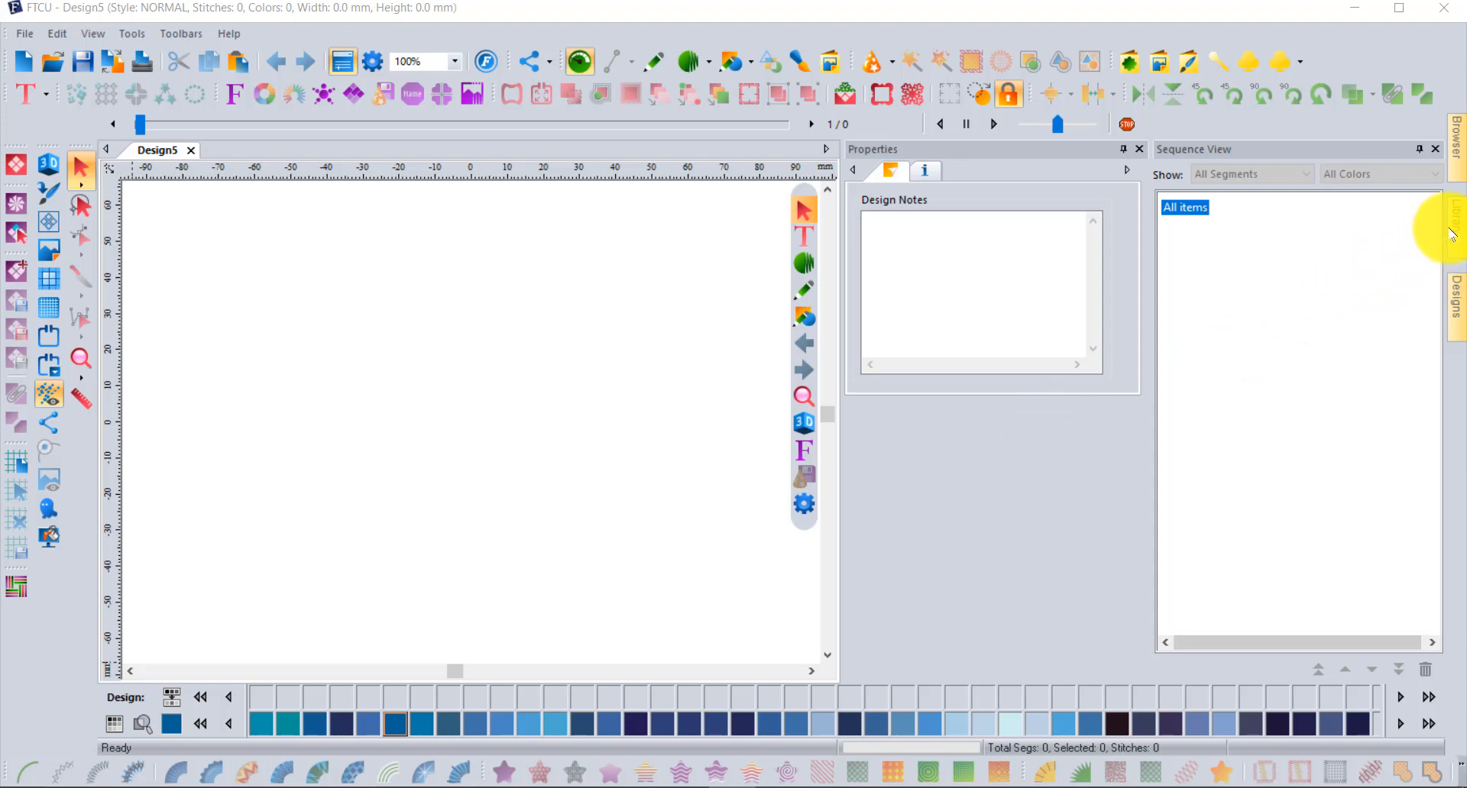
Place the Lace Triquetra Knot.jpg photo from the March2021 library folder into the empty Design5 workspace
mouse_move(1452, 235)
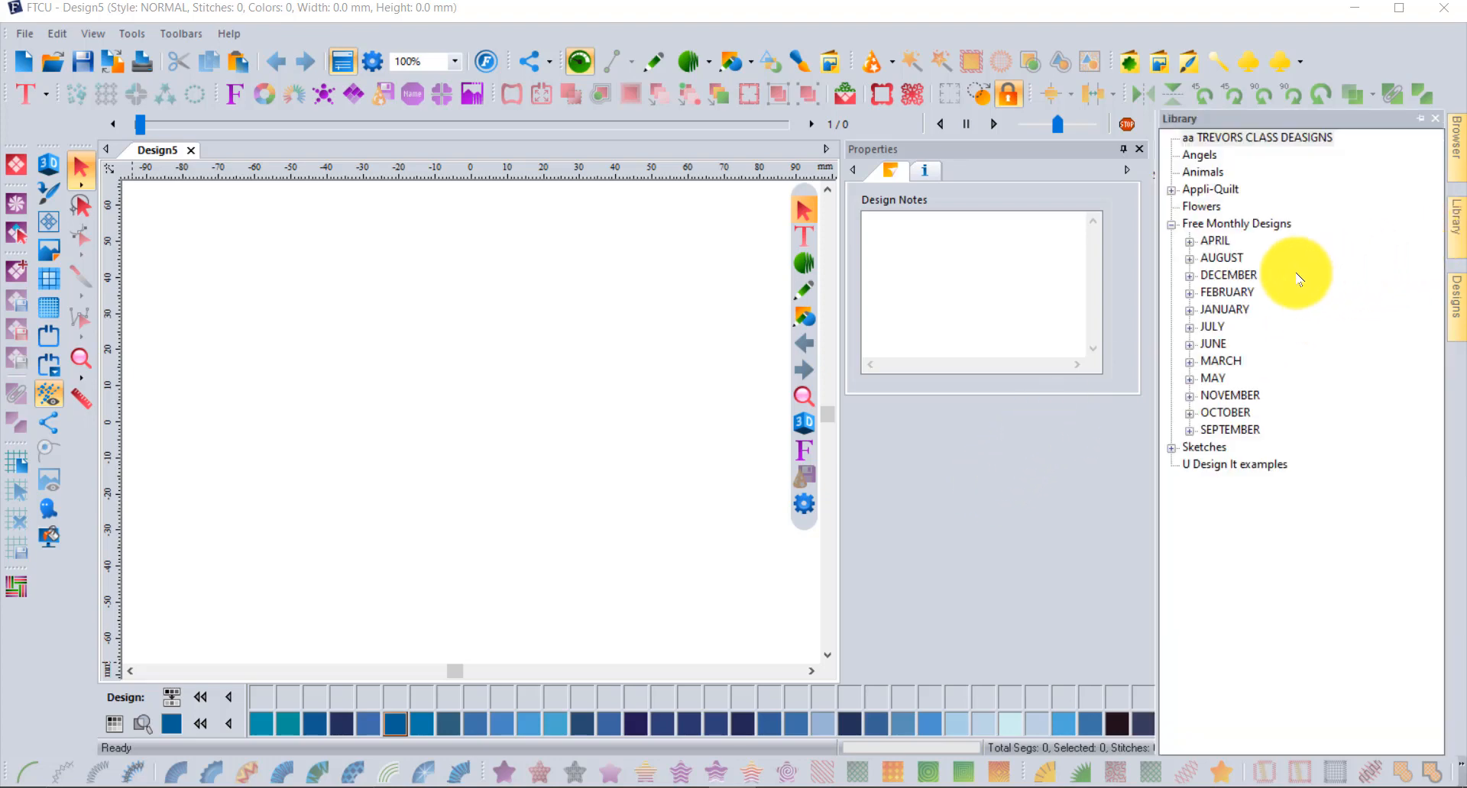
left_click(1190, 362)
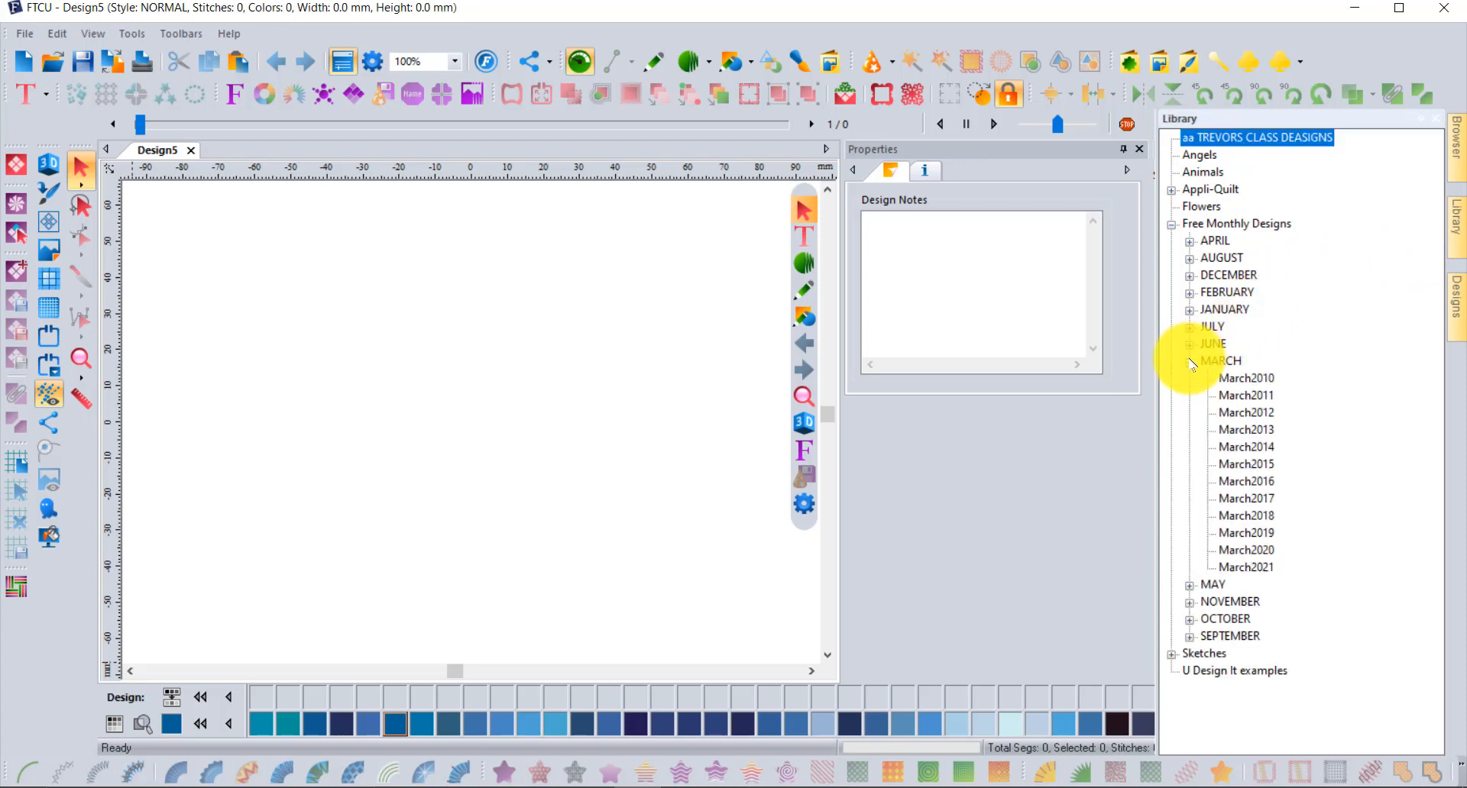
left_click(1256, 566)
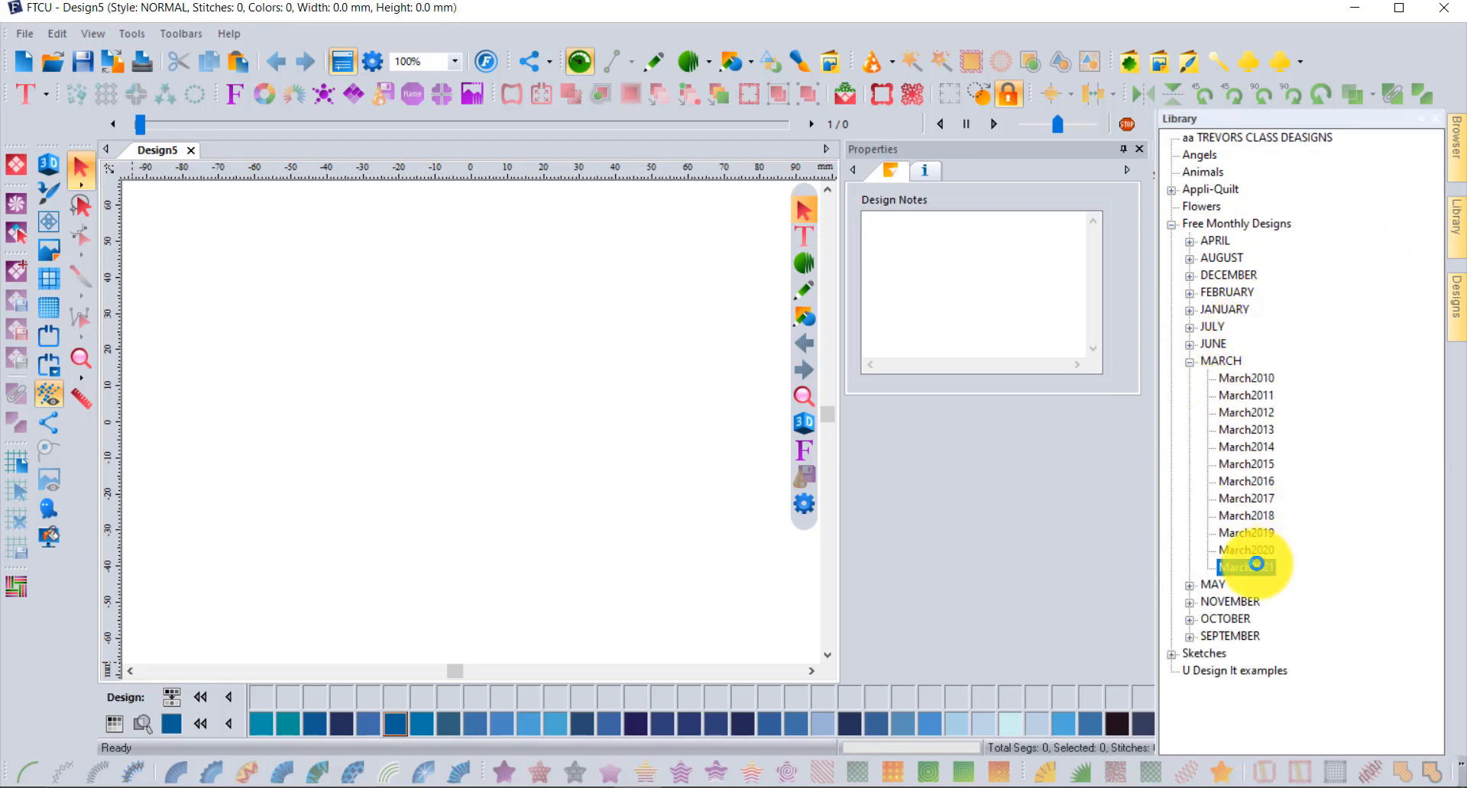
mouse_move(1454, 305)
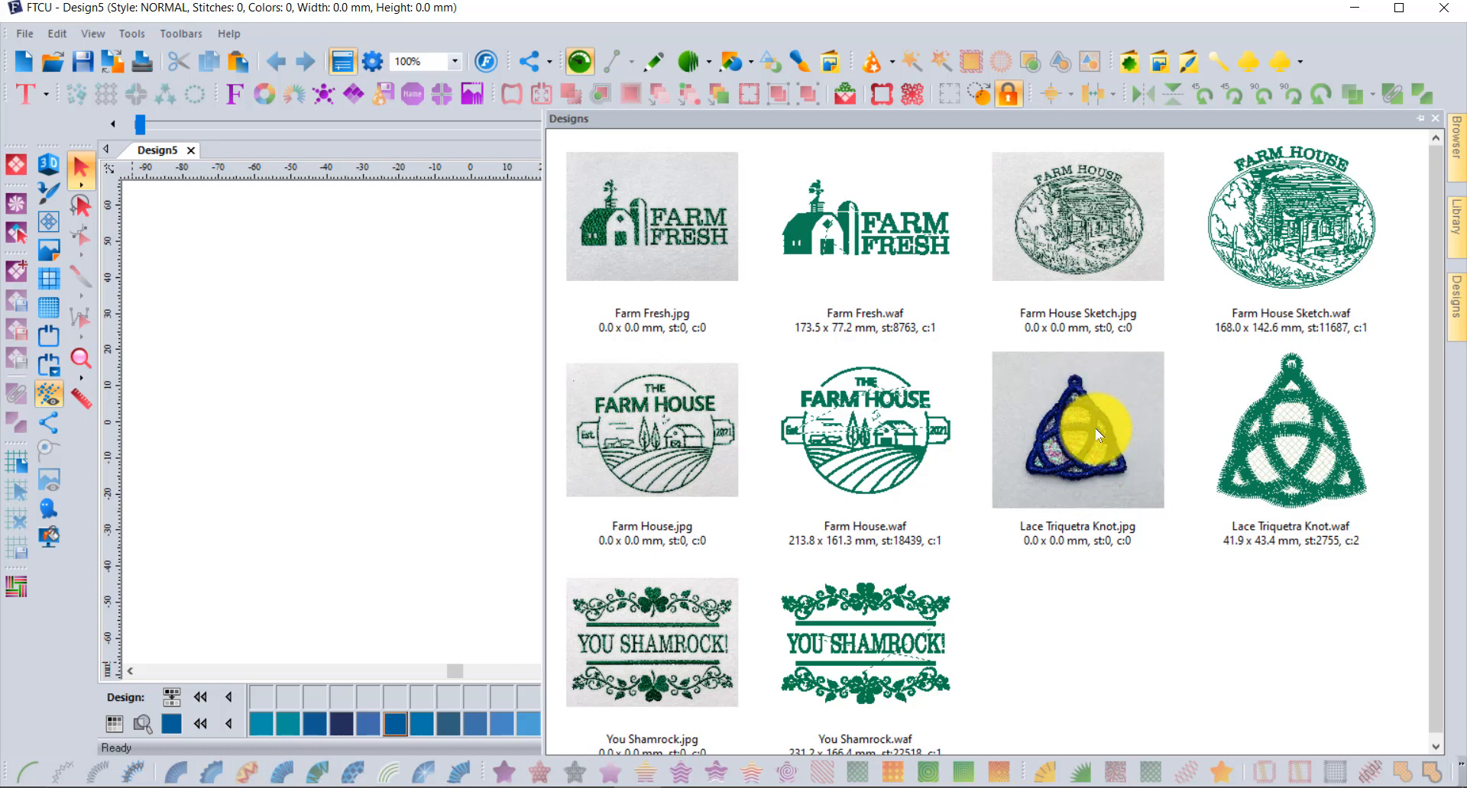
left_click_drag(1094, 424, 327, 353)
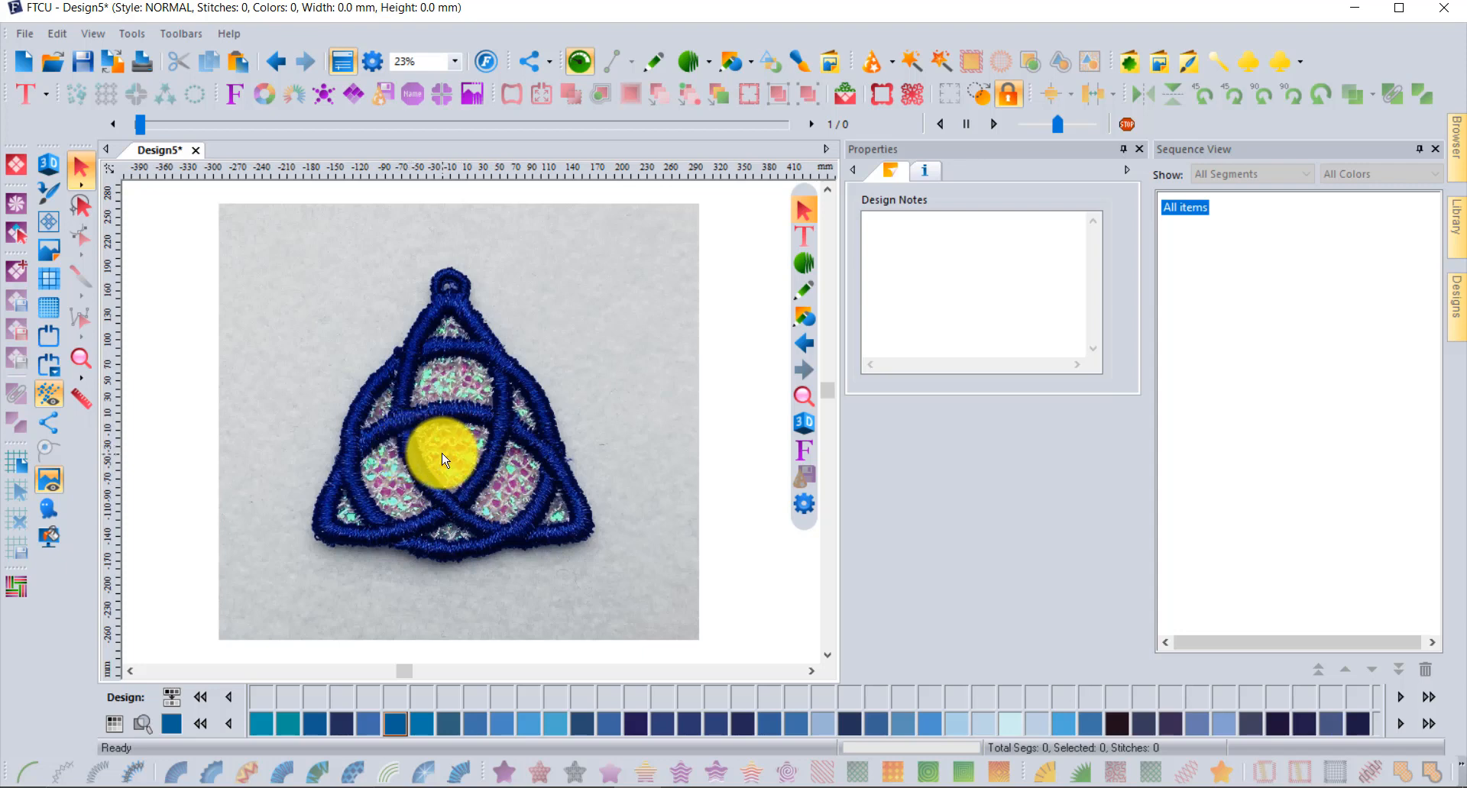
Add the Lace Triquetra Knot.waf embroidery design from the library folder to the same workspace as the photo
scroll(446, 459, "up", 2)
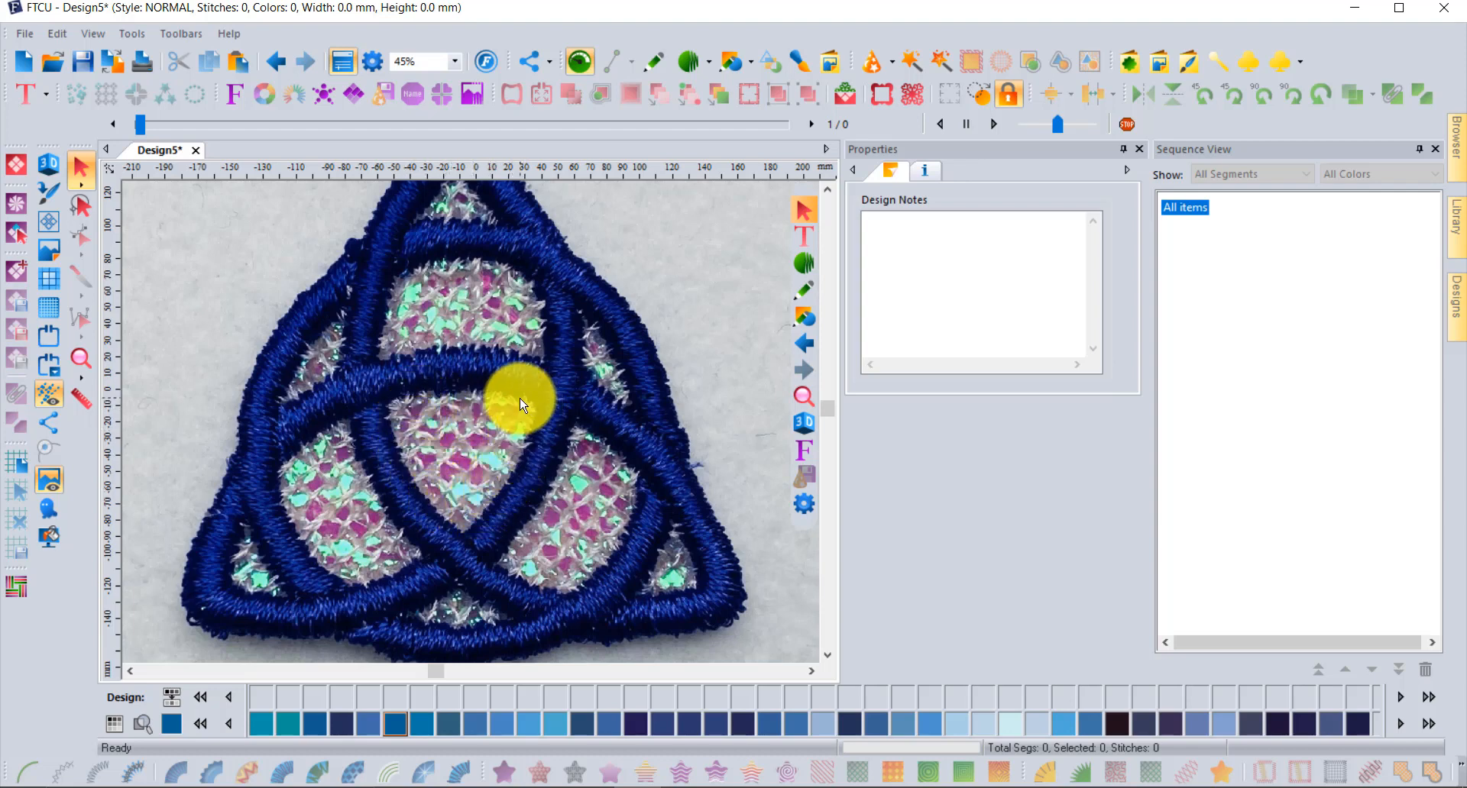
scroll(519, 404, "down", 2)
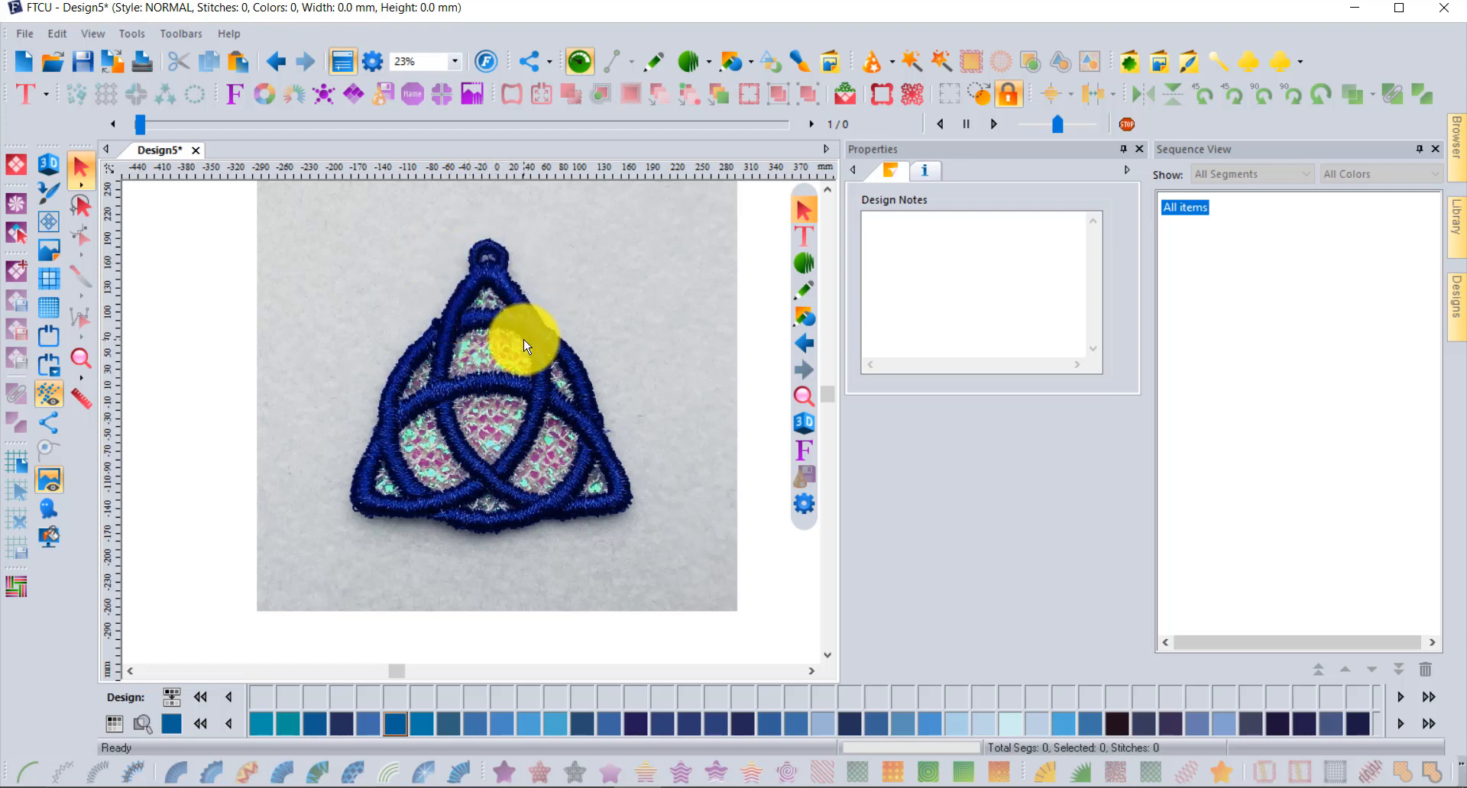
scroll(524, 346, "down", 2)
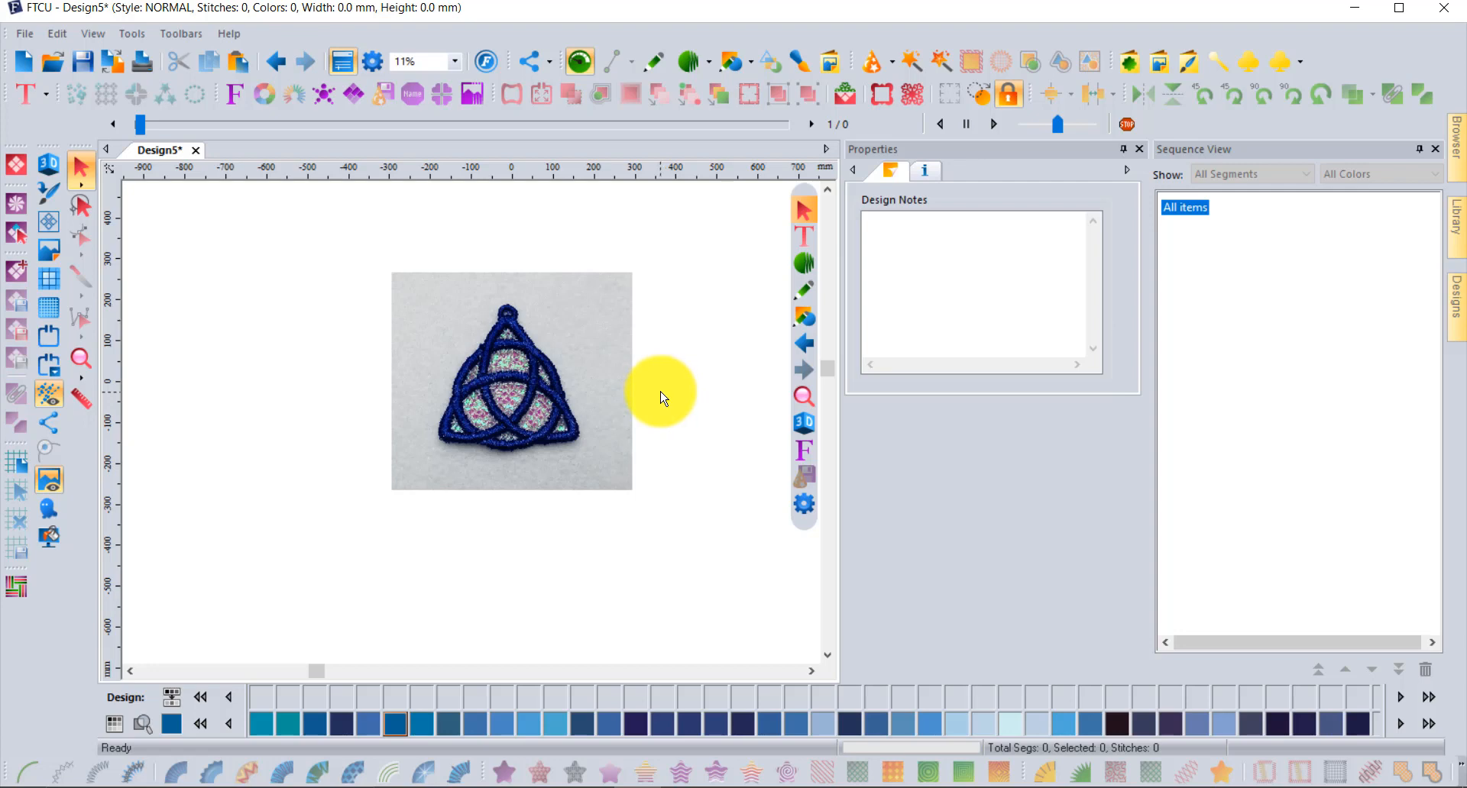
left_click(1456, 304)
left_click_drag(1223, 403, 288, 377)
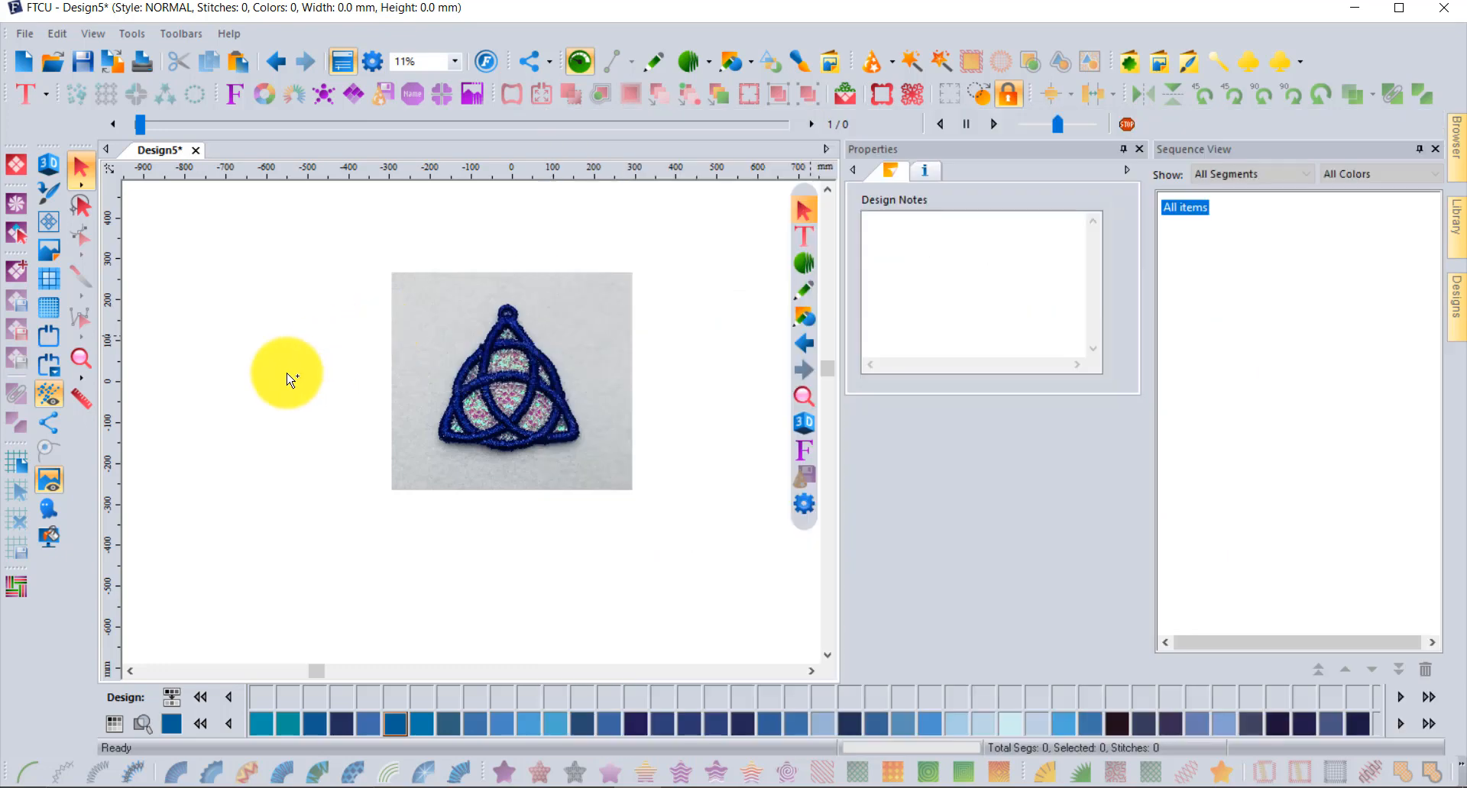
scroll(437, 452, "up", 1)
scroll(437, 452, "down", 1)
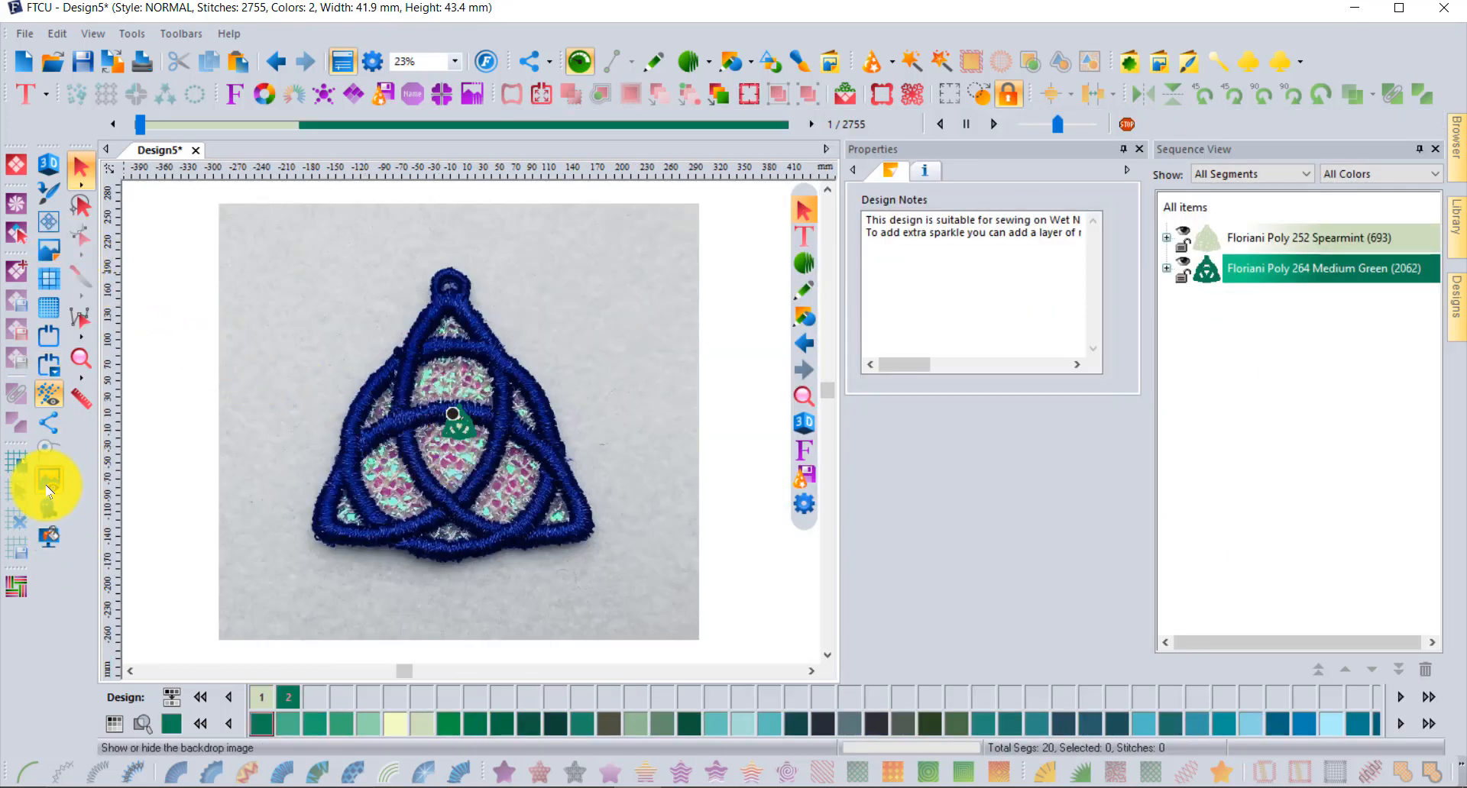
Shrink the backdrop photo to about 69 by 63 mm and place it just left of the green stitched knot
left_click(48, 249)
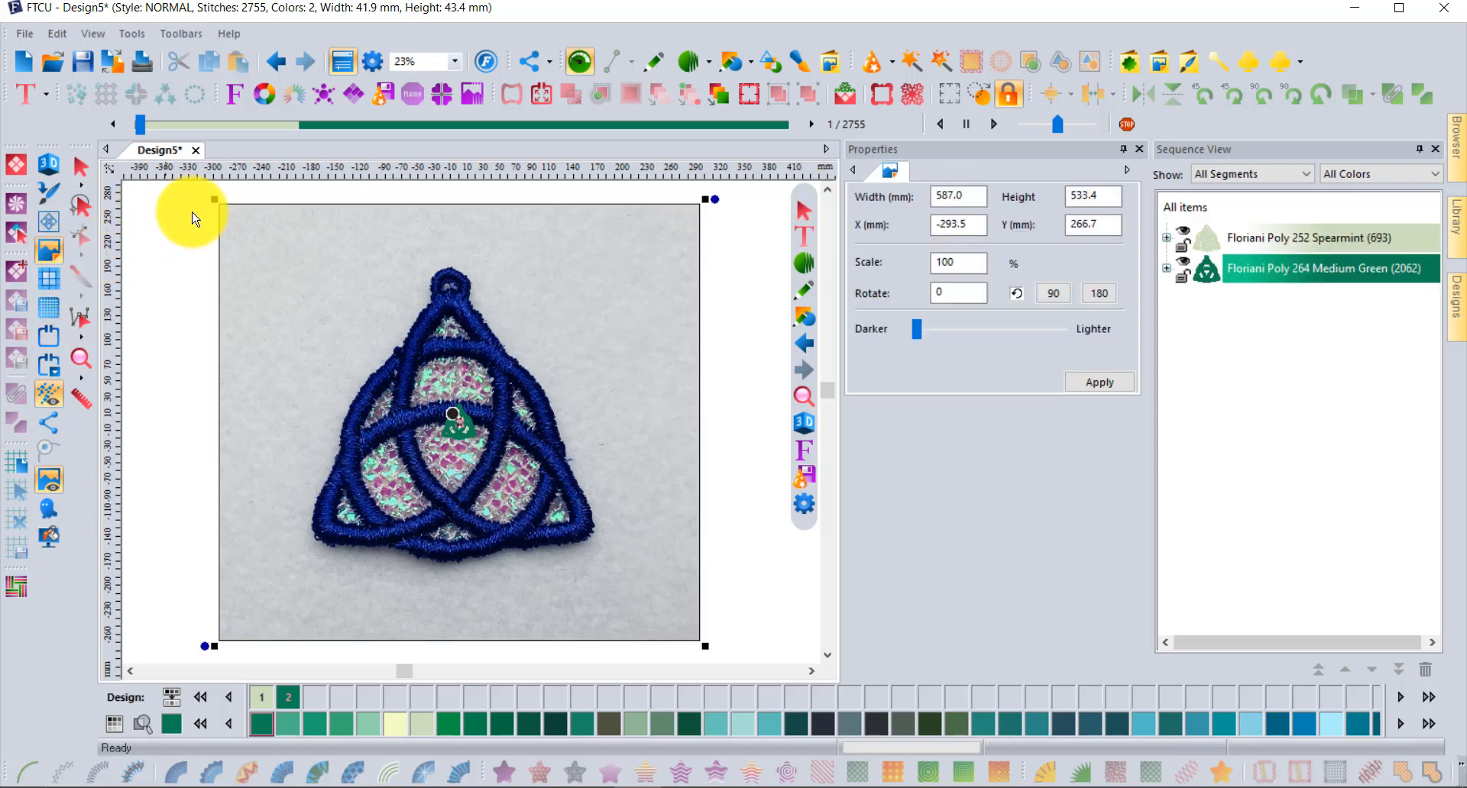
left_click_drag(214, 199, 435, 413)
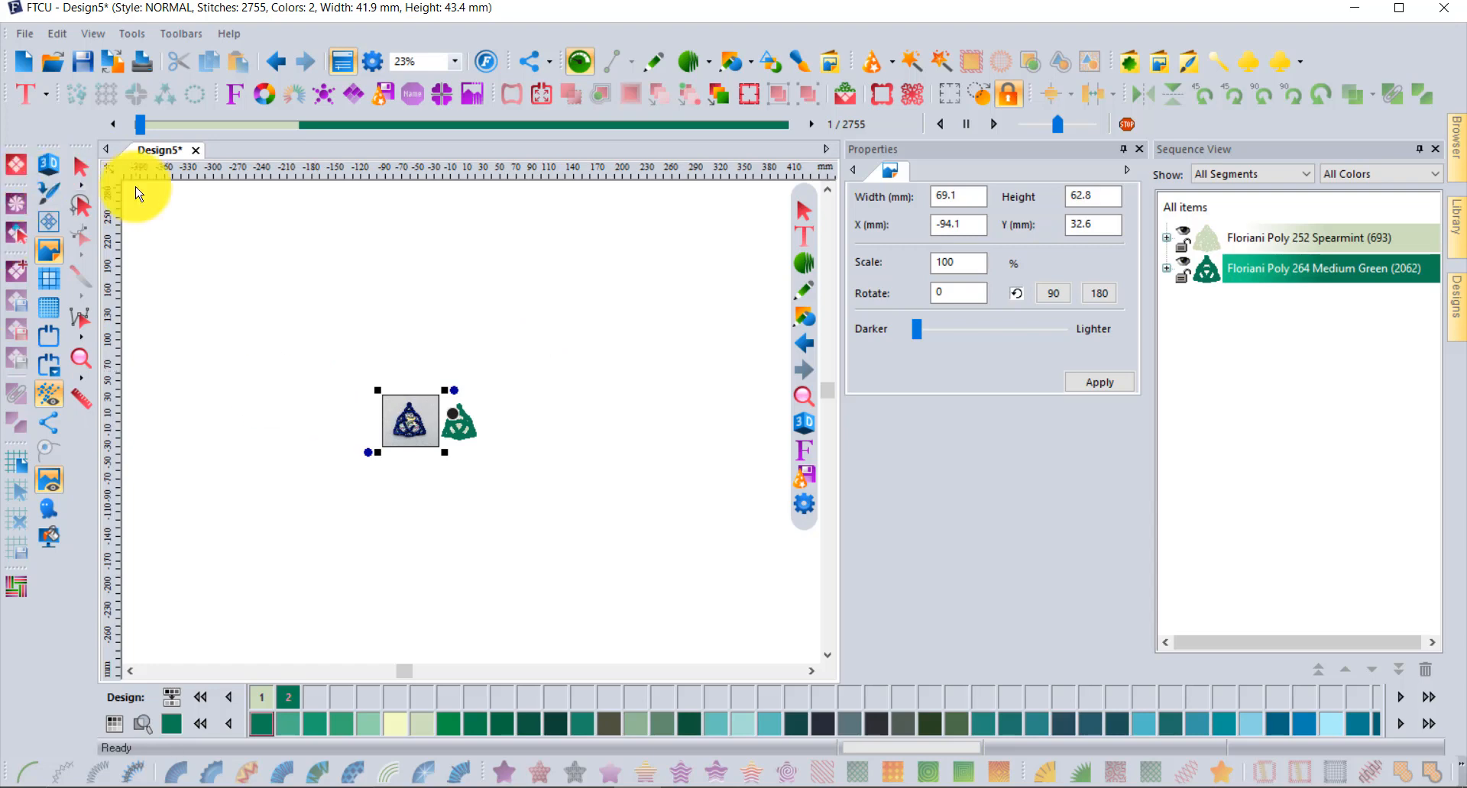
left_click(83, 166)
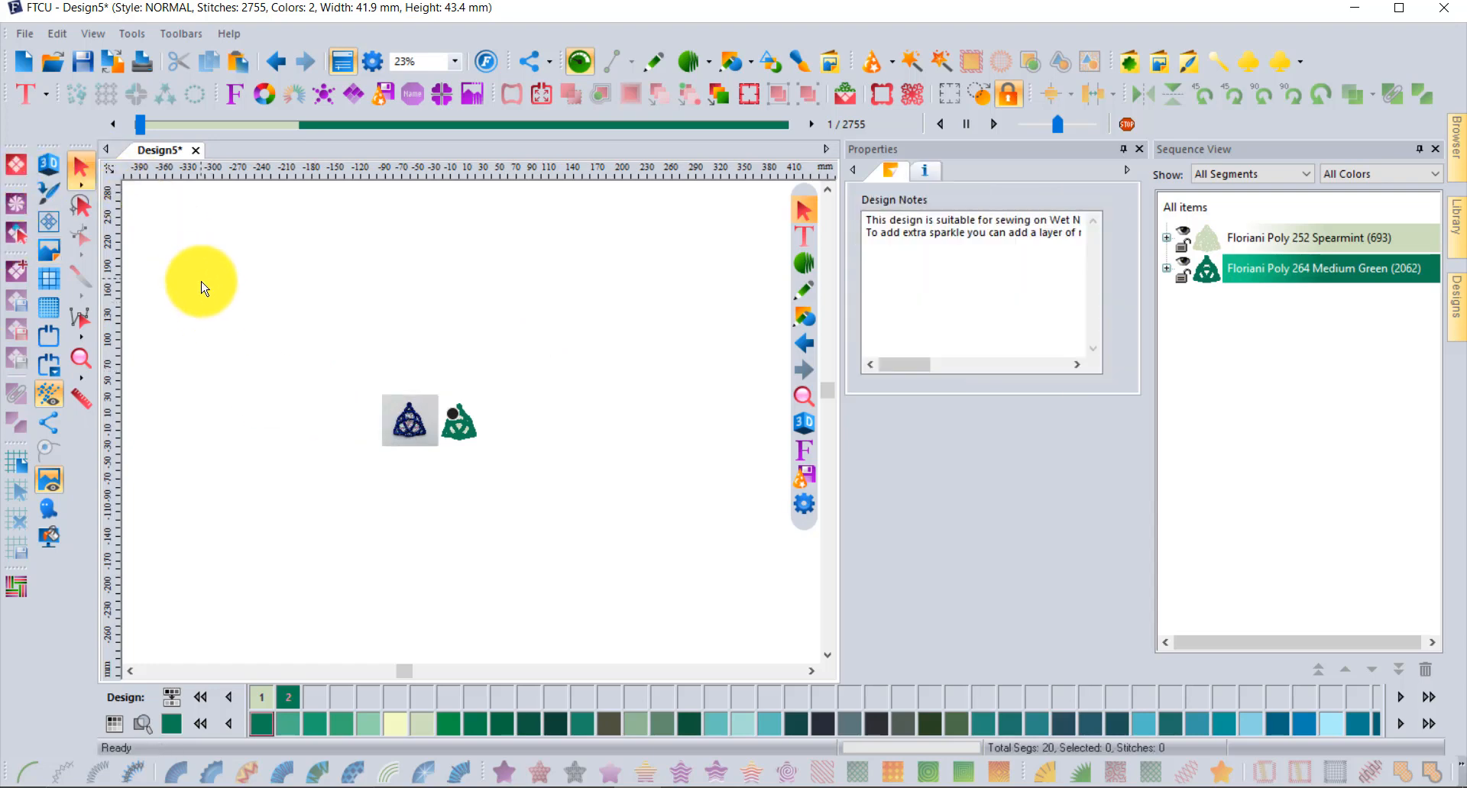
Open the vector file Triquera knot.svg from the Desktop
left_click(54, 63)
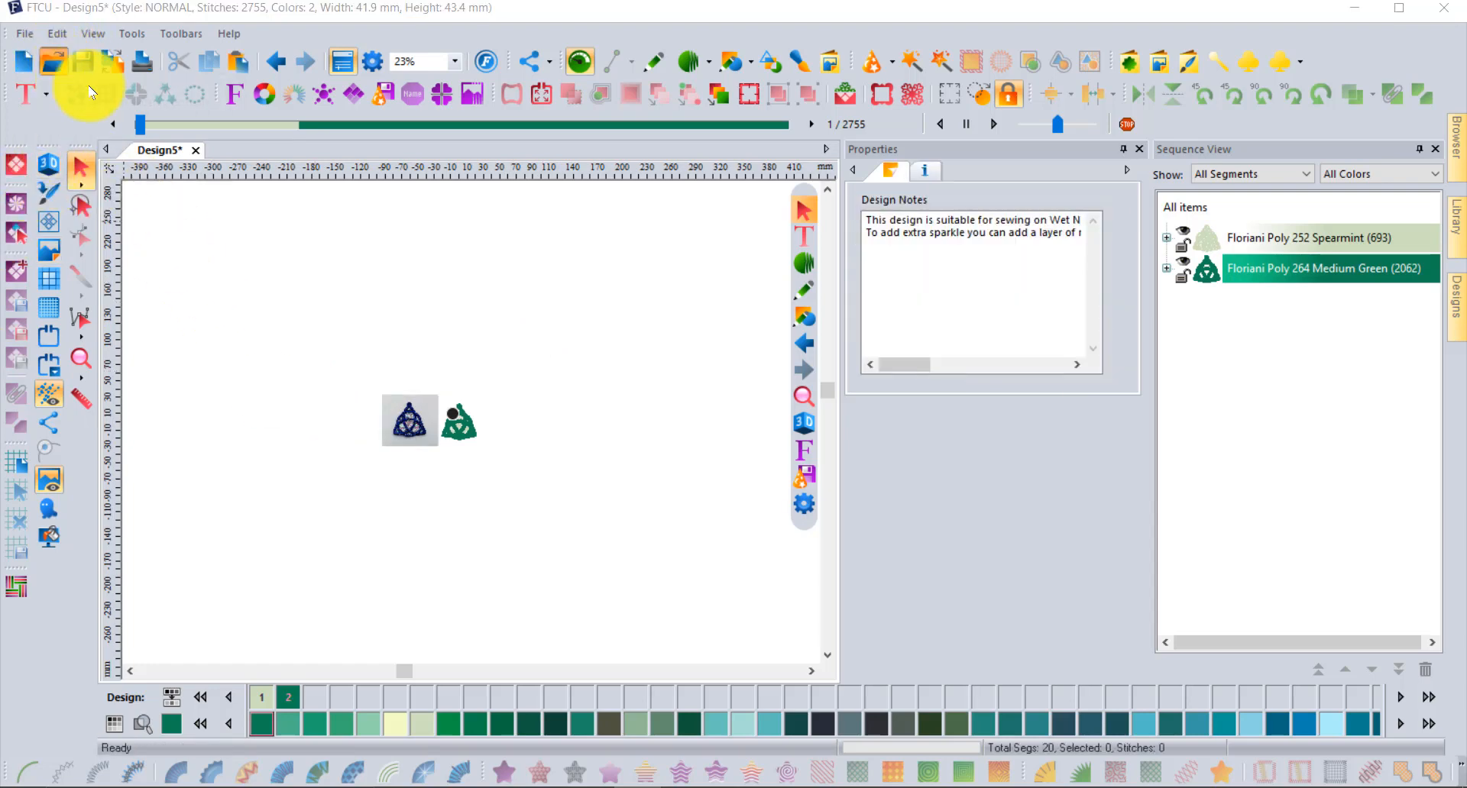
scroll(1001, 321, "down", 2)
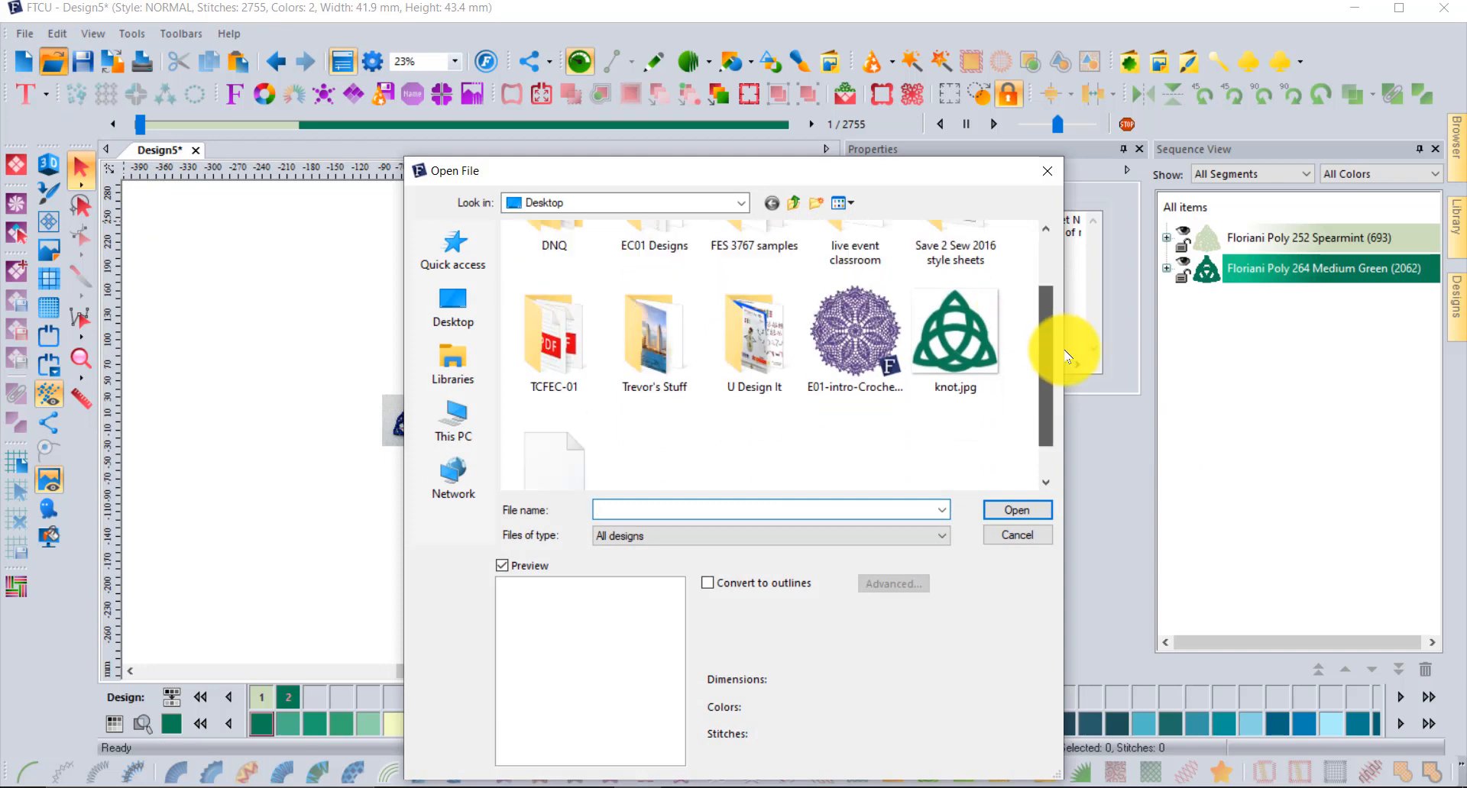
left_click(983, 299)
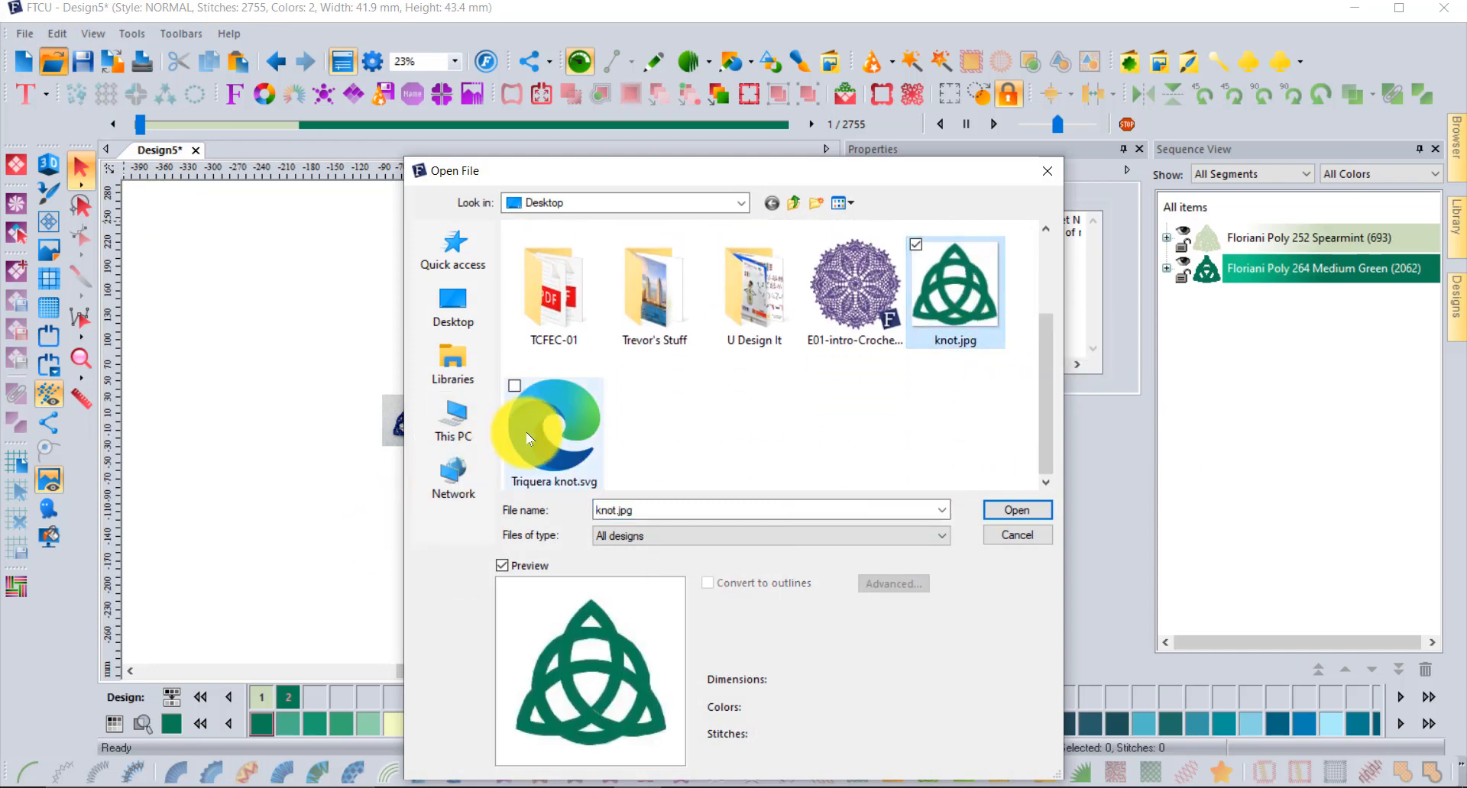
left_click(572, 419)
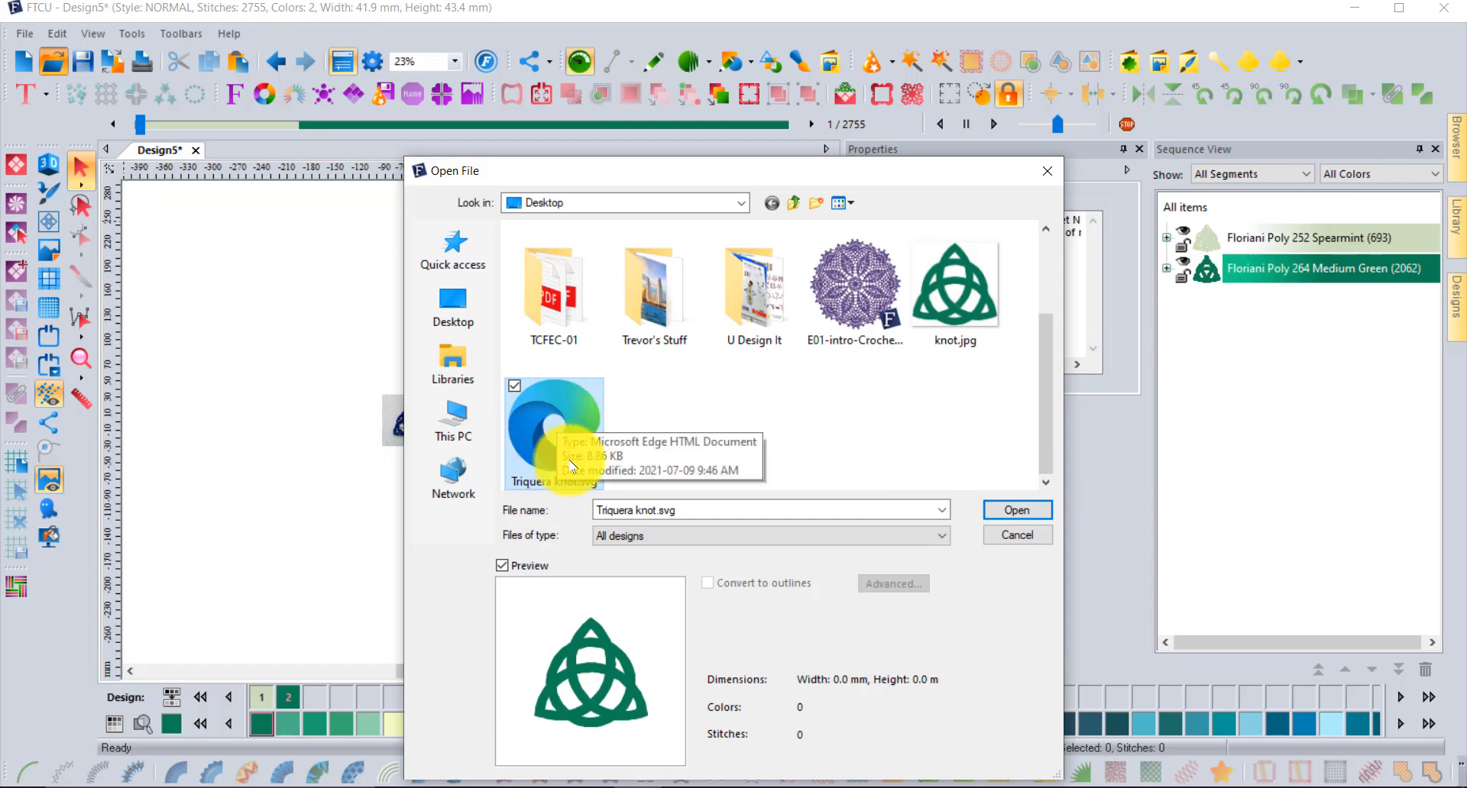
left_click(1024, 511)
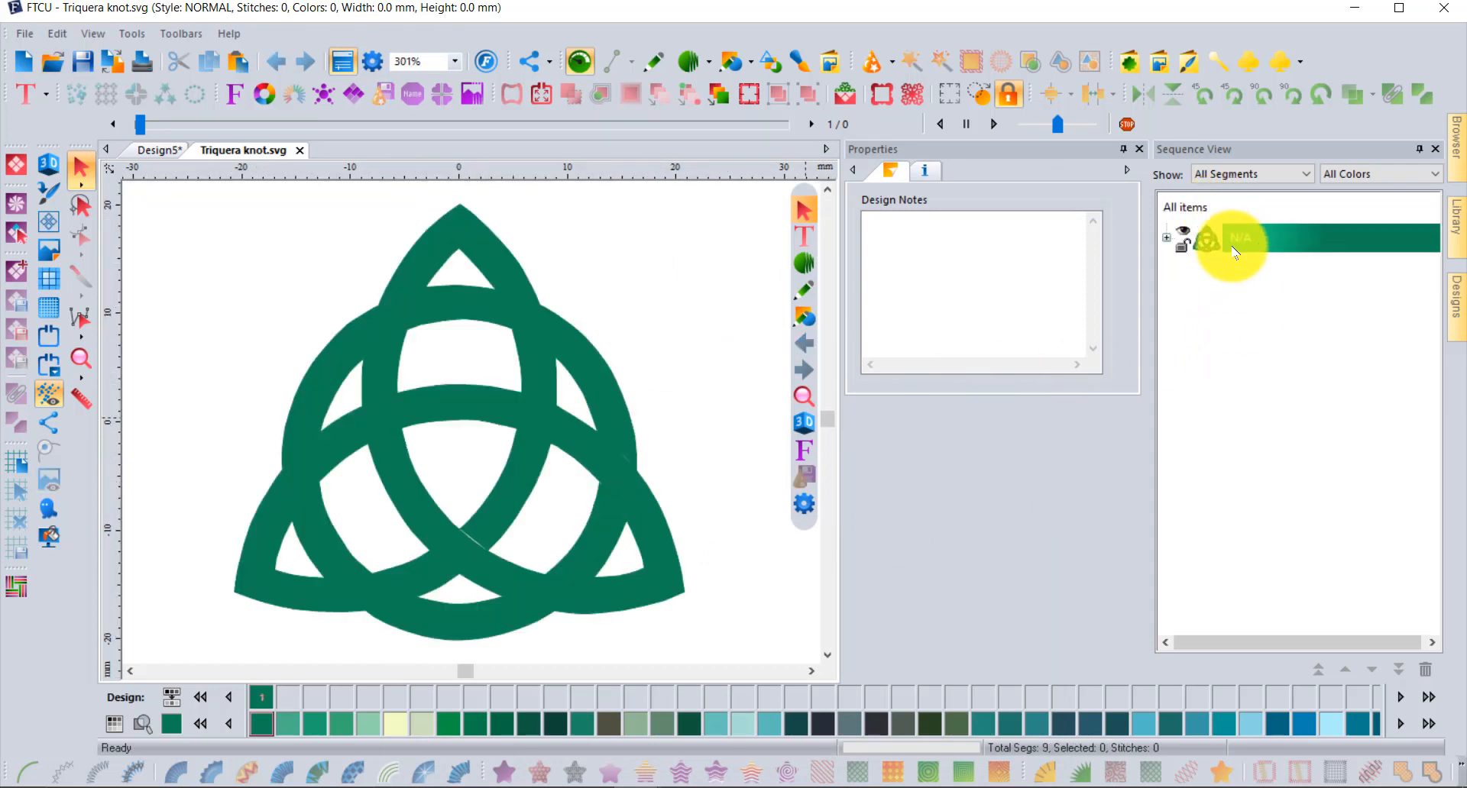
Convert the first three artwork segments of the knot, one at a time, to Satin Path stitches
left_click(1166, 238)
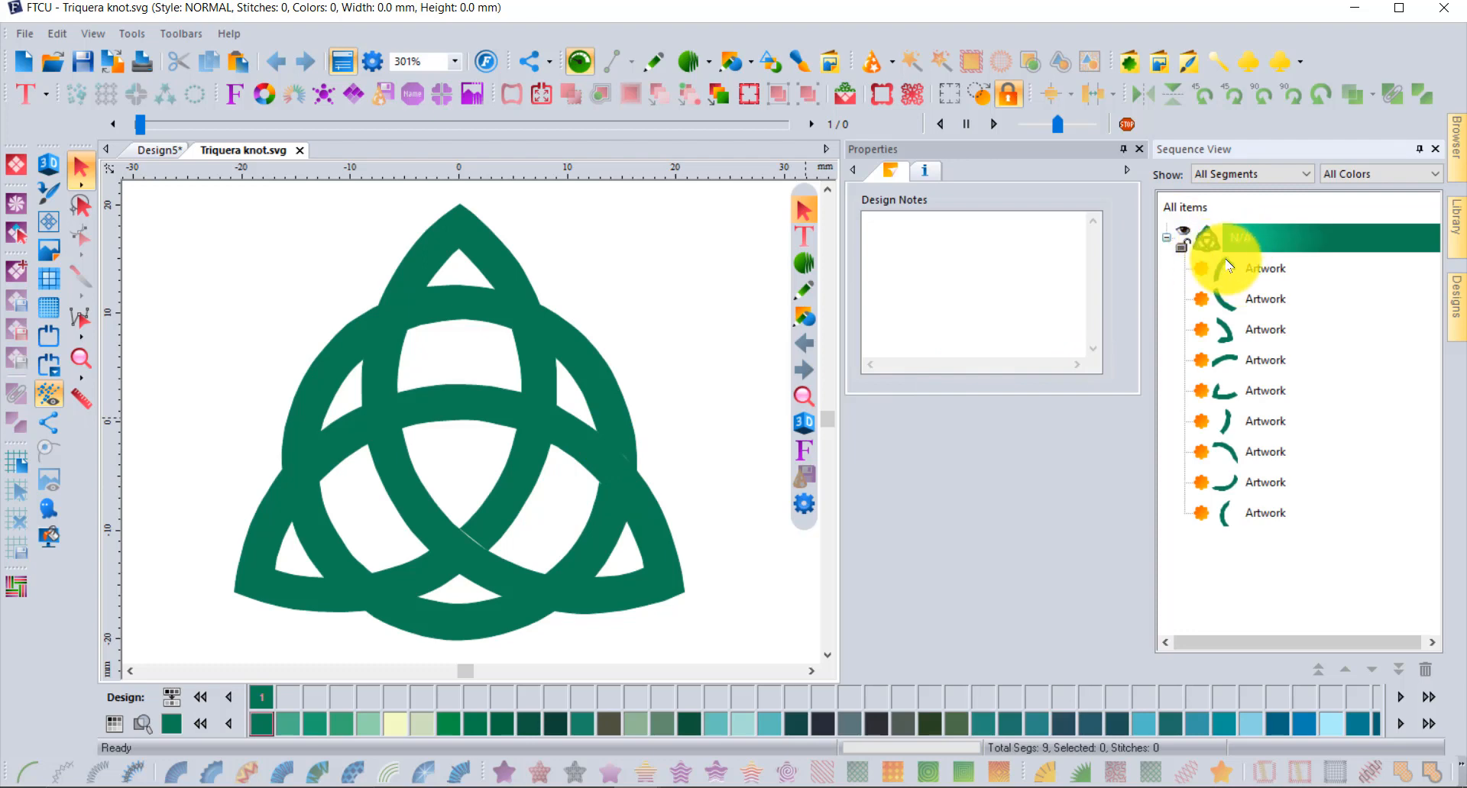
left_click(1228, 268)
left_click(460, 770)
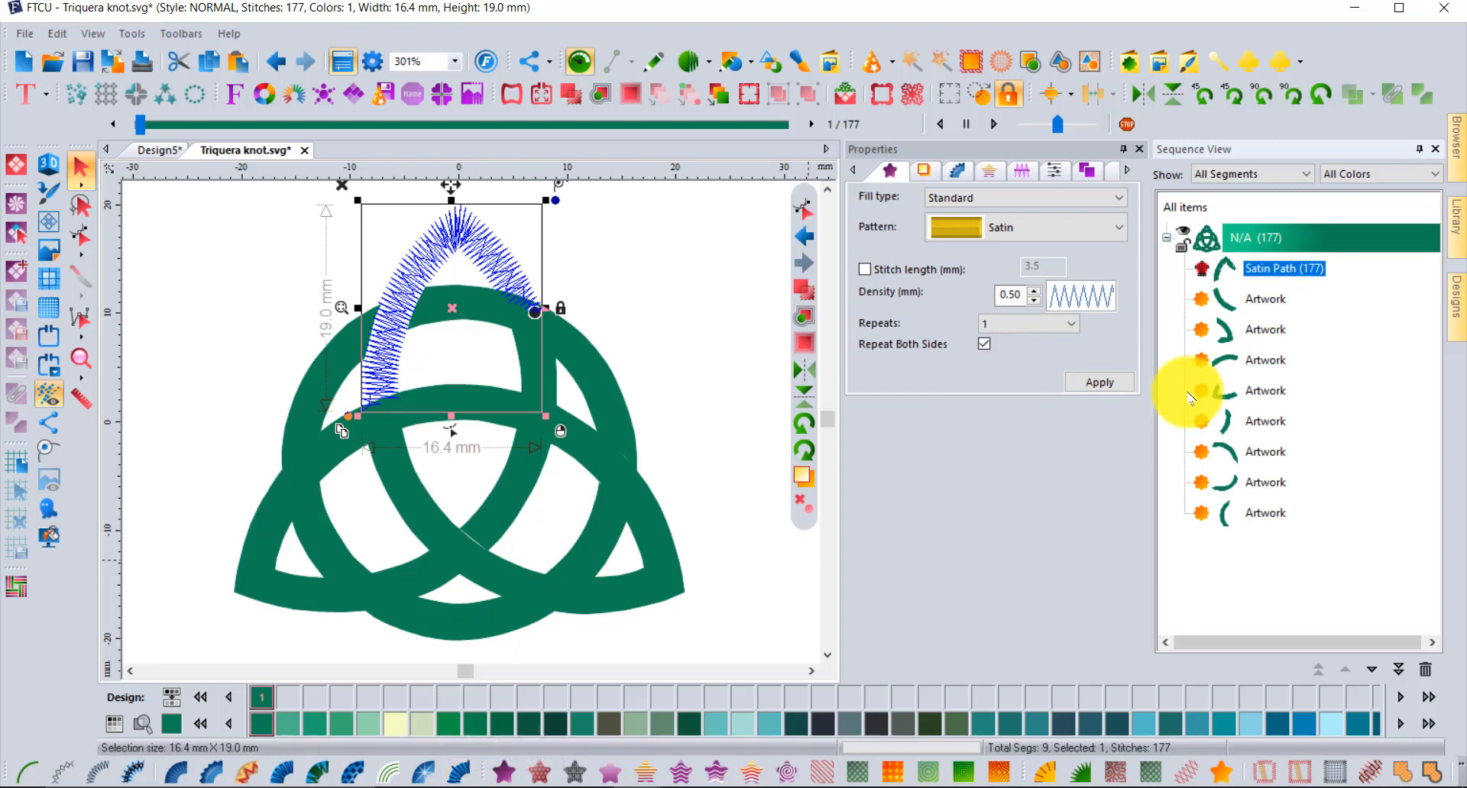
left_click(1253, 306)
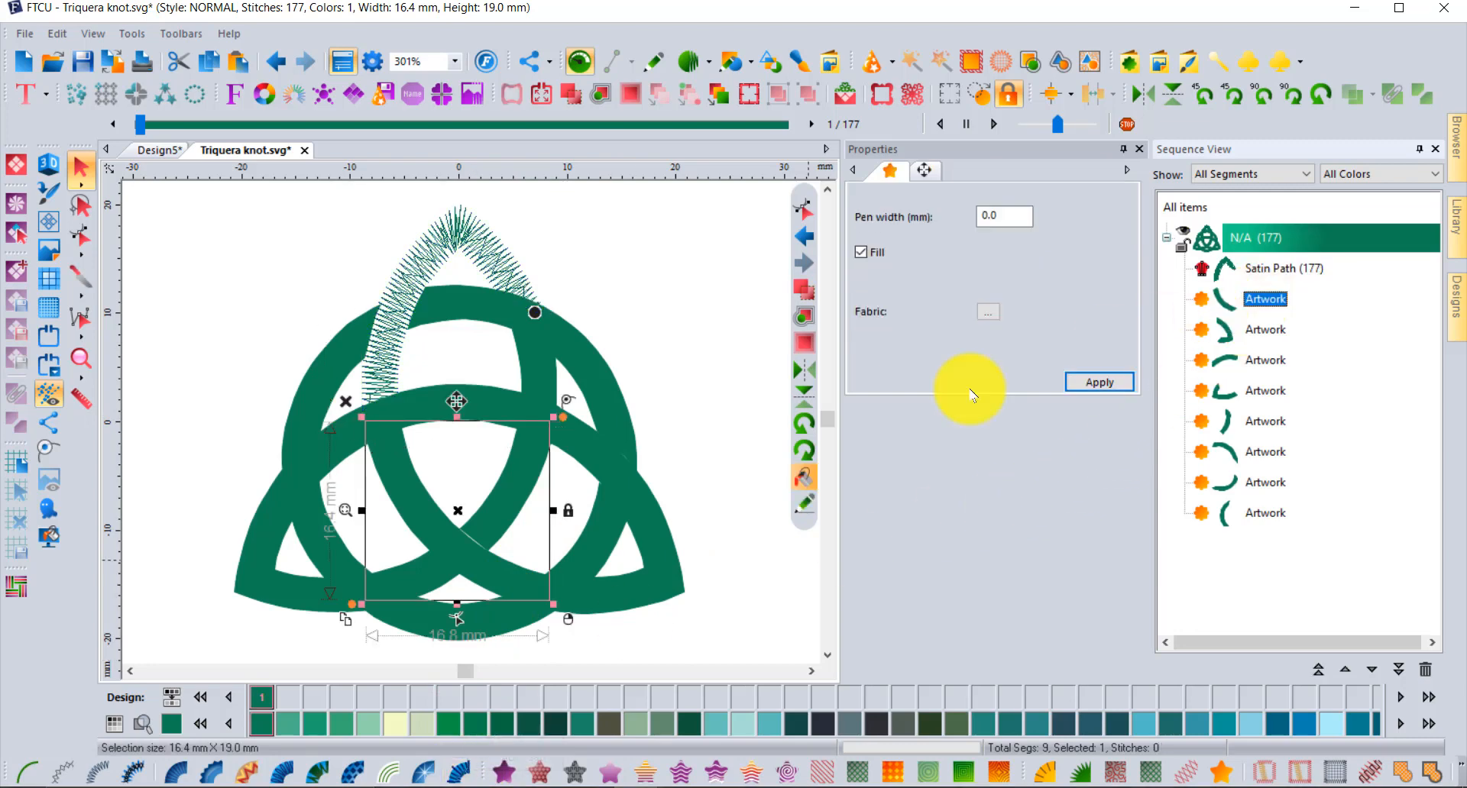
left_click(457, 771)
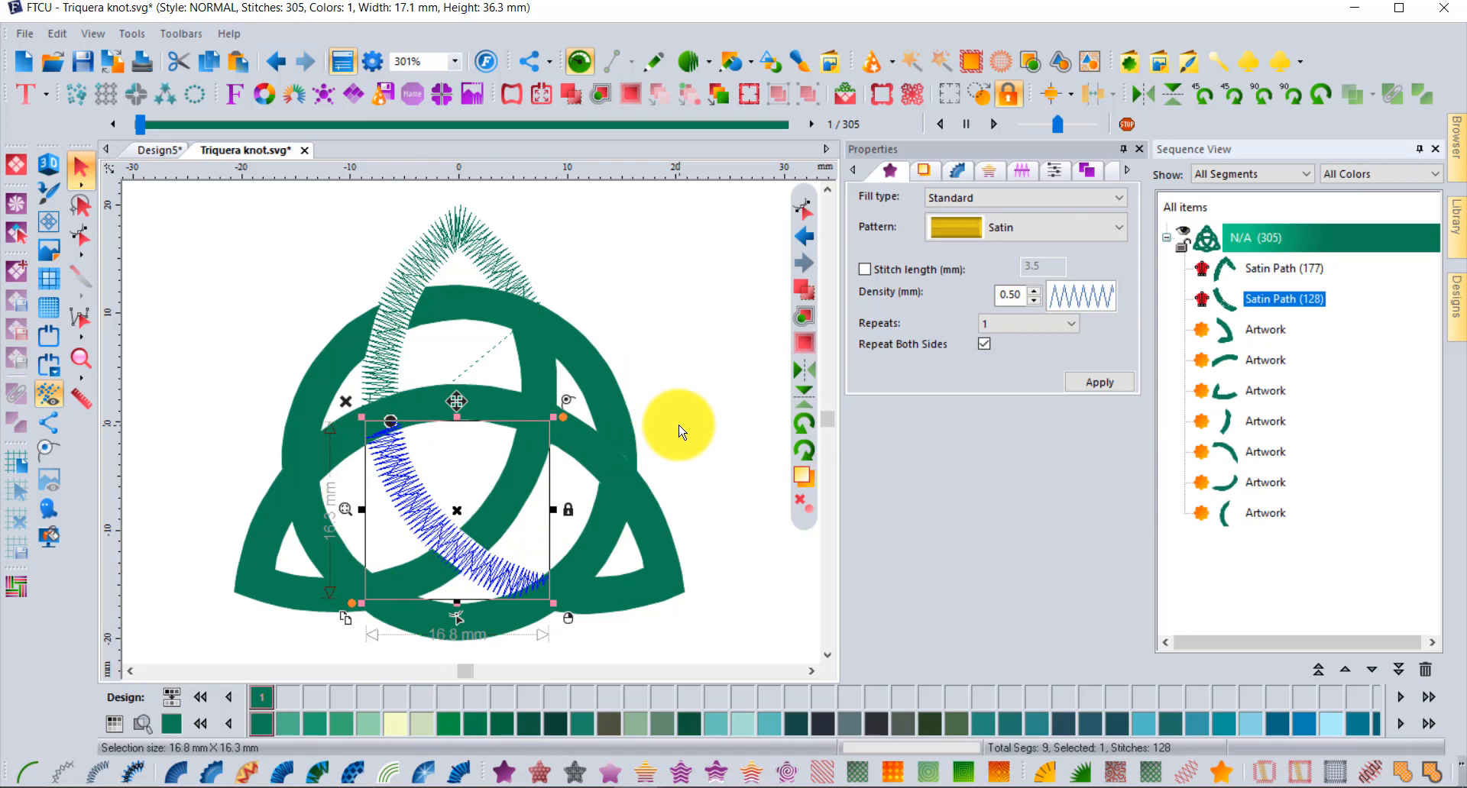
left_click(1266, 328)
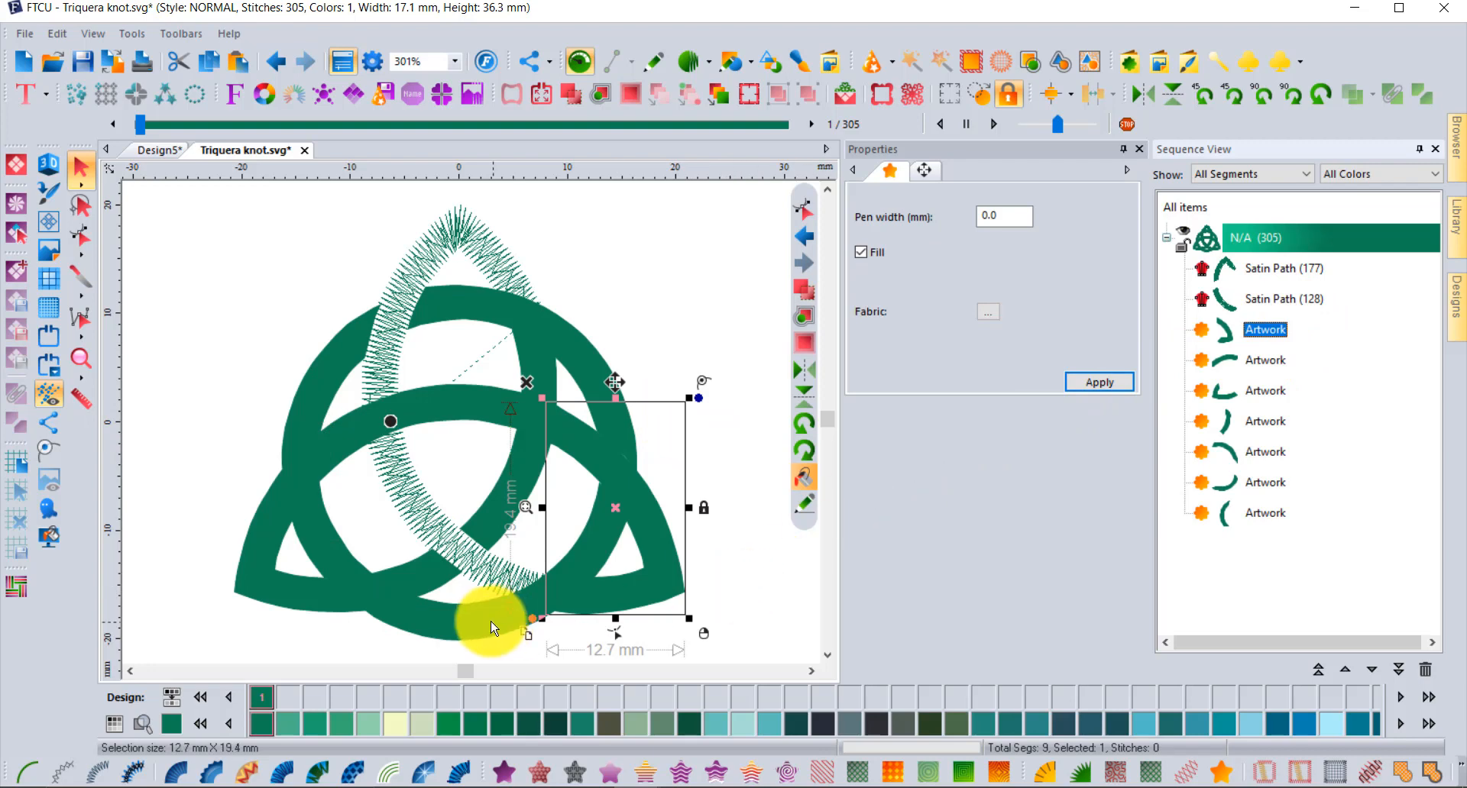
left_click(462, 775)
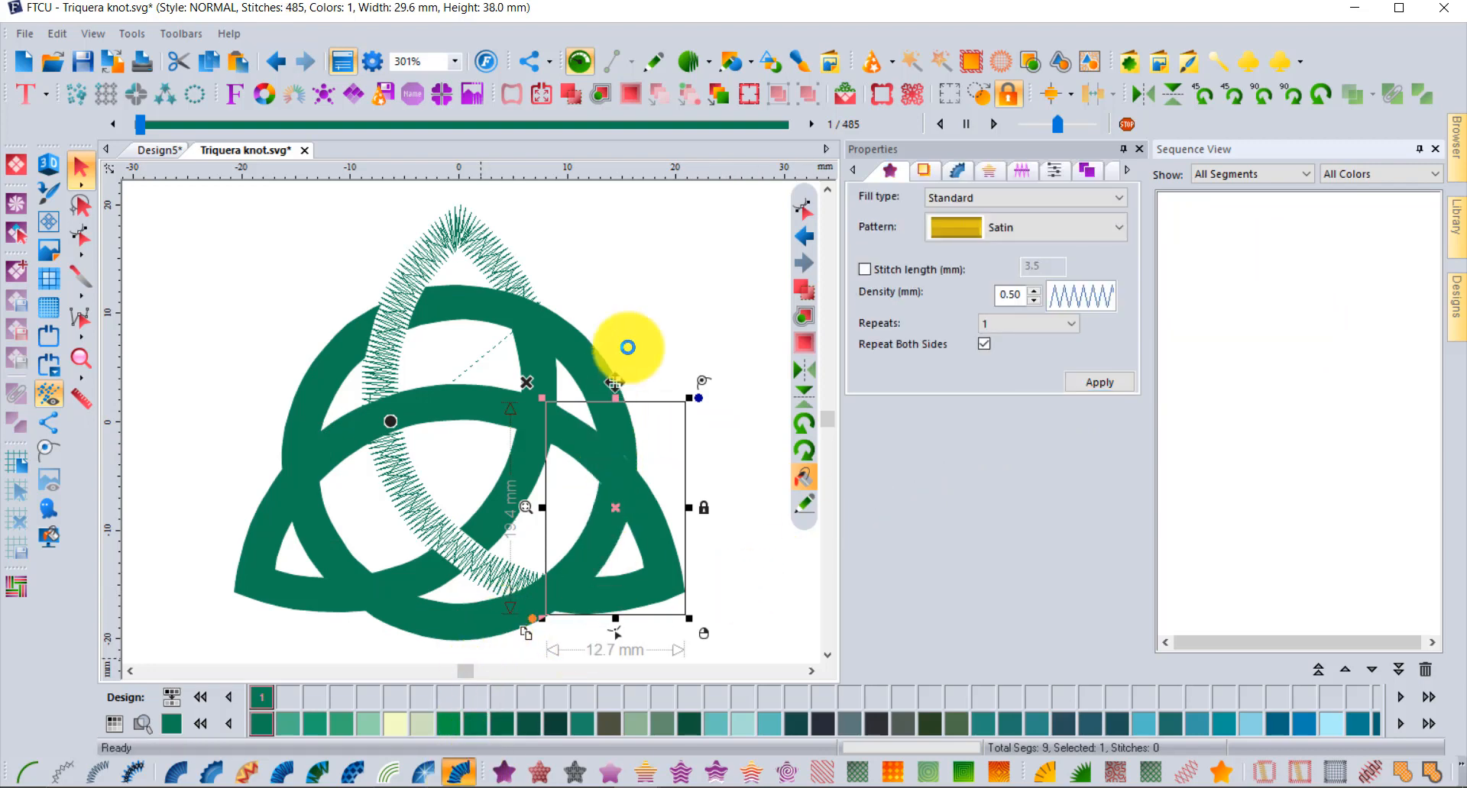
left_click(653, 301)
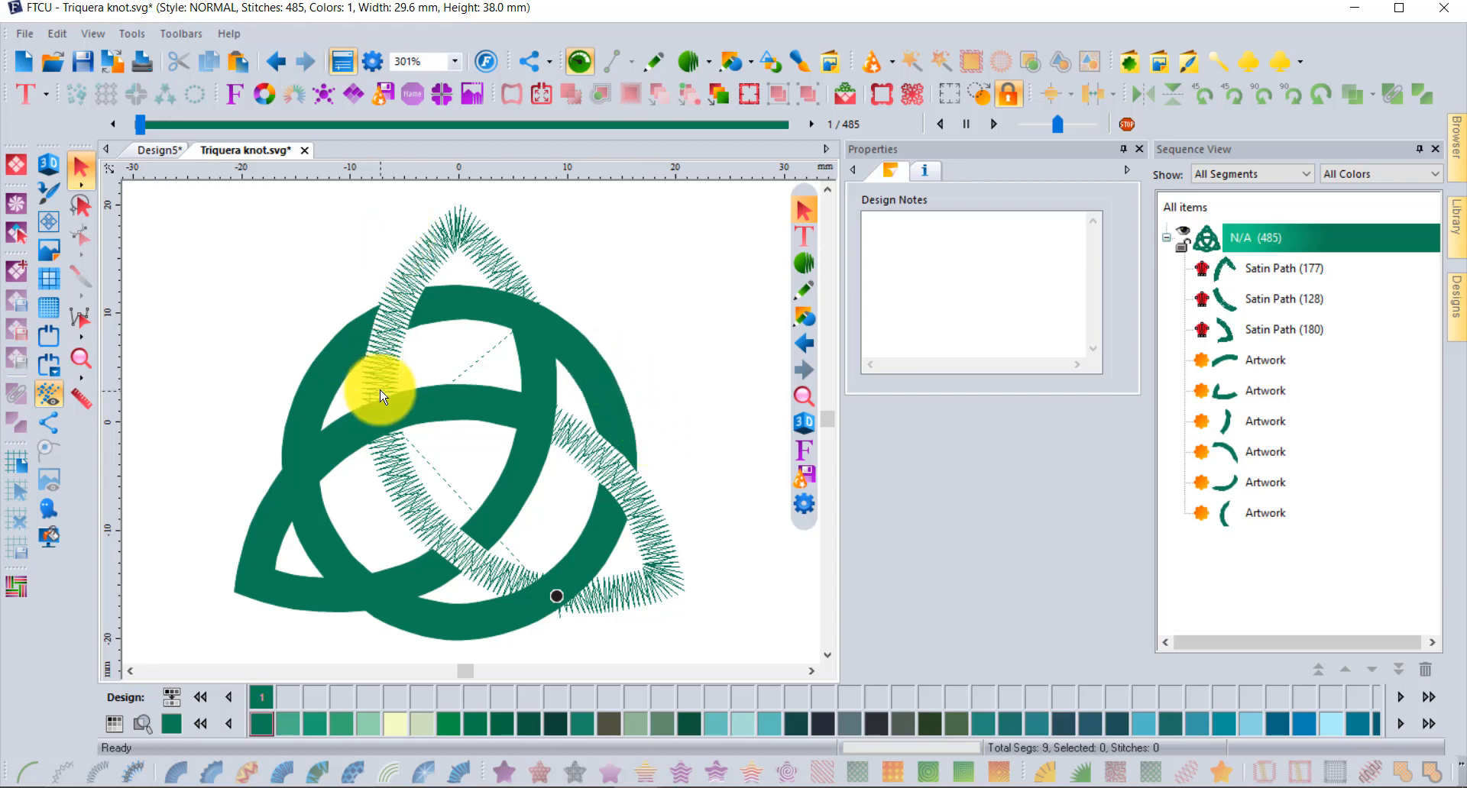
Open the image file knot.jpg from the Desktop
left_click(58, 65)
left_click(954, 420)
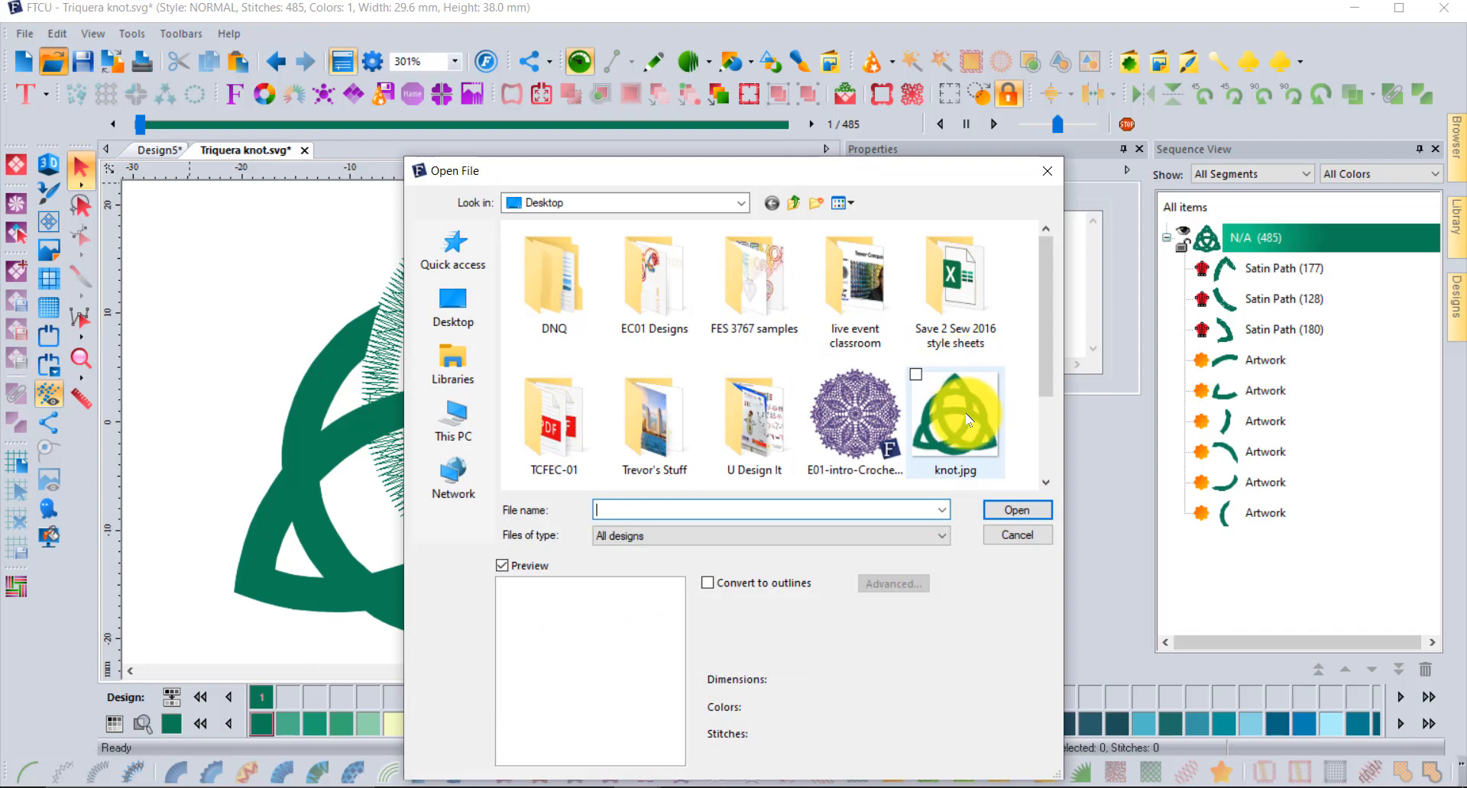
left_click(1038, 510)
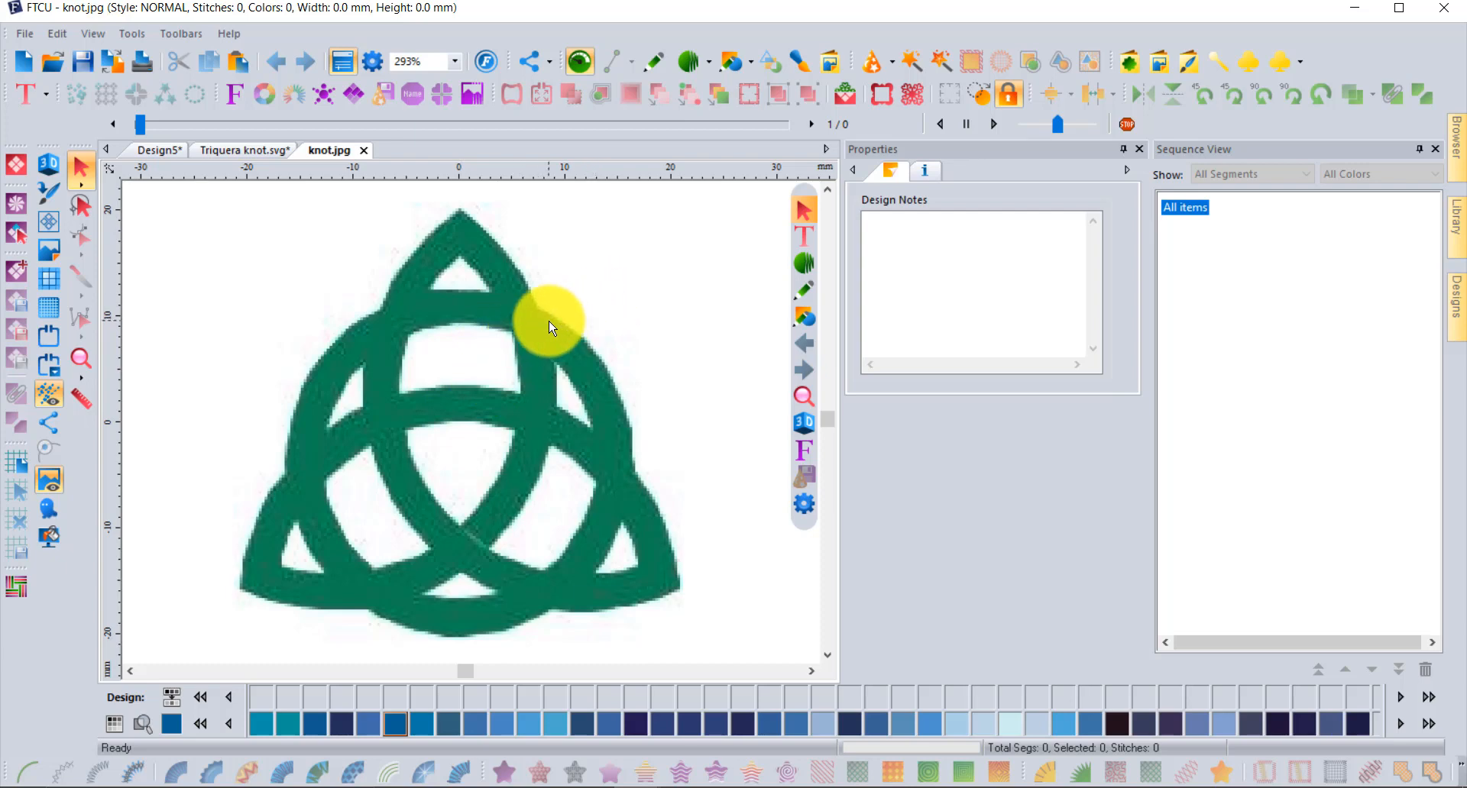
Inspect the knot image's edges up close and trace an outline around its green area with the similar-color outline tool
scroll(551, 328, "down", 2)
scroll(552, 328, "up", 4)
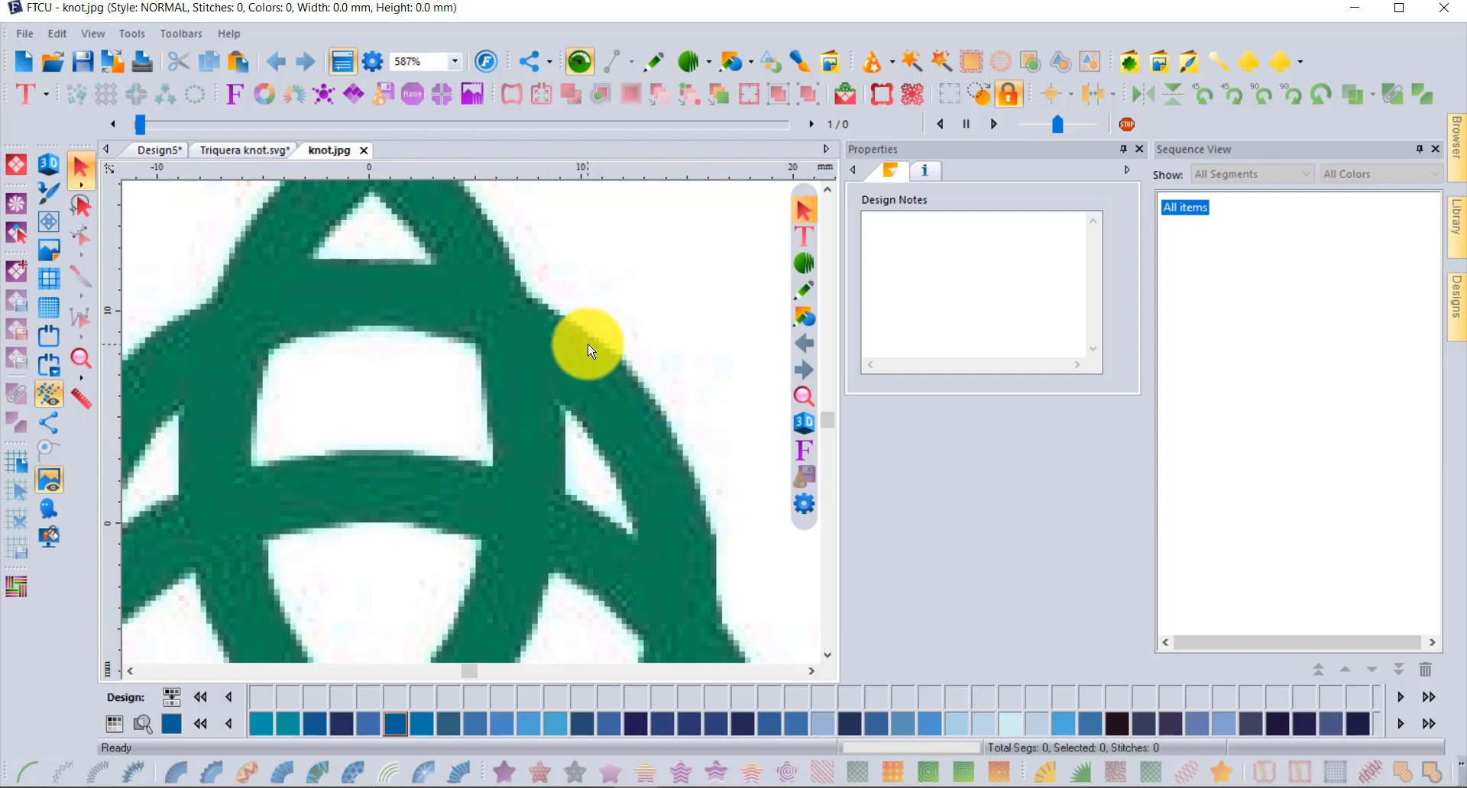
scroll(591, 350, "down", 3)
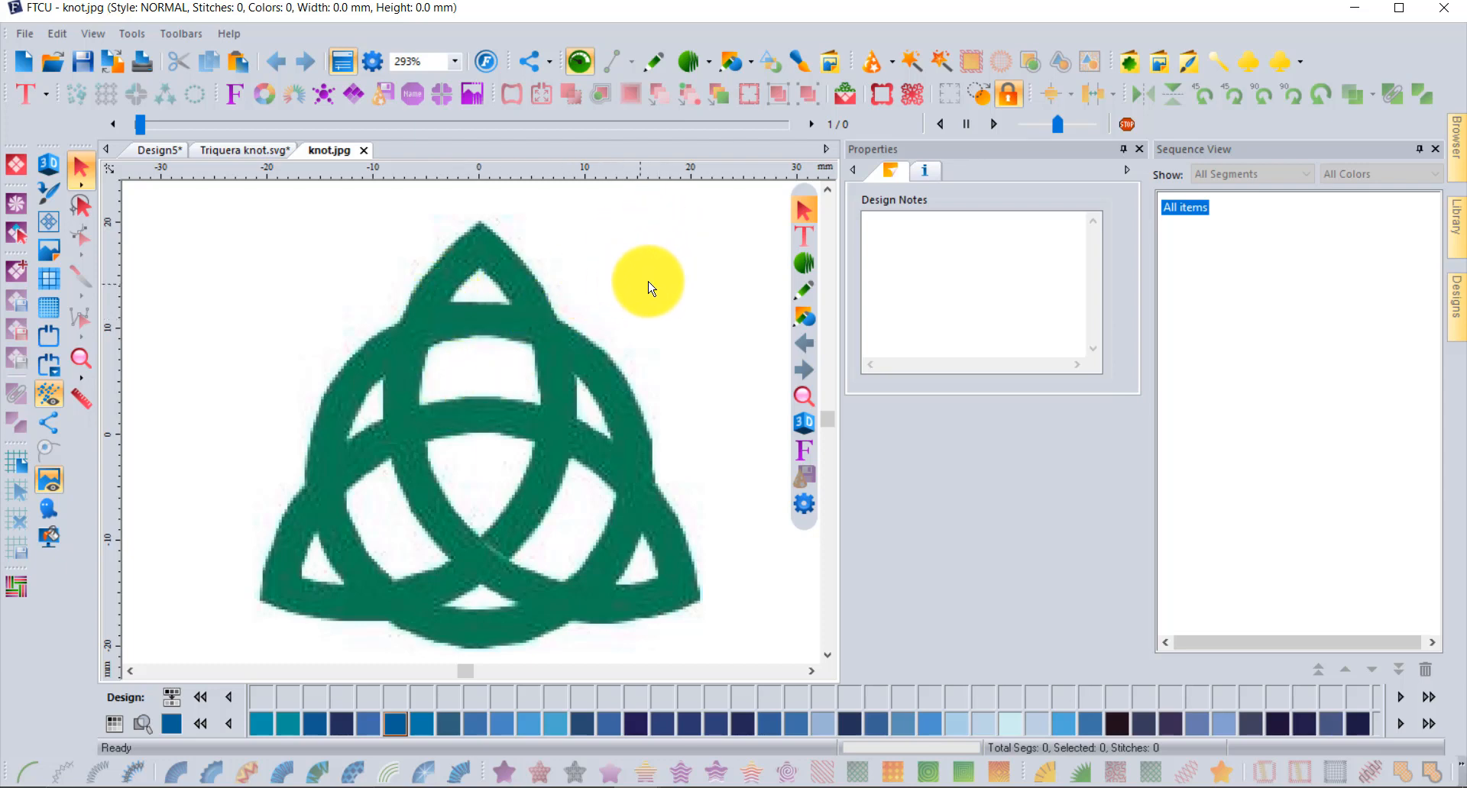
left_click(914, 66)
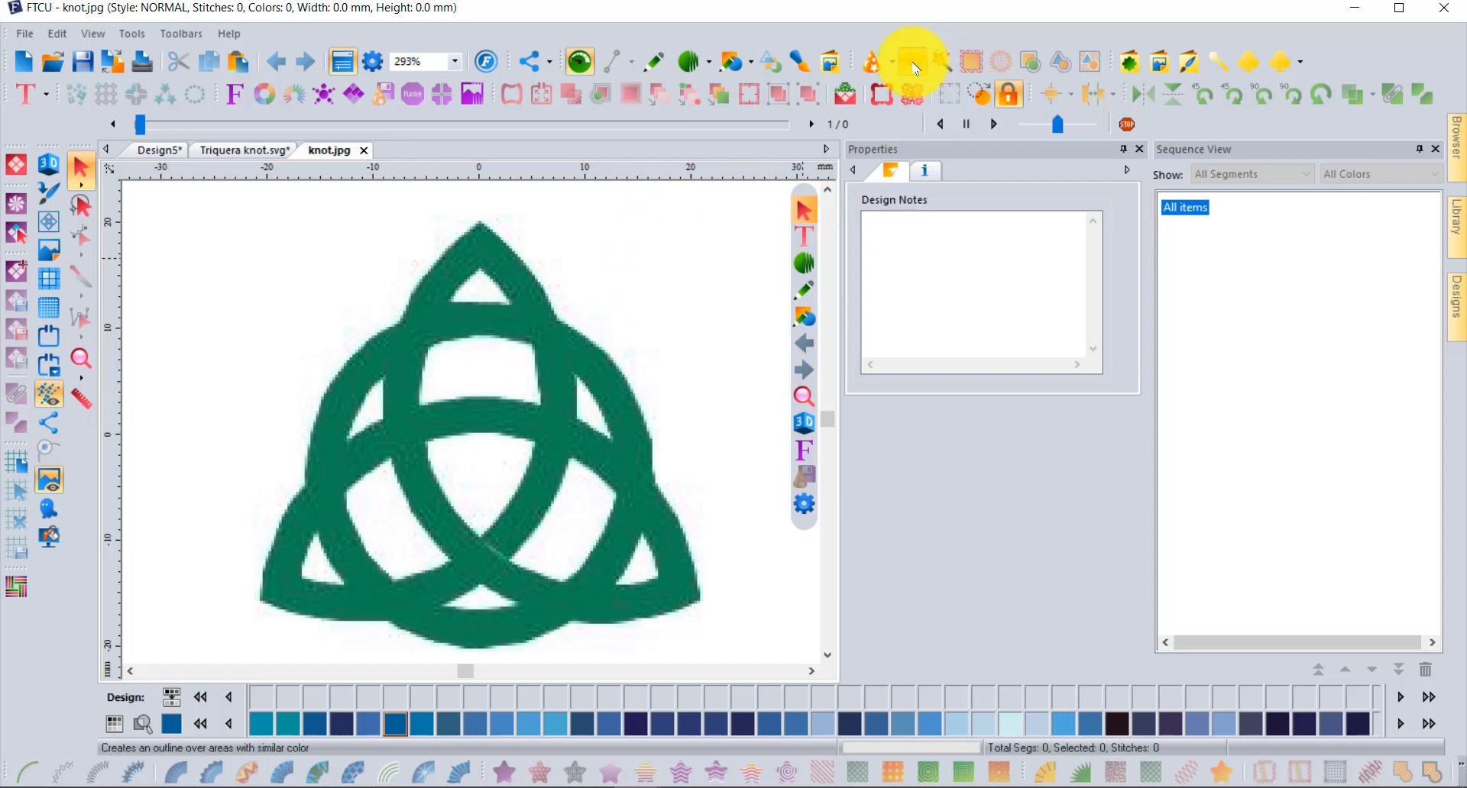
left_click(550, 346)
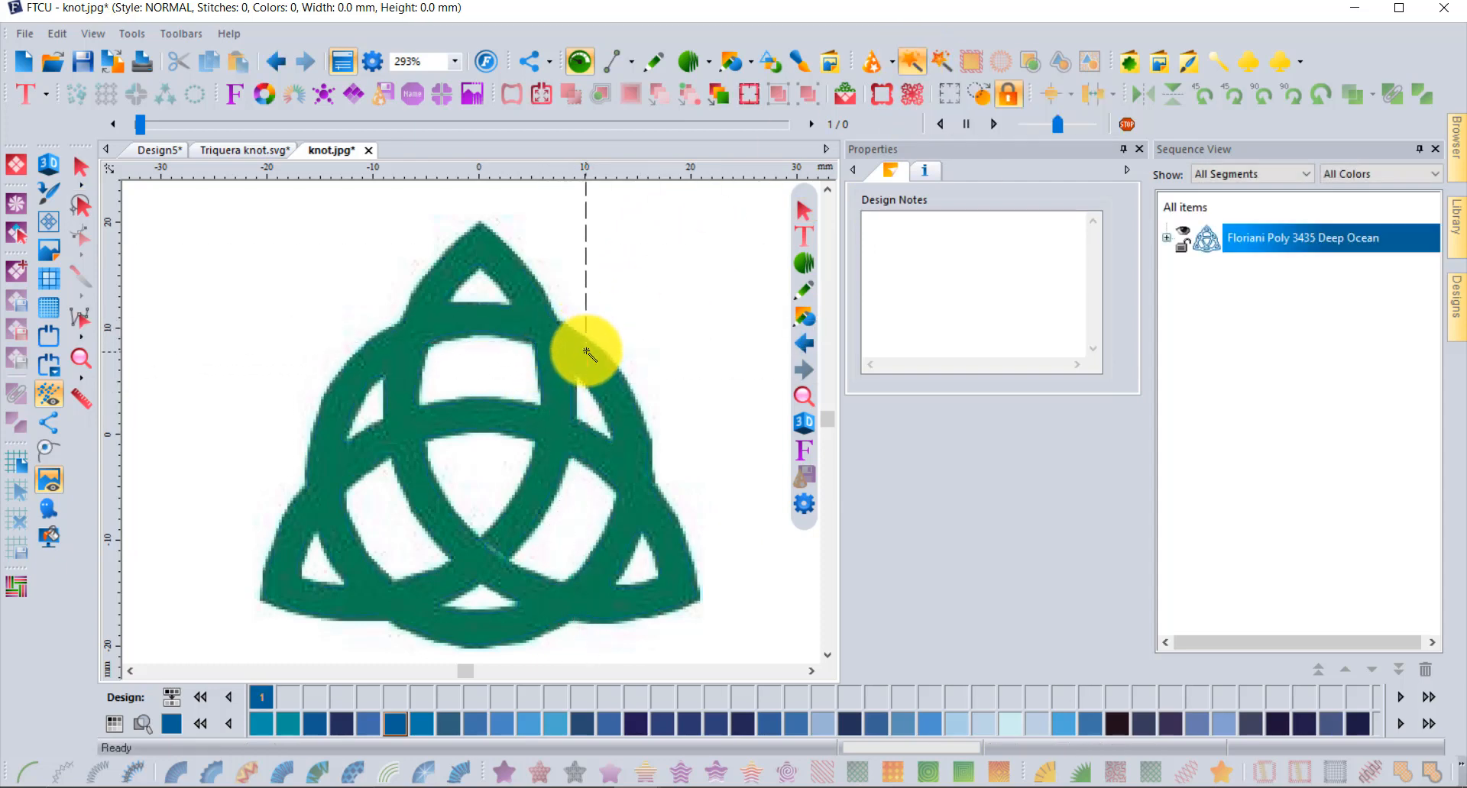
Move the traced knot outline to the left of the image and convert it to a standard Pattern 1 stitch fill
scroll(588, 330, "down", 2)
left_click(91, 176)
left_click(497, 407)
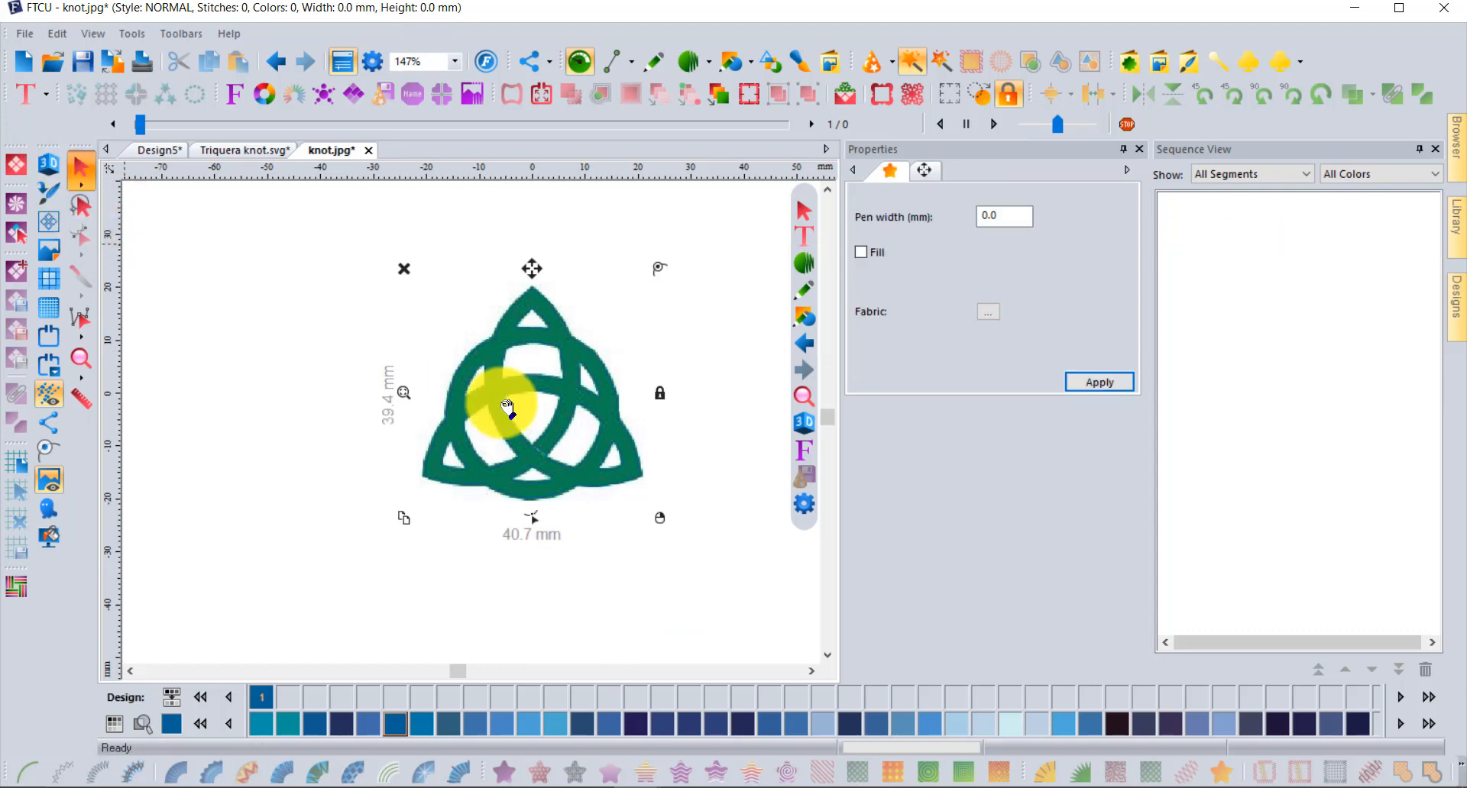
left_click_drag(538, 400, 312, 394)
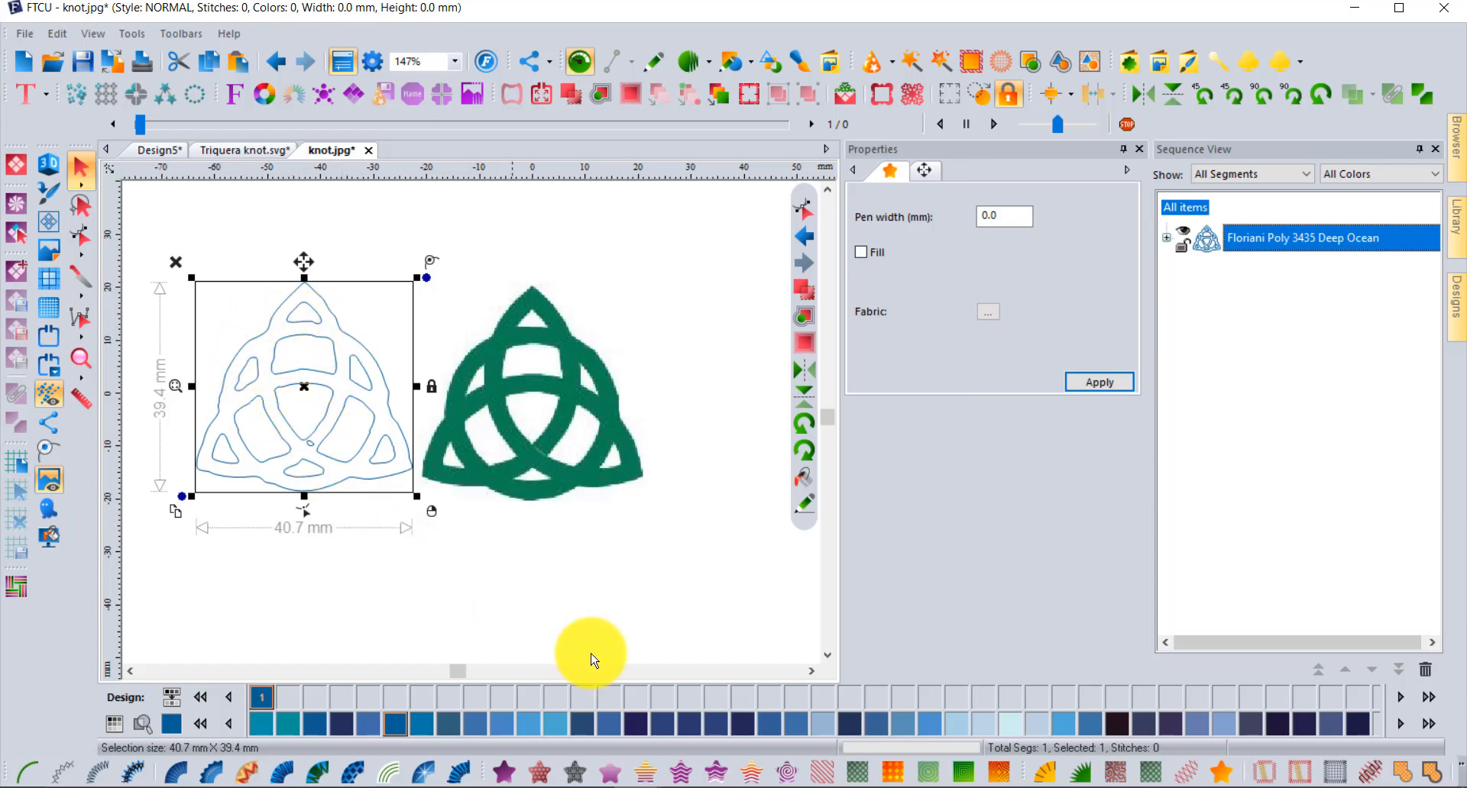
left_click(504, 776)
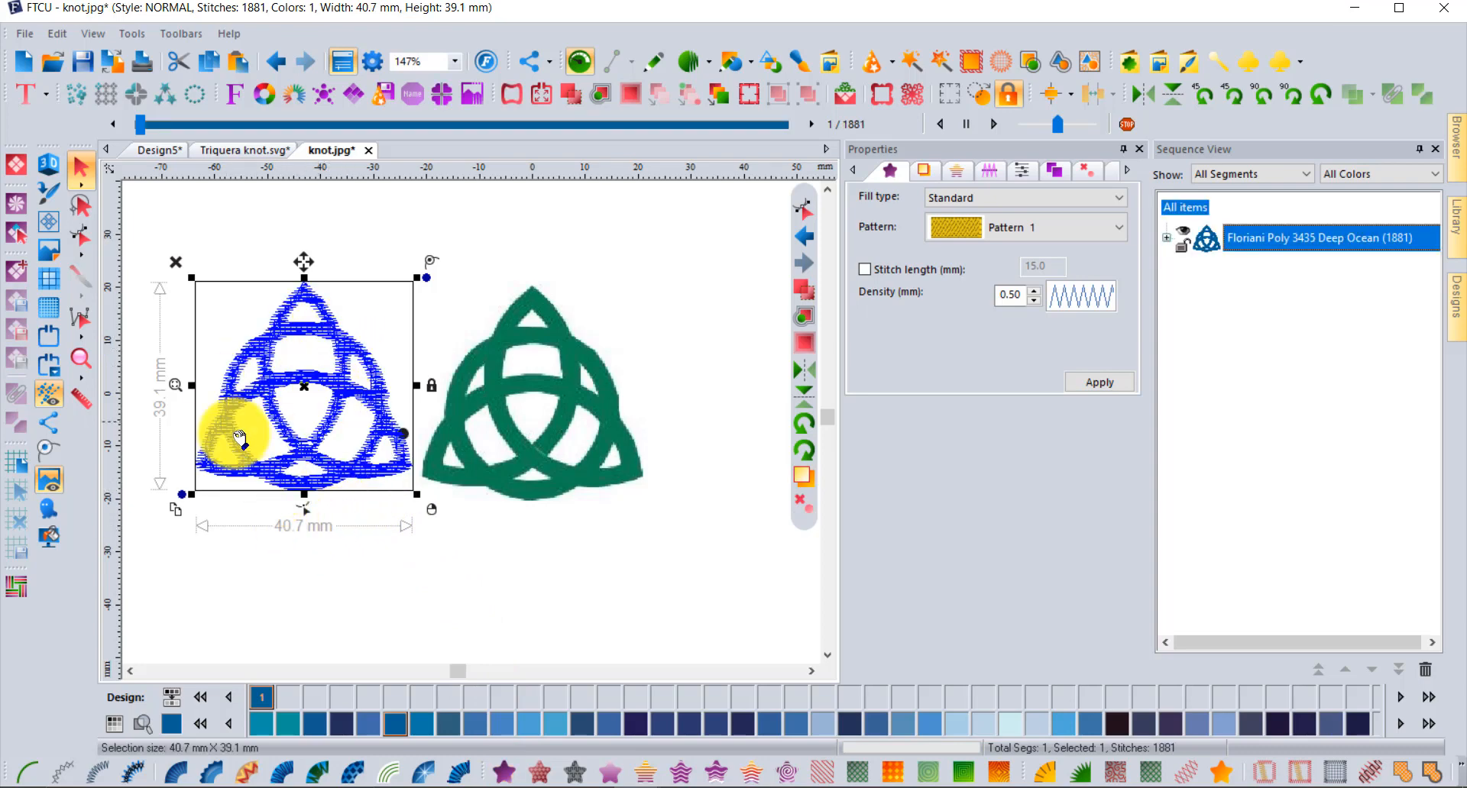
scroll(321, 353, "up", 2)
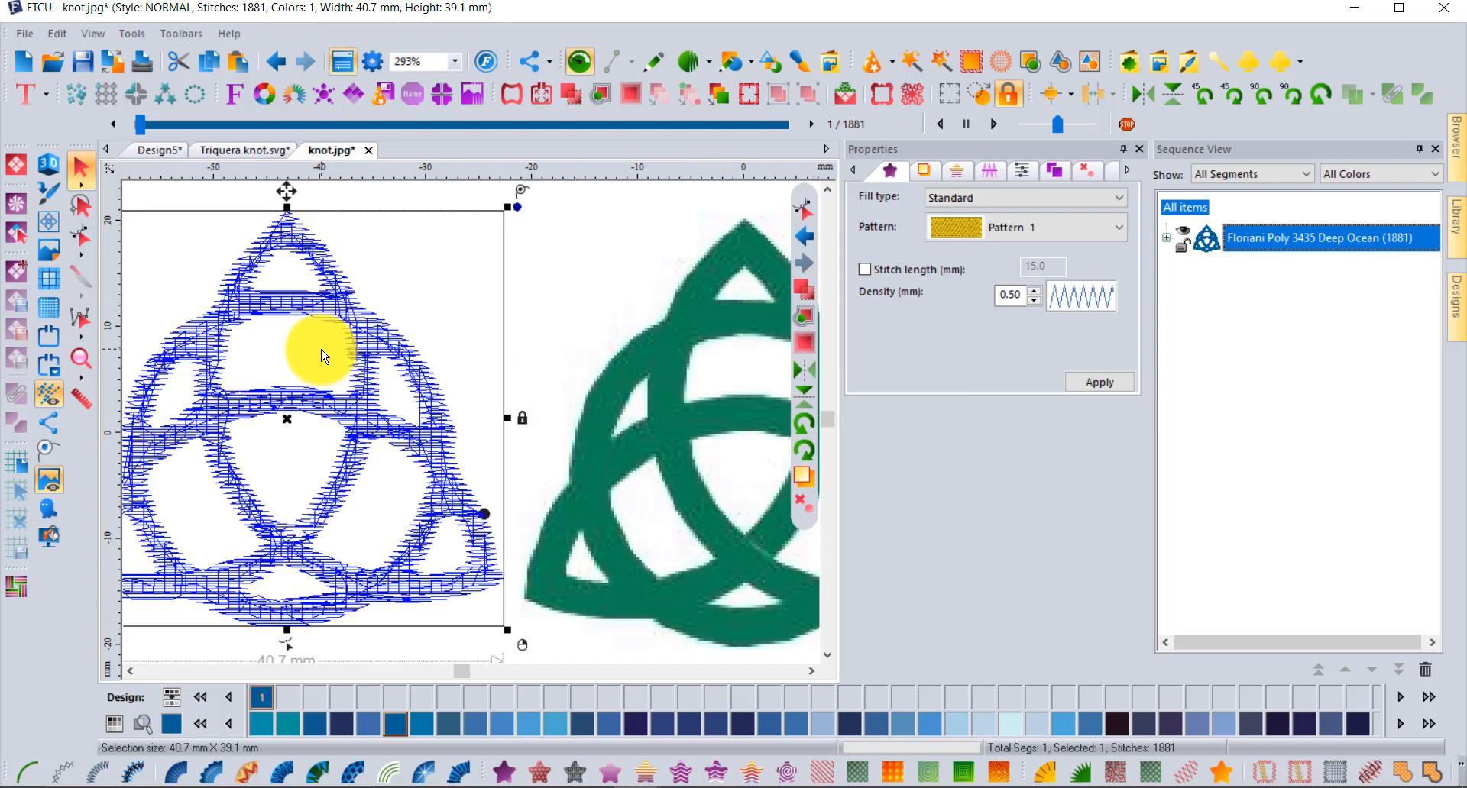
Display the stitches in 3D and deselect the filled knot to view it beside the source image
left_click(48, 163)
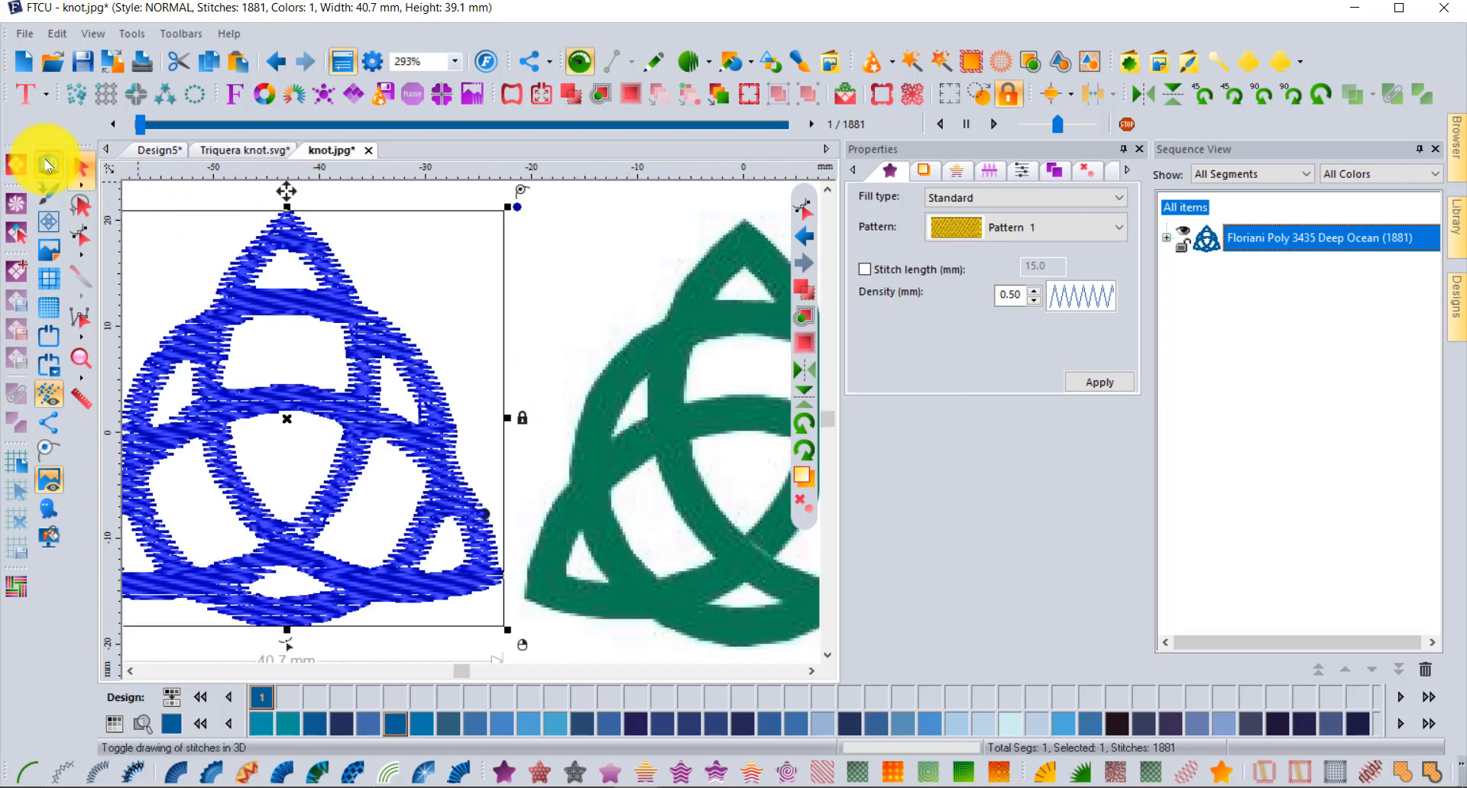
left_click(538, 271)
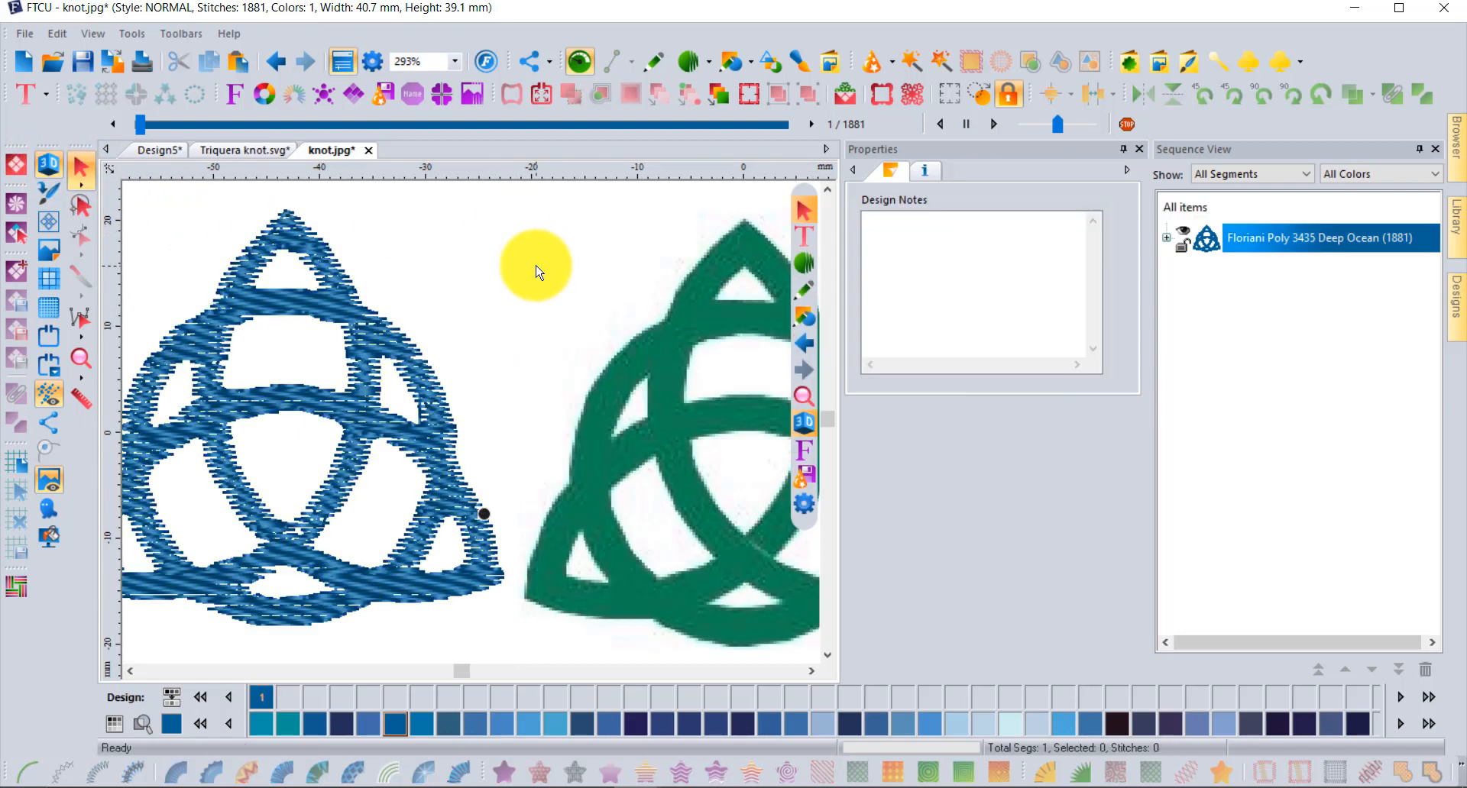
scroll(538, 271, "down", 2)
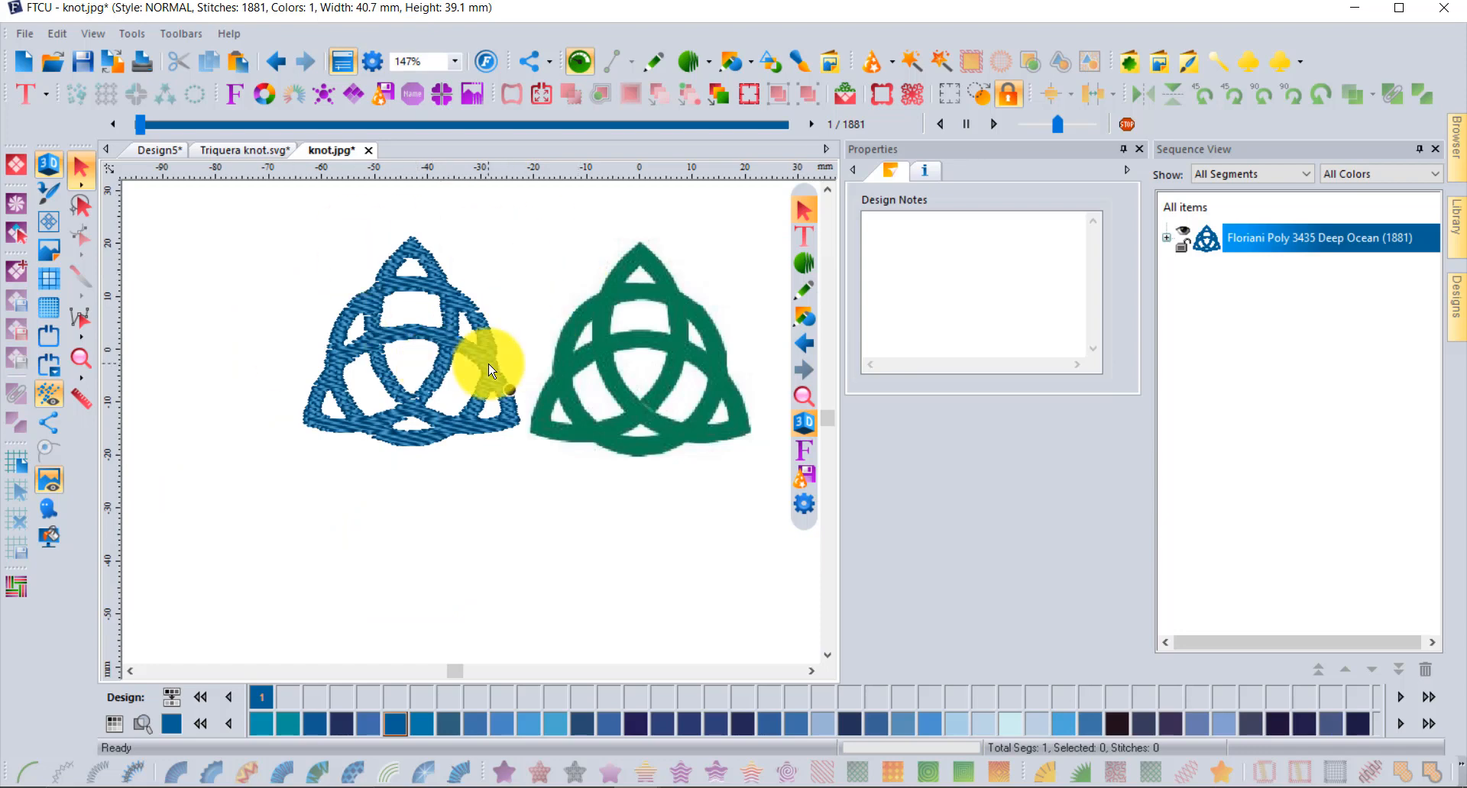
Convert the Pattern 1 filled knot to satin stitches and inspect its crossings up close
left_click(440, 278)
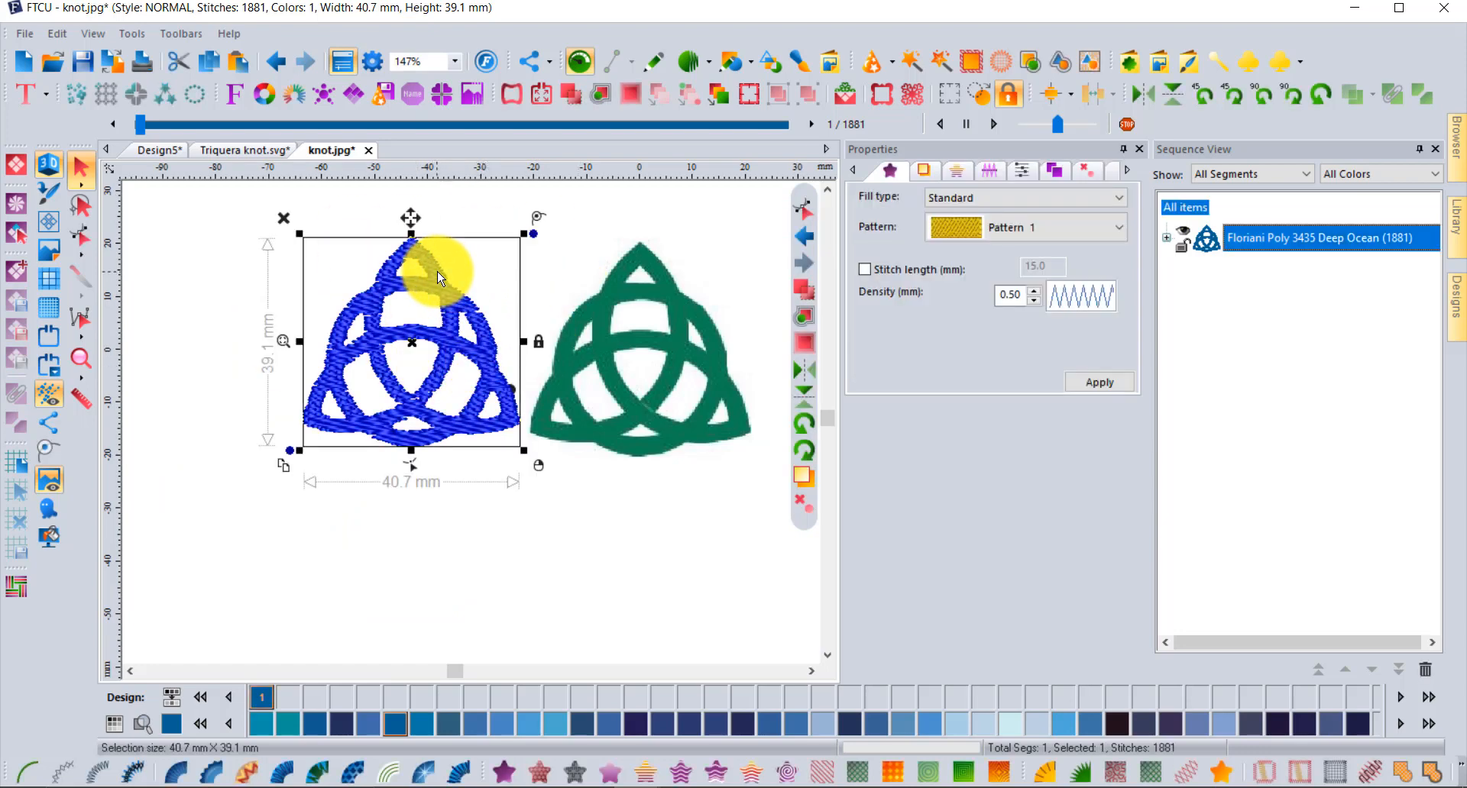
left_click(461, 773)
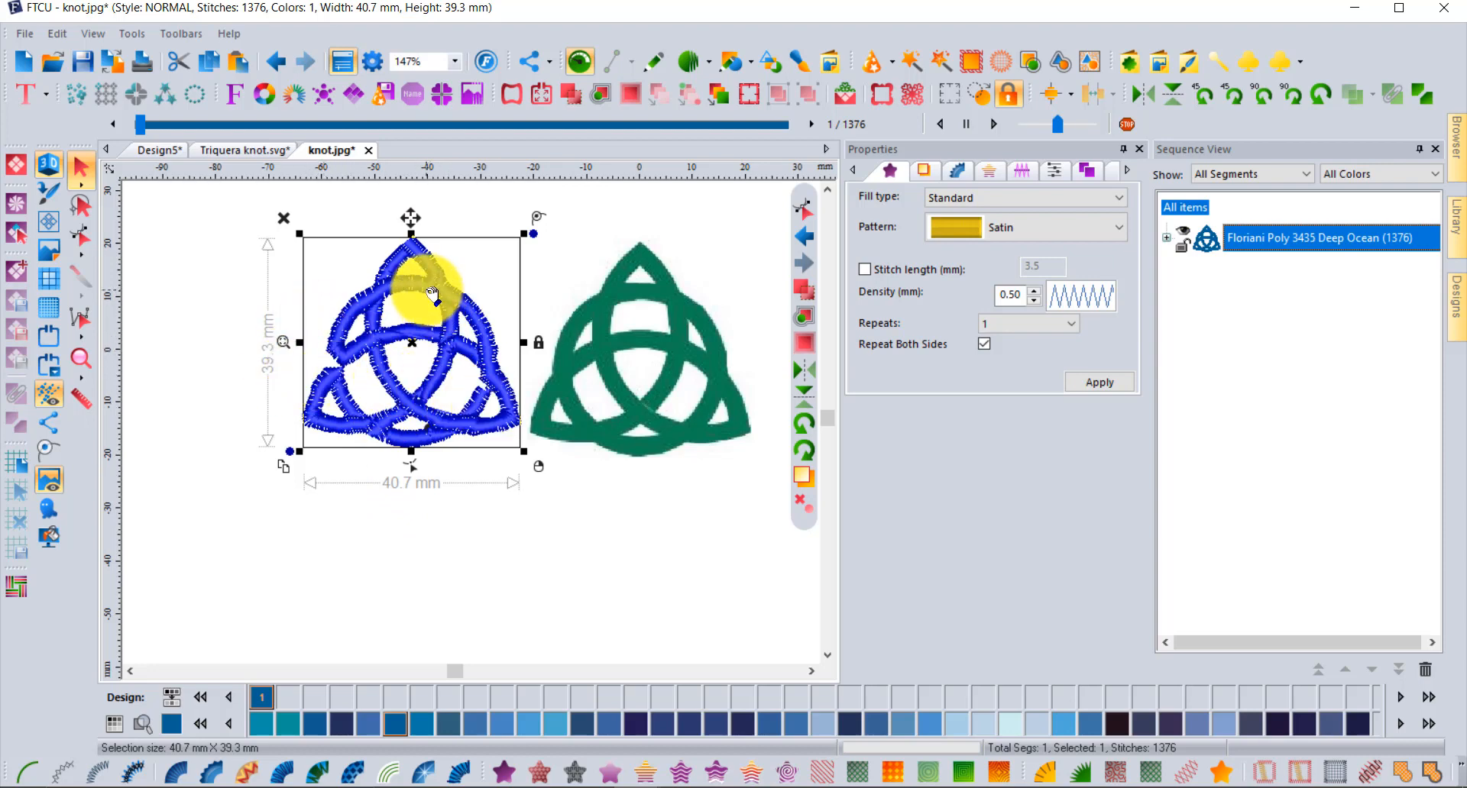
scroll(478, 309, "up", 1)
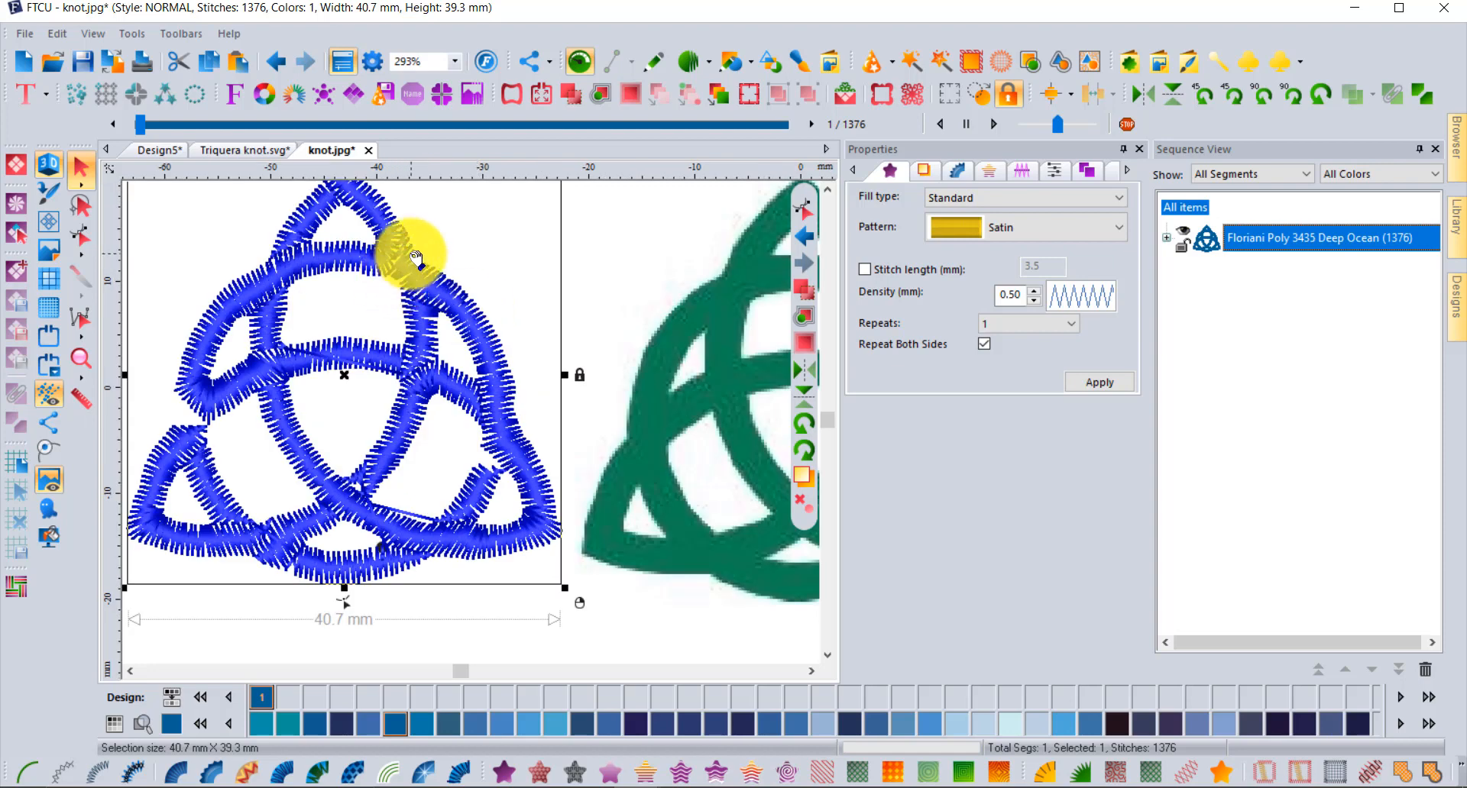
scroll(416, 257, "up", 1)
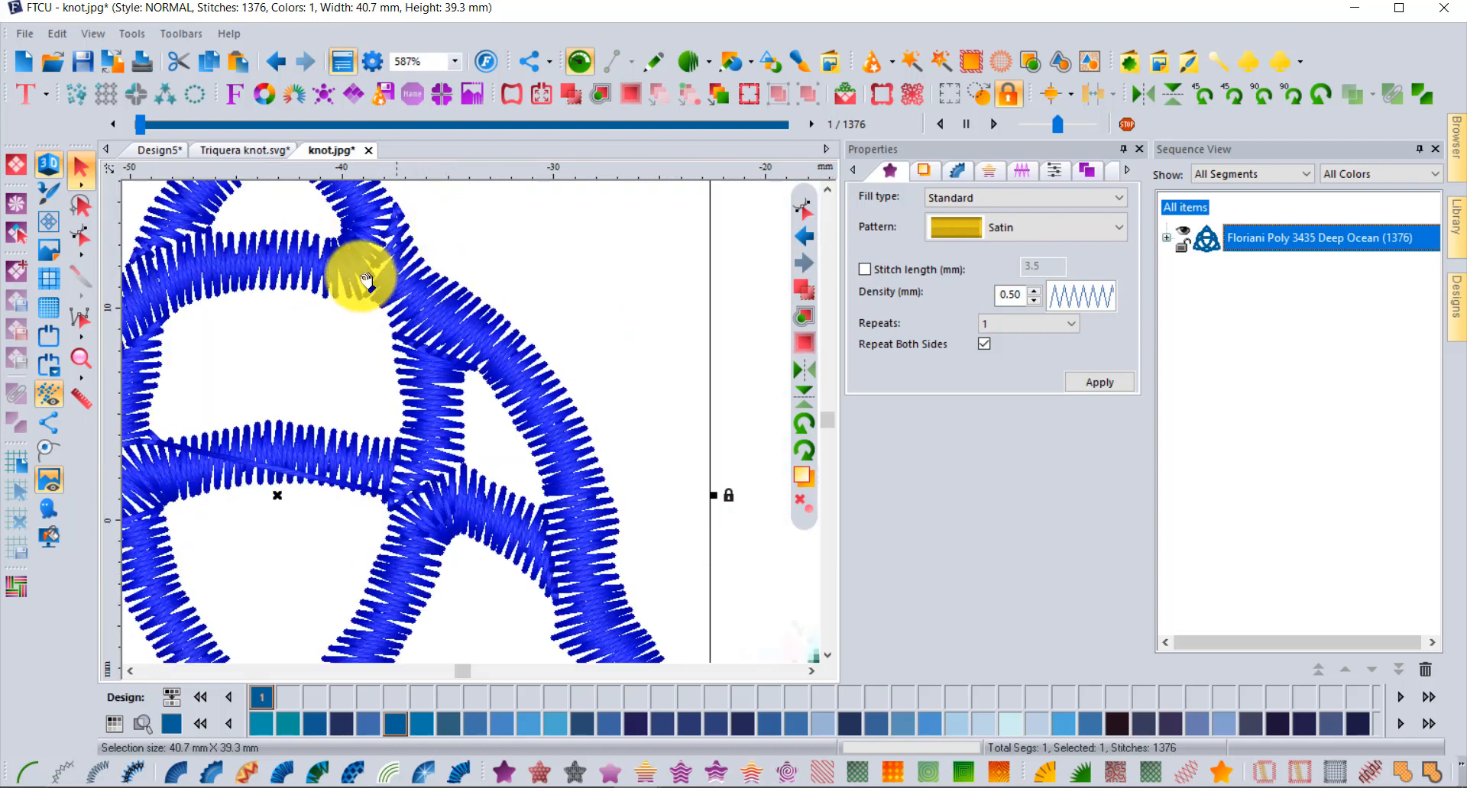
scroll(443, 272, "down", 1)
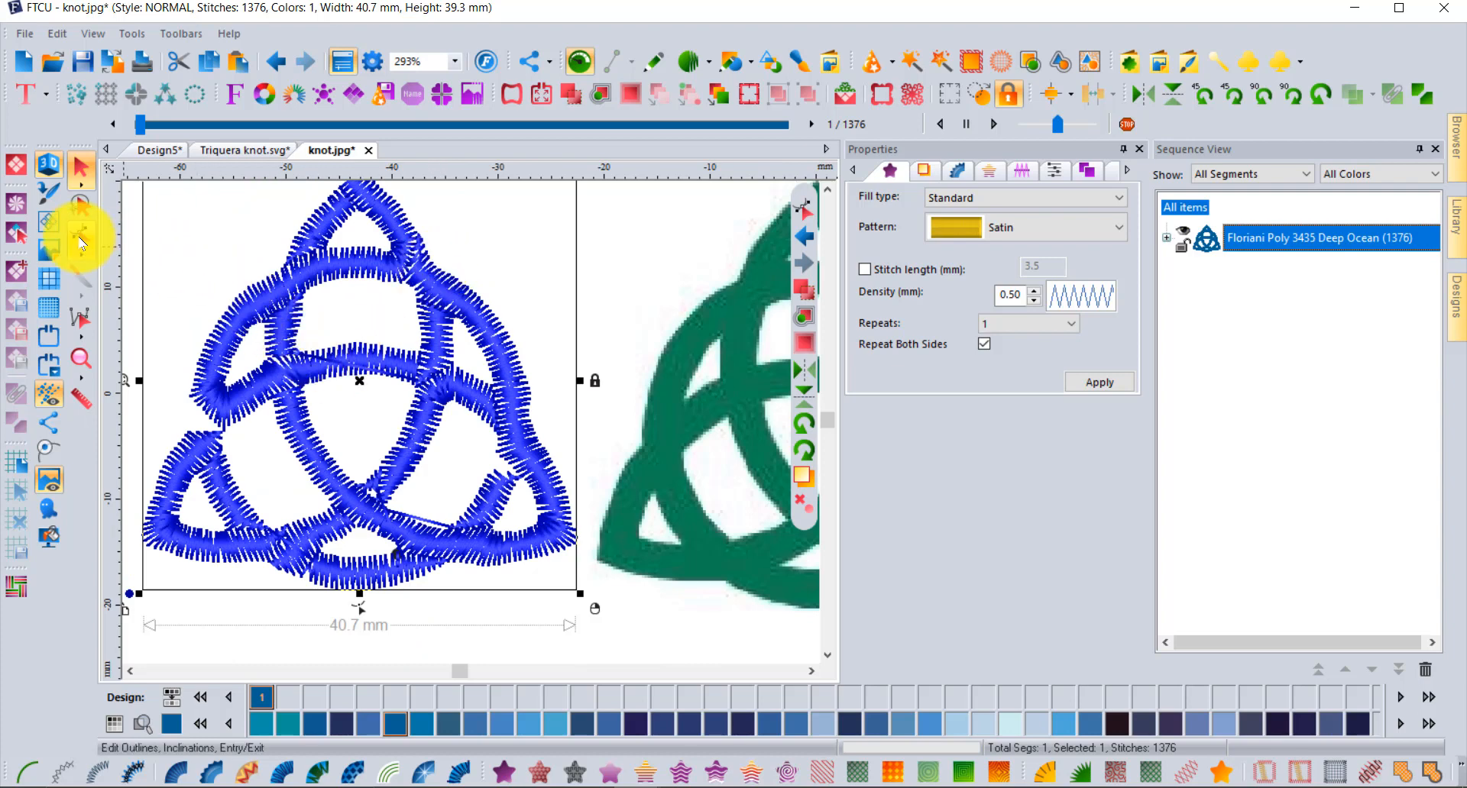
Edit the satin knot's dividing line and stitch inclinations at the crossing just below its top loop, and regenerate the stitches
left_click(82, 239)
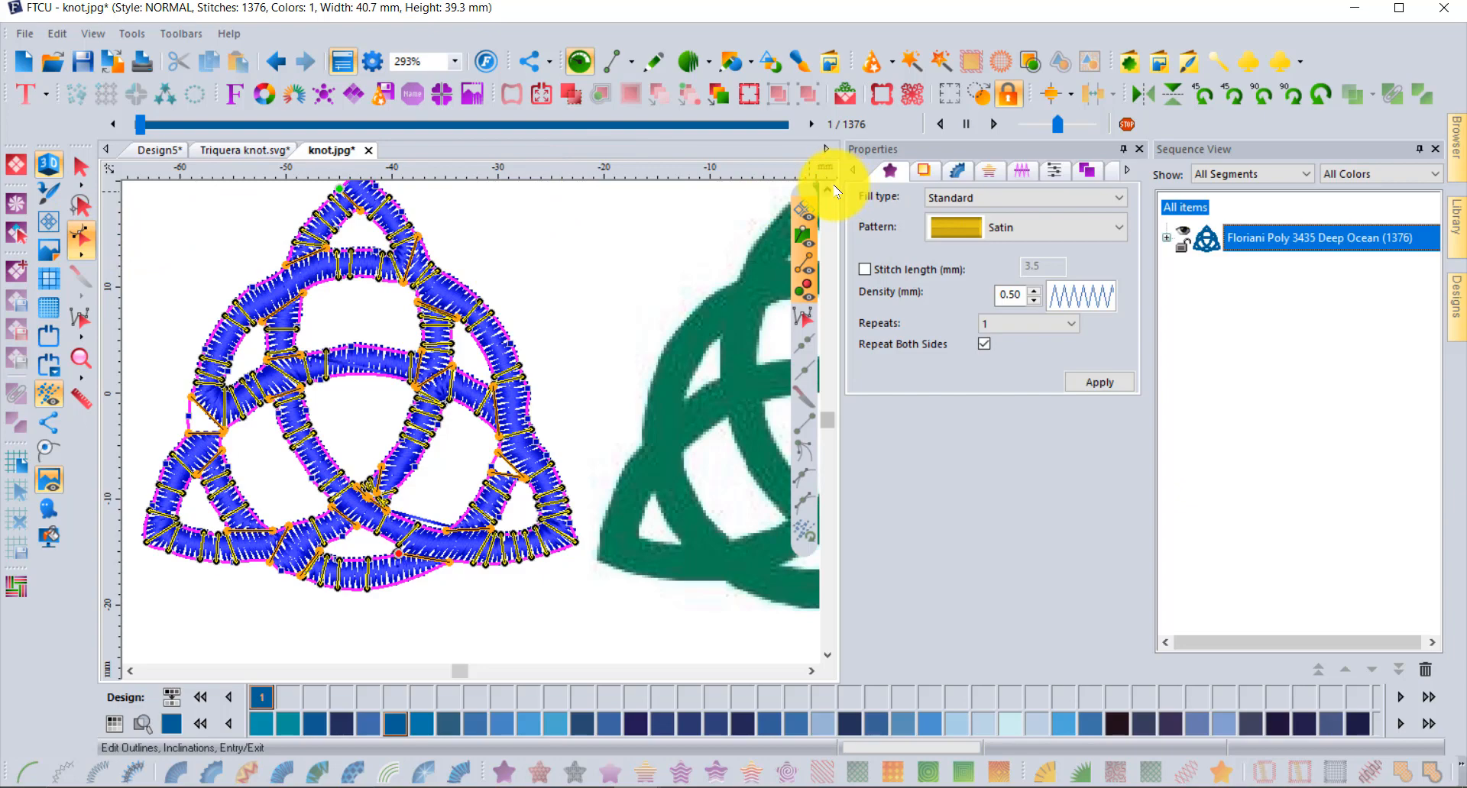
scroll(534, 262, "up", 1)
scroll(371, 306, "up", 1)
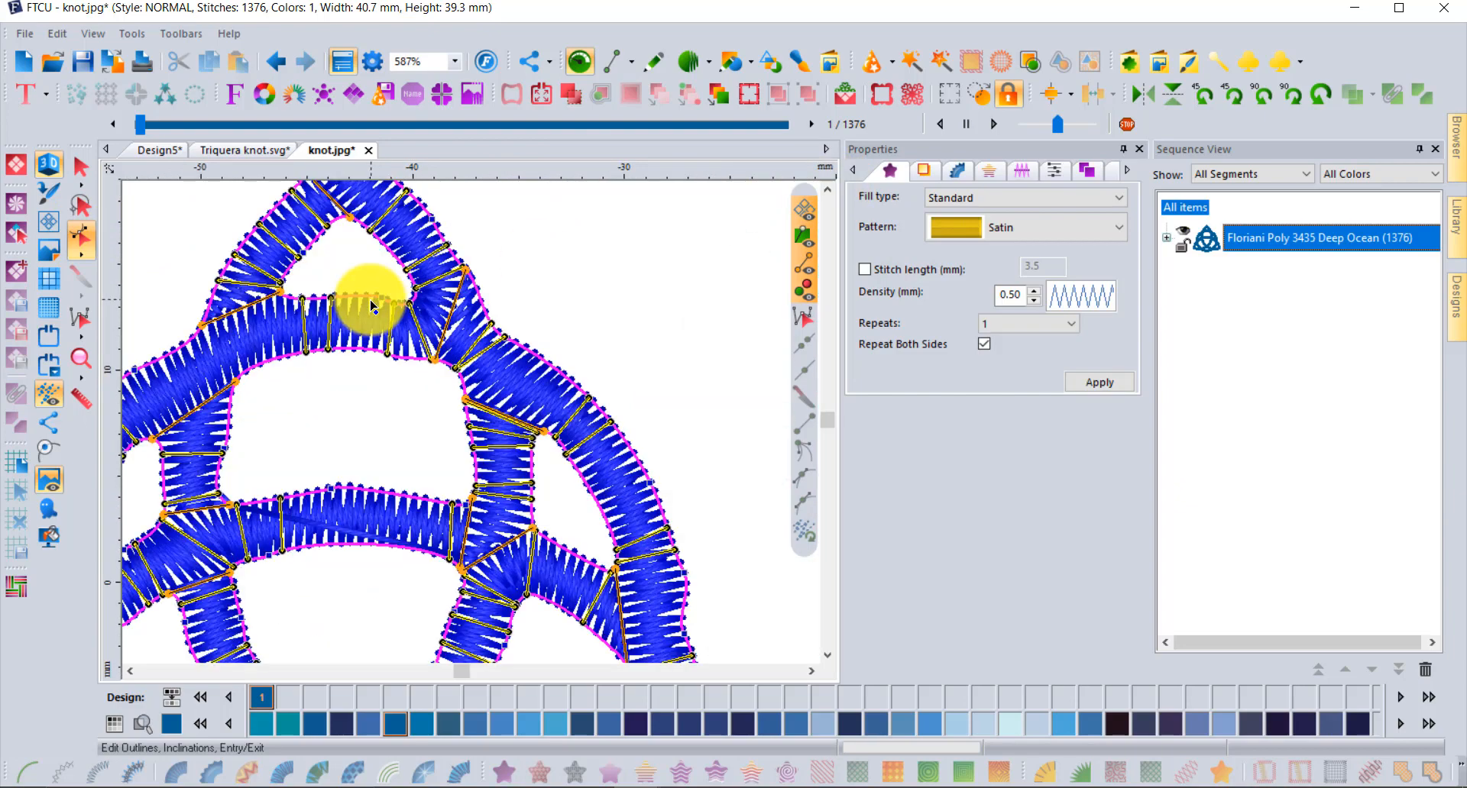
scroll(395, 317, "up", 1)
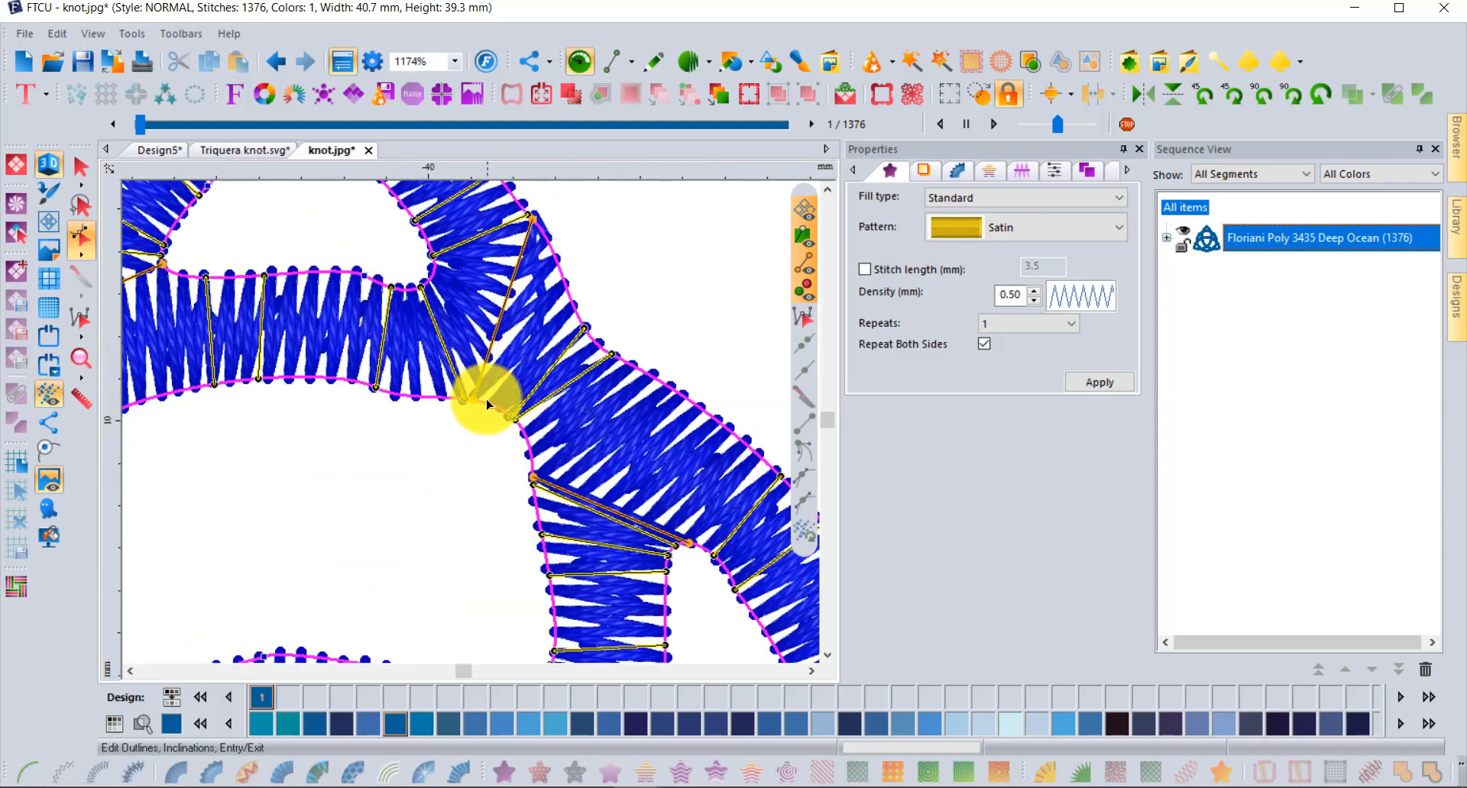
left_click_drag(472, 401, 436, 280)
left_click_drag(535, 226, 574, 307)
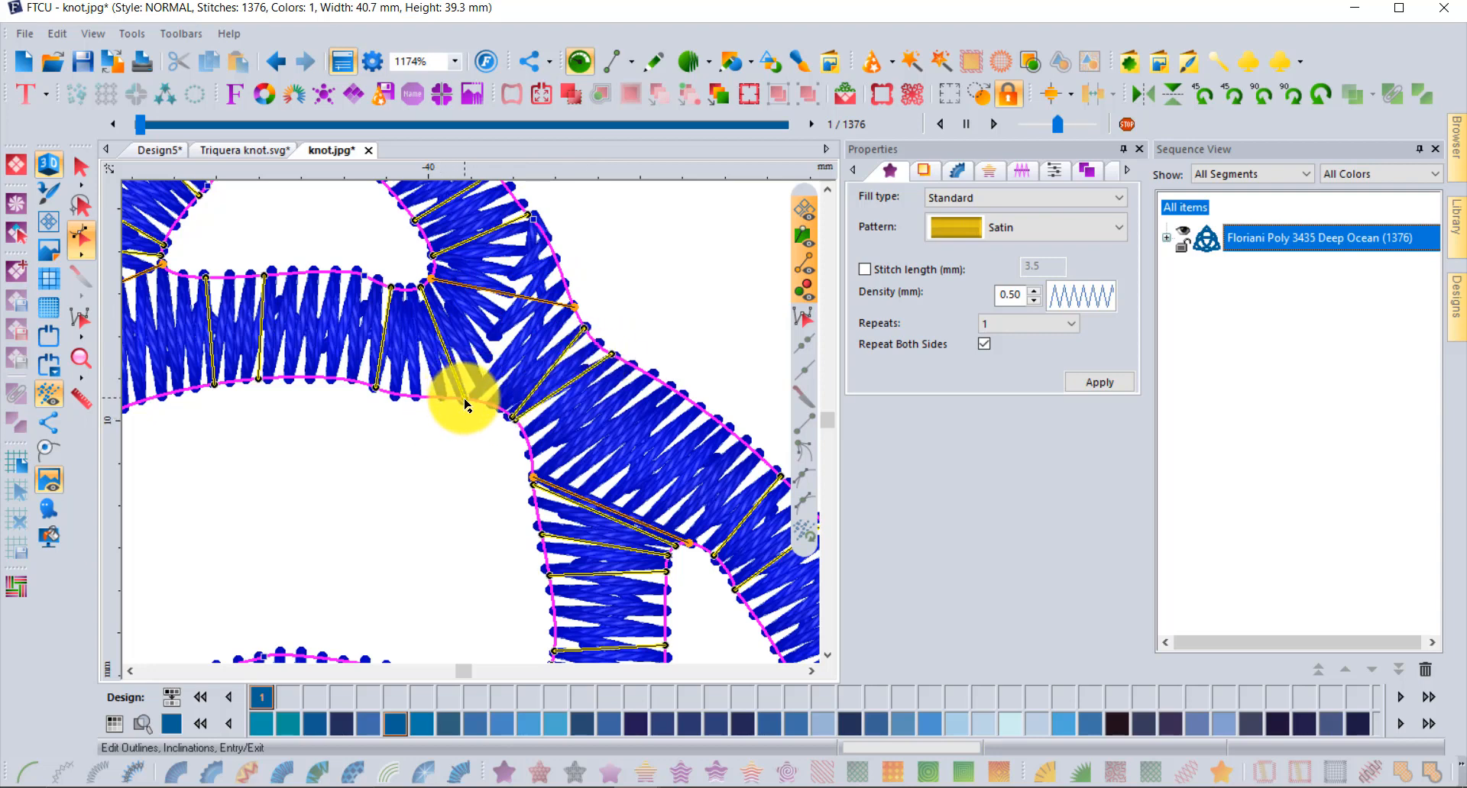
left_click_drag(466, 405, 411, 396)
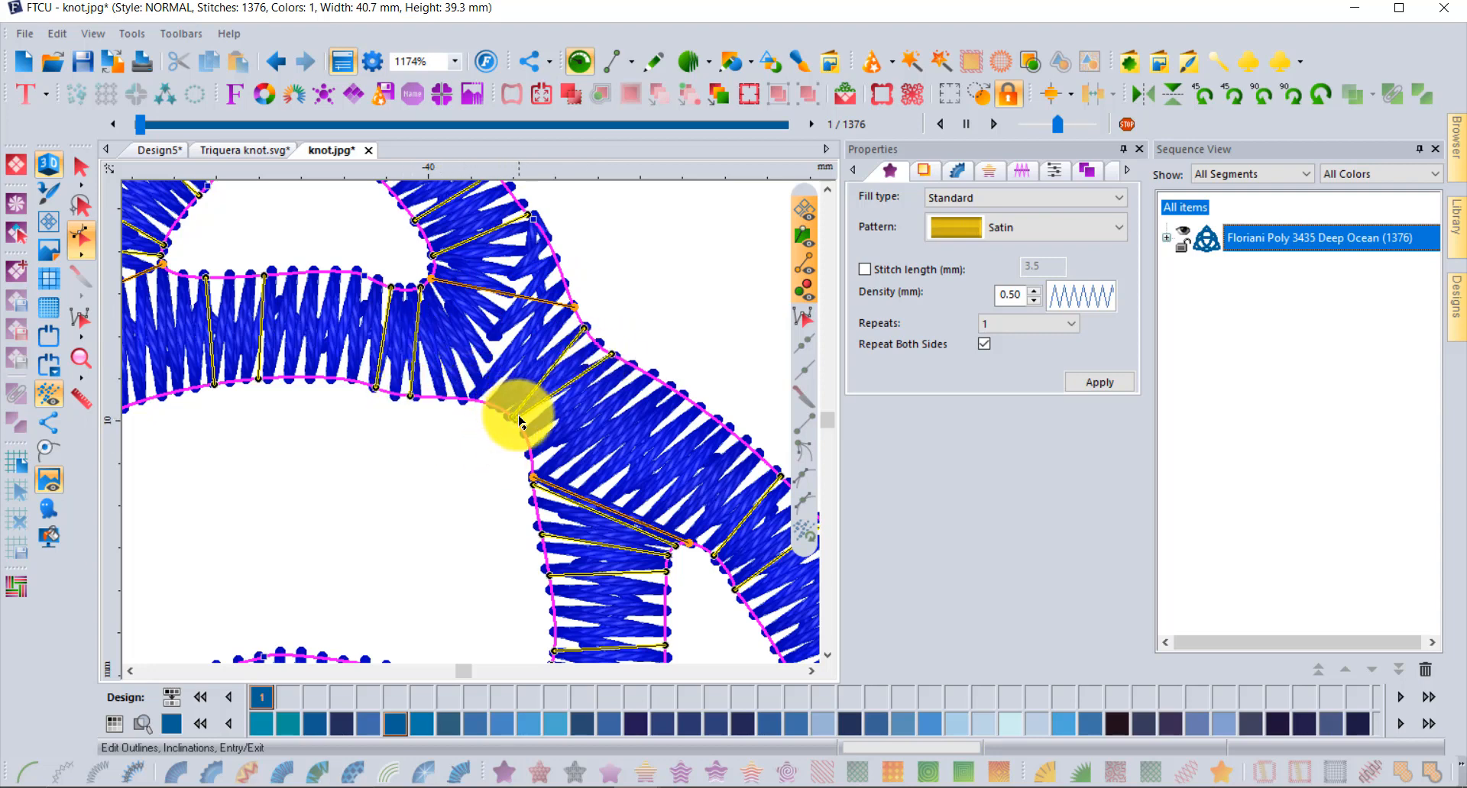
left_click_drag(524, 441, 526, 435)
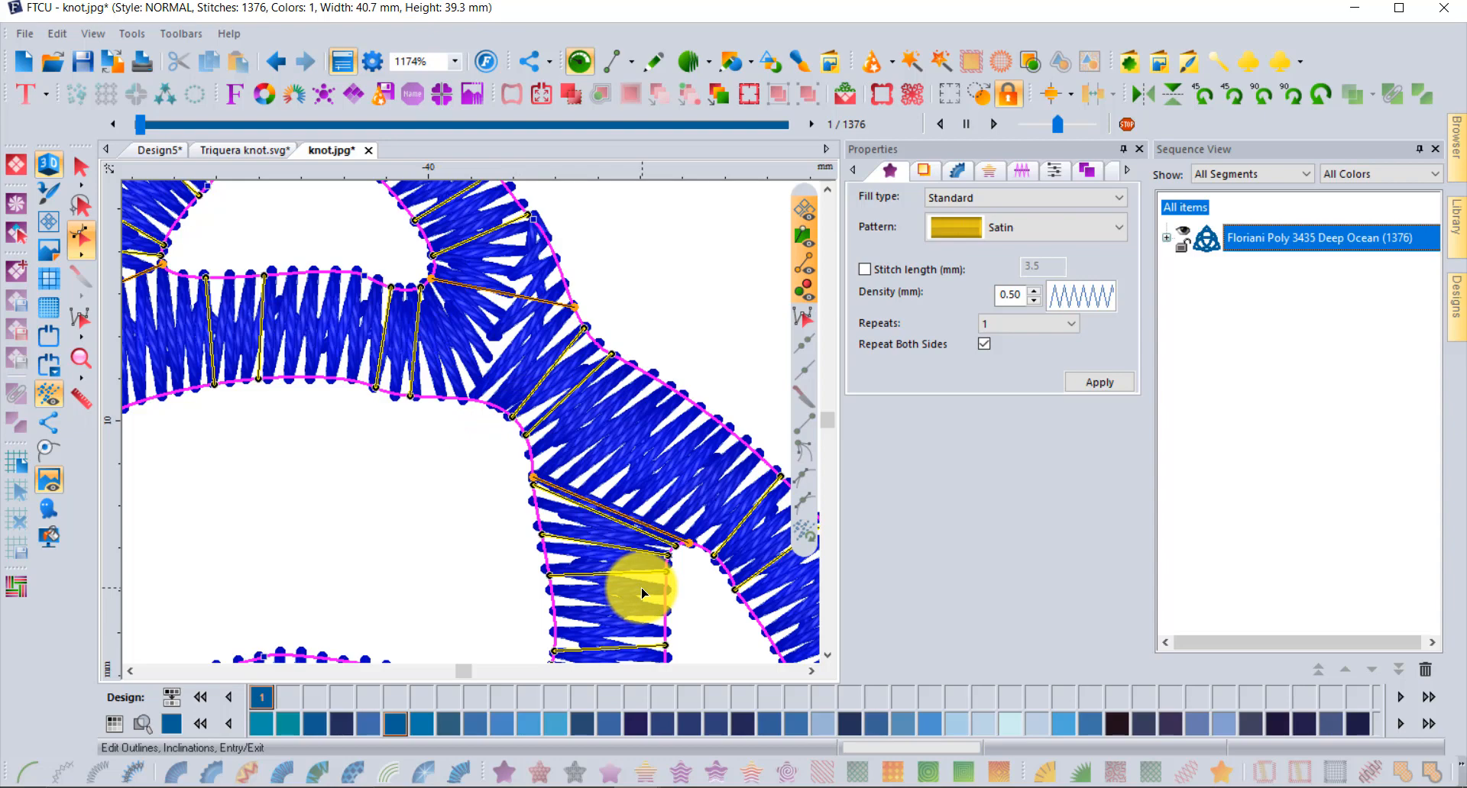
right_click(652, 559)
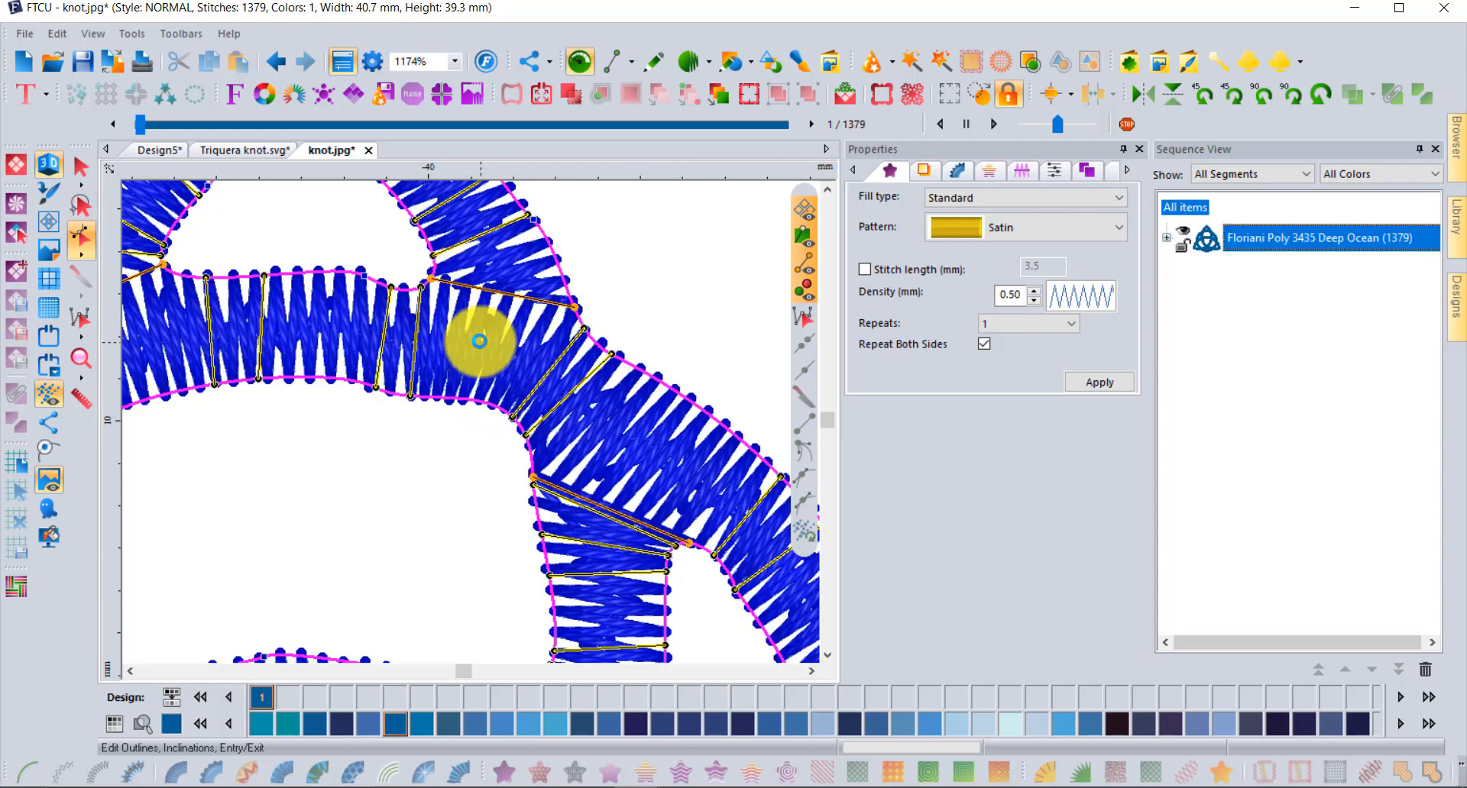
Leave outline editing, select the whole satin knot and delete it, keeping only the background image
scroll(479, 341, "down", 1)
scroll(483, 349, "down", 2)
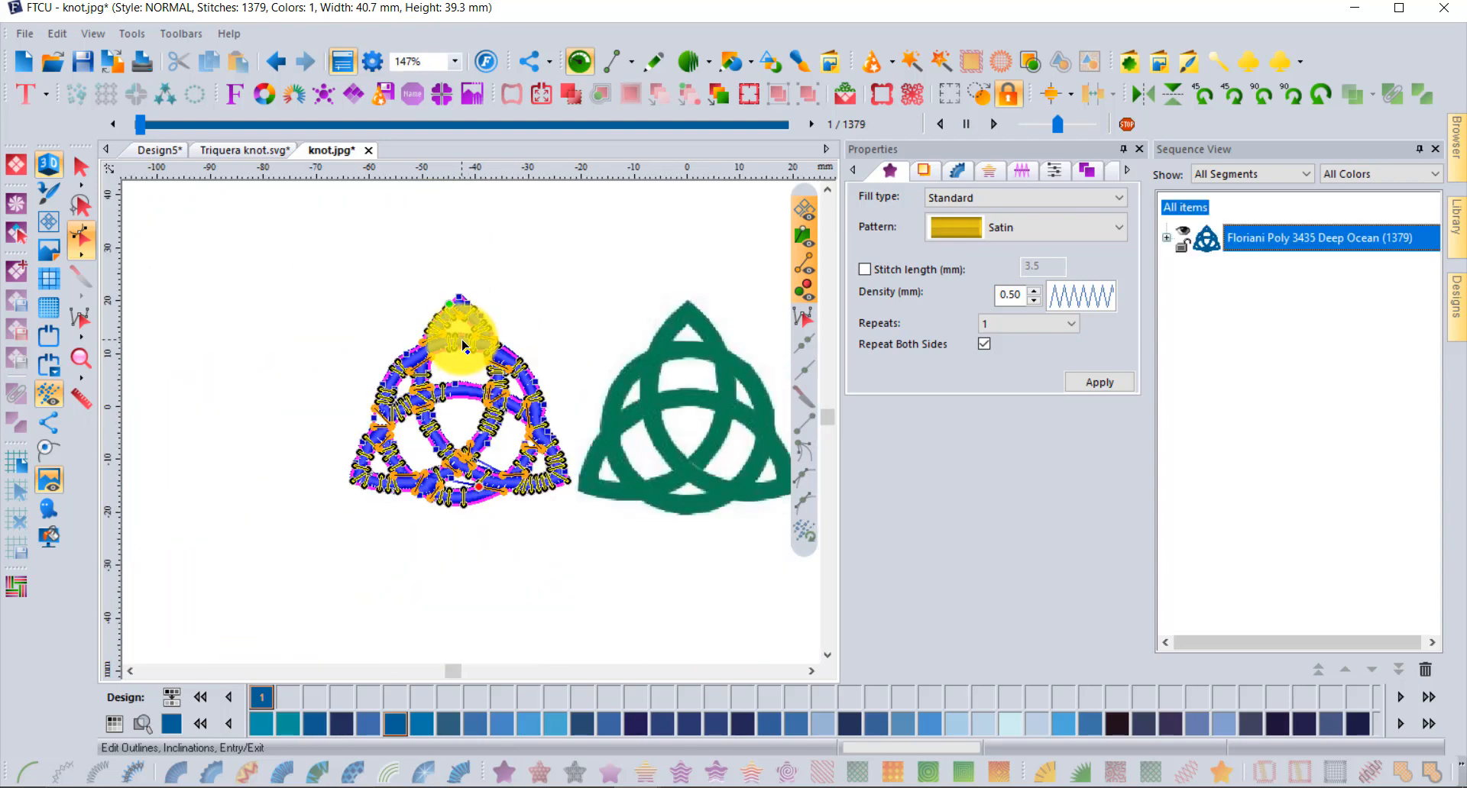
left_click(84, 165)
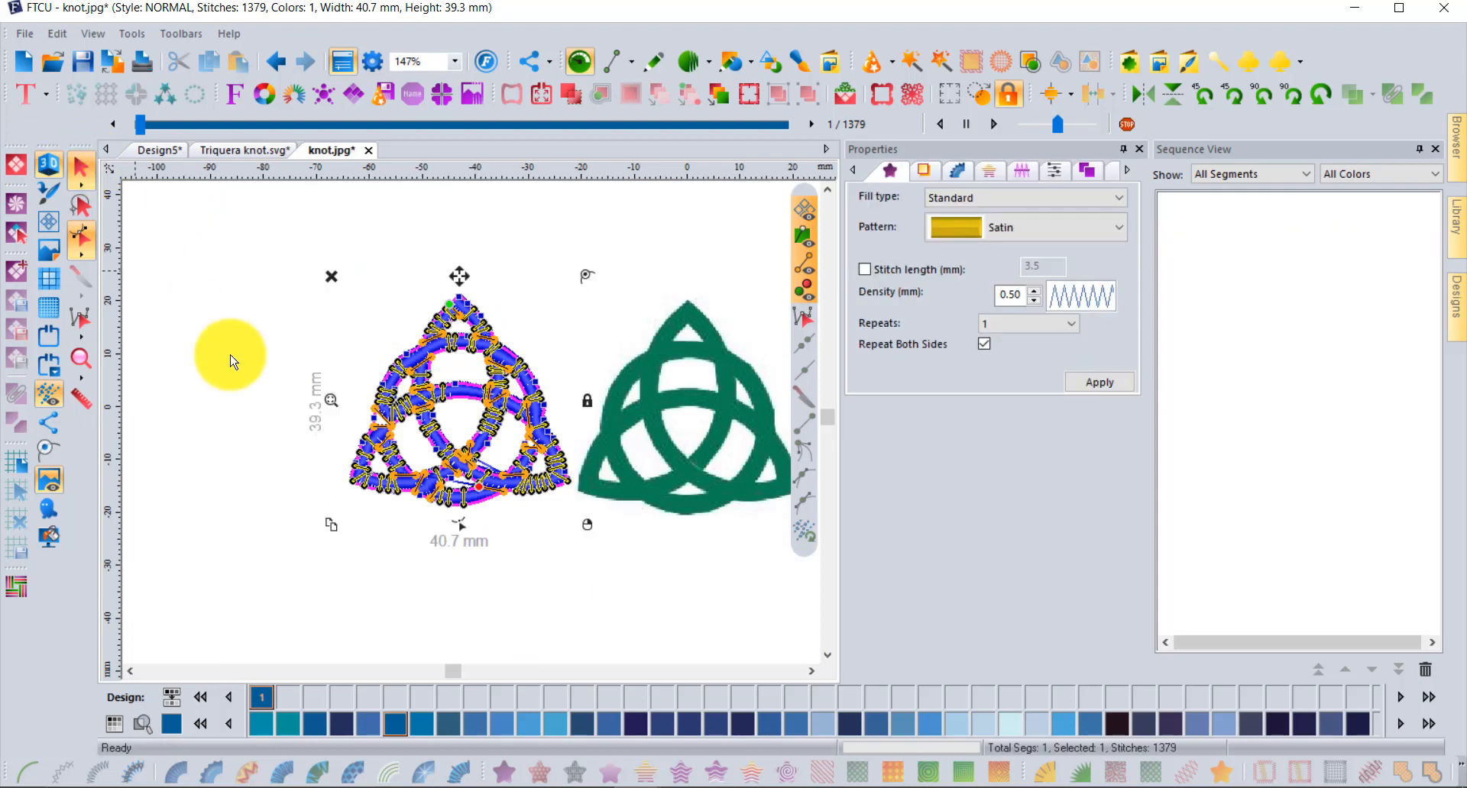
left_click(233, 355)
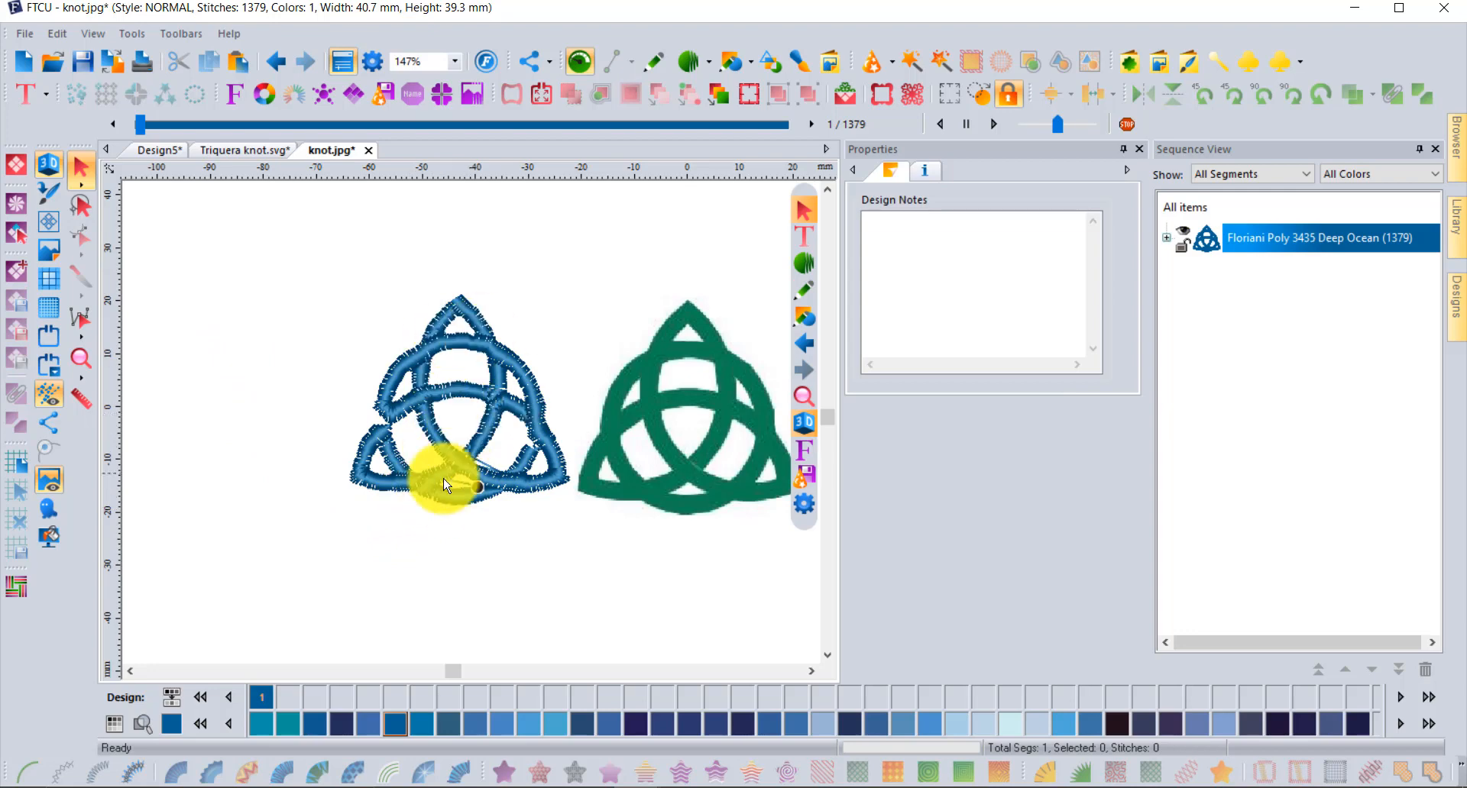
left_click(497, 352)
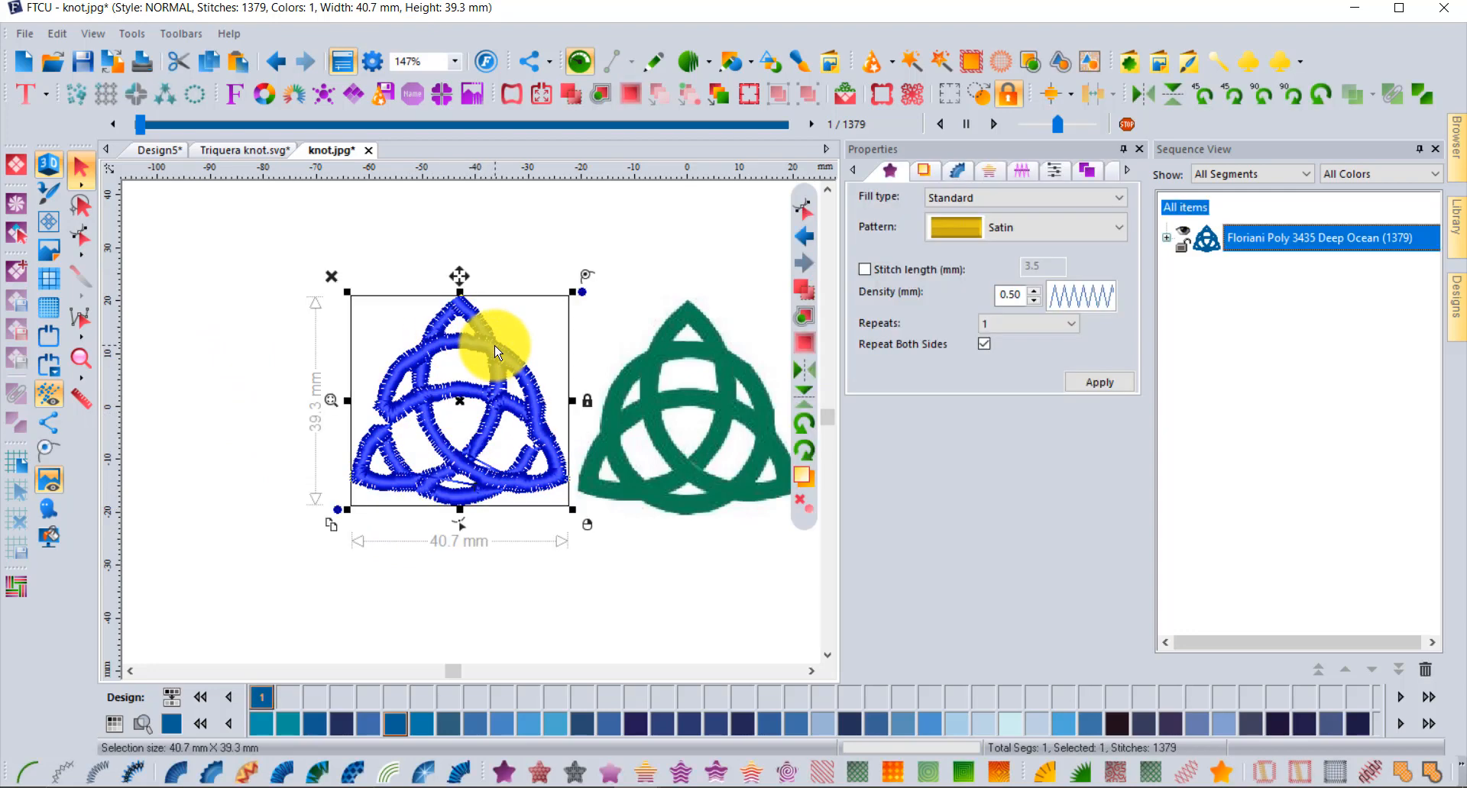
key("Delete")
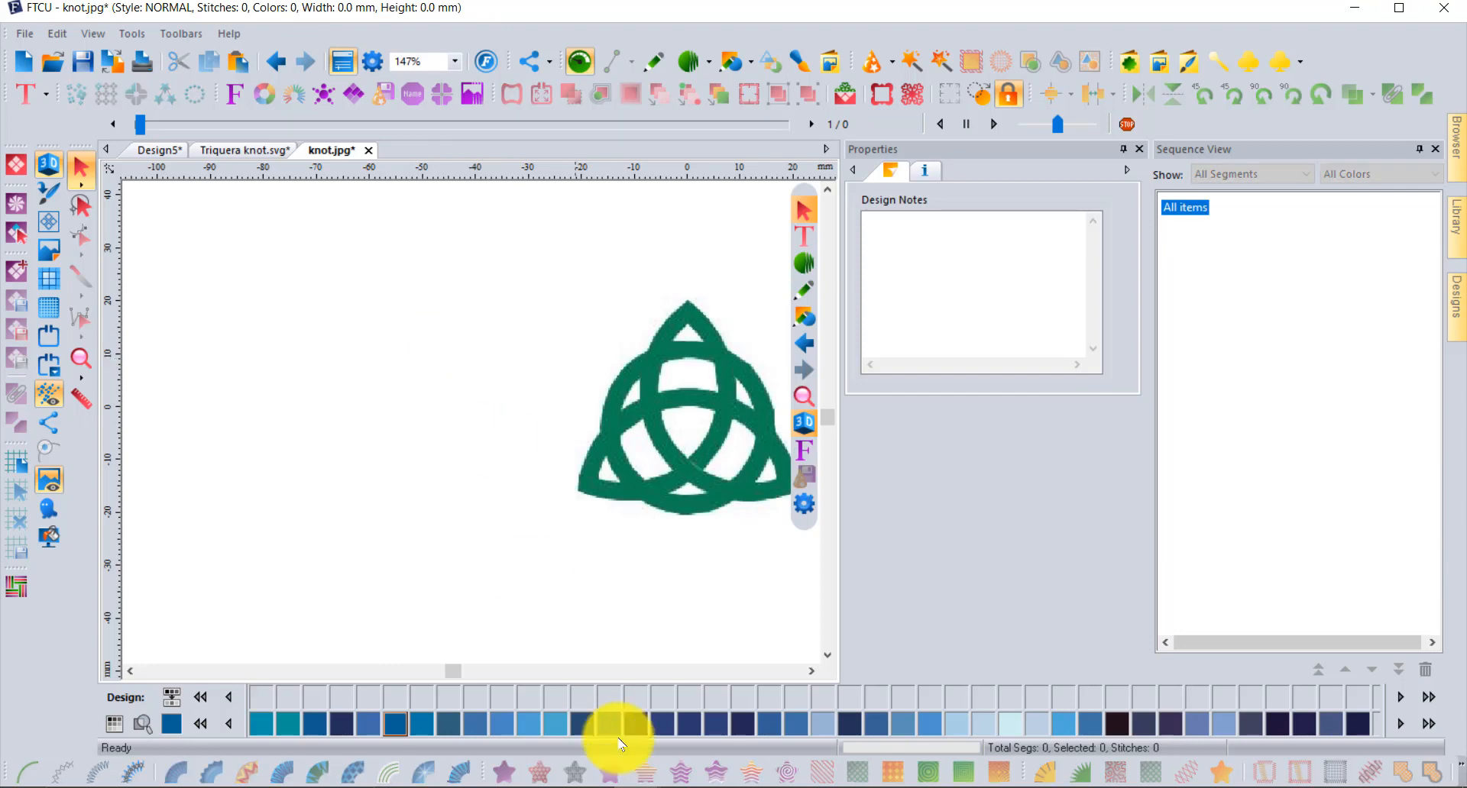
Insert the design Lace Triquetra Knot.waf and place it to the right of the knot image, with both fitted in view
left_click(811, 670)
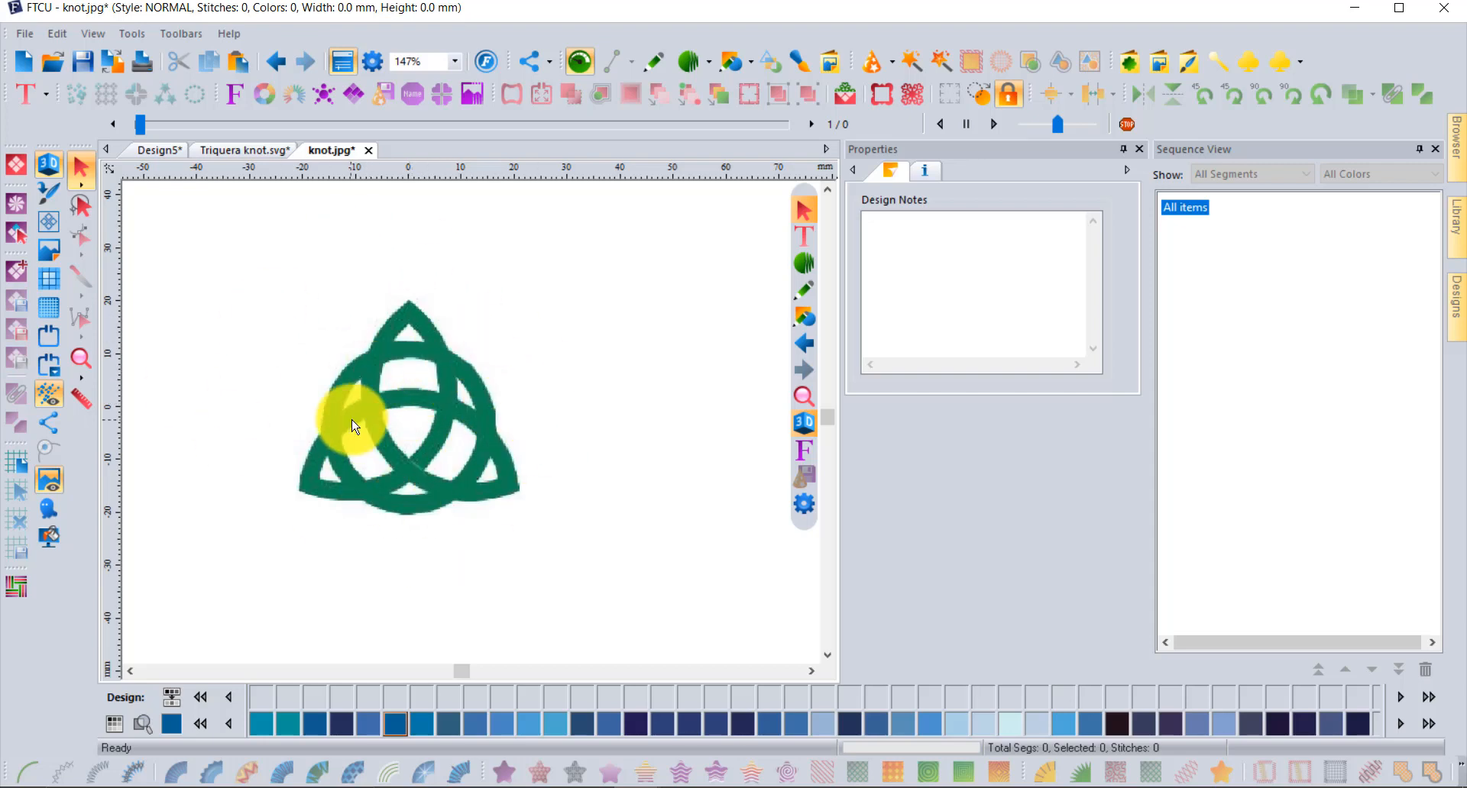
left_click(1456, 301)
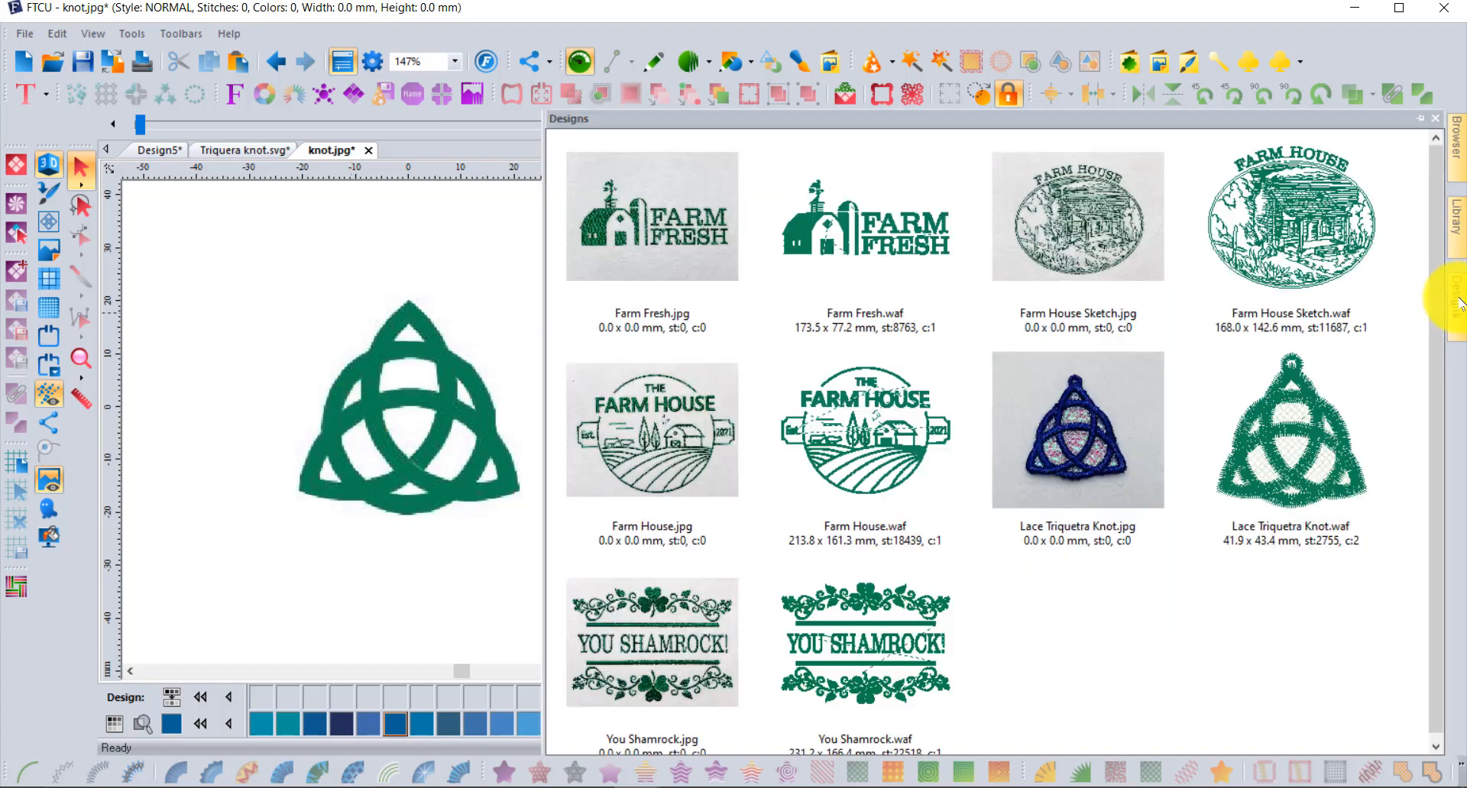
left_click_drag(1311, 433, 461, 540)
scroll(467, 513, "down", 2)
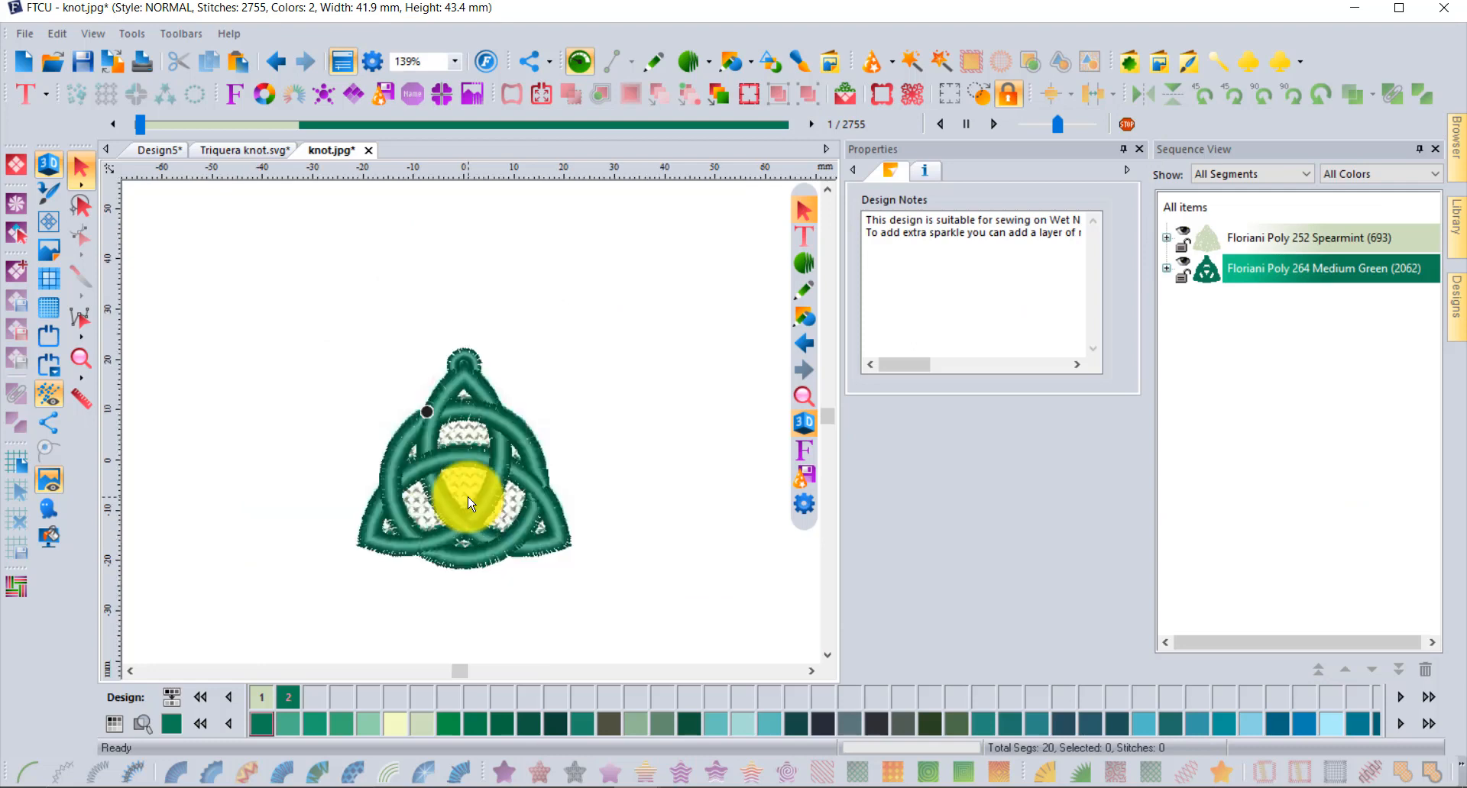
left_click_drag(510, 441, 745, 417)
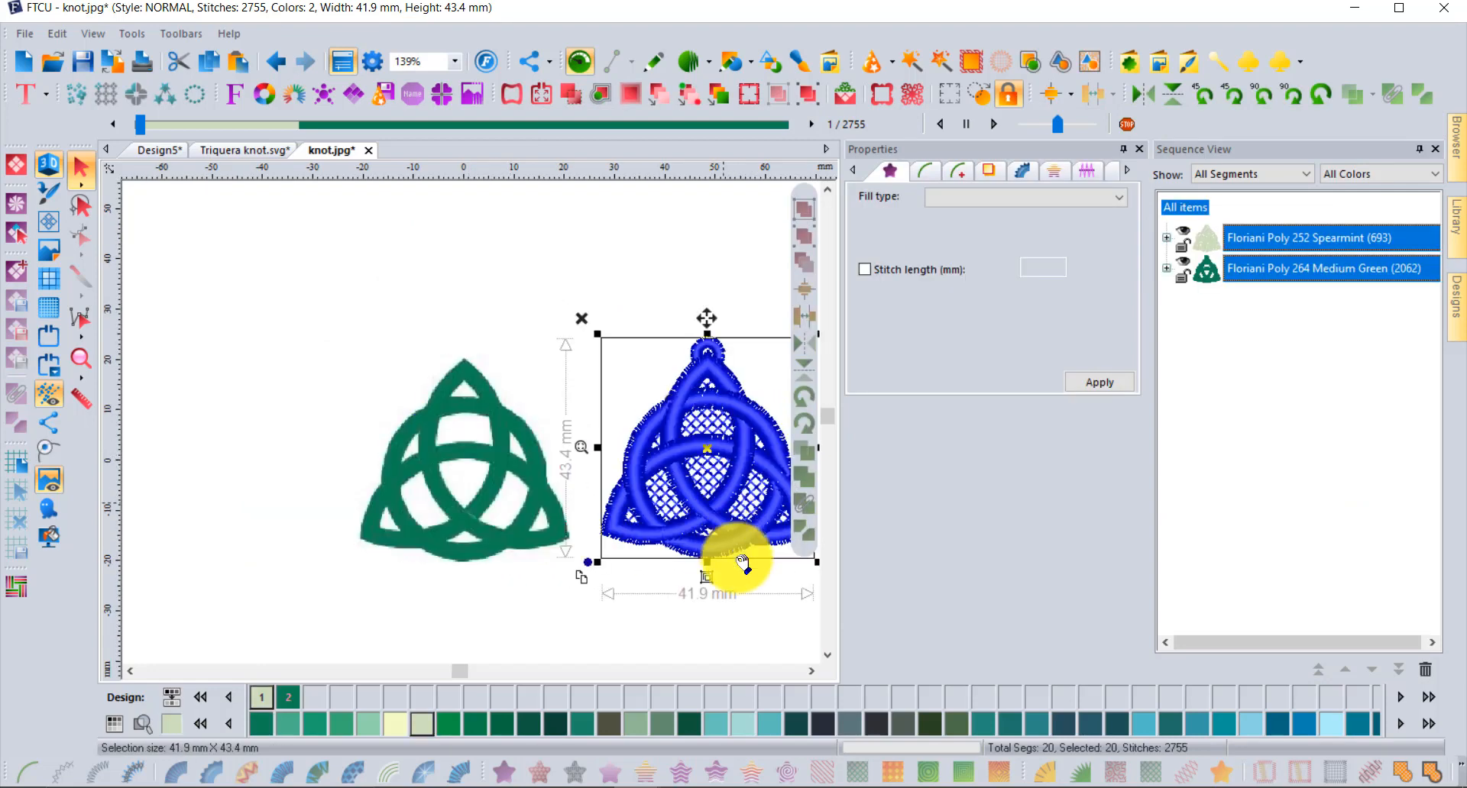
left_click(808, 672)
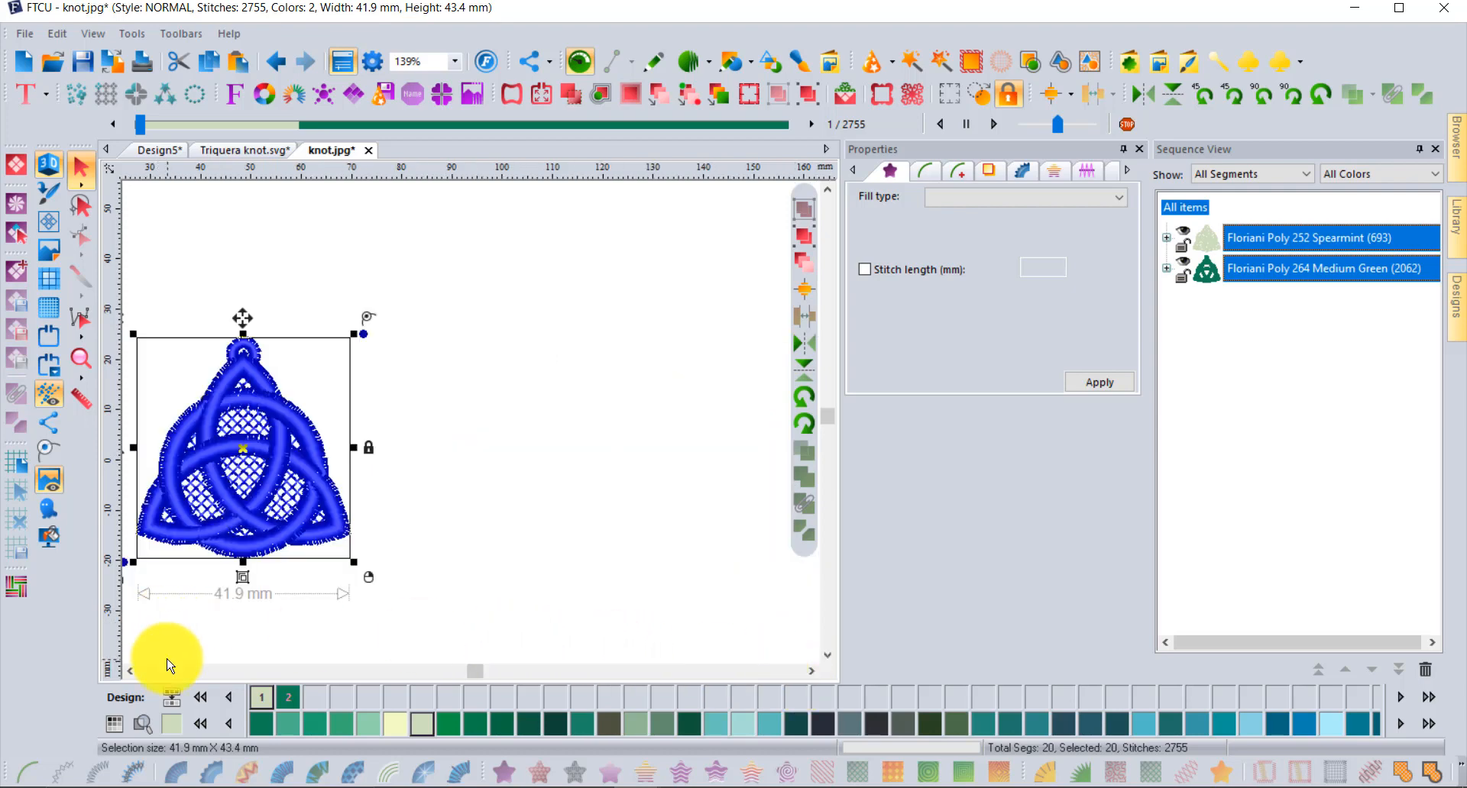
left_click(84, 367)
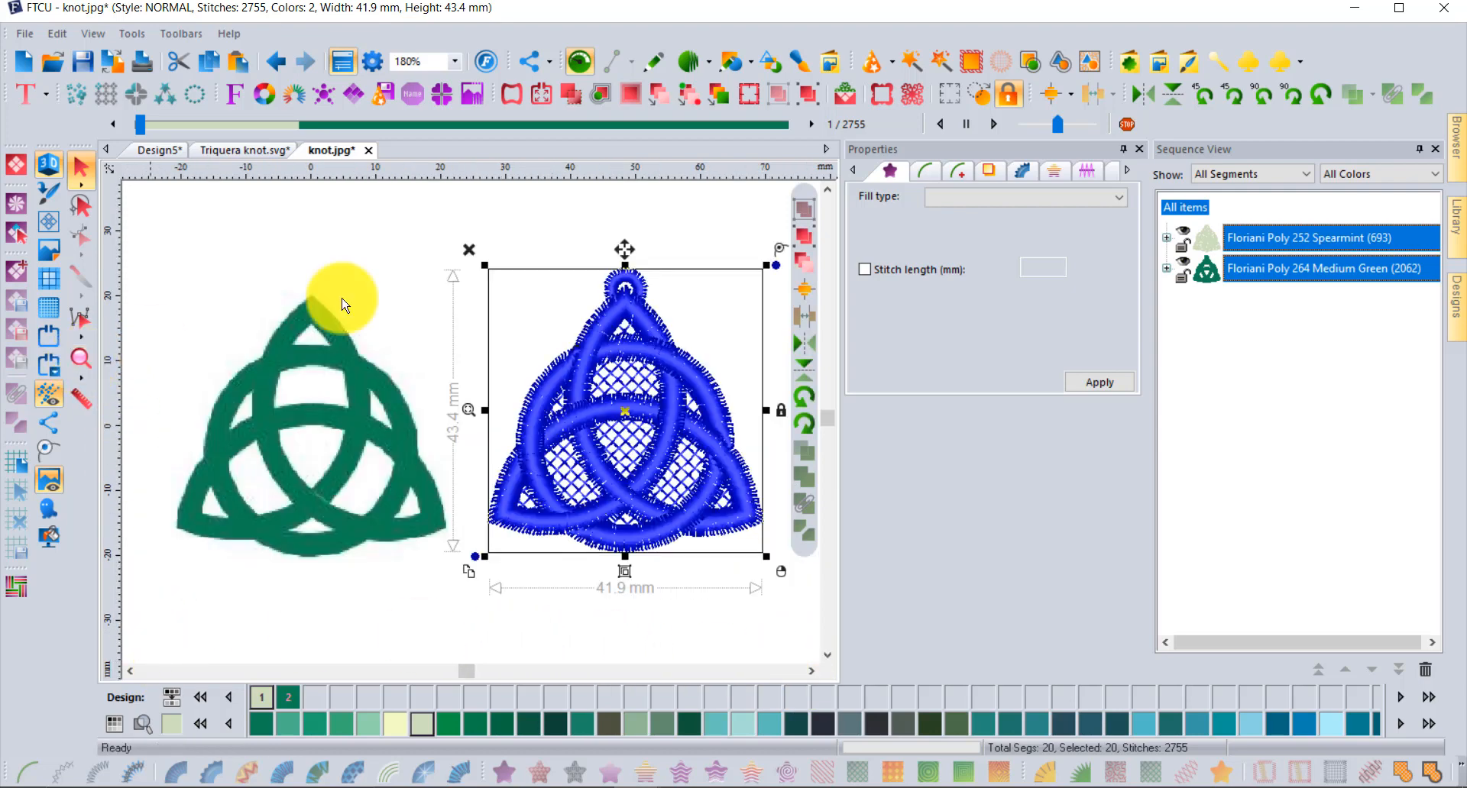
left_click(403, 220)
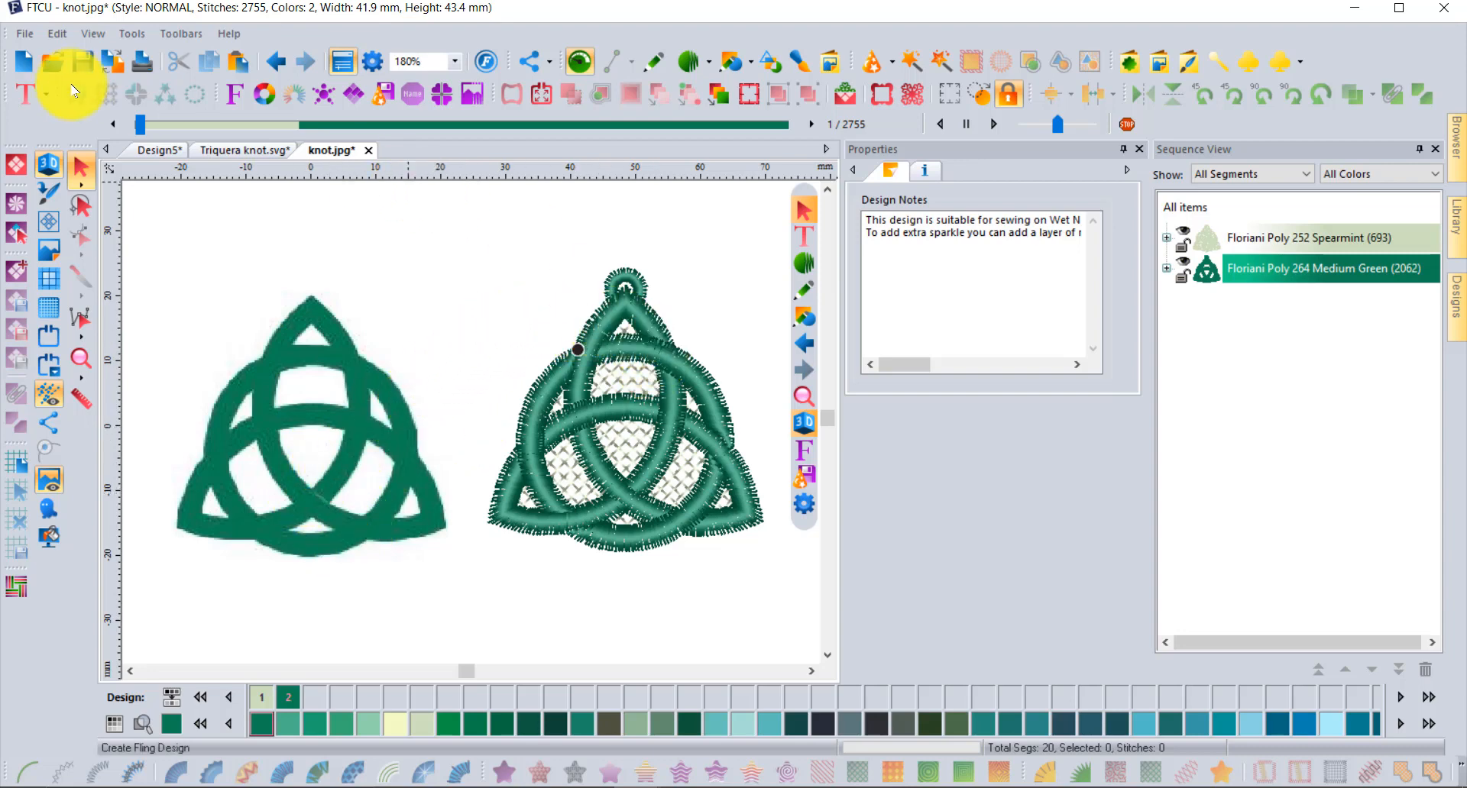
Play through the lace knot's stitch sequence to its end to examine the sewing order, and return to selection mode
left_click(142, 123)
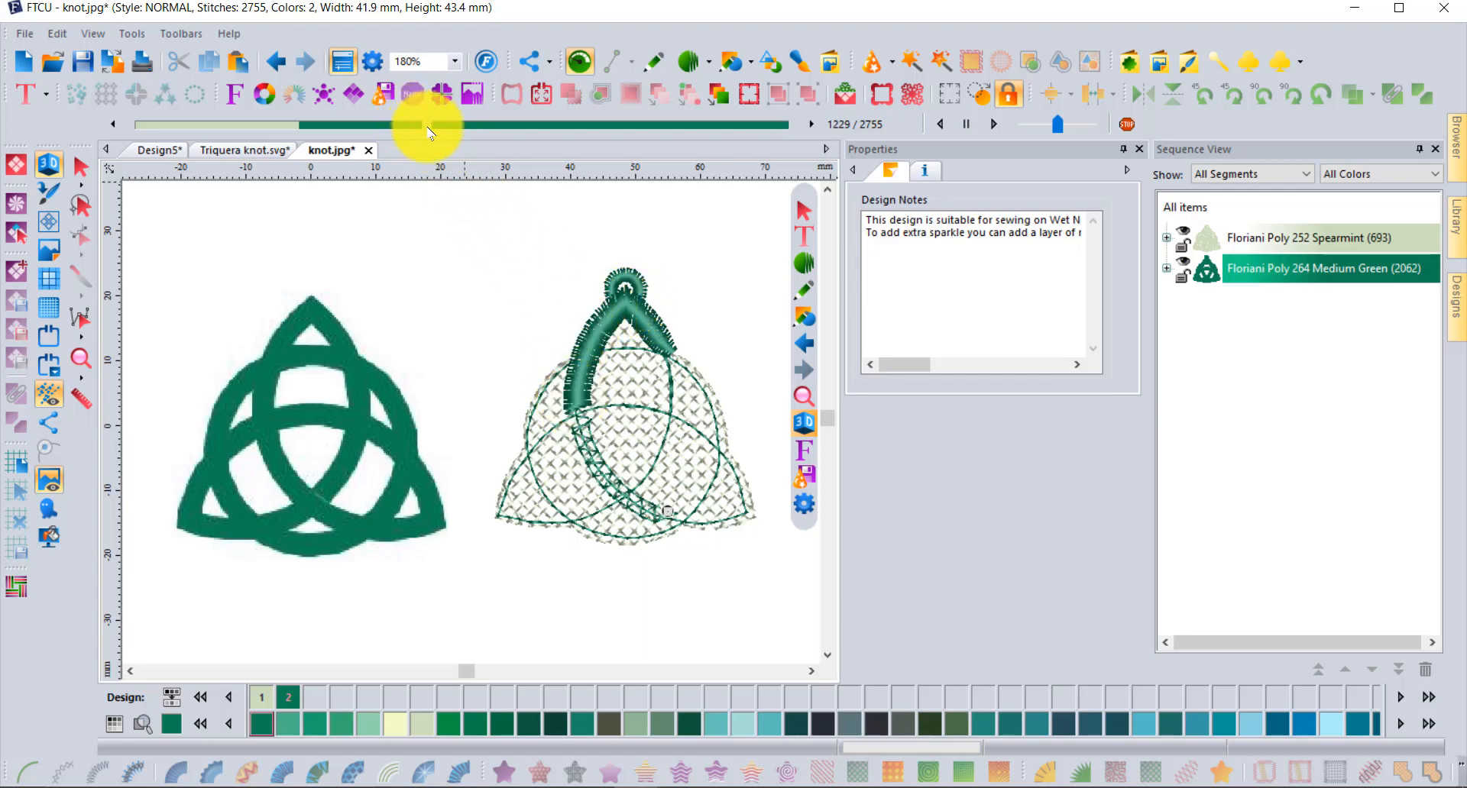
left_click_drag(439, 137, 456, 142)
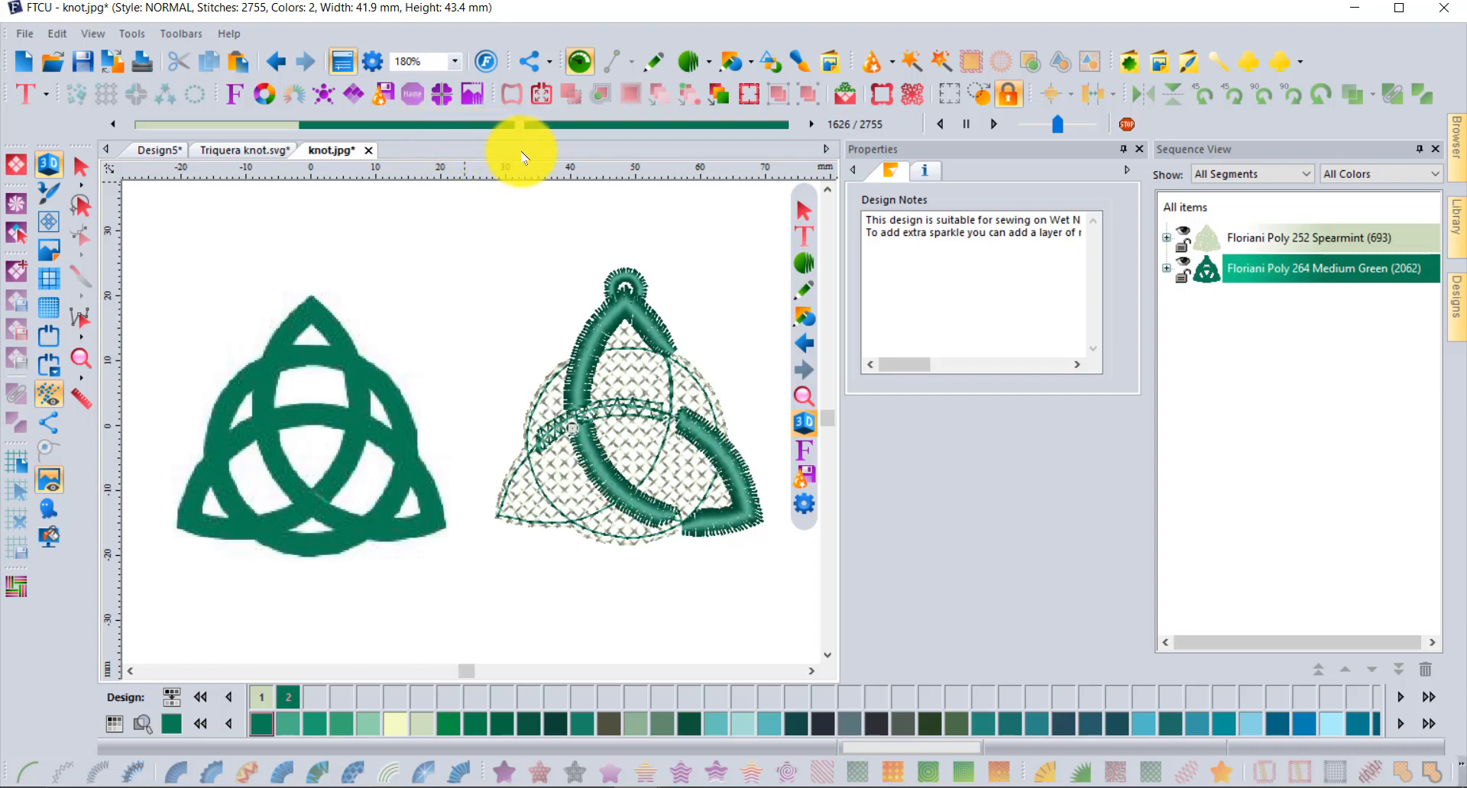
left_click_drag(522, 158, 554, 160)
left_click_drag(580, 161, 783, 155)
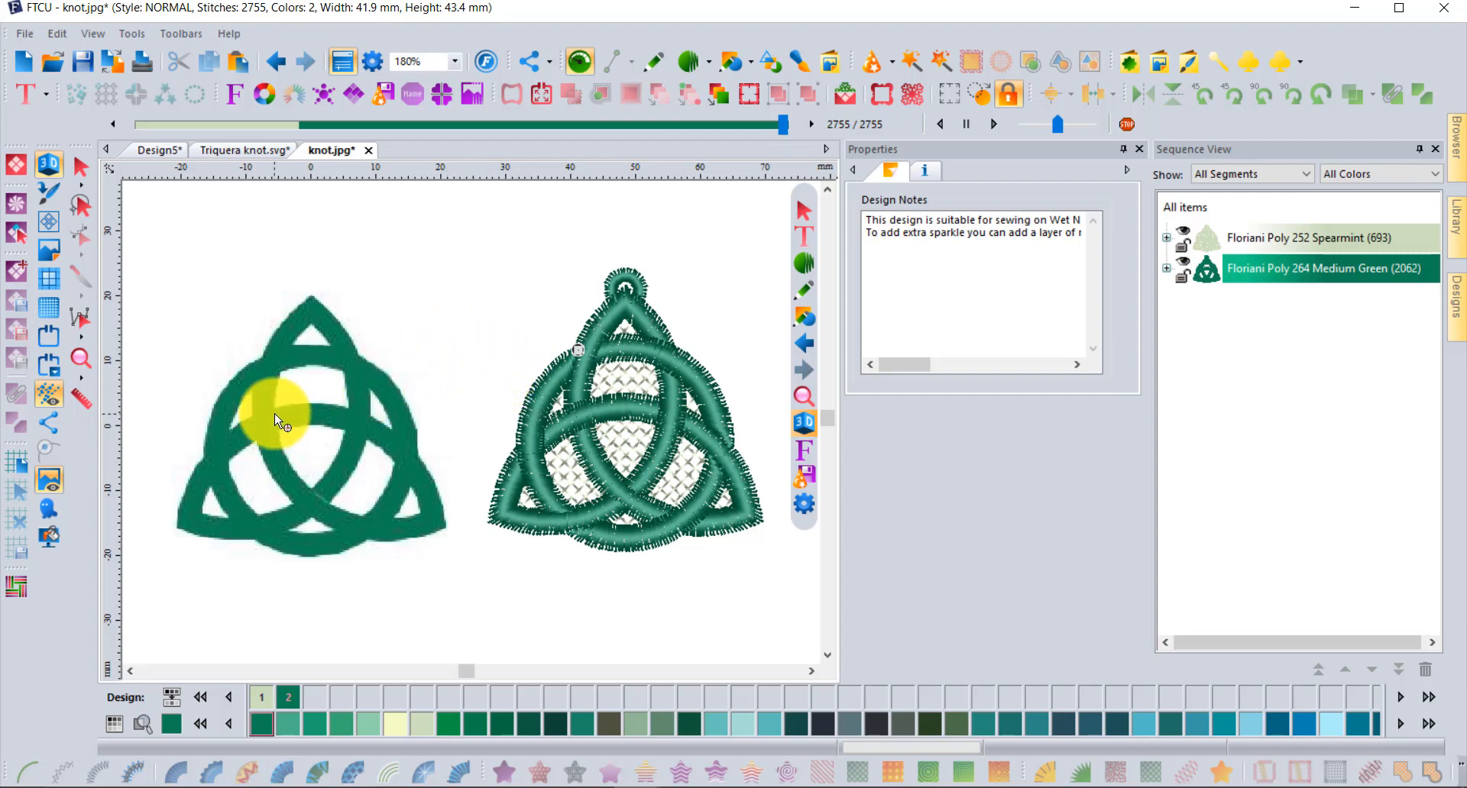
left_click(82, 164)
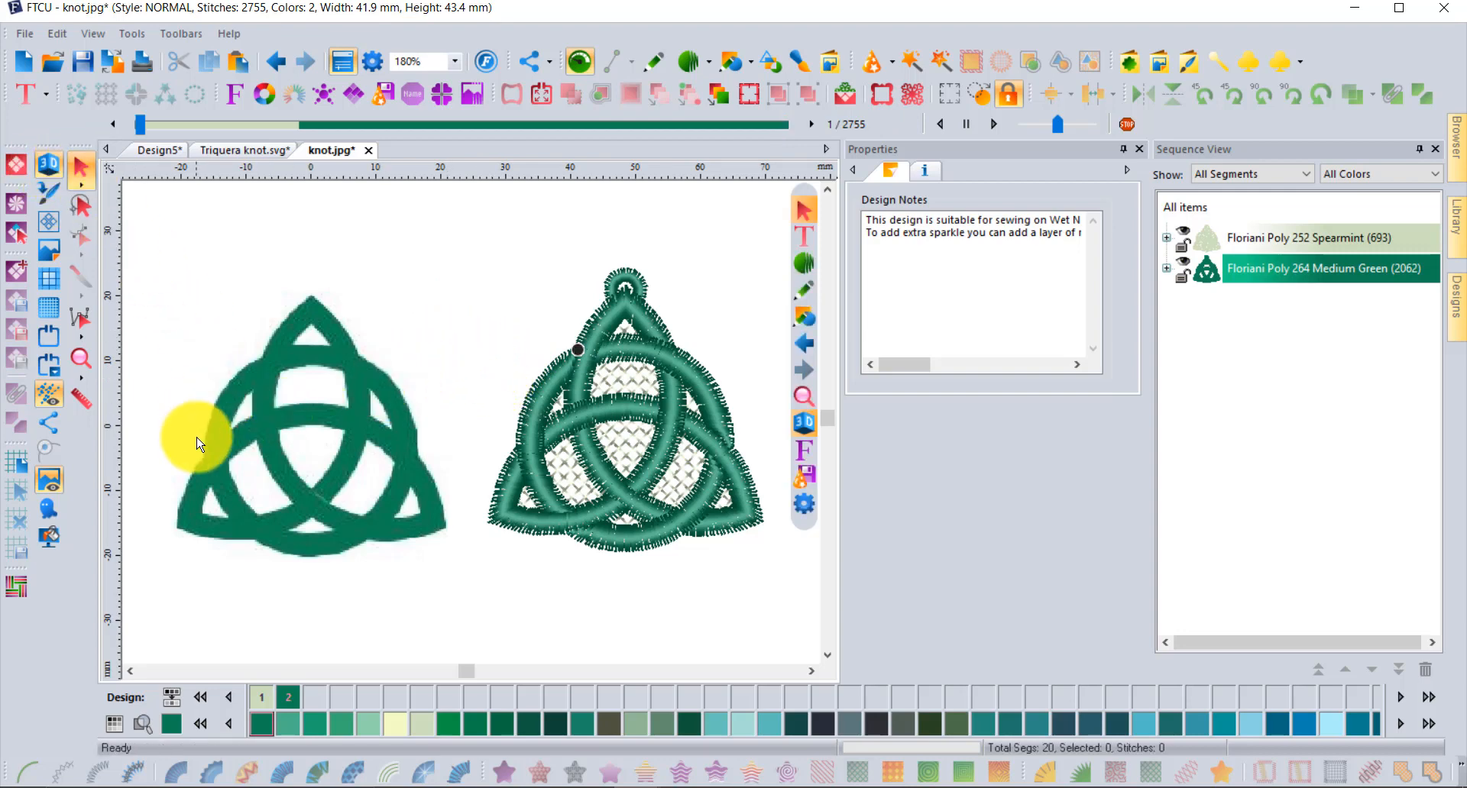
Begin a practice artwork path in Line mode beside the knot's top loop, with three straight zigzag segments
scroll(197, 445, "up", 2)
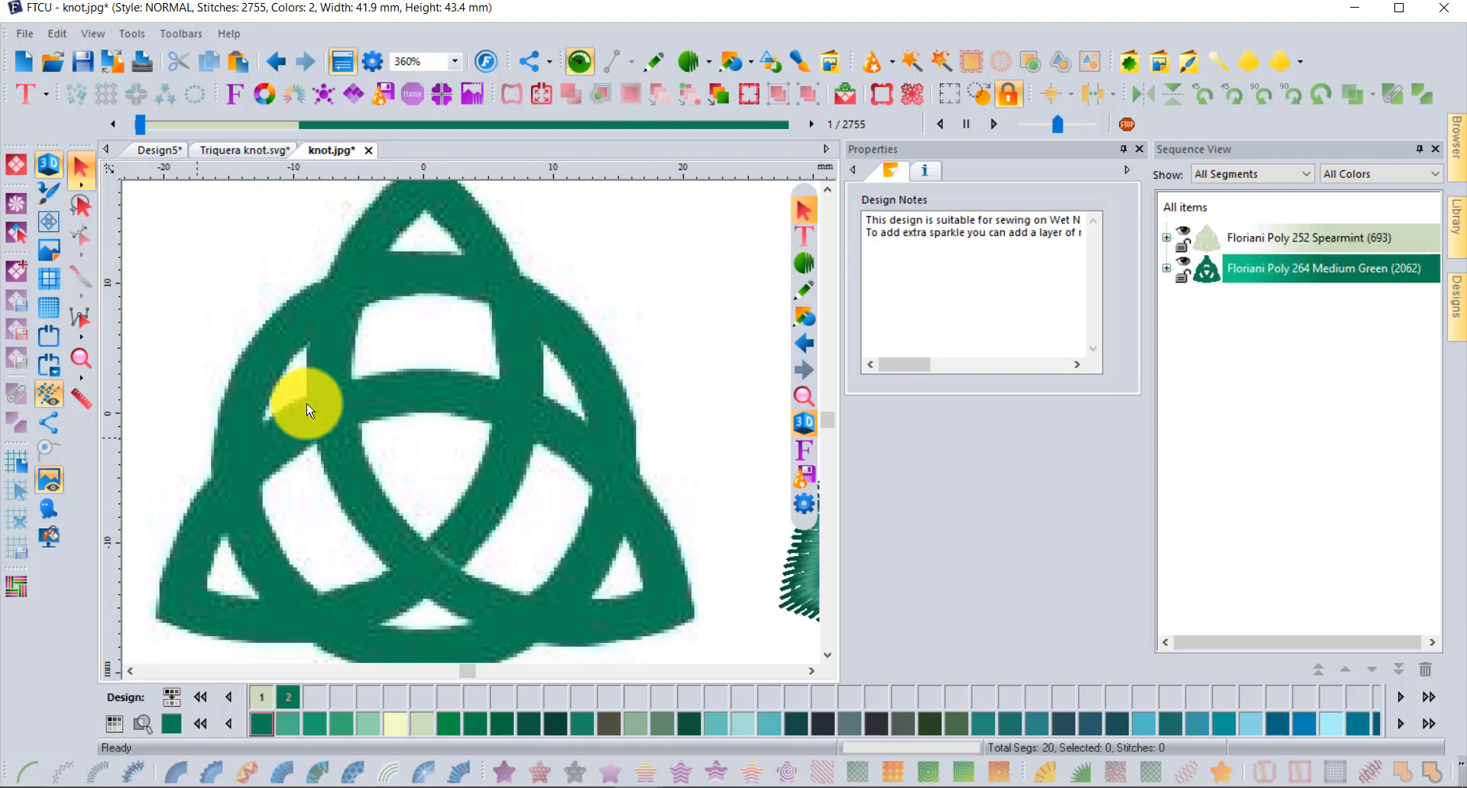
left_click(832, 196)
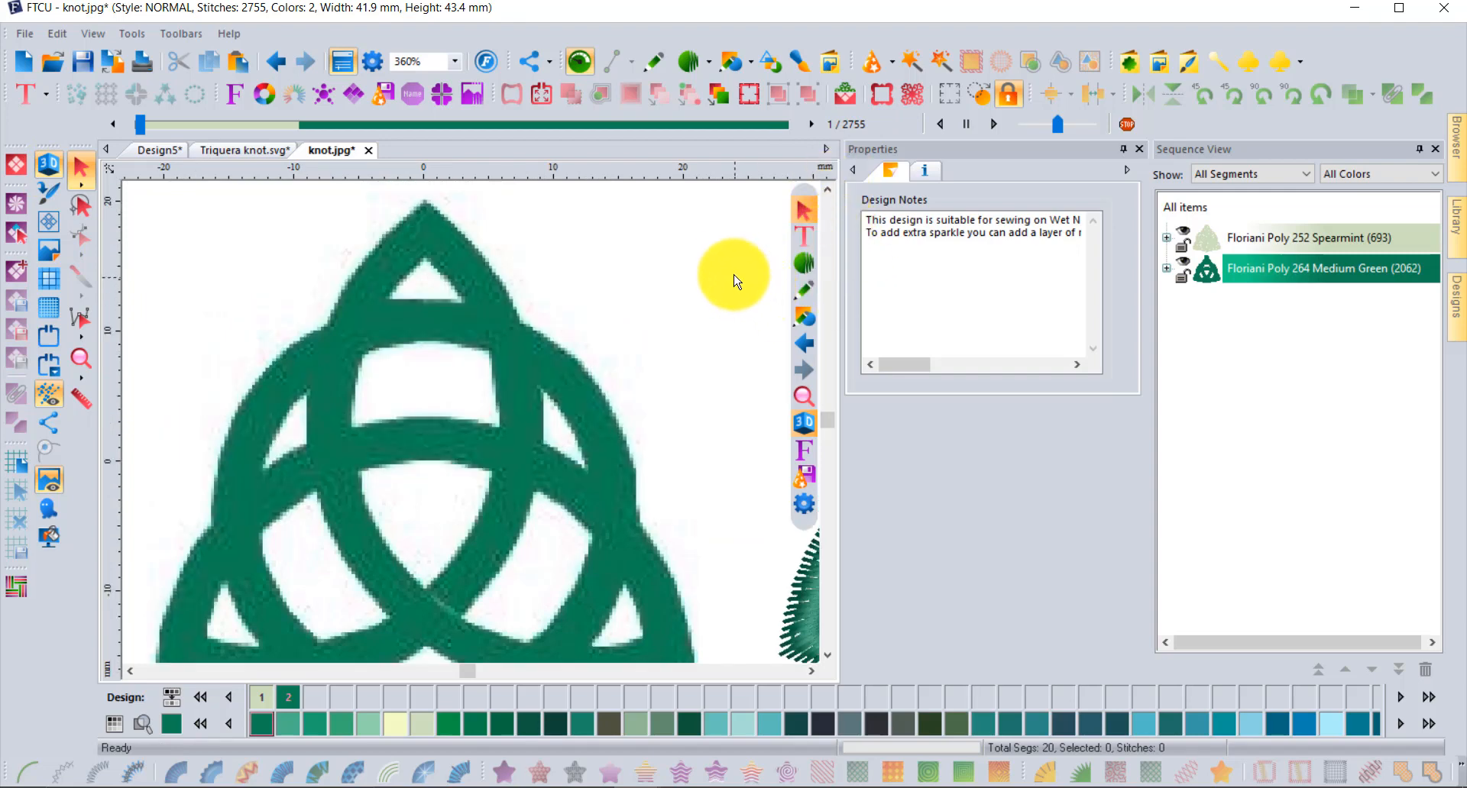
left_click(657, 61)
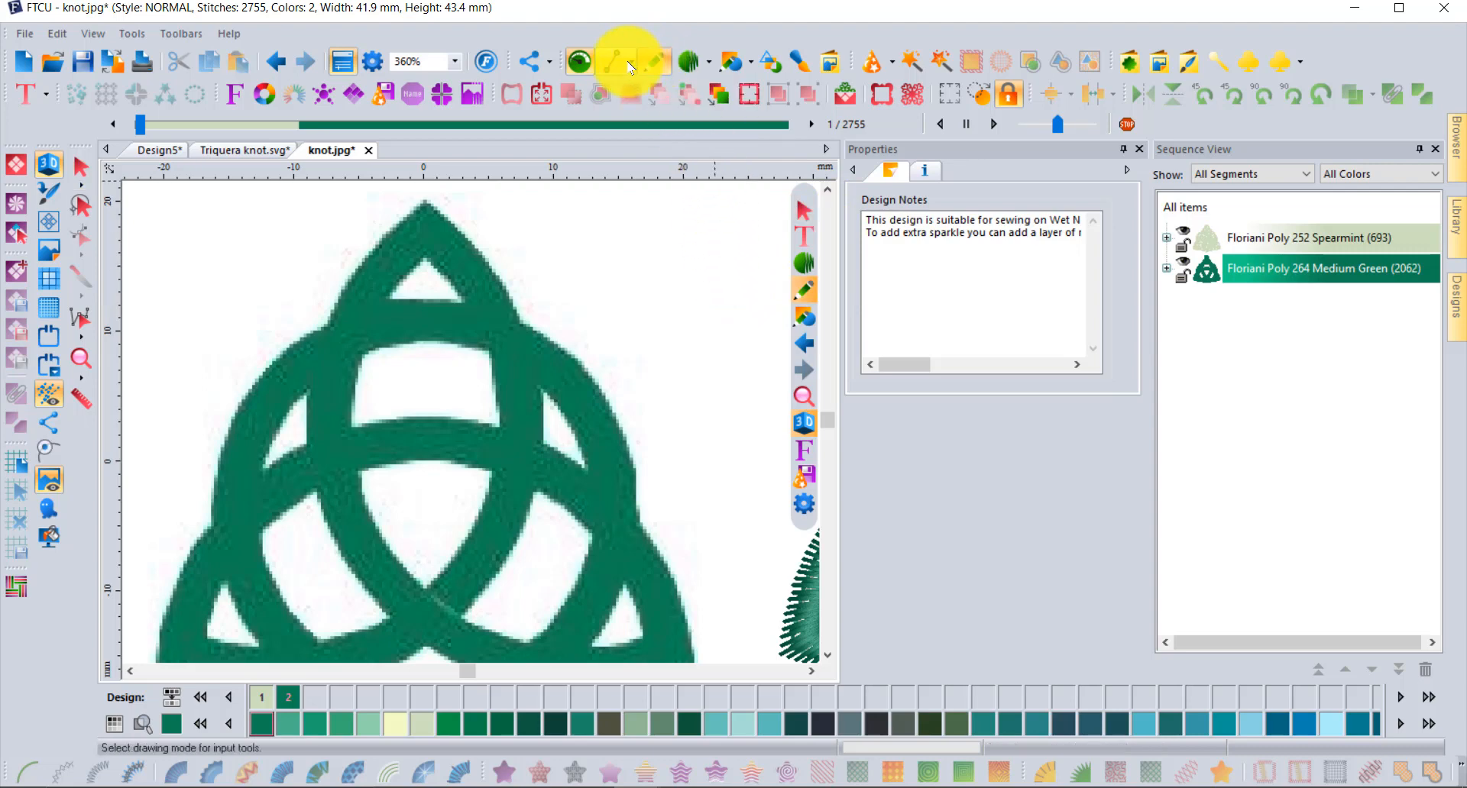
left_click(628, 68)
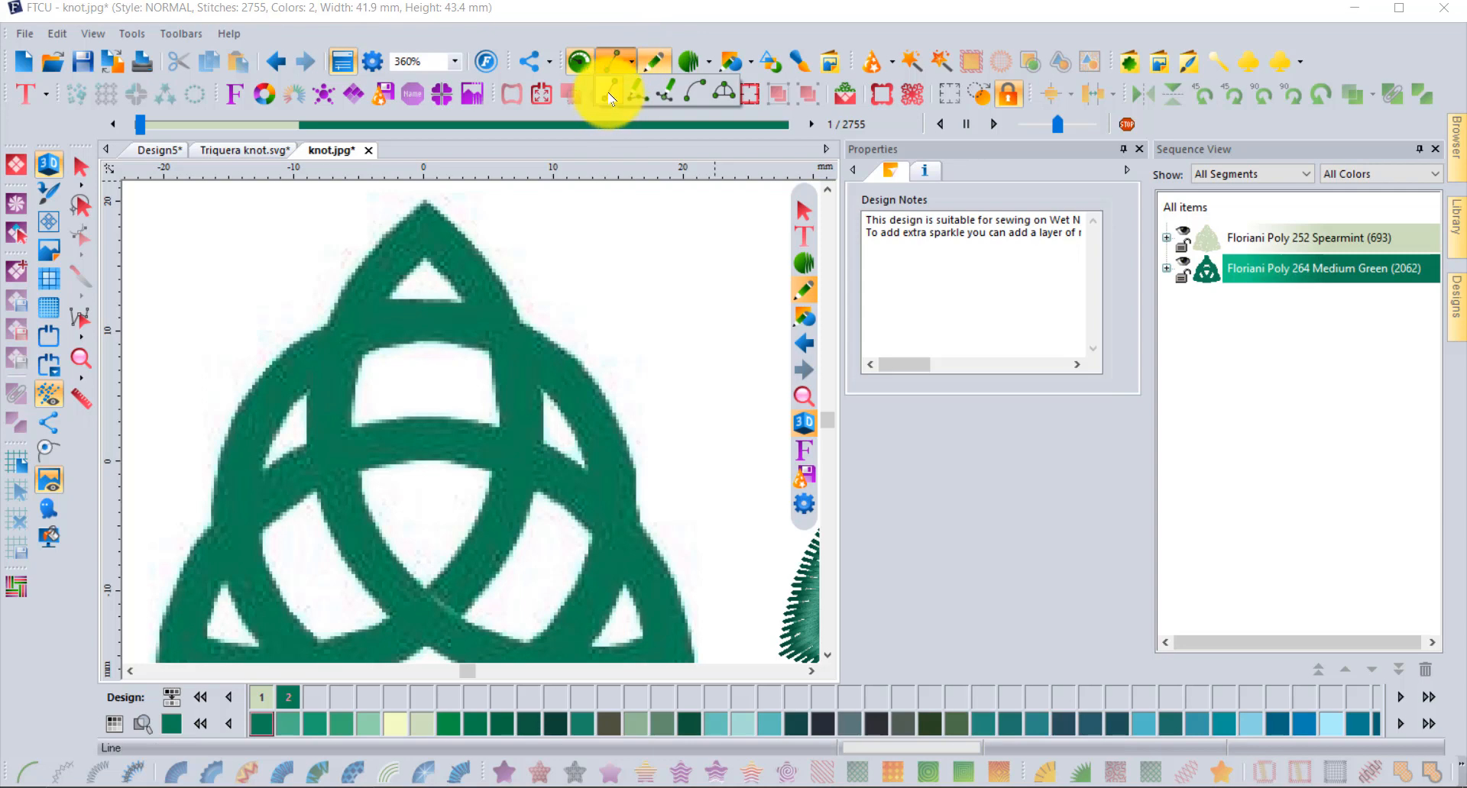
left_click(611, 97)
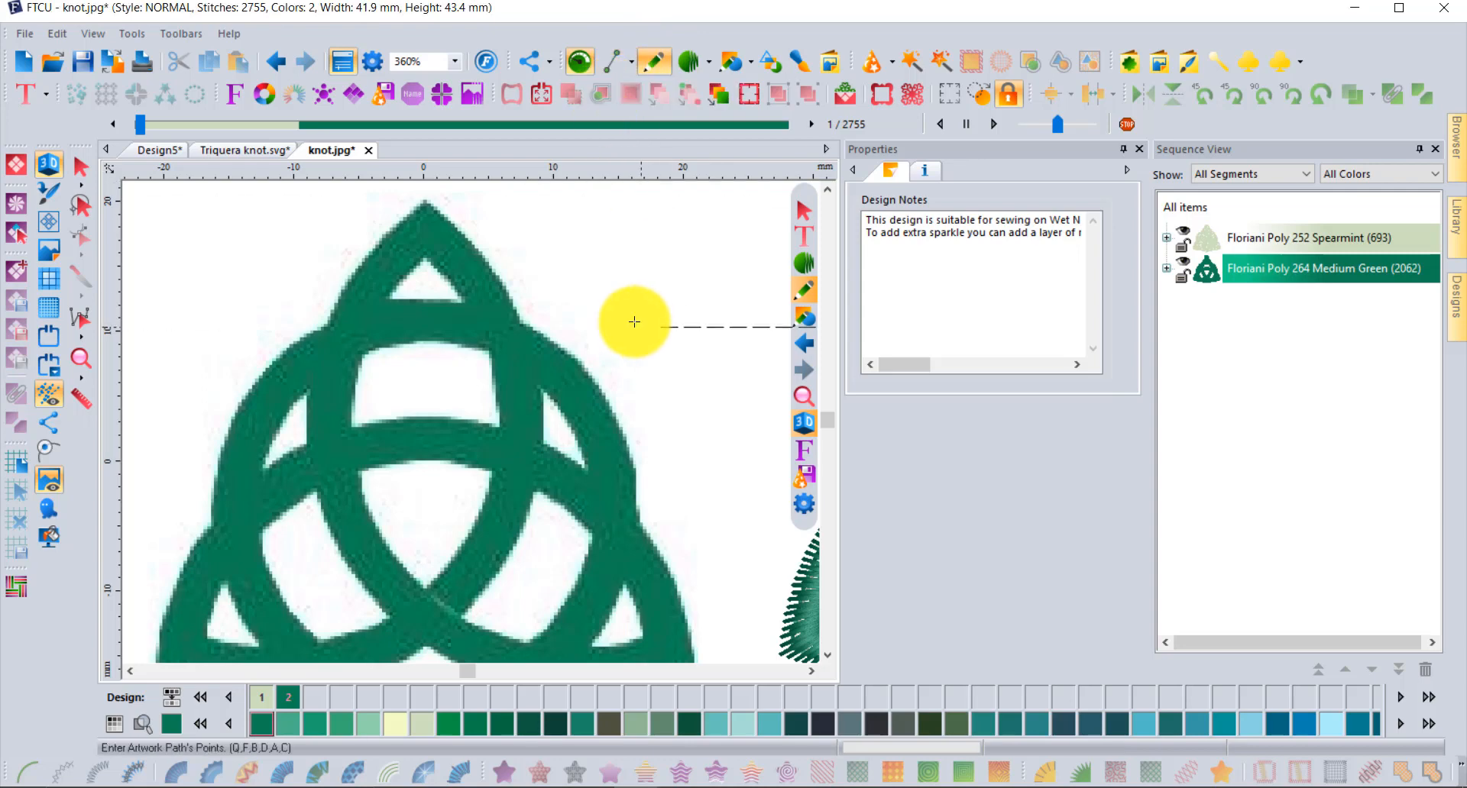
left_click(604, 262)
left_click(651, 210)
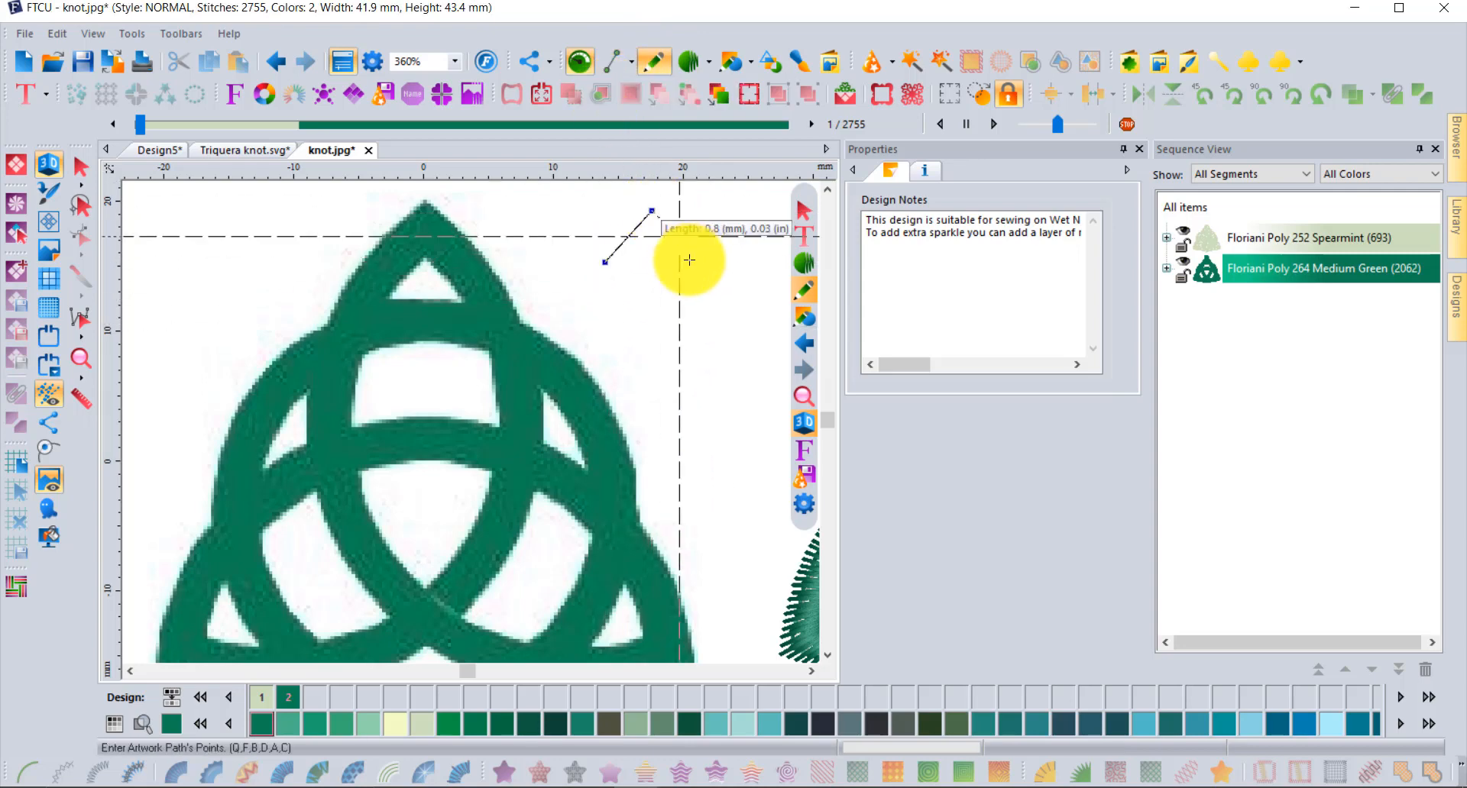
left_click(691, 263)
left_click(730, 235)
Extend the practice path with curved and straight segments back toward its start, finish it, and undo it
left_click(729, 341)
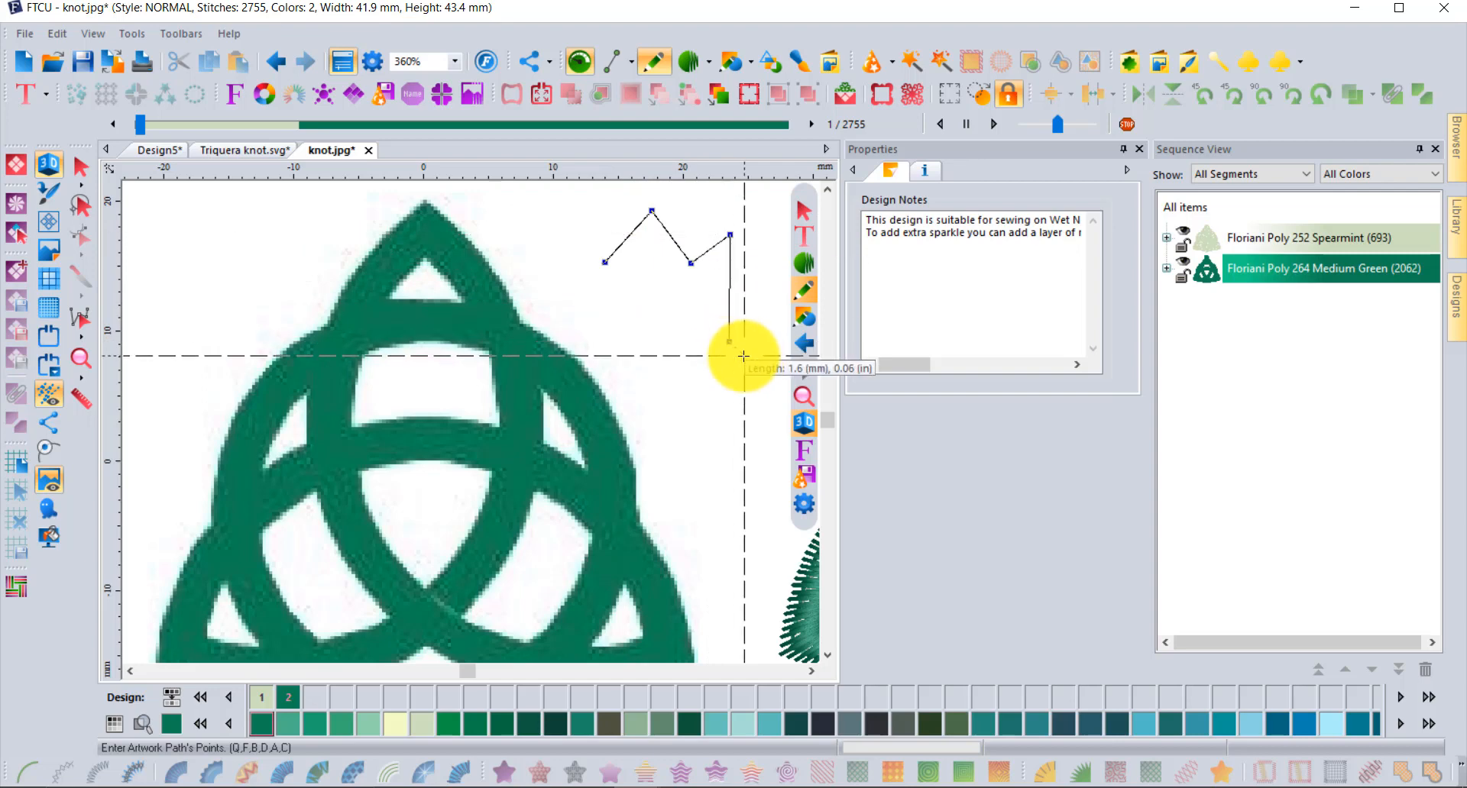
left_click(743, 436)
left_click(676, 399)
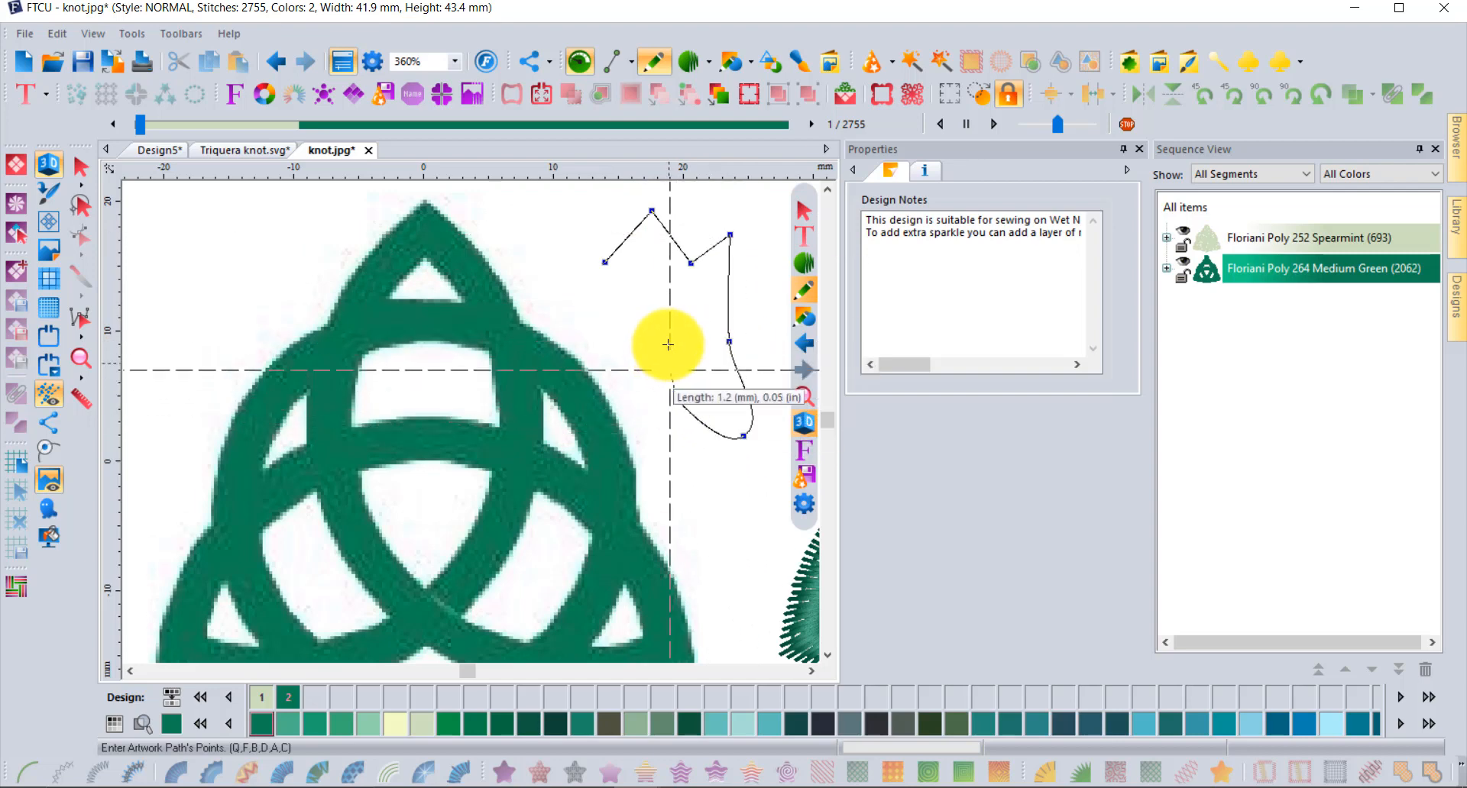
left_click(645, 302)
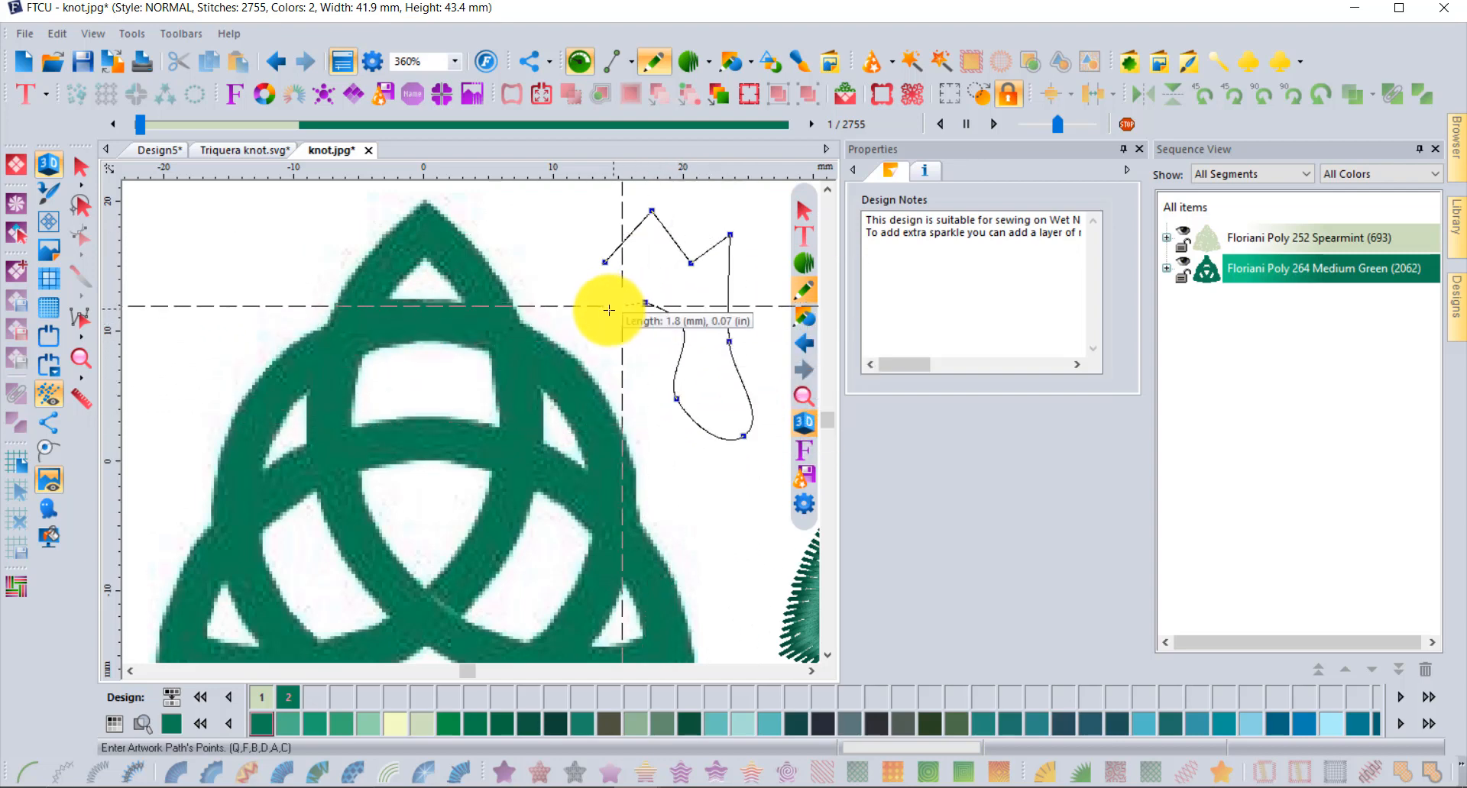
left_click(608, 310)
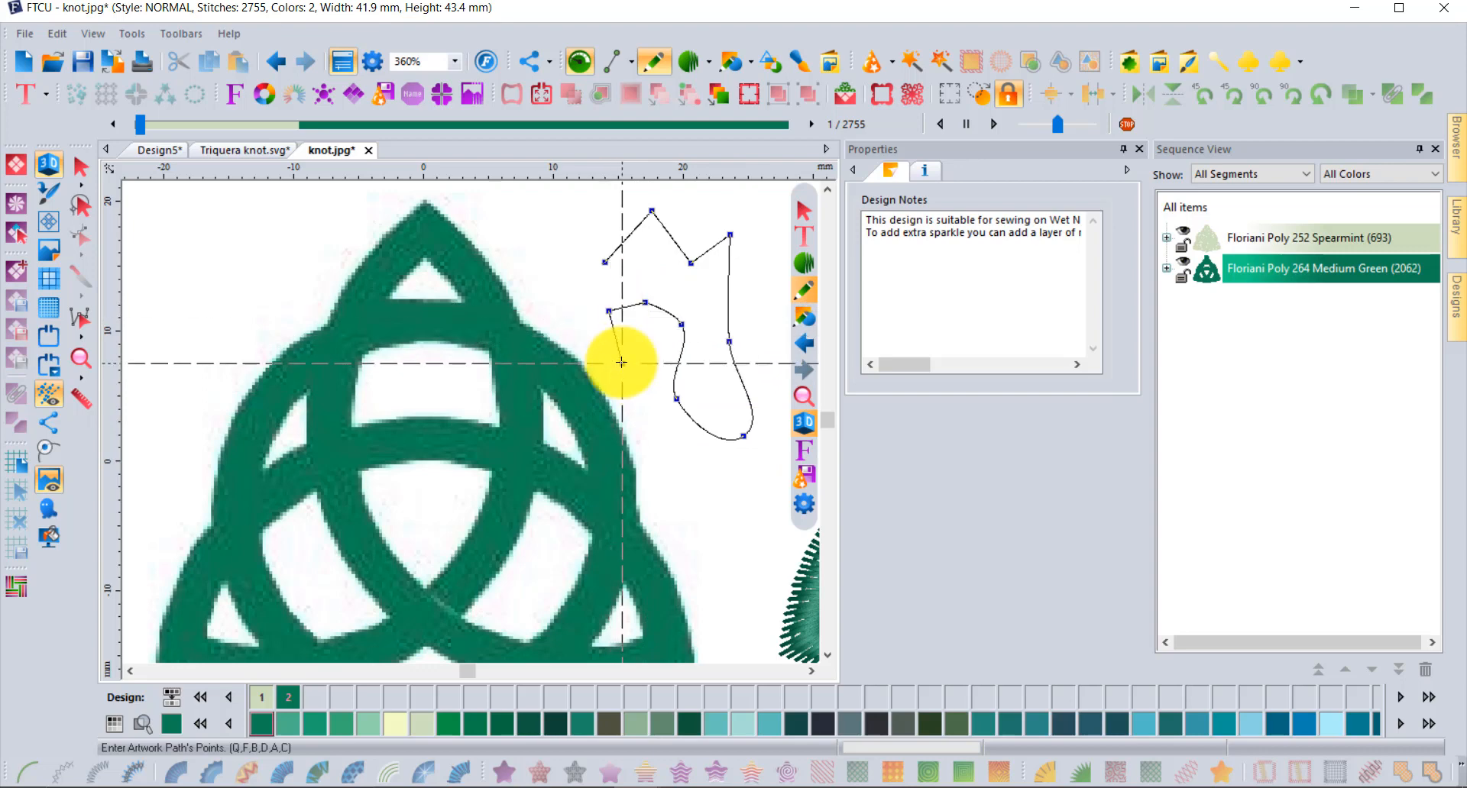
left_click(568, 331)
left_click(554, 269)
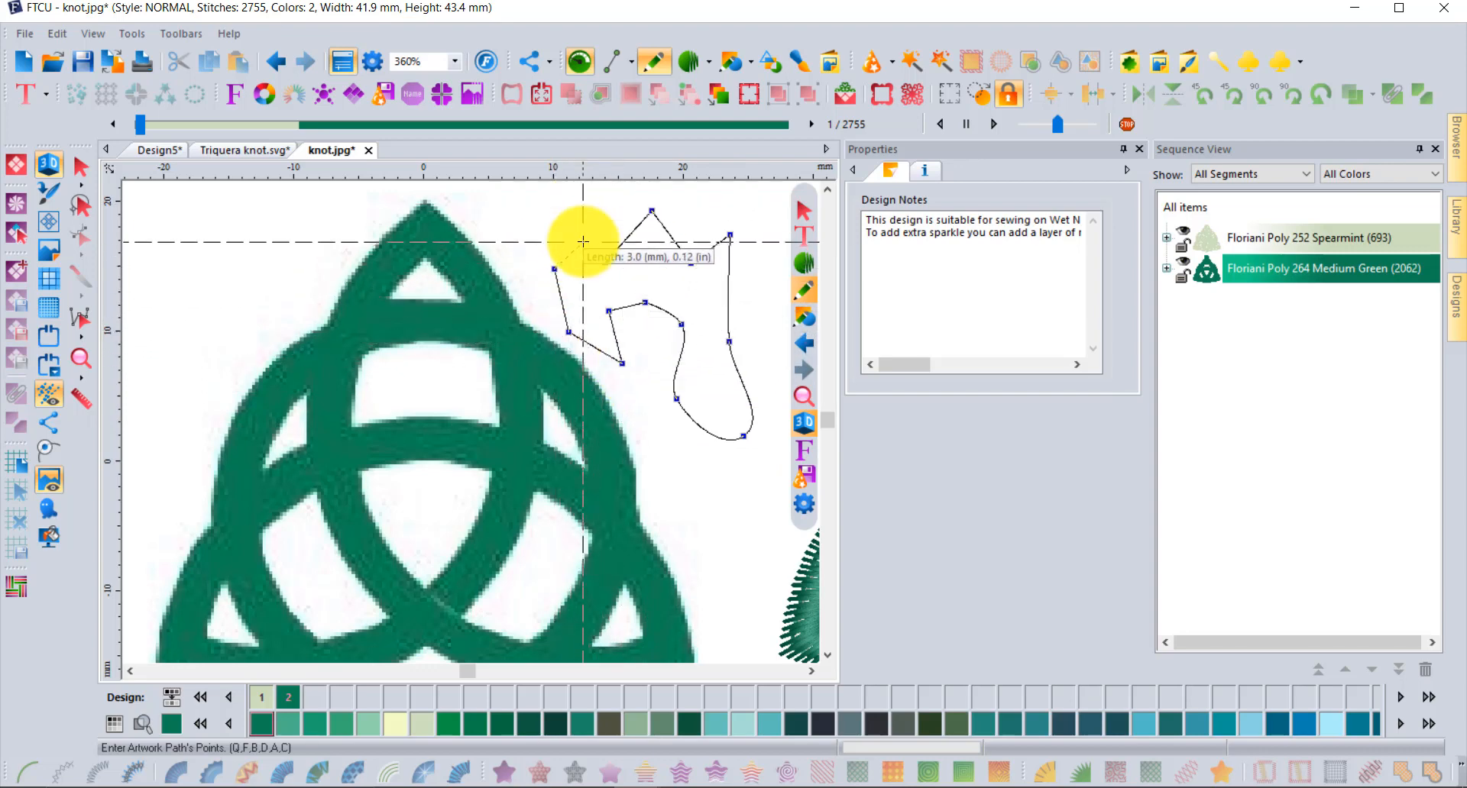
key("Return")
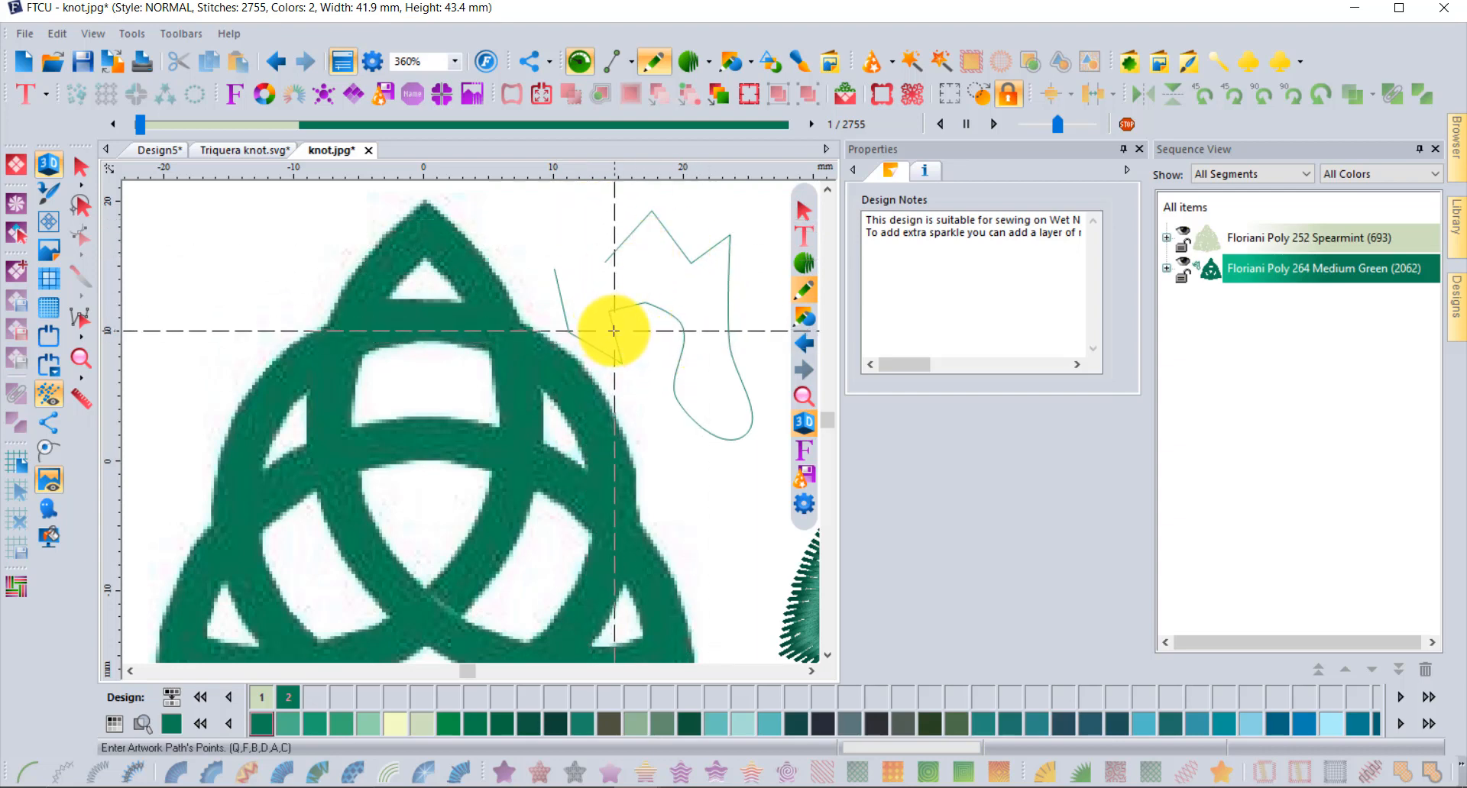
left_click(80, 169)
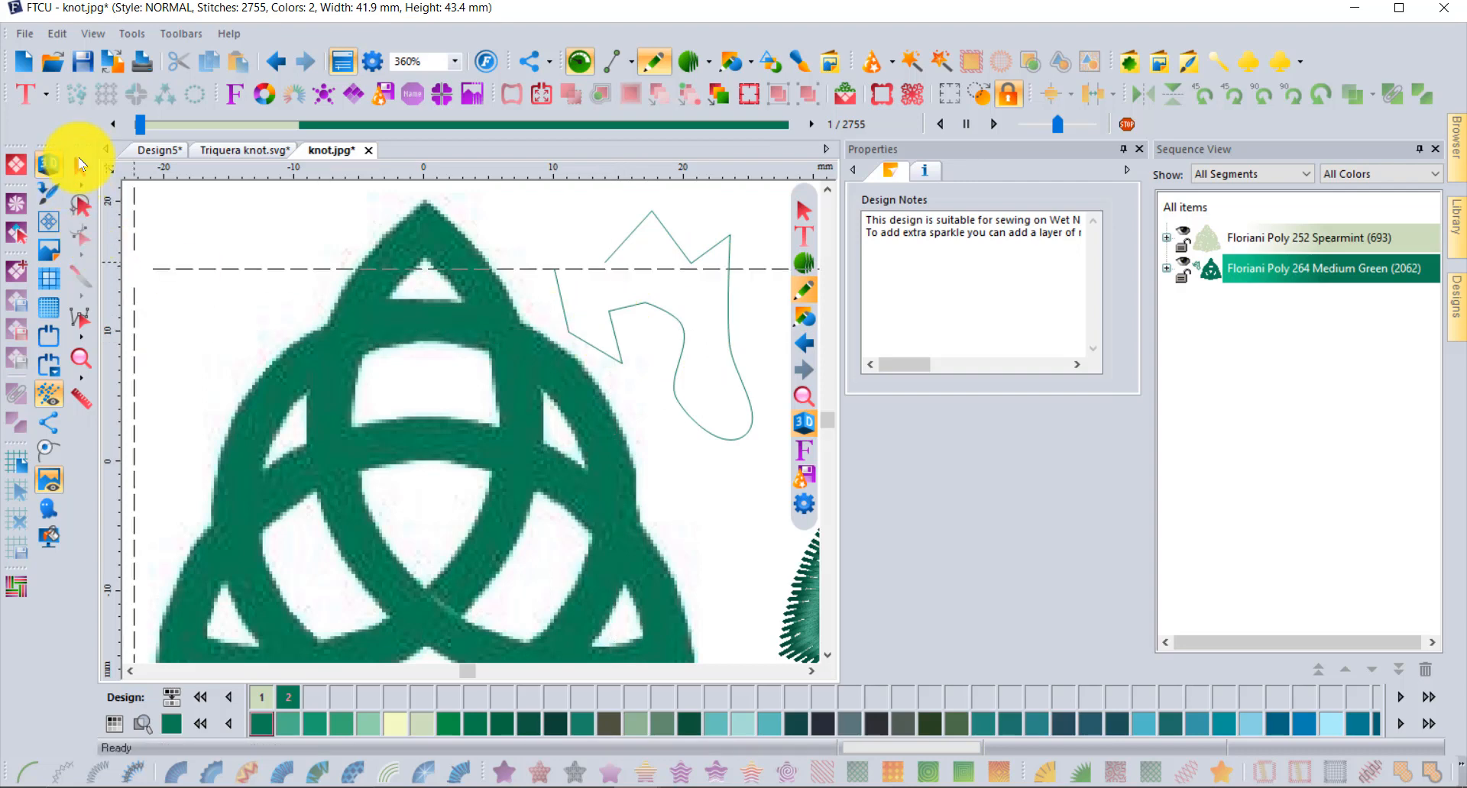
key("ctrl+z")
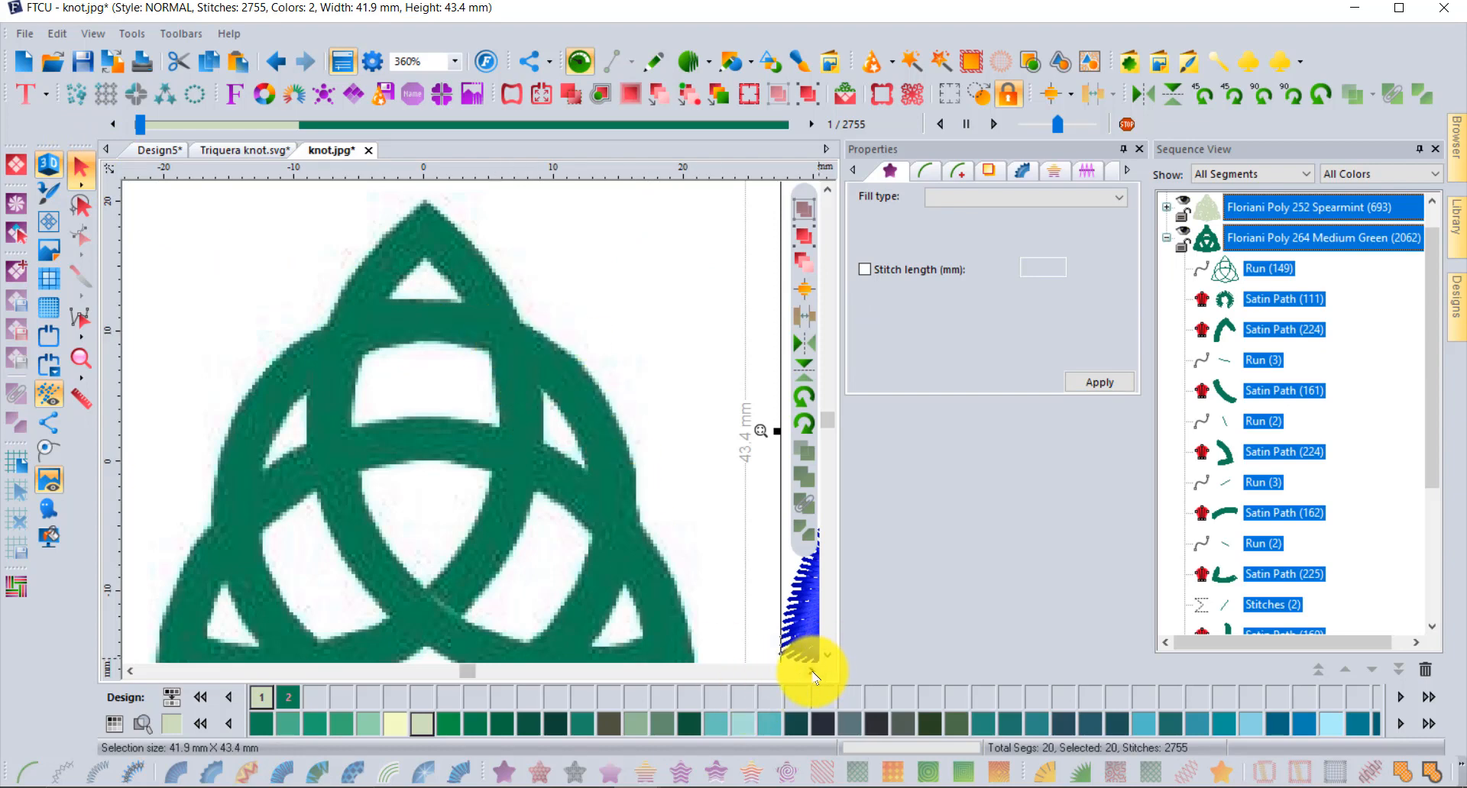
Start an artwork path on the knot image where the top loop's right outer edge meets the crossing, adding a second point just above
scroll(812, 671, "right", 5)
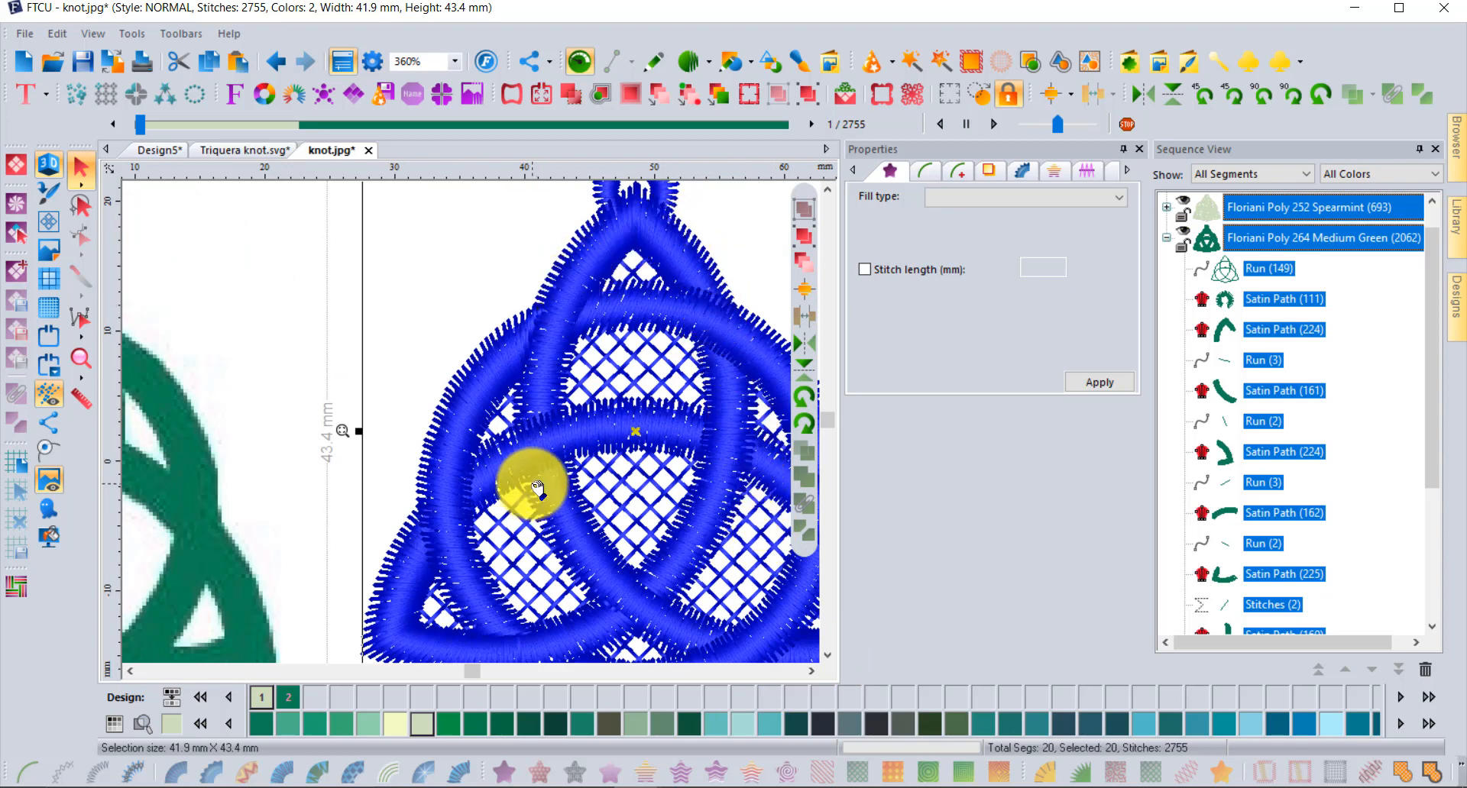
left_click(154, 672)
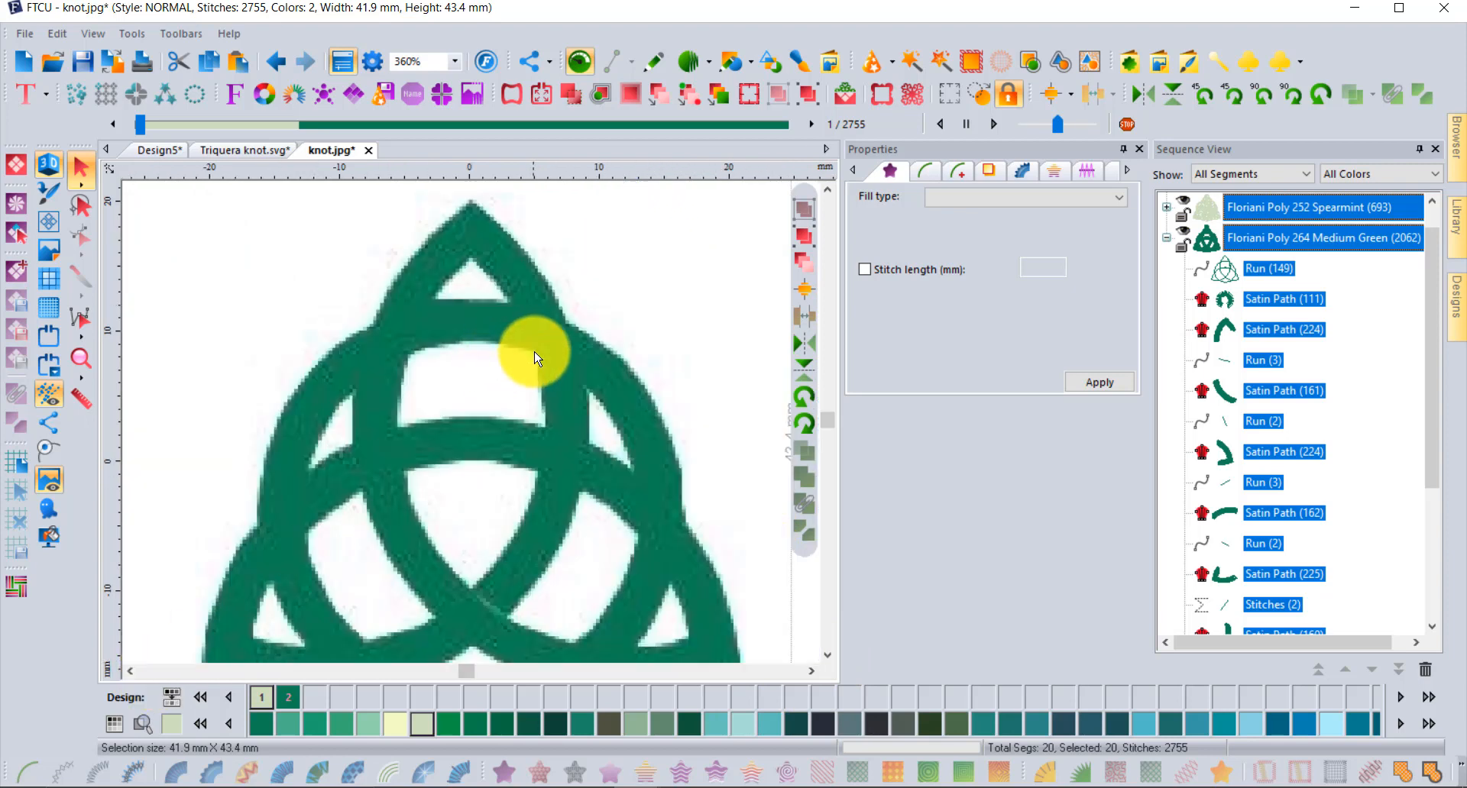
left_click(654, 63)
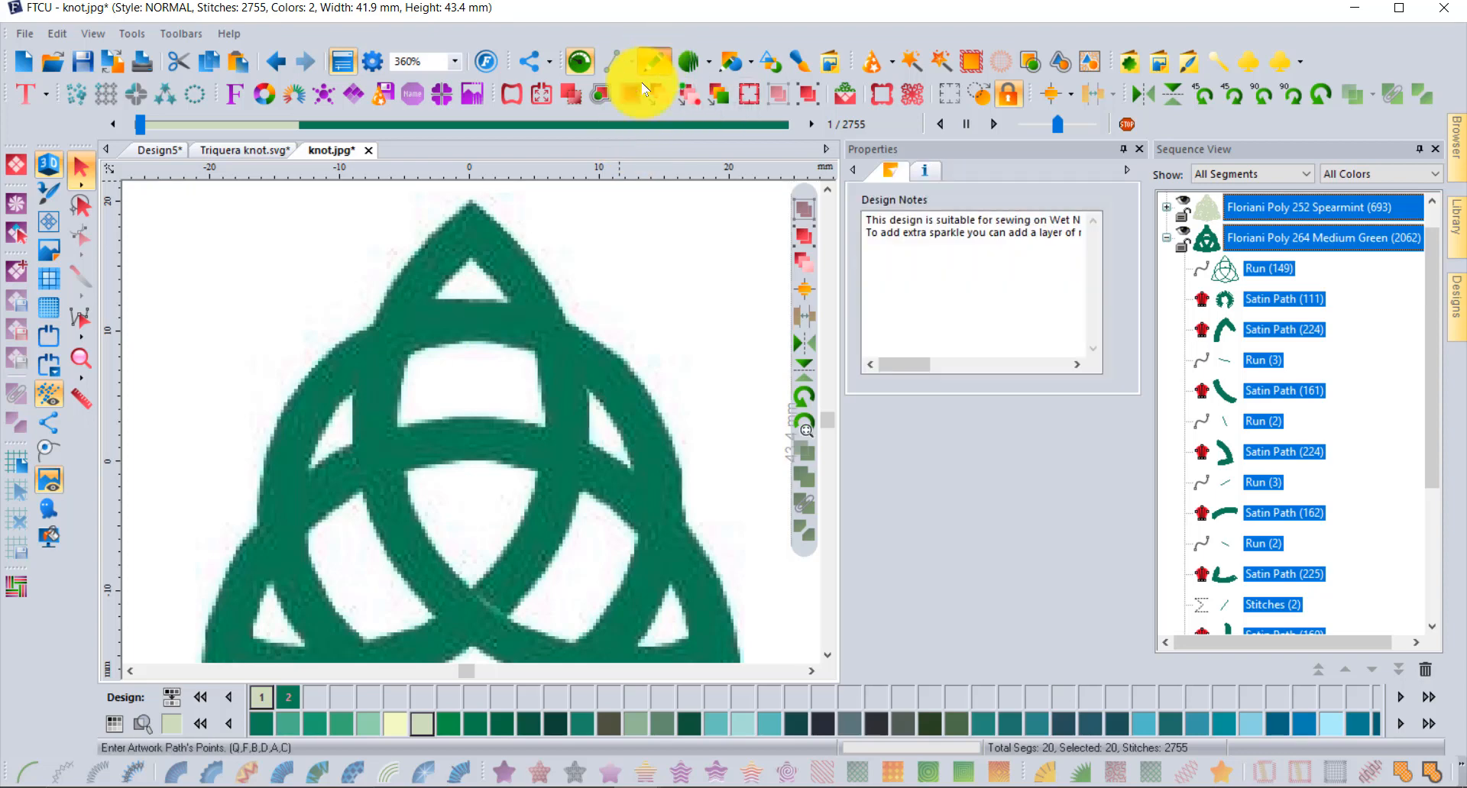
scroll(575, 321, "up", 1)
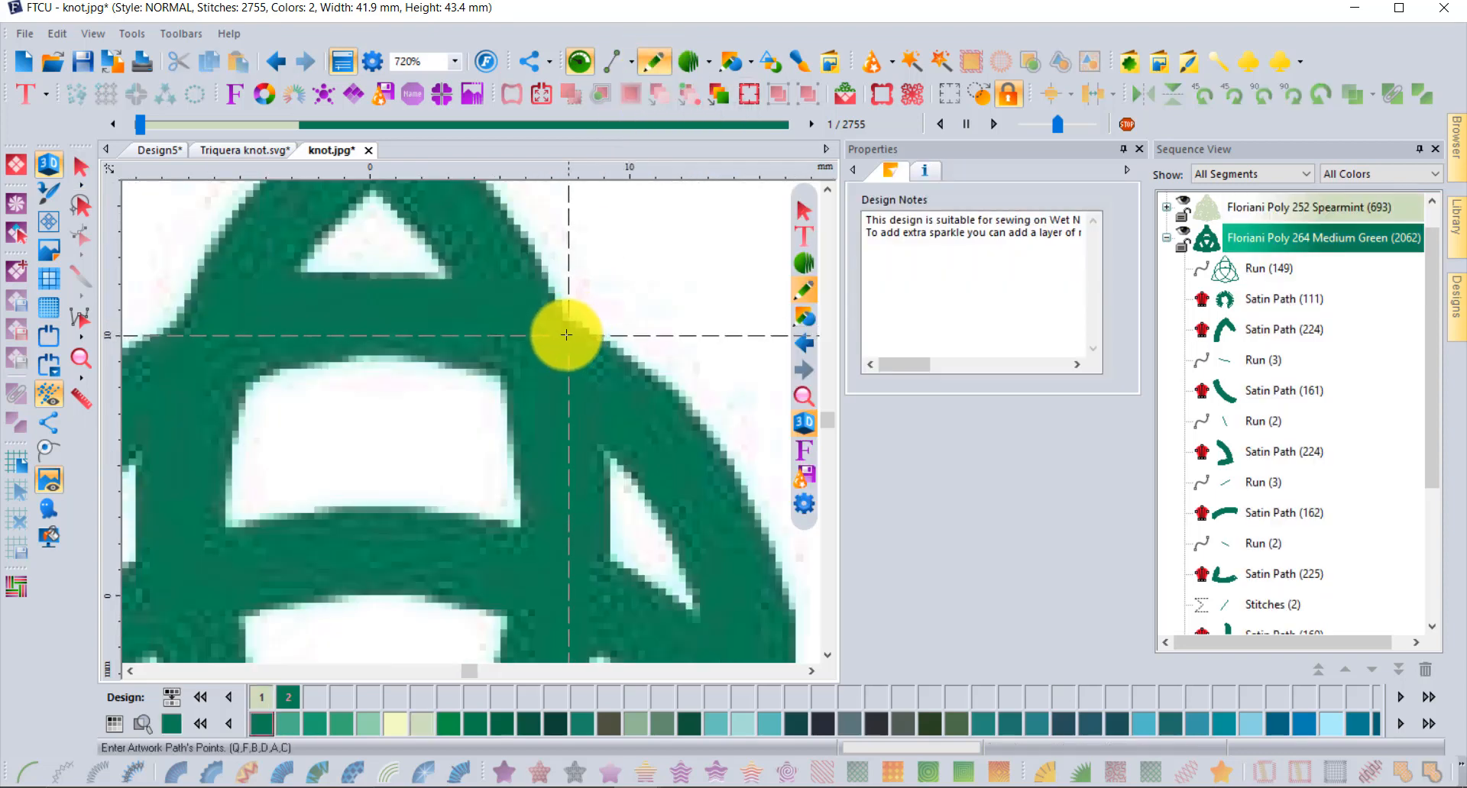
left_click(565, 332)
left_click(535, 258)
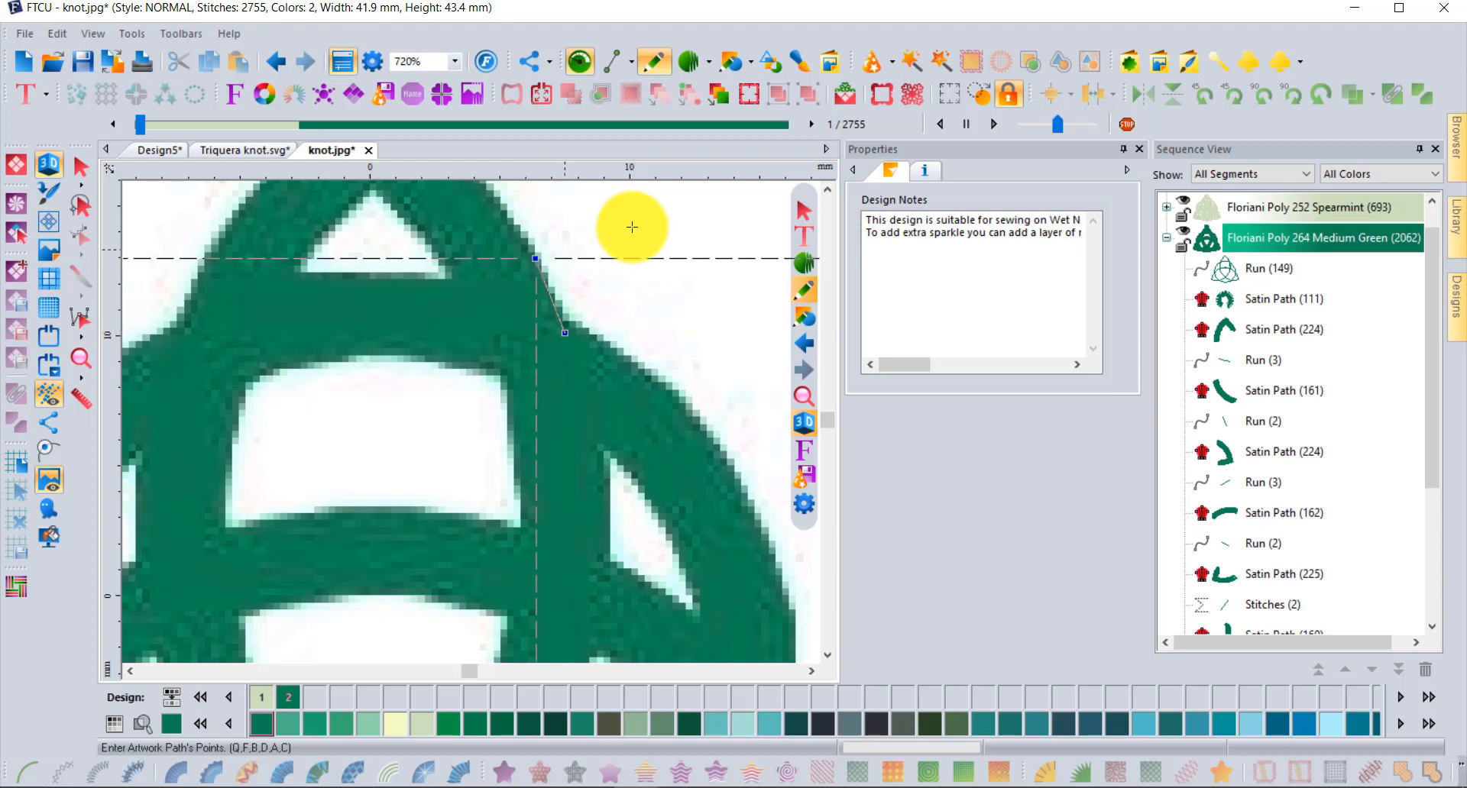
Continue the path with curved points up the top loop's right outer edge, ending in a corner at its peak
left_click(829, 188)
left_click(829, 189)
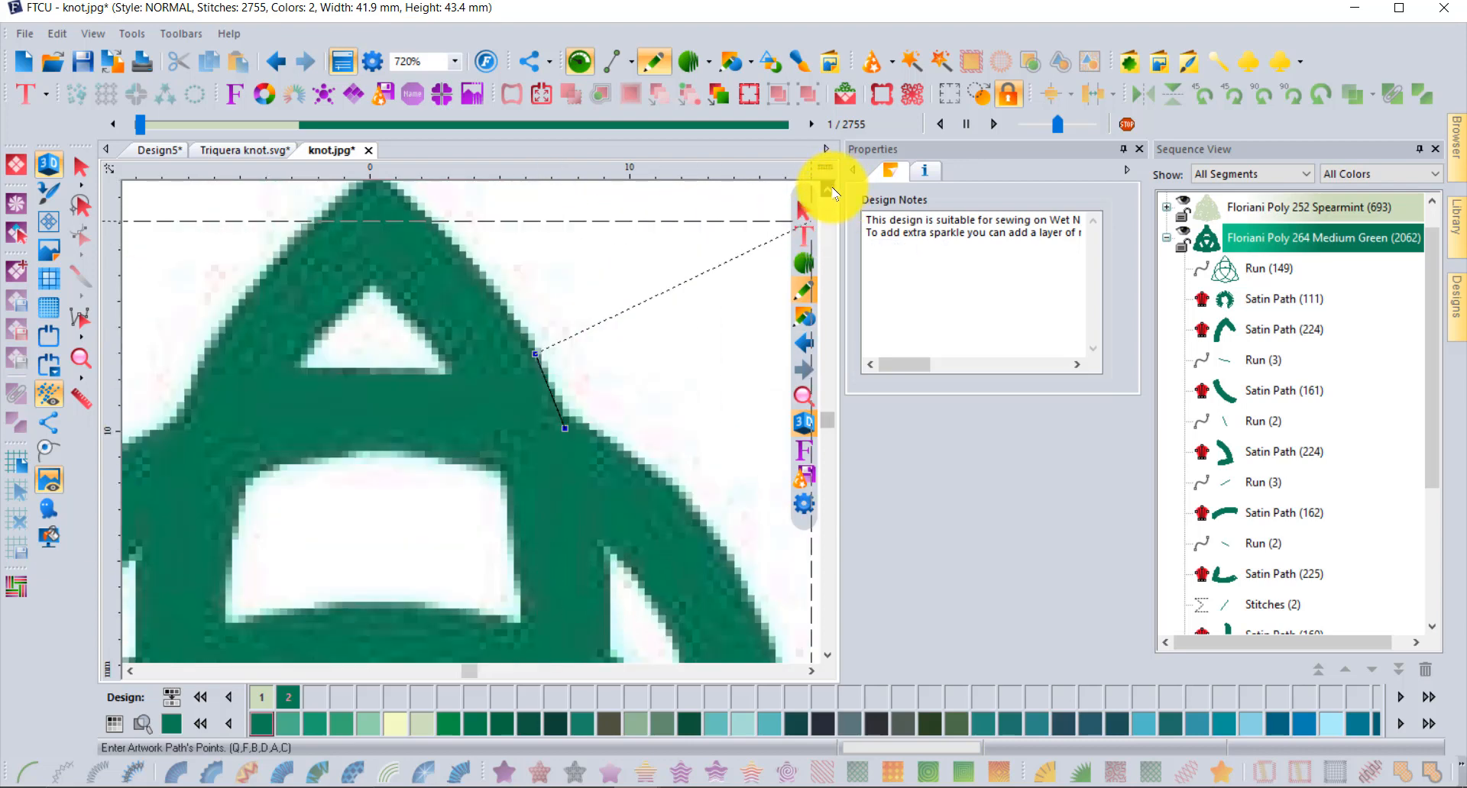
left_click(828, 189)
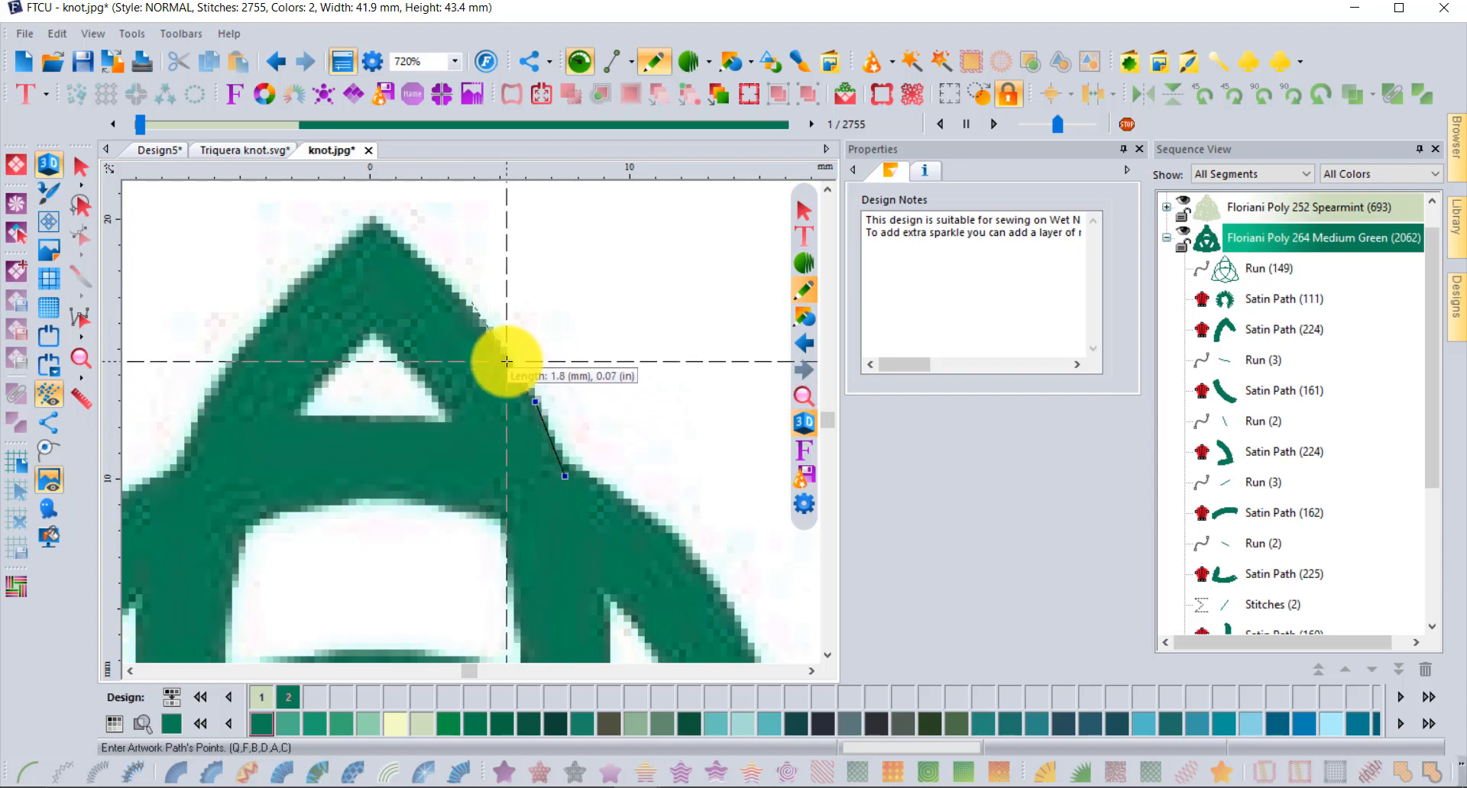
scroll(506, 361, "up", 1)
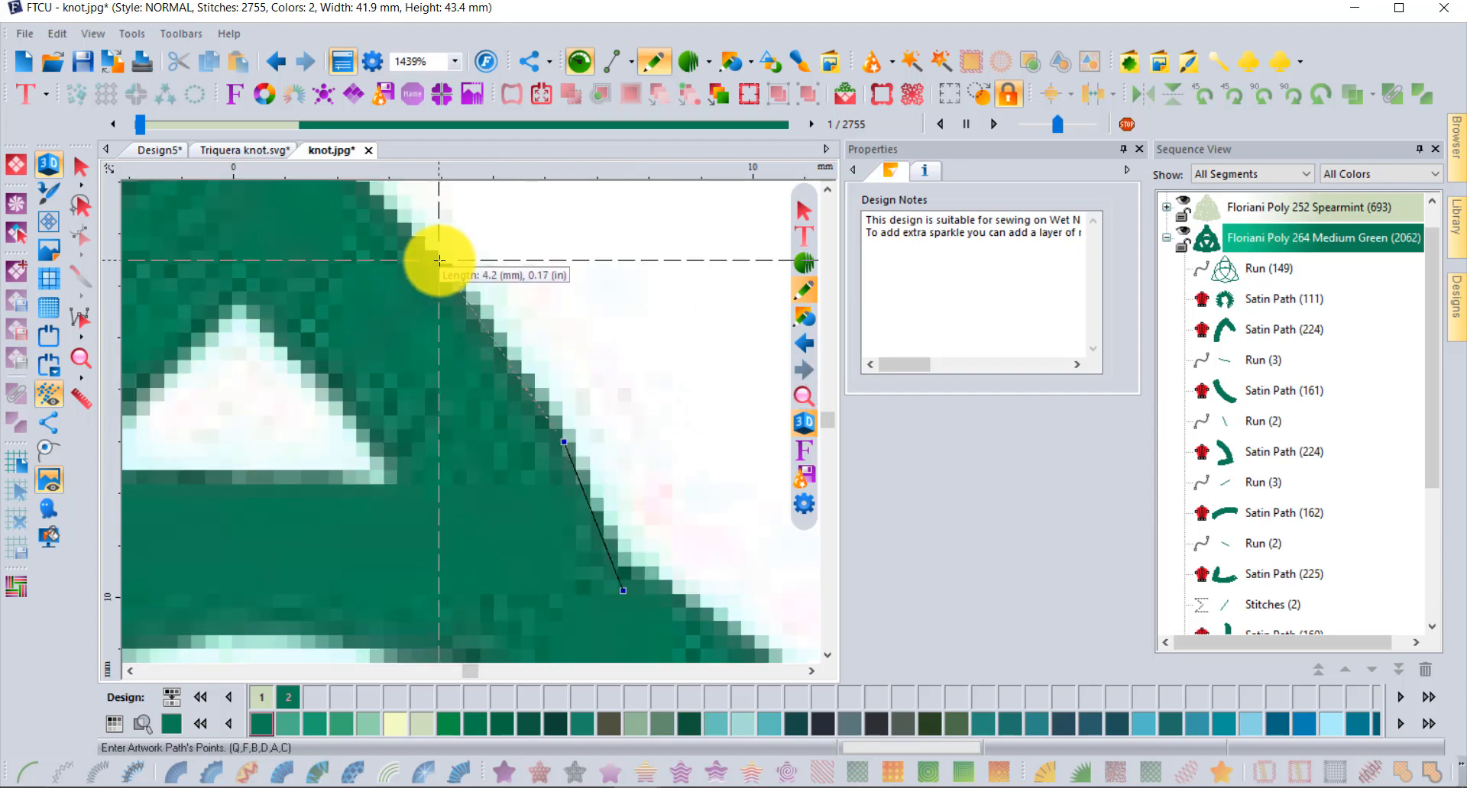
scroll(433, 257, "down", 1)
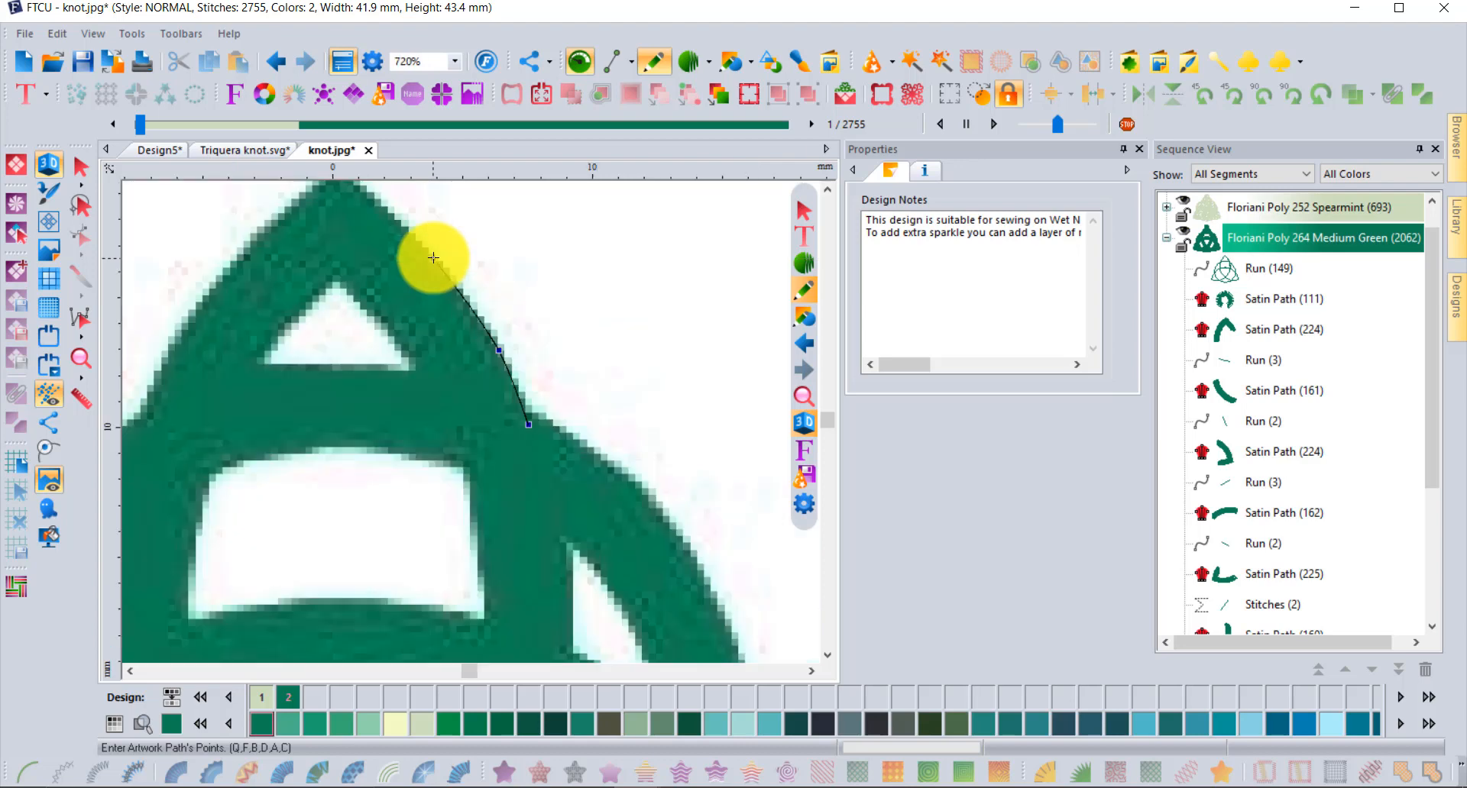
left_click(433, 258)
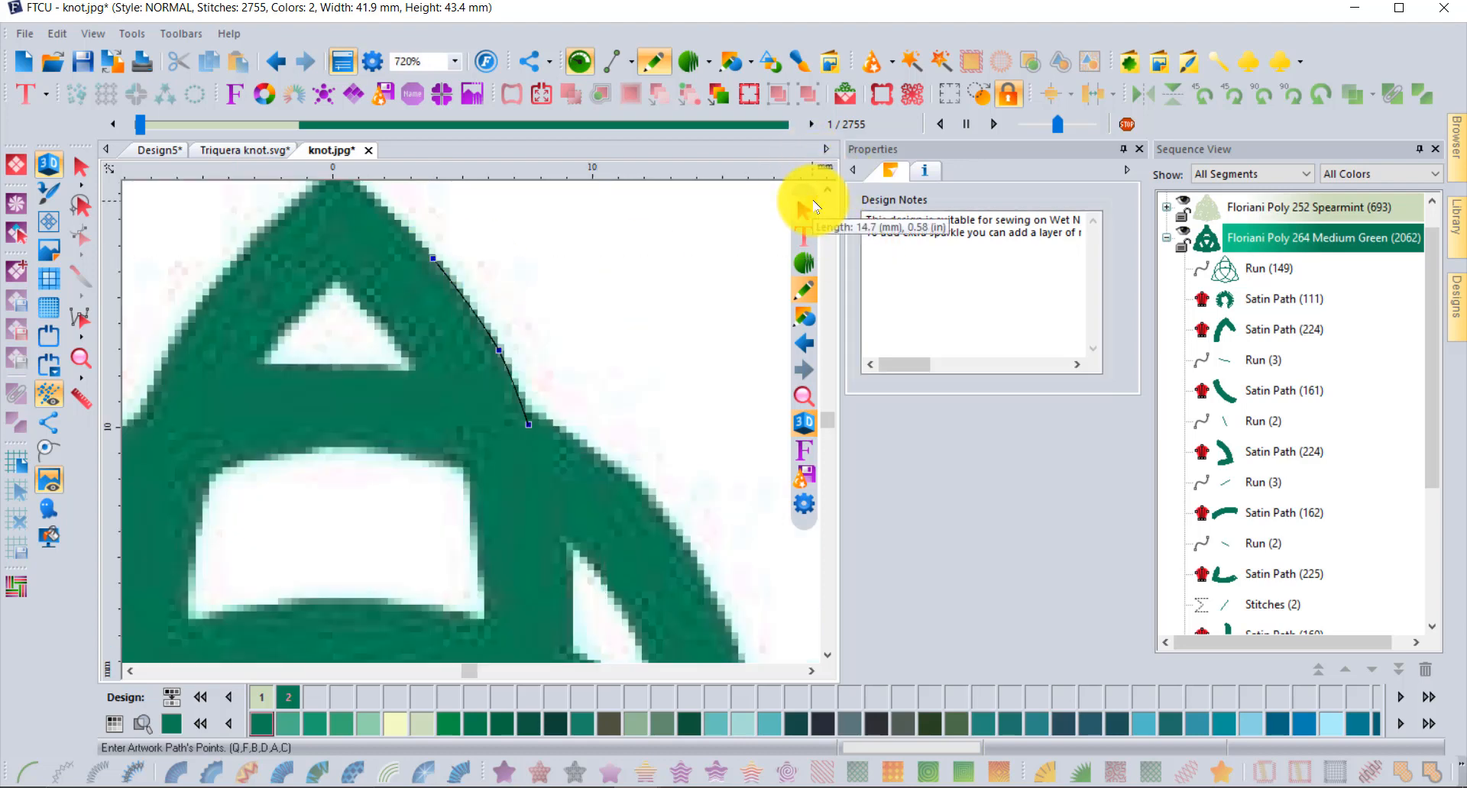
left_click(829, 189)
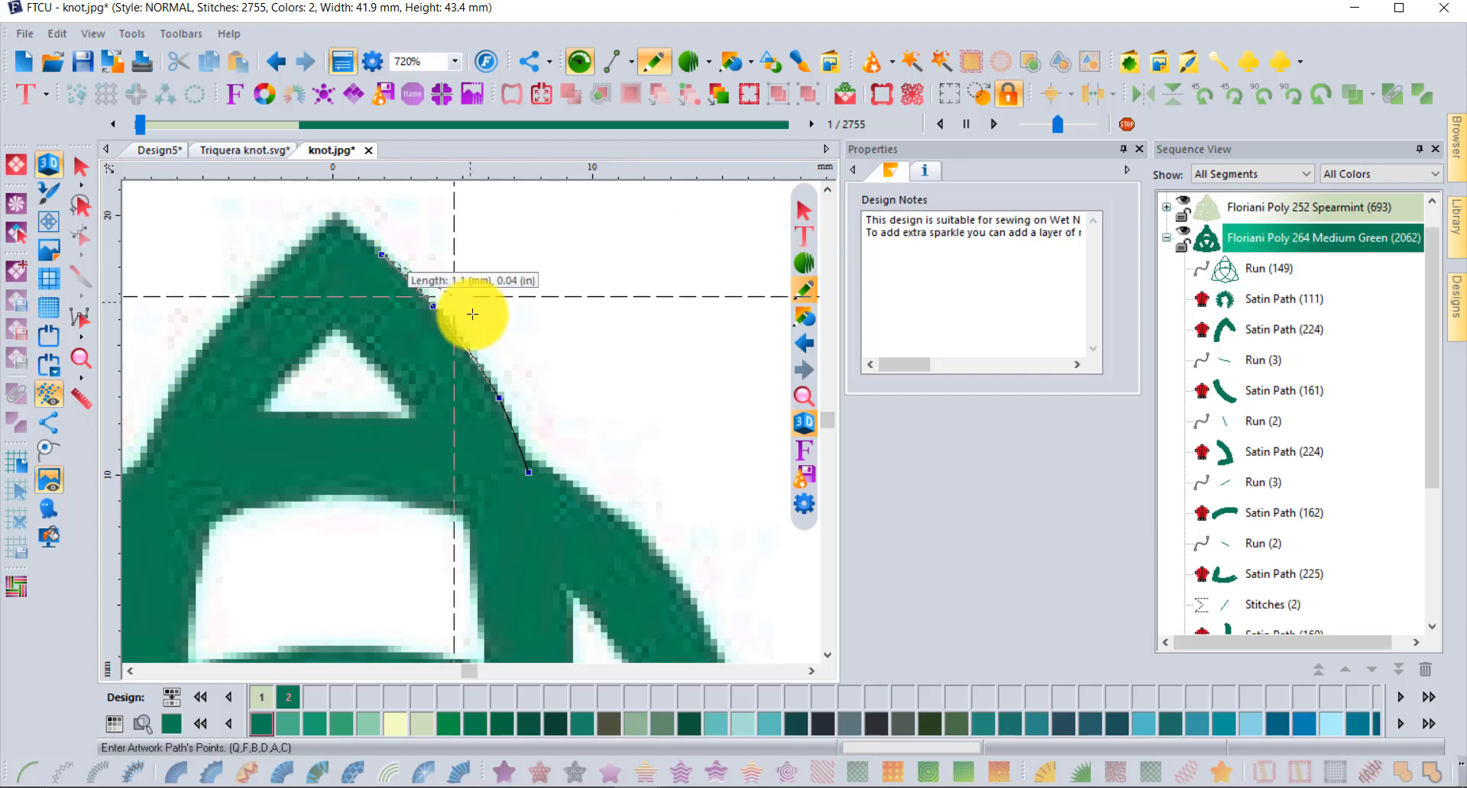
left_click(337, 217)
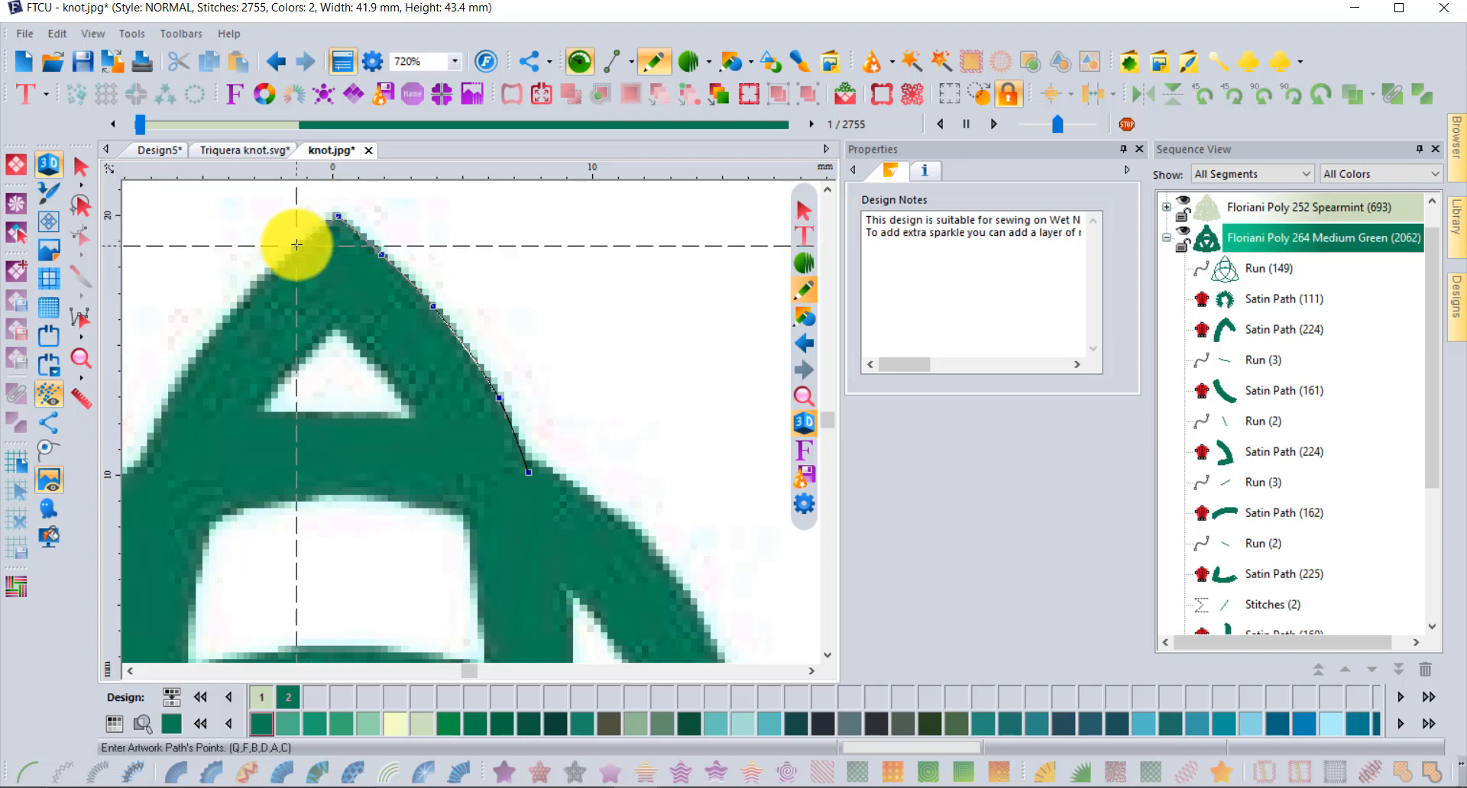
Carry the path over the peak and trace the upper part of the top loop's left outer edge
left_click(296, 246)
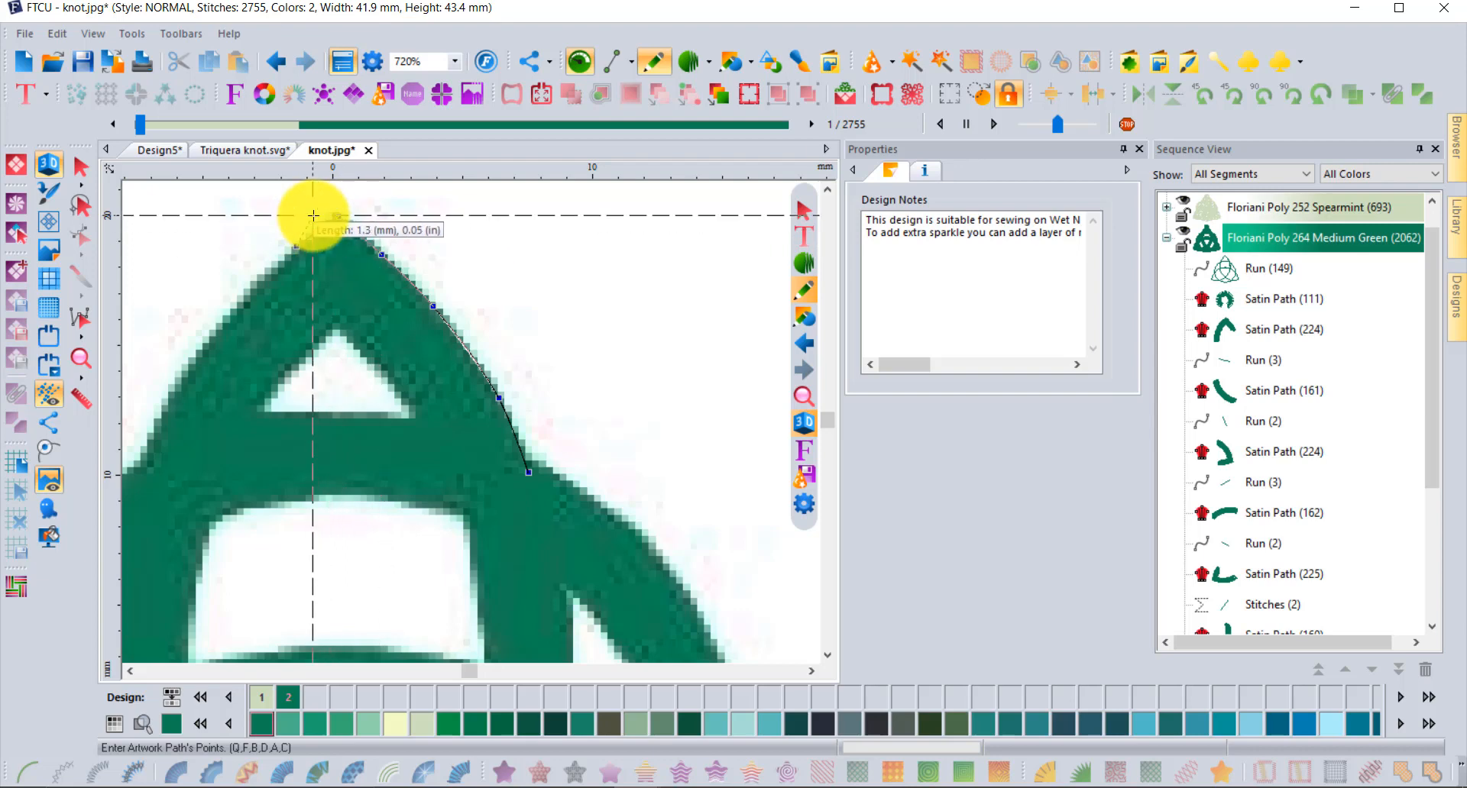
scroll(325, 216, "up", 2)
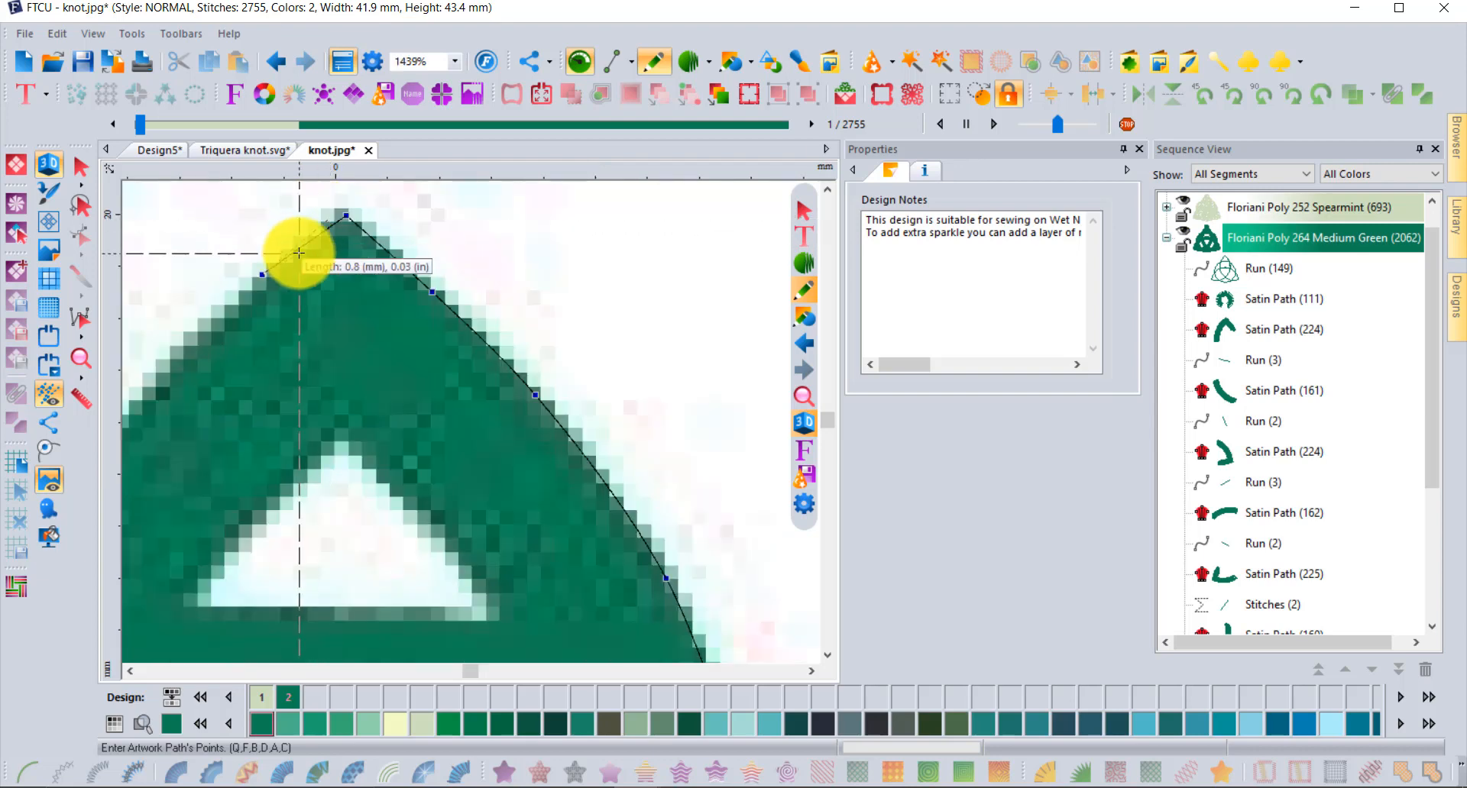
left_click(346, 217)
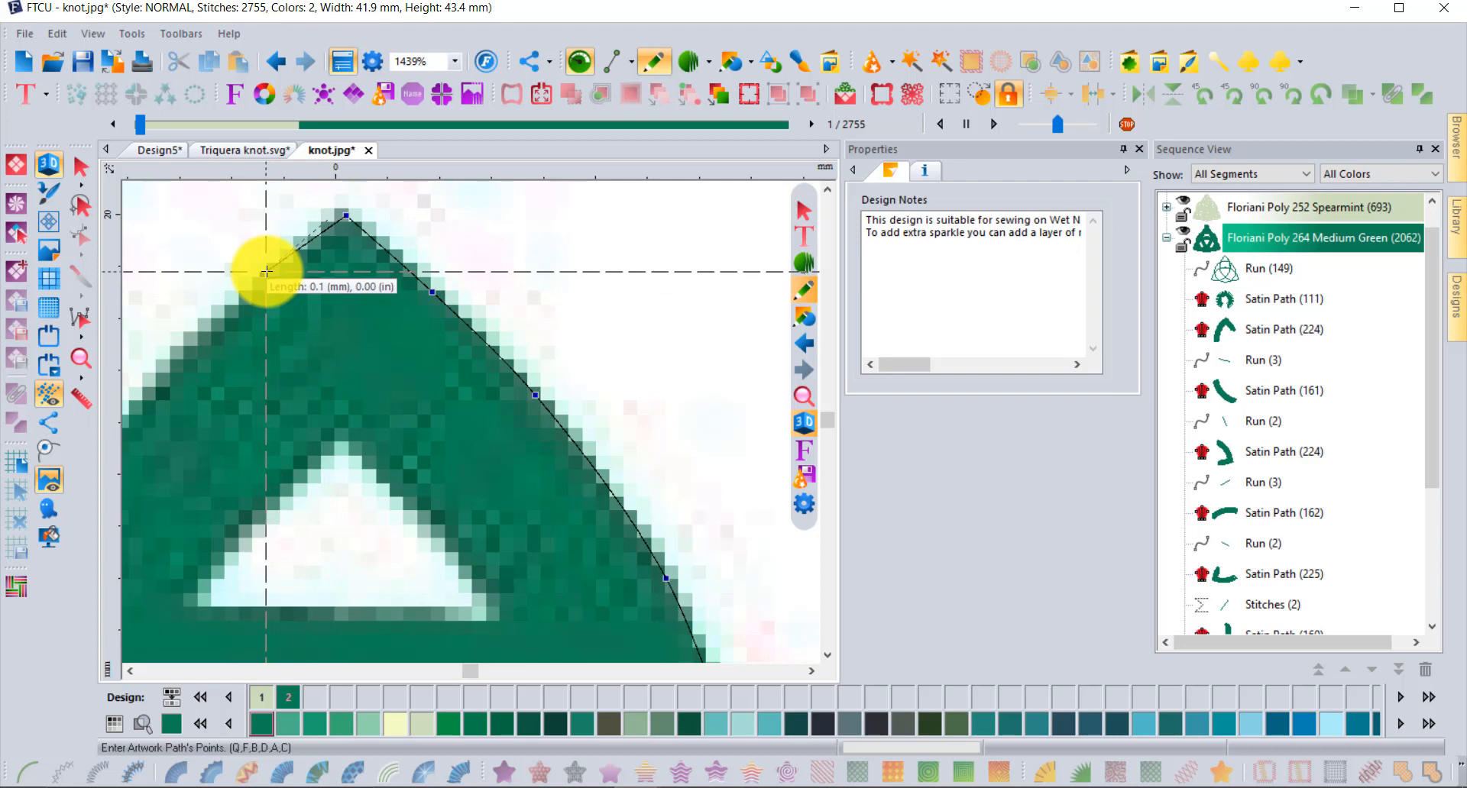
left_click(263, 273)
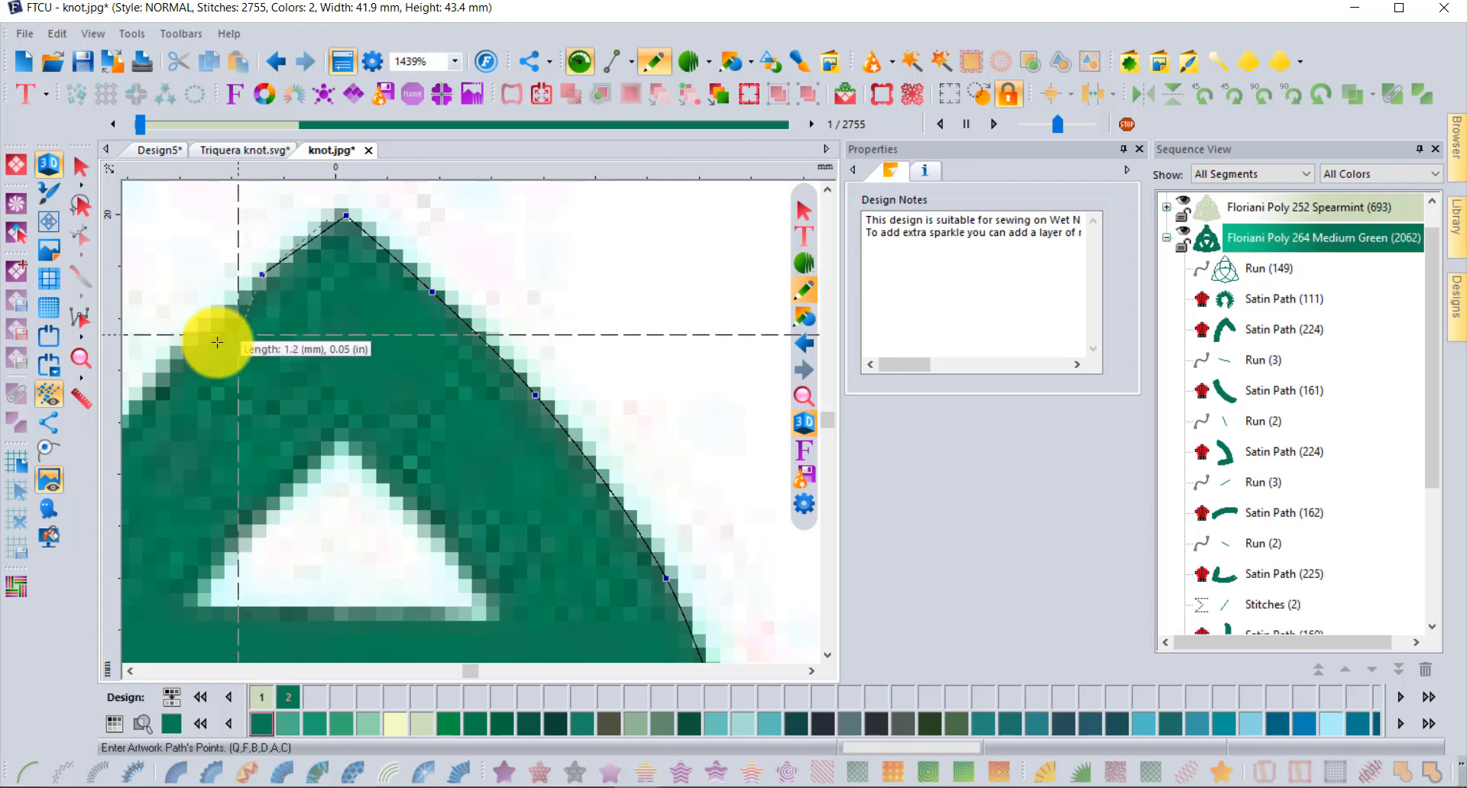
left_click(154, 382)
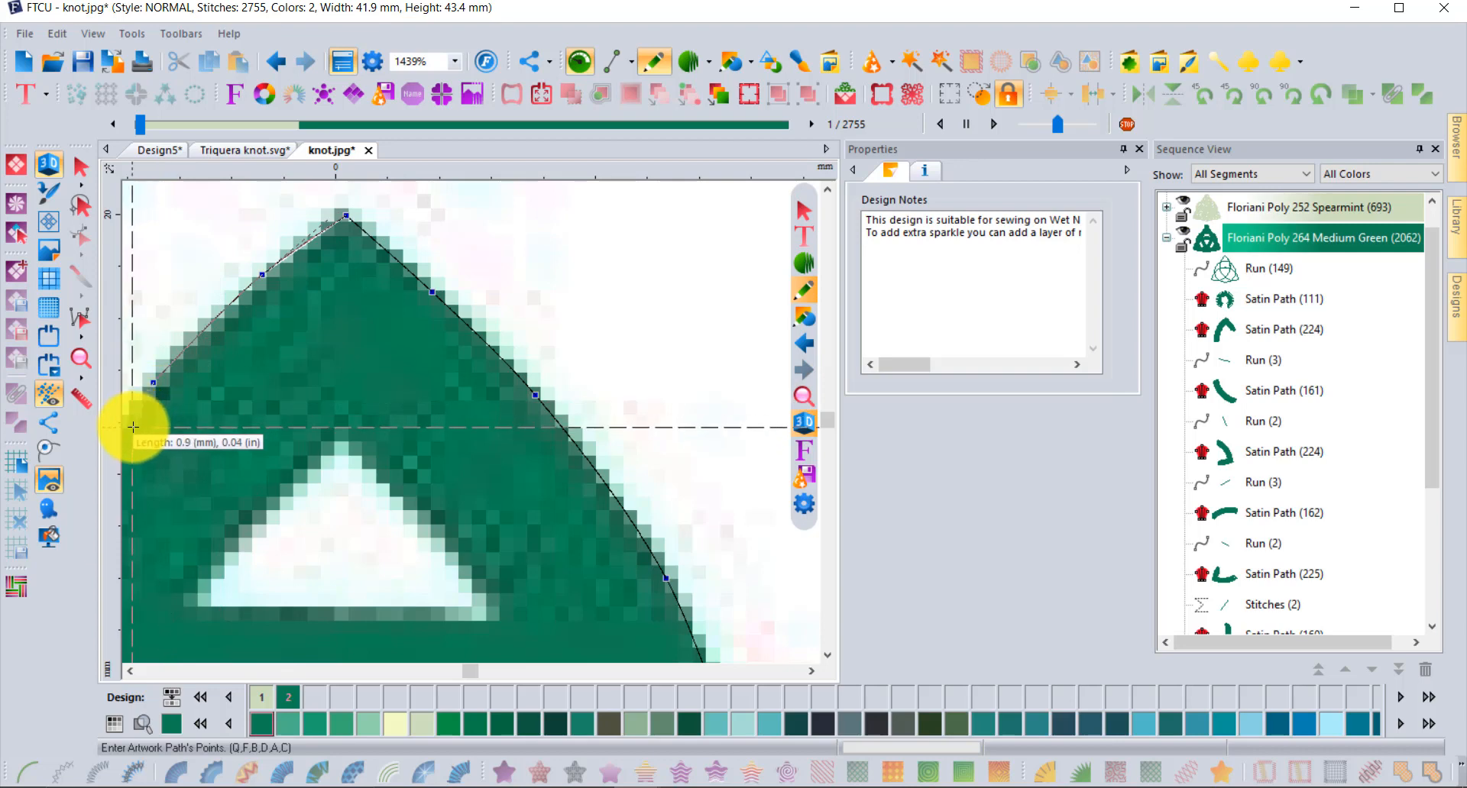
Continue the path down the rest of the top loop's left outer edge to the band's lower end at the crossing
scroll(444, 612, "down", 1)
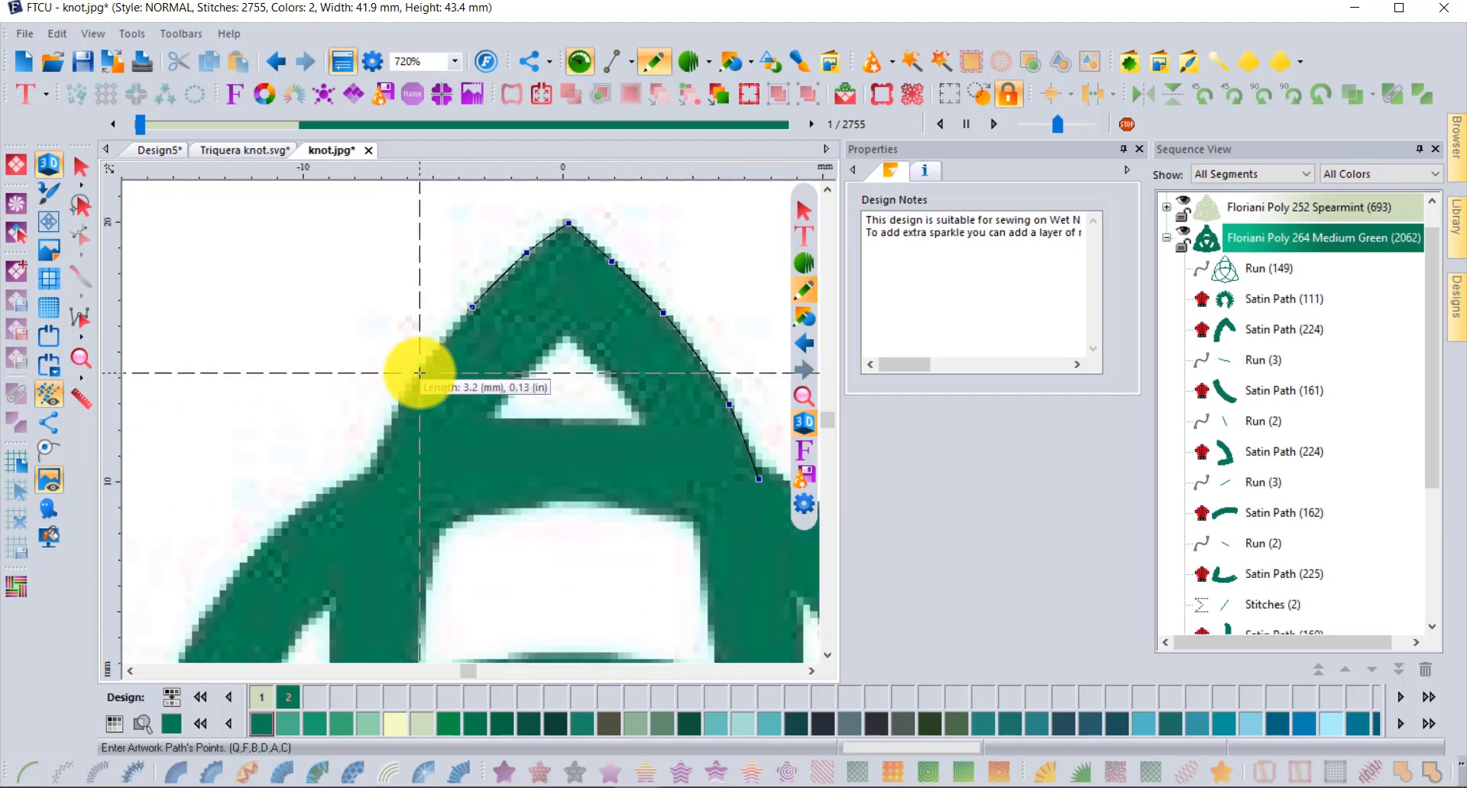
left_click(419, 373)
left_click(384, 434)
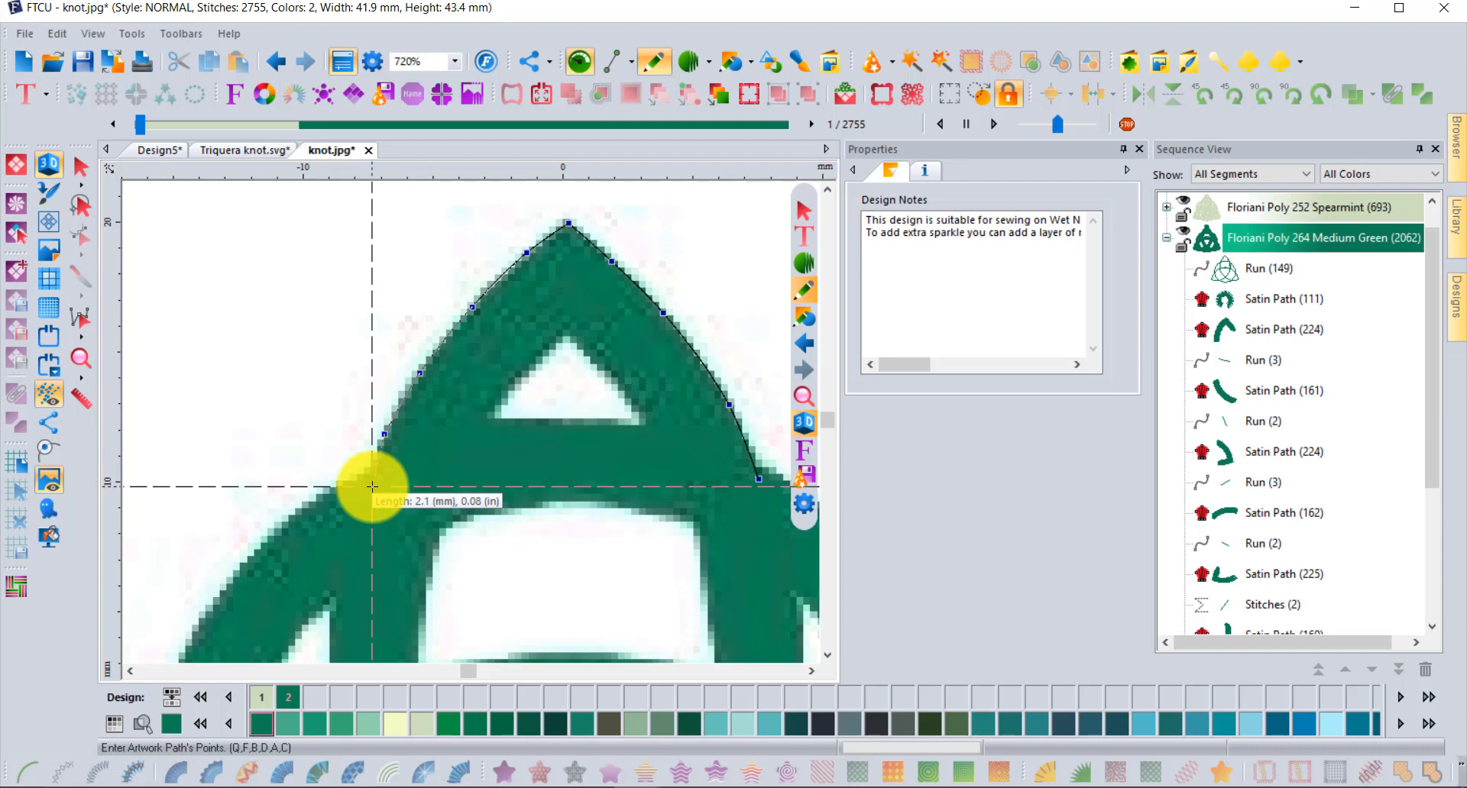
left_click(338, 590)
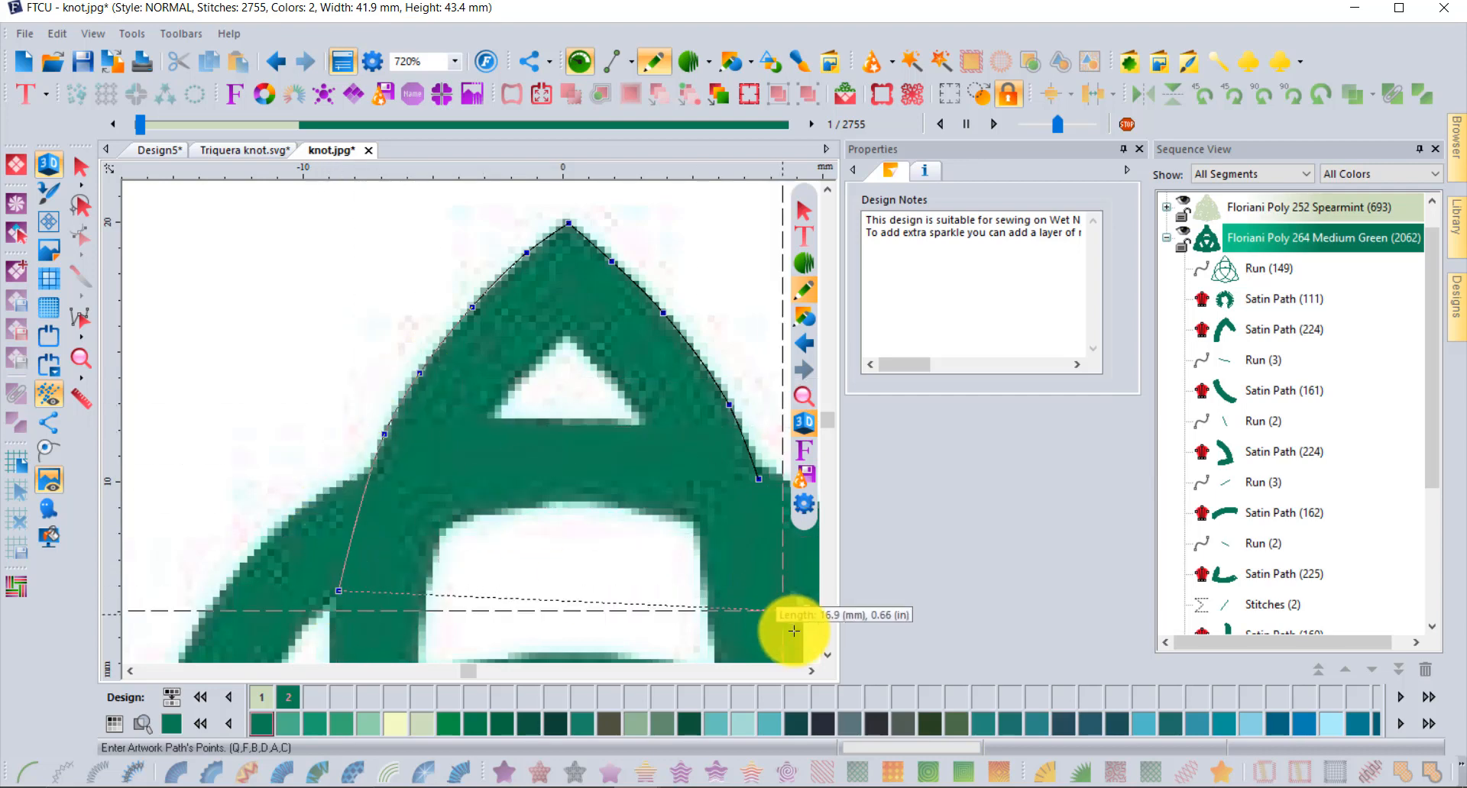
left_click(831, 655)
left_click(831, 655)
left_click(831, 655)
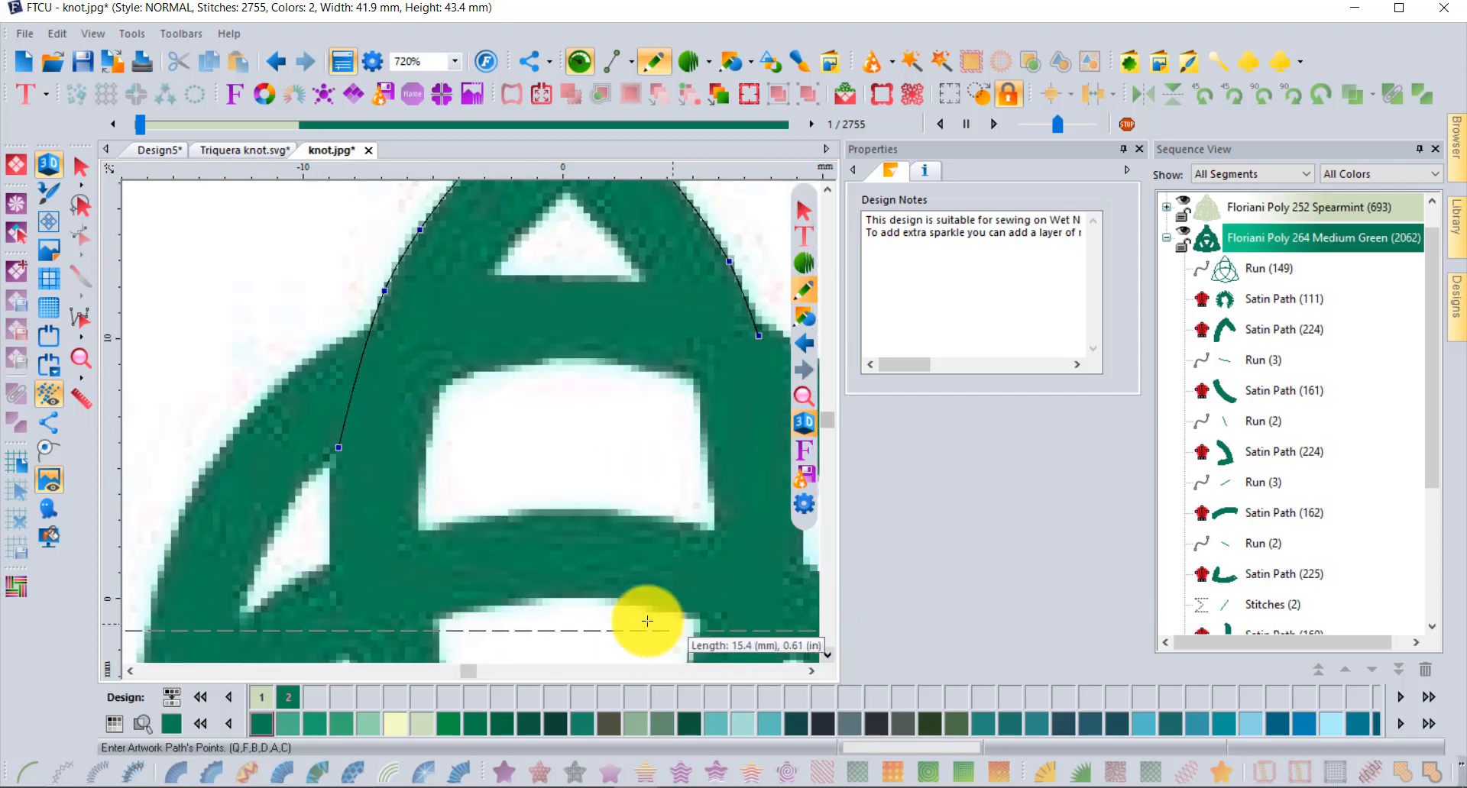
left_click(335, 578)
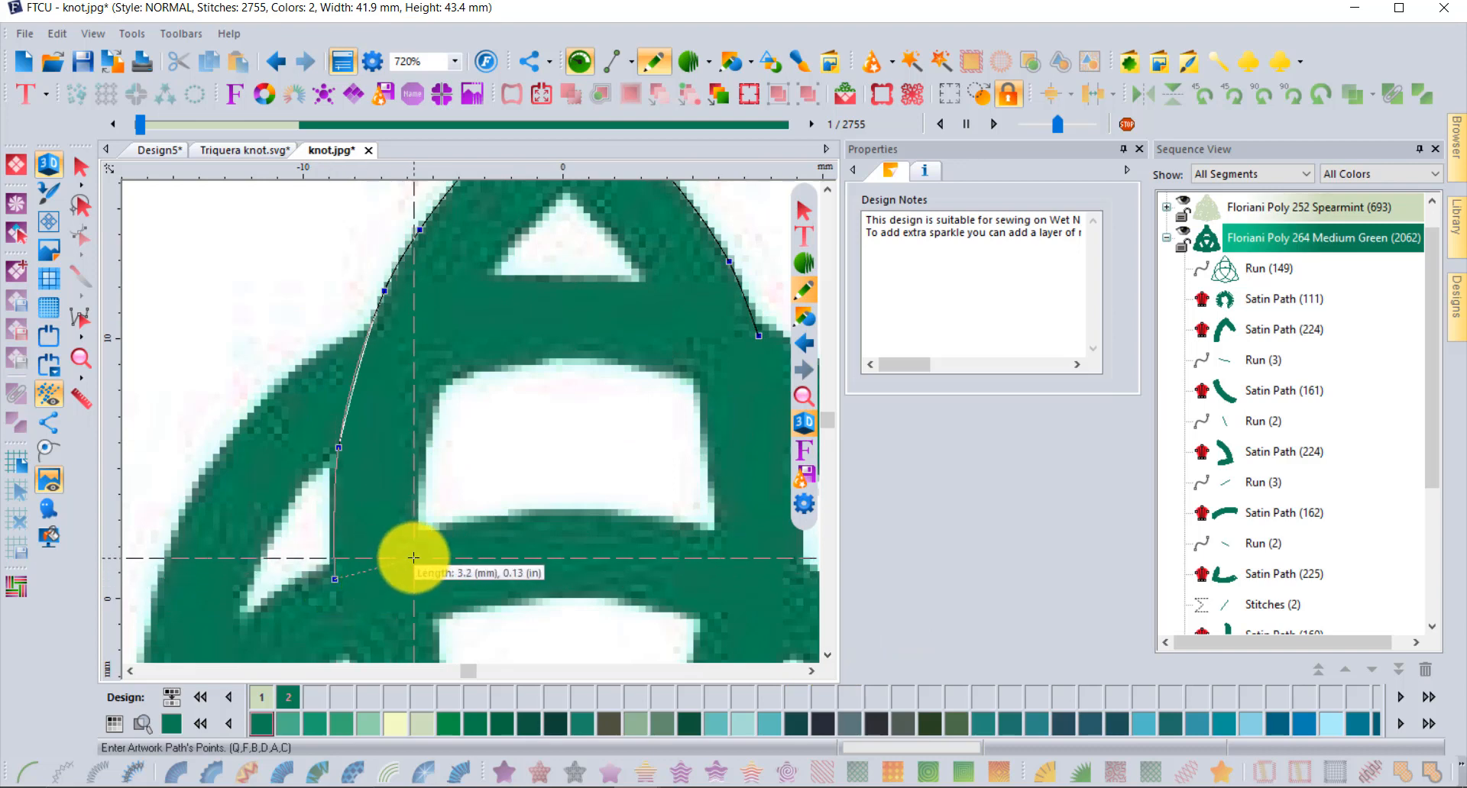
Carry the path across the band's lower end and trace its inner edge up to the small triangular opening
left_click(416, 558)
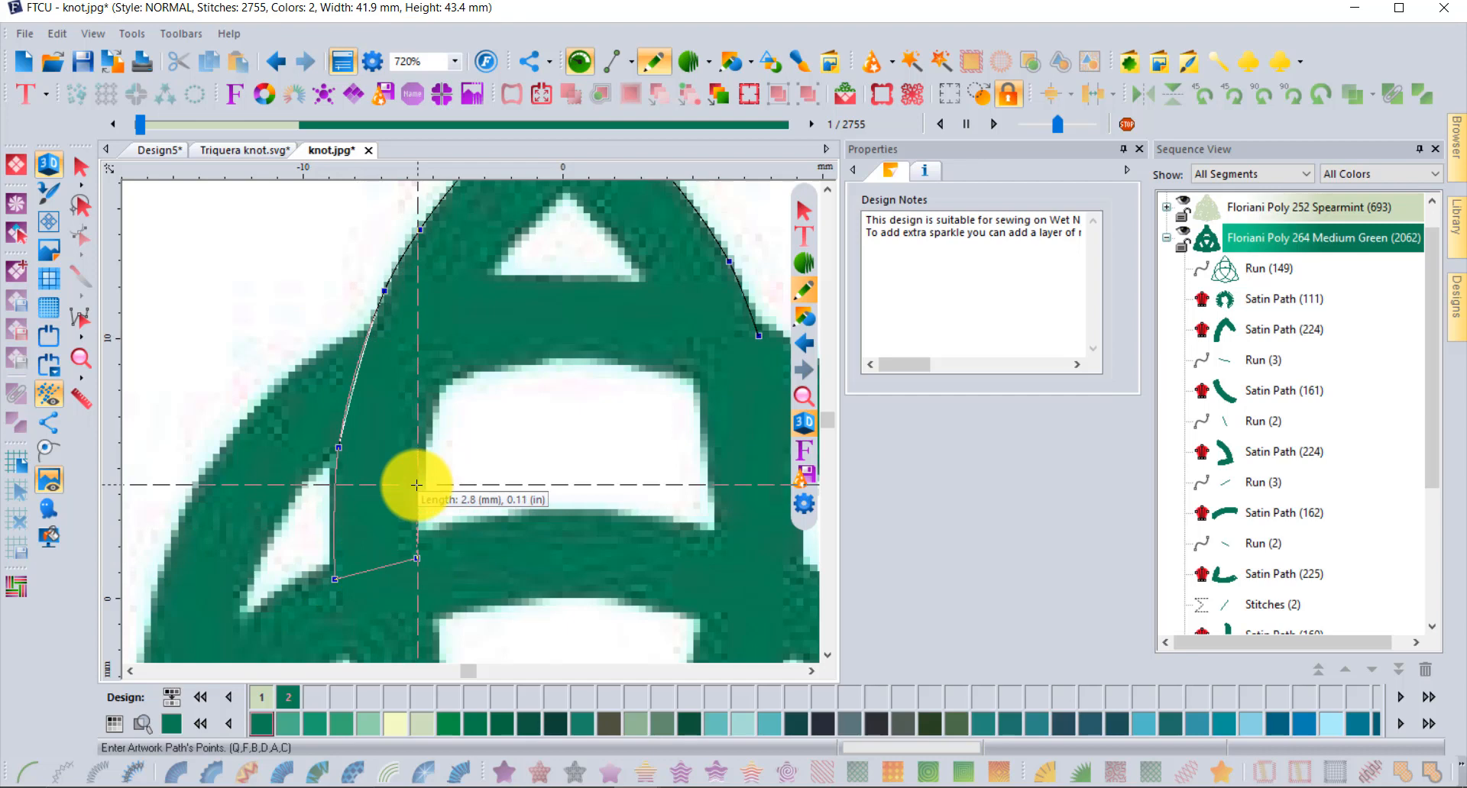
left_click(416, 485)
left_click(444, 377)
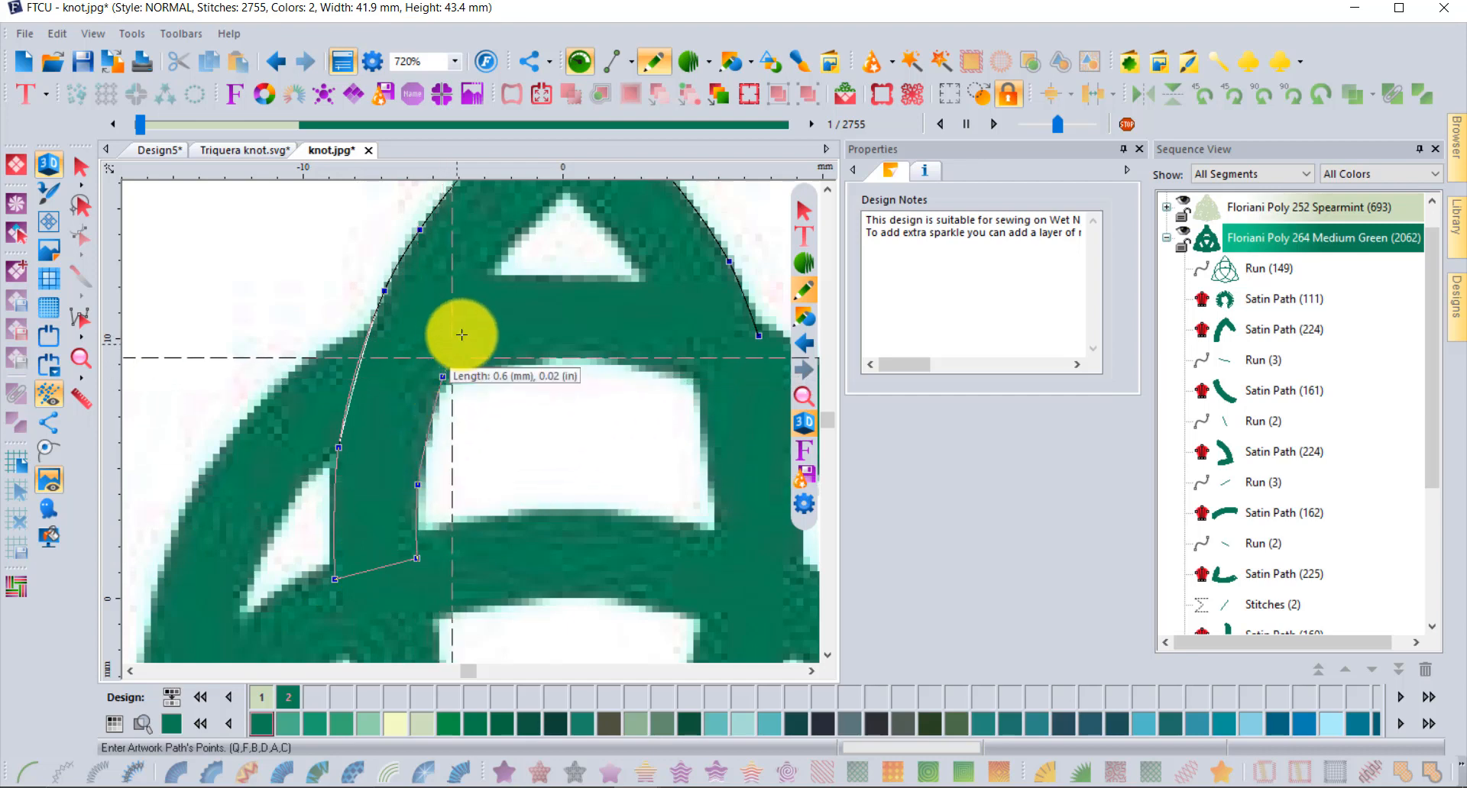
left_click(495, 264)
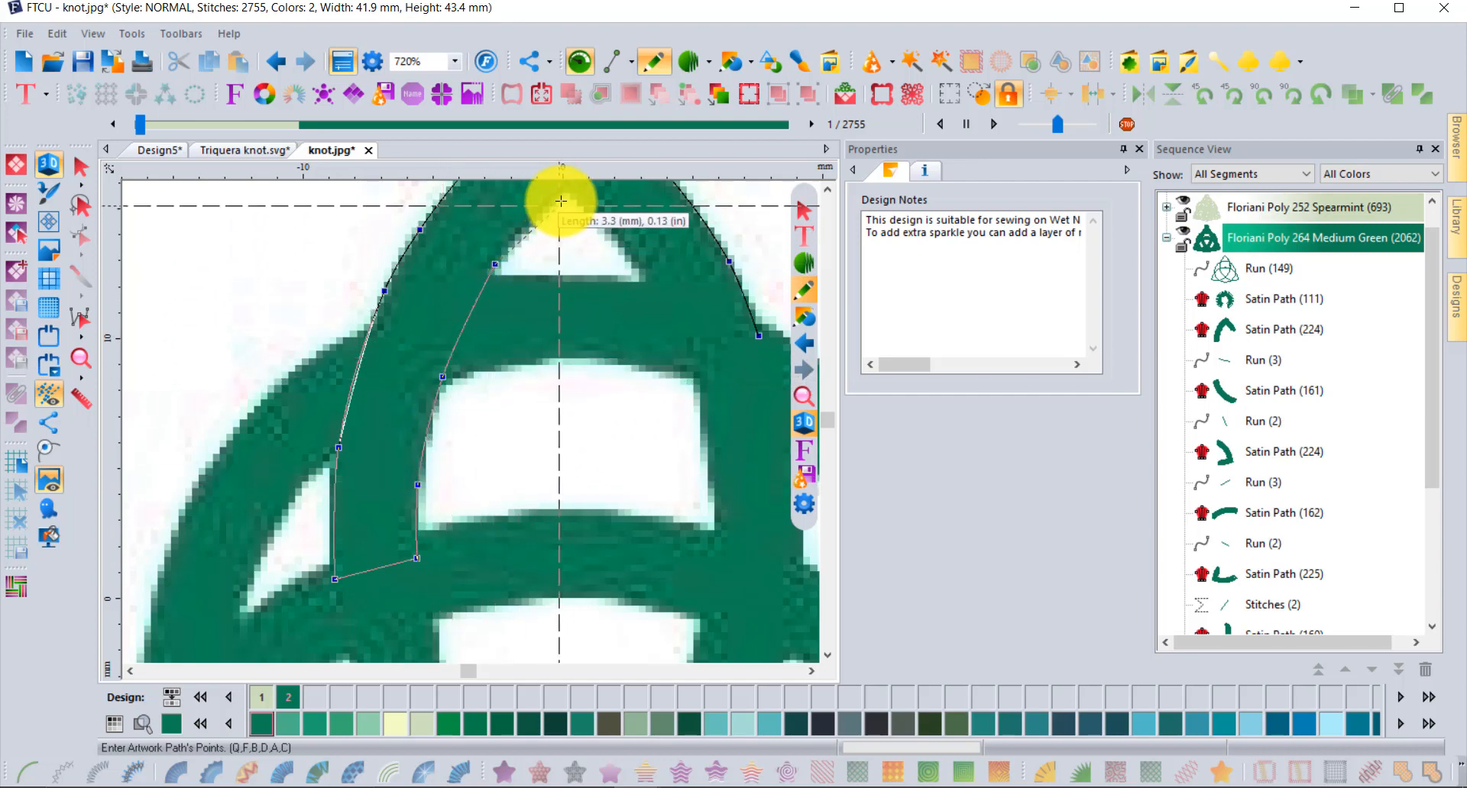
Trace the inner edge over the triangular opening's peak and down to the right crossing, and finish the open artwork path
scroll(565, 187, "up", 3)
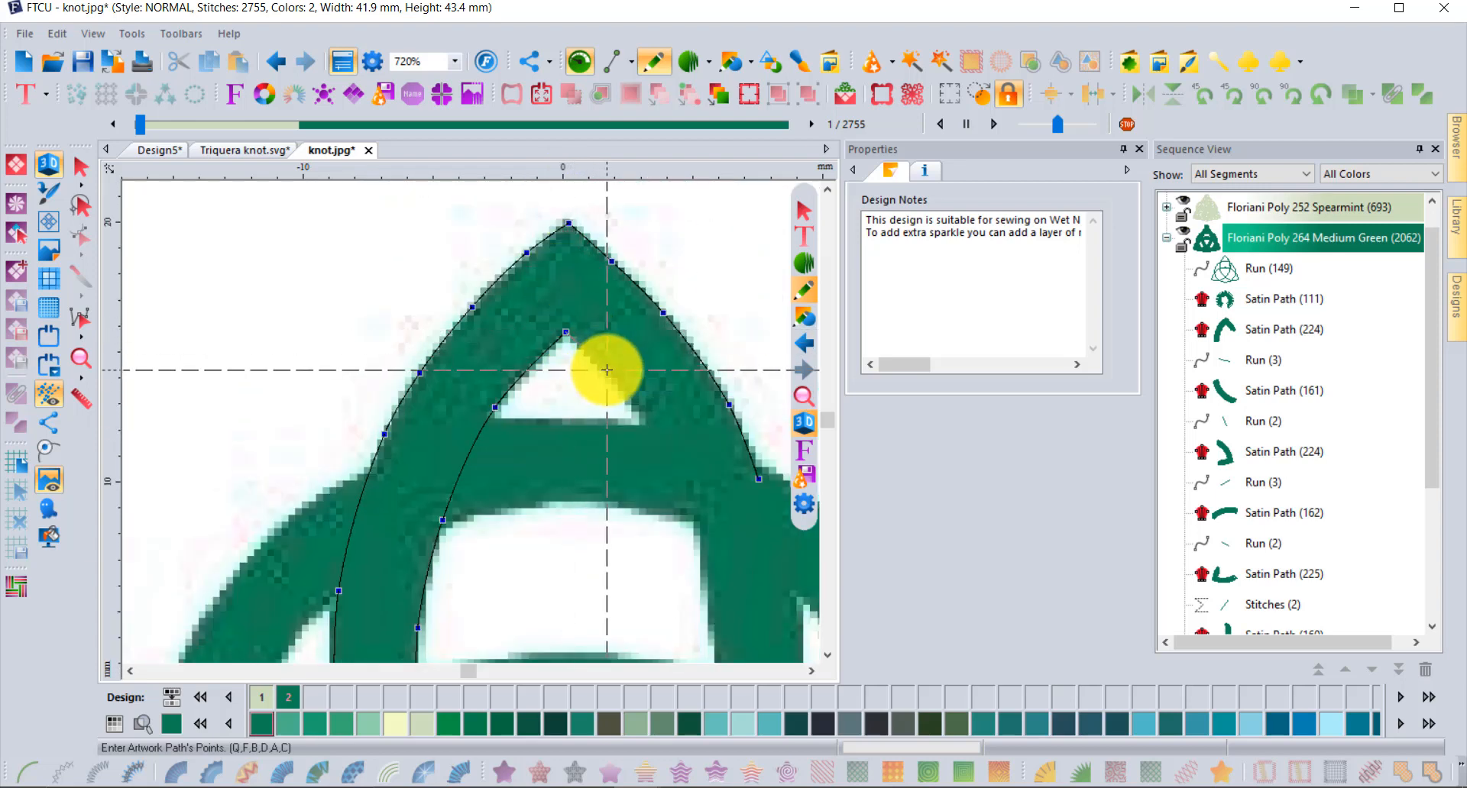
left_click(606, 370)
left_click(653, 436)
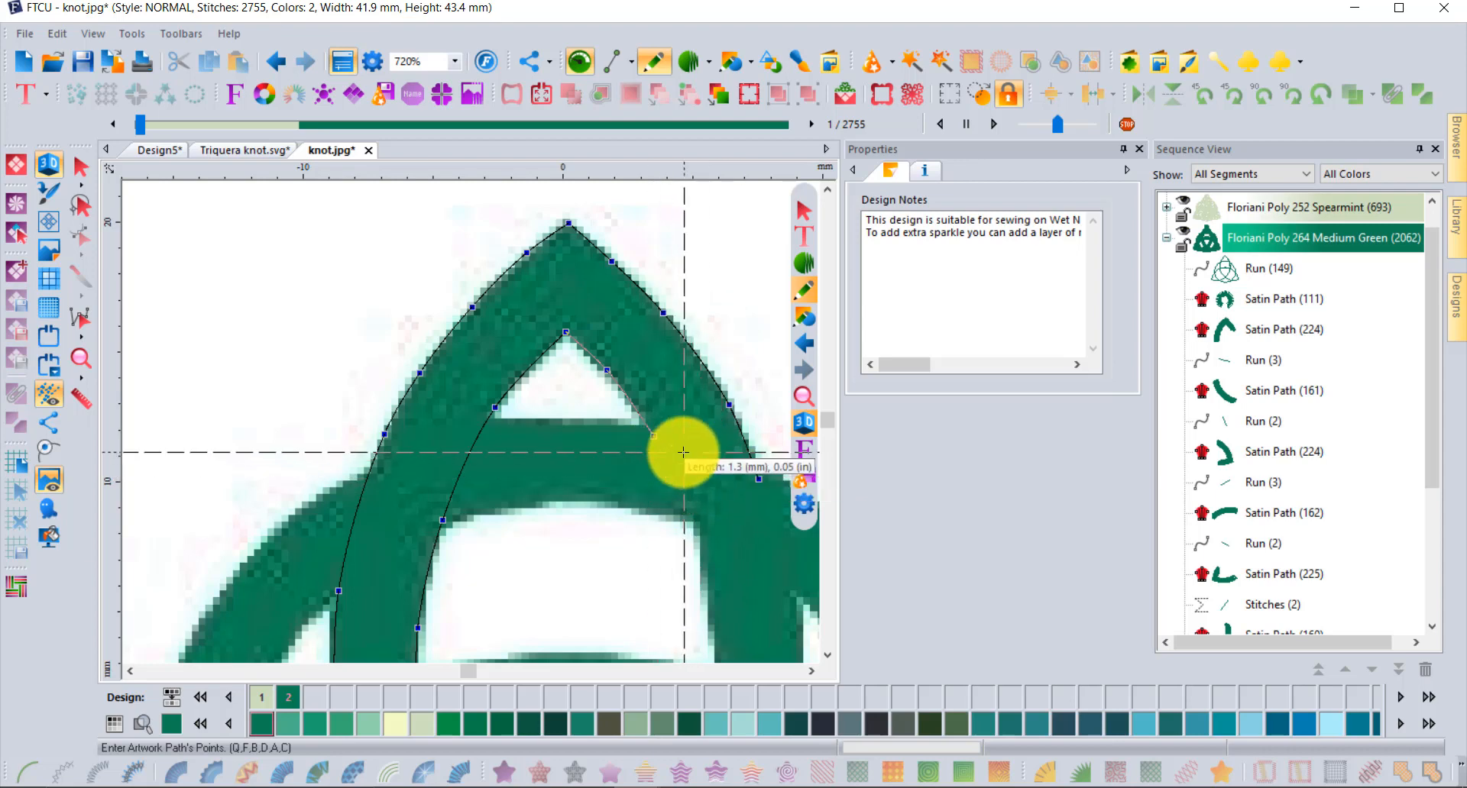
left_click(683, 453)
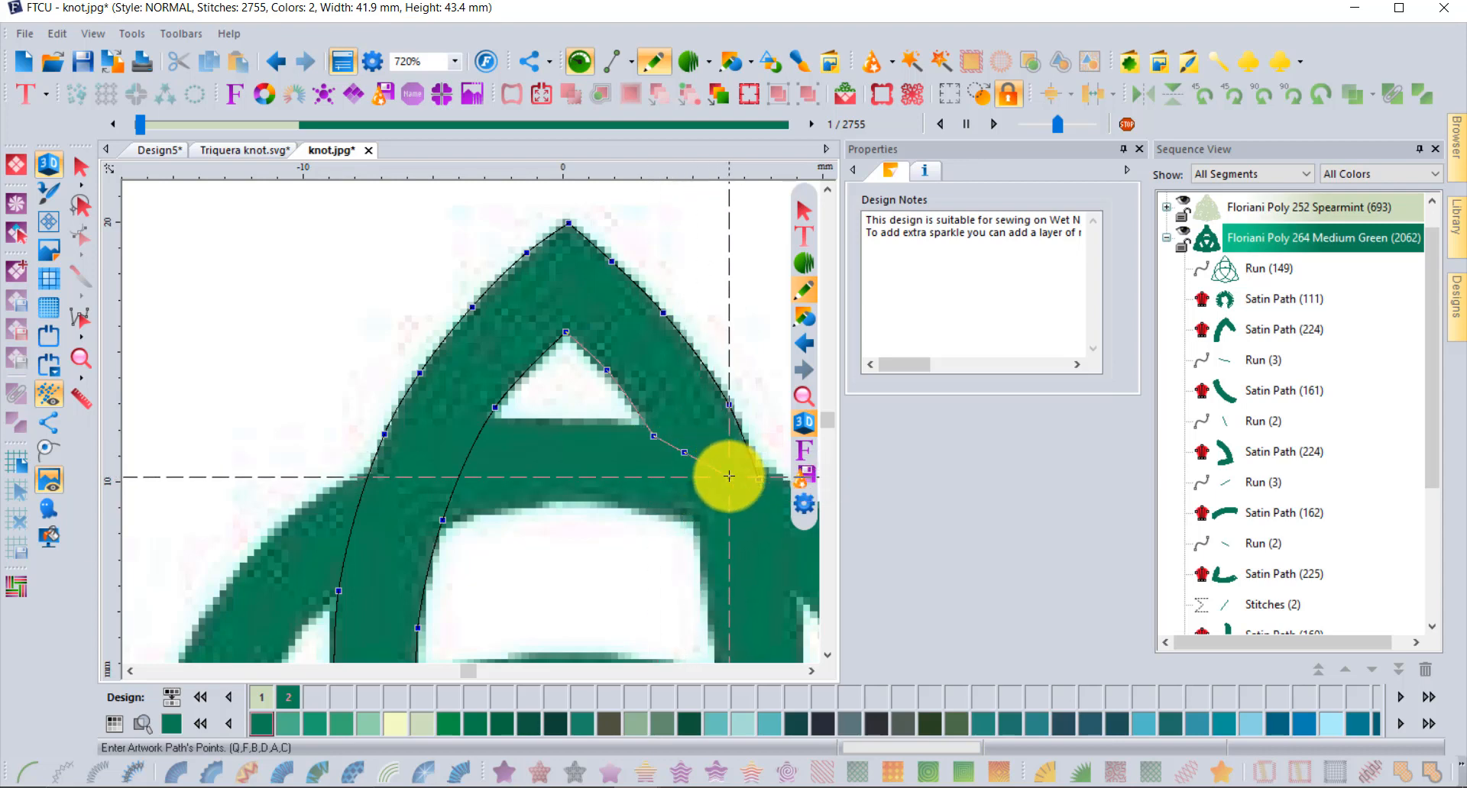
left_click(729, 476)
key("Return")
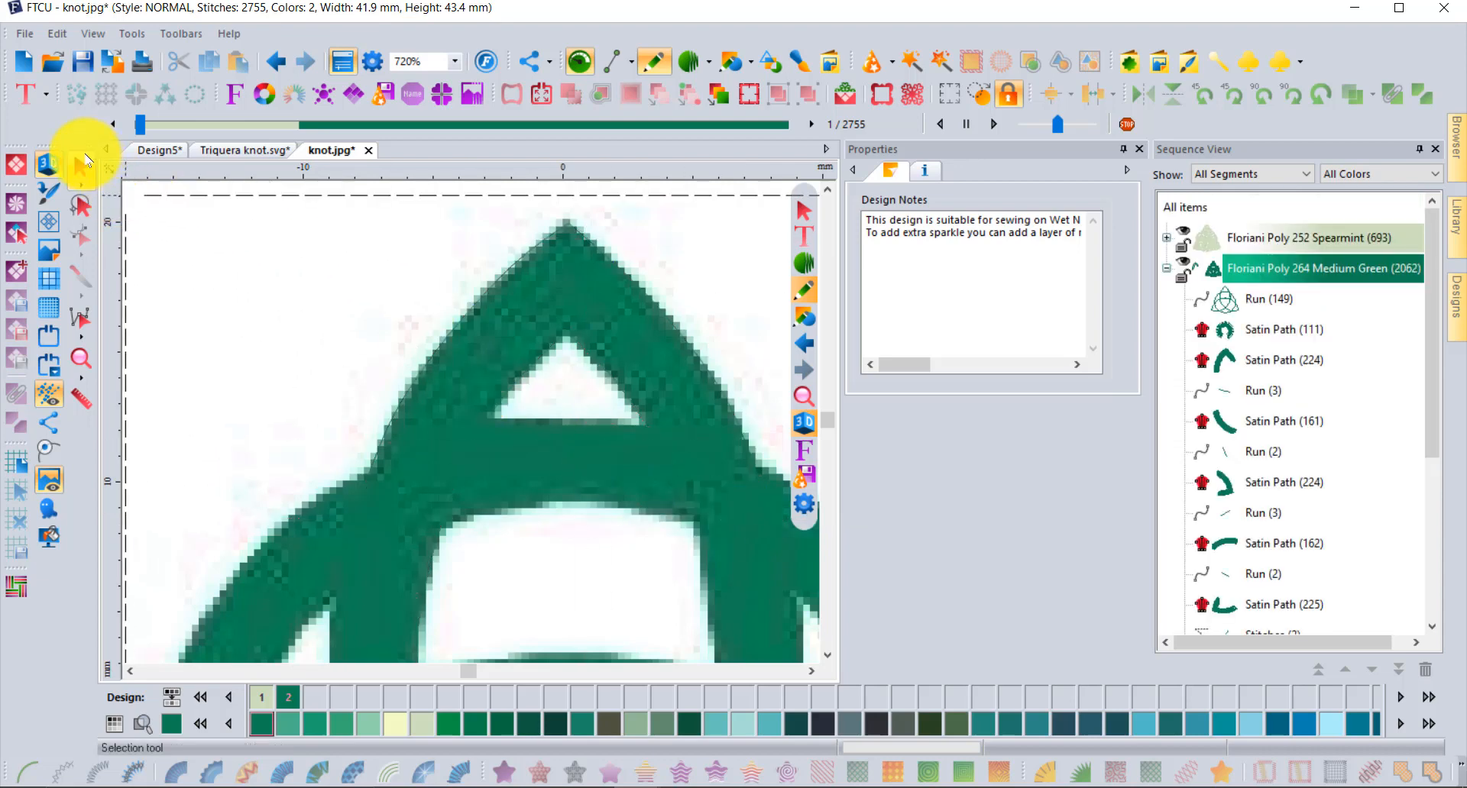
Convert the top loop artwork into a satin path, hiding the knot image during the conversion and showing it again
left_click(82, 164)
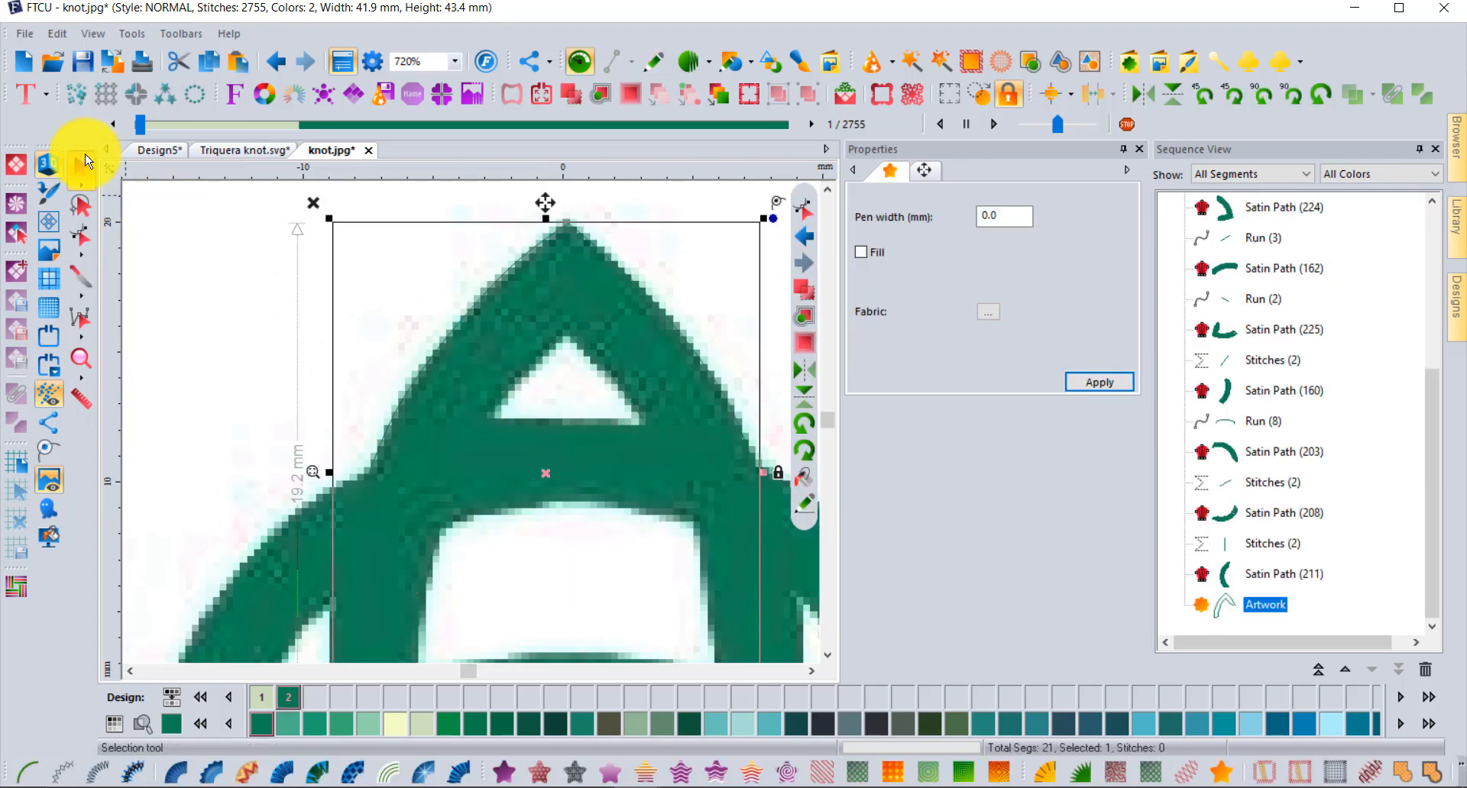
left_click(51, 483)
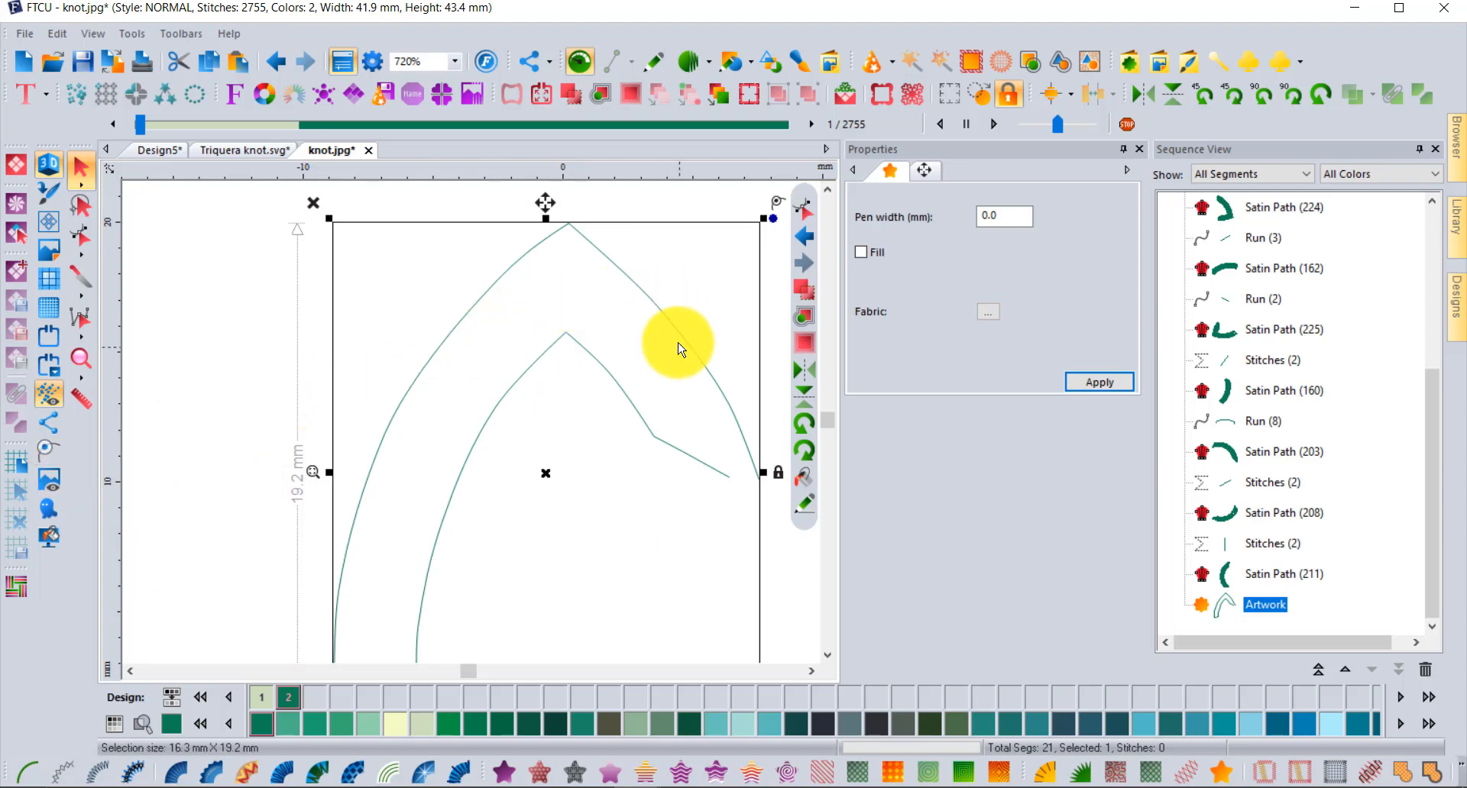
scroll(558, 427, "down", 2)
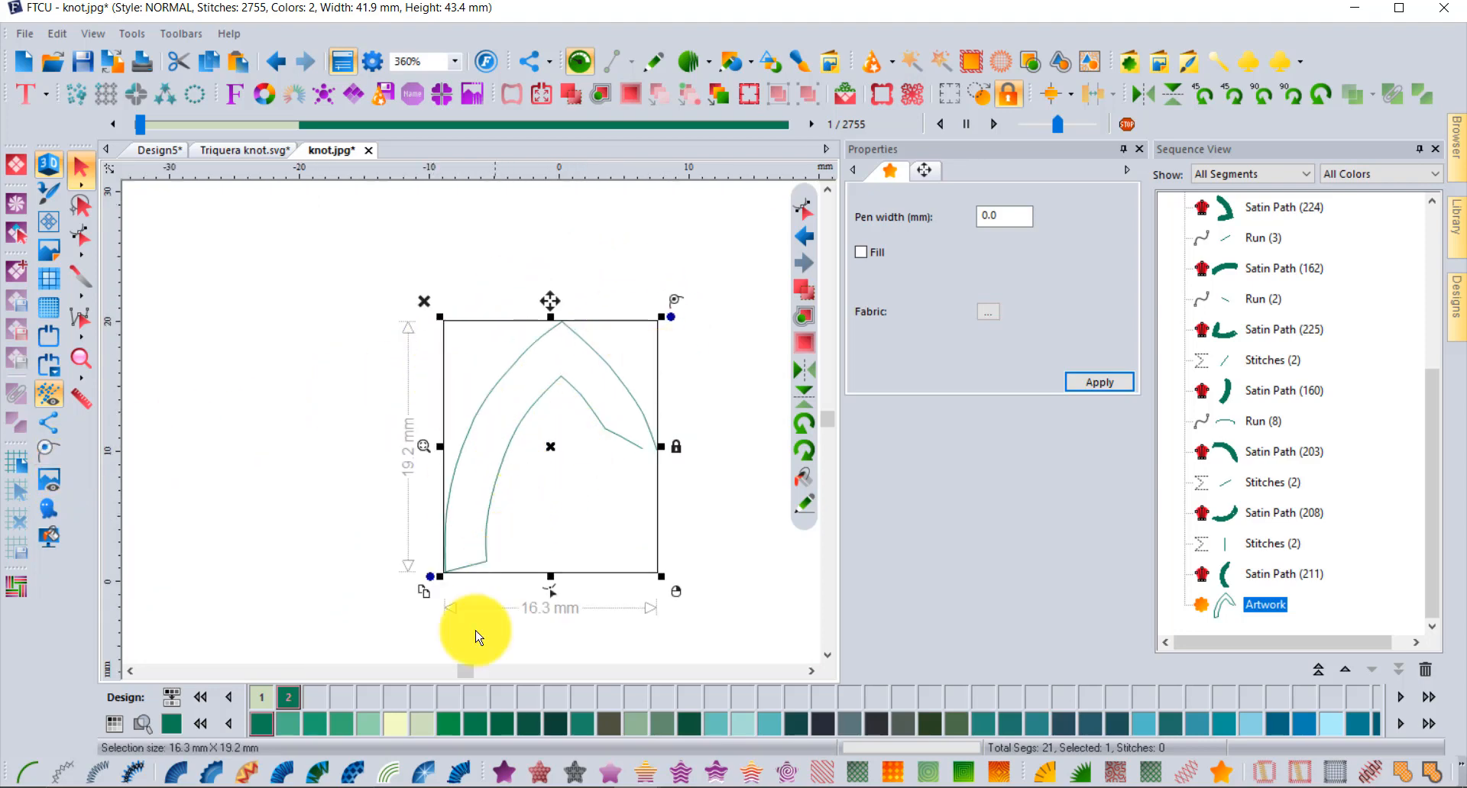
left_click(459, 775)
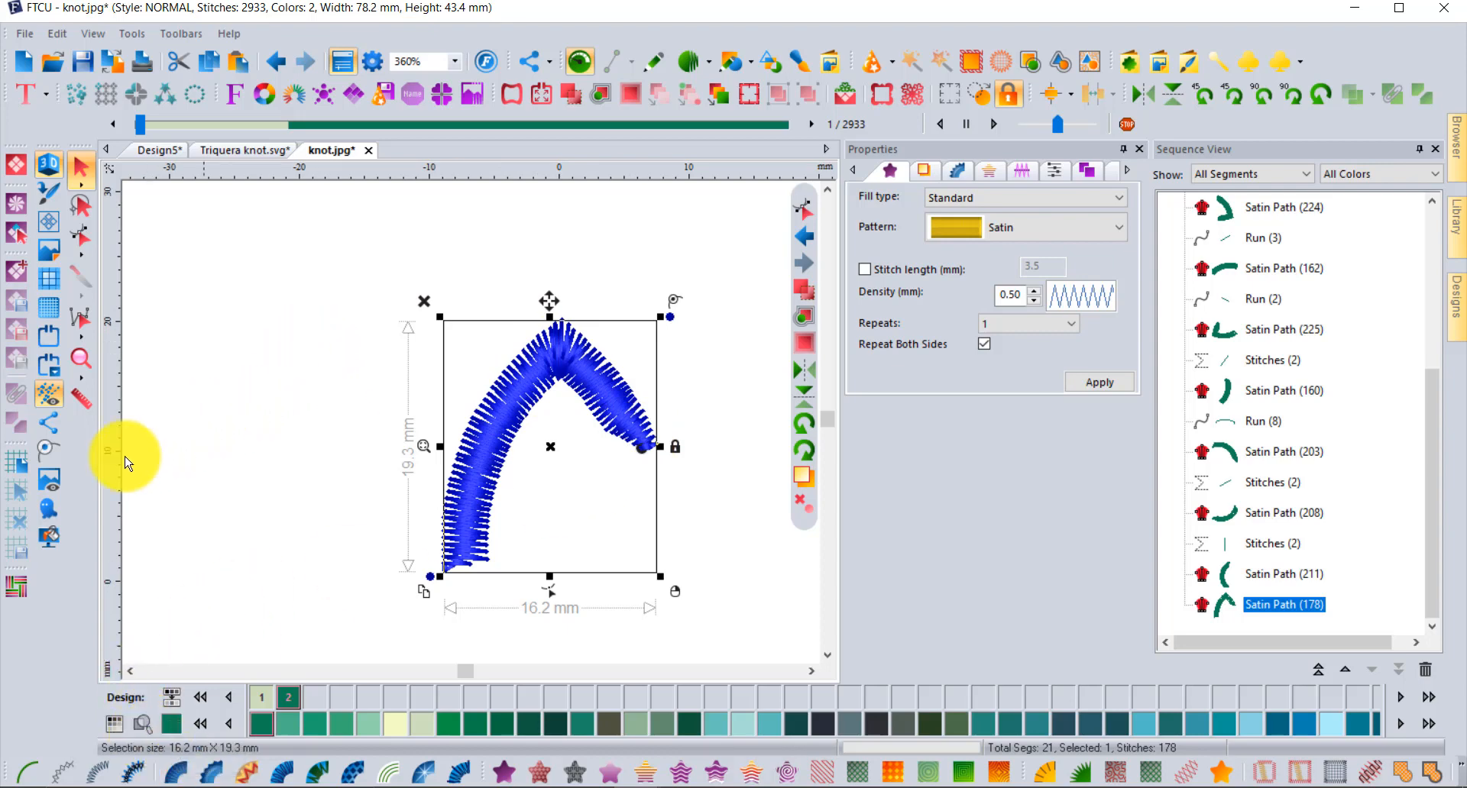
left_click(52, 478)
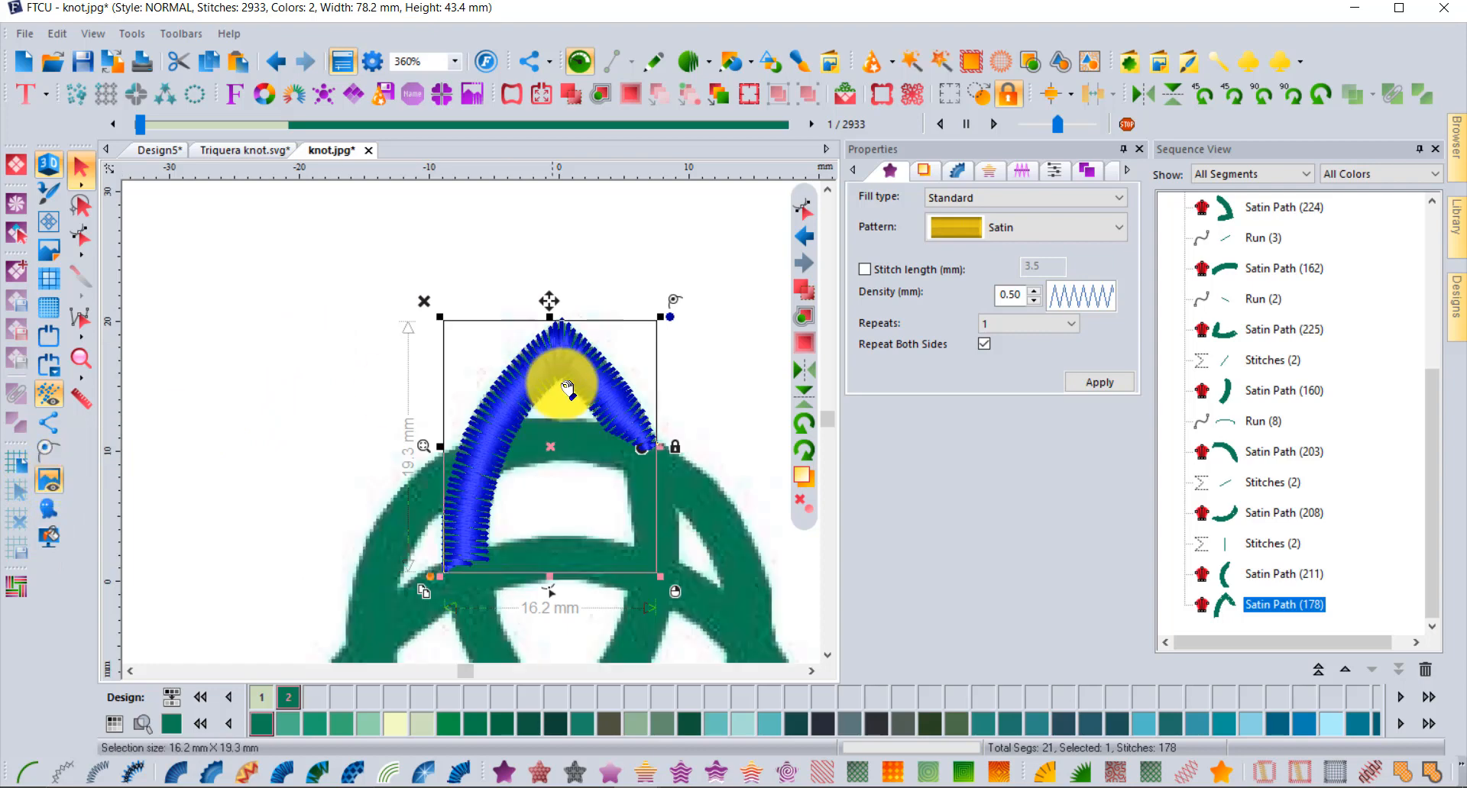
left_click(710, 331)
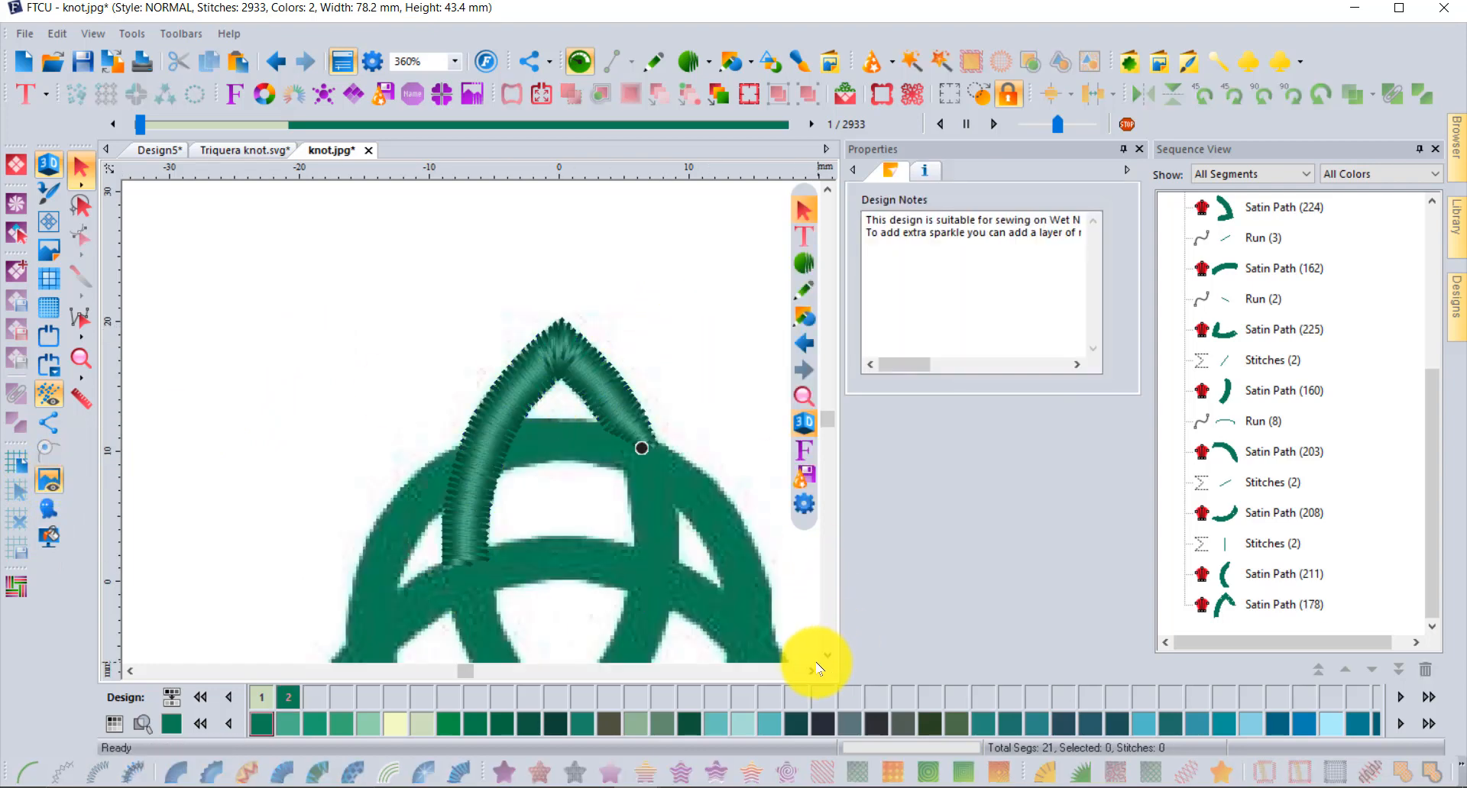
Move the satin path's exit point to the outer corner of its lower left end
scroll(829, 659, "down", 3)
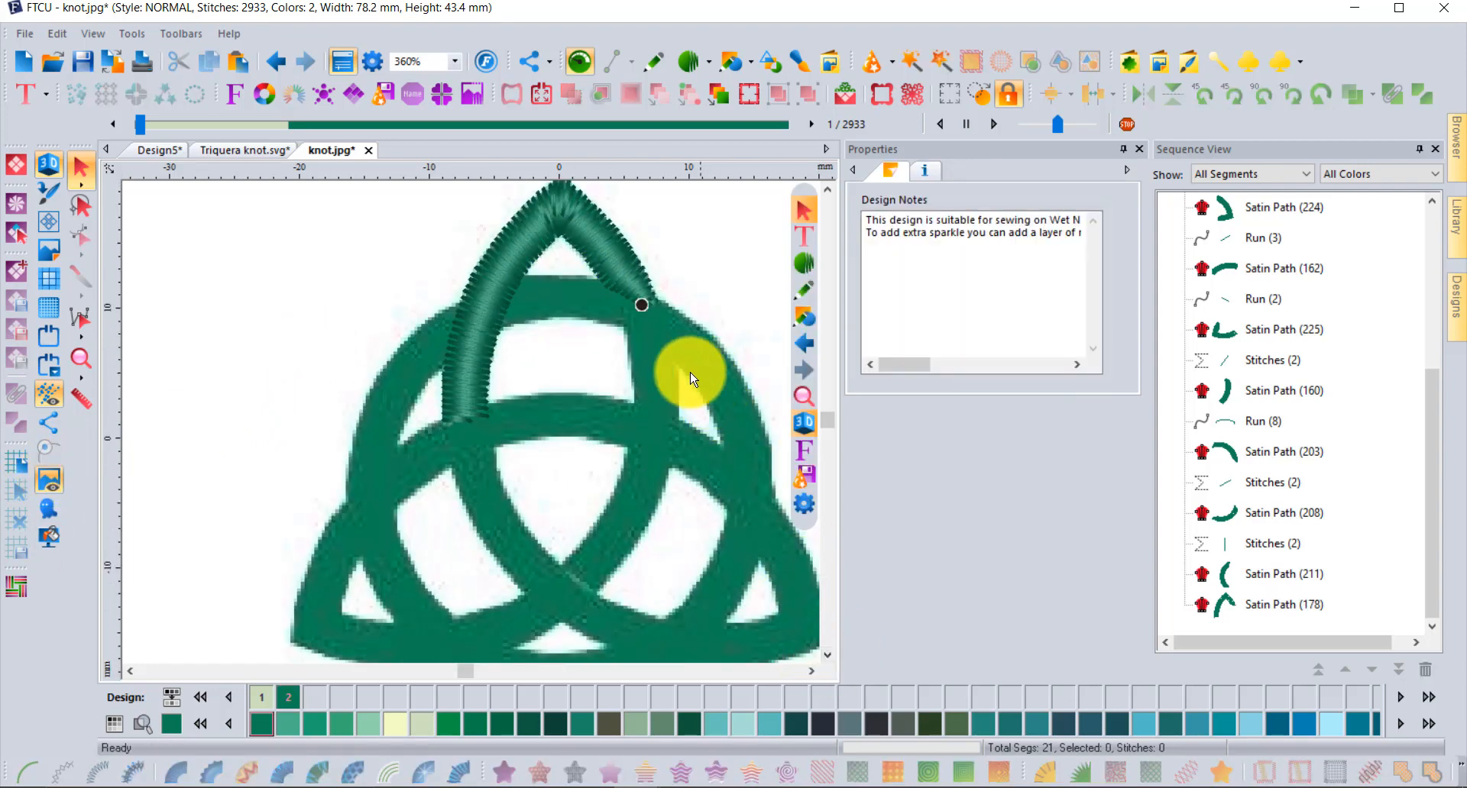
left_click(642, 306)
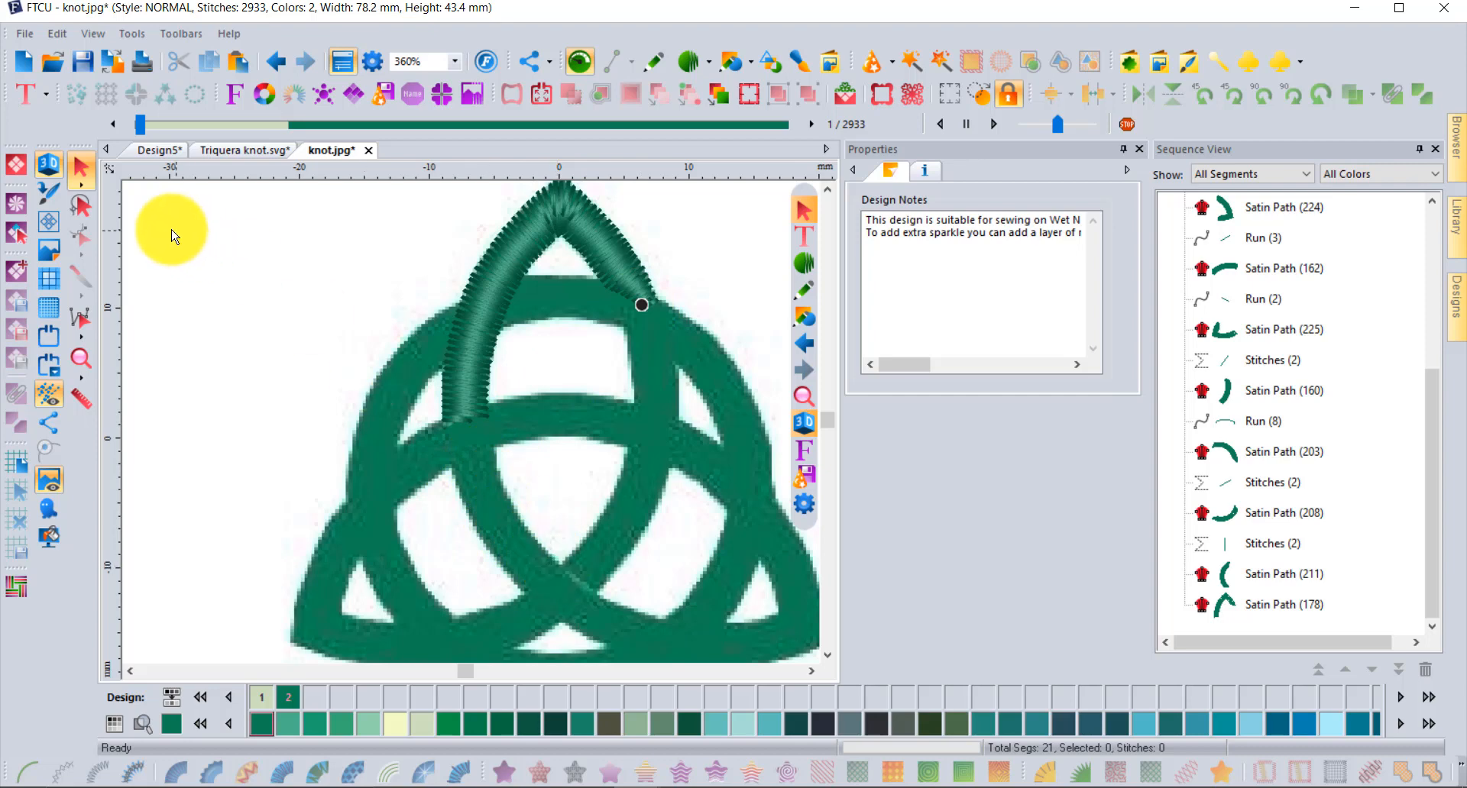
left_click(572, 247)
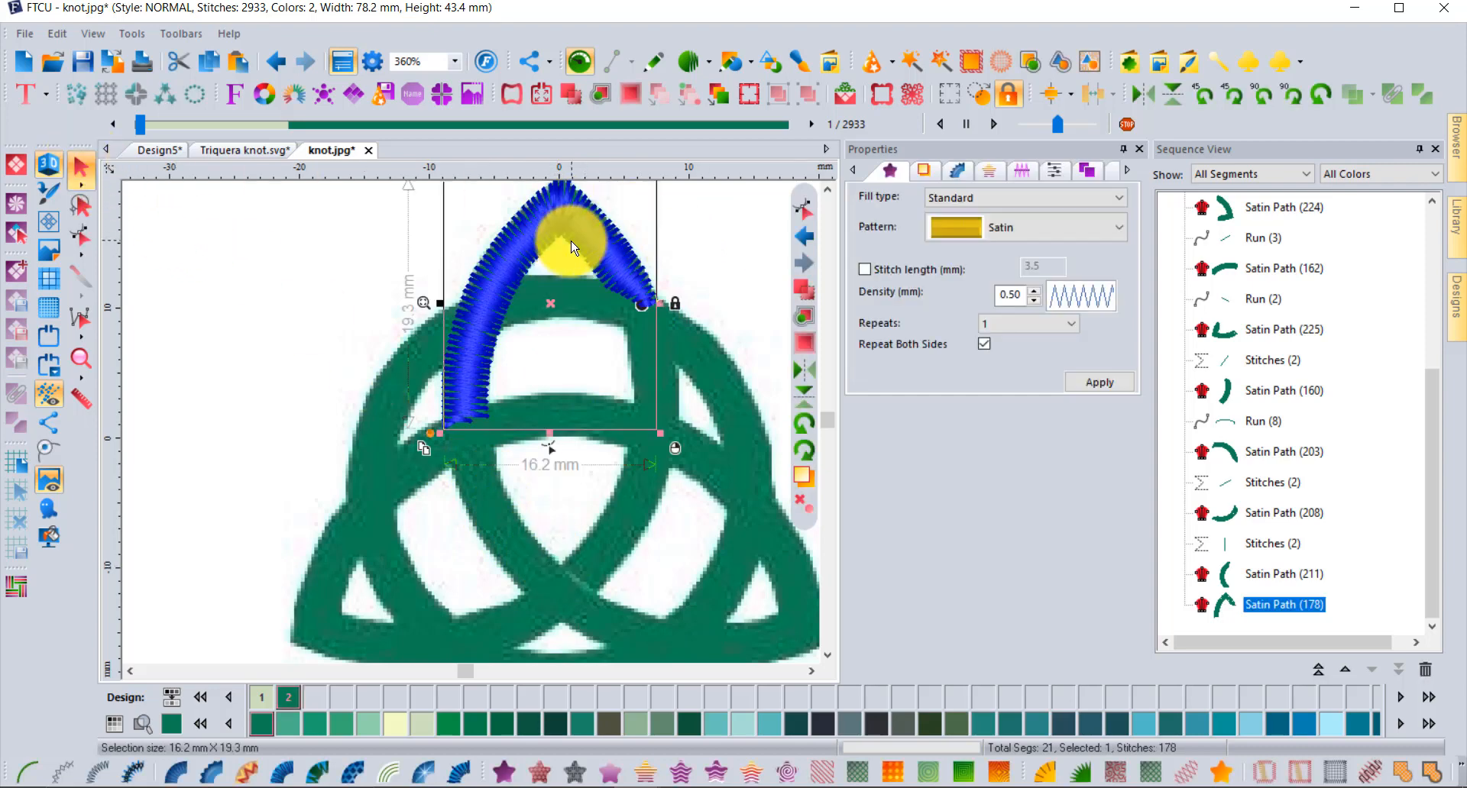
left_click(80, 245)
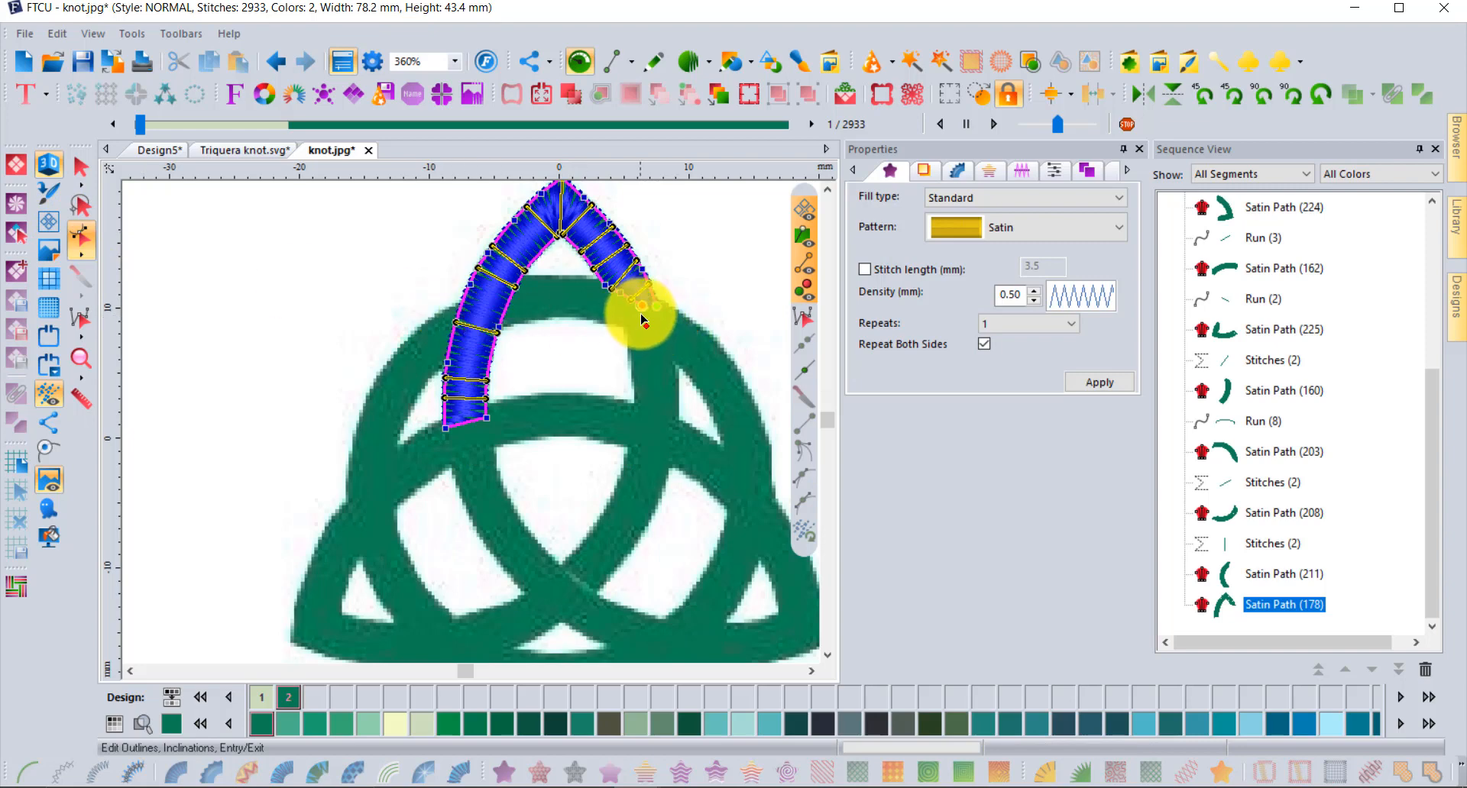
mouse_move(461, 449)
left_mouse_down()
mouse_move(440, 464)
mouse_move(454, 480)
left_mouse_up()
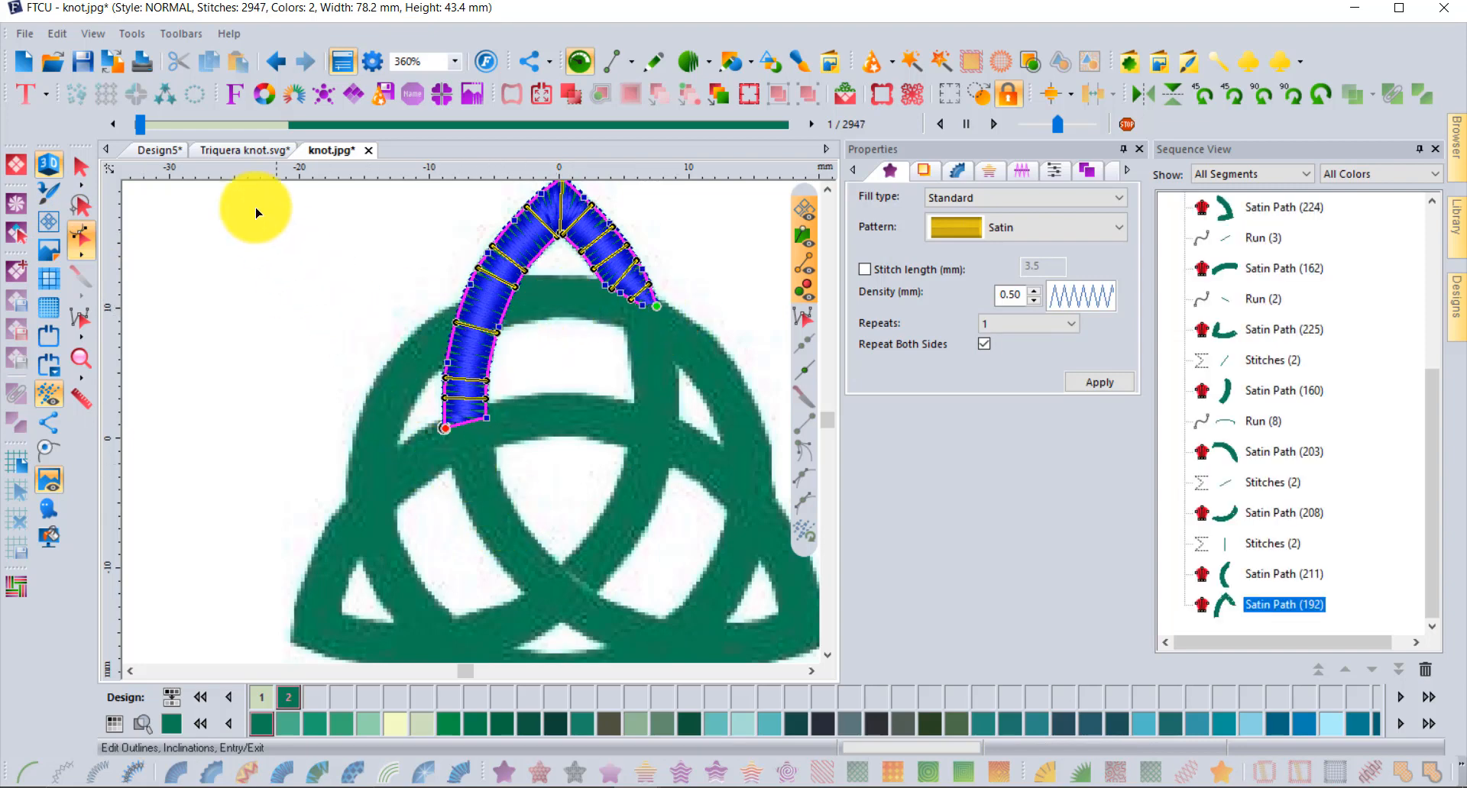
left_click(81, 169)
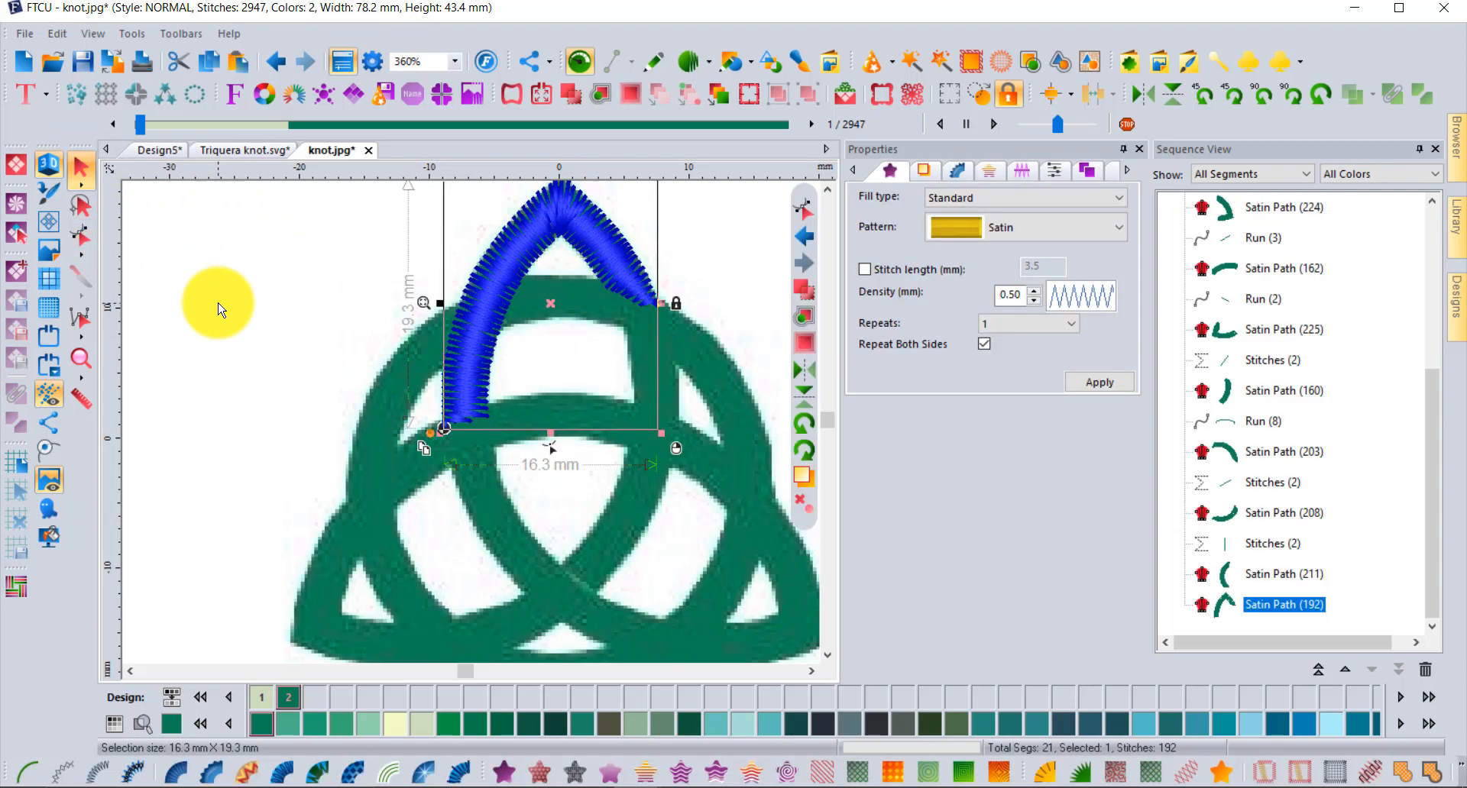
left_click(217, 307)
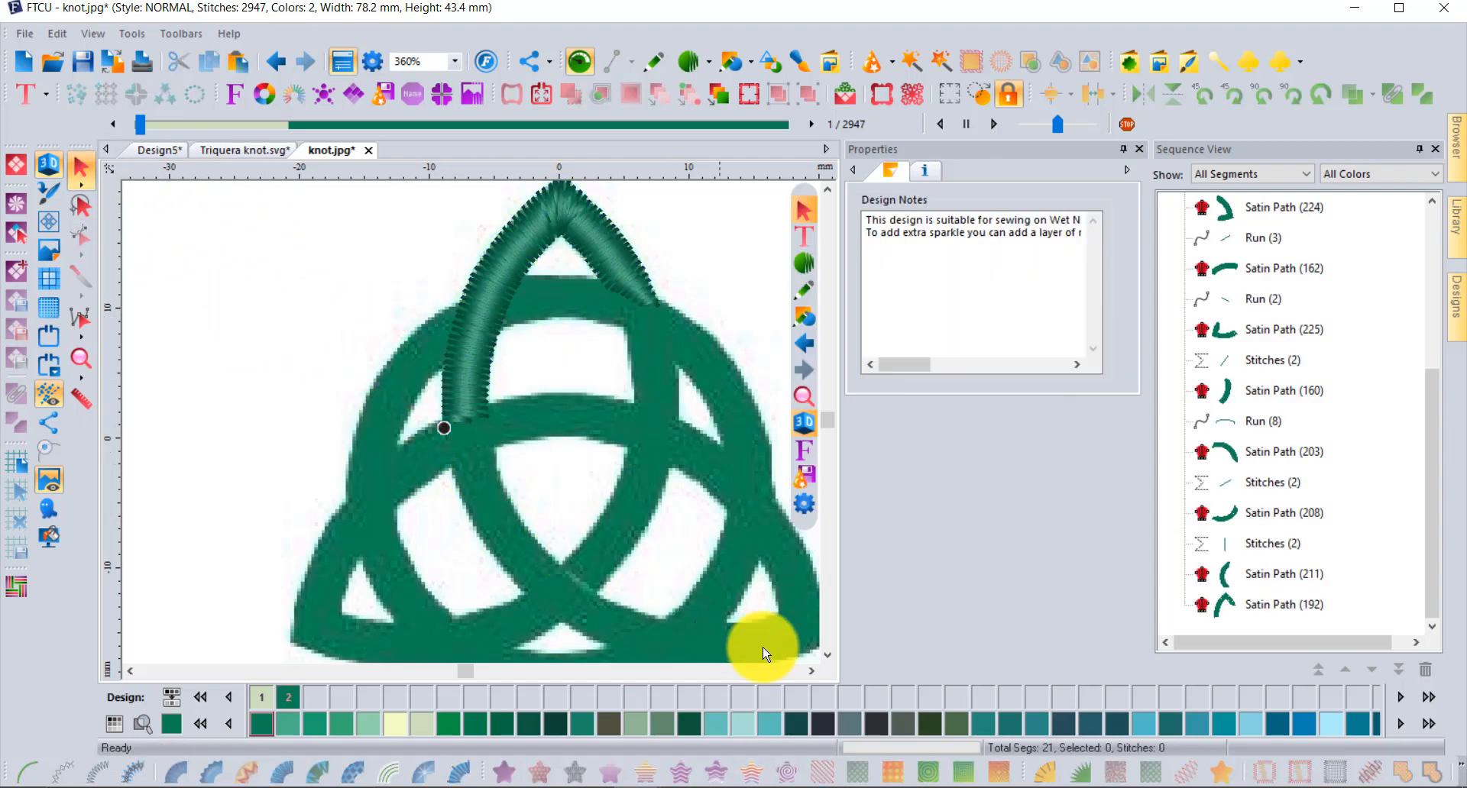
Start a new artwork path just below the satin's lower end and trace the band's outer edge down to the lower right crossing
scroll(835, 666, "down", 1)
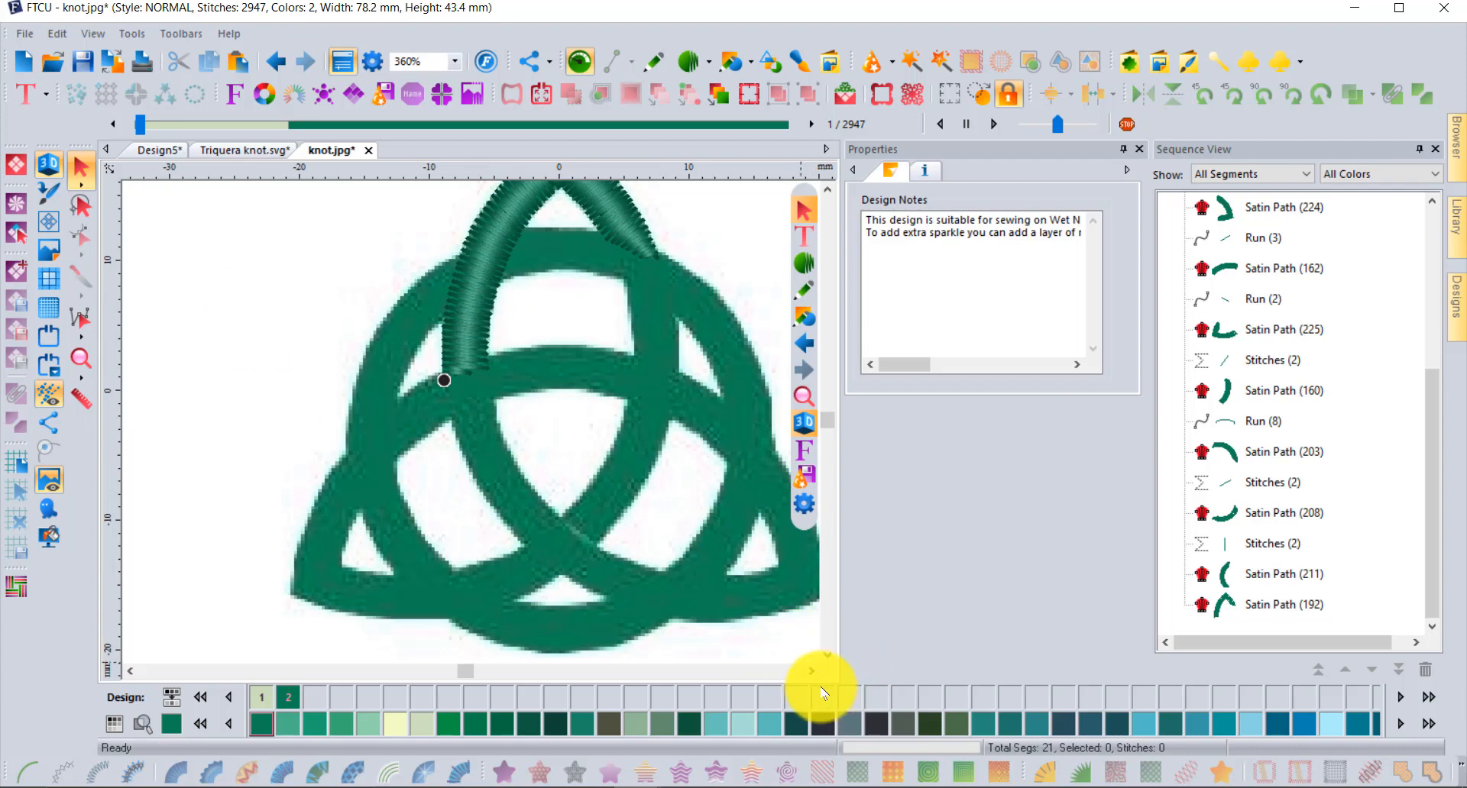
left_click(813, 674)
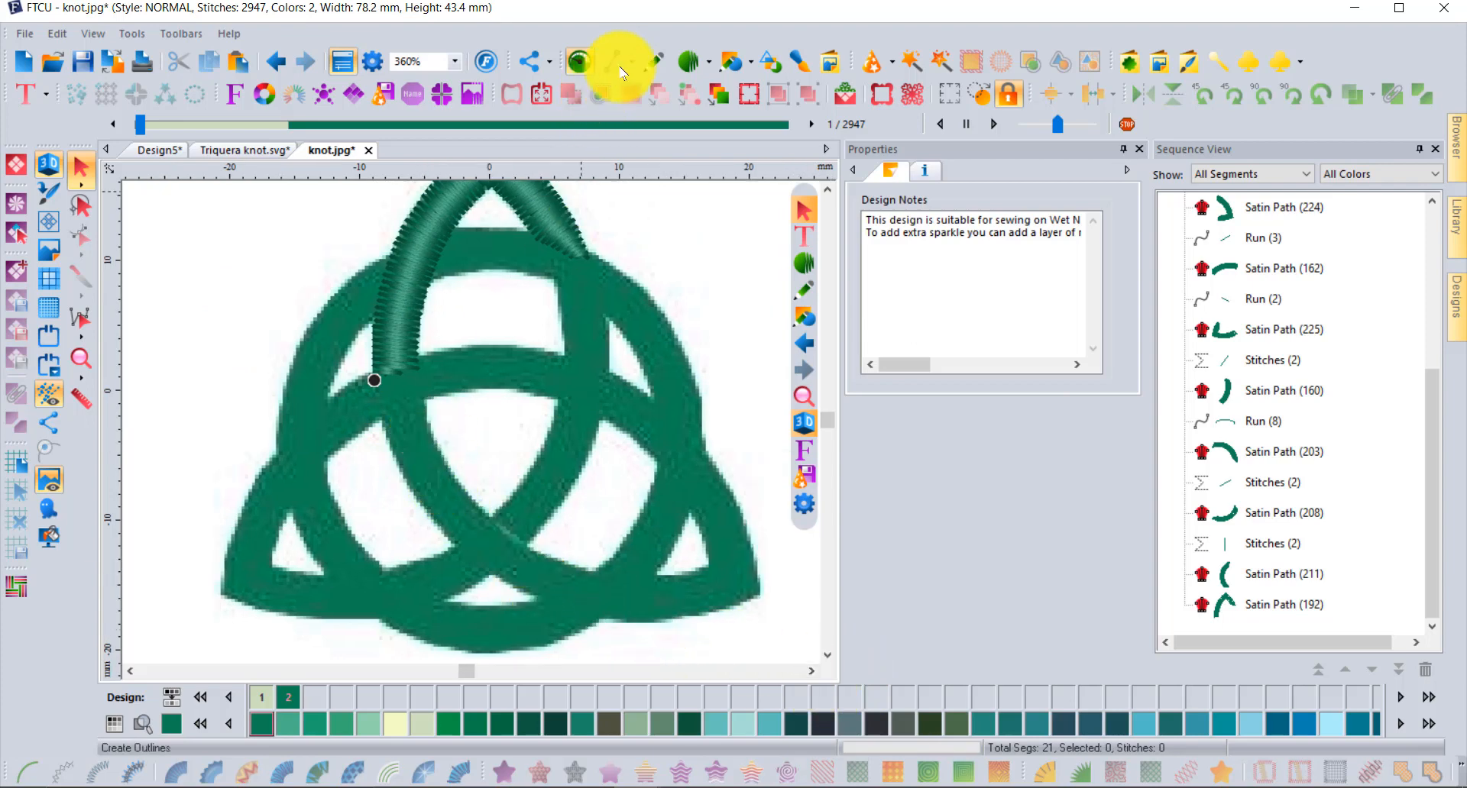
left_click(653, 61)
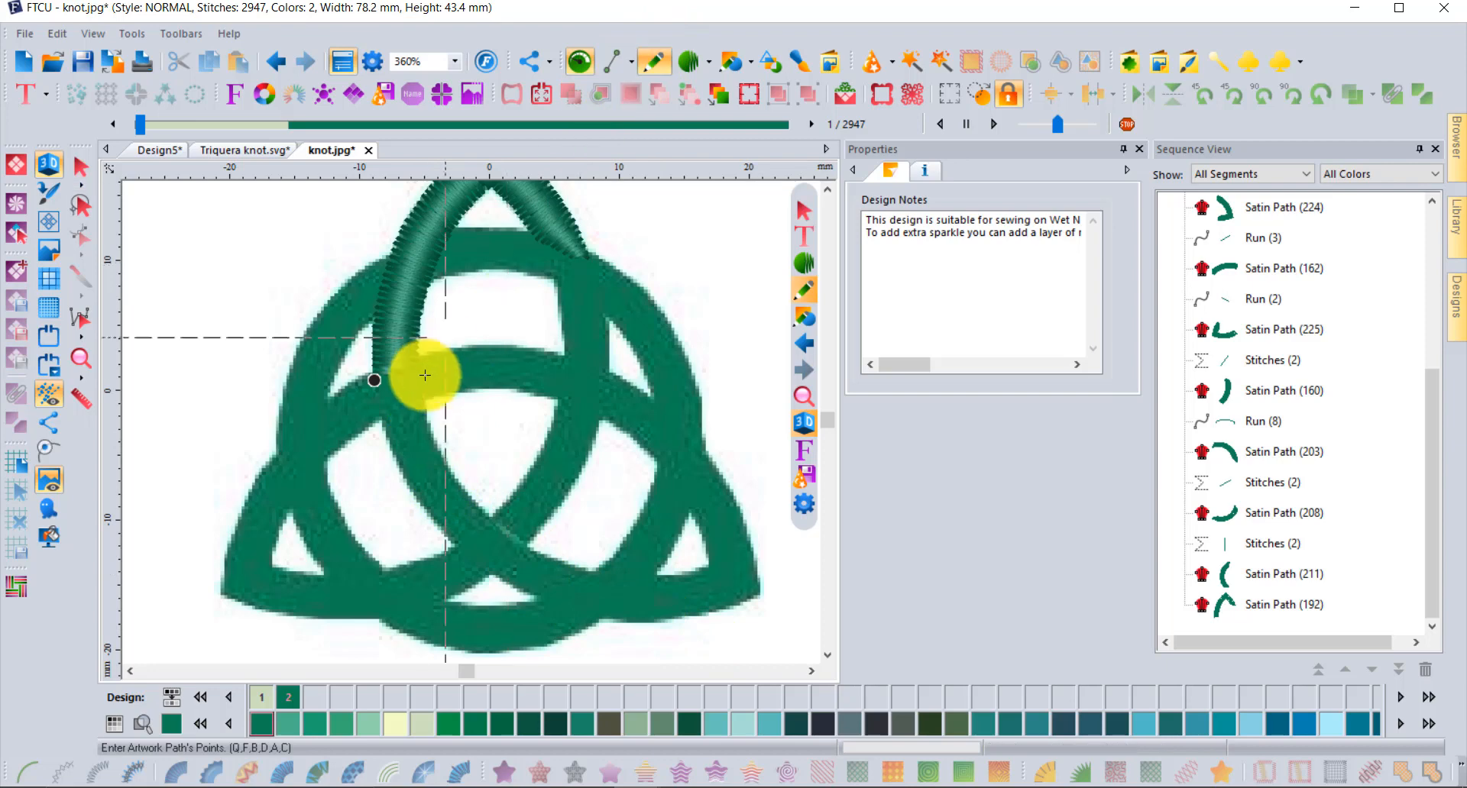
left_click(379, 409)
left_click(405, 480)
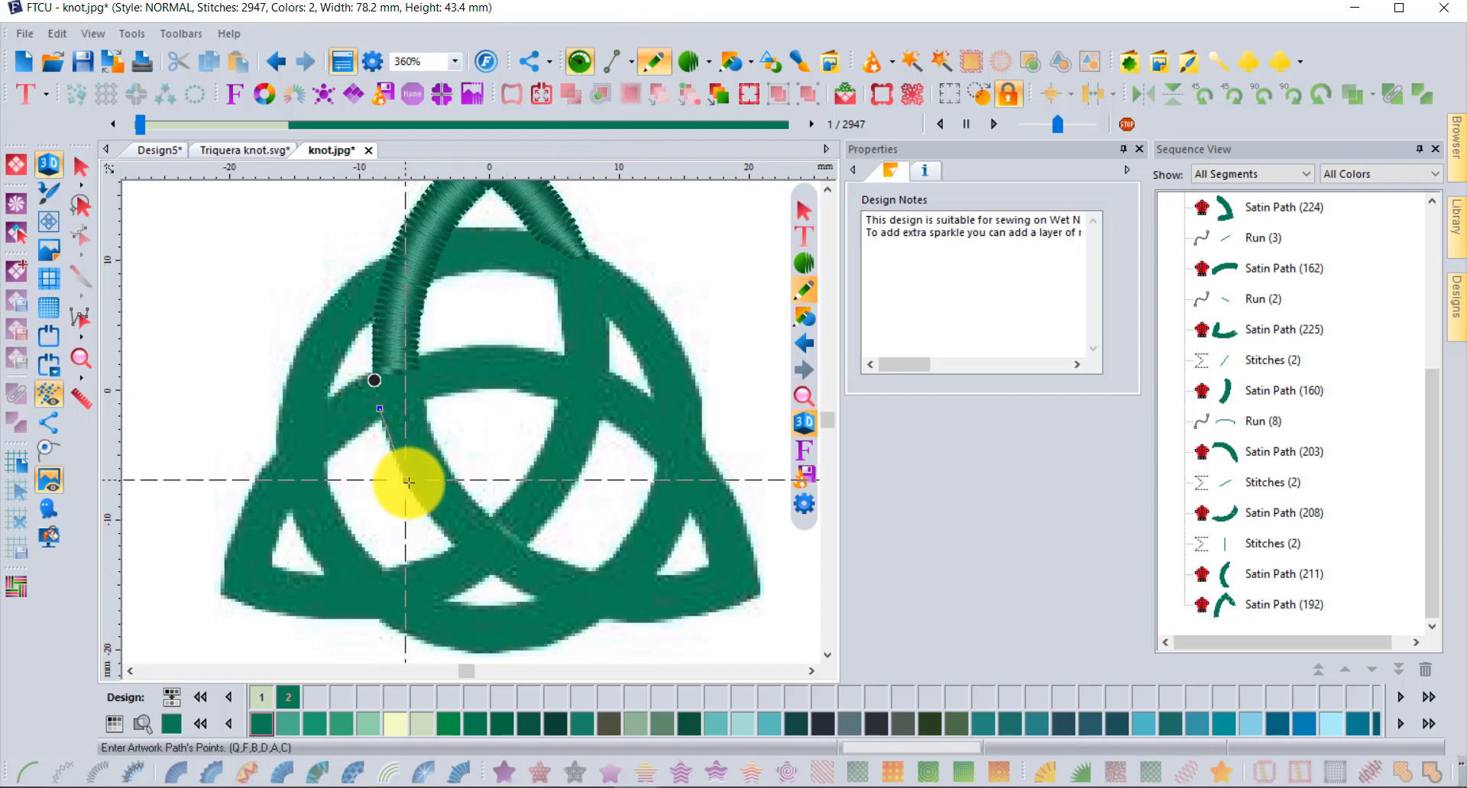
left_click(466, 551)
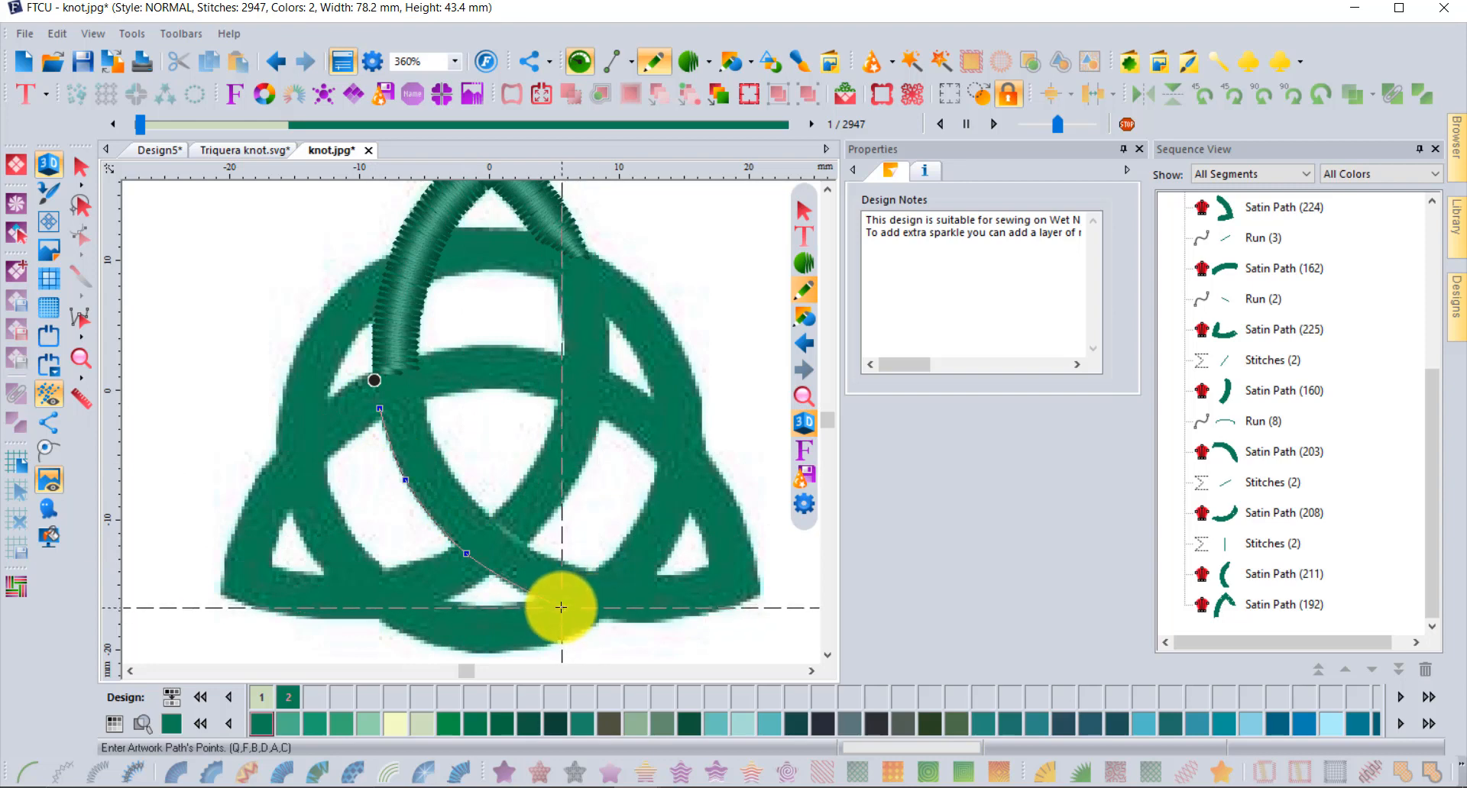
left_click(560, 607)
Carry the new path across the band's lower end, trace the inner edge back up toward the satin, and finish it
left_click(597, 577)
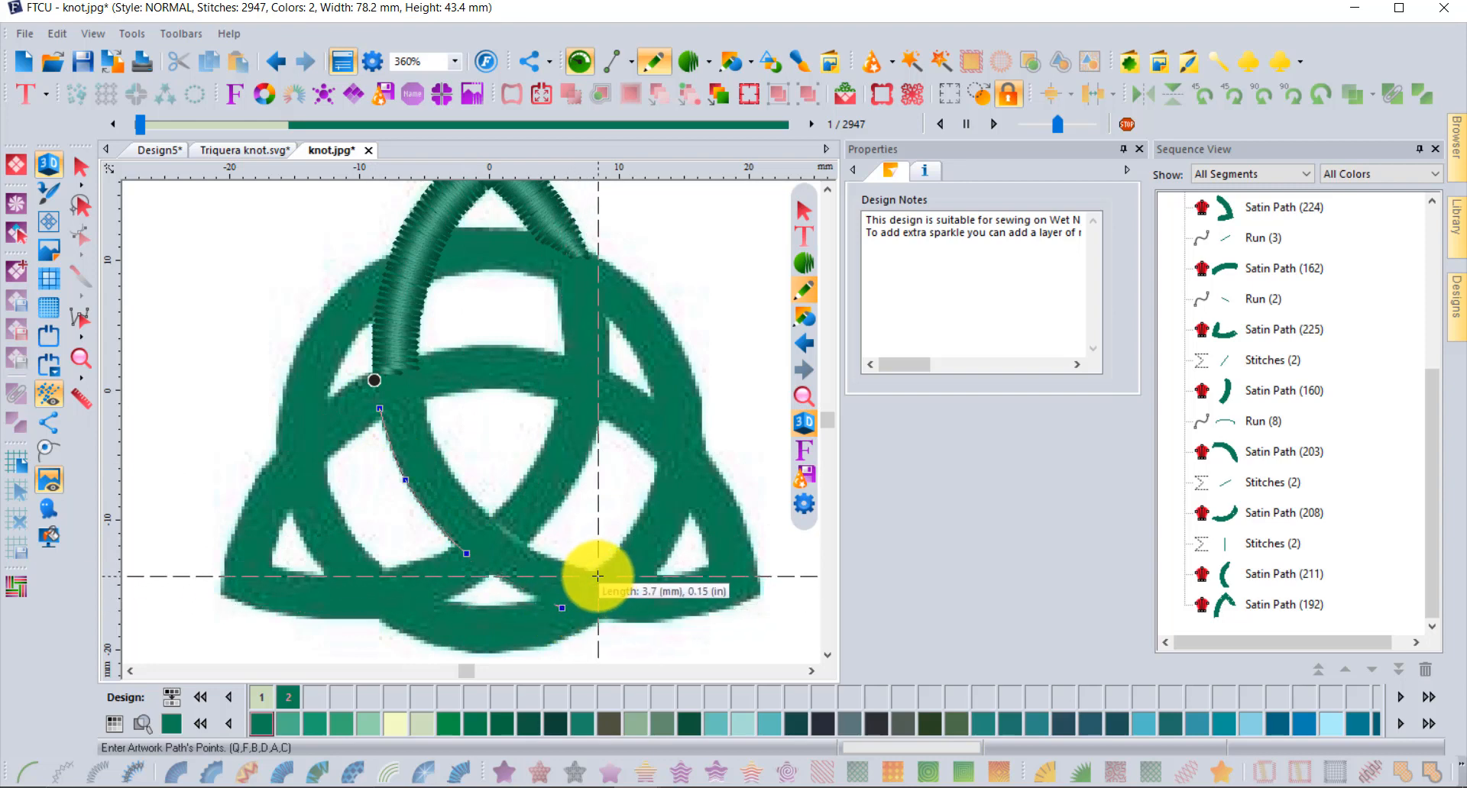
left_click(526, 546)
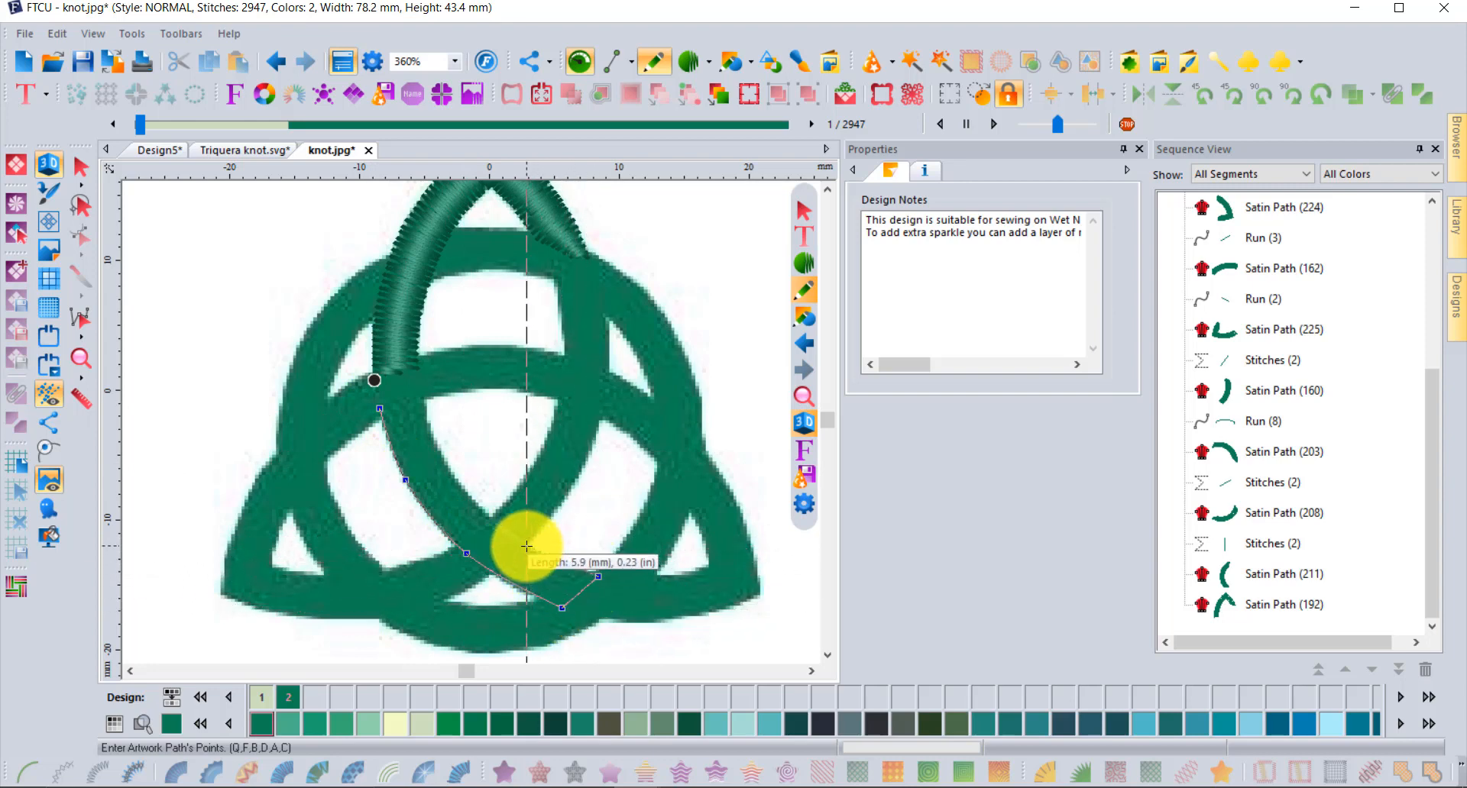
left_click(460, 489)
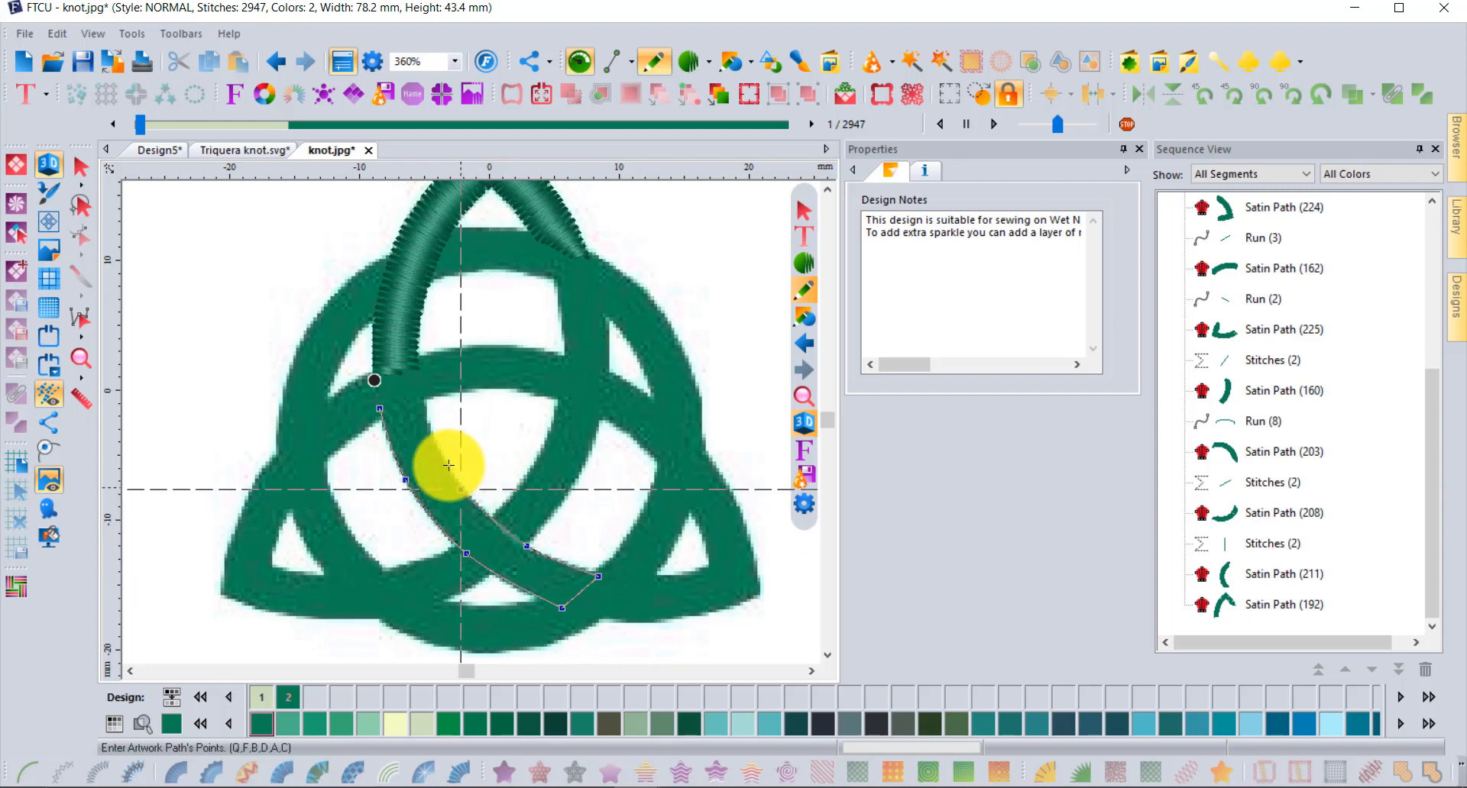
left_click(428, 428)
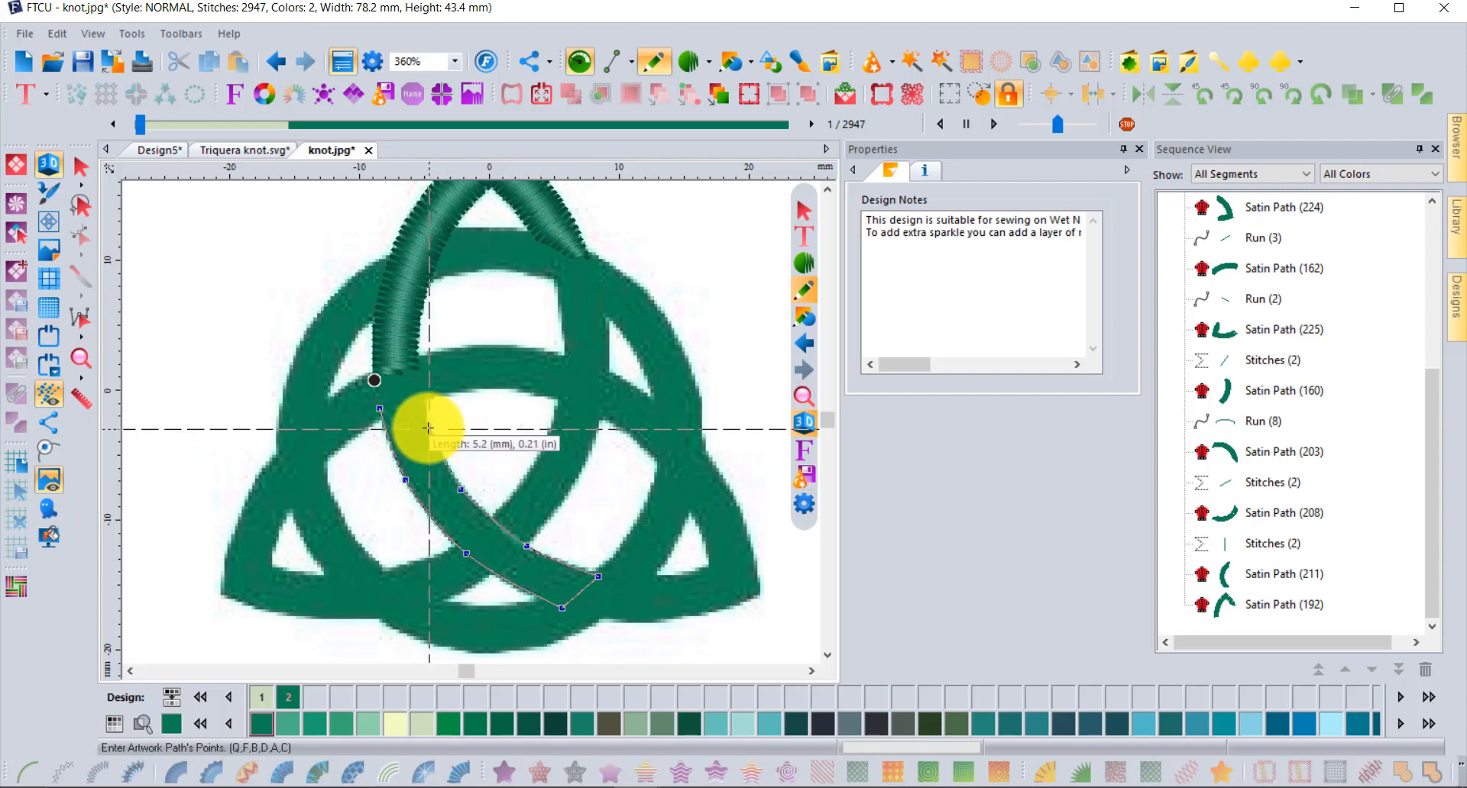
right_click(420, 386)
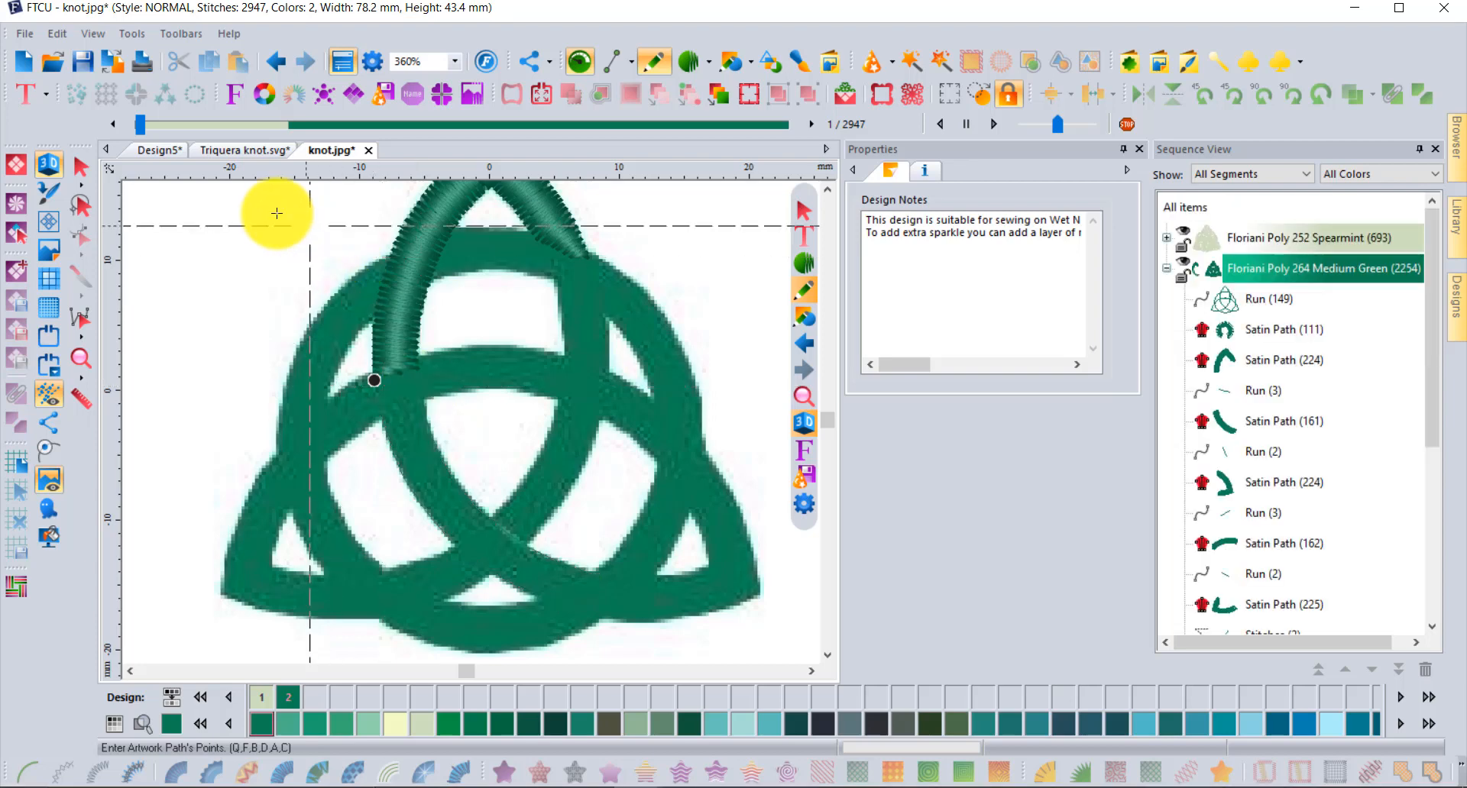
Convert the traced lower band artwork to a satin path and add an inclination line across the band near each end
left_click(80, 168)
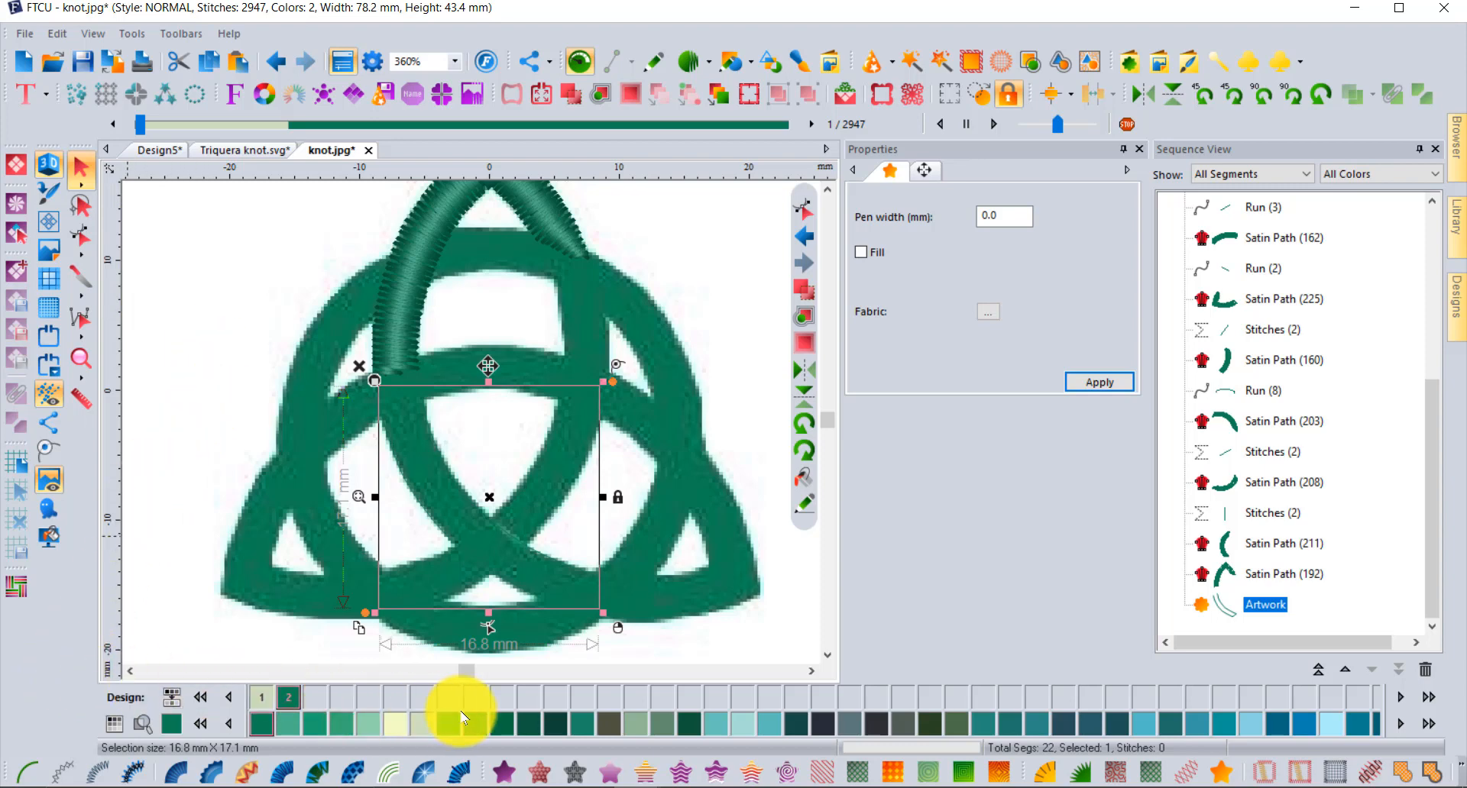
left_click(173, 776)
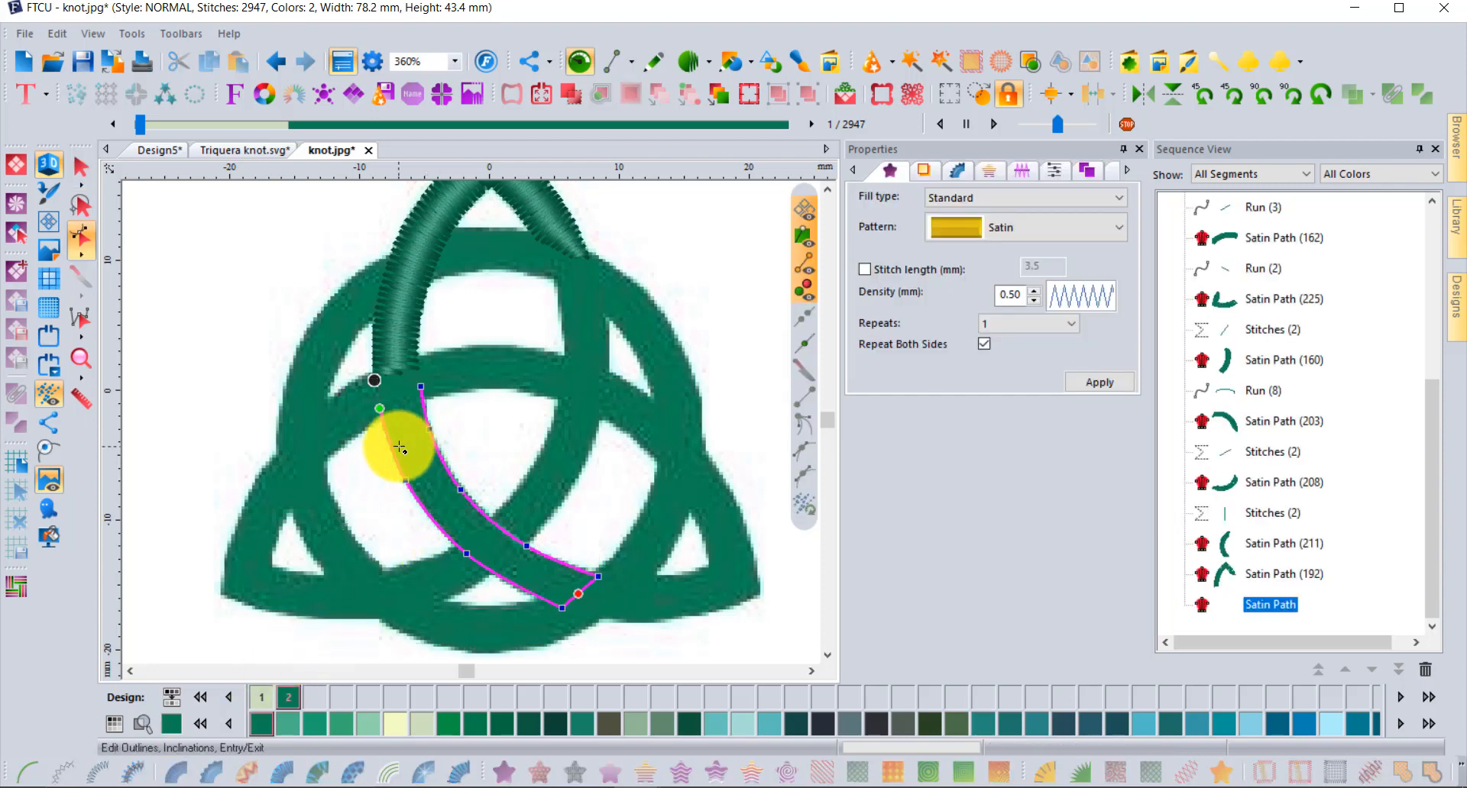
left_click_drag(389, 428, 432, 408)
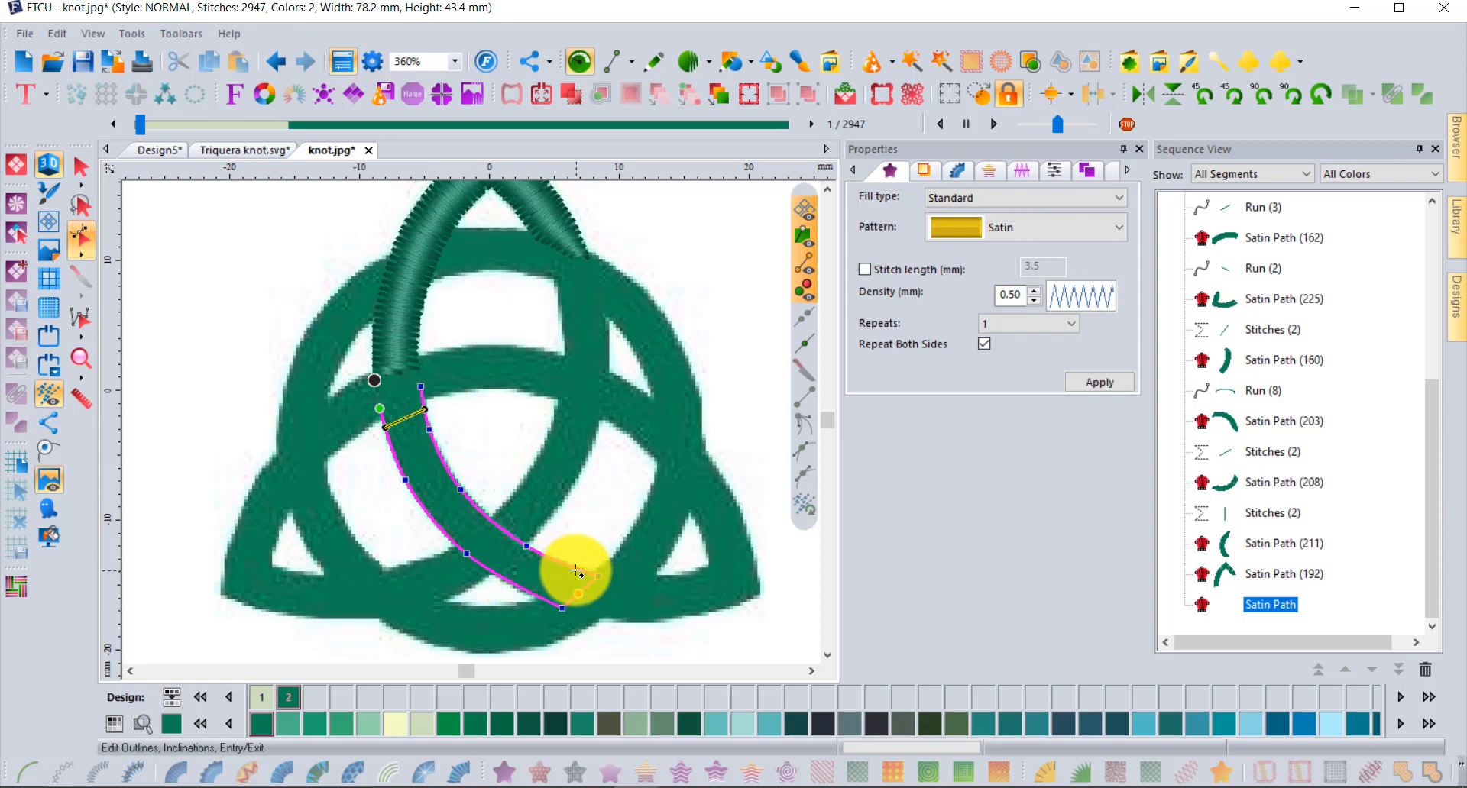
left_click_drag(580, 571, 545, 601)
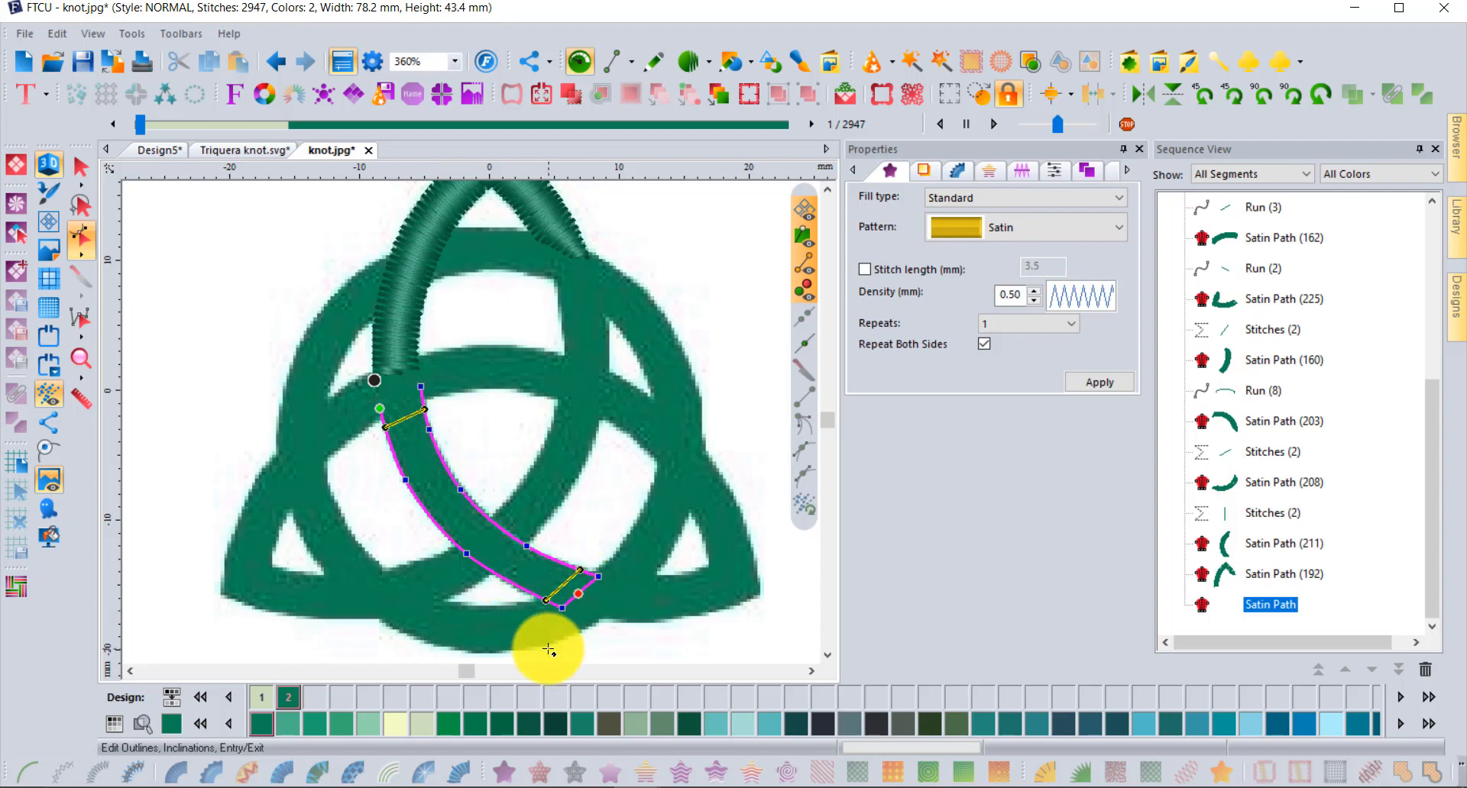
Move the satin path's exit point to the inner corner of its lower right end, generate the stitches, and deselect the path
scroll(548, 649, "down", 3)
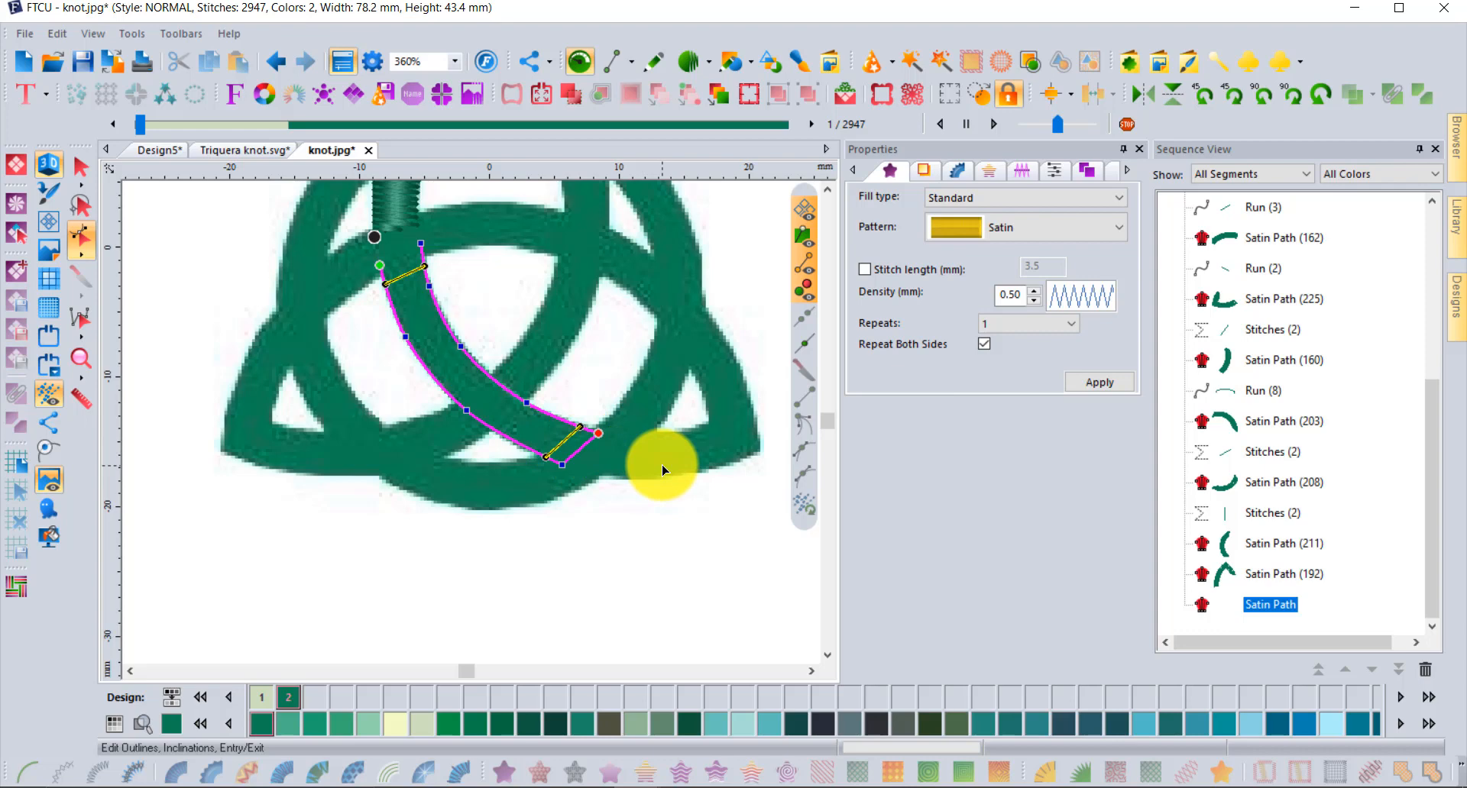
right_click(618, 358)
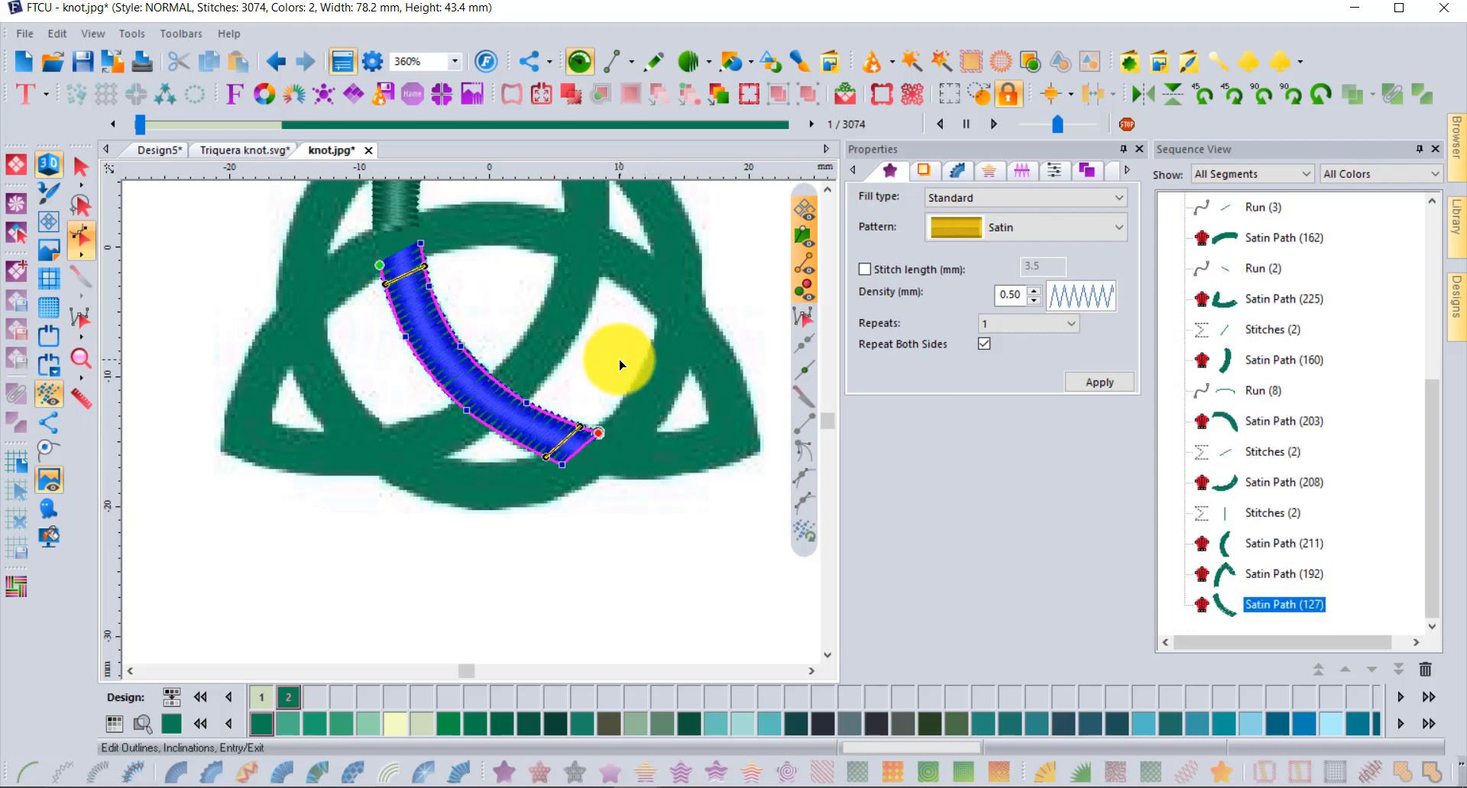
left_click(80, 167)
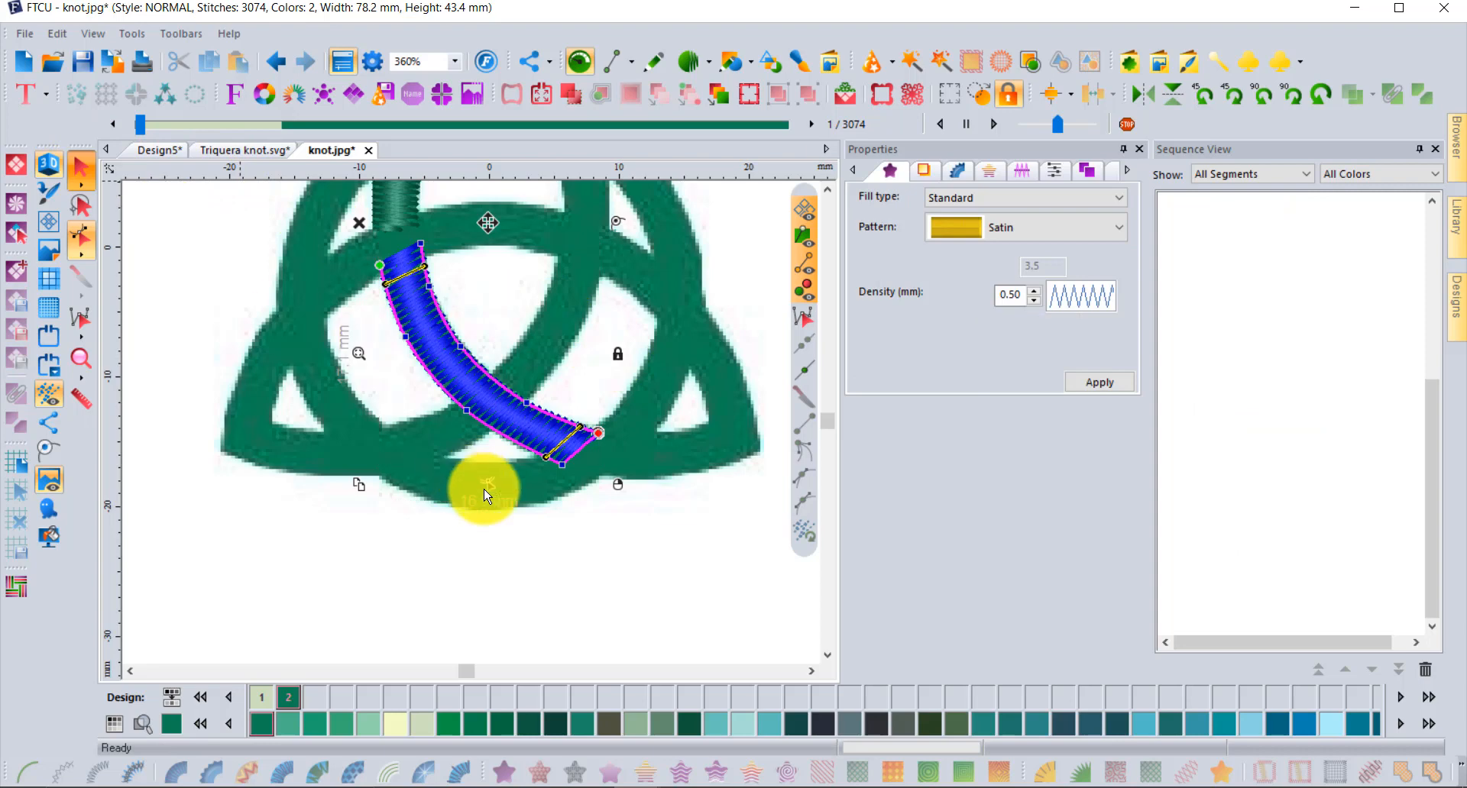
left_click(582, 614)
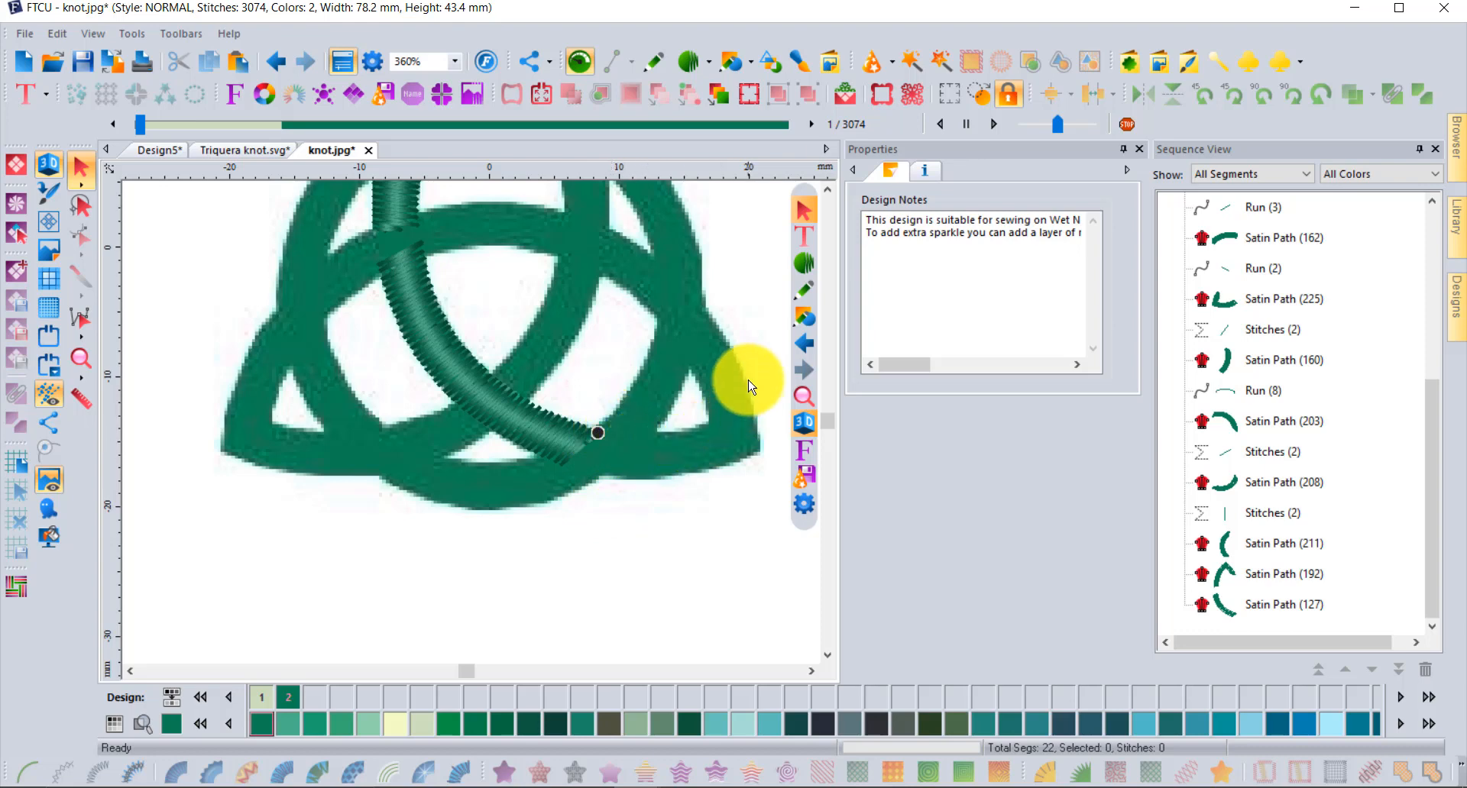
Compare the partly stitched knot with the finished lace sample, examining the sample's hanging ring and the band crossing at the satin's lower end
left_click(779, 672)
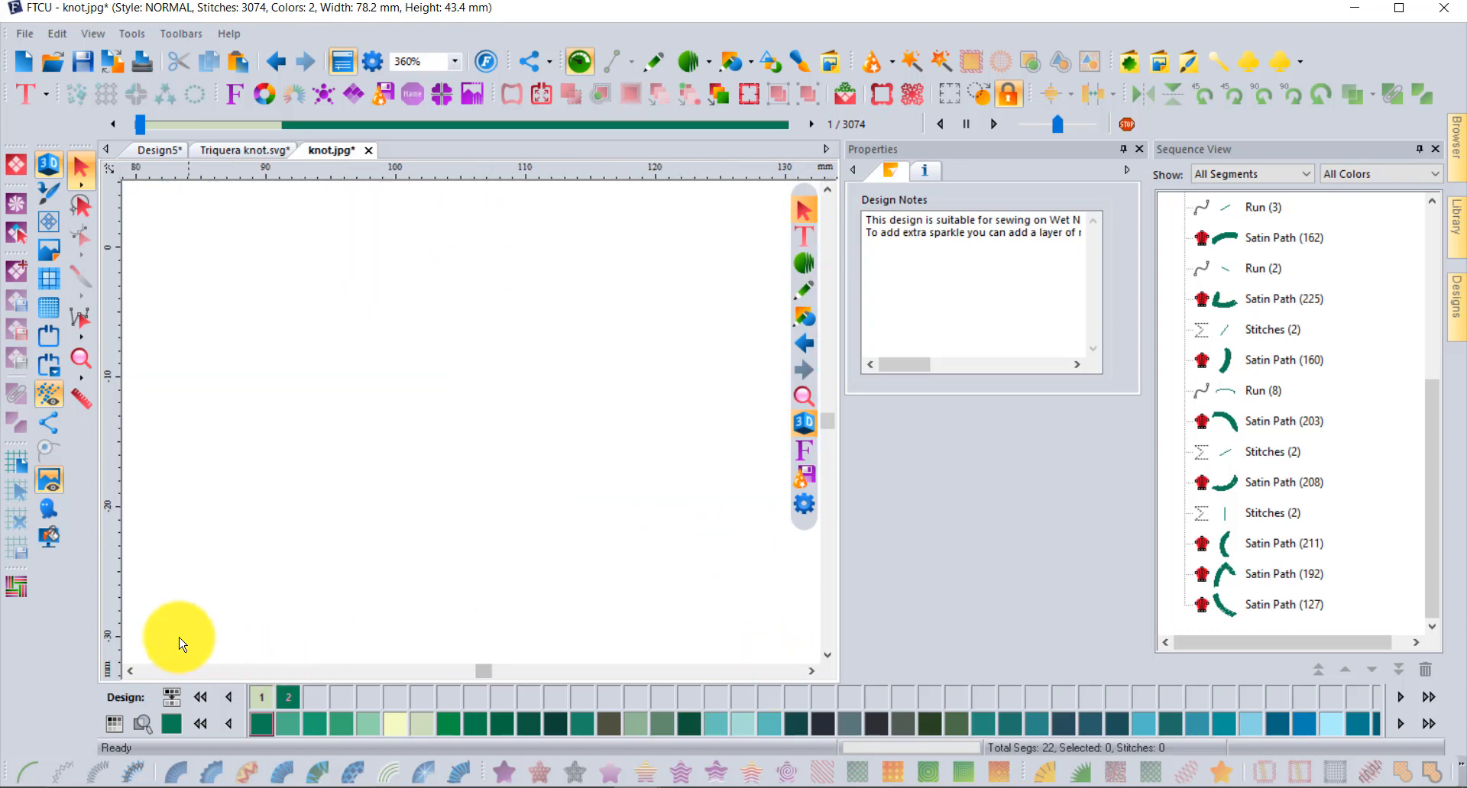
left_click(89, 367)
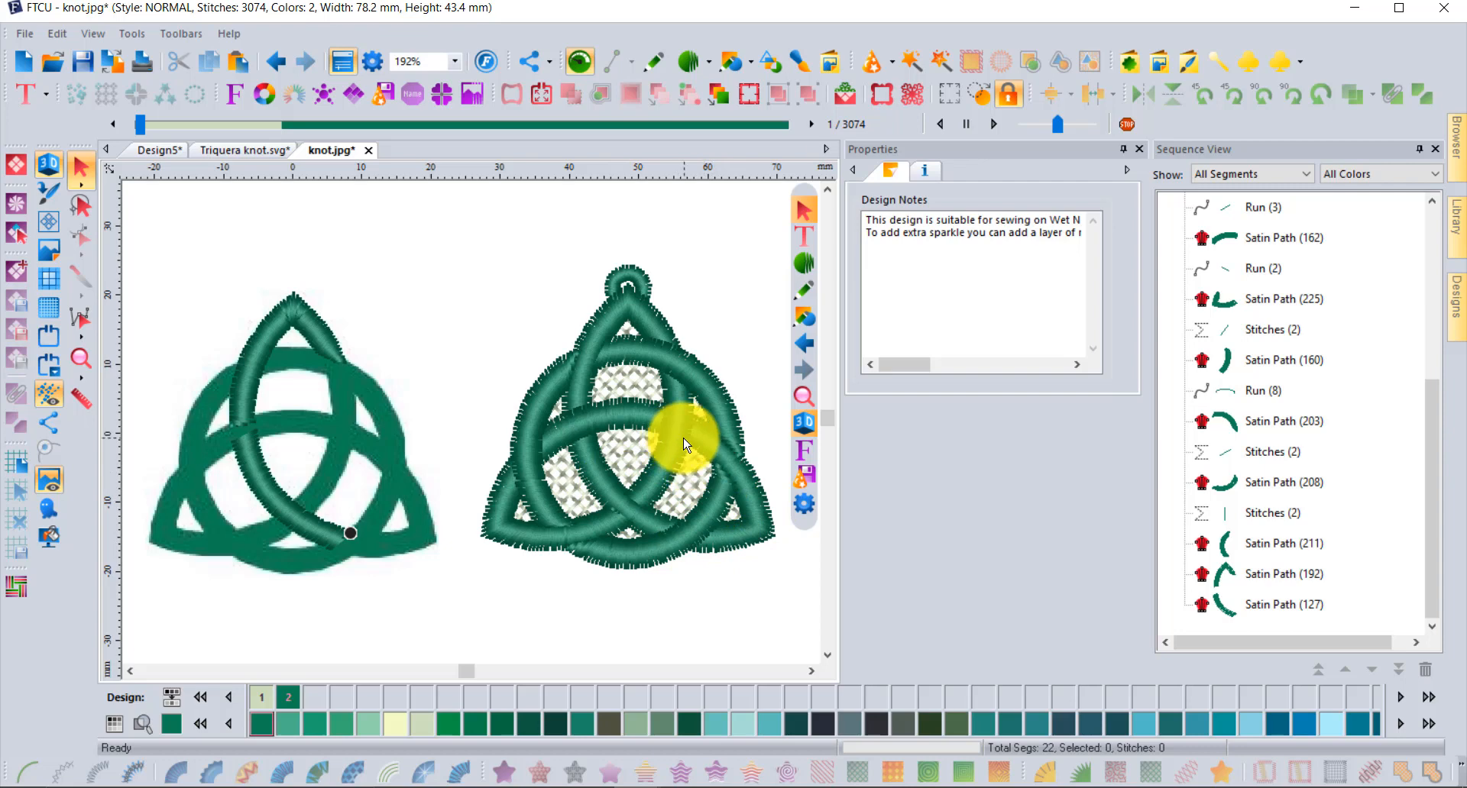
scroll(364, 526, "up", 2)
scroll(364, 525, "down", 2)
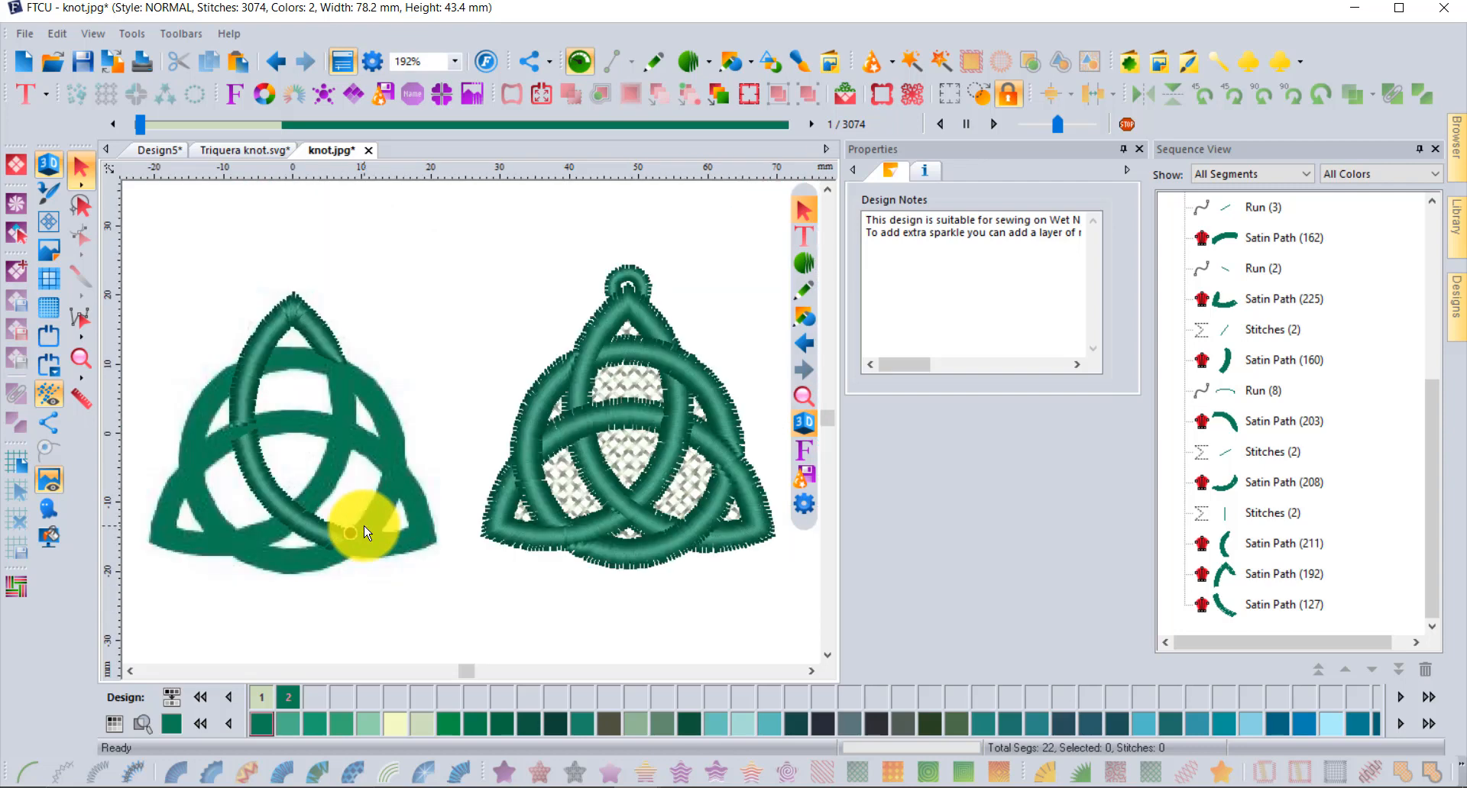
scroll(284, 556, "up", 1)
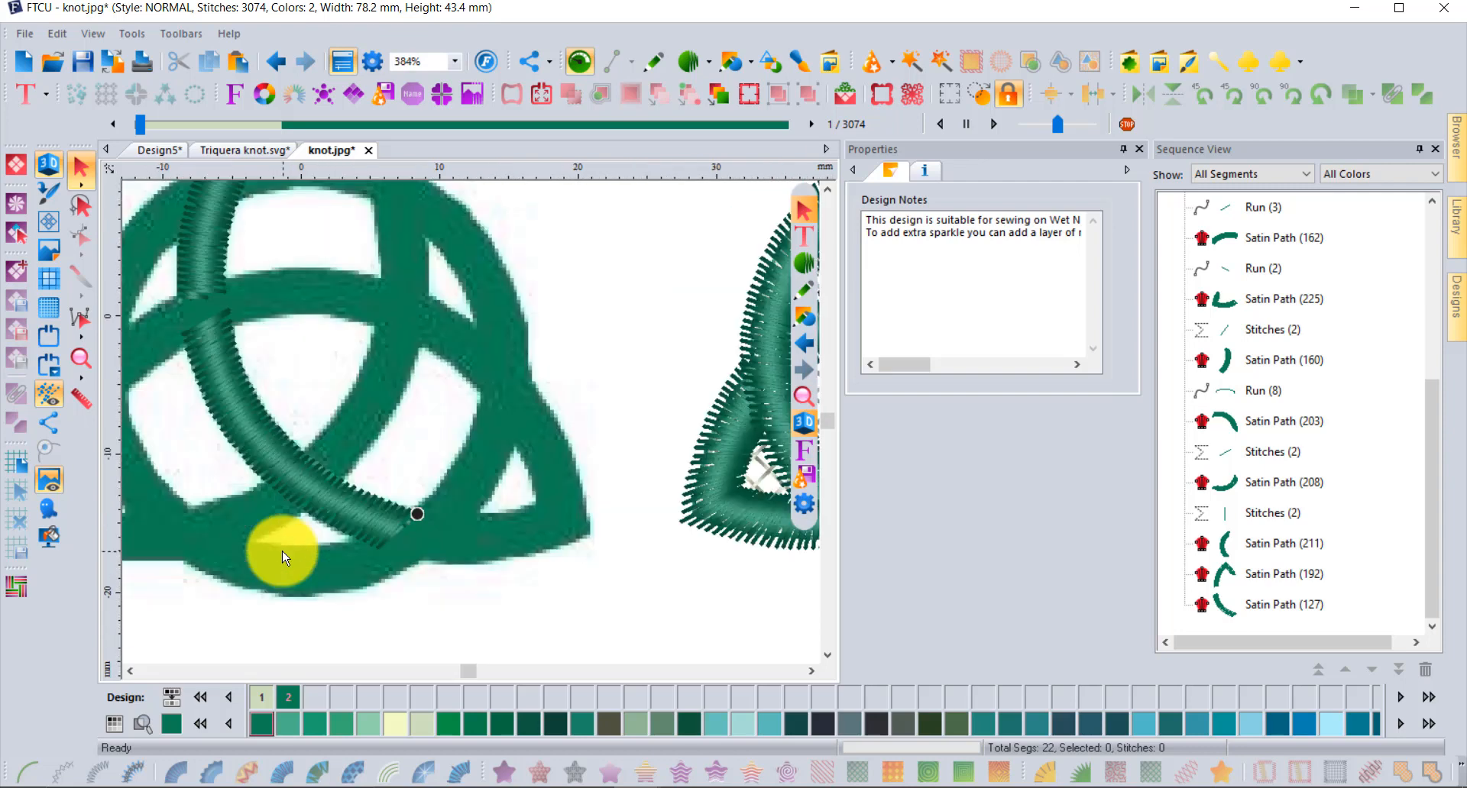
scroll(285, 556, "down", 1)
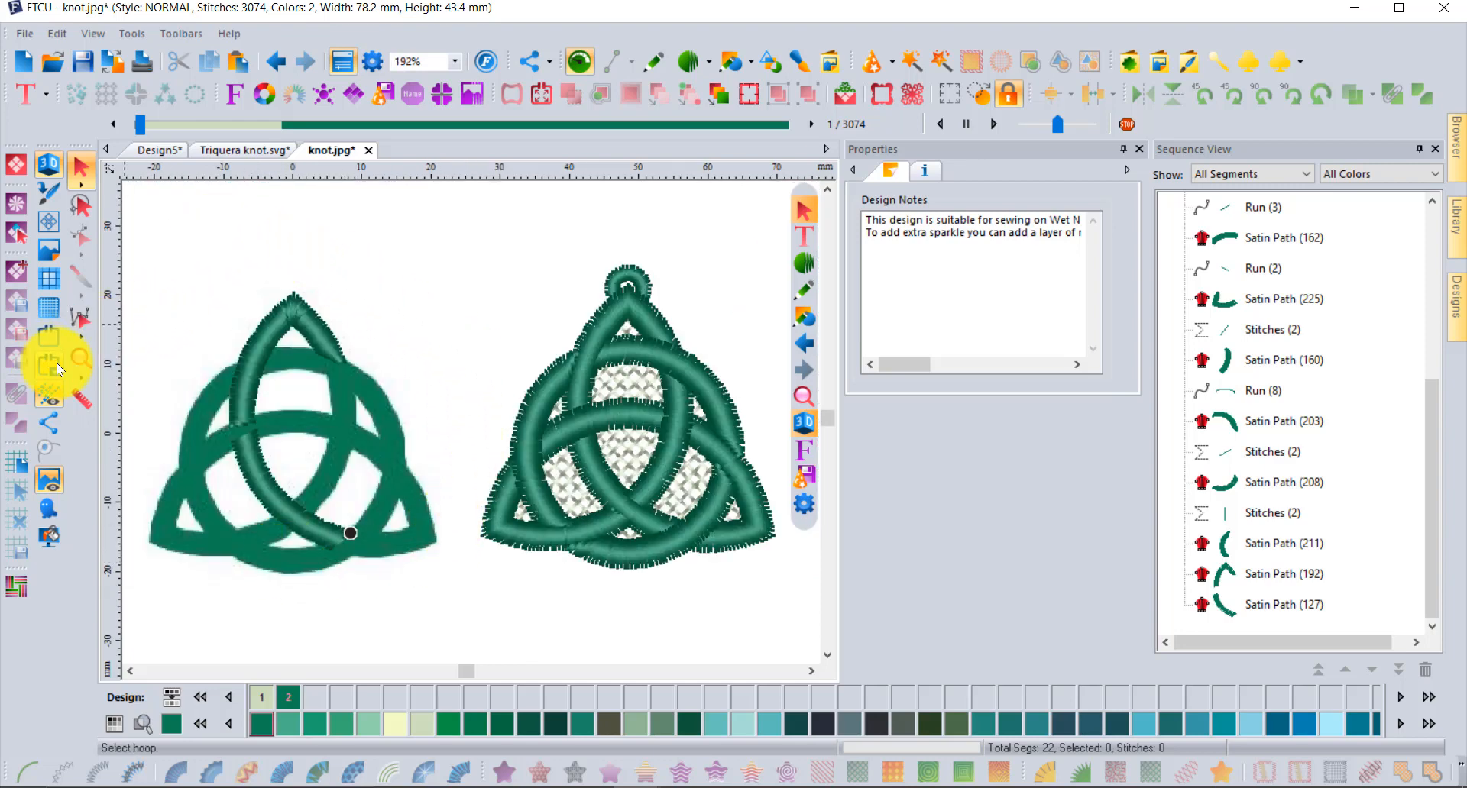
left_click(80, 358)
left_click(341, 498)
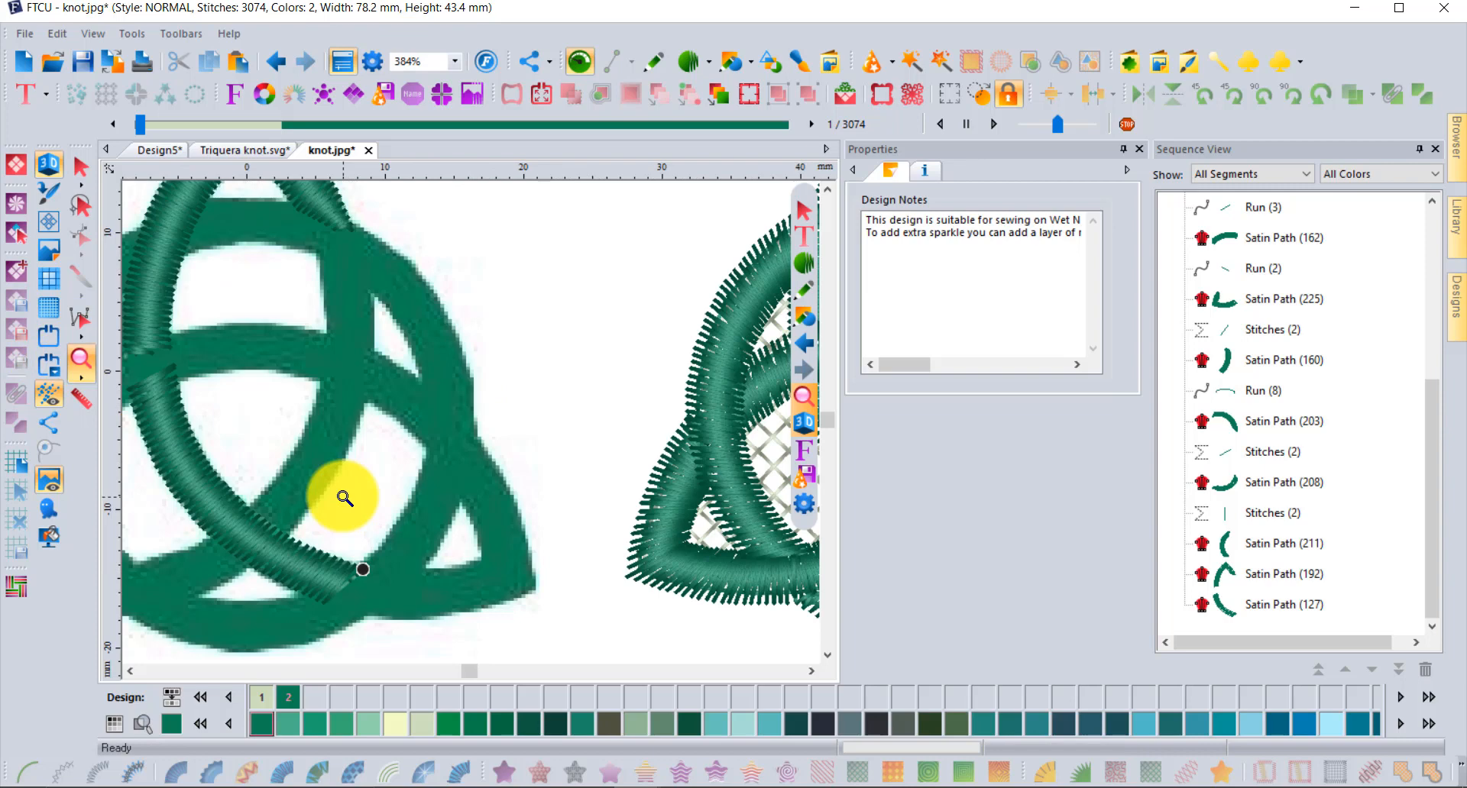
left_click(82, 168)
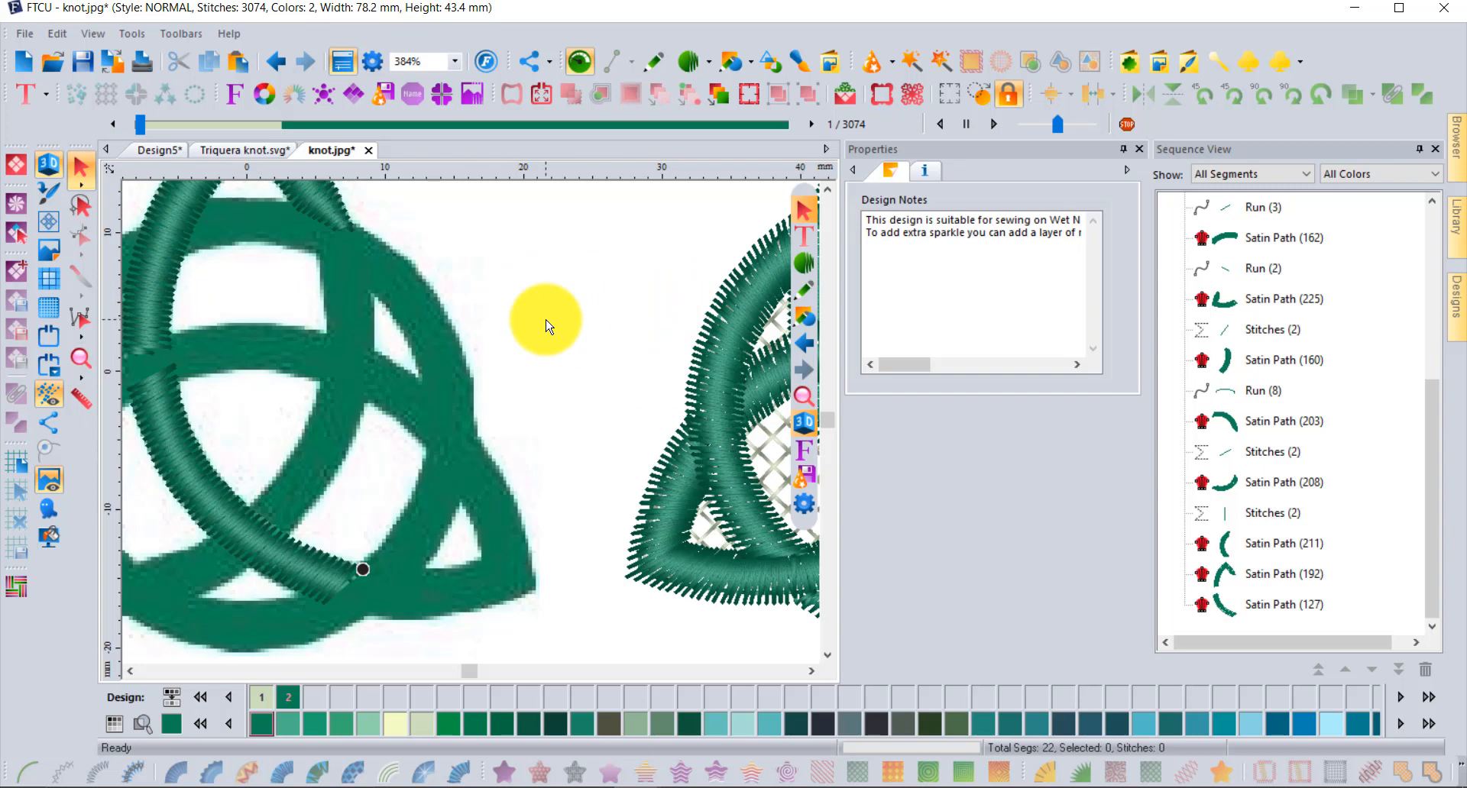
scroll(545, 326, "down", 1)
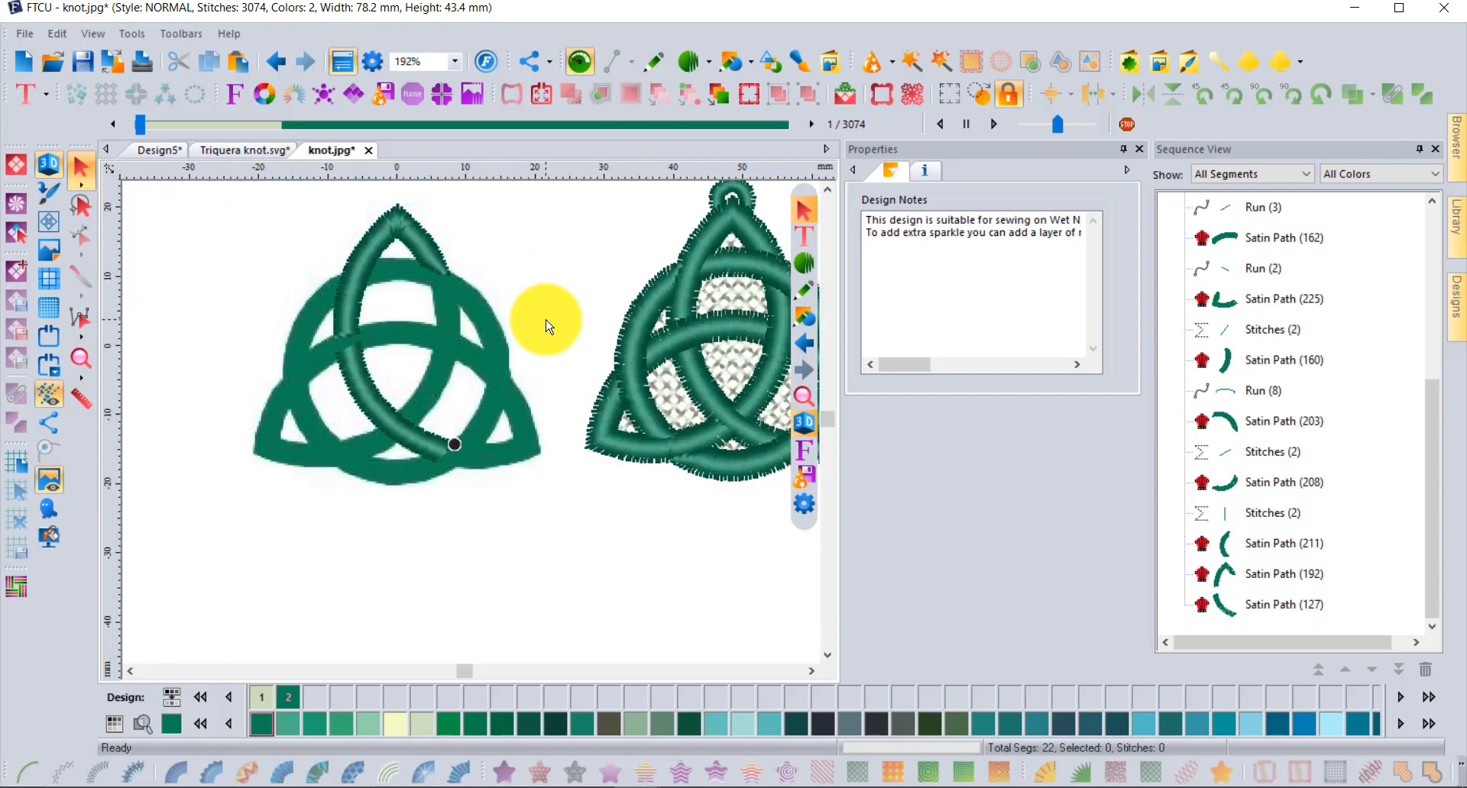
scroll(545, 326, "down", 2)
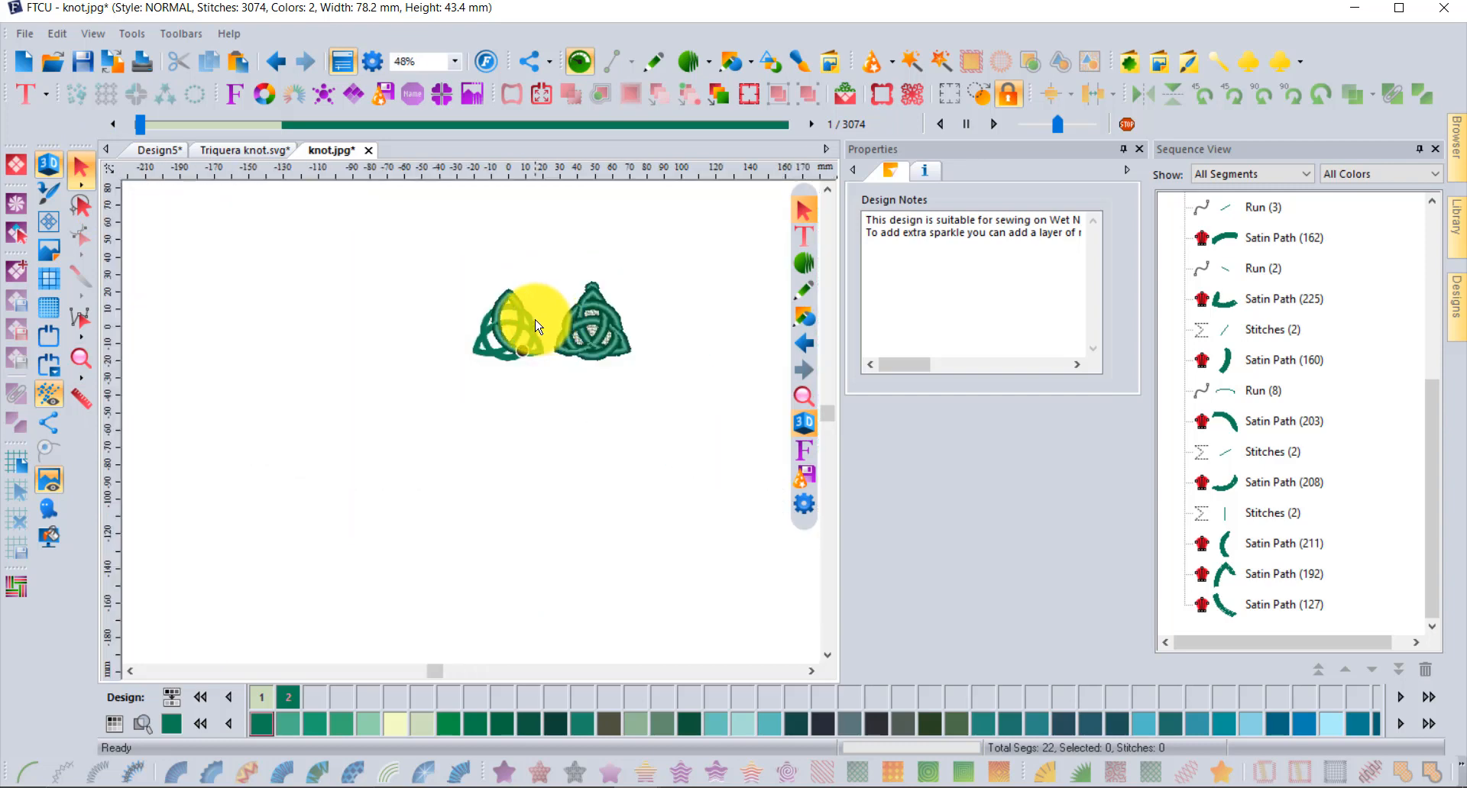
scroll(514, 318, "up", 2)
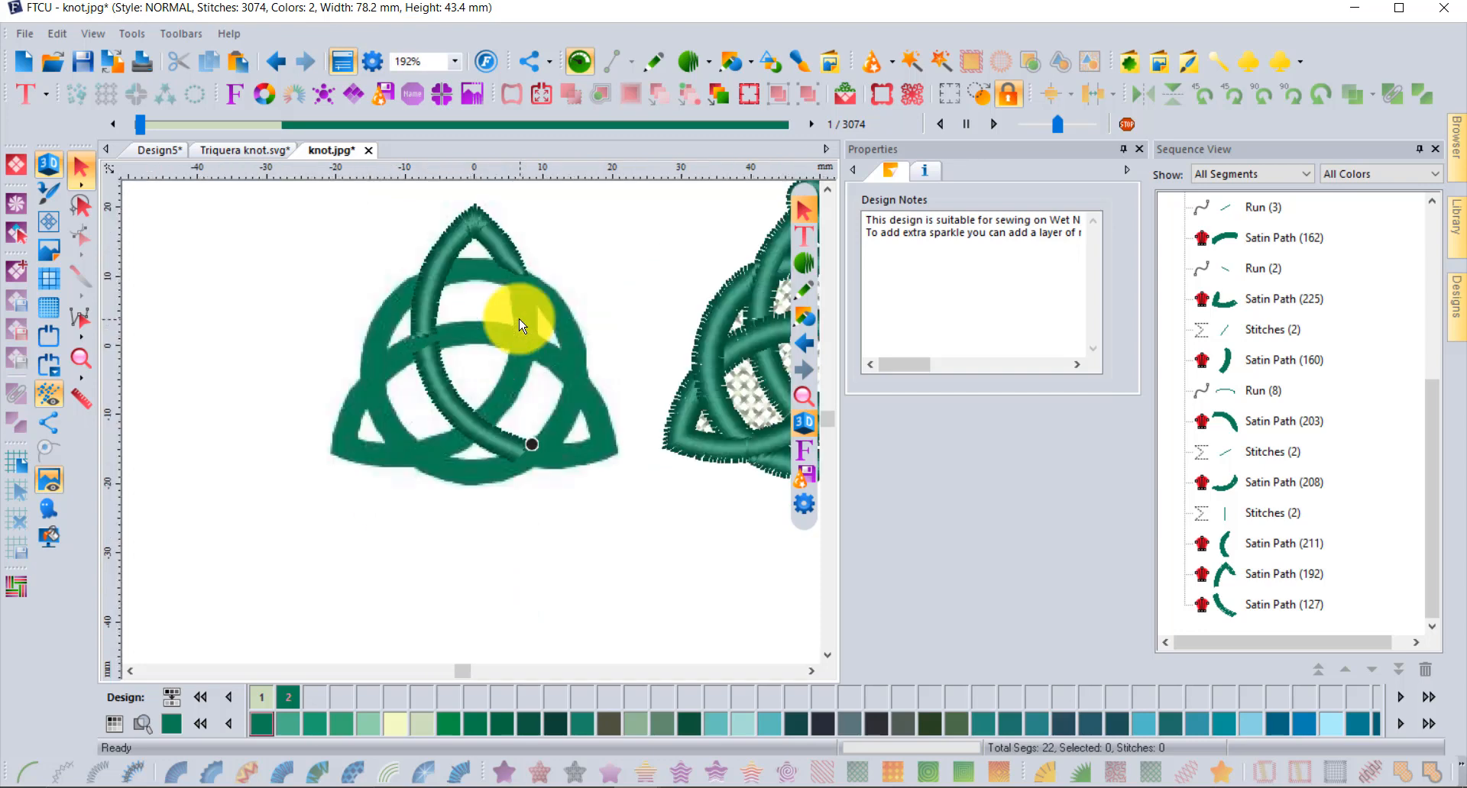
scroll(520, 324, "up", 2)
scroll(507, 458, "down", 2)
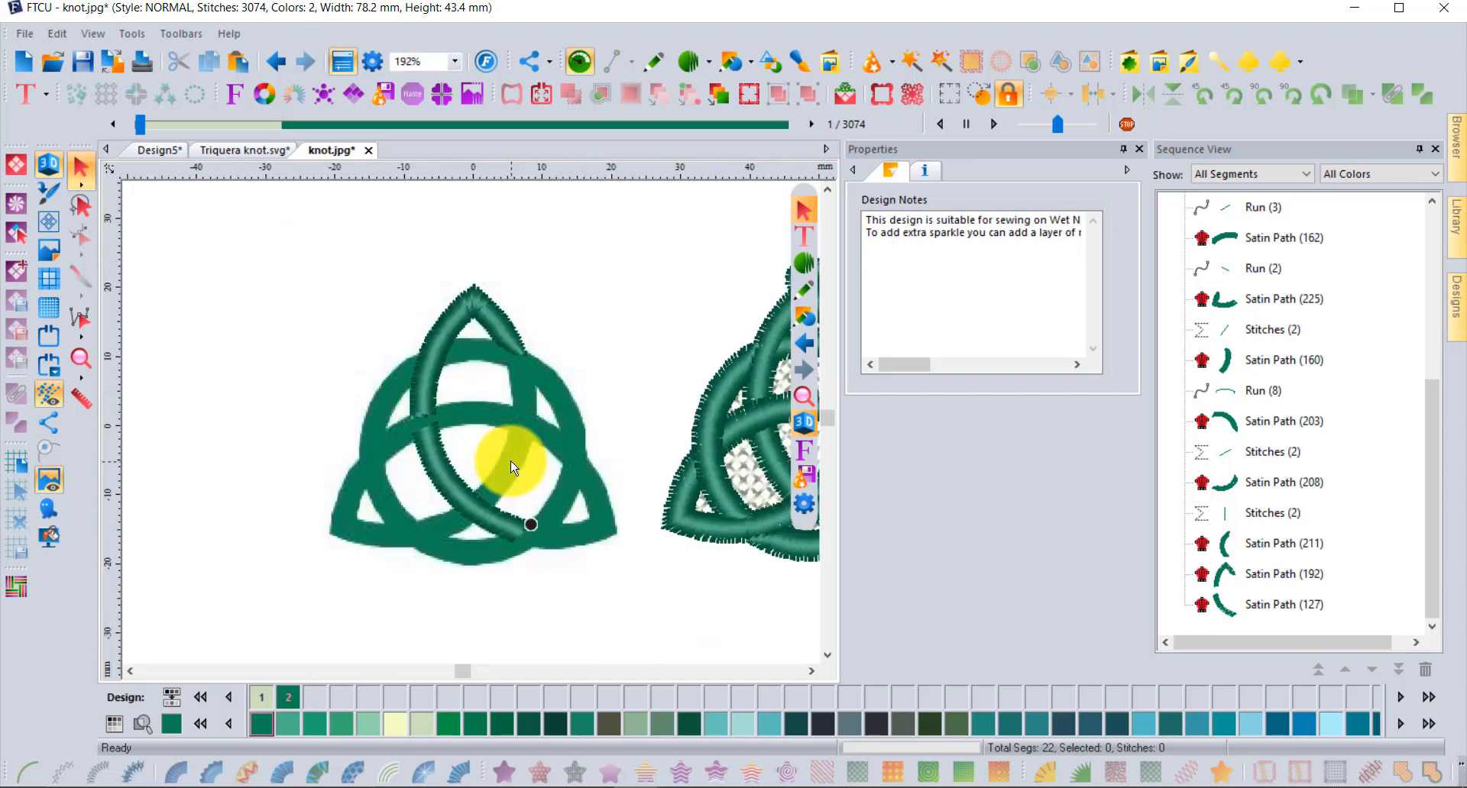
scroll(510, 467, "down", 1)
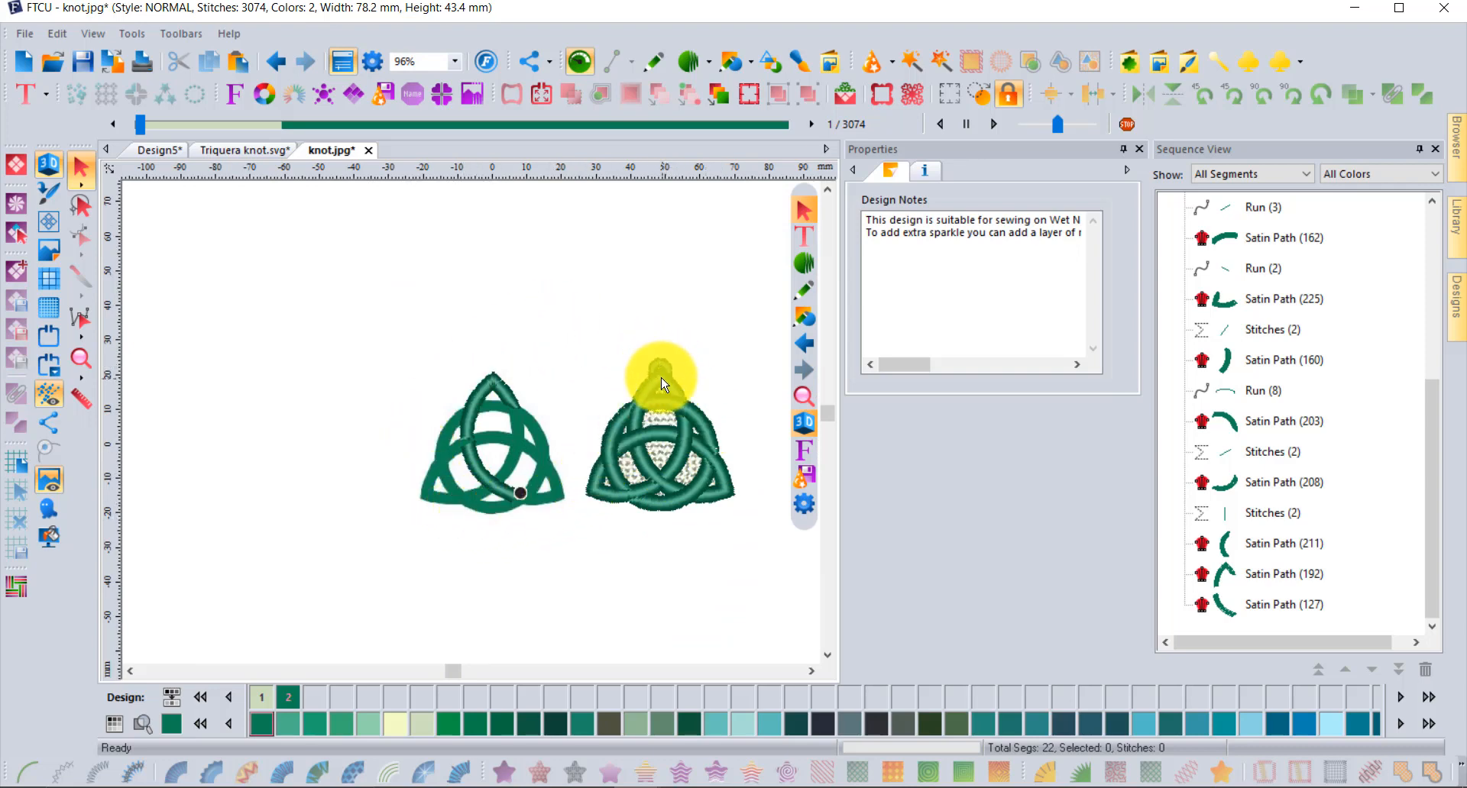
scroll(661, 384, "up", 3)
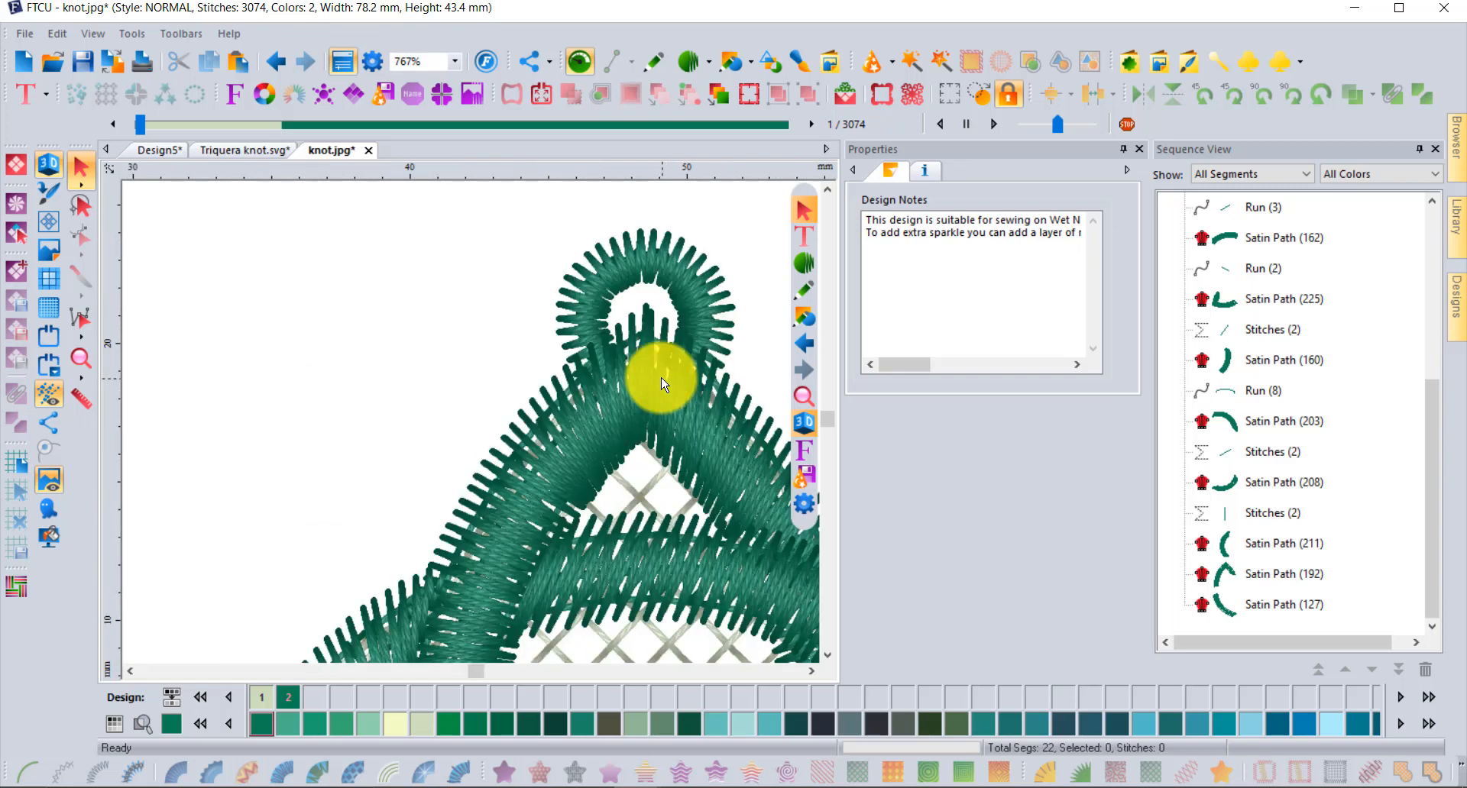
scroll(661, 384, "down", 3)
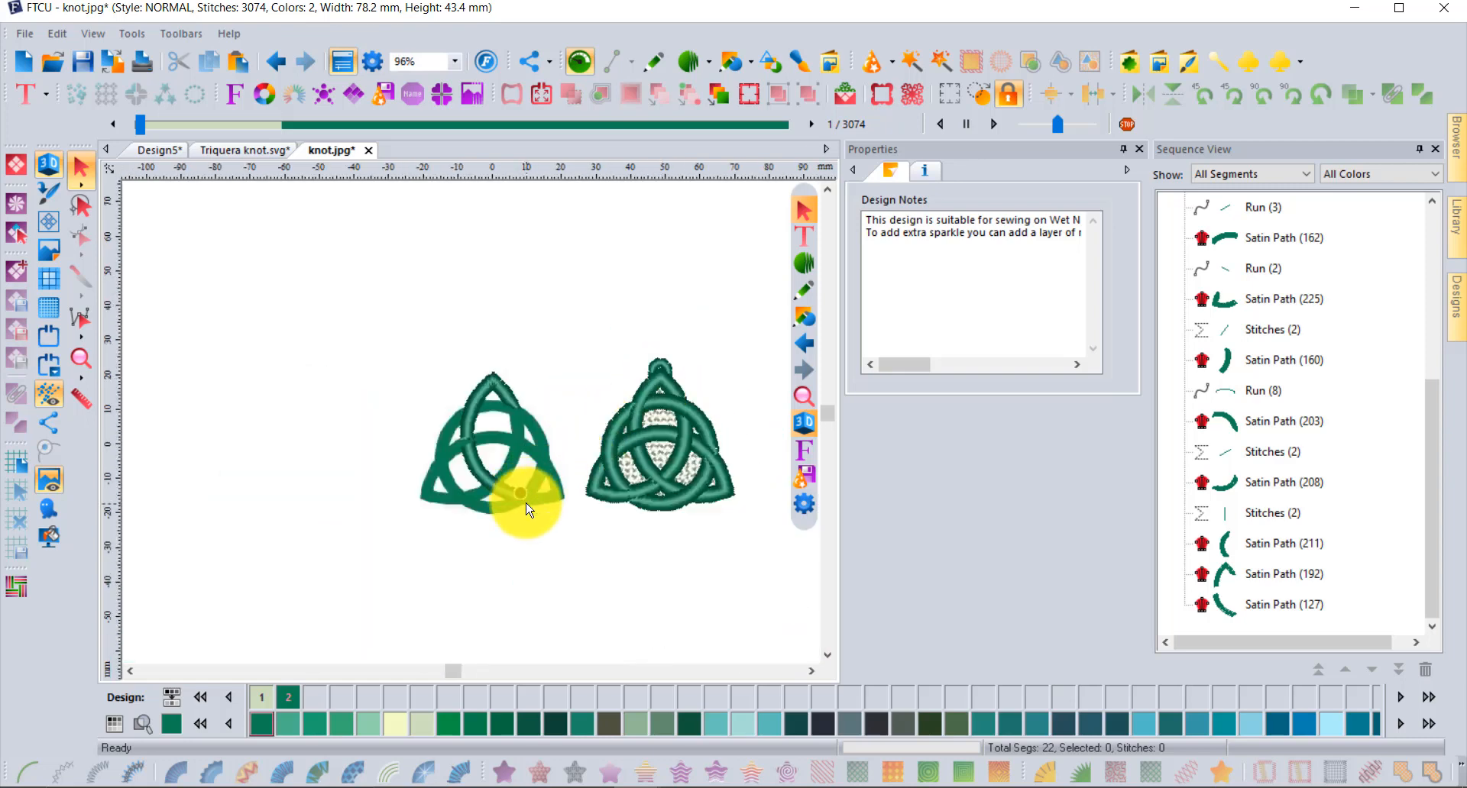
scroll(526, 511, "up", 2)
scroll(525, 511, "up", 1)
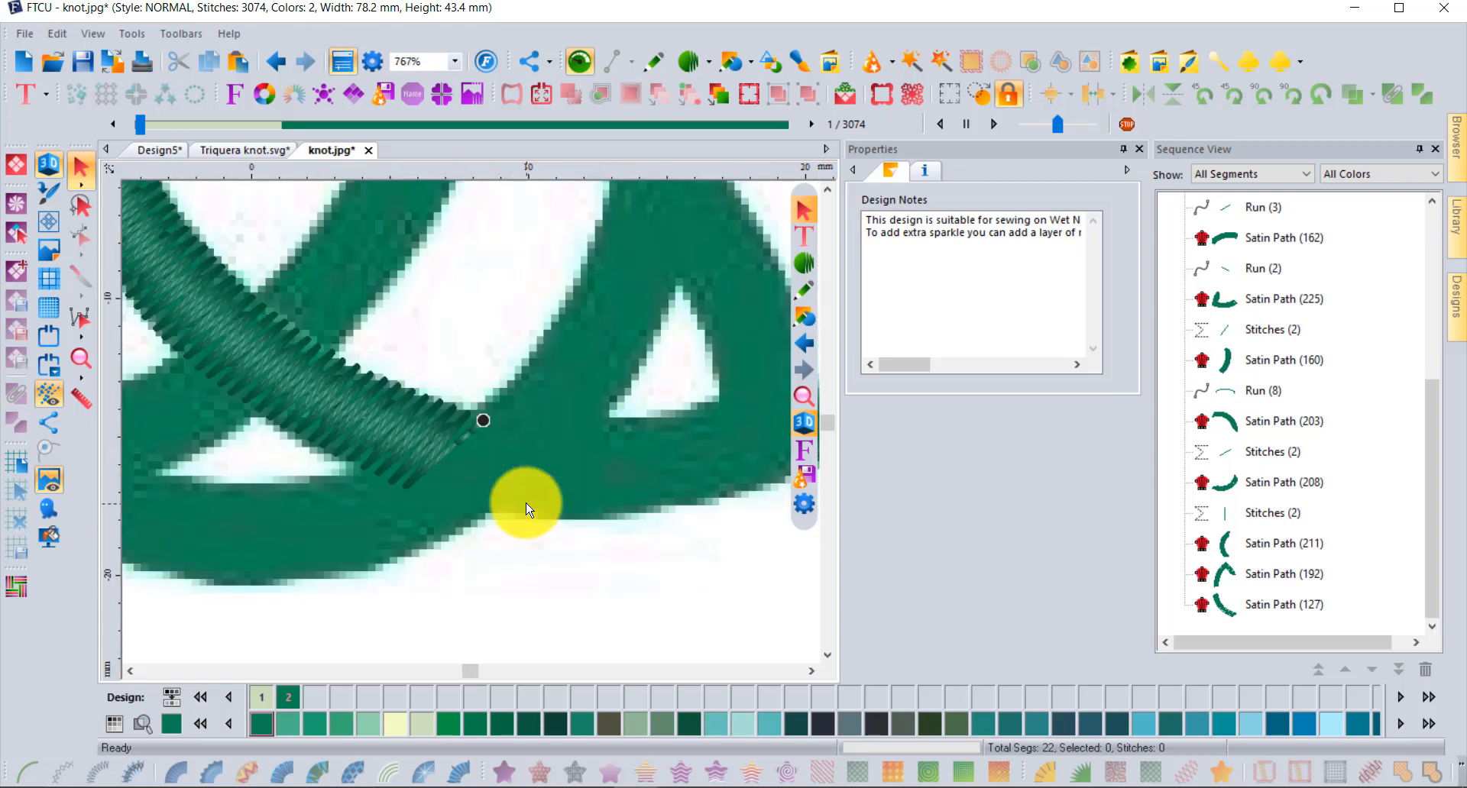
scroll(525, 511, "down", 1)
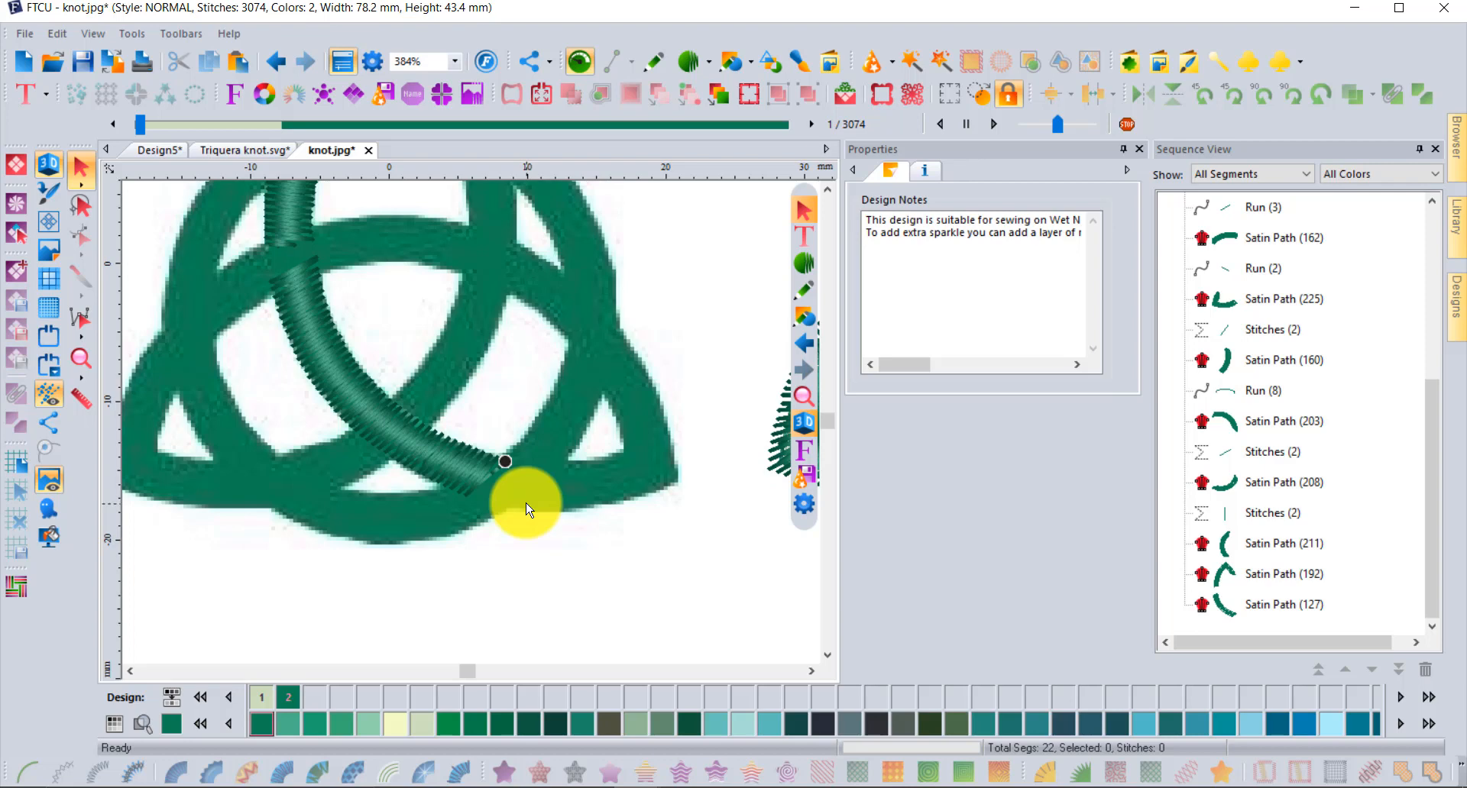
Start a new artwork path just right of the satin's lower end and trace the lower right loop's inner edge up to the upper right crossing
left_click(647, 74)
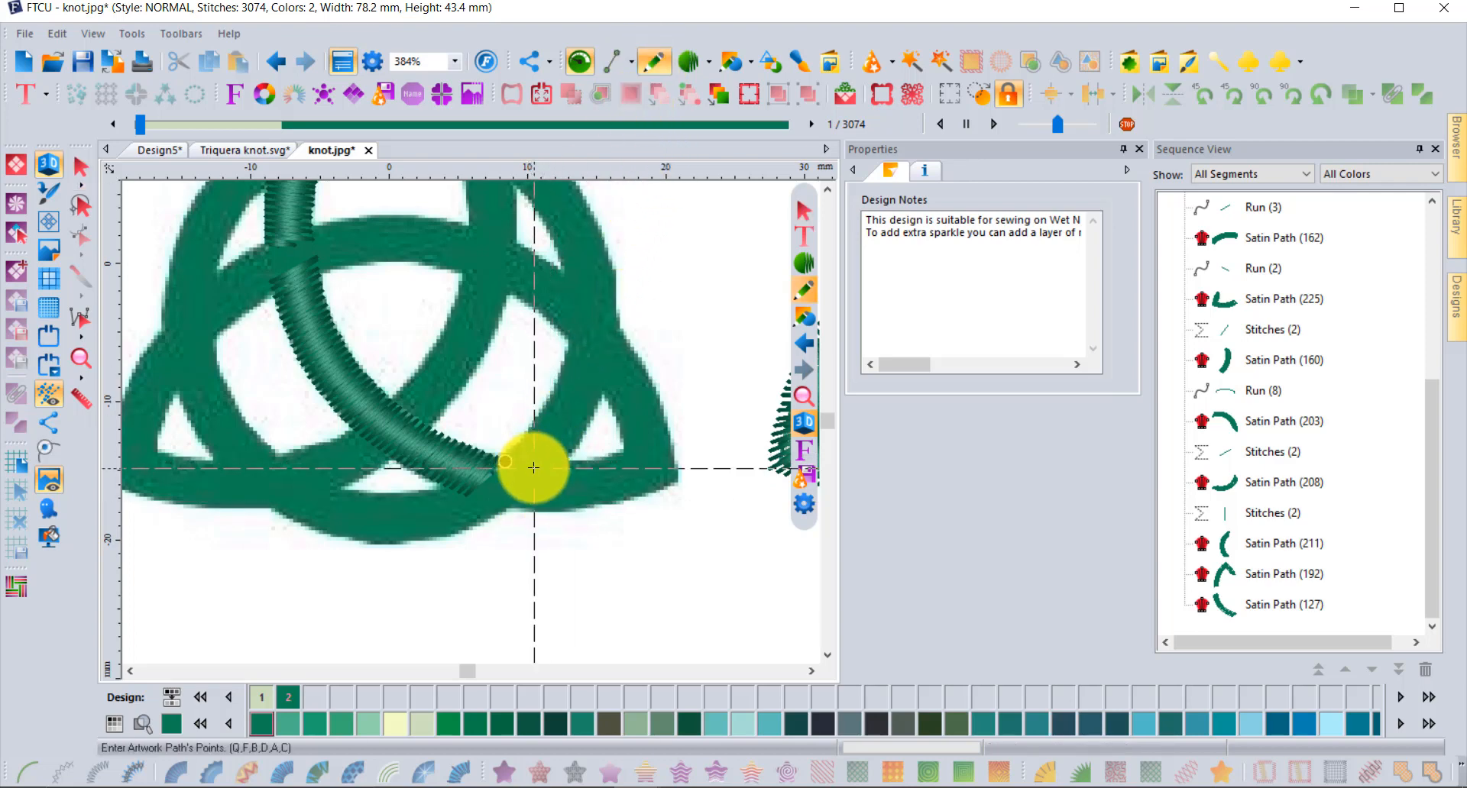
left_click(533, 466)
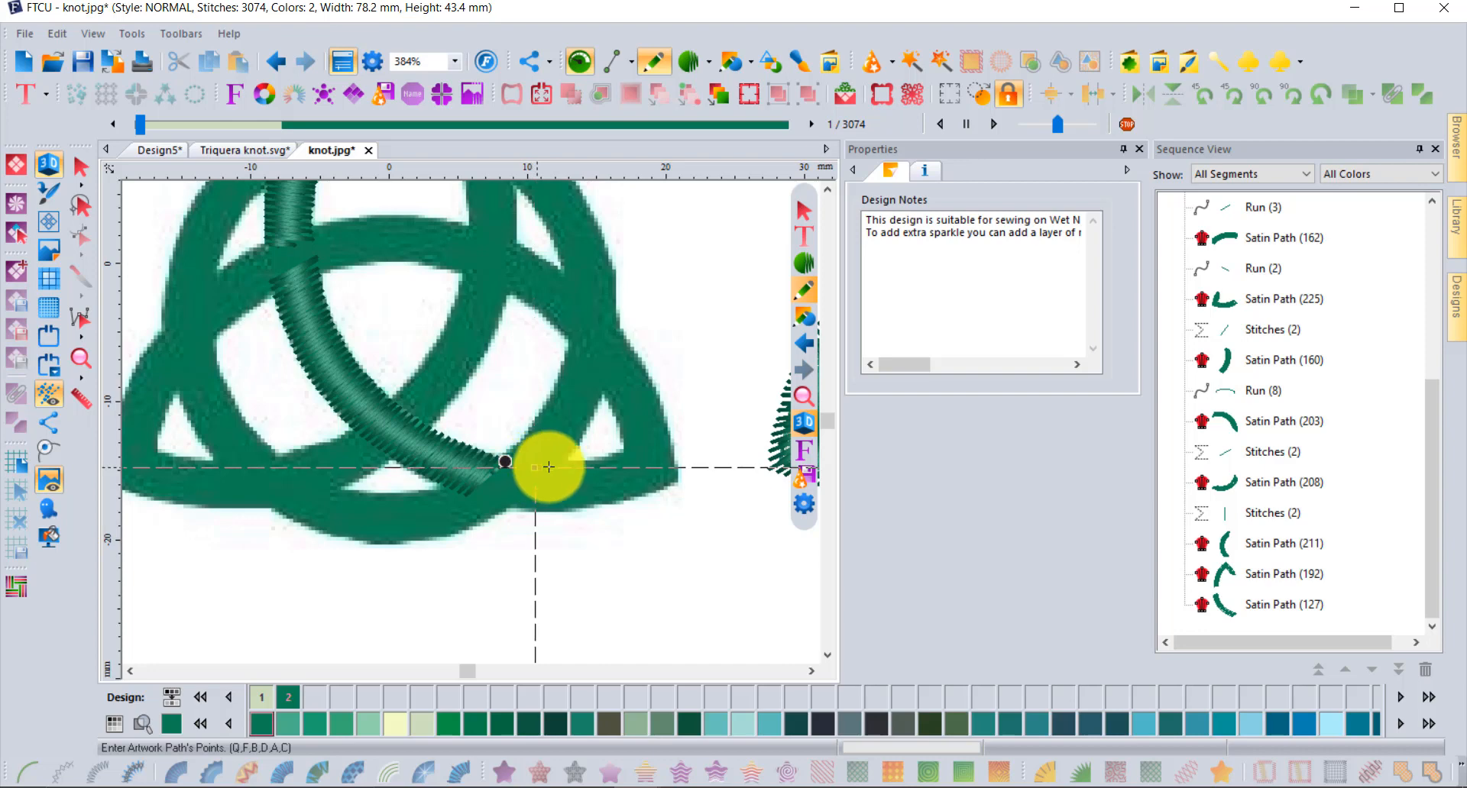
left_click(591, 464)
left_click(626, 449)
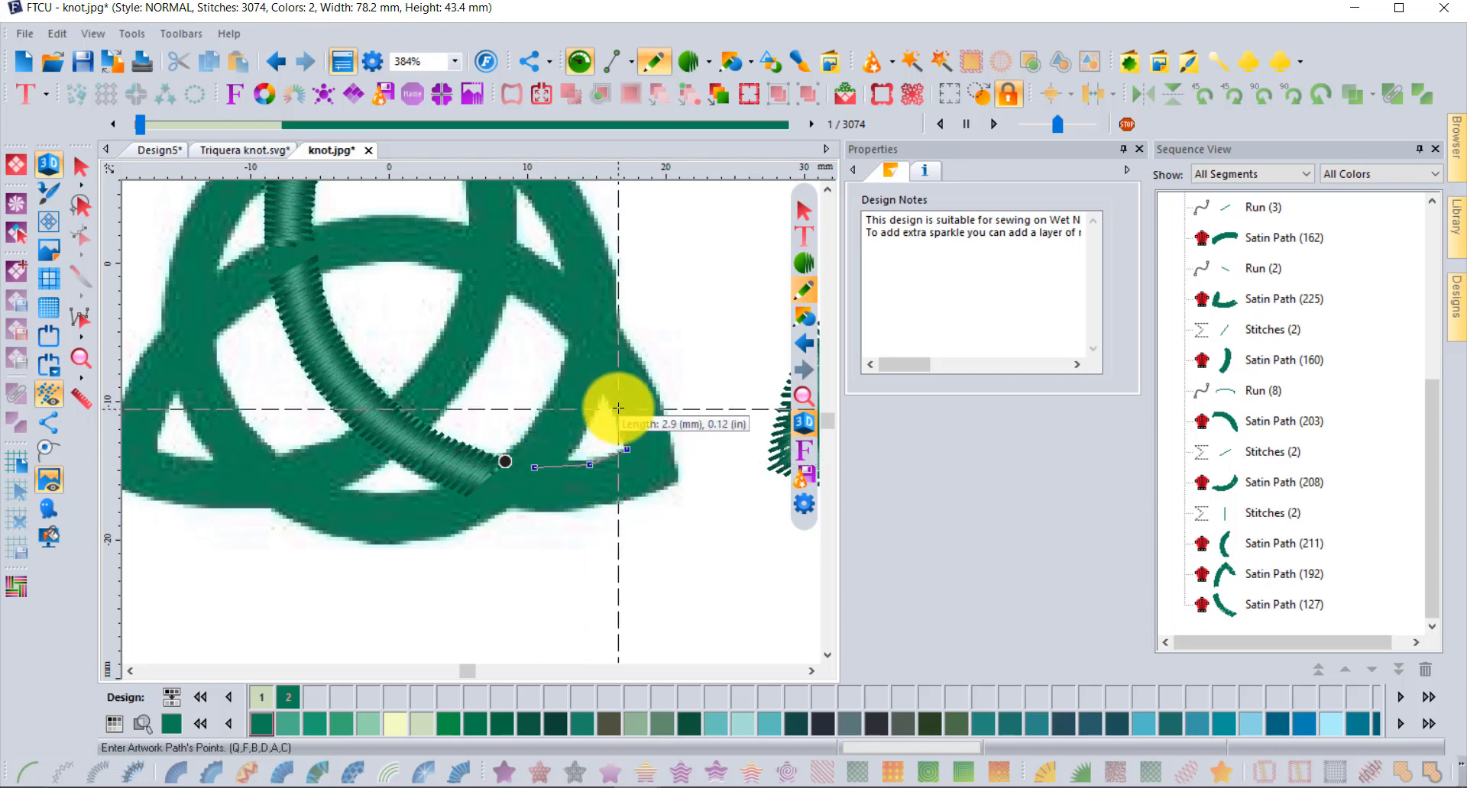
left_click(609, 398)
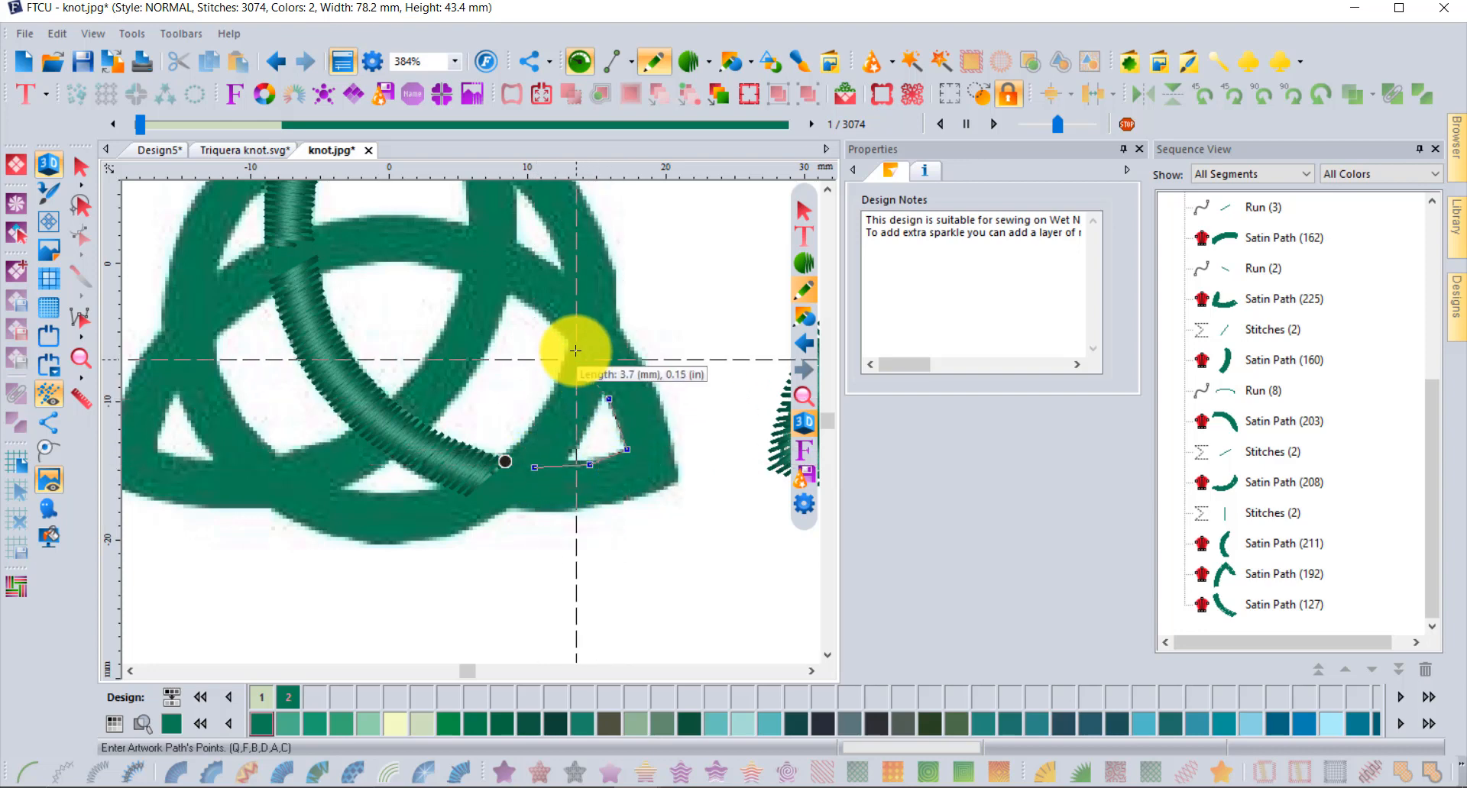
left_click(571, 342)
left_click(525, 303)
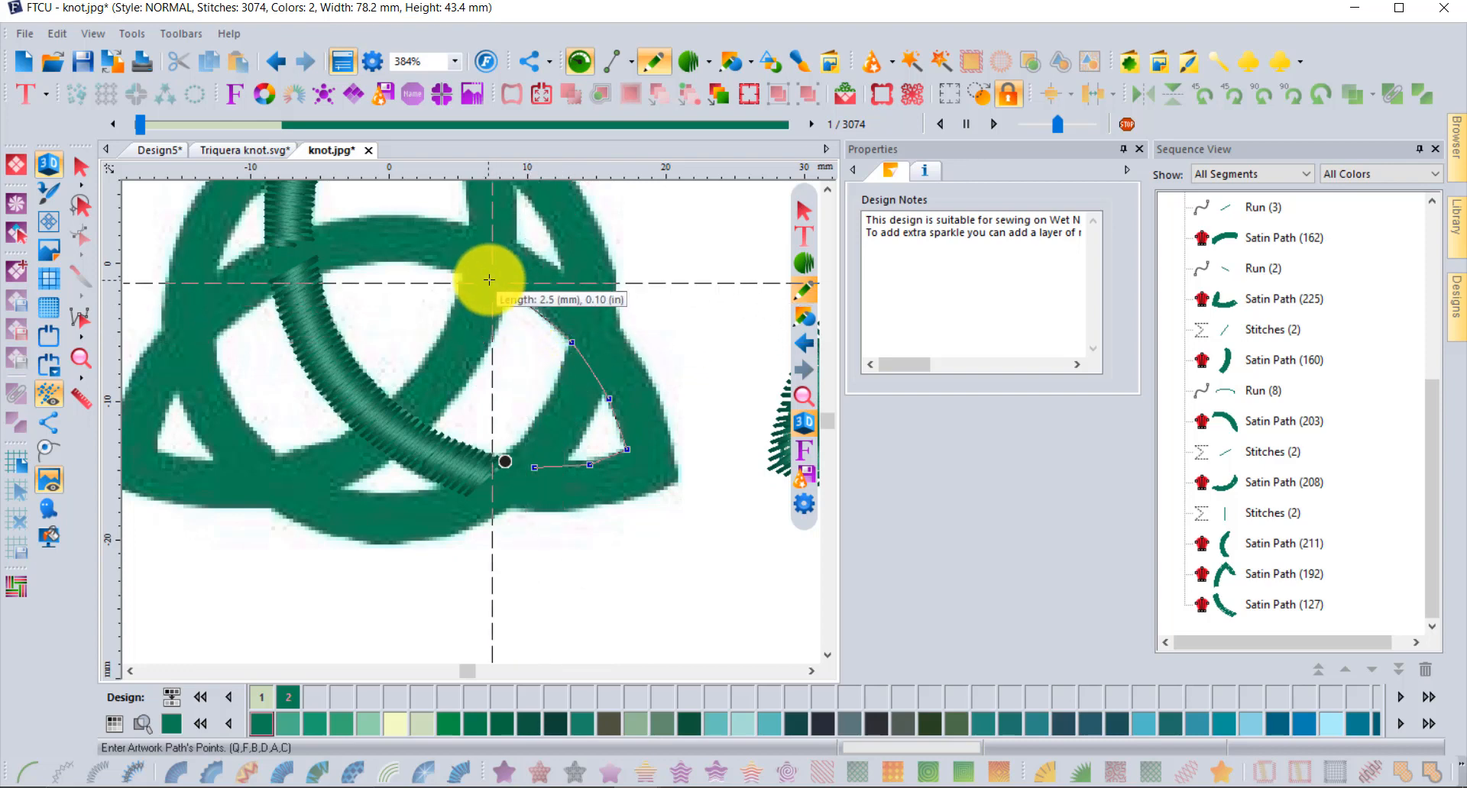
left_click(496, 293)
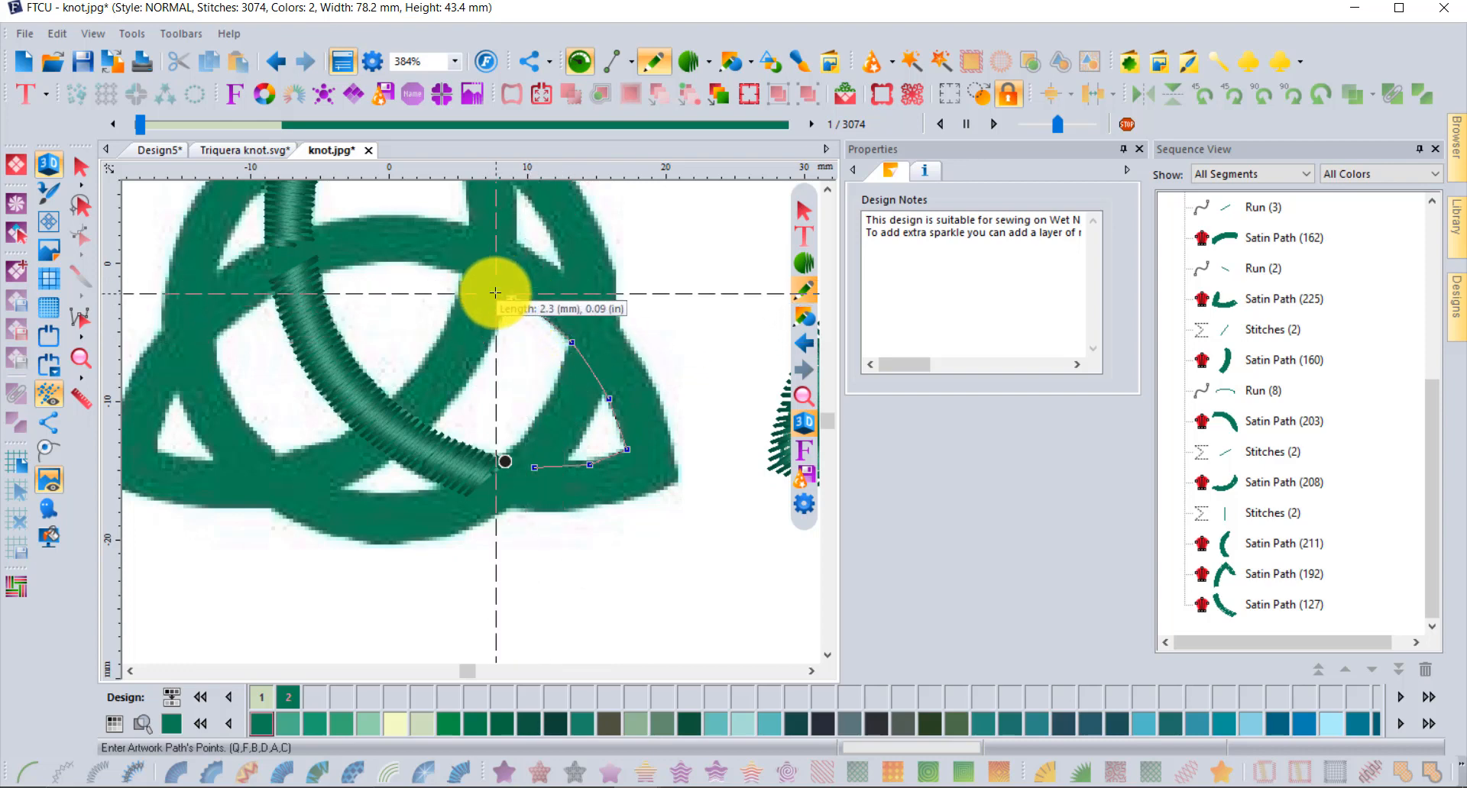
Carry the path across the band's upper end, trace the outer edge down around the lower right tip and back toward the satin, and finish it
left_click(506, 237)
left_click(560, 271)
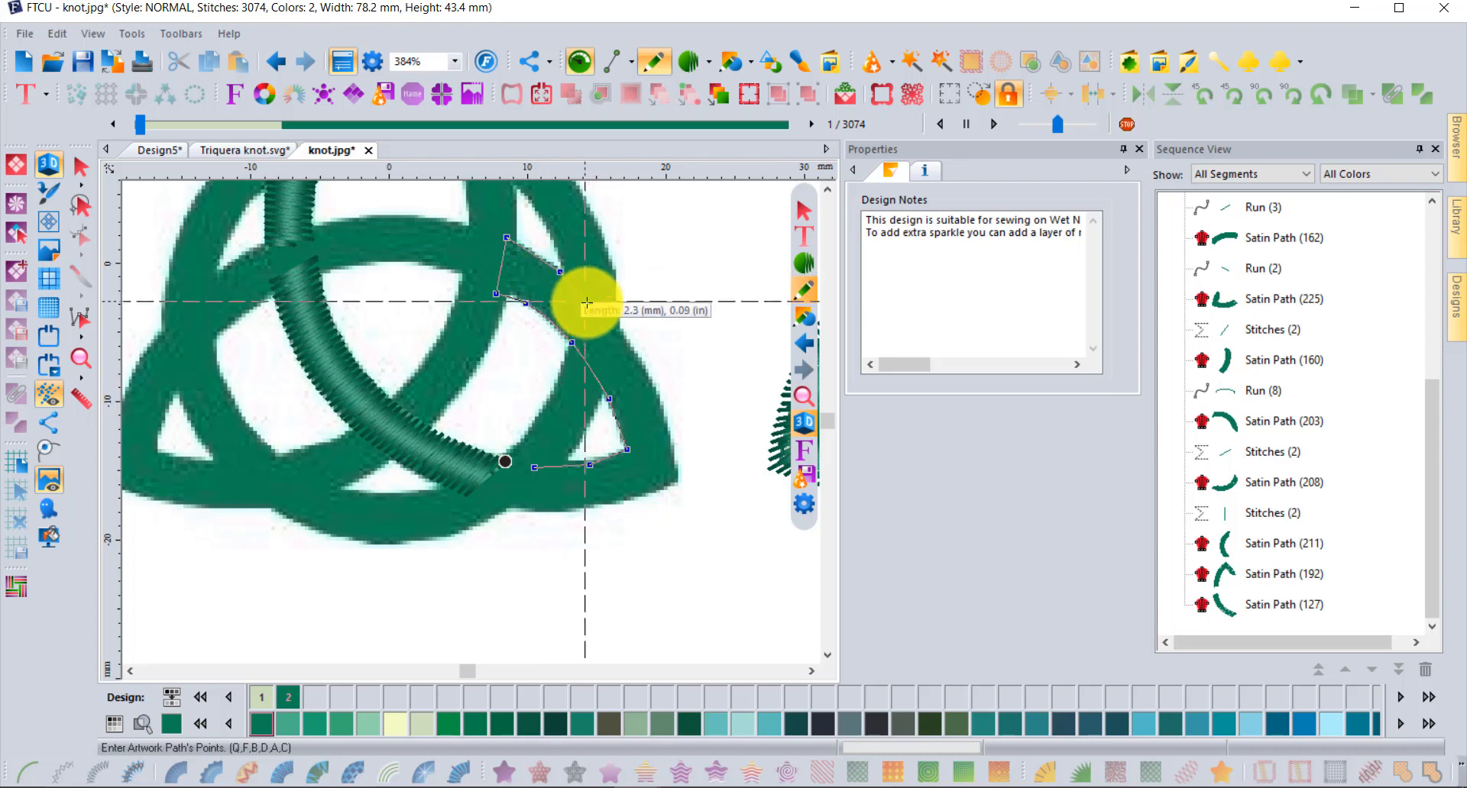
left_click(622, 330)
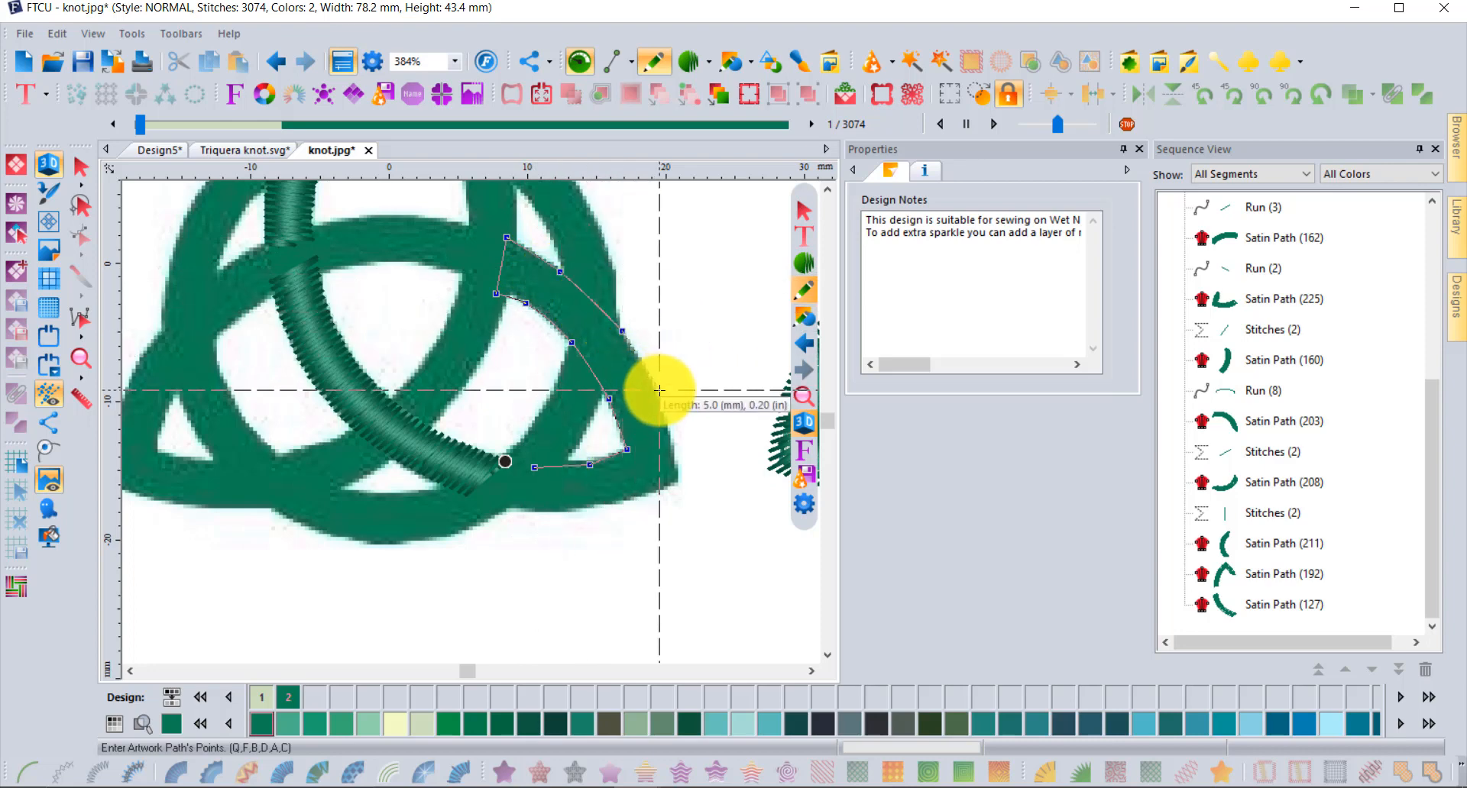
left_click(658, 396)
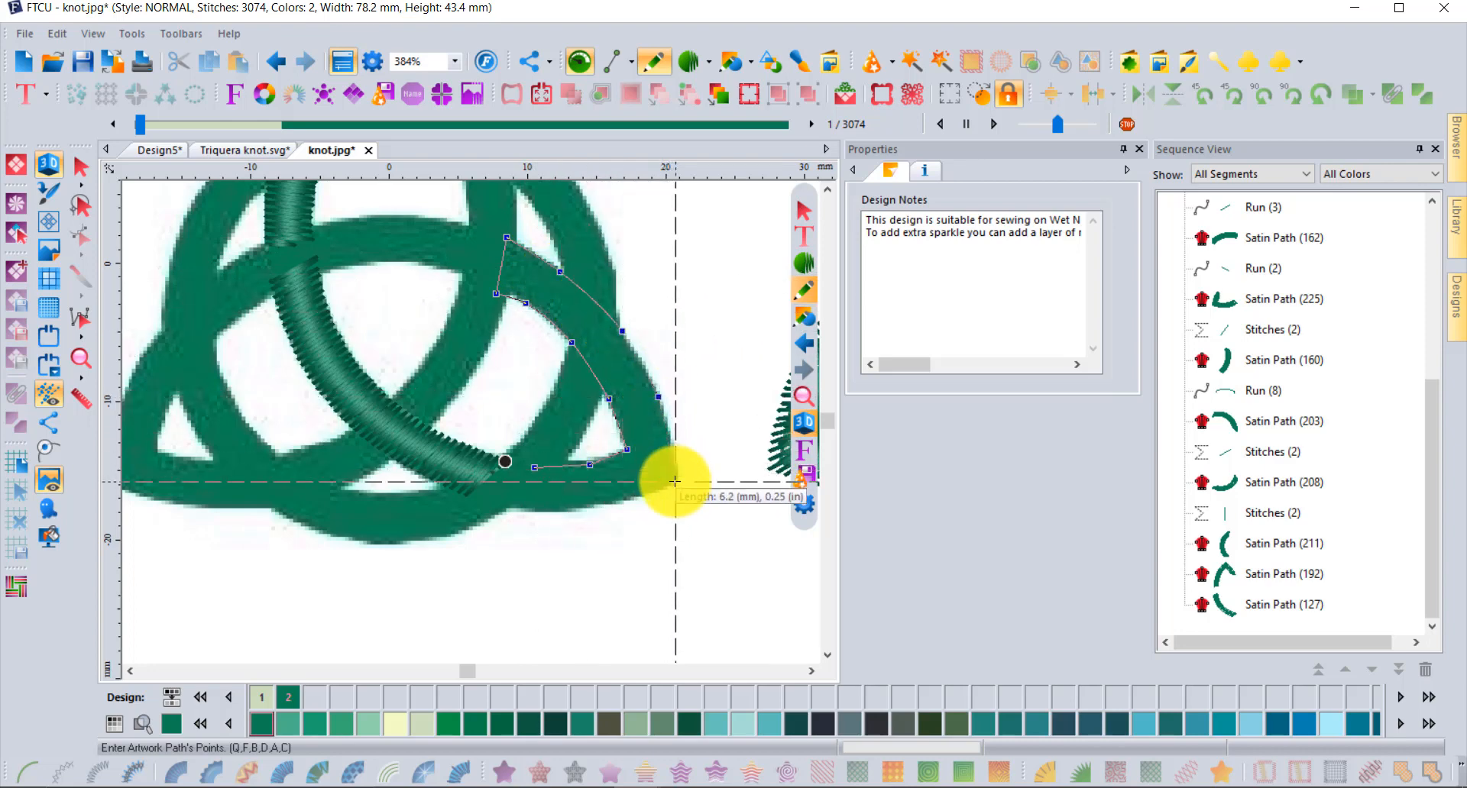
left_click(675, 481)
left_click(622, 499)
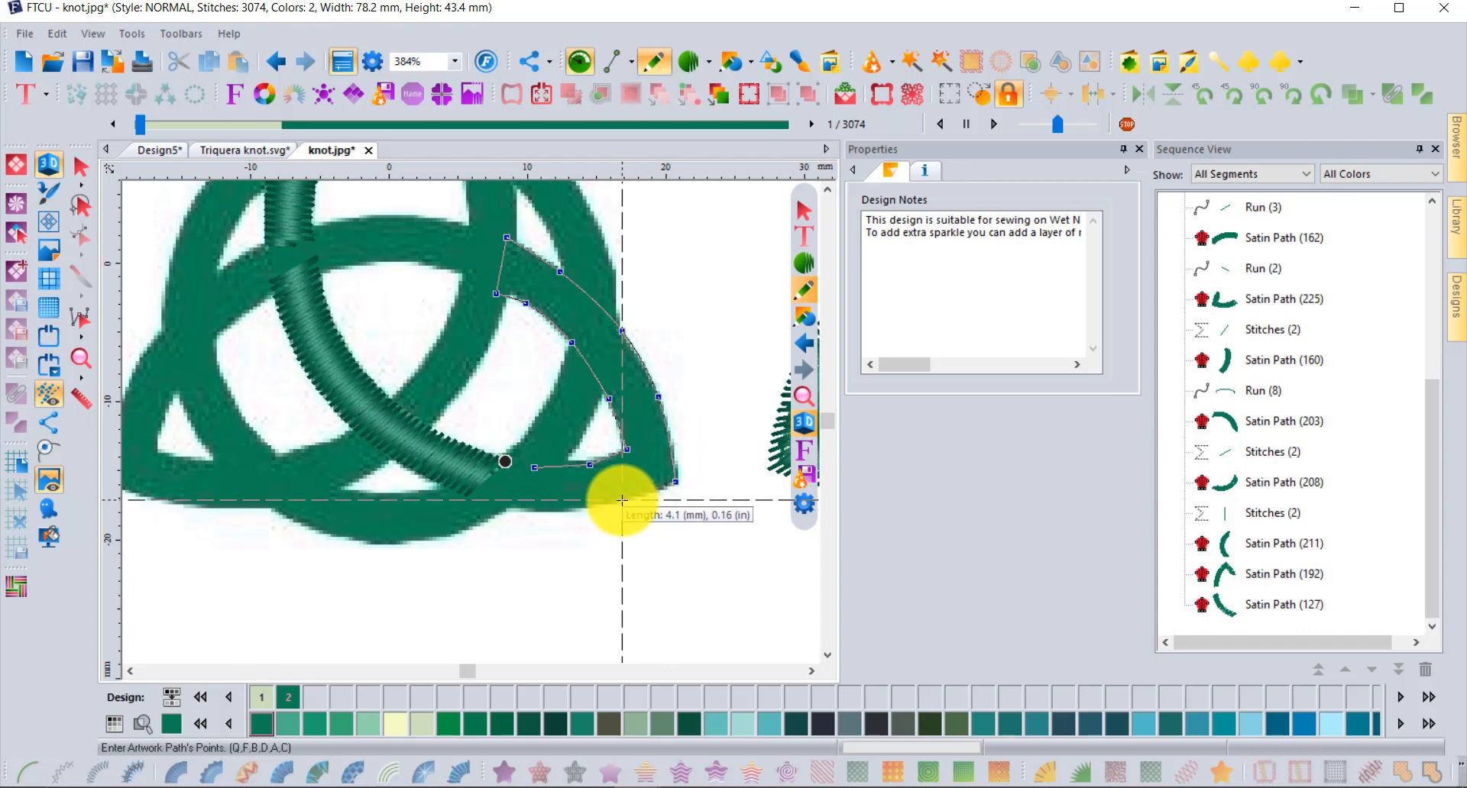
left_click(558, 515)
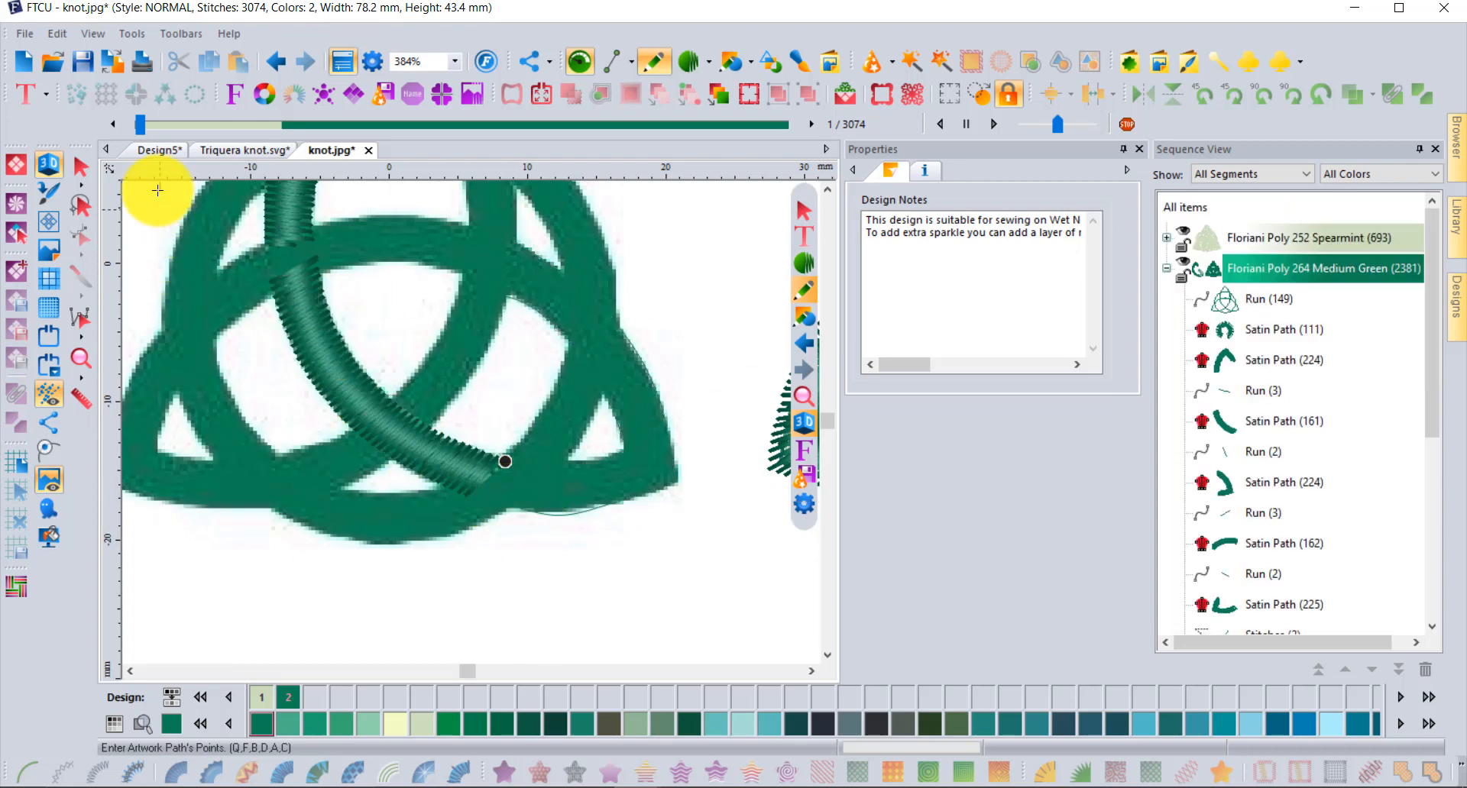
Convert the lower right loop's artwork to a satin path and add inclination lines near its lower end, across the tip and near its upper end
left_click(80, 166)
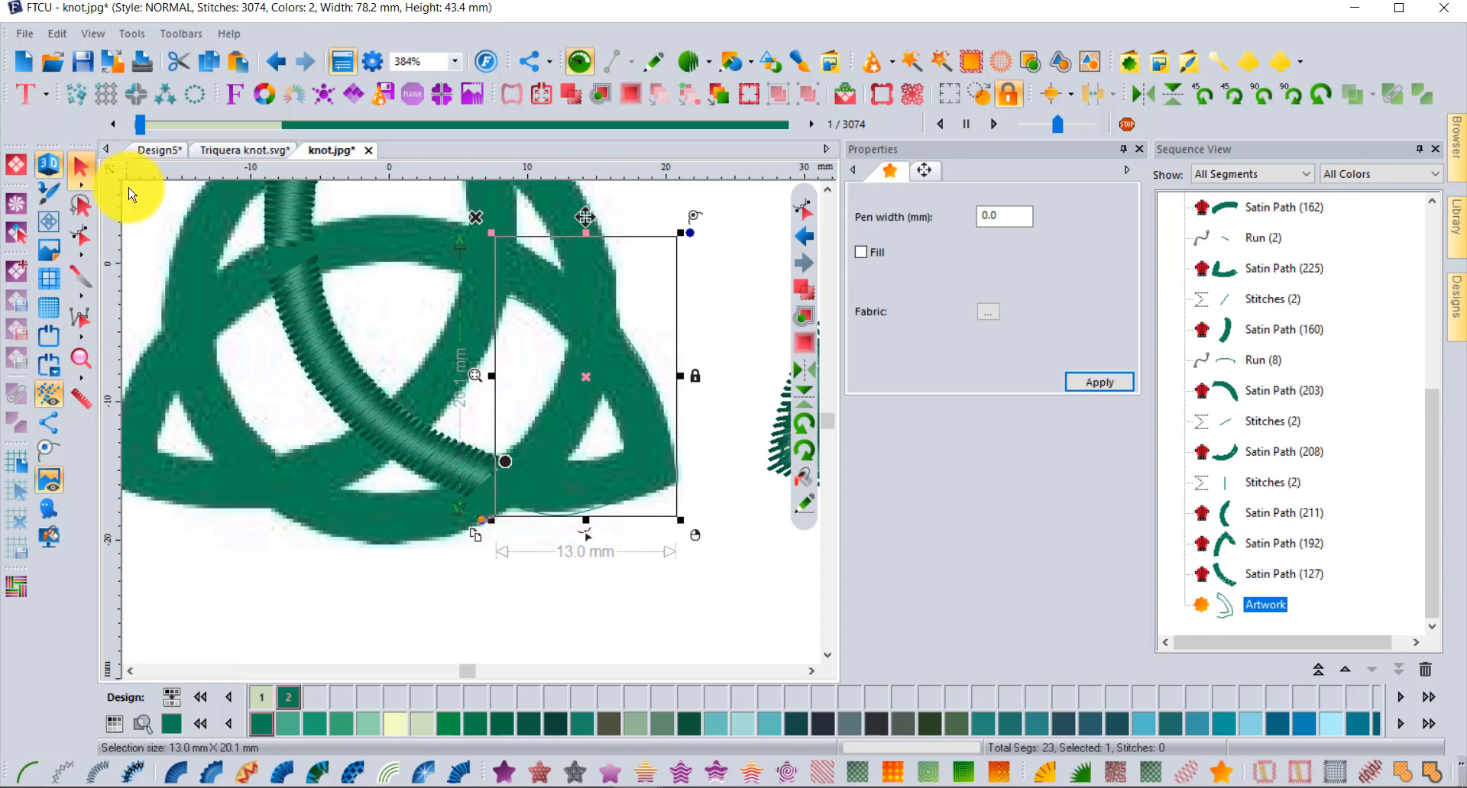
left_click(169, 777)
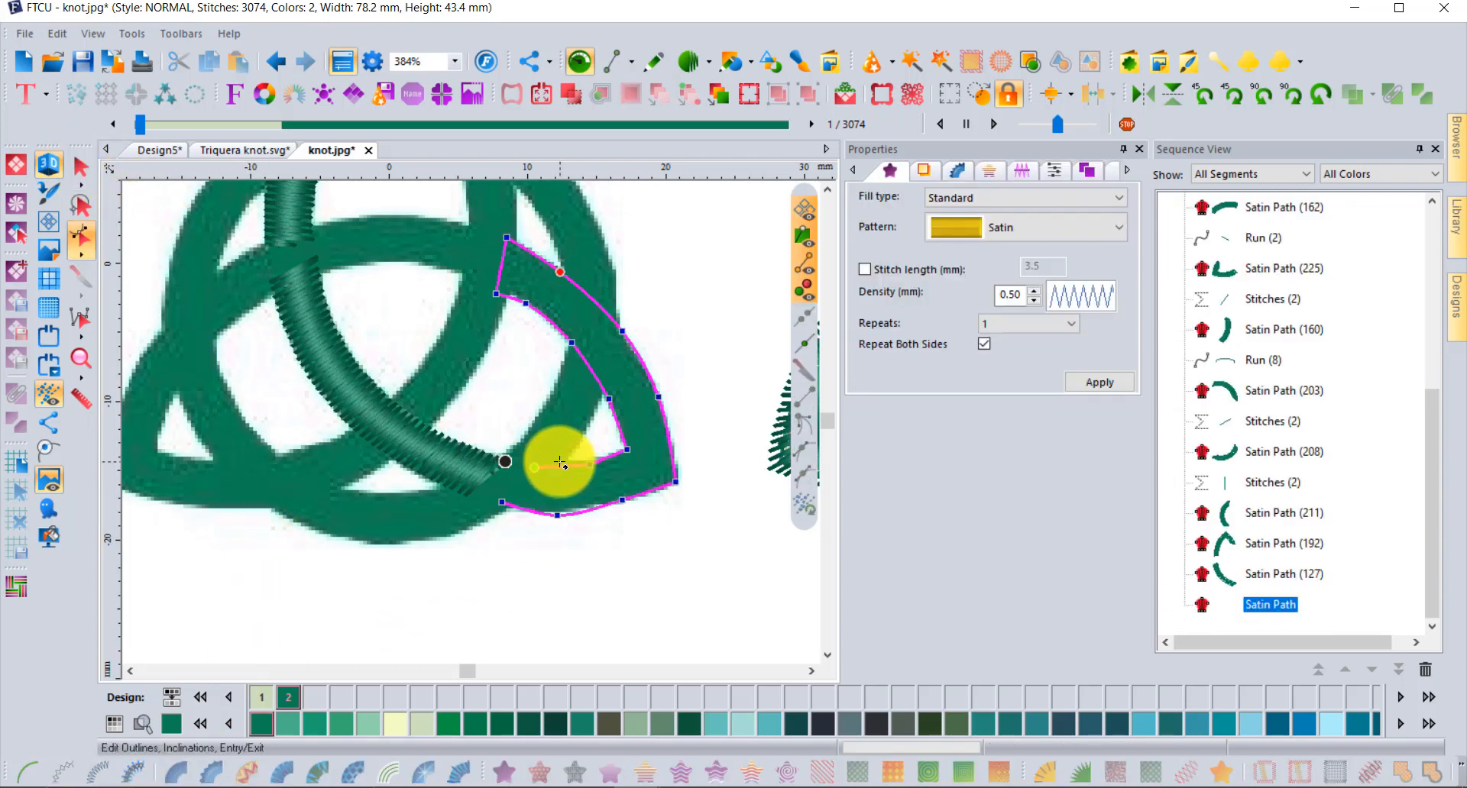
left_click_drag(560, 463, 546, 514)
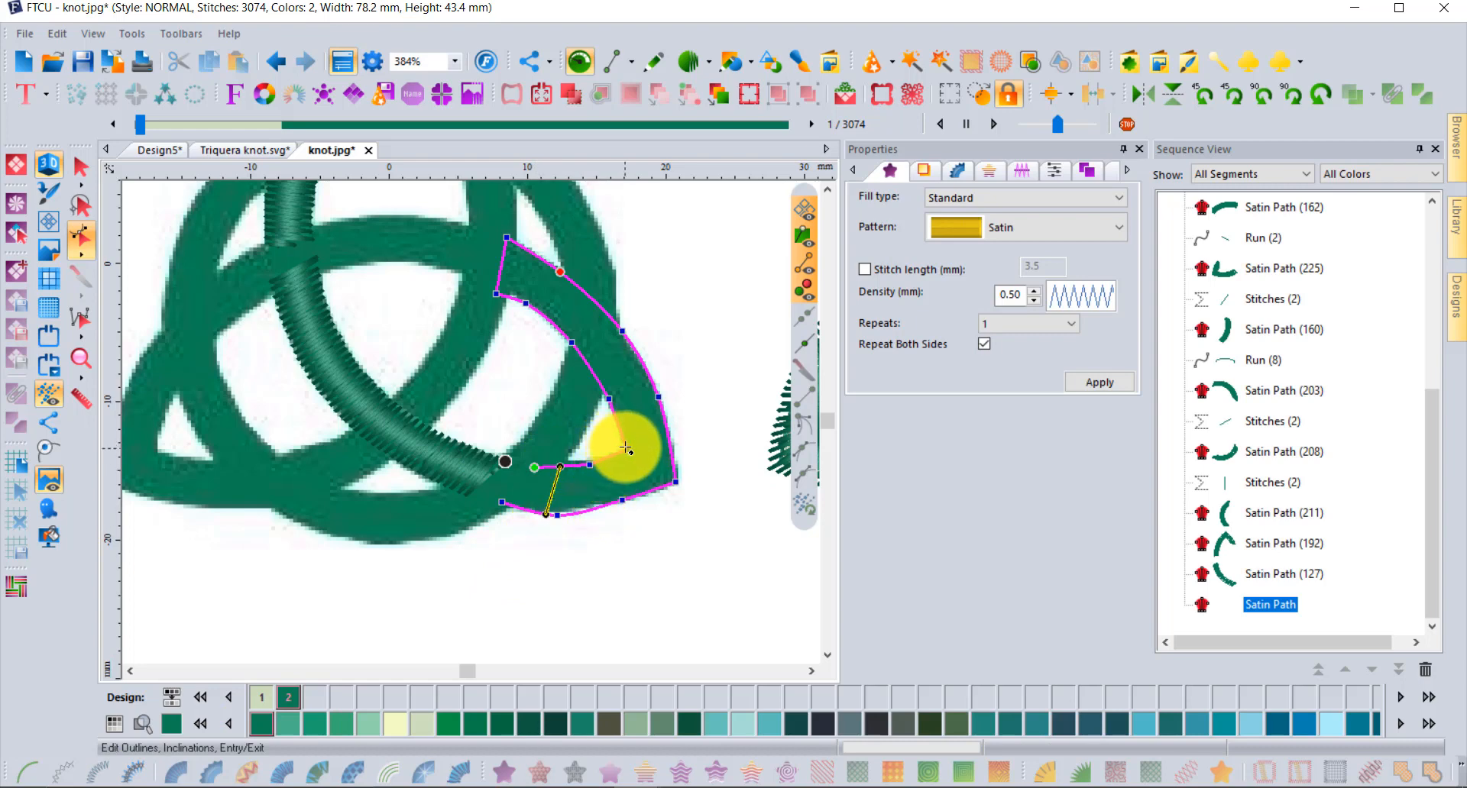
left_click_drag(625, 447, 676, 479)
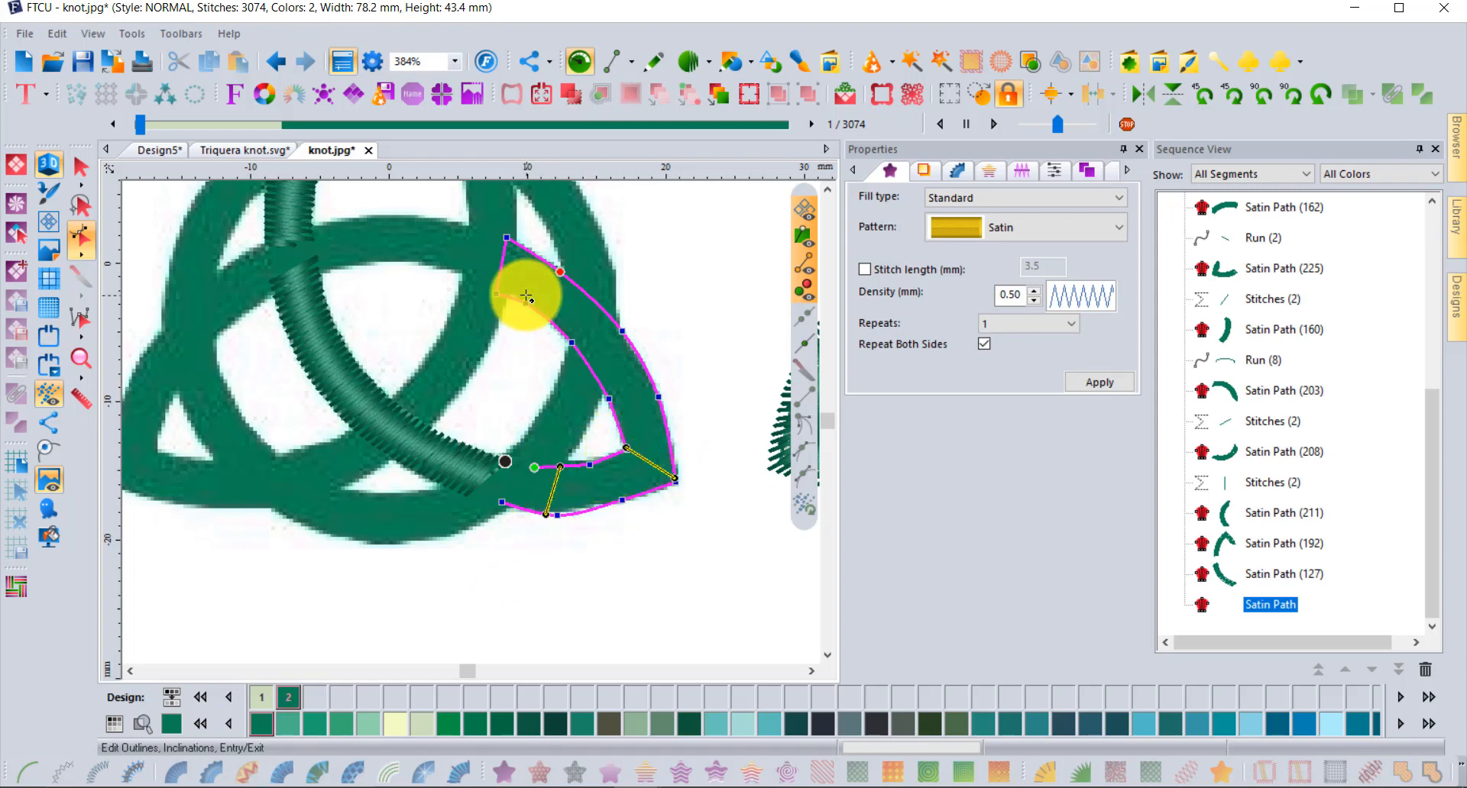
left_click_drag(532, 314, 548, 264)
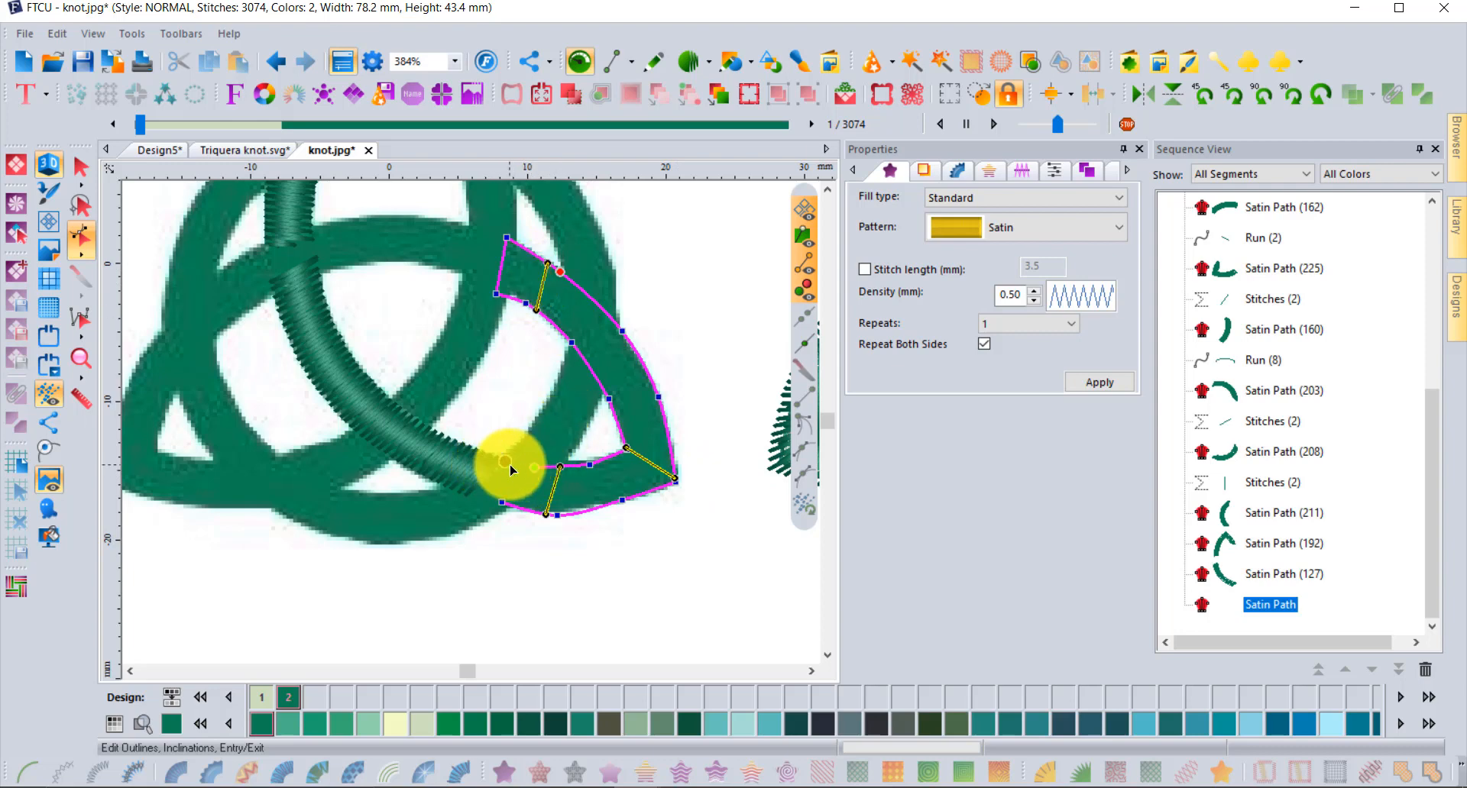
Move the satin path's exit point to the inner corner of its upper end, generate the stitches, and deselect the path
scroll(504, 467, "up", 1)
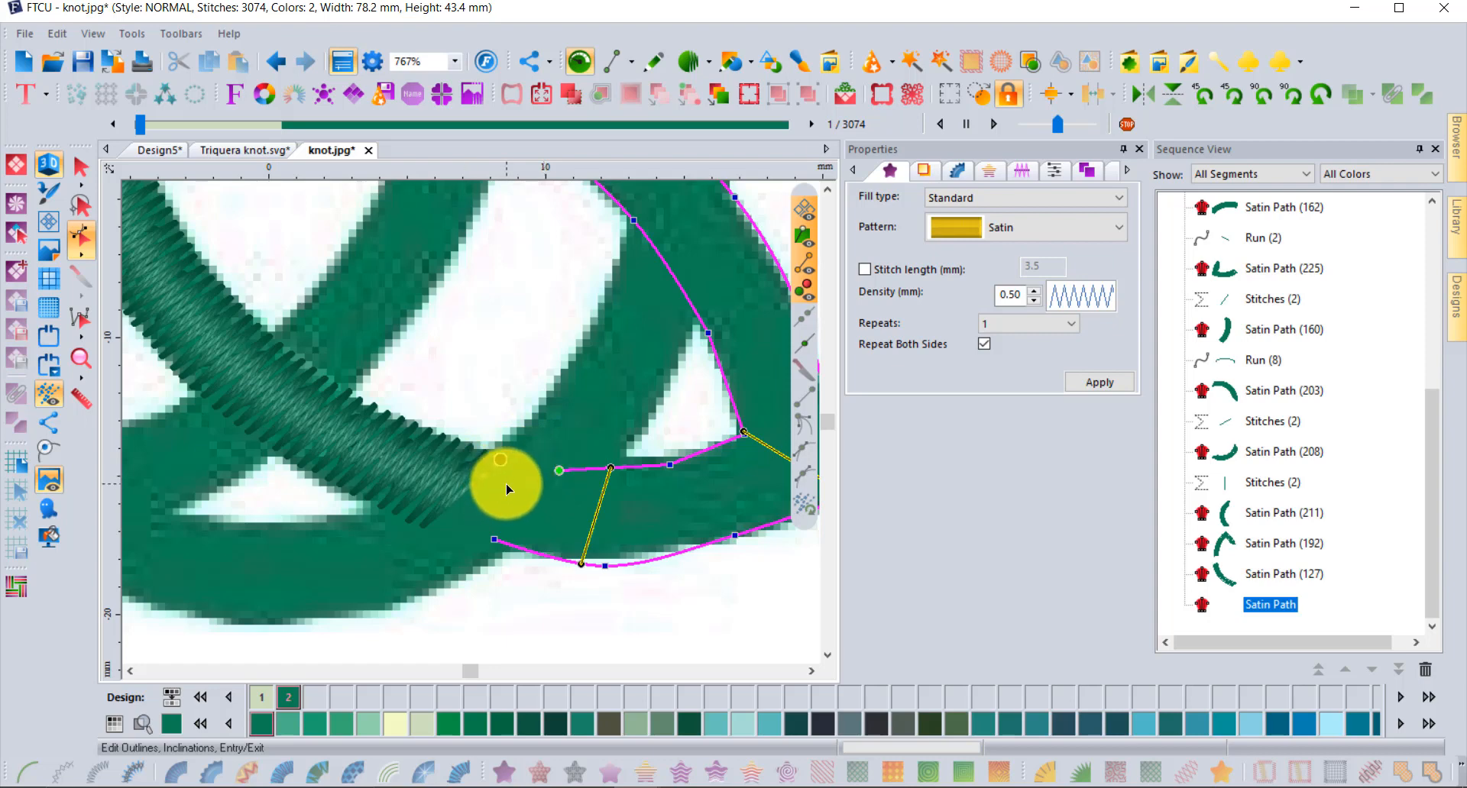
scroll(508, 489, "down", 1)
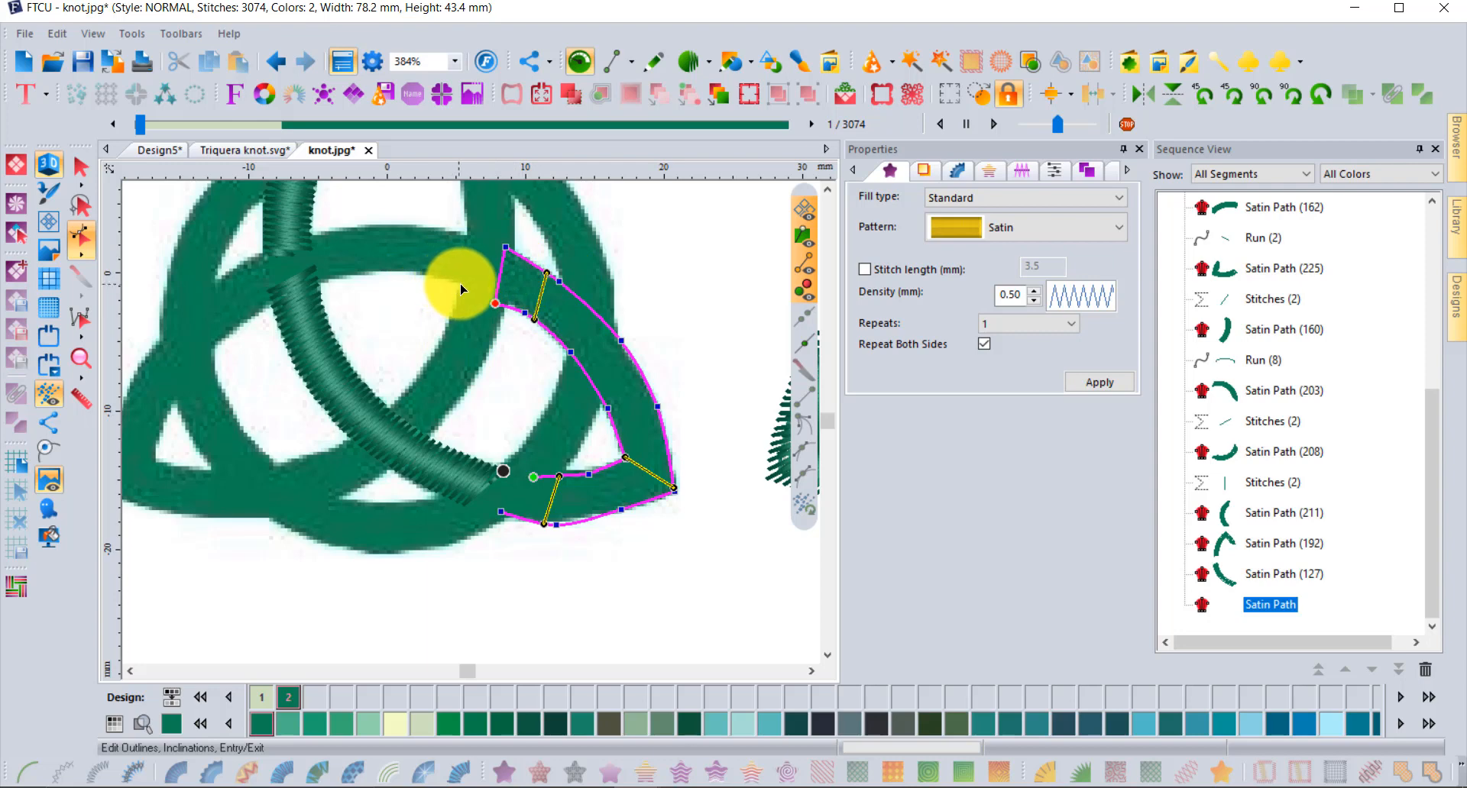
right_click(517, 361)
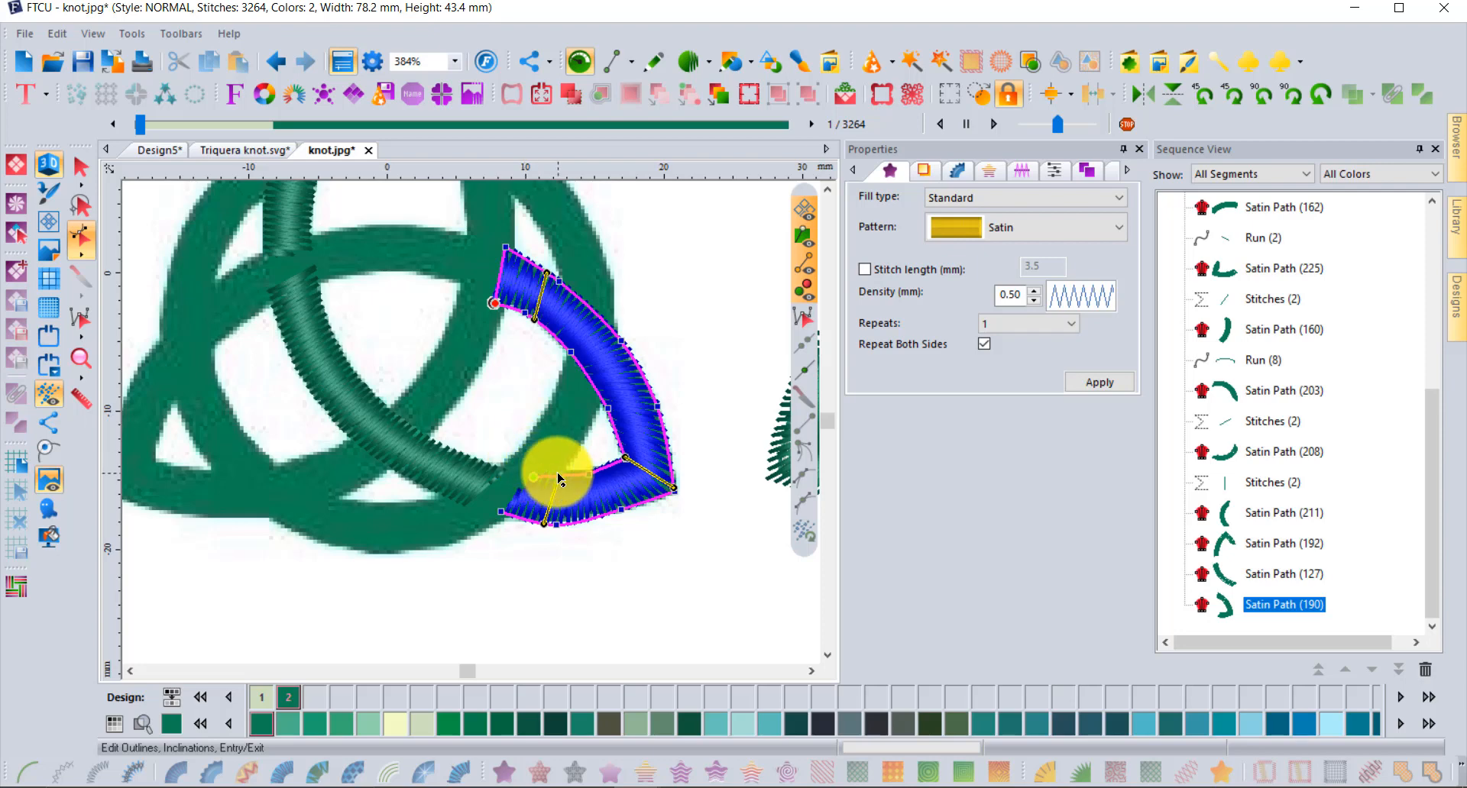
scroll(829, 192, "up", 3)
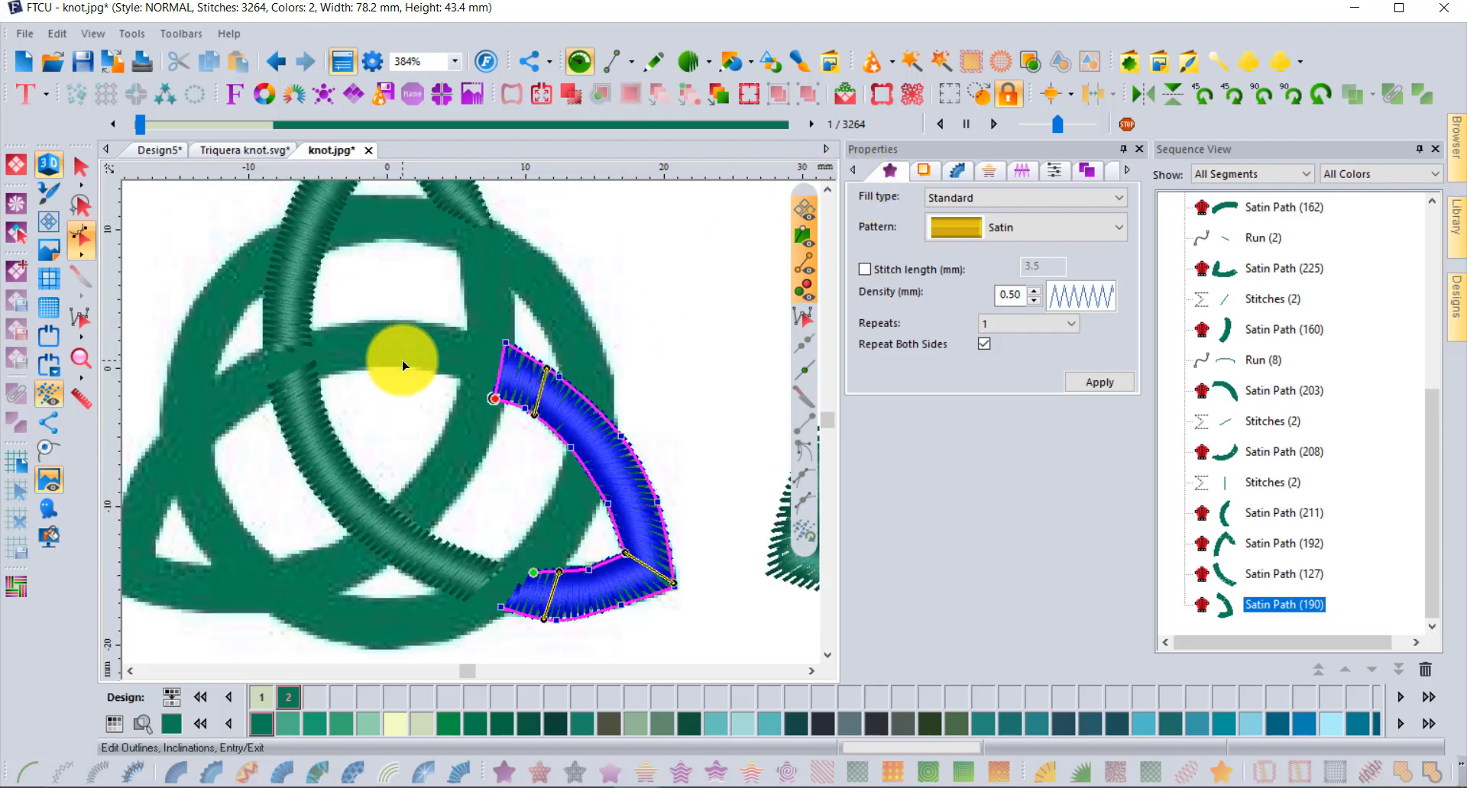
left_click(80, 167)
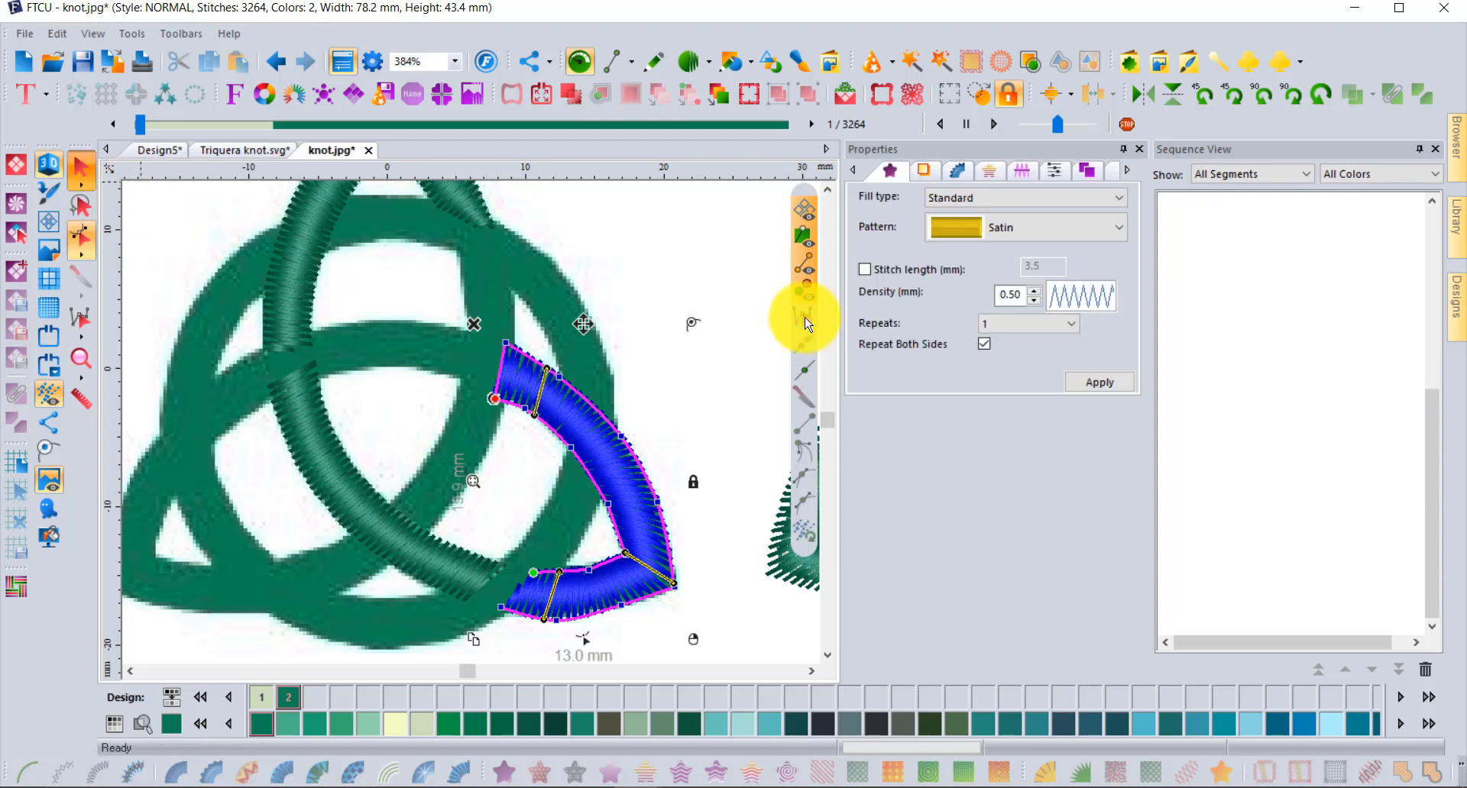
left_click(692, 229)
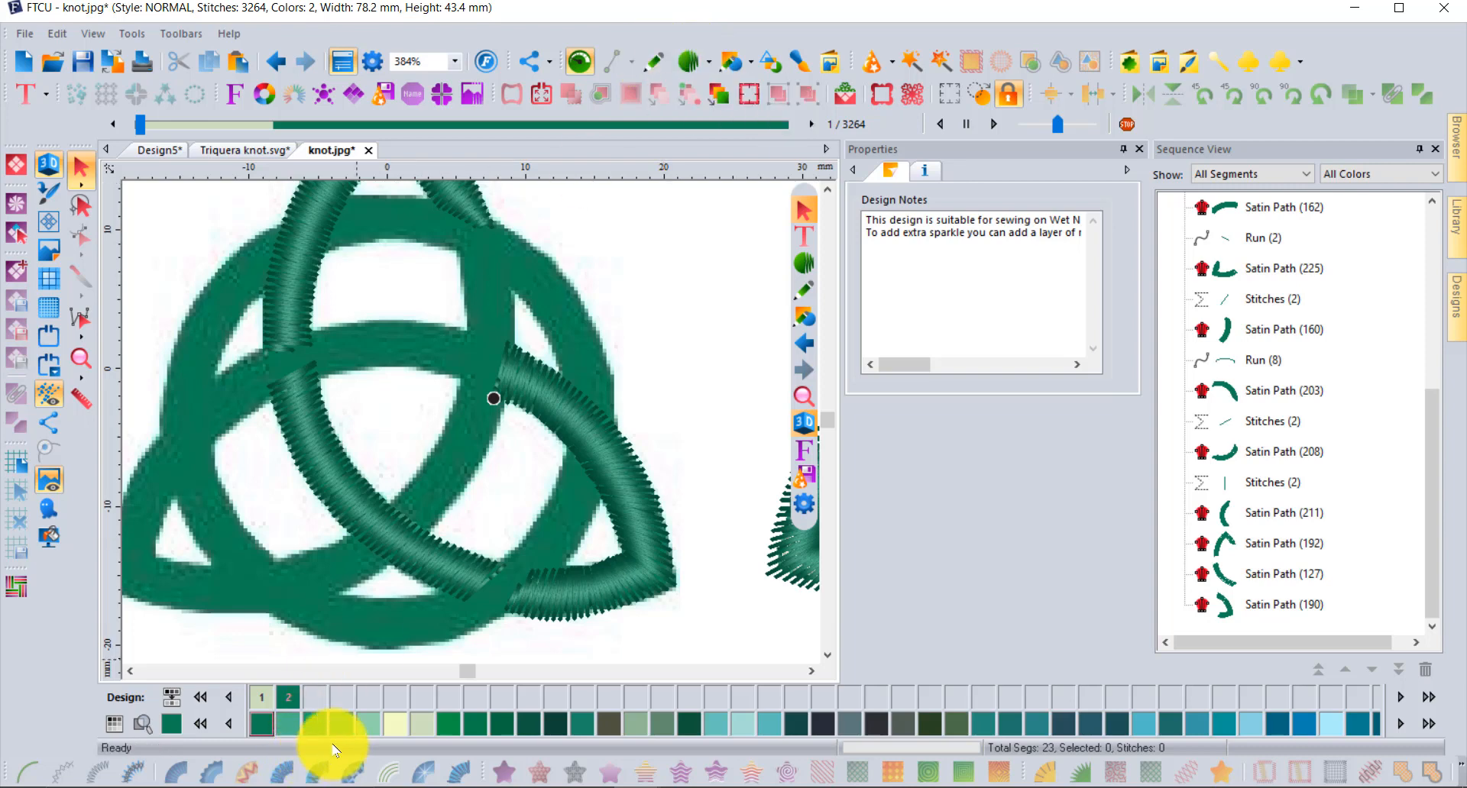
Start a new Satin Path beside the loop satin's upper end and trace the middle arch's lower edge across to the left crossing
left_click(710, 67)
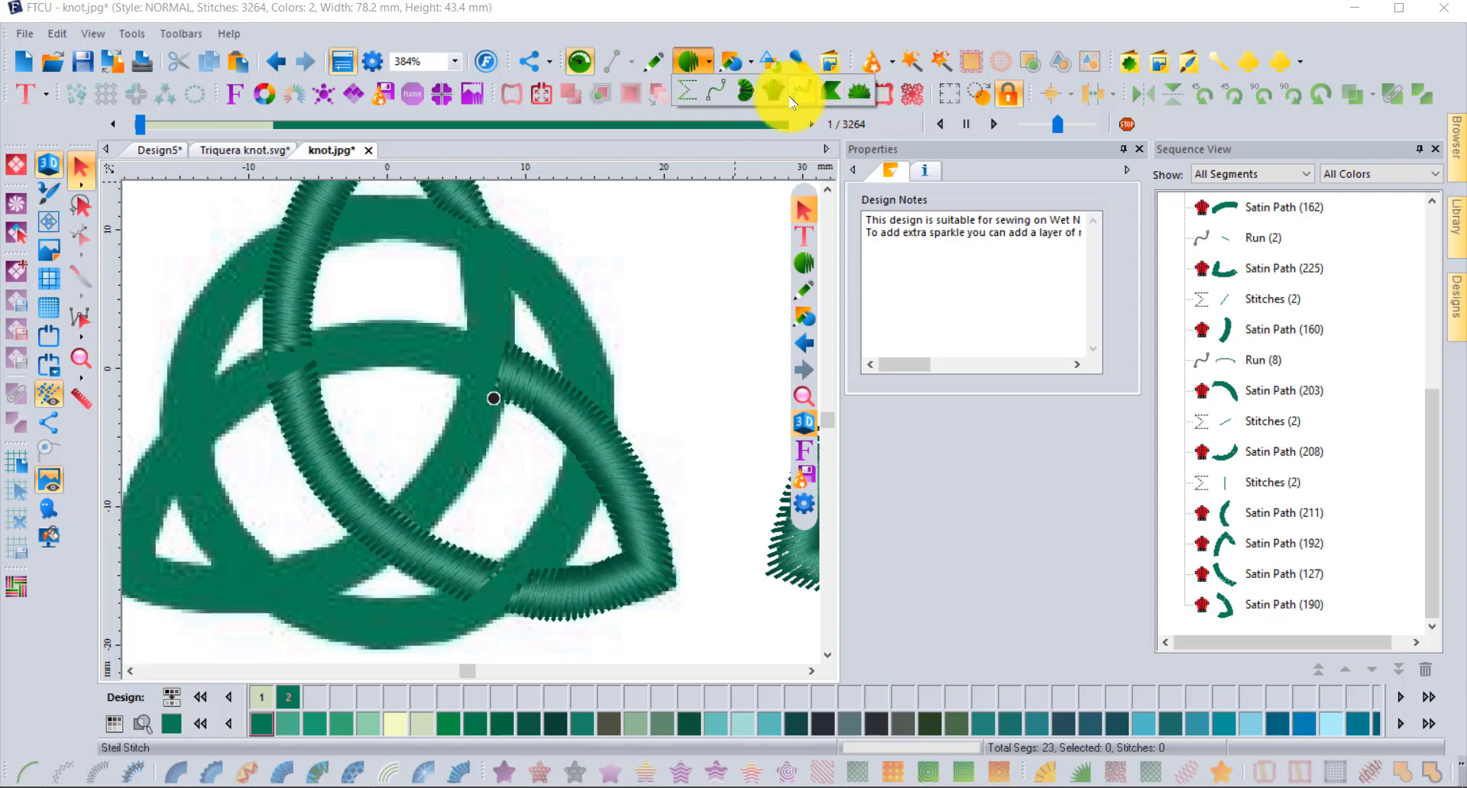
left_click(743, 98)
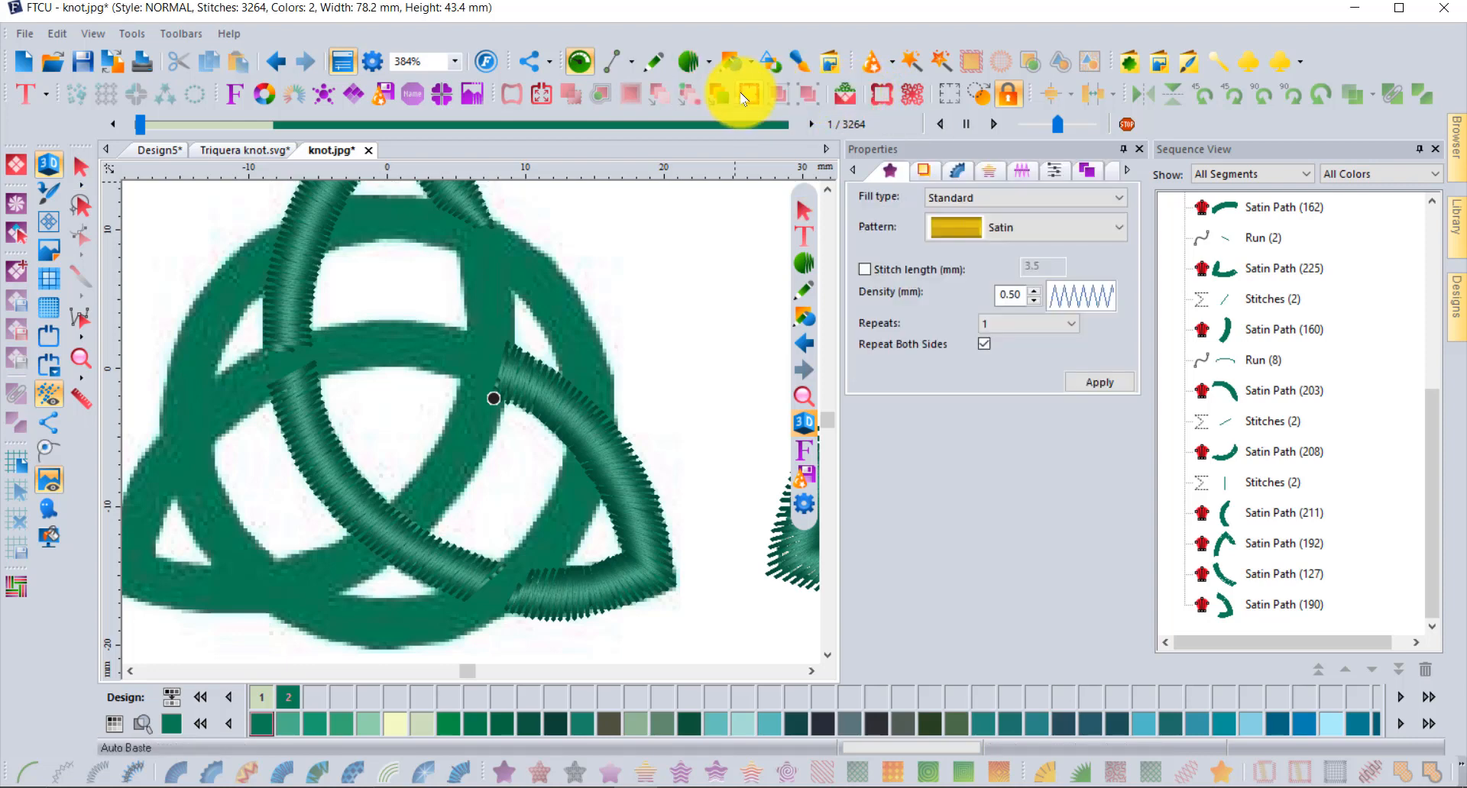
left_click(471, 382)
scroll(442, 383, "up", 1)
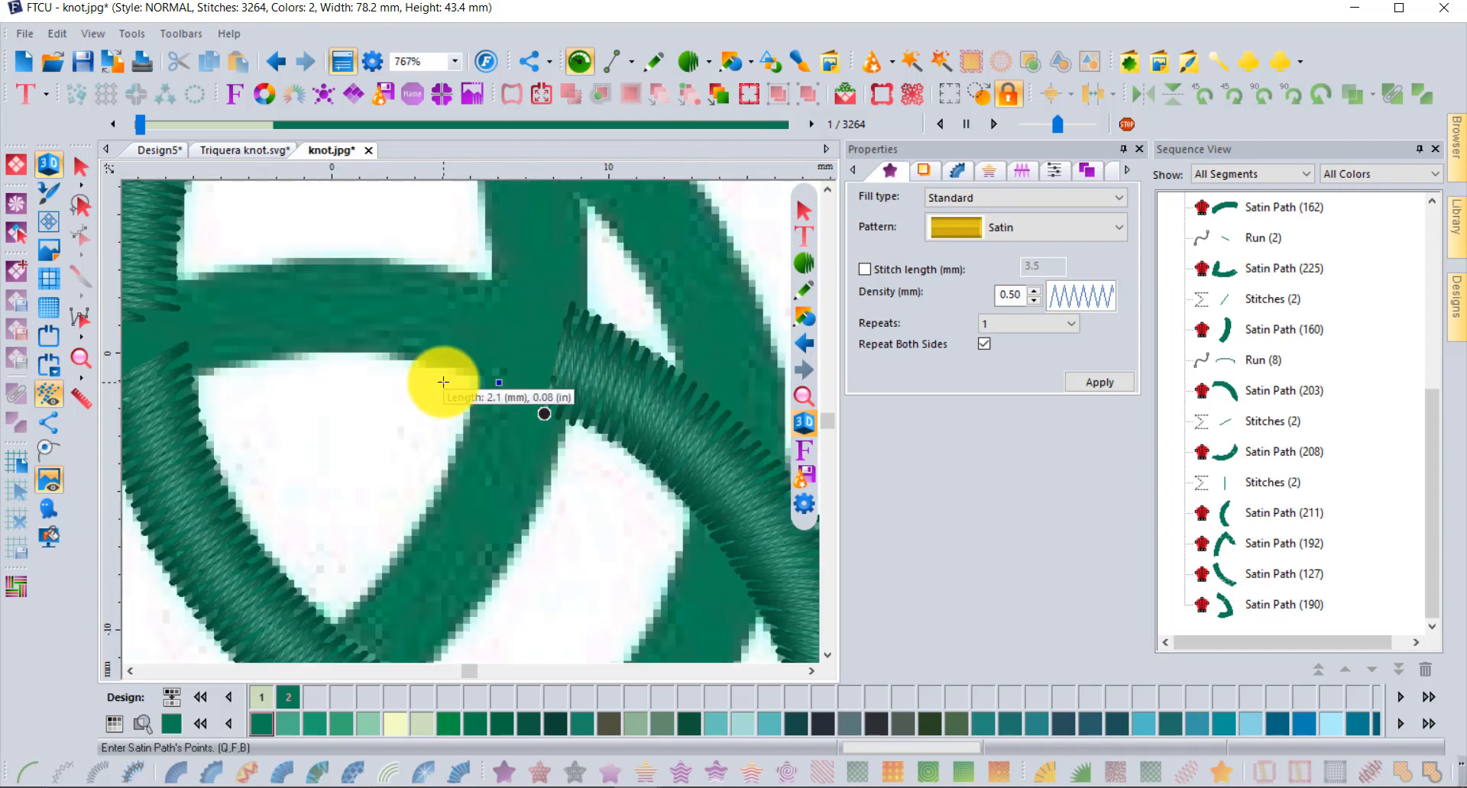
left_click(413, 359)
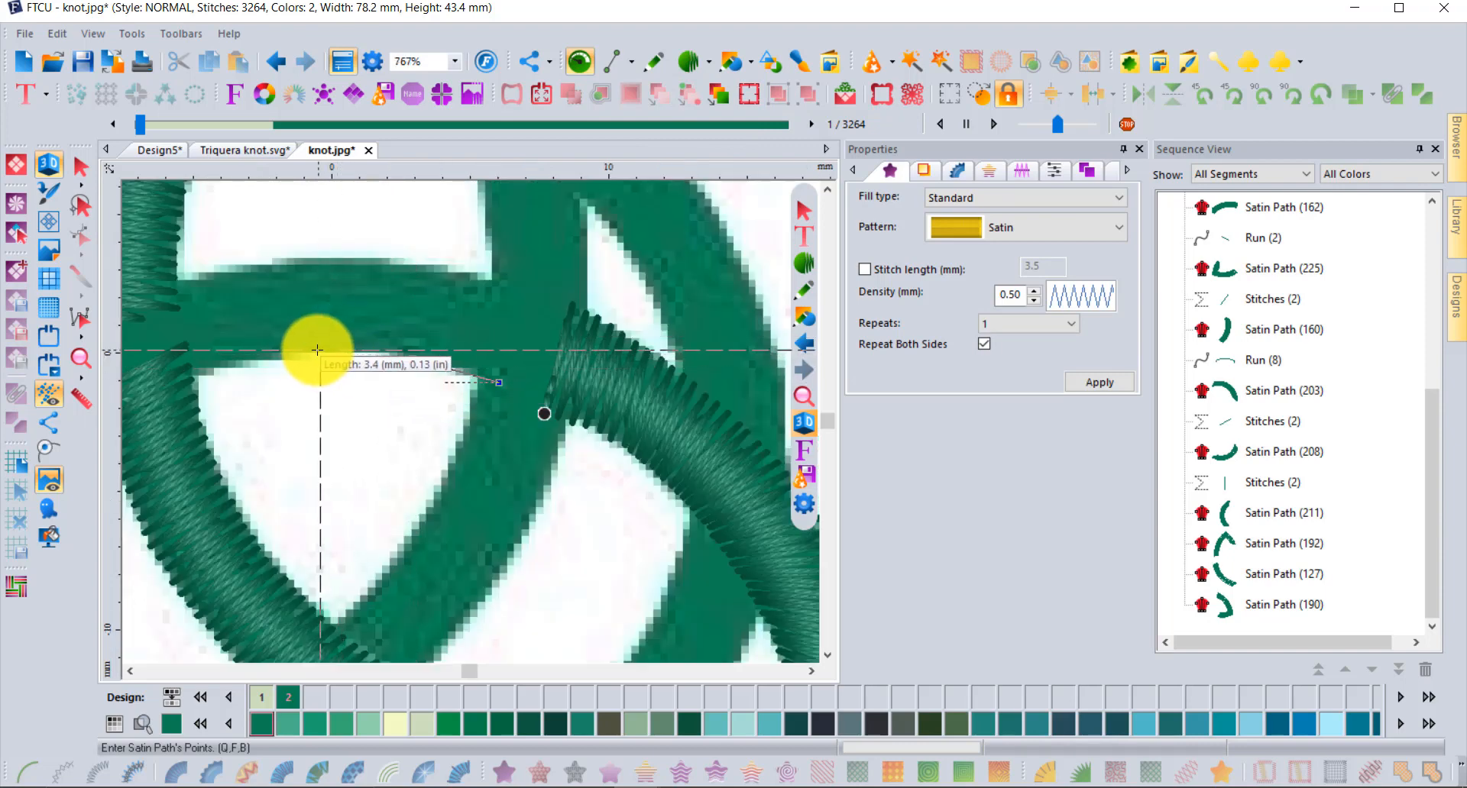
left_click(313, 350)
left_click(200, 370)
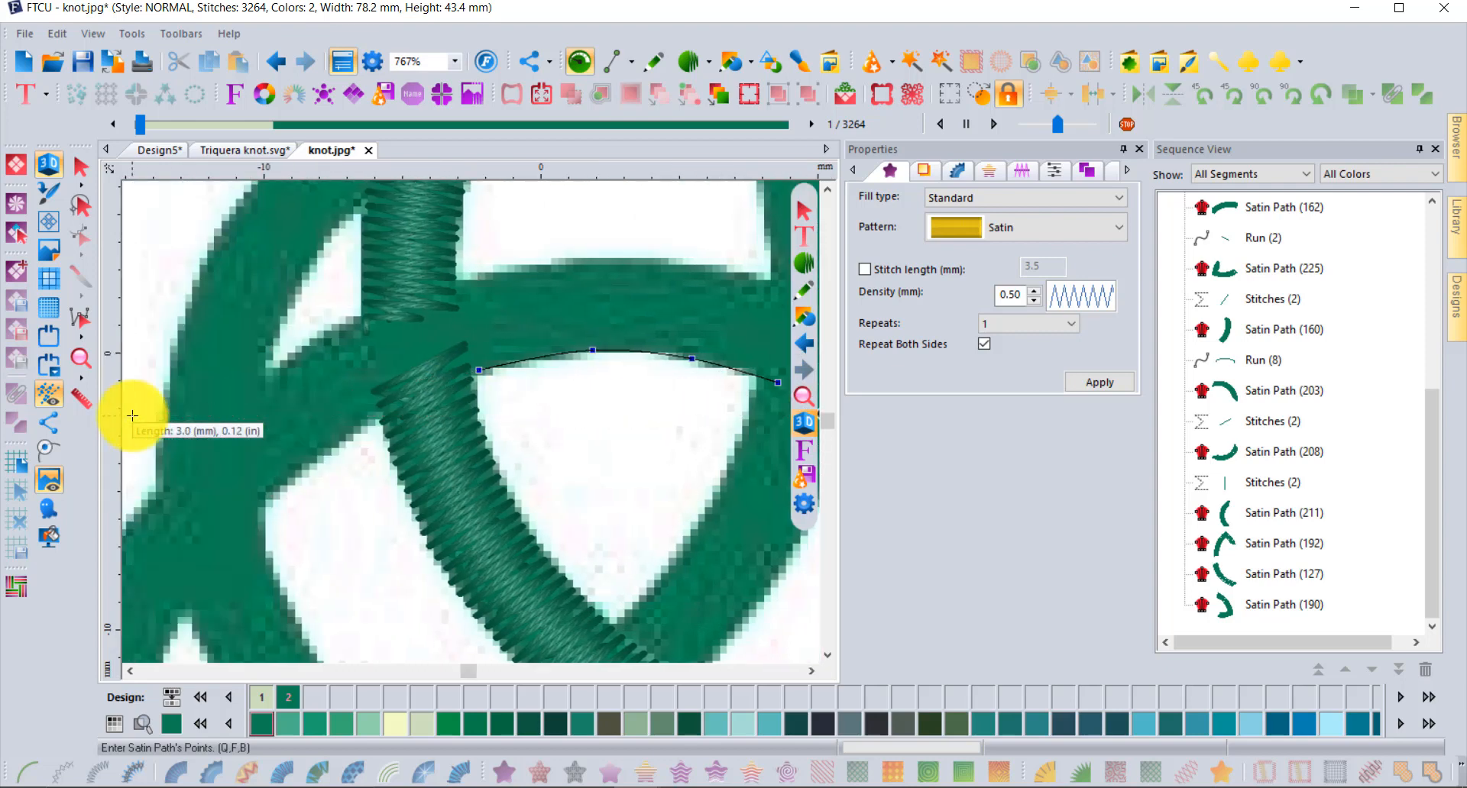
left_click(381, 463)
left_click(312, 523)
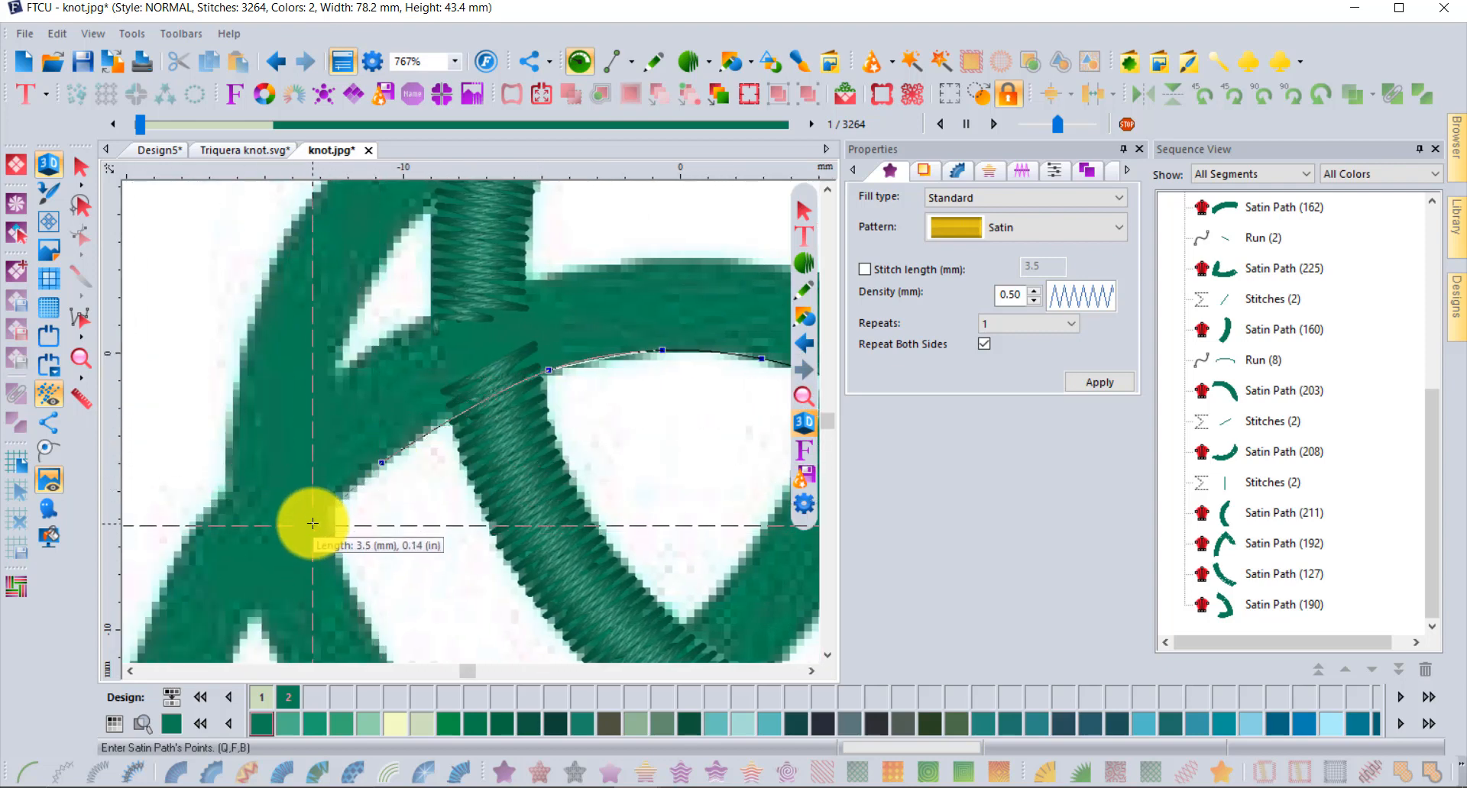
Carry the satin path across the arch's left end, trace its upper edge back to the right crossing, and finish the outline
left_click(297, 413)
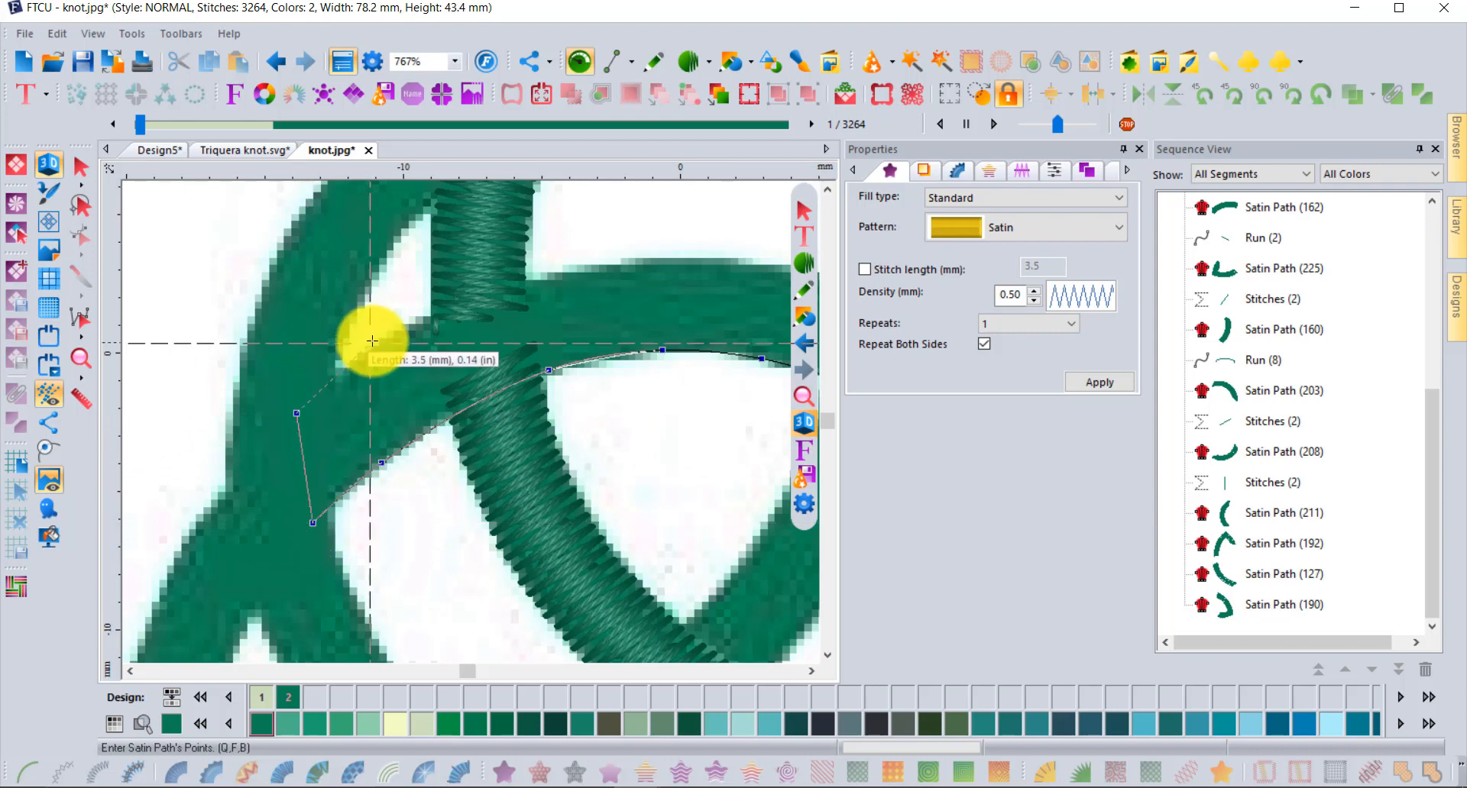
left_click(375, 346)
left_click(532, 279)
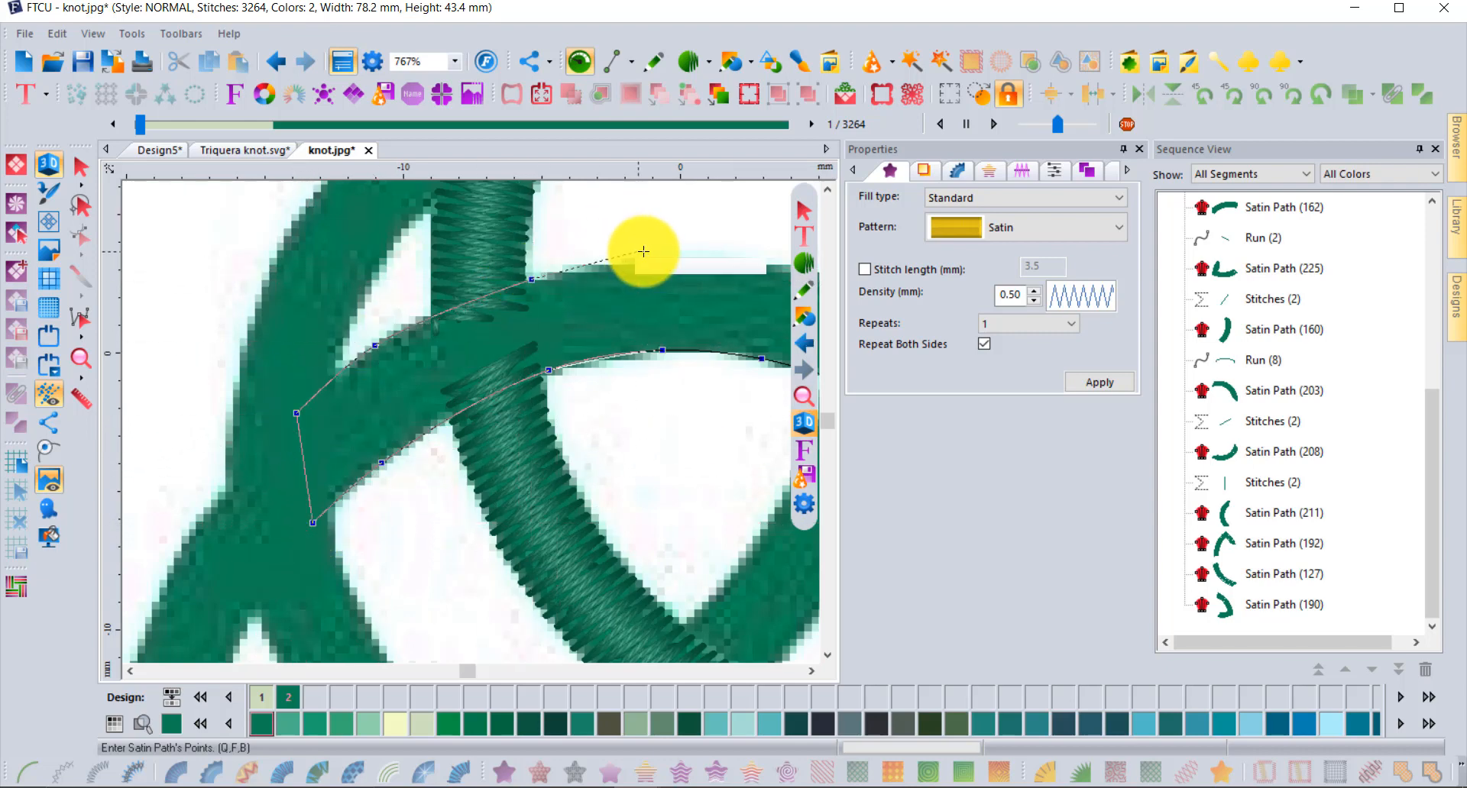
left_click(697, 258)
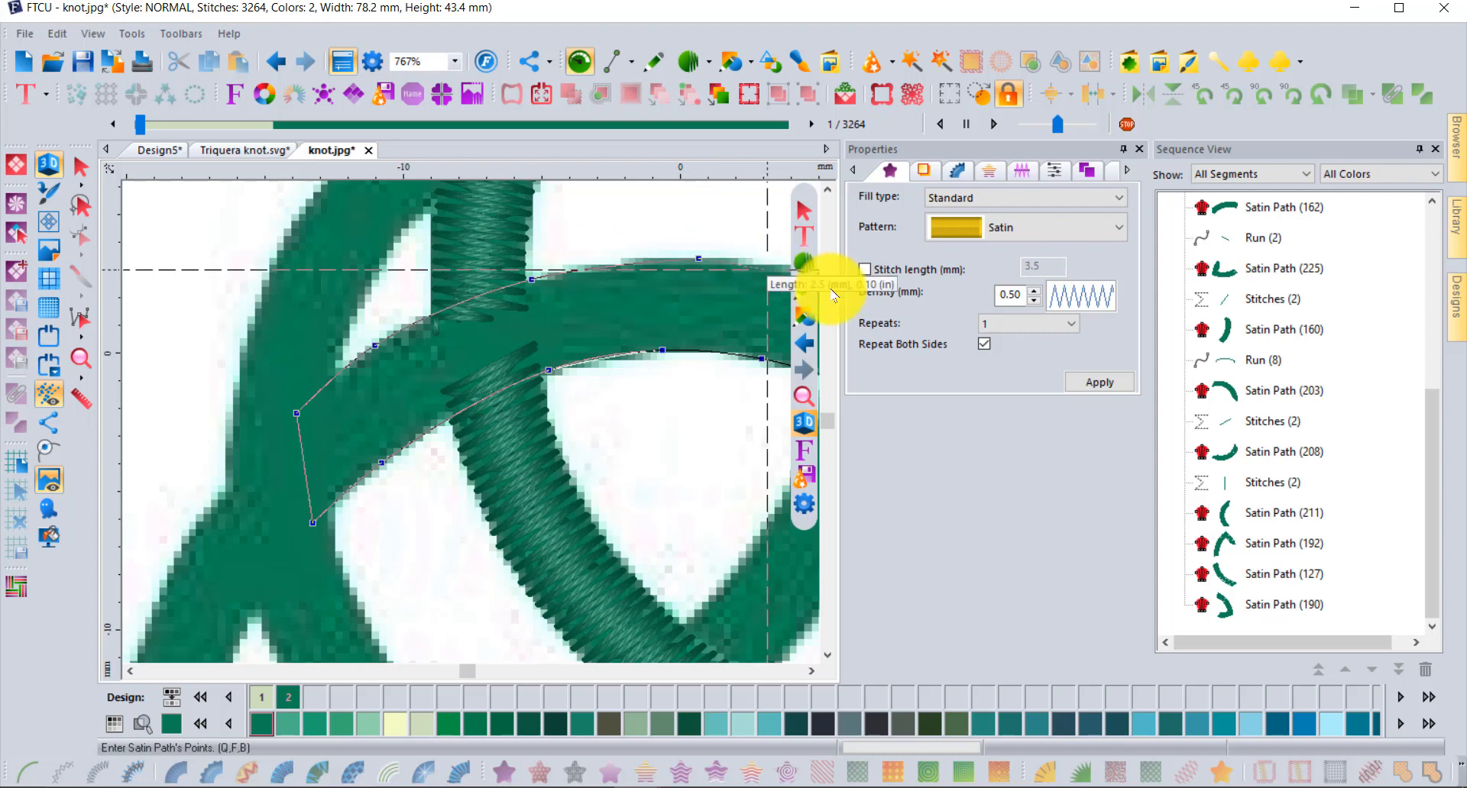
left_click(805, 284)
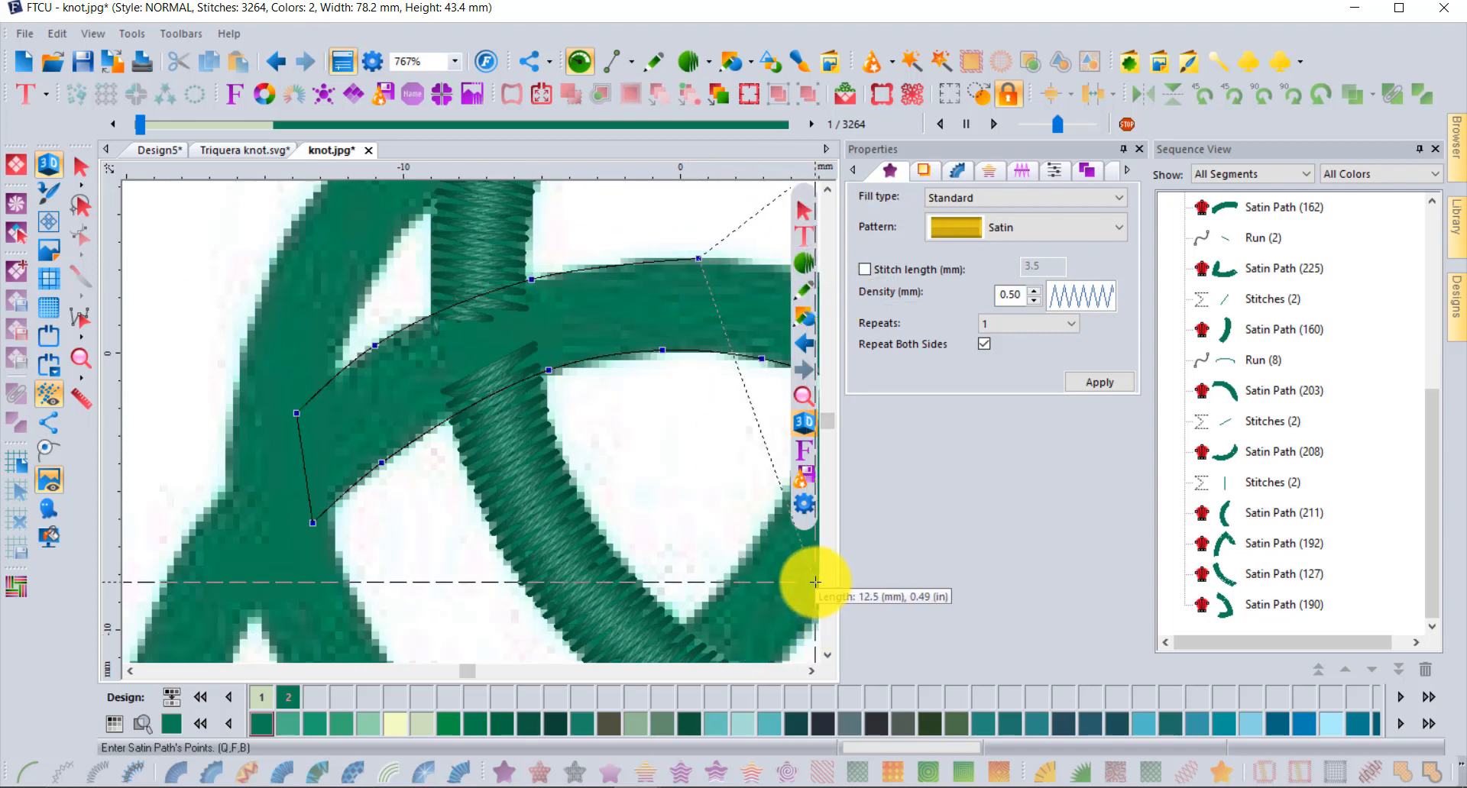
mouse_move(815, 582)
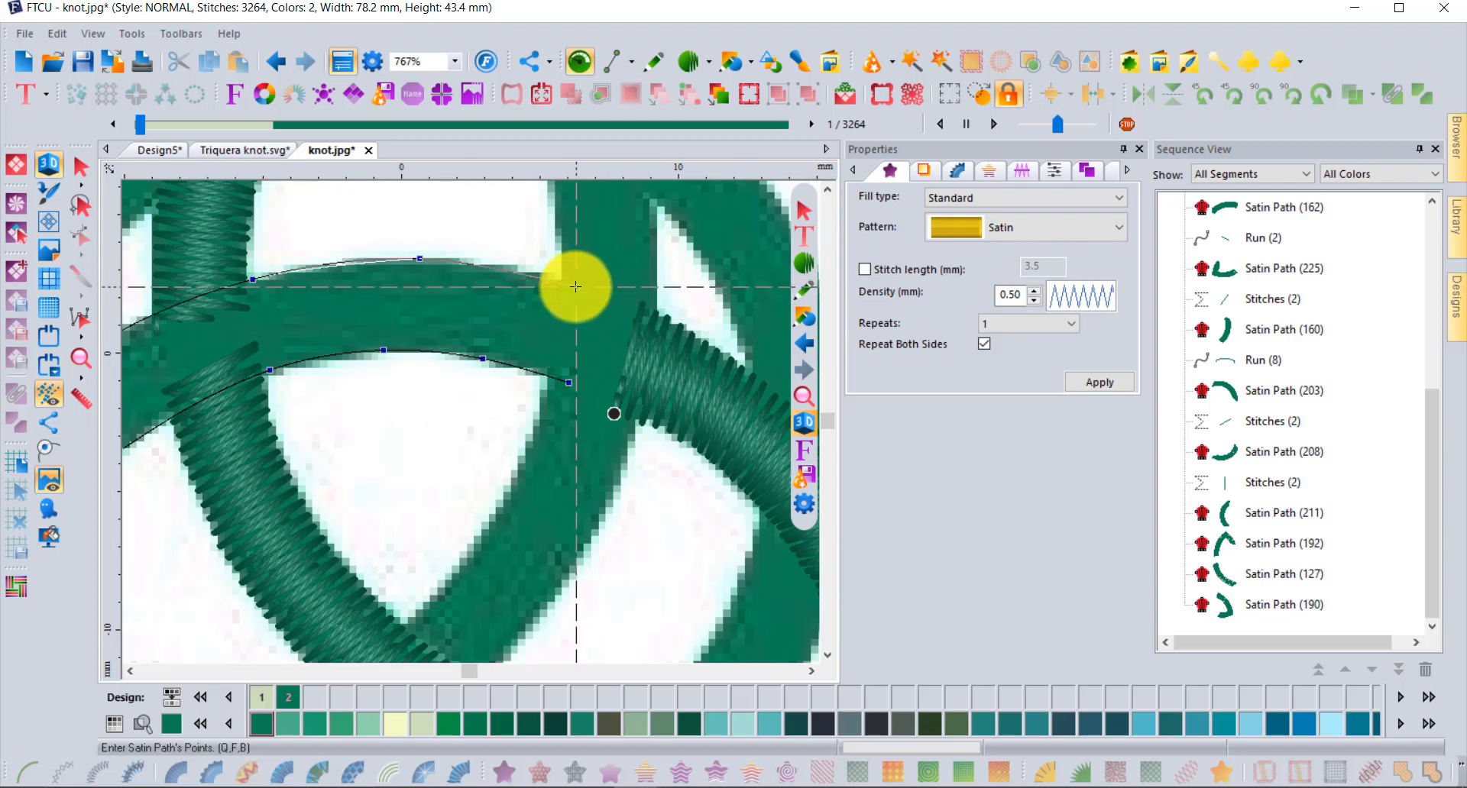
left_click(577, 286)
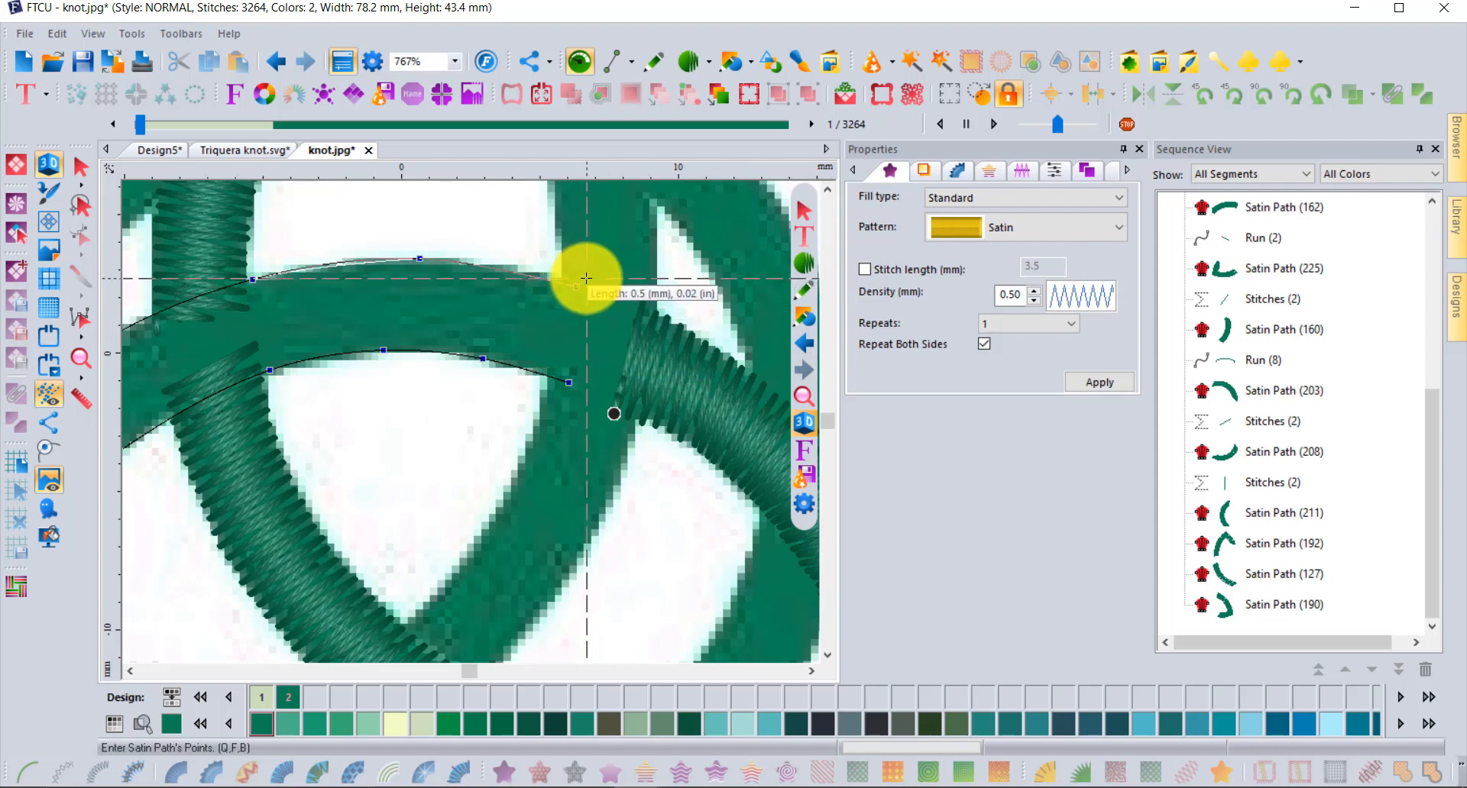
key("Return")
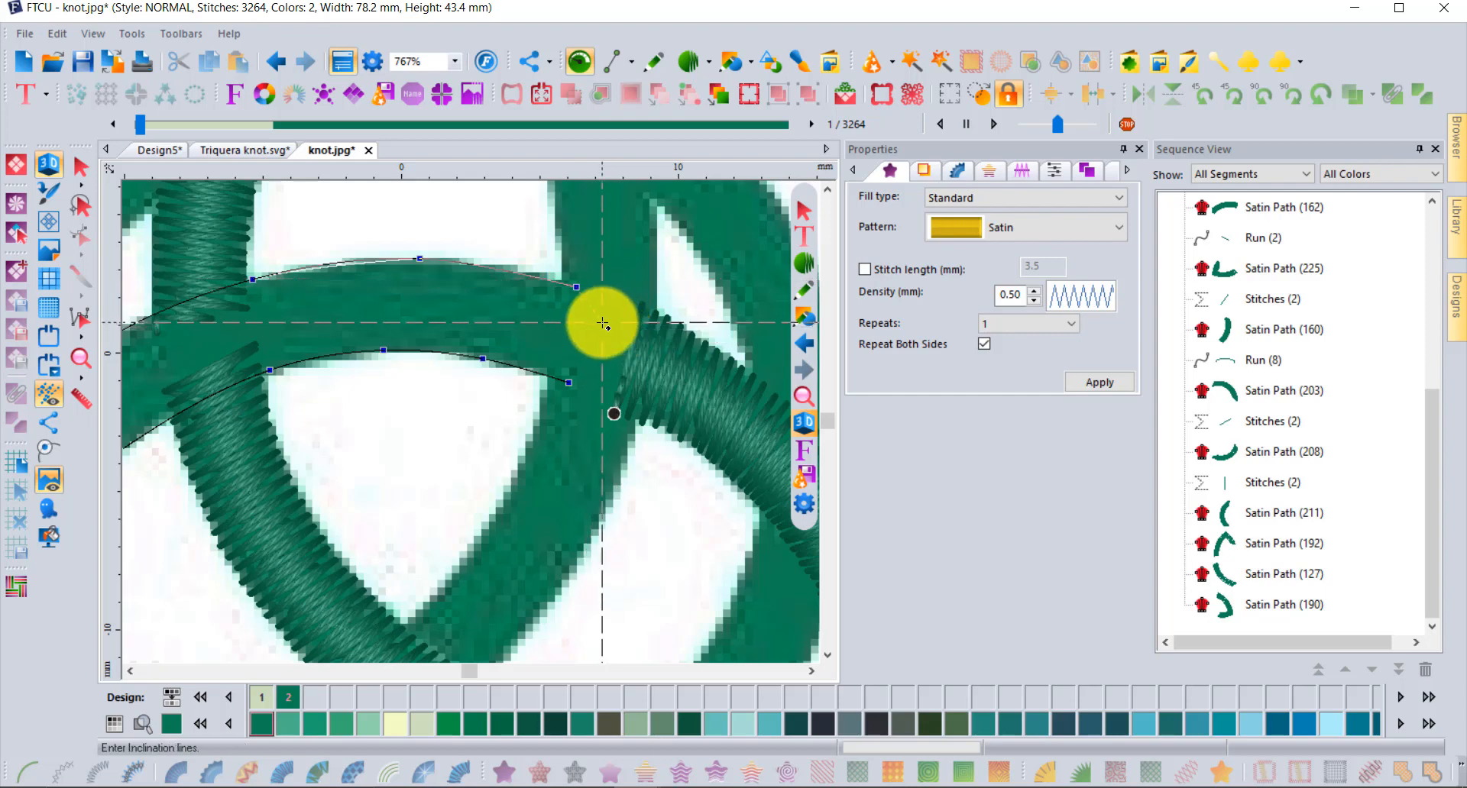
Add inclination lines across the arch's satin path near its right end and near its left end
left_click(603, 323)
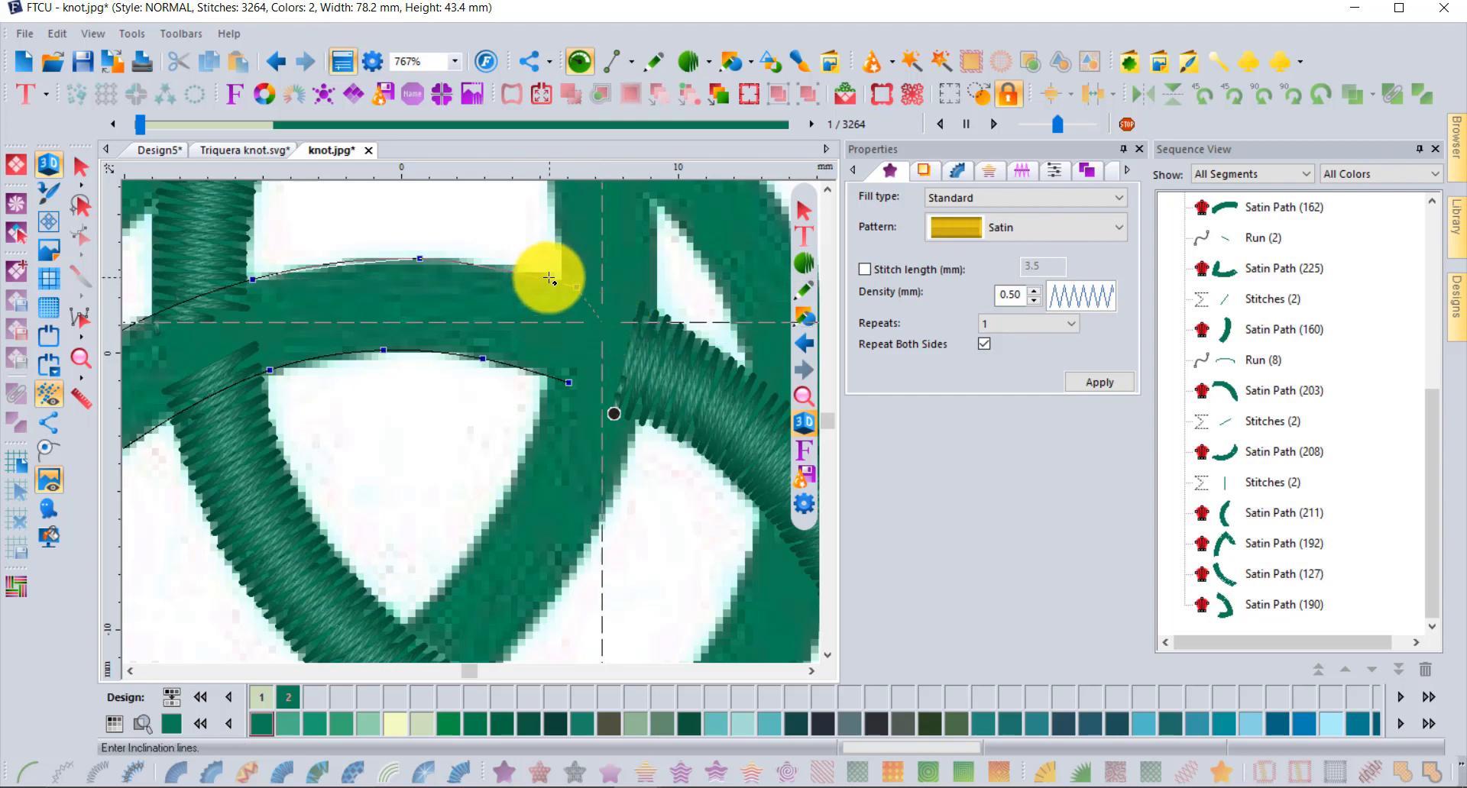
left_click(548, 281)
left_click(540, 374)
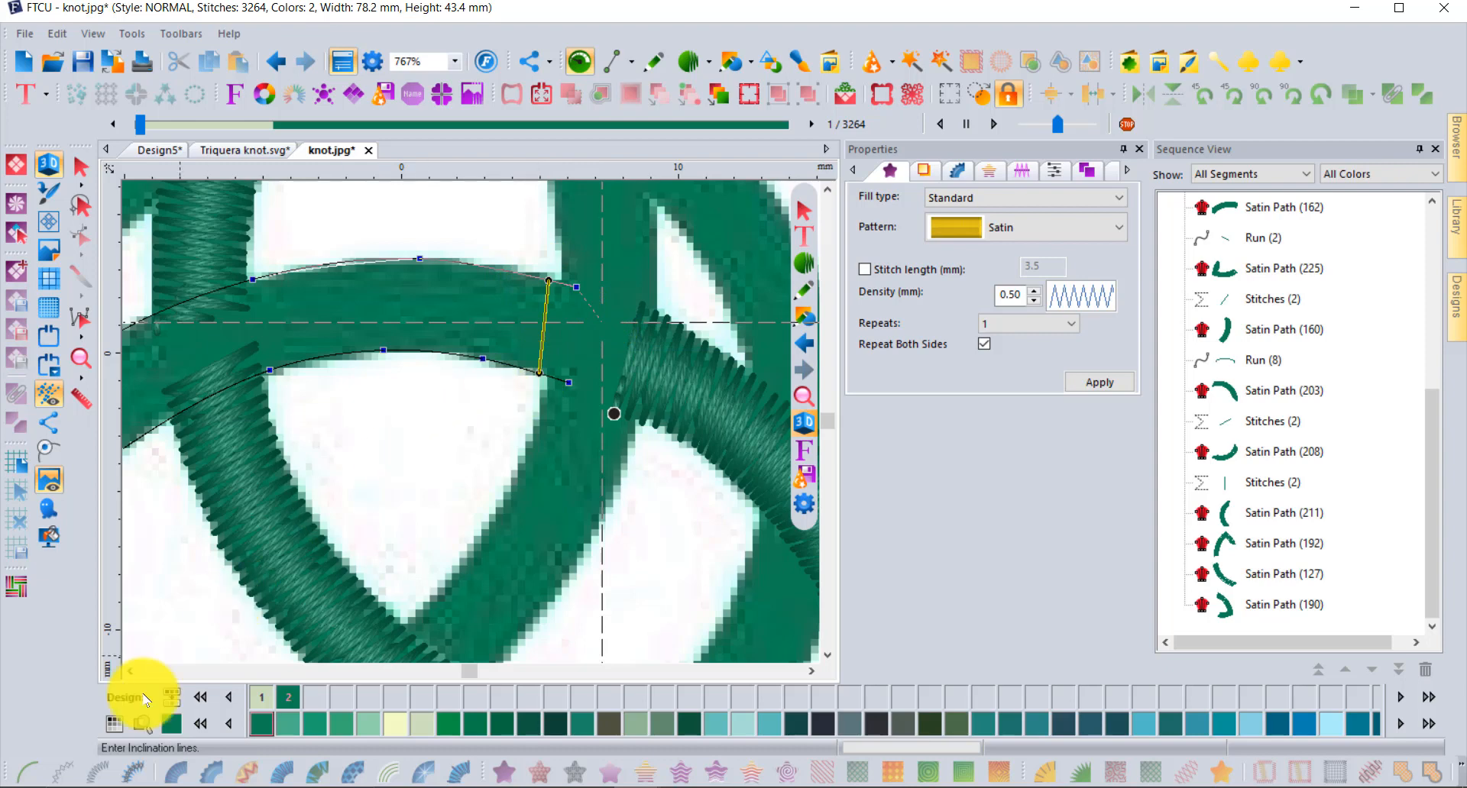
left_click(130, 670)
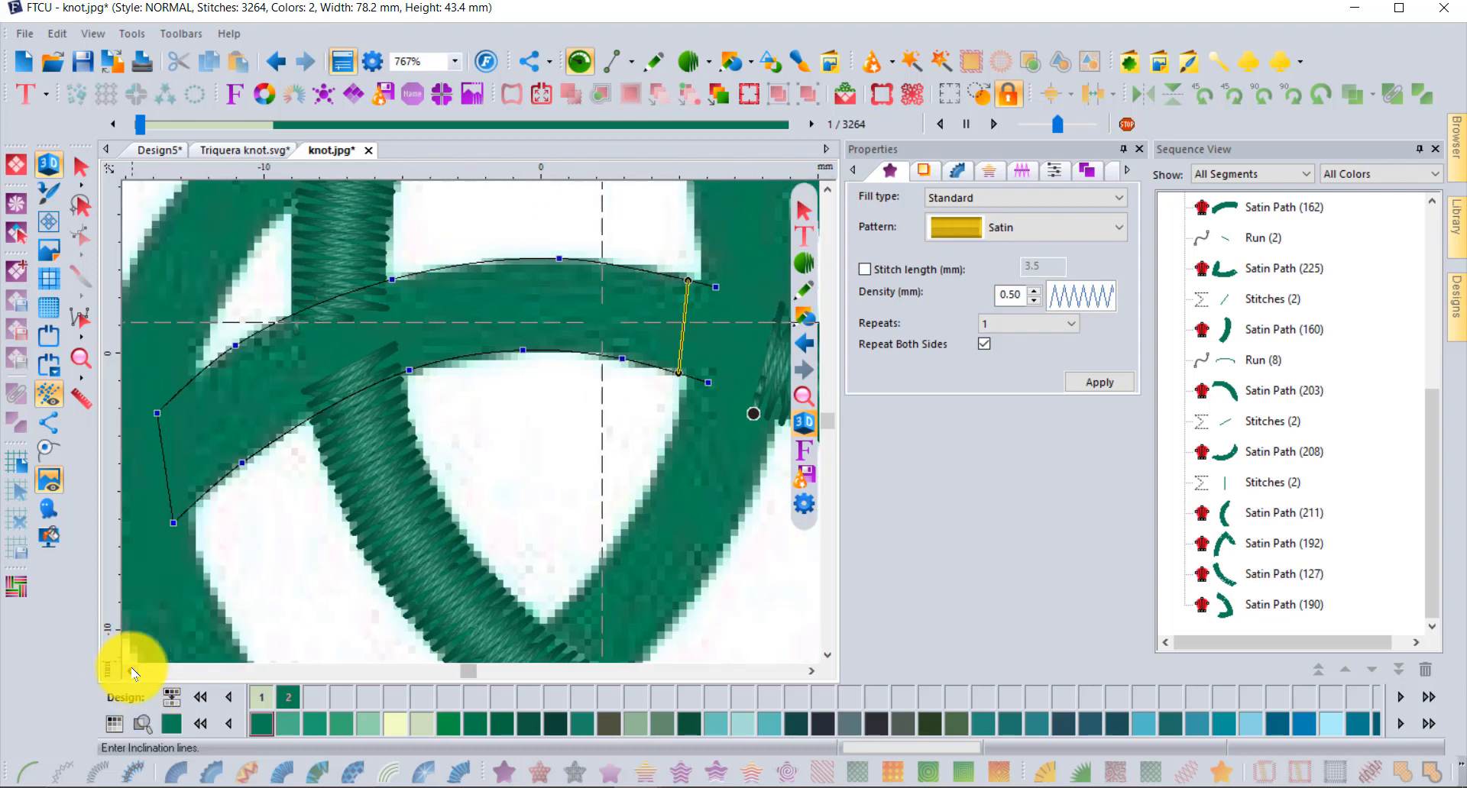
left_click(242, 399)
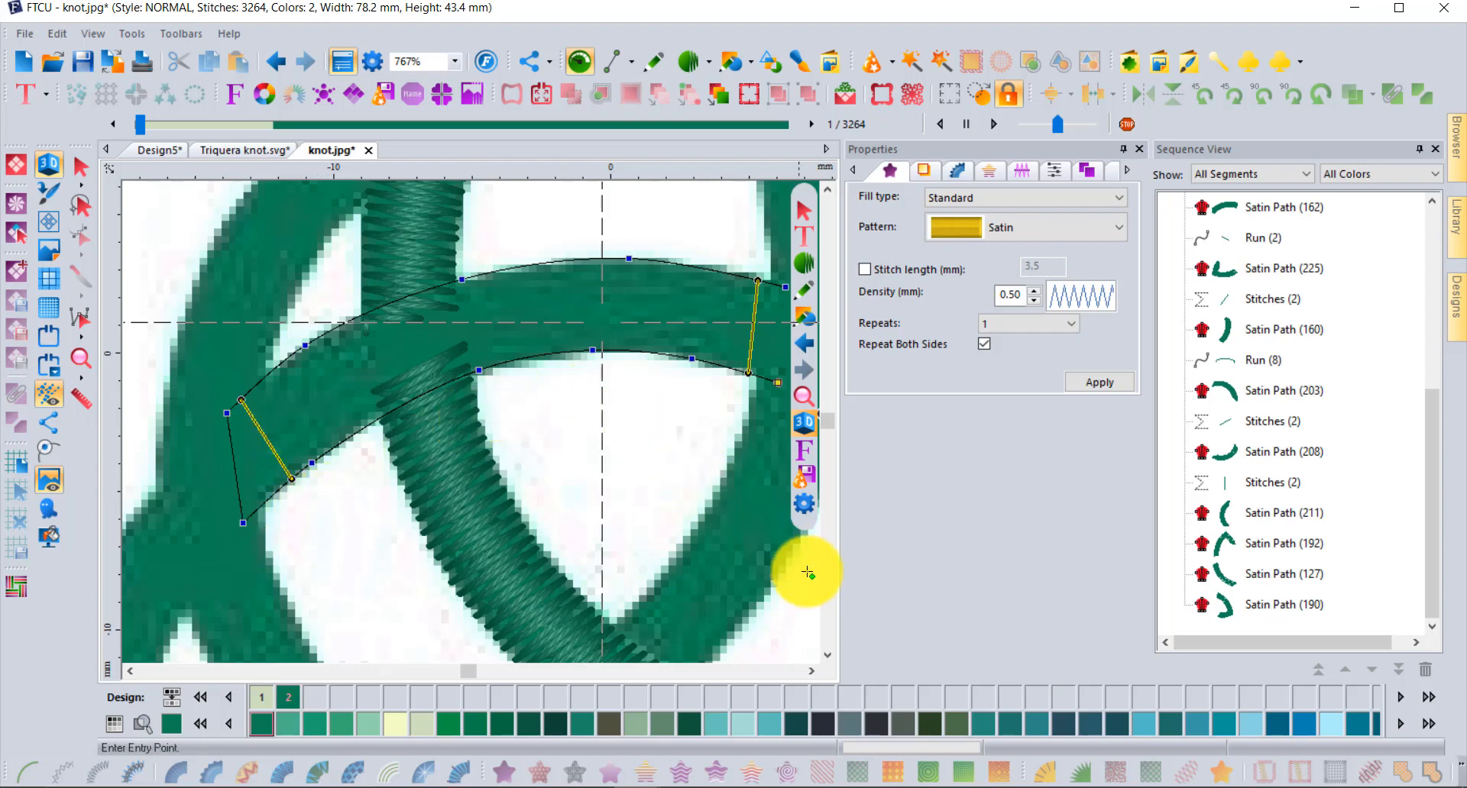
Place the arch's entry point at its lower right corner and its exit point at its lower left corner to generate the stitches
left_click(812, 671)
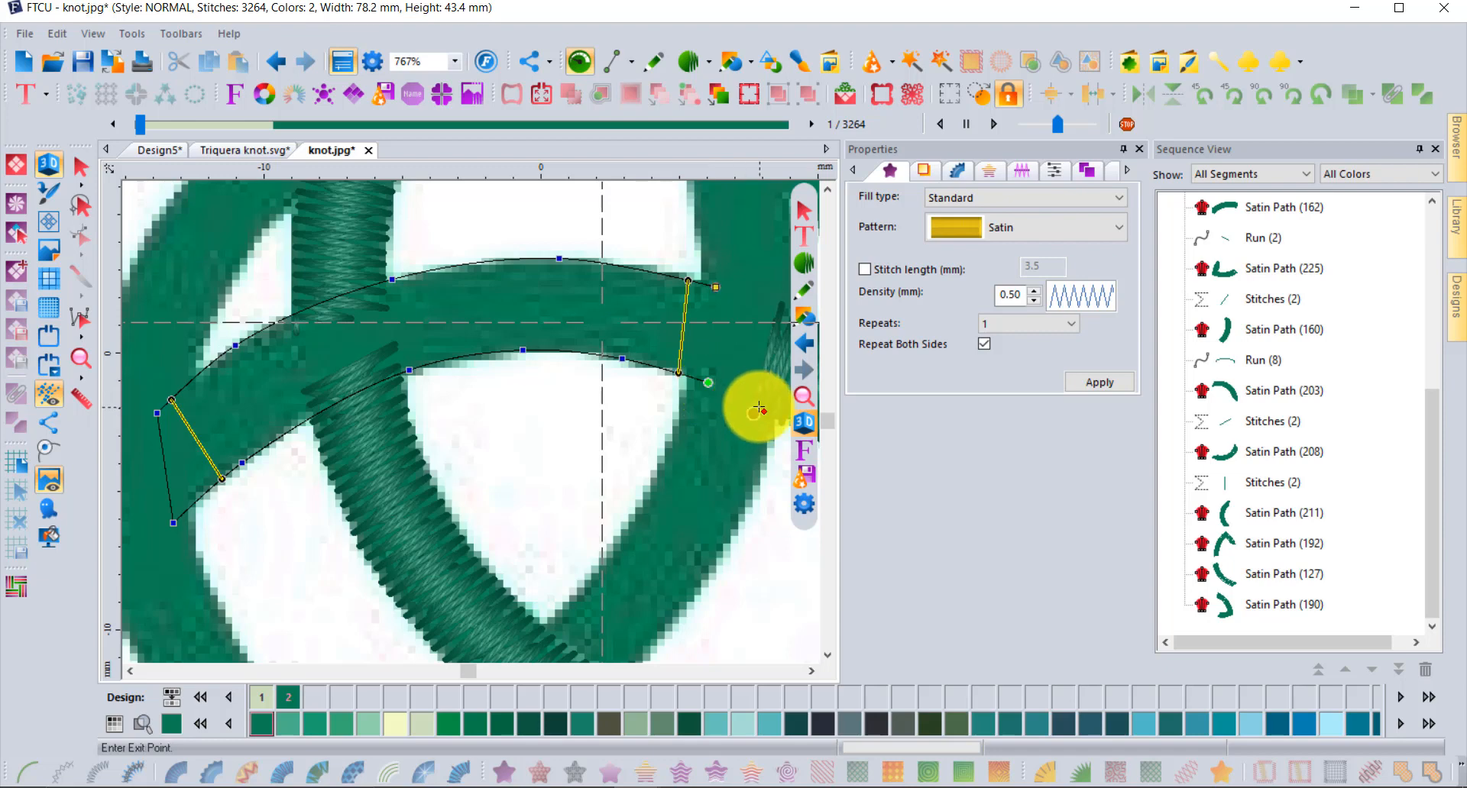
left_click(130, 671)
left_click(130, 670)
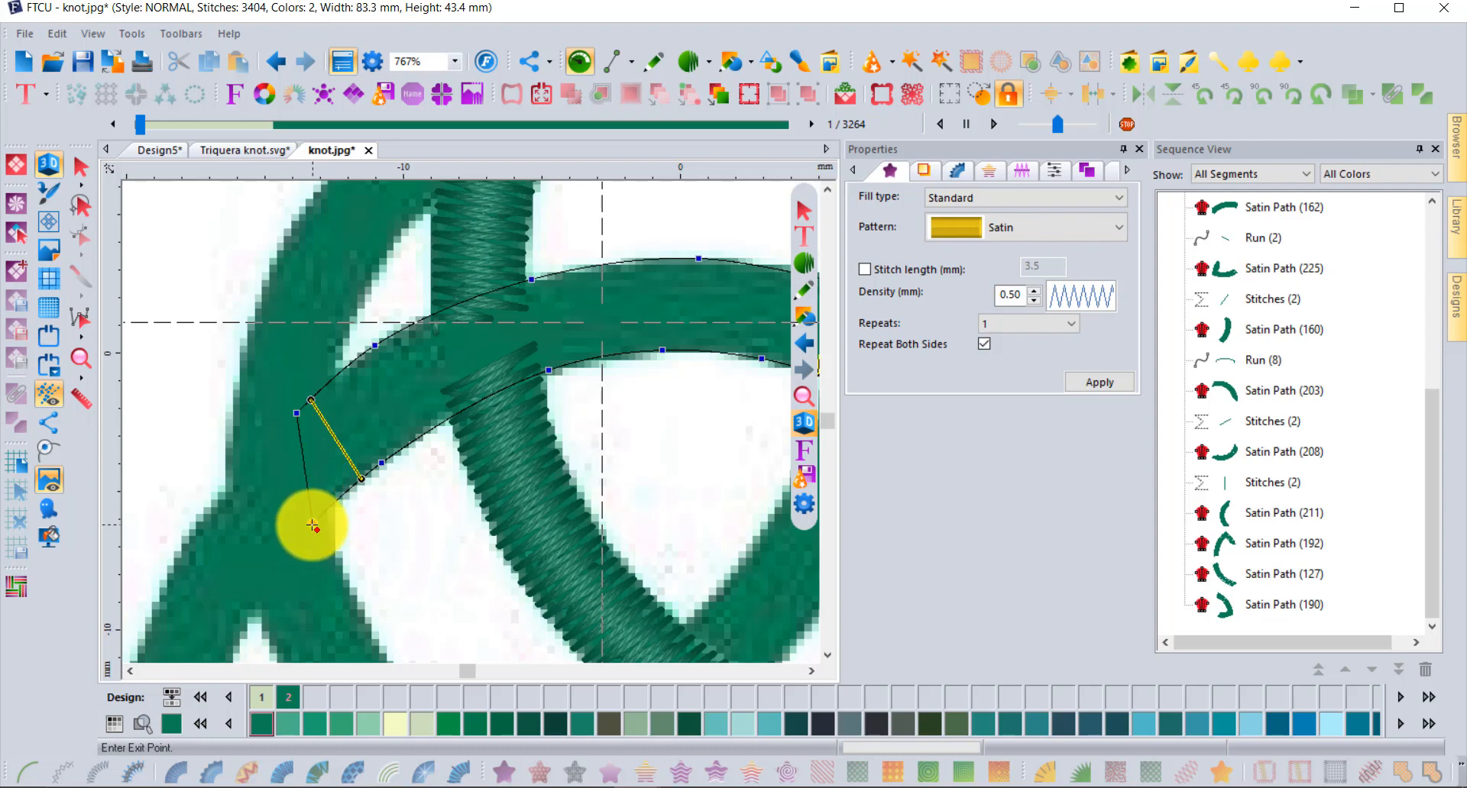
left_click(312, 526)
scroll(313, 525, "down", 1)
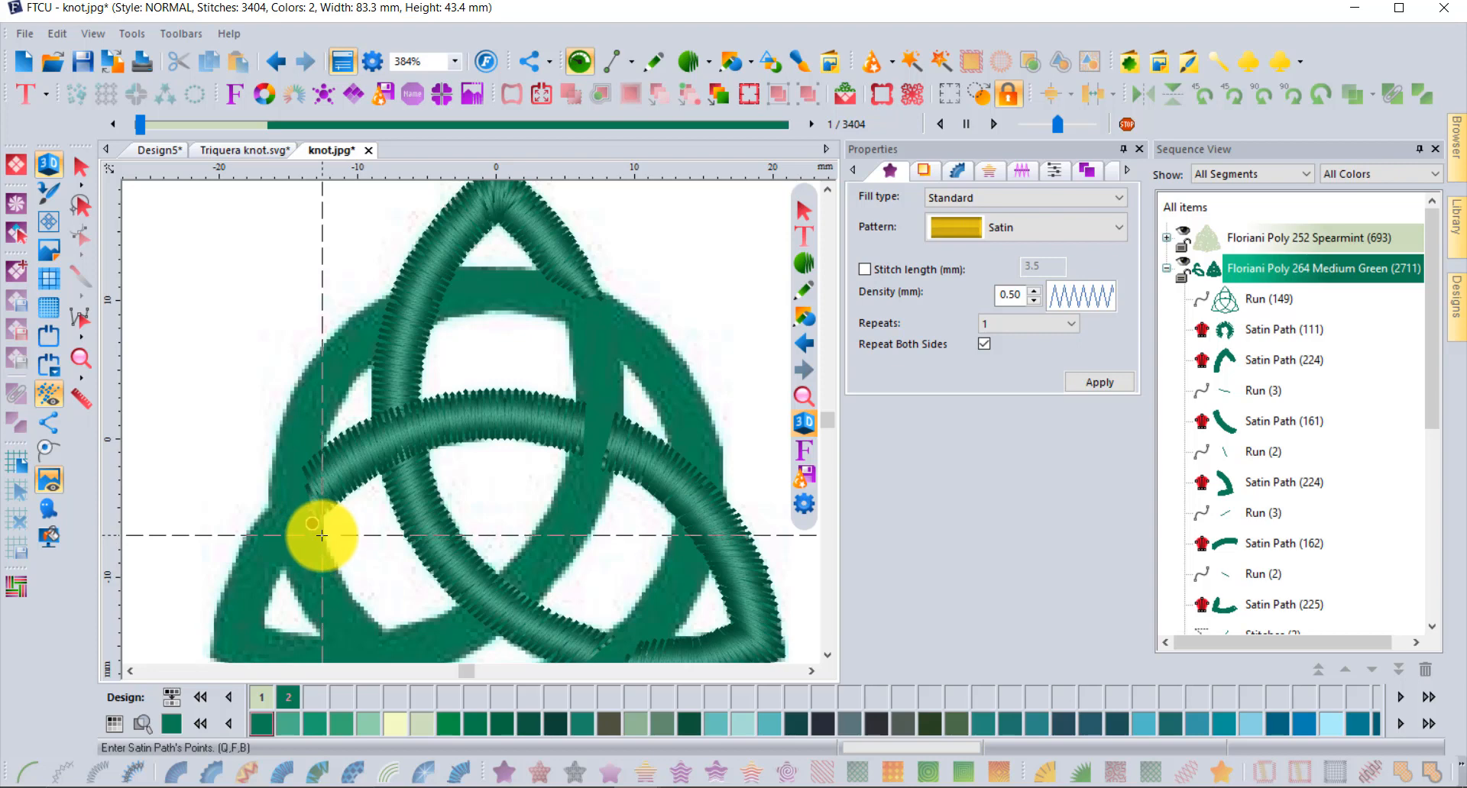
Start a new Satin Path above the small left triangle and trace the lower-left band's inner edge around the corner to the bottom crossing
left_click(829, 656)
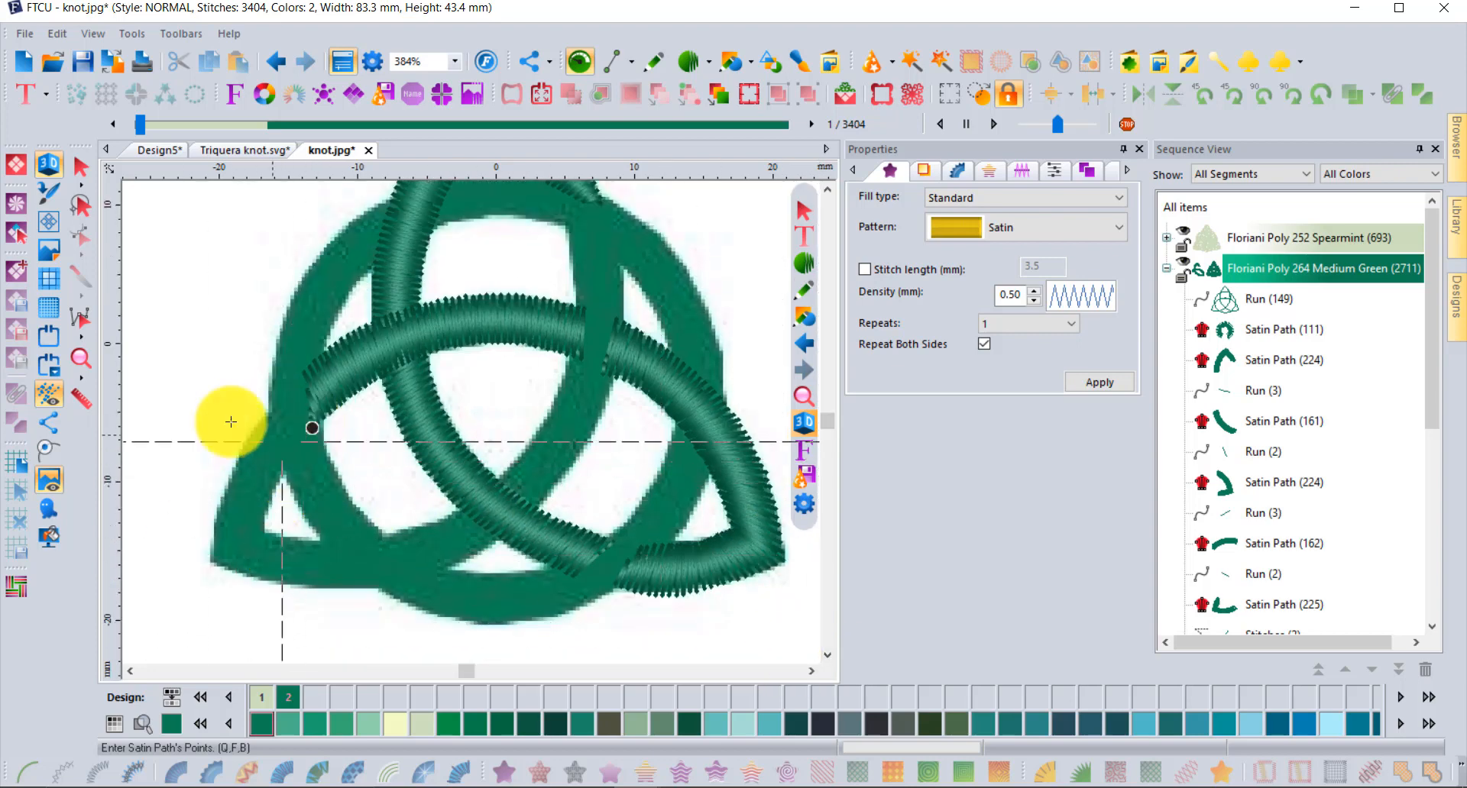
scroll(291, 493, "up", 1)
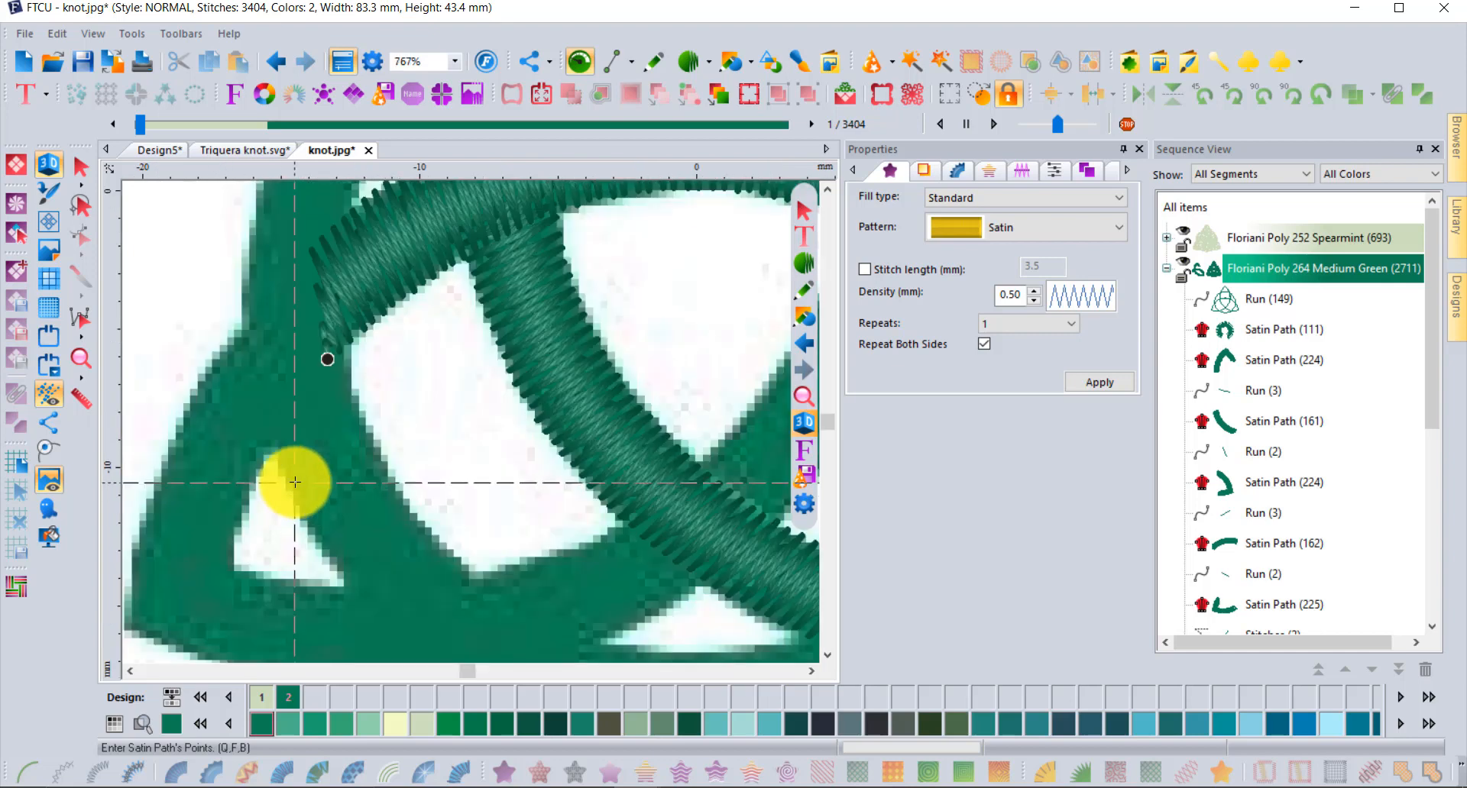
left_click(285, 418)
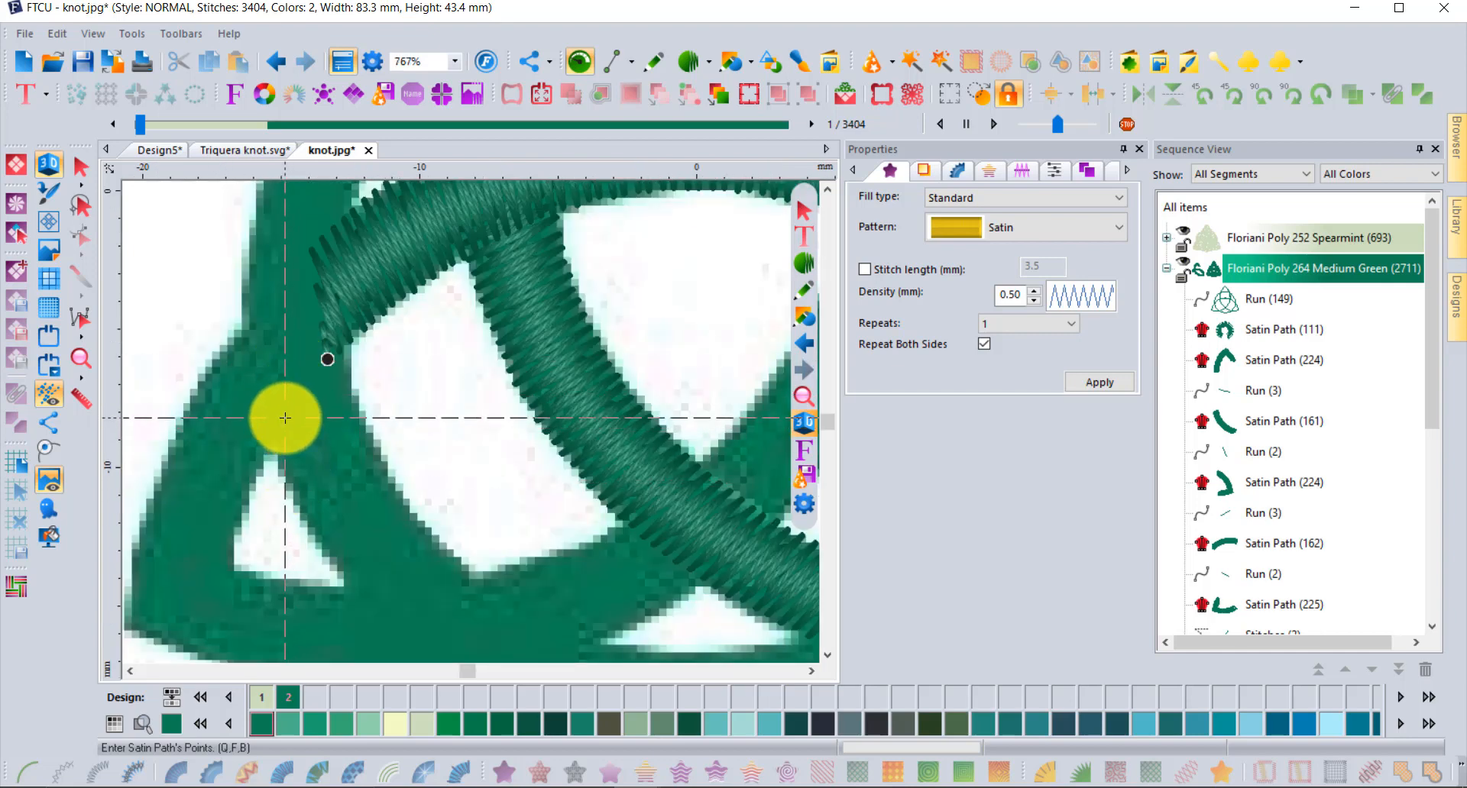
left_click(249, 487)
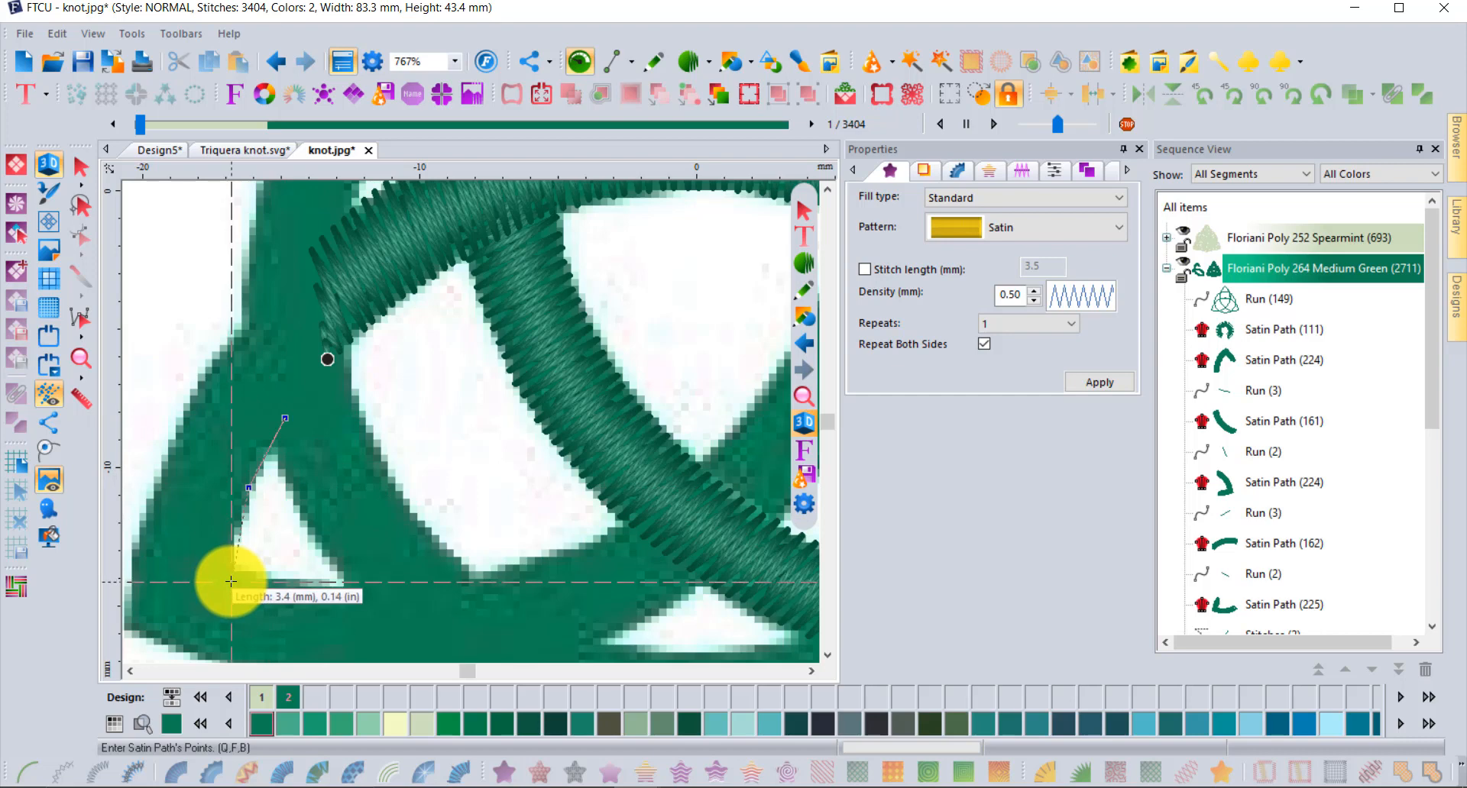
left_click(235, 553)
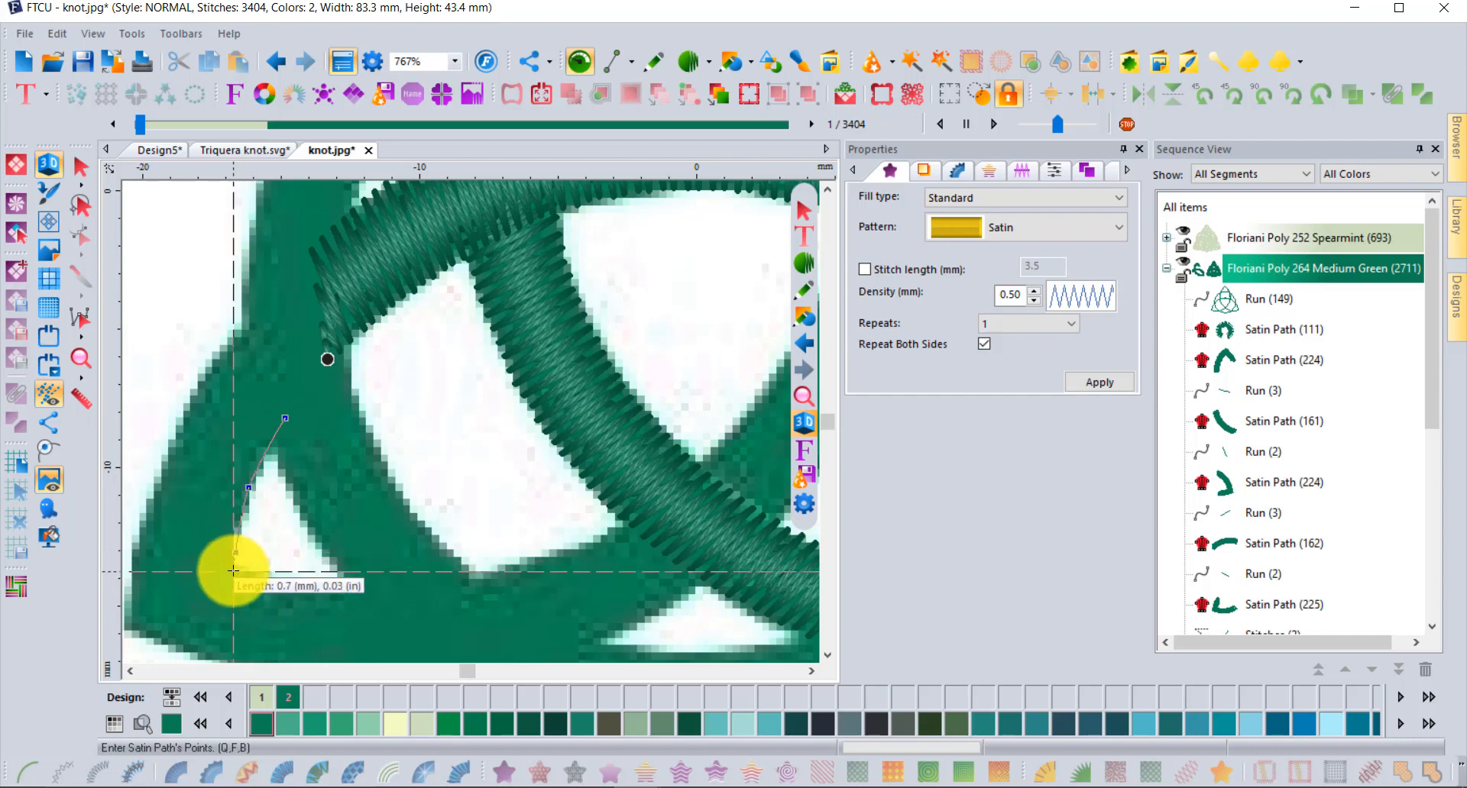
left_click(233, 571)
left_click(282, 581)
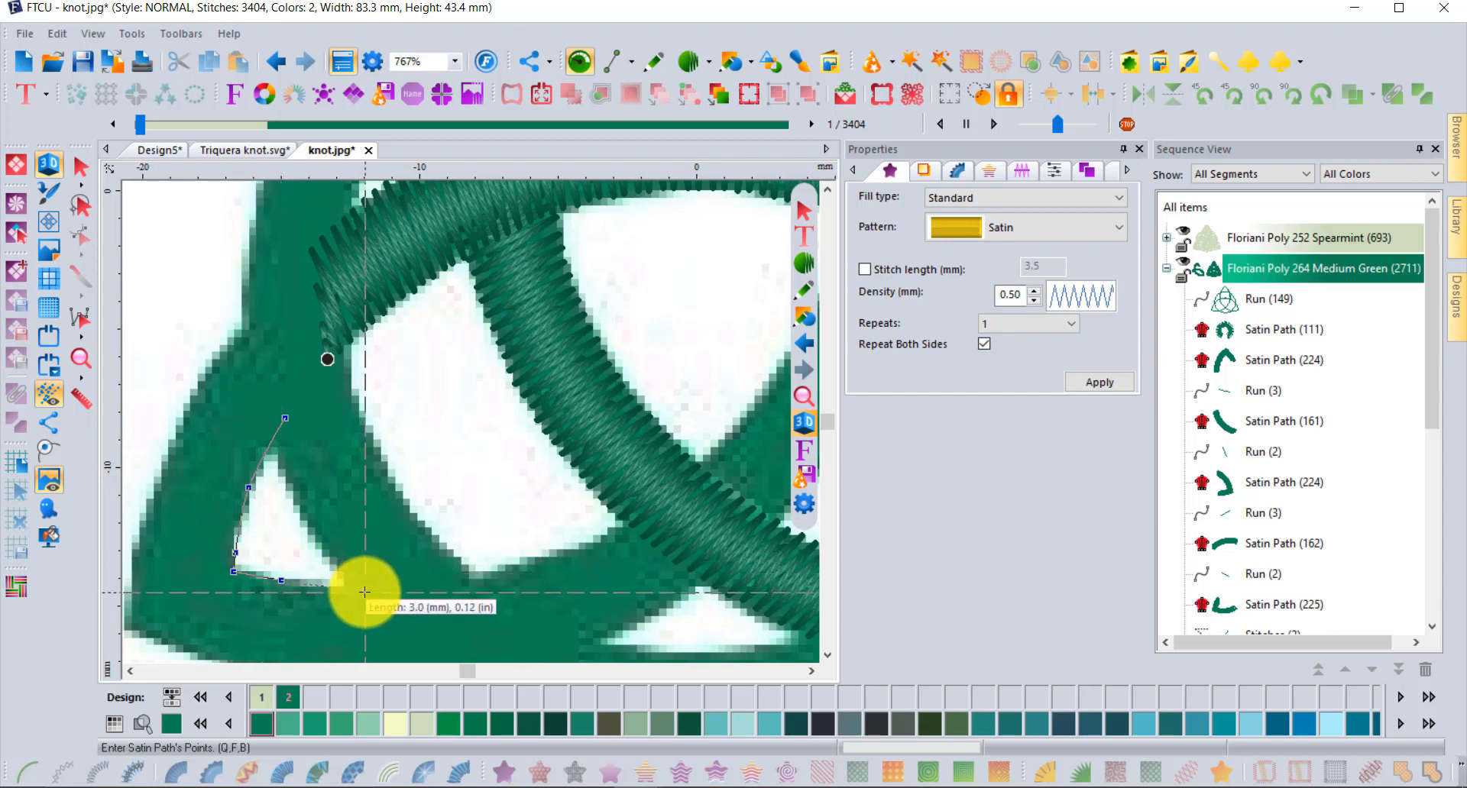
left_click(365, 593)
left_click(541, 567)
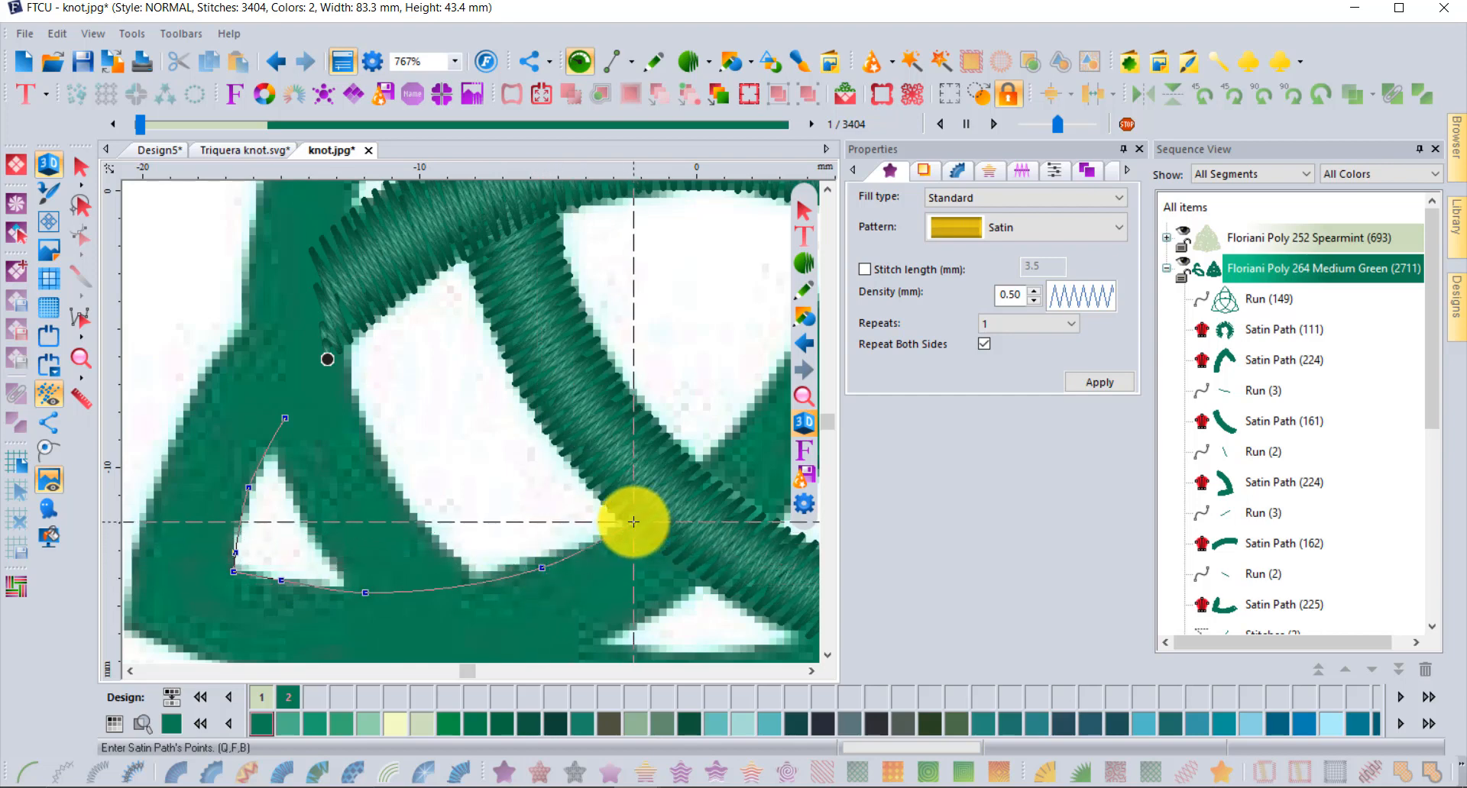
left_click(634, 522)
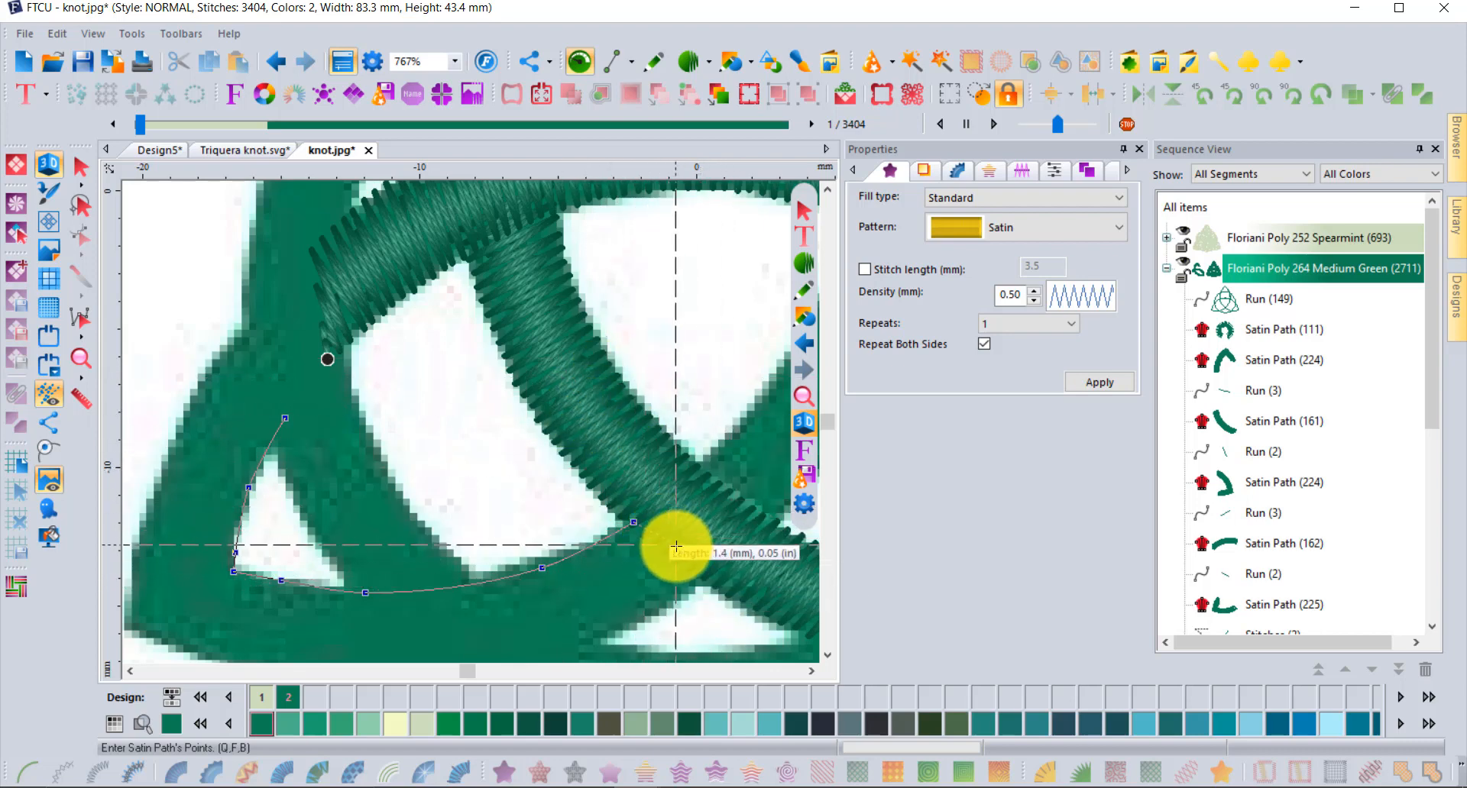
Carry the satin path across the bottom crossing, trace the outer edge around the lower-left tip up to the left crossing, and finish the outline
left_click(702, 578)
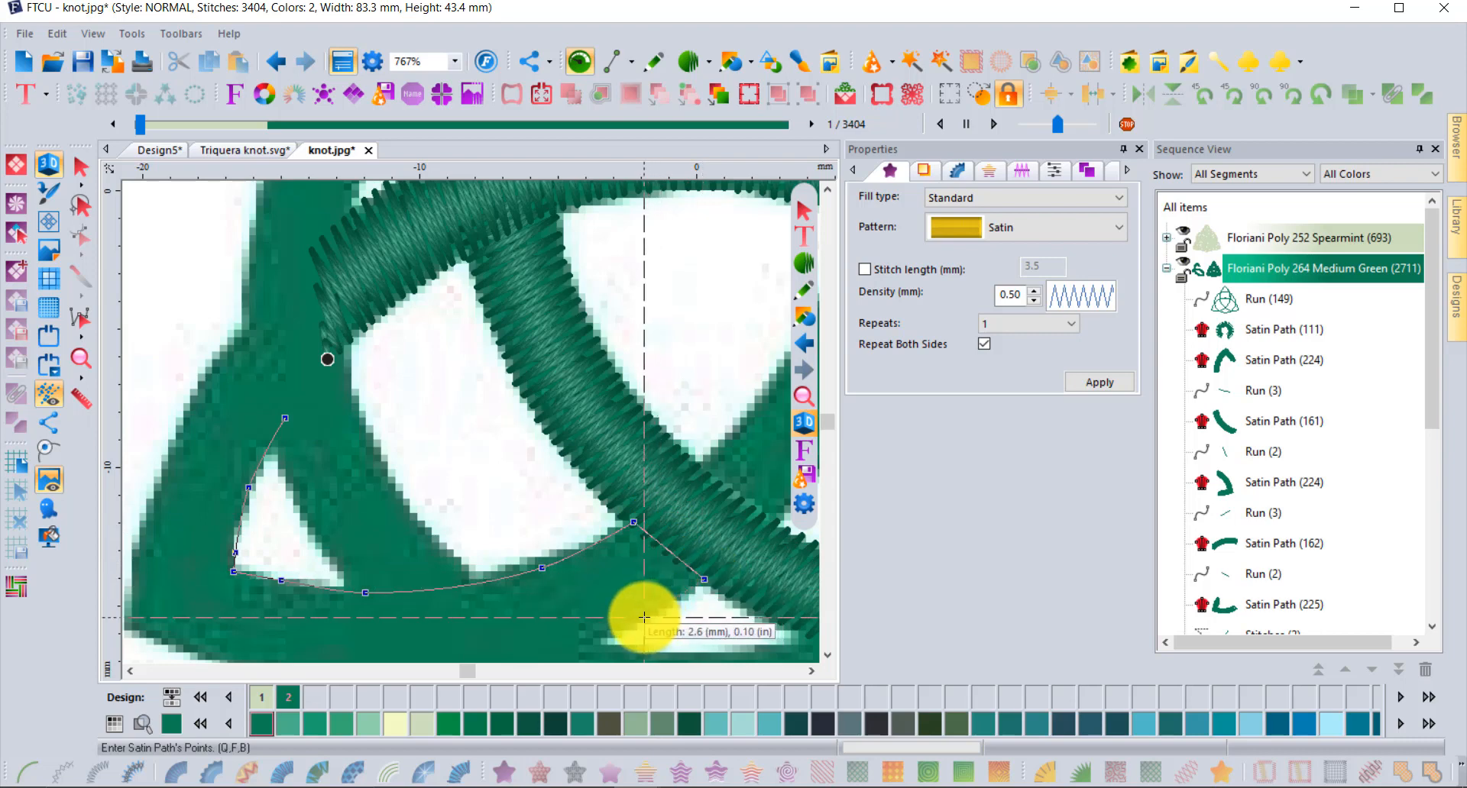
left_click(644, 617)
scroll(559, 656, "down", 2)
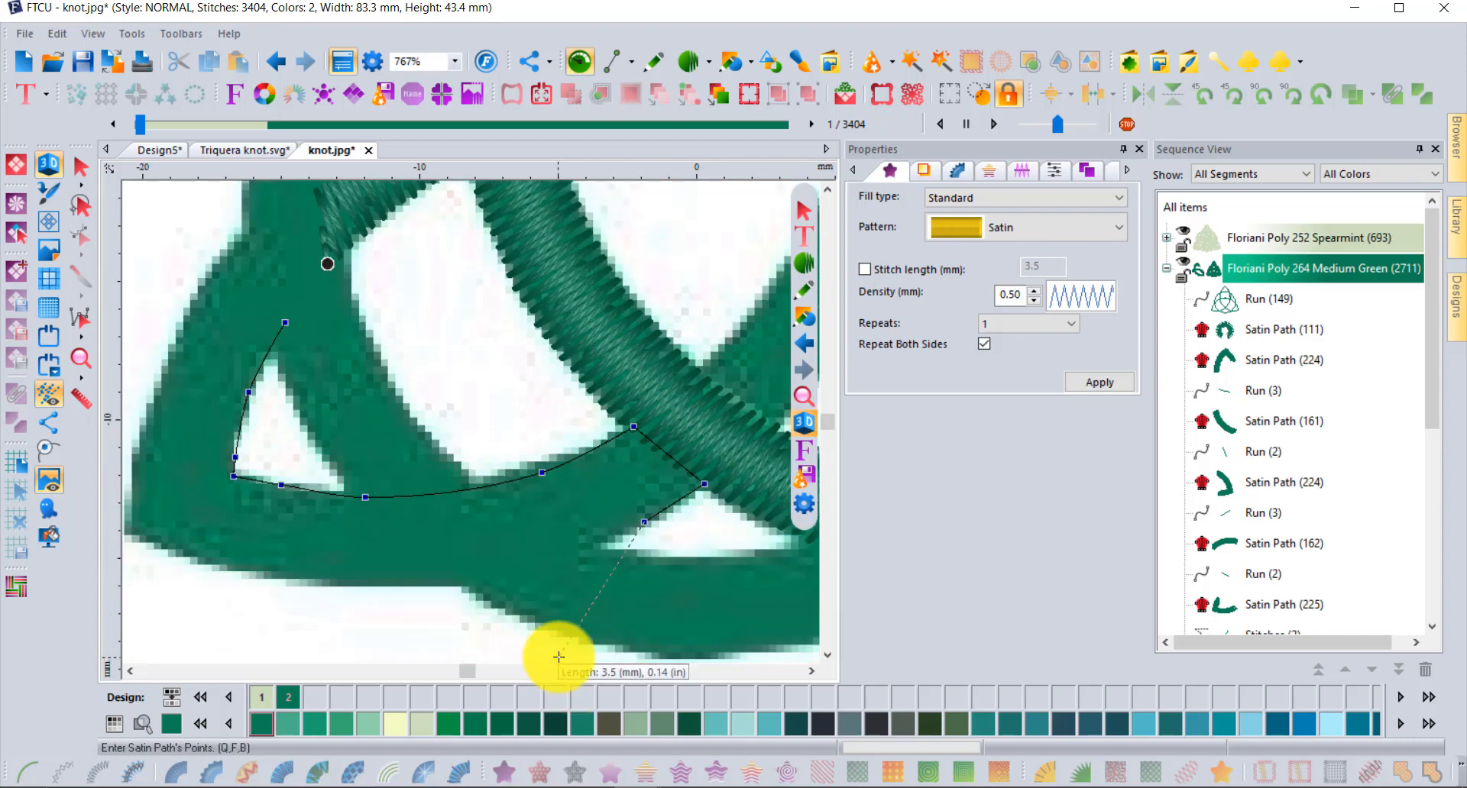
scroll(559, 657, "down", 1)
left_click(463, 540)
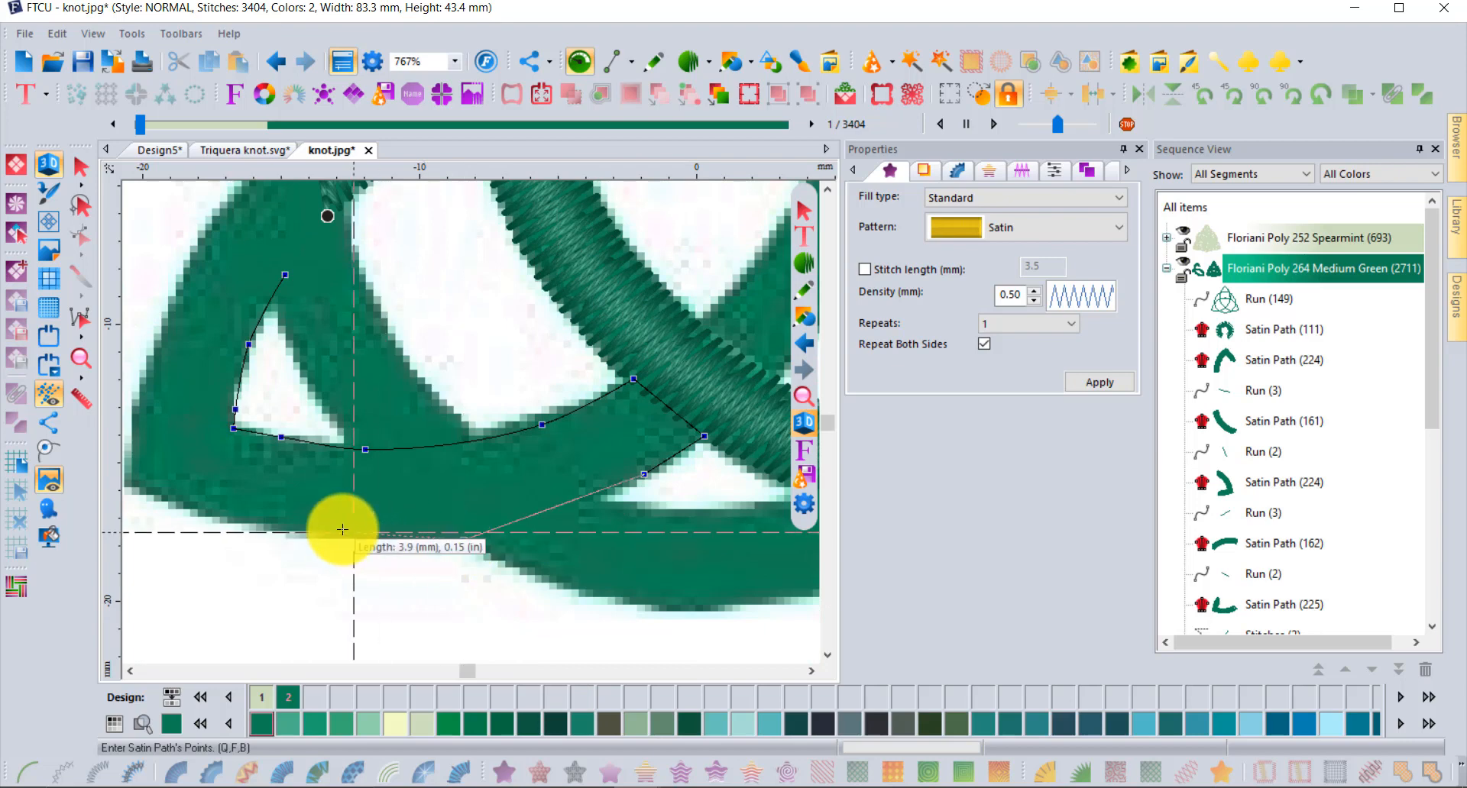
left_click(282, 530)
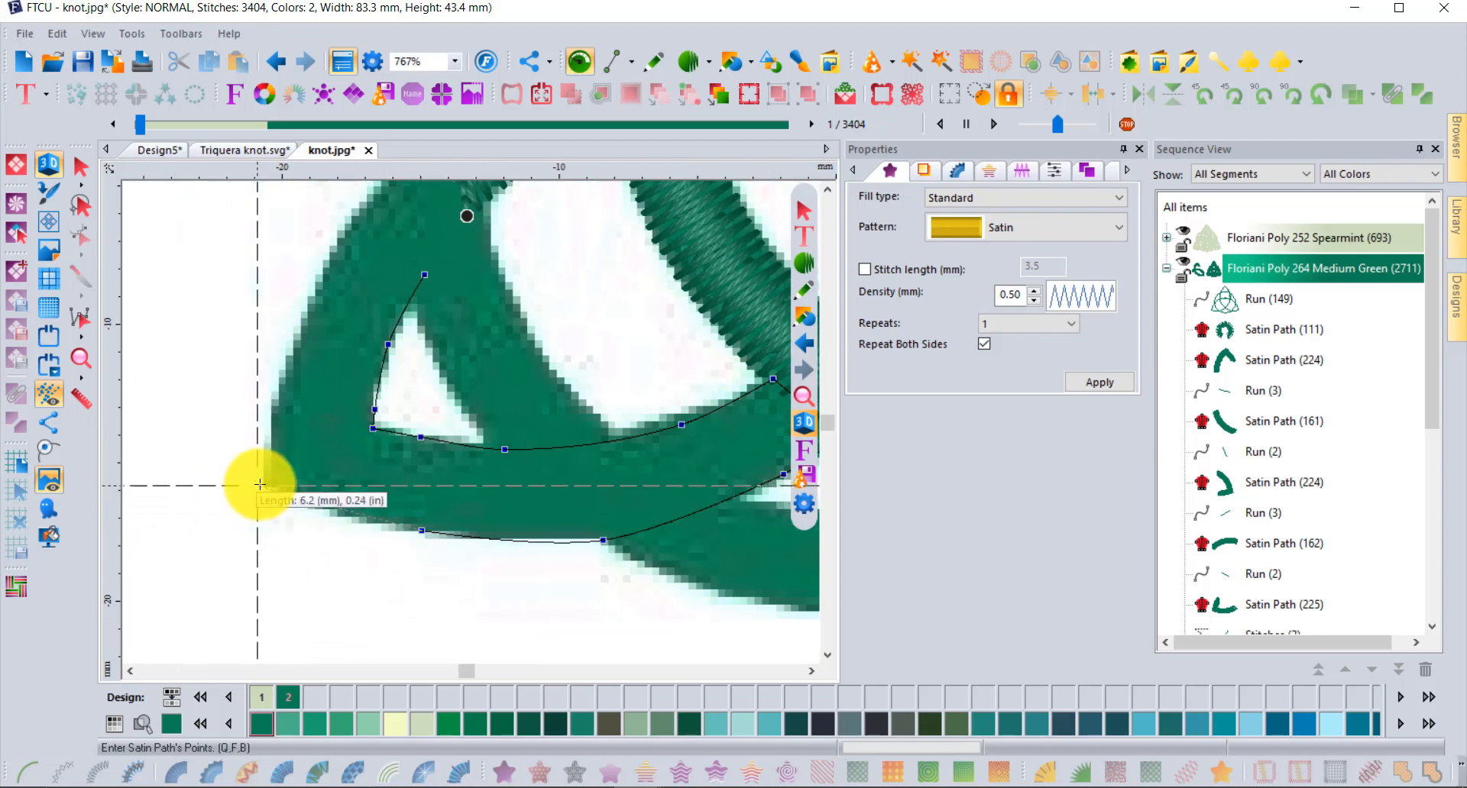
left_click(264, 485)
left_click(287, 365)
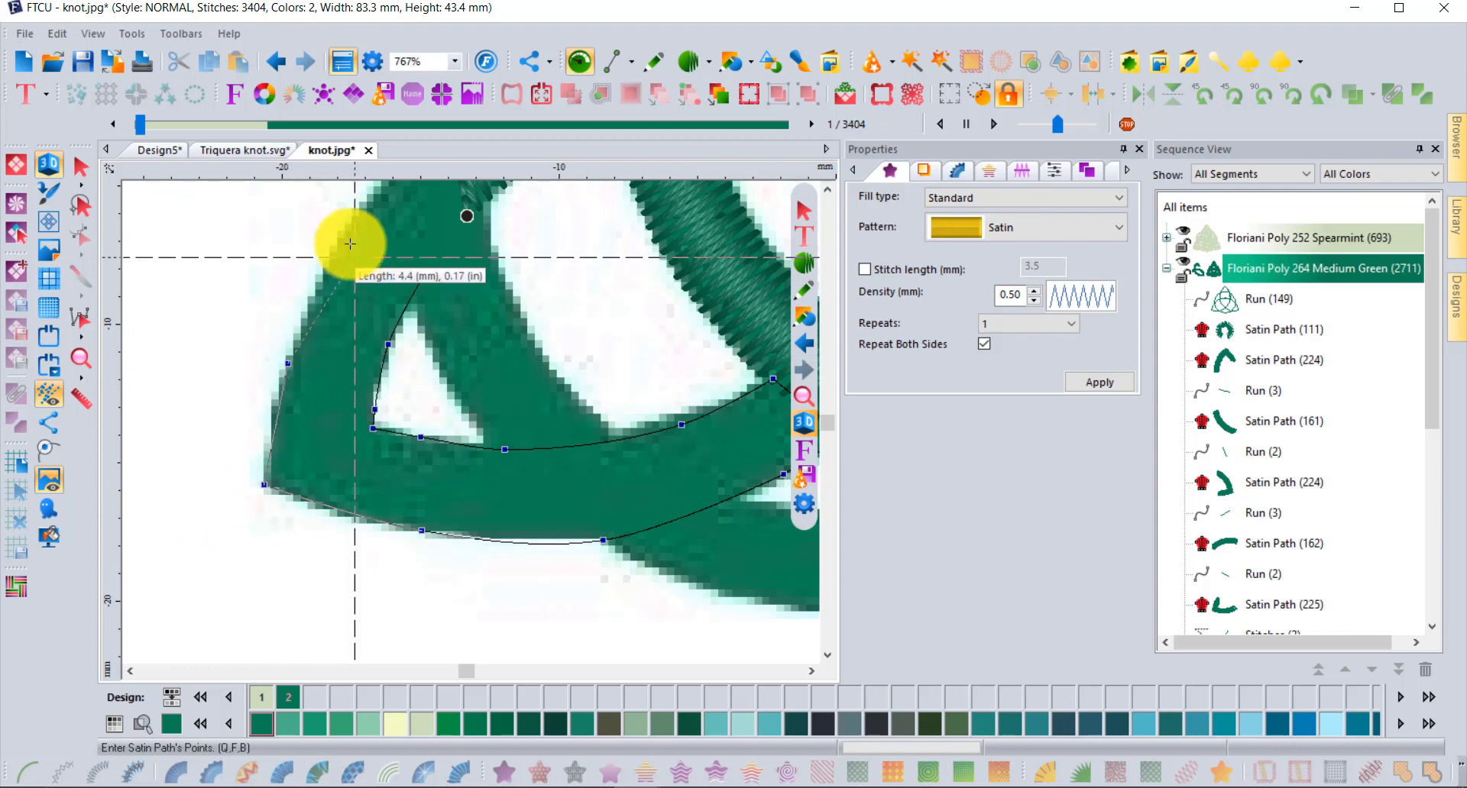
left_click(341, 225)
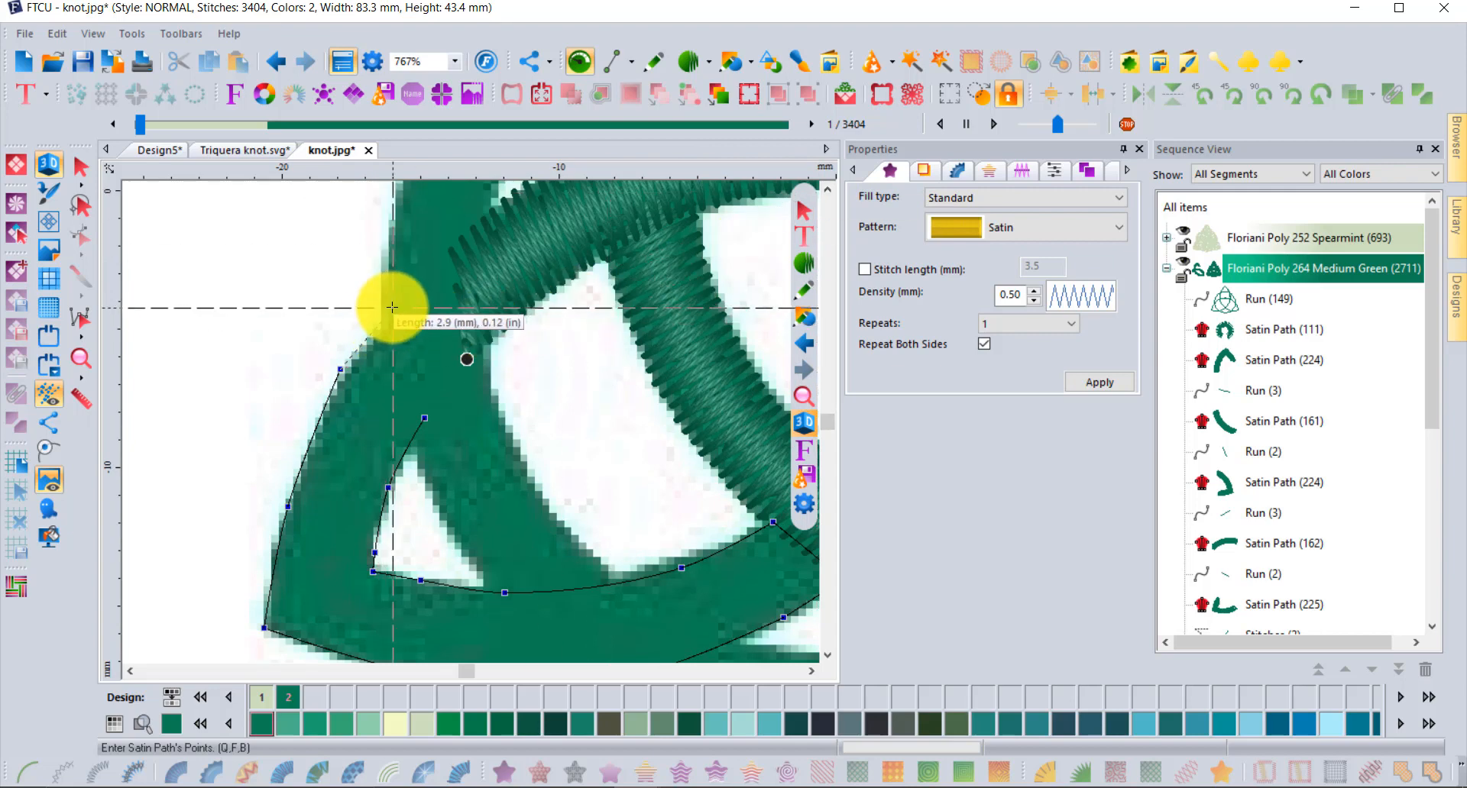
left_click(392, 307)
left_click(418, 377)
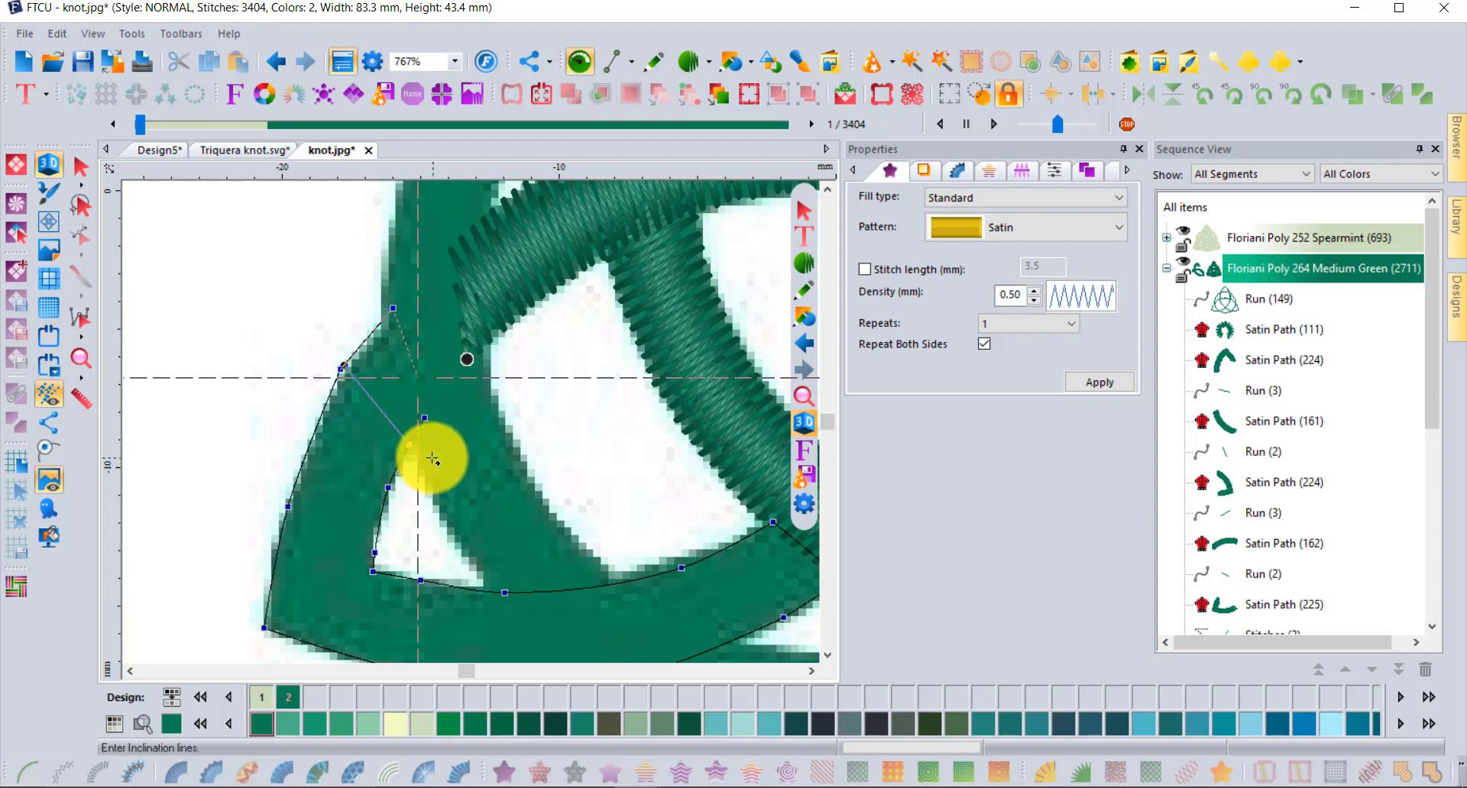
Add four inclination lines to the lower-left satin path: near its upper end, at the corner, mid-band, and near the bottom crossing
left_click(409, 444)
left_click(376, 572)
left_click(305, 641)
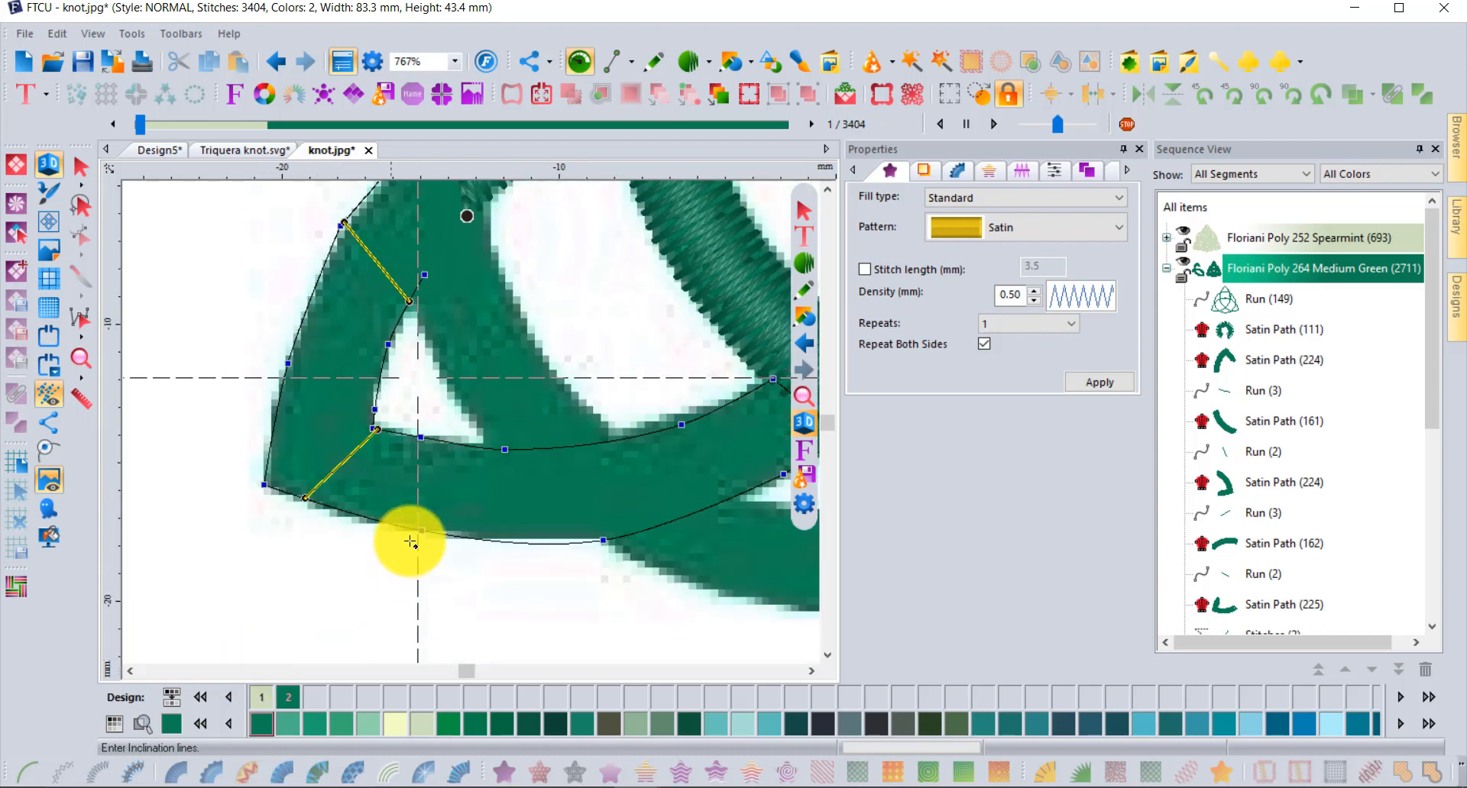
left_click(512, 449)
left_click(526, 544)
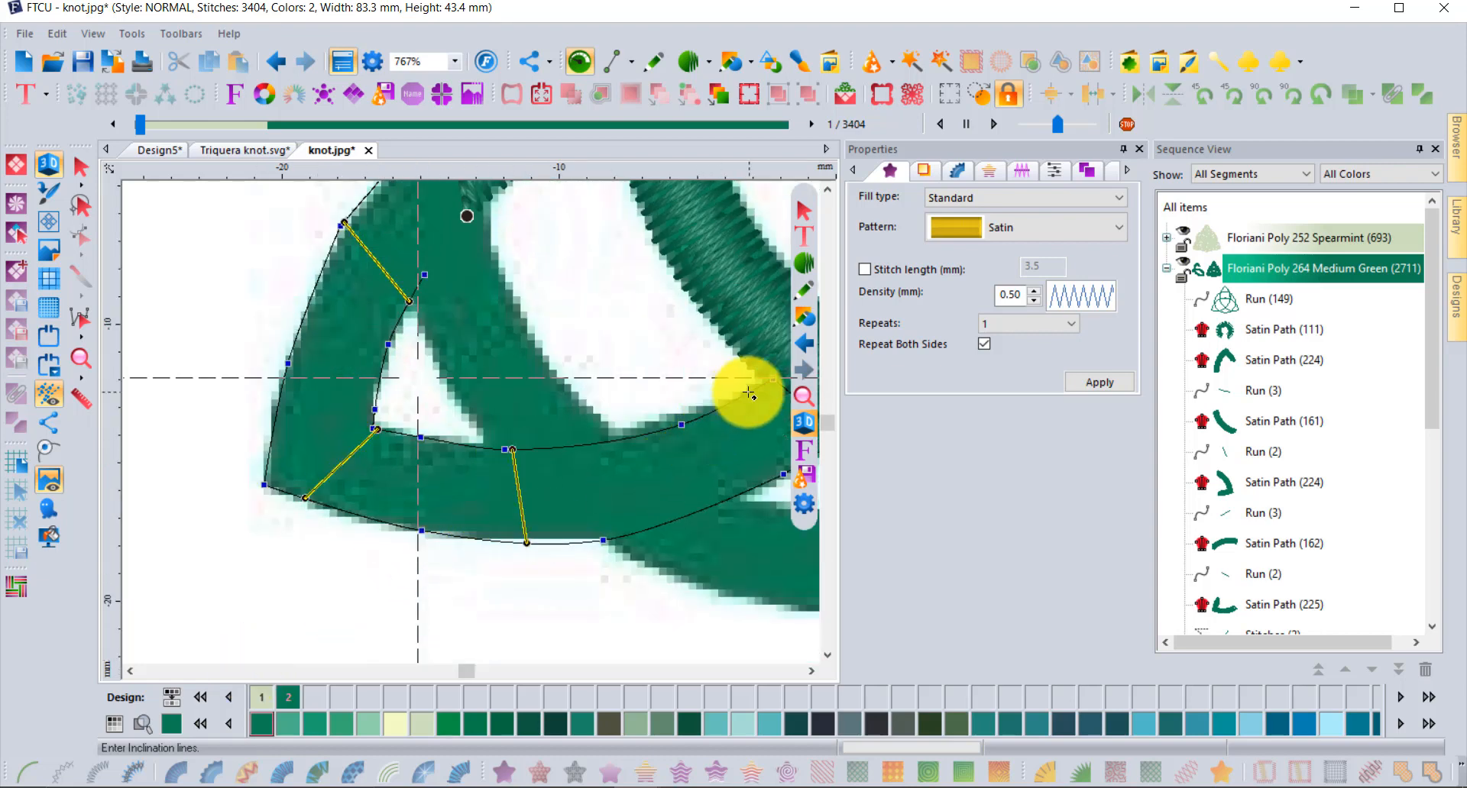
left_click(810, 673)
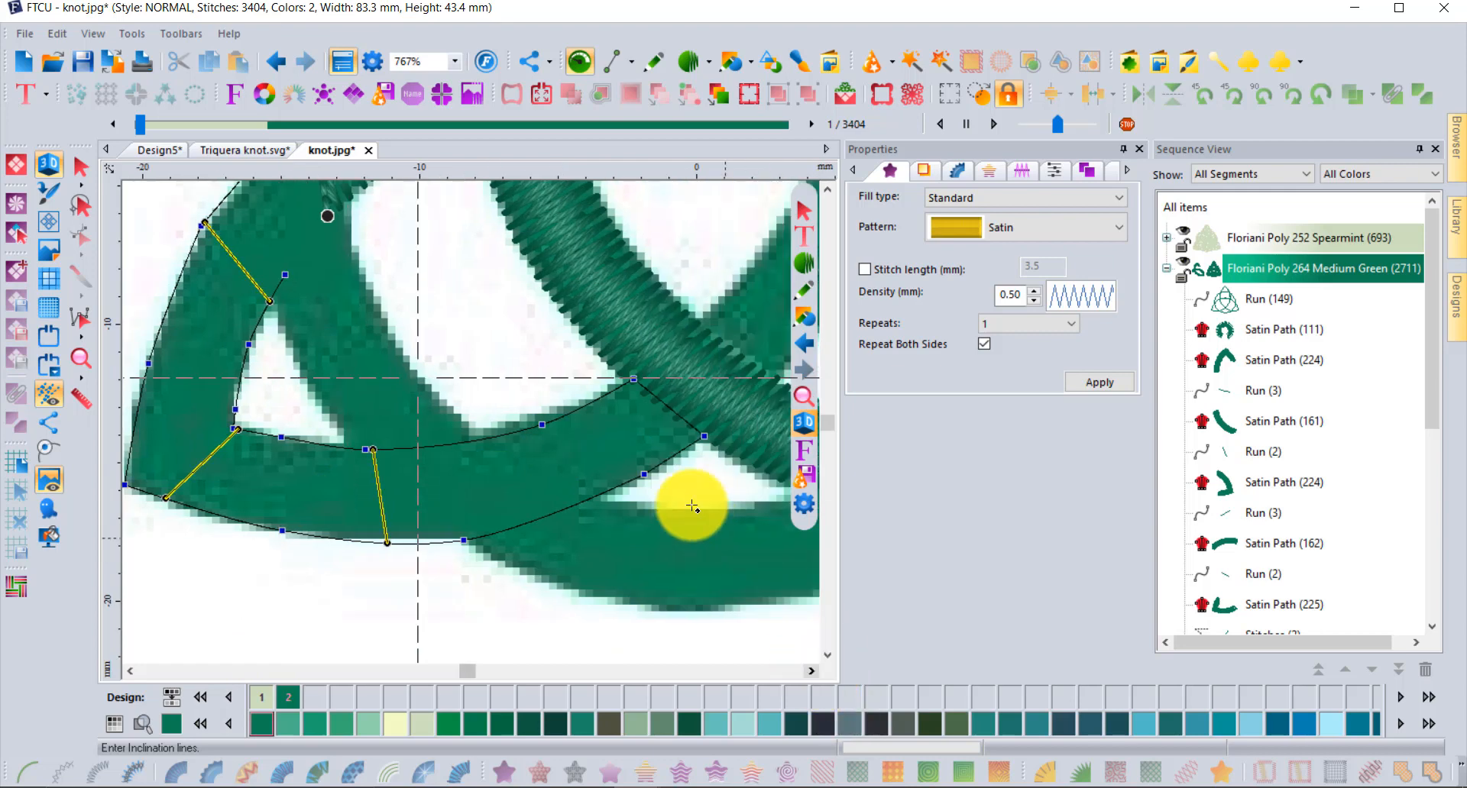
left_click(623, 386)
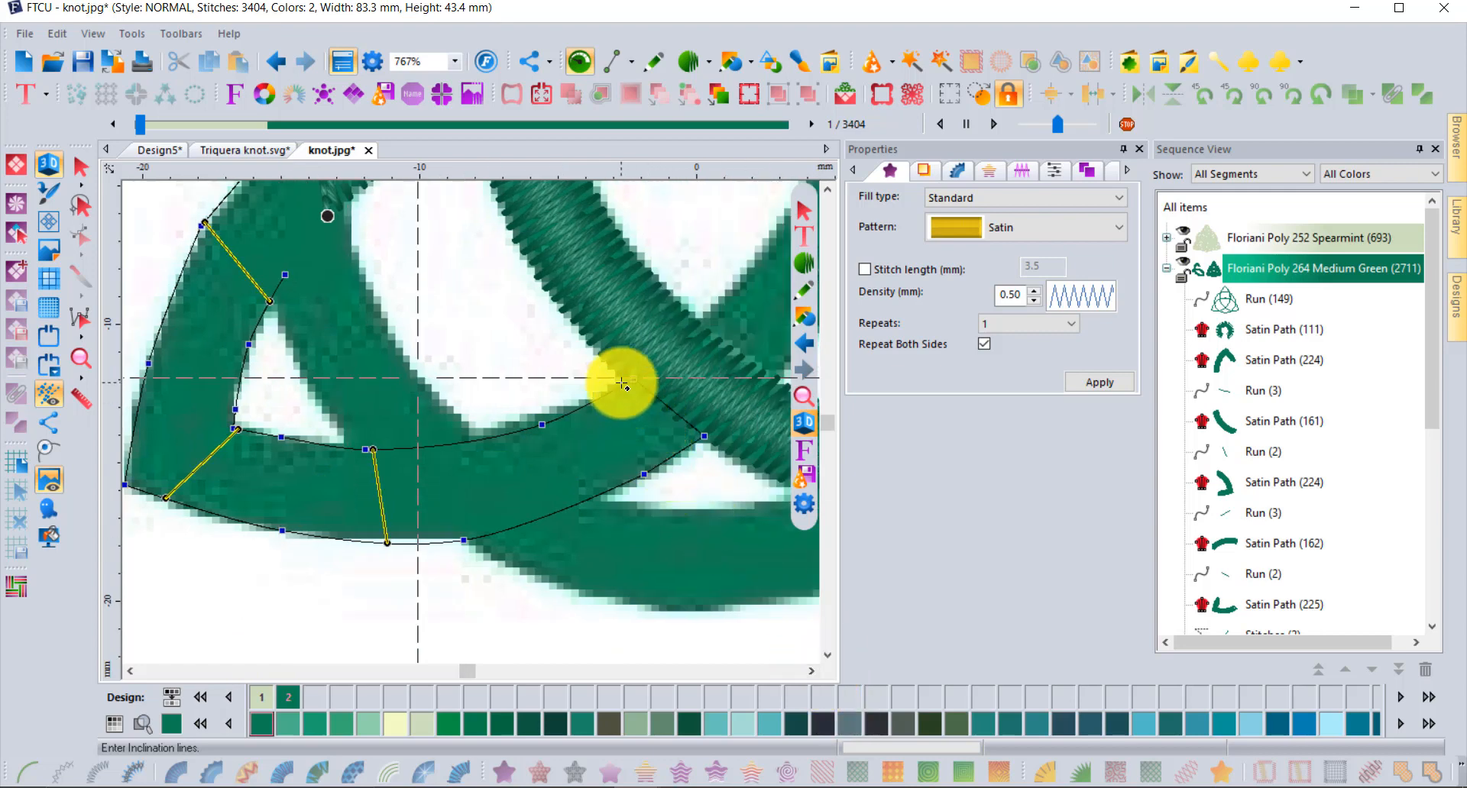
left_click(693, 443)
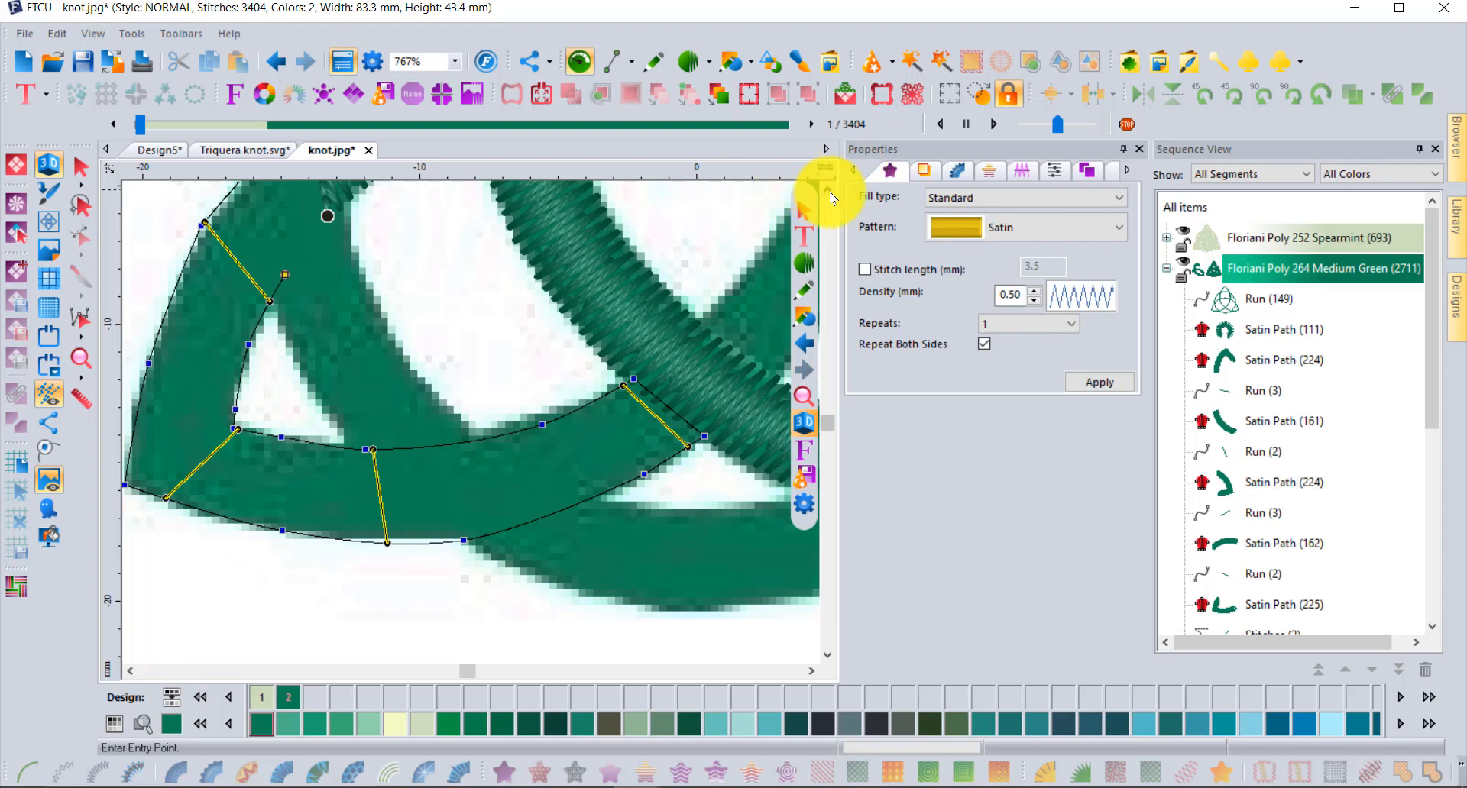
Place the lower-left path's entry point at its upper end and its exit point at the bottom crossing to generate the stitches
left_click(828, 191)
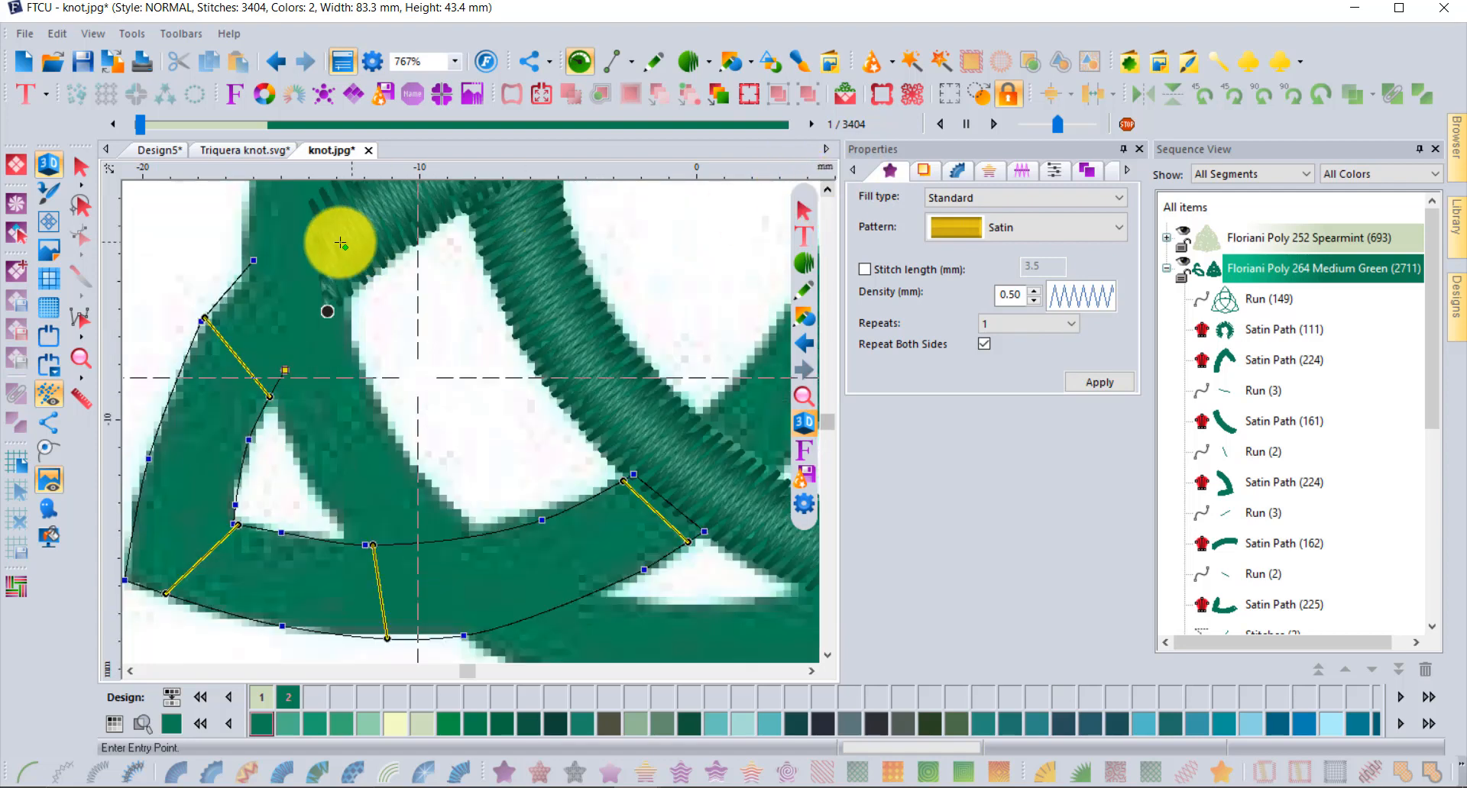
left_click(327, 311)
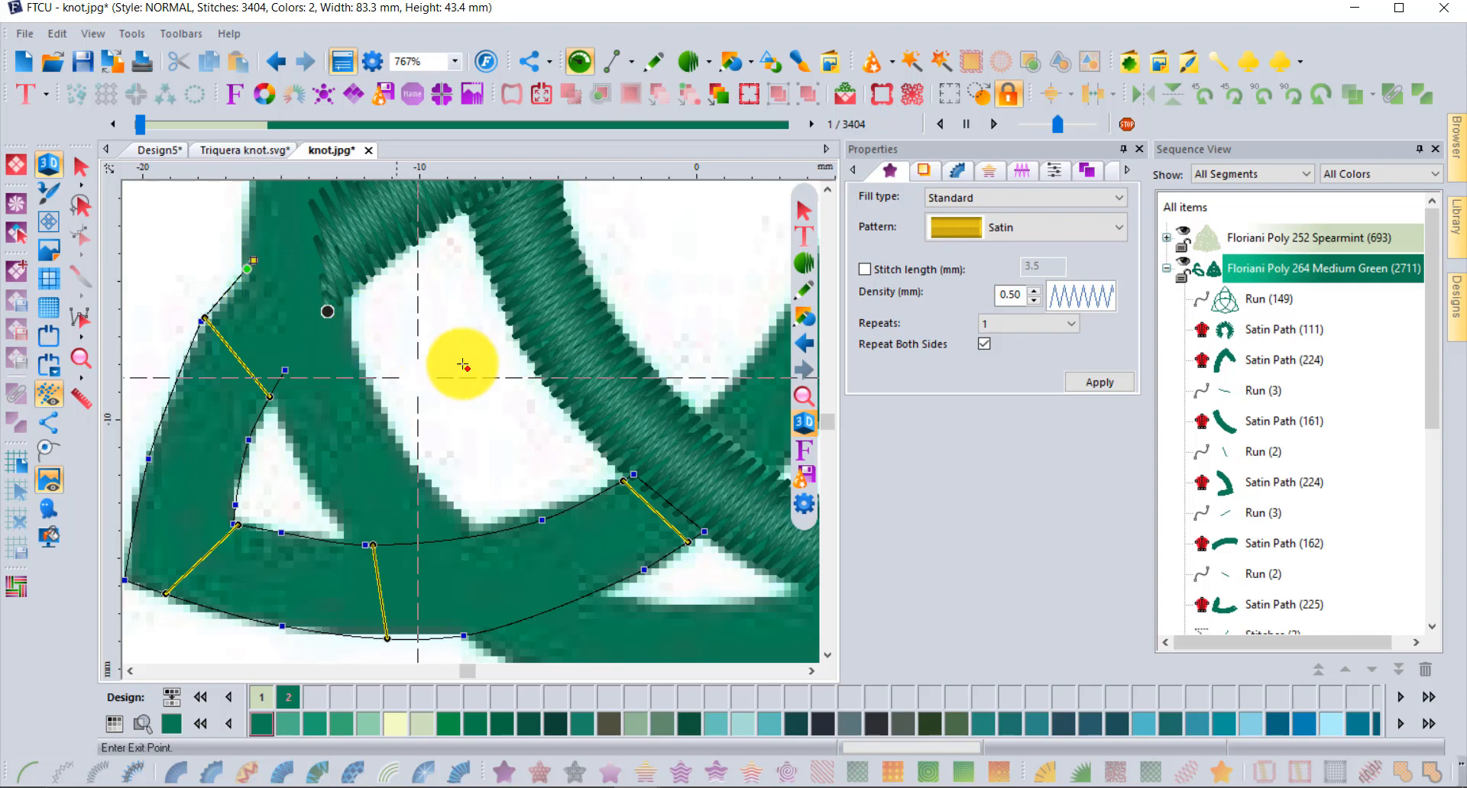
left_click(702, 529)
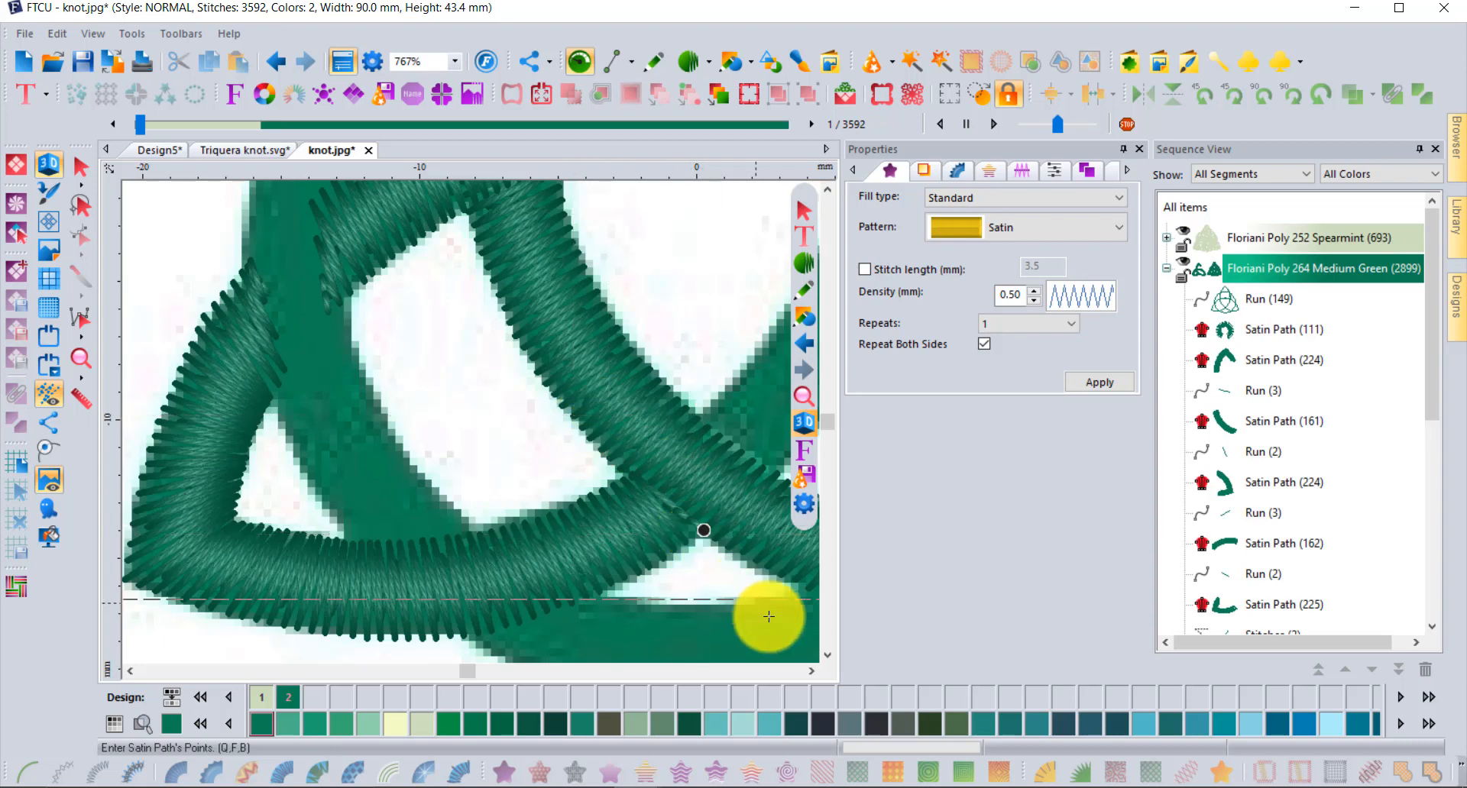
Start a new Satin Path at the right side of the bottom crossing and trace the inner right band's outer edge up past the arch
left_click(812, 672)
left_click(812, 672)
left_click(812, 672)
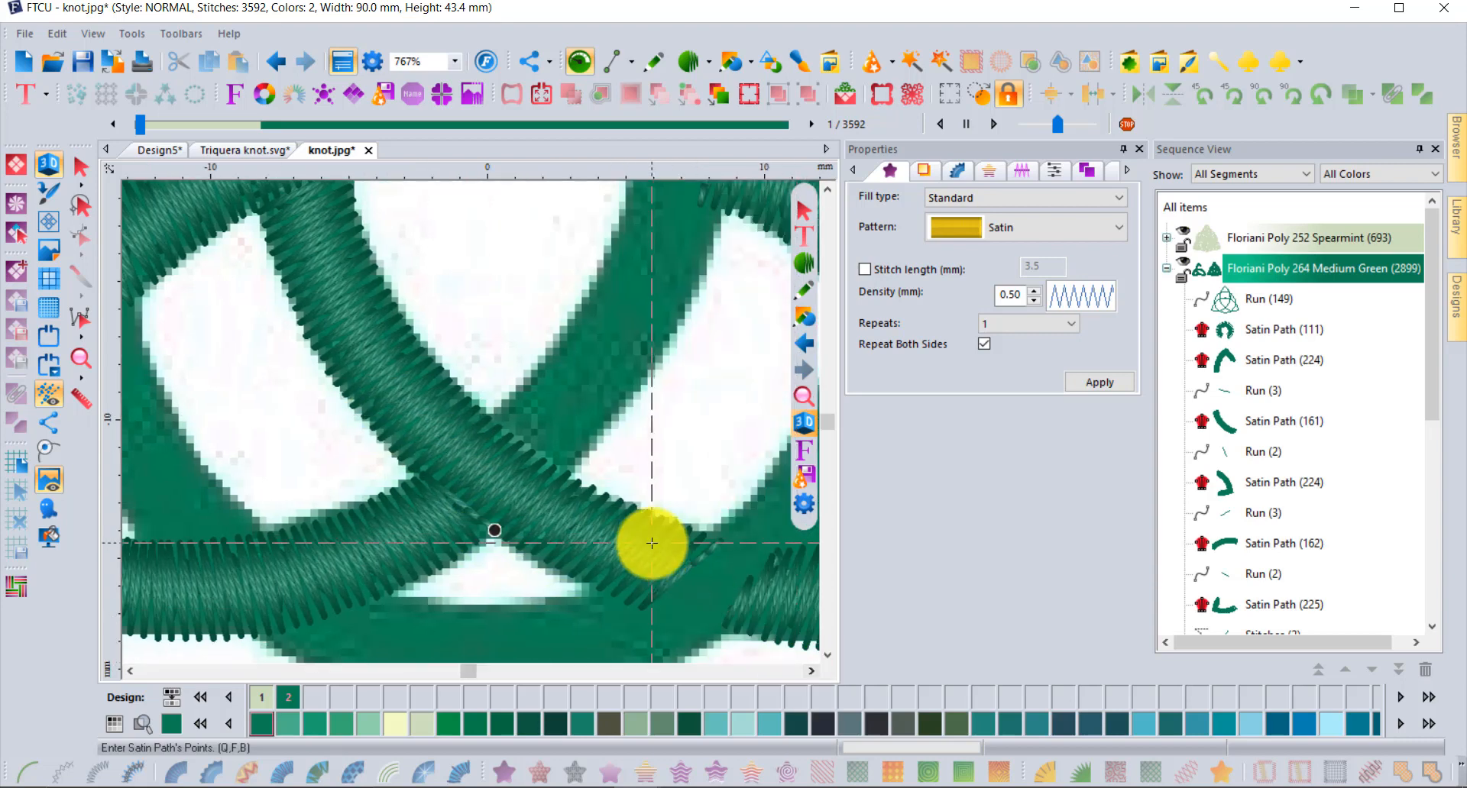
scroll(652, 543, "up", 1)
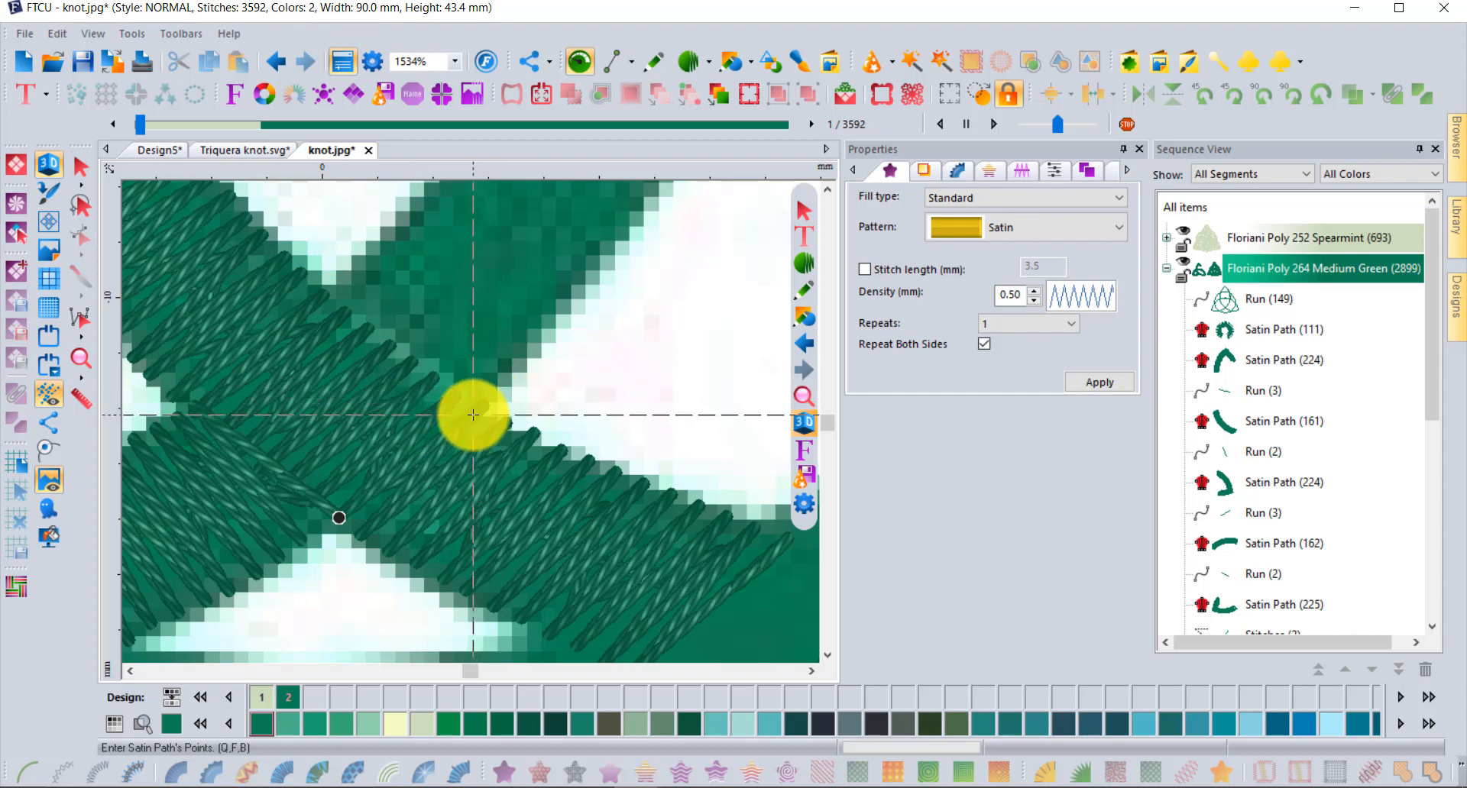
left_click(473, 414)
scroll(507, 354, "down", 4)
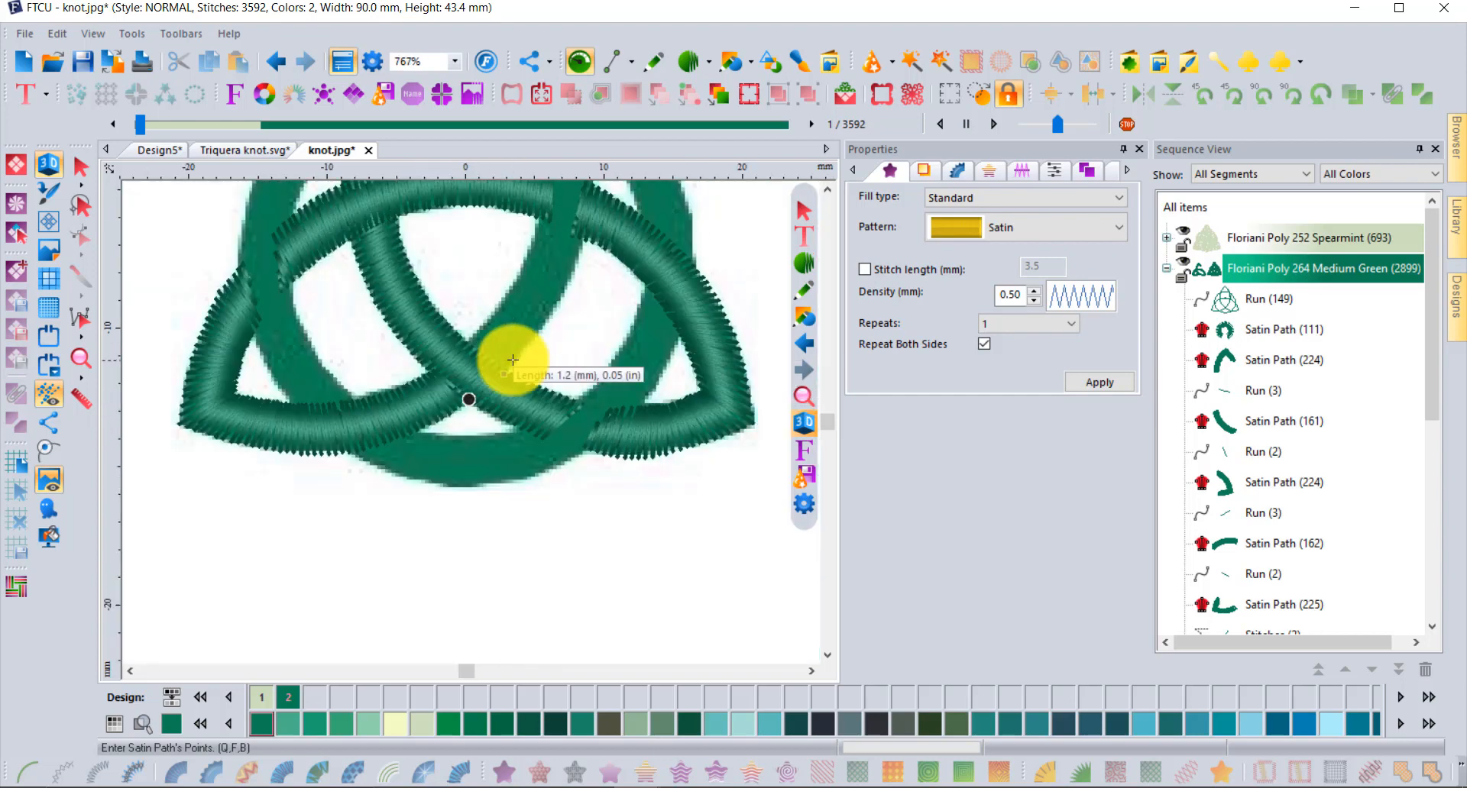
left_click(828, 189)
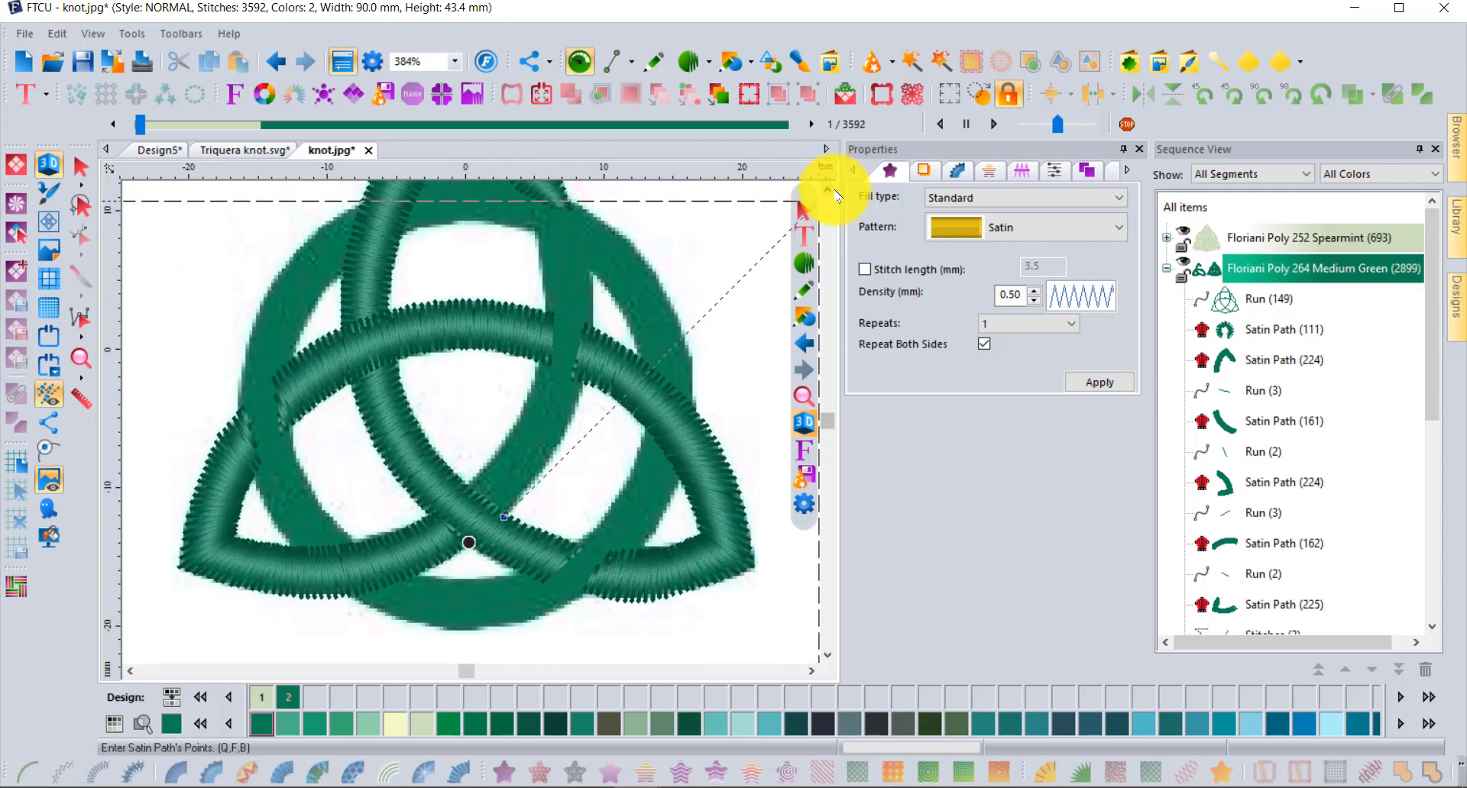
left_click(547, 465)
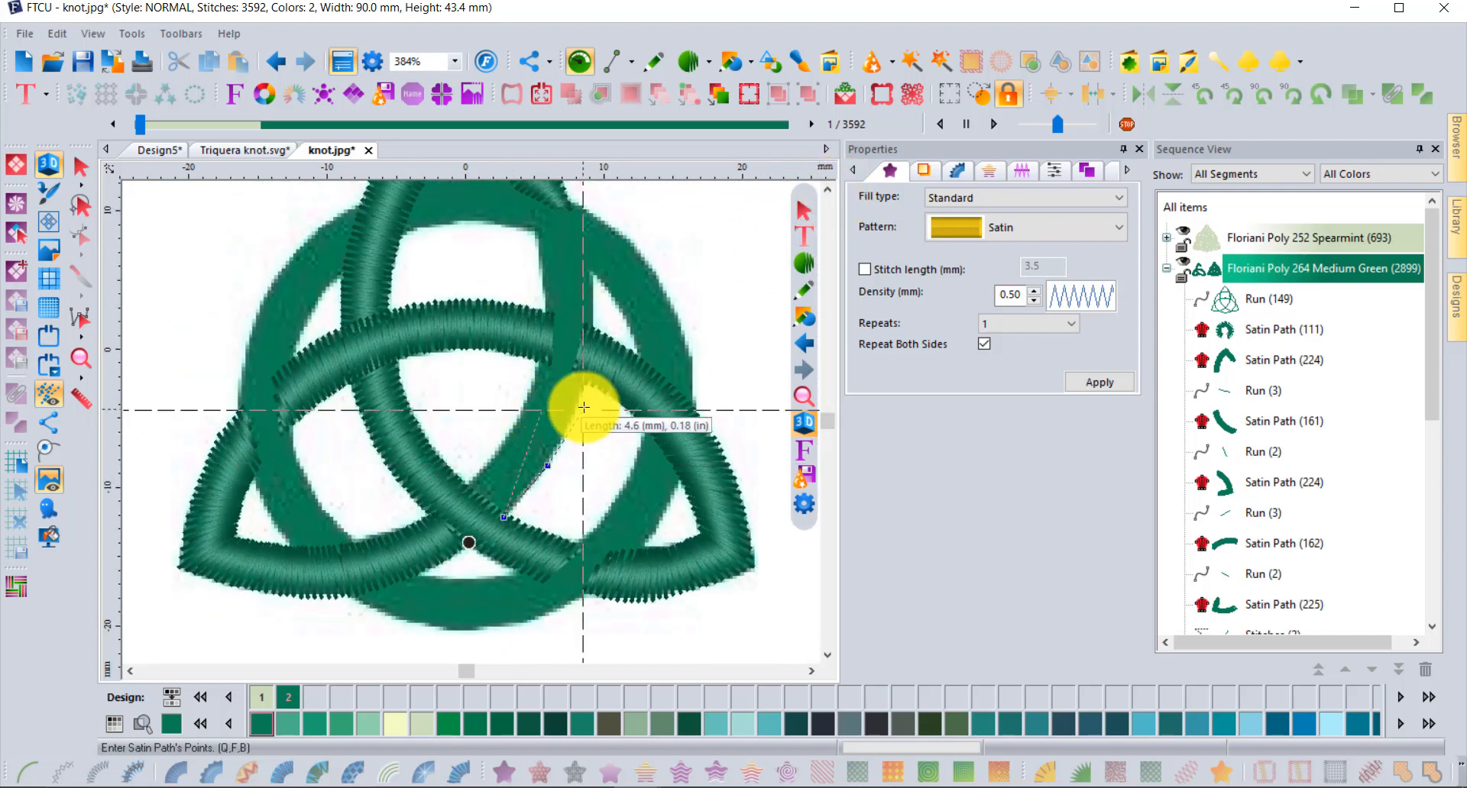
left_click(582, 390)
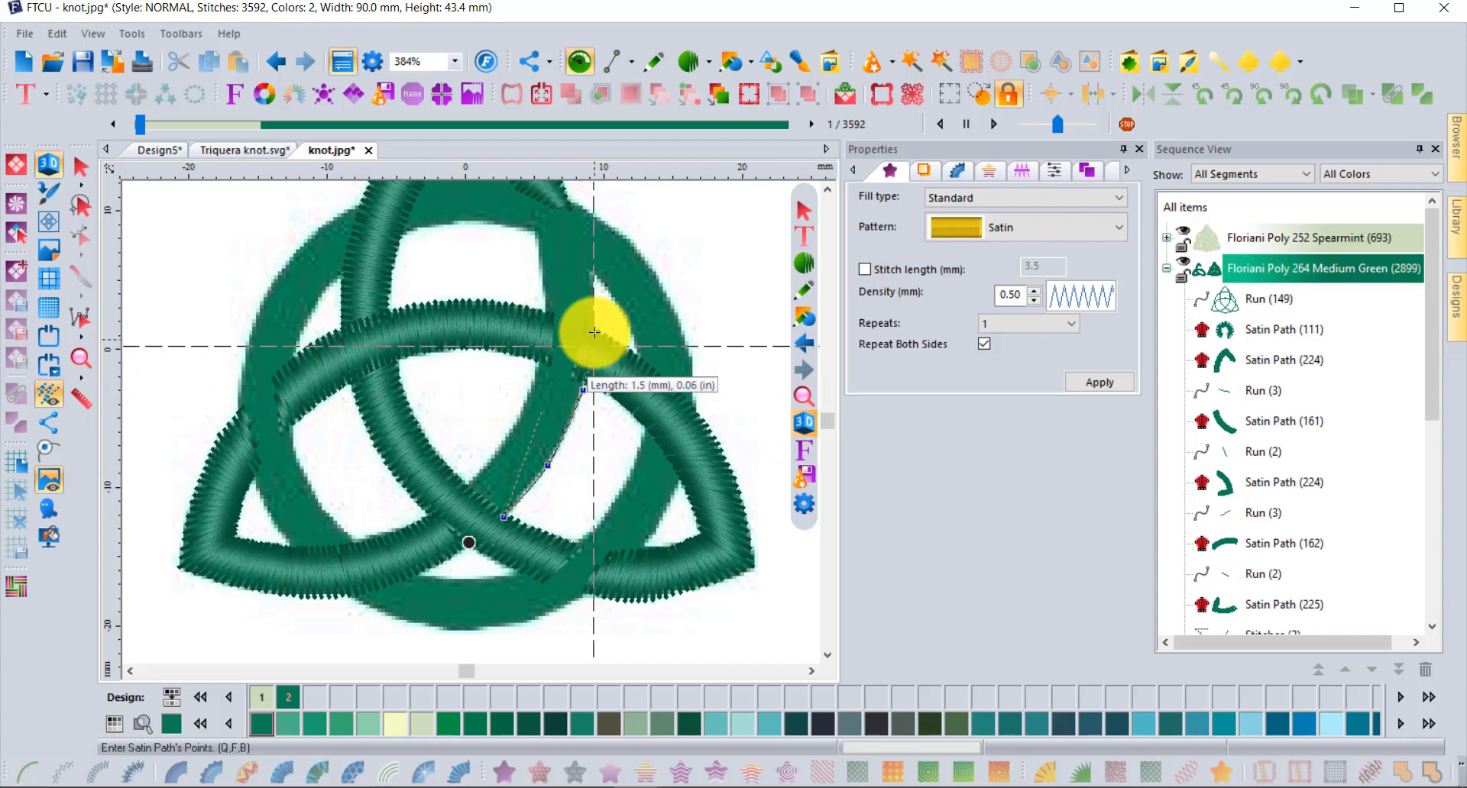
left_click(591, 292)
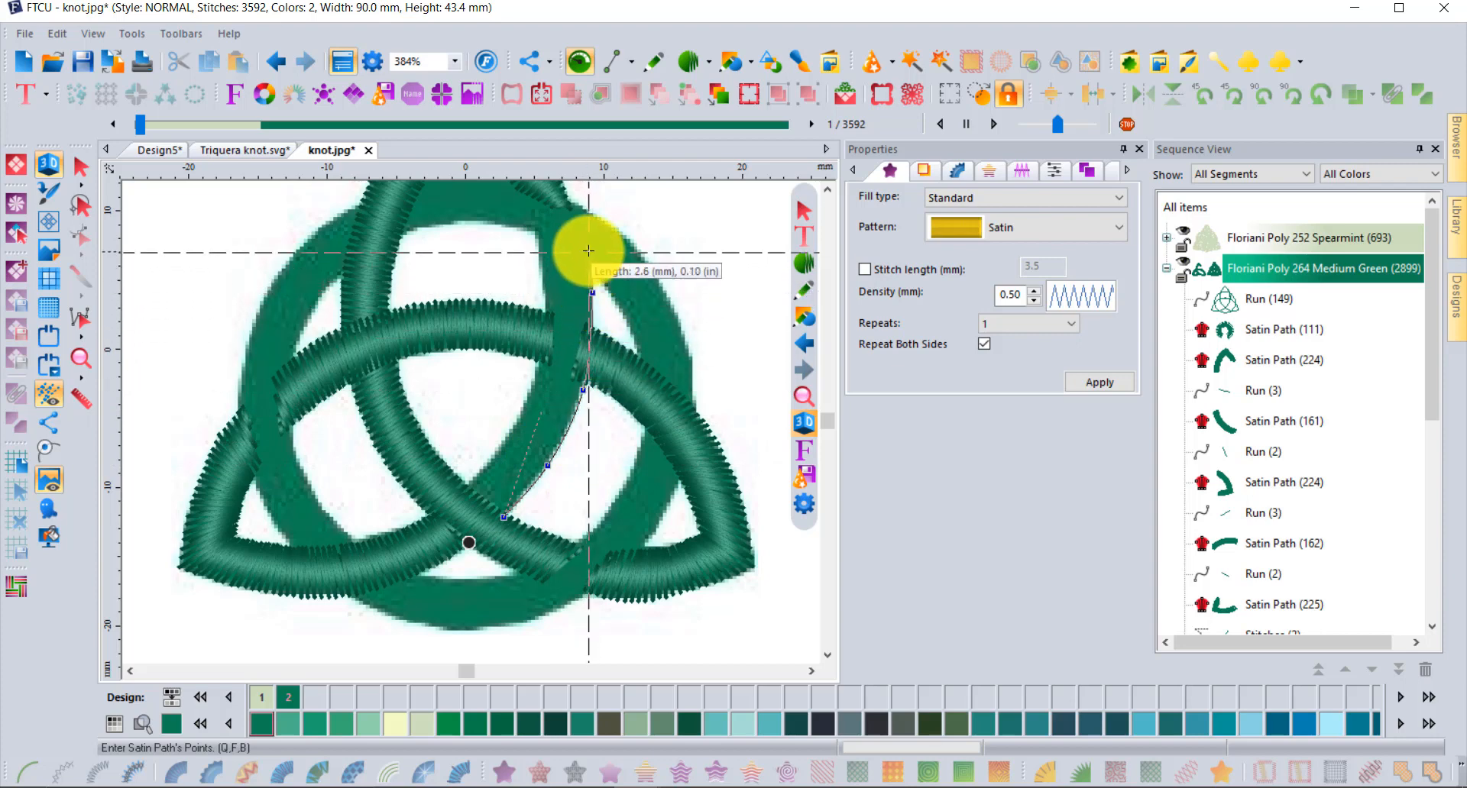
left_click(536, 223)
left_click(541, 260)
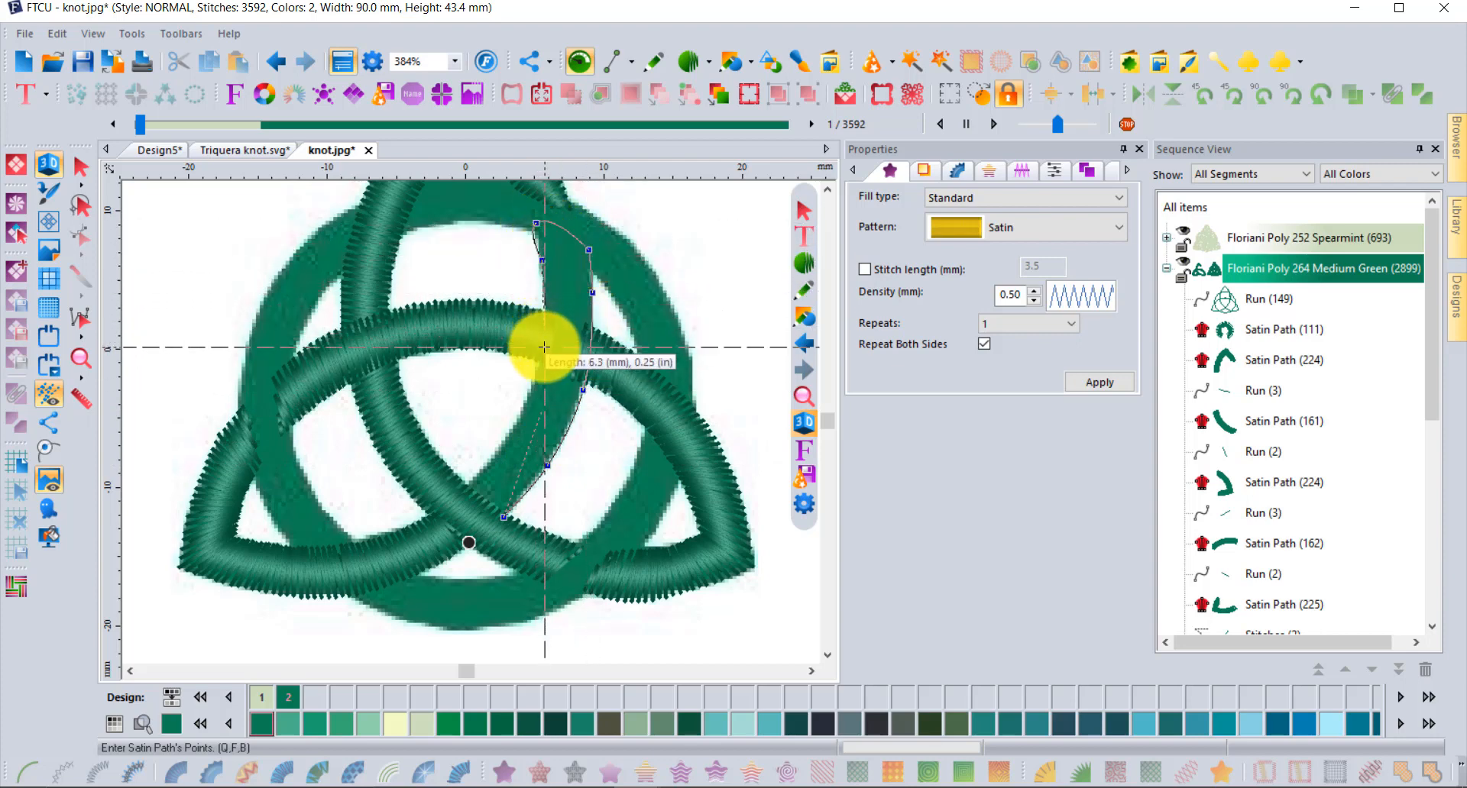
scroll(544, 242, "up", 2)
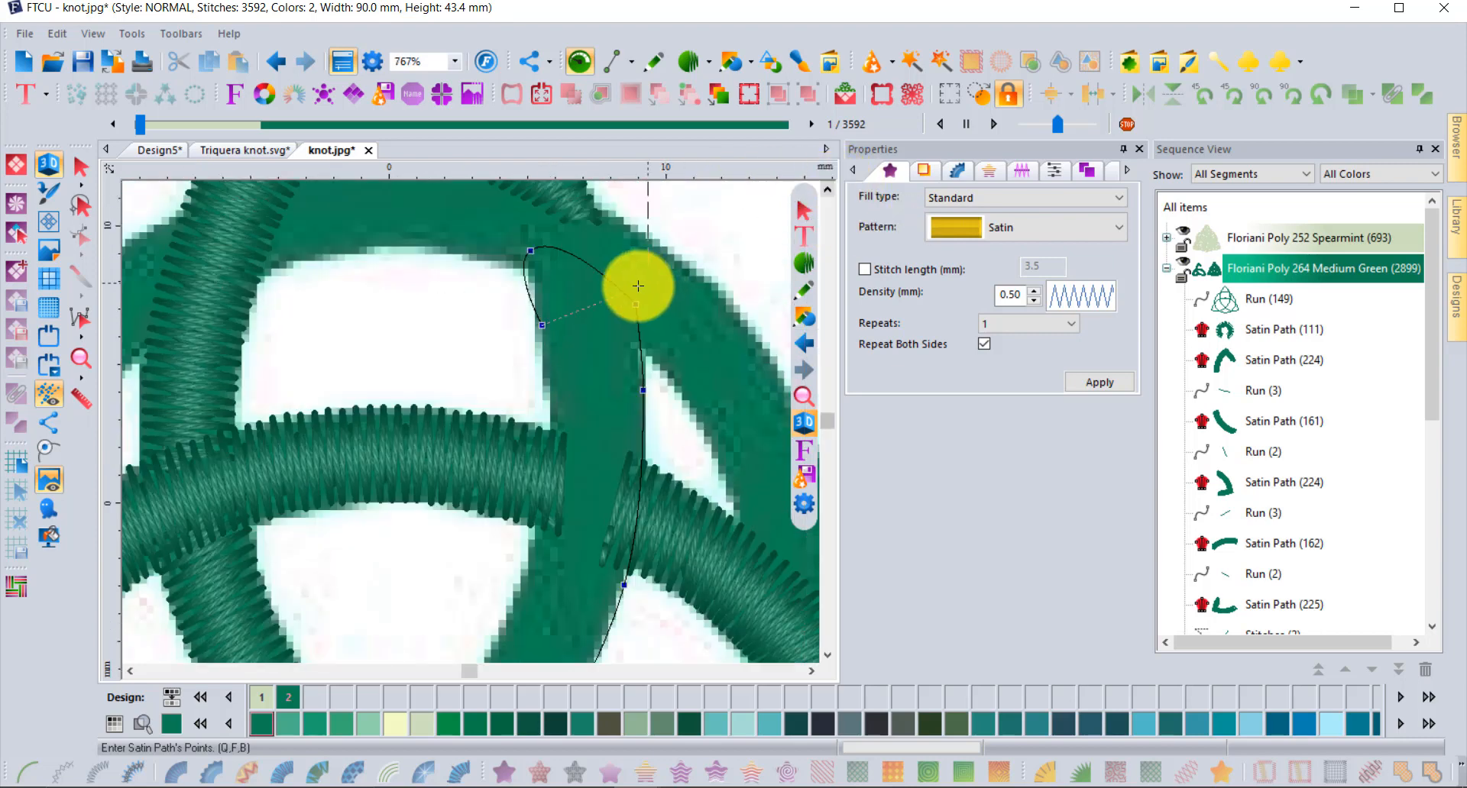
Carry the satin path across the band's upper end and trace its inner edge down past the arch crossing
scroll(541, 272, "up", 2)
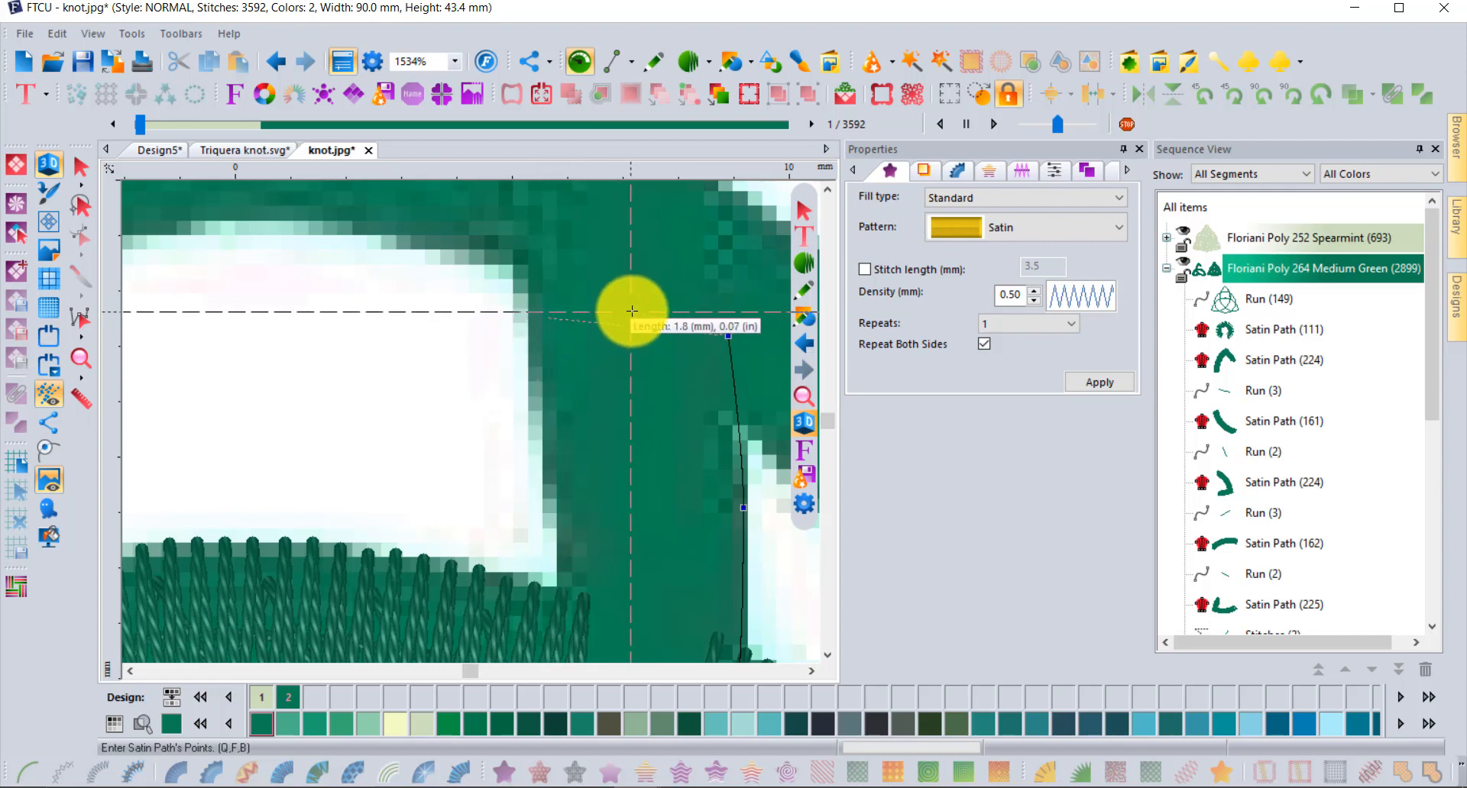
left_click(526, 242)
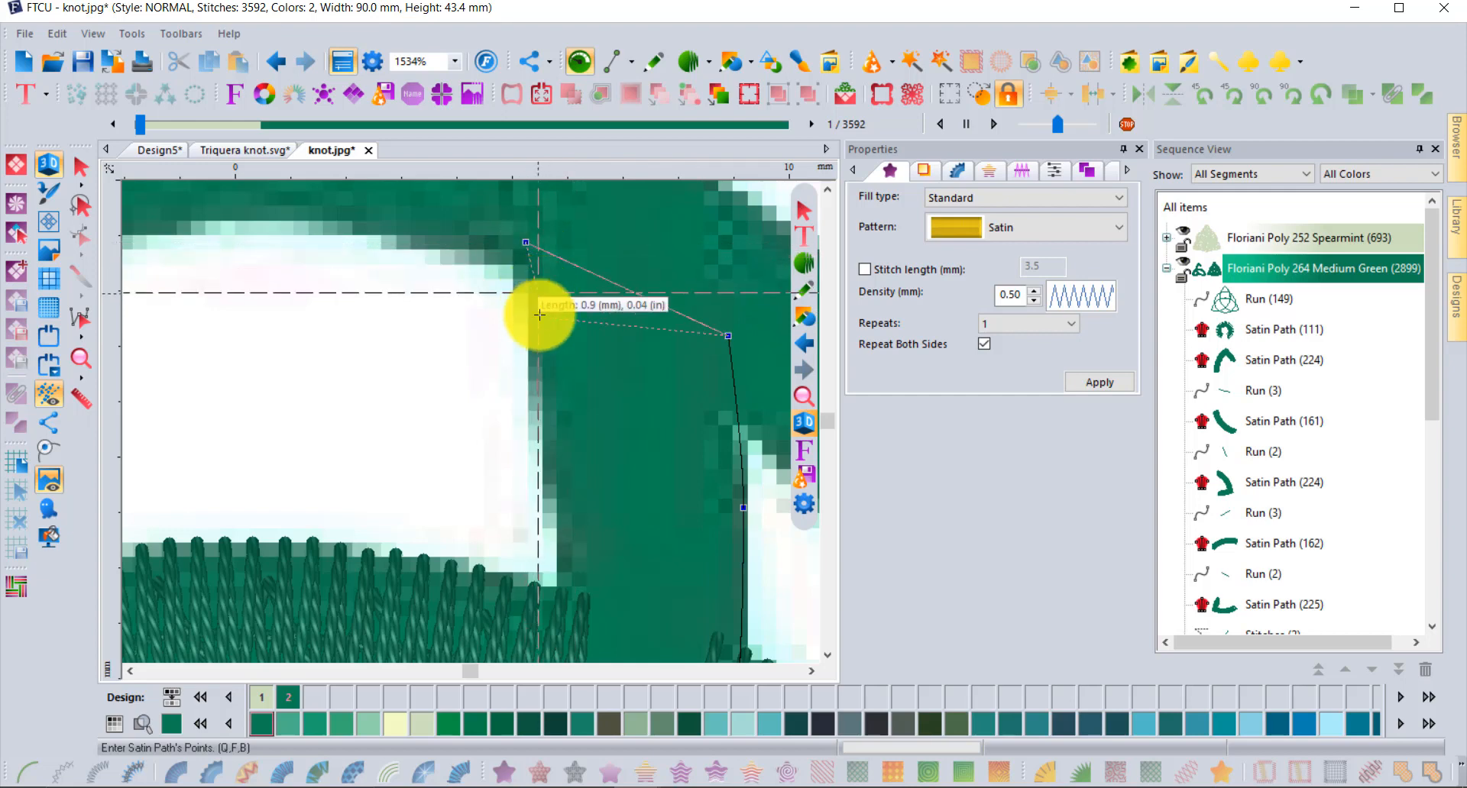
left_click(545, 427)
scroll(545, 427, "down", 1)
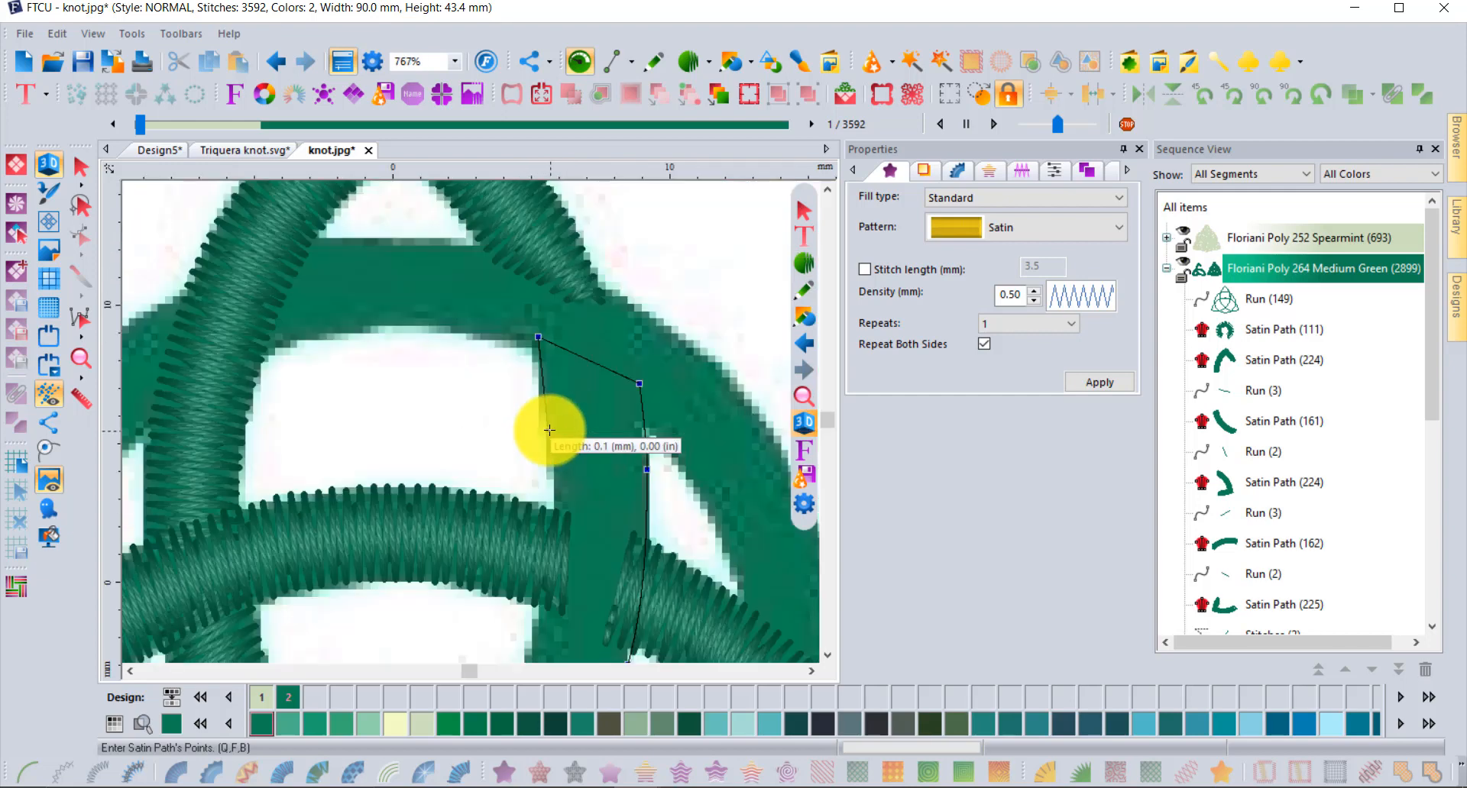
left_click(555, 543)
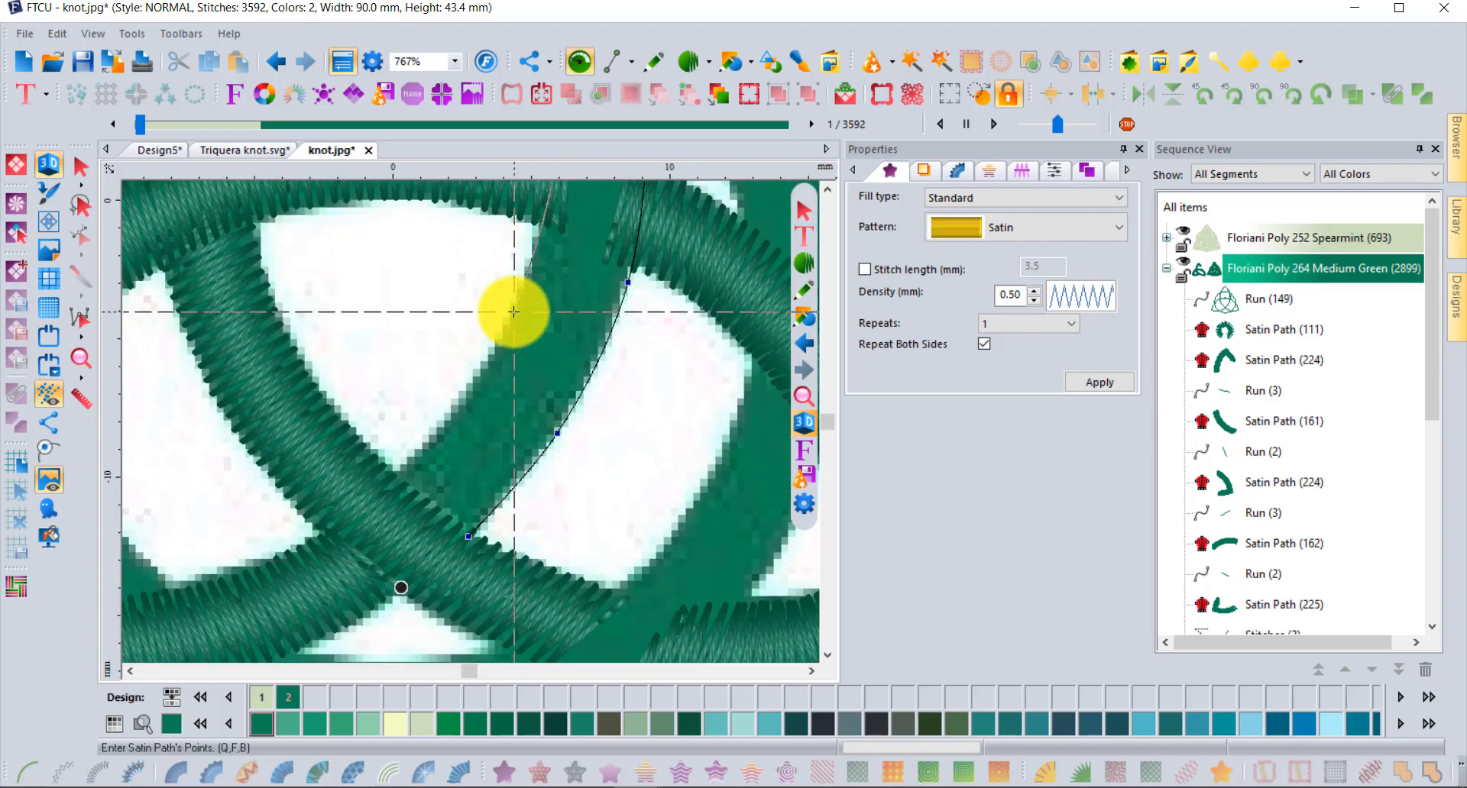
Finish the satin path outline of the knot strand by placing points along its inner left edge down to the lower center crossing
left_click(513, 312)
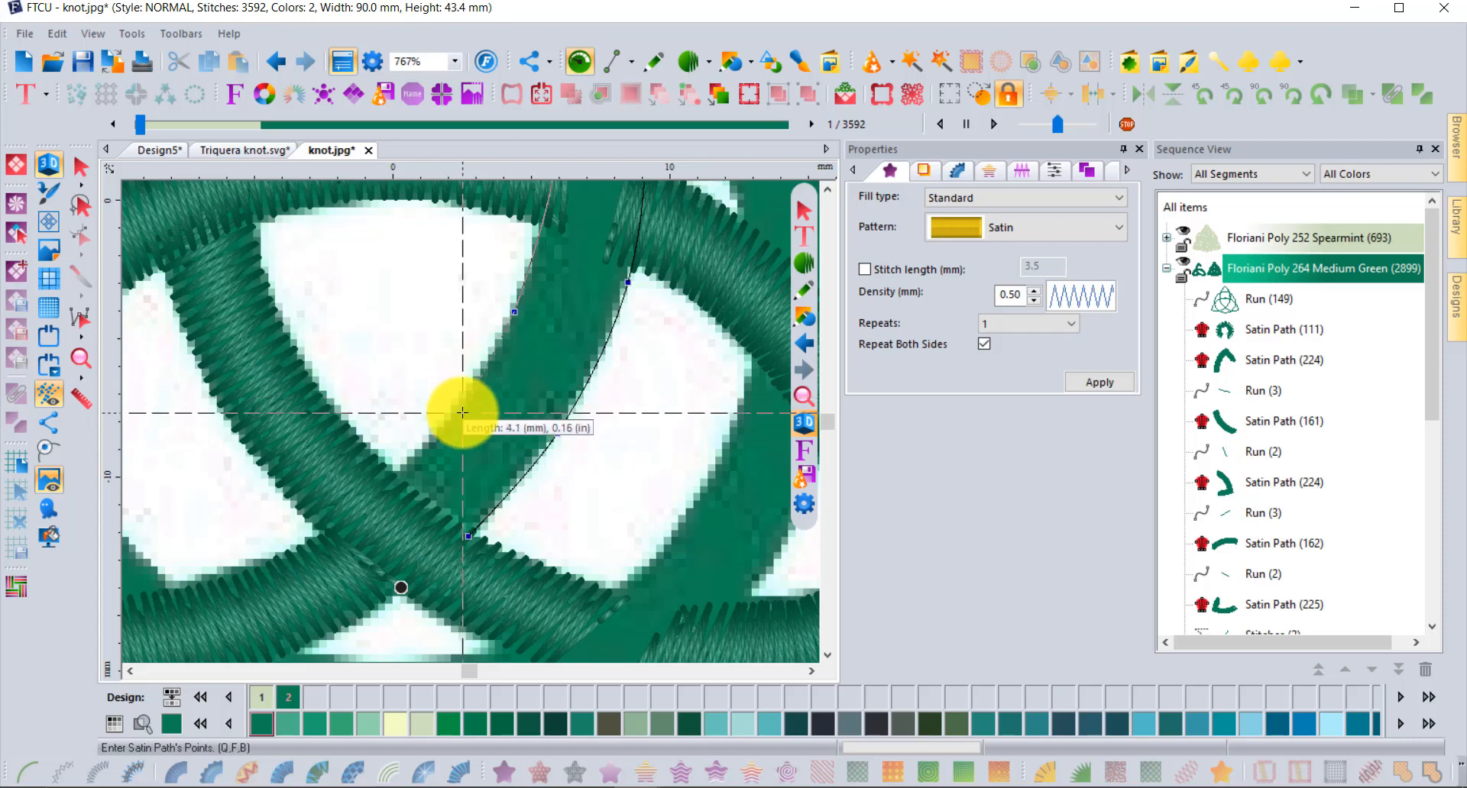
left_click(453, 411)
scroll(419, 468, "up", 1)
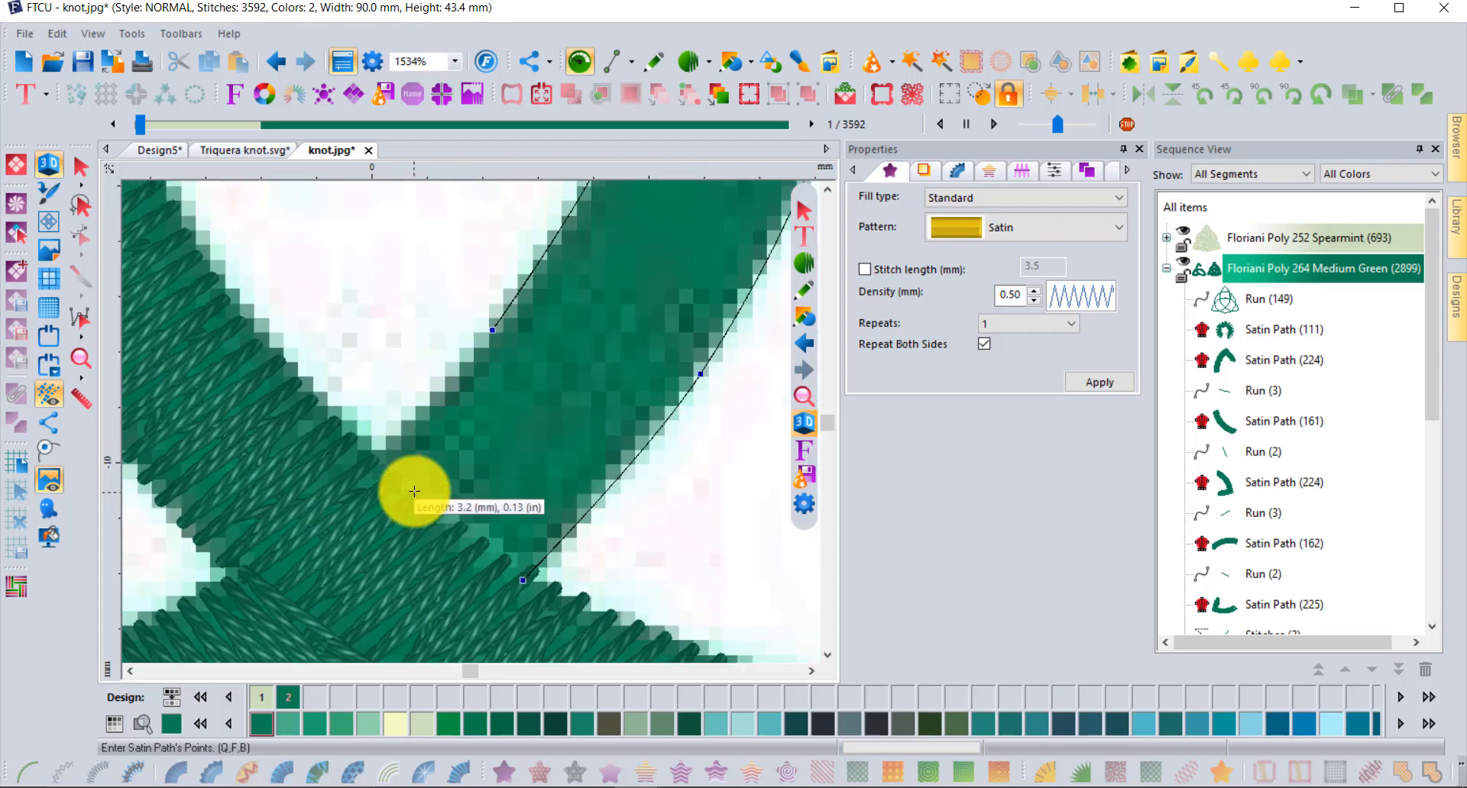
left_click(371, 464)
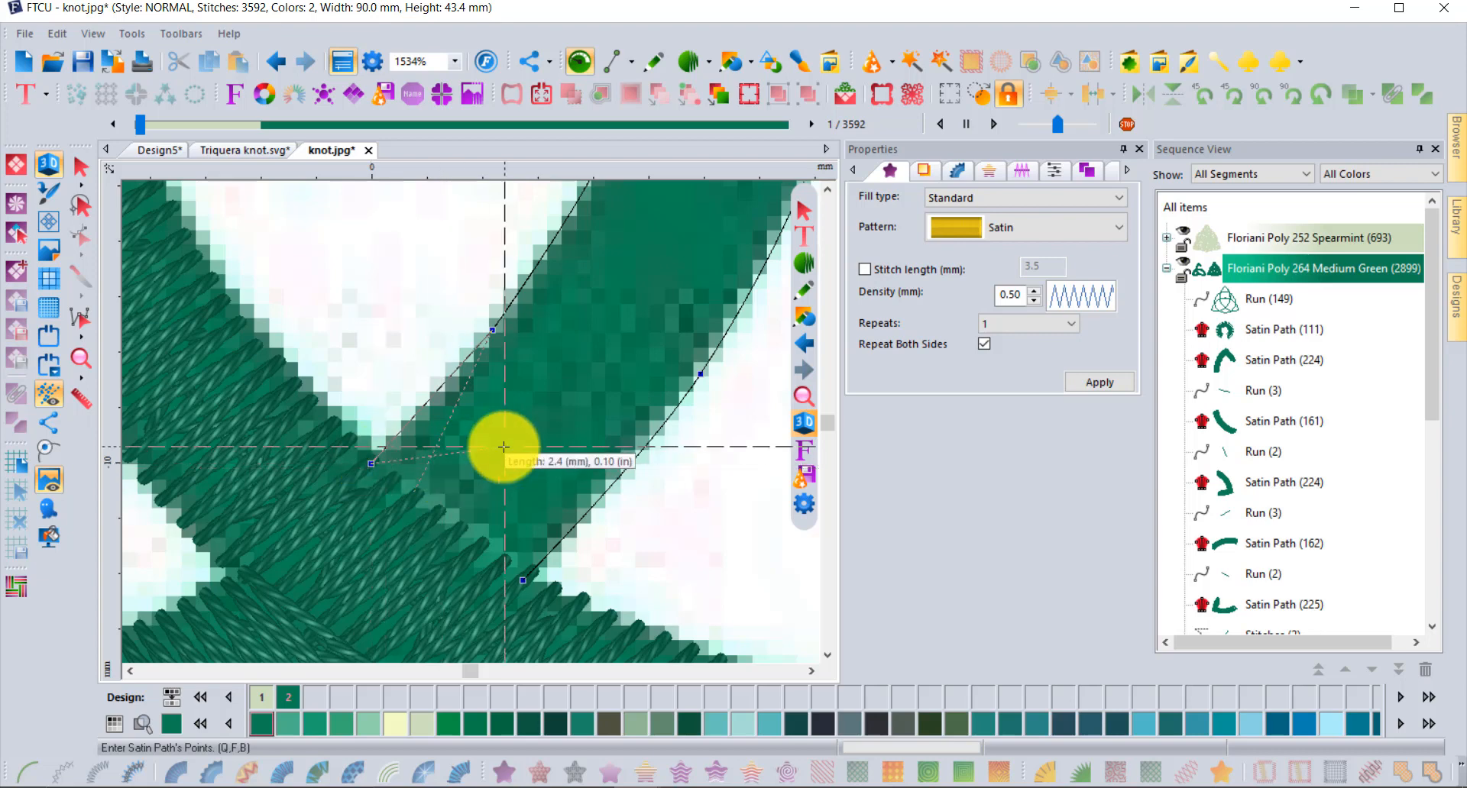
Add stitch inclination lines across the lower and upper ends of the outlined strand
left_click(416, 414)
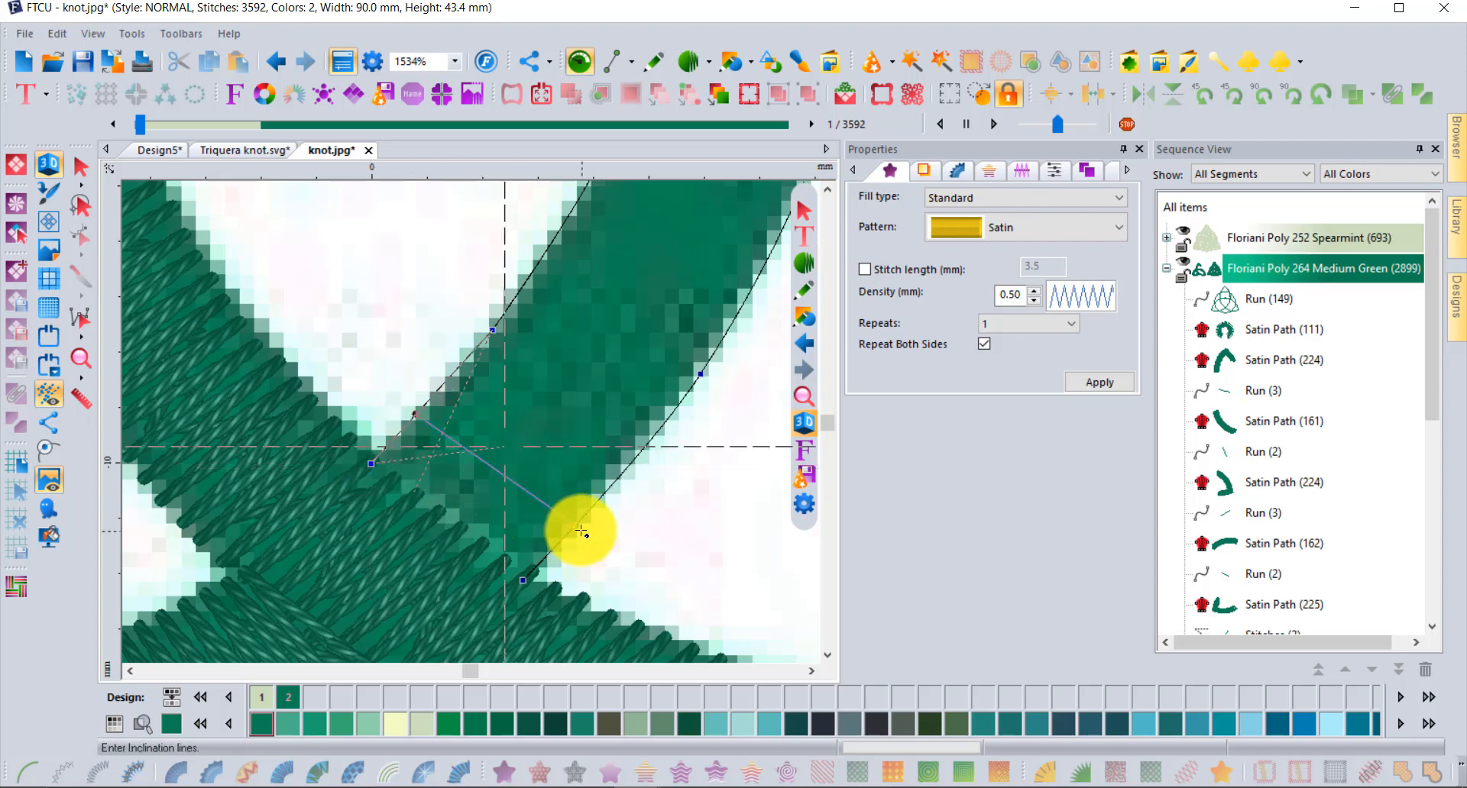
left_click(575, 527)
scroll(719, 344, "down", 1)
scroll(716, 340, "down", 2)
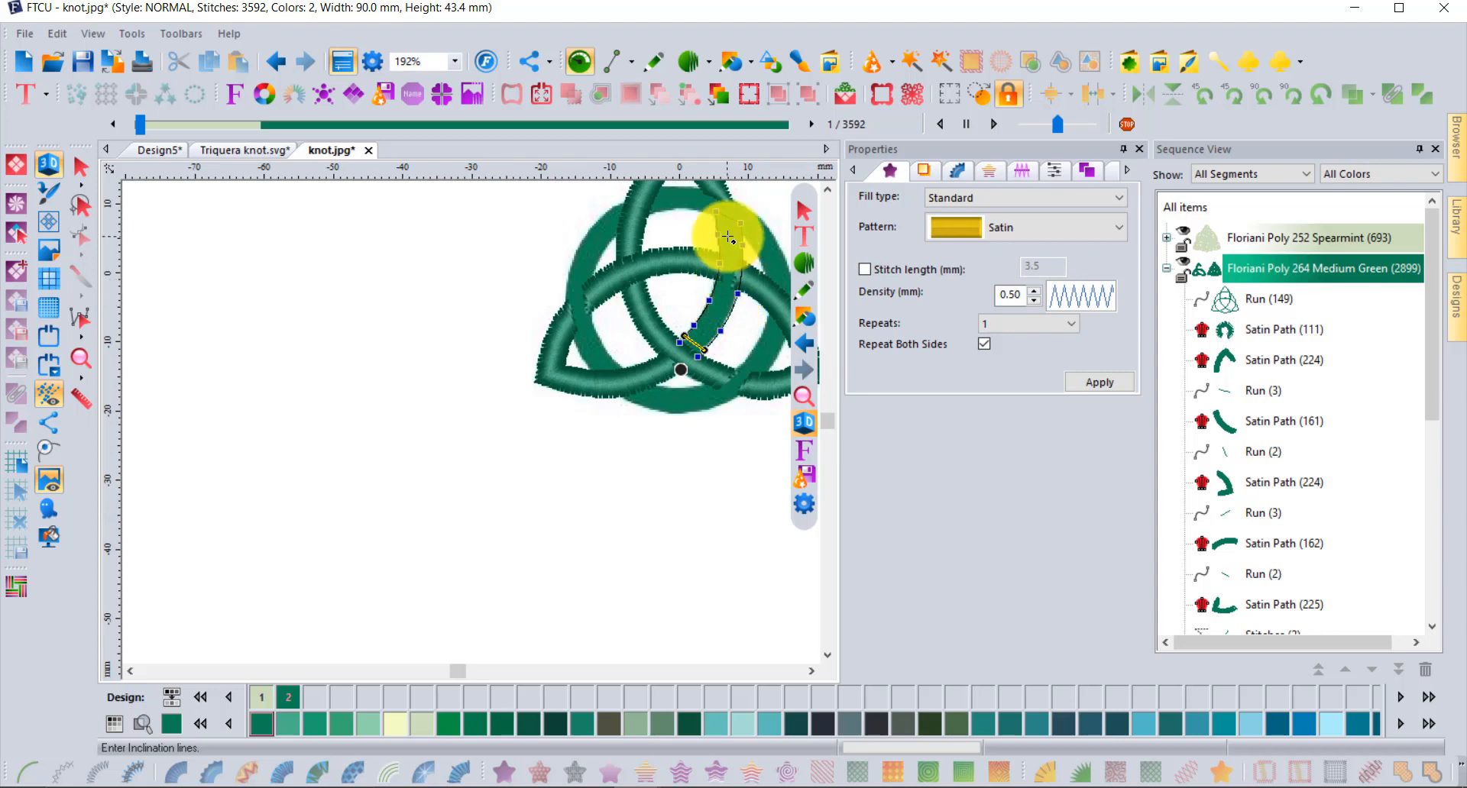
scroll(728, 237, "up", 1)
left_click(708, 218)
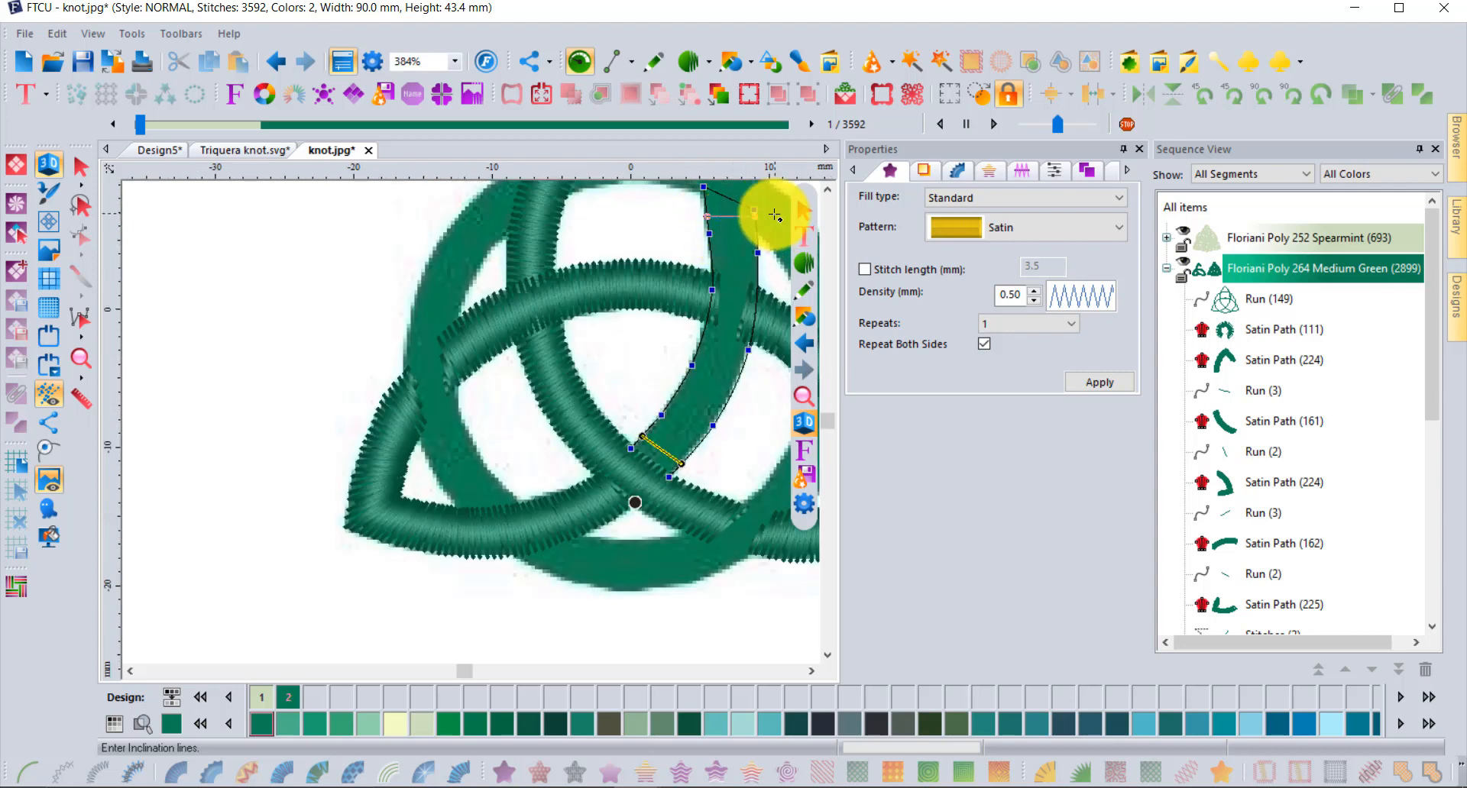
left_click(774, 216)
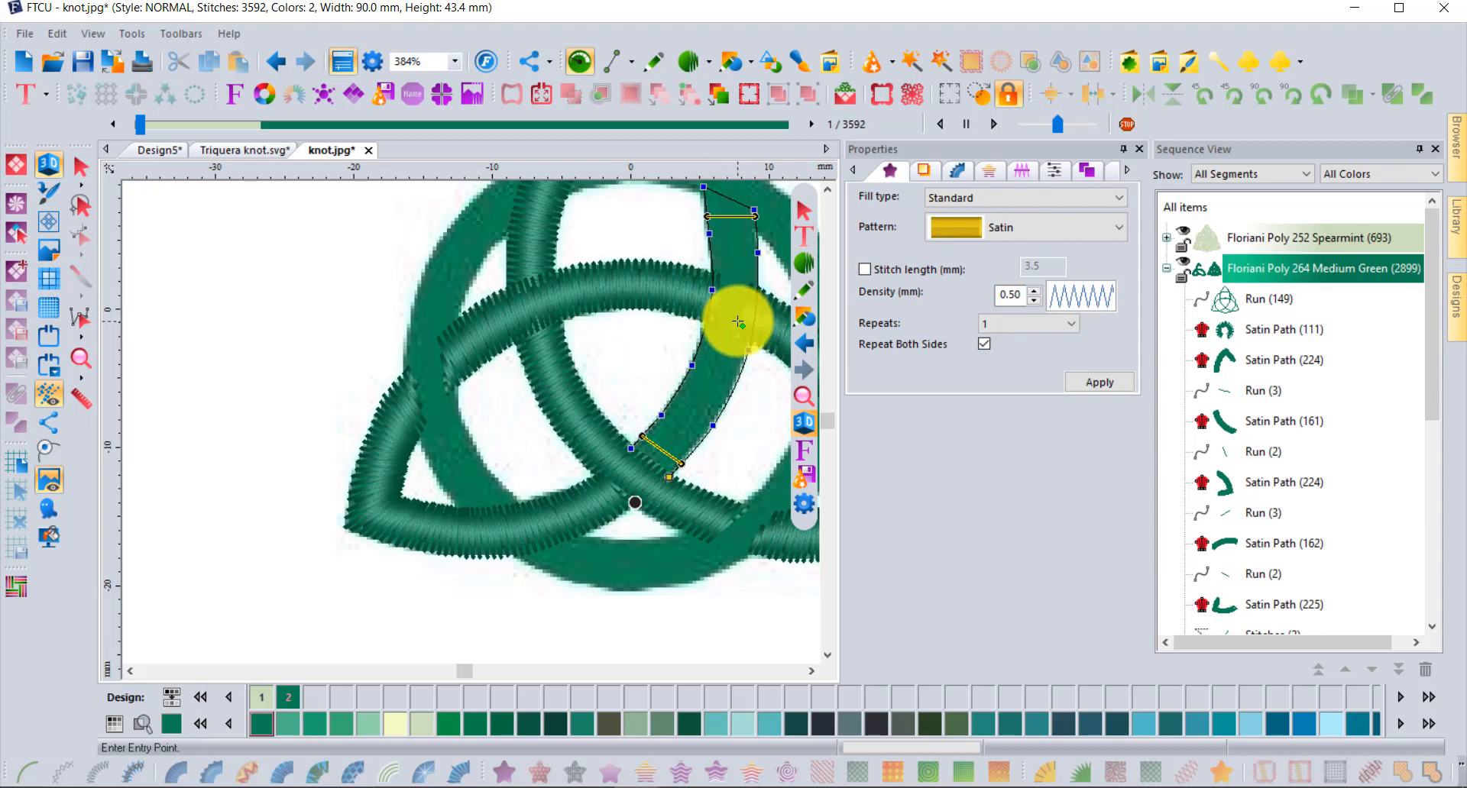
Set the strand's entry point at its lower end and its exit point at its upper end on the ring's inner edge
scroll(678, 506, "up", 2)
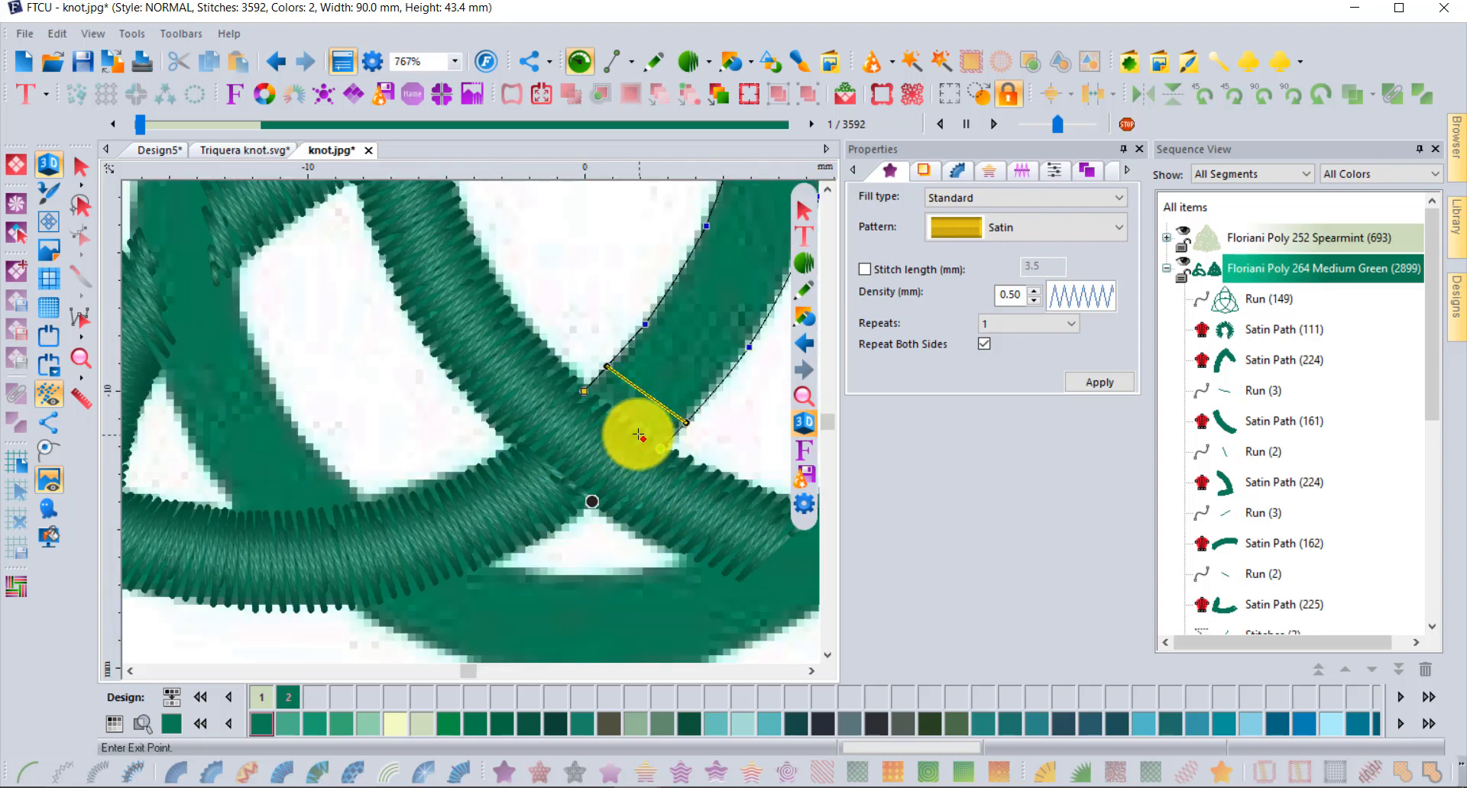
scroll(680, 377, "down", 4)
scroll(714, 277, "up", 2)
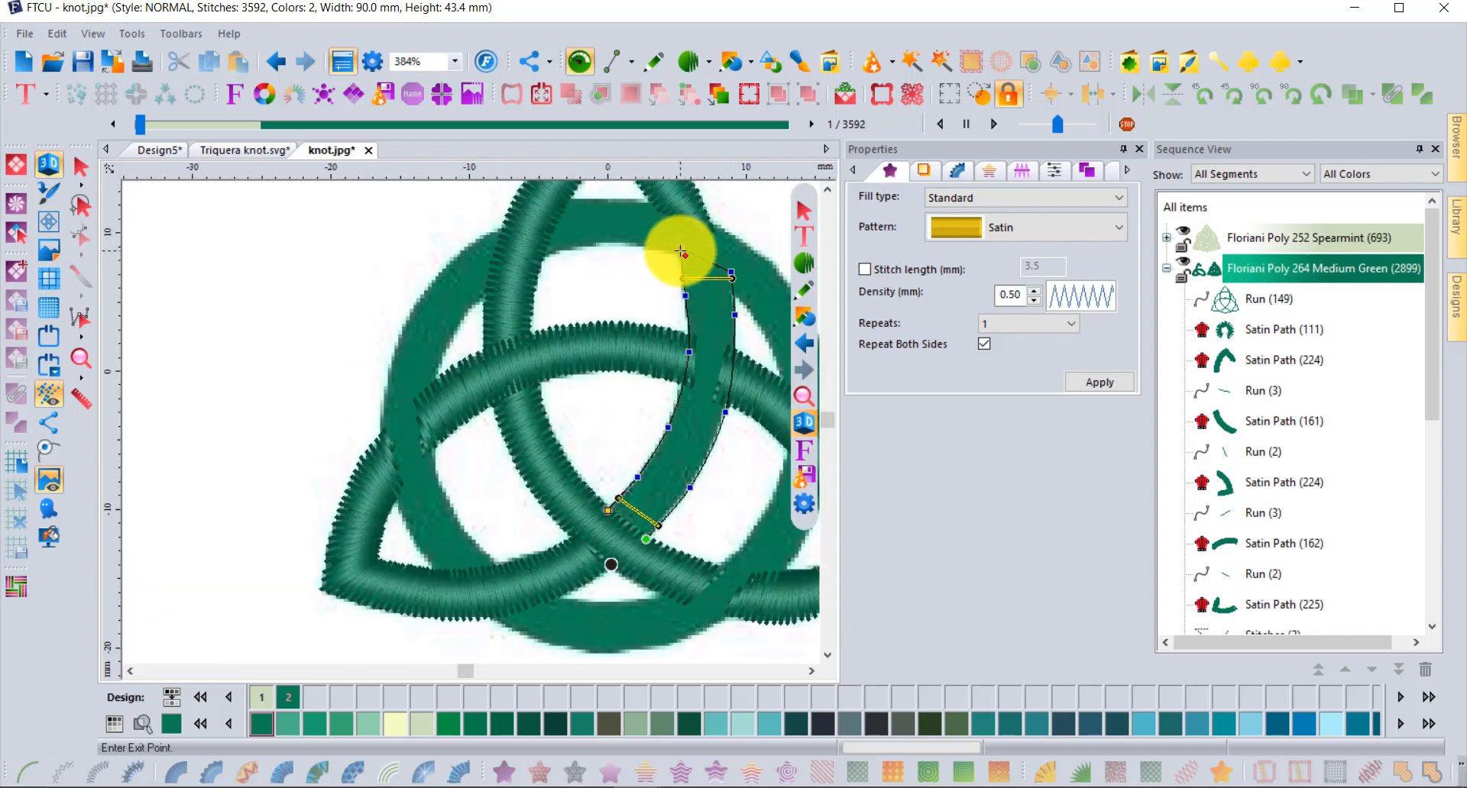
left_click(680, 251)
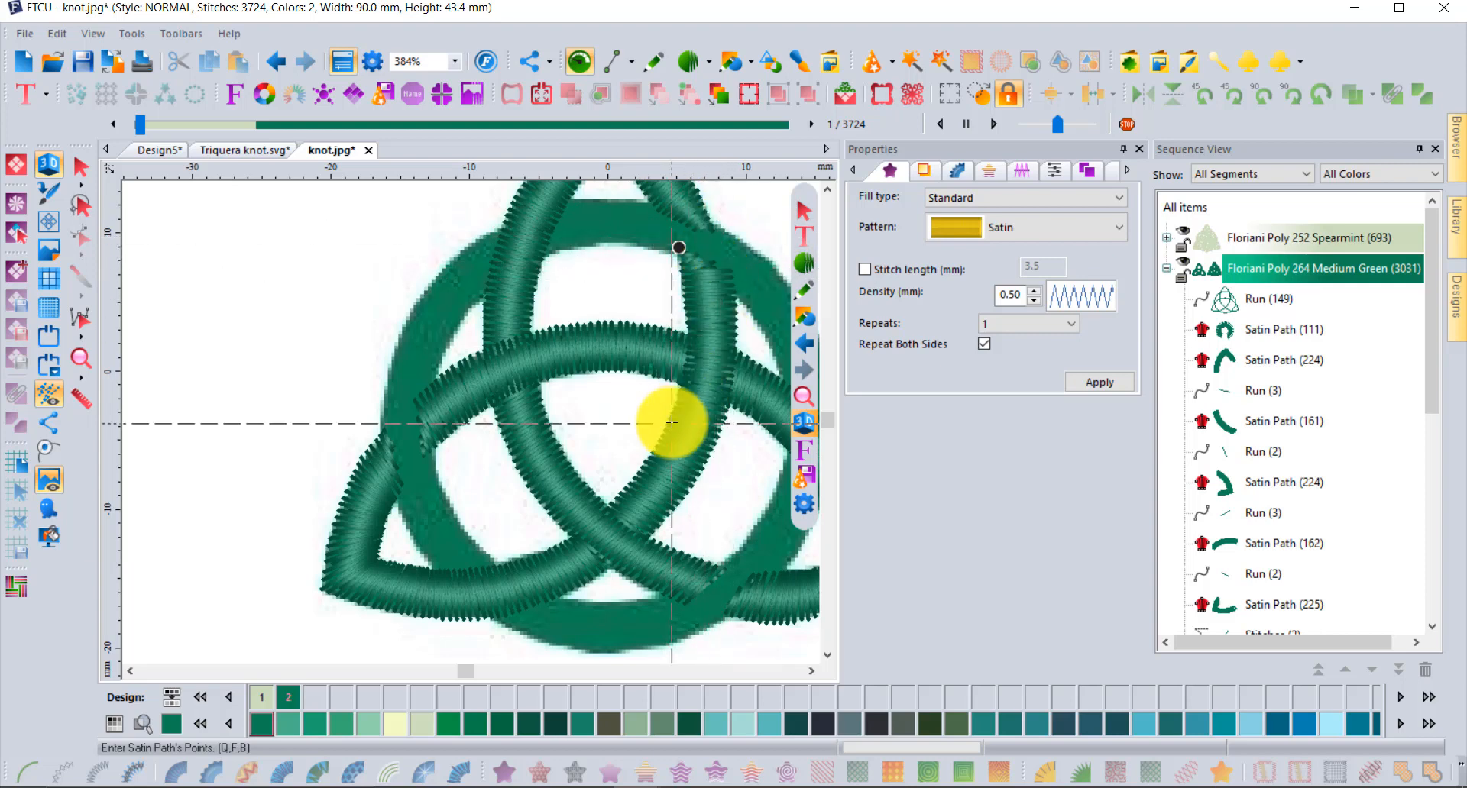
Start a satin path for the ring's upper right segment, outlining the small gap, the crossing strand's edge and the lower outer edge
scroll(632, 547, "up", 3)
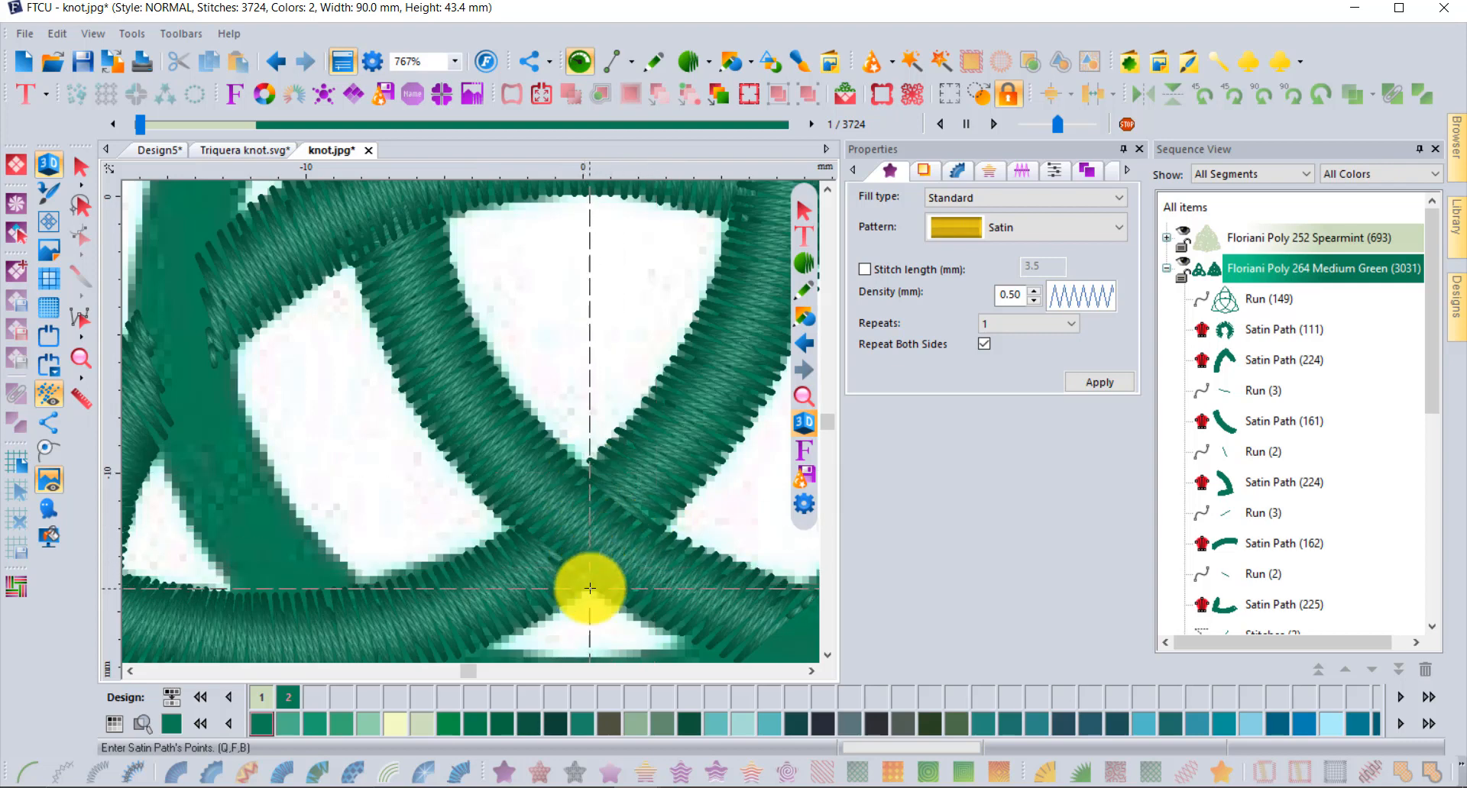
scroll(659, 529, "down", 6)
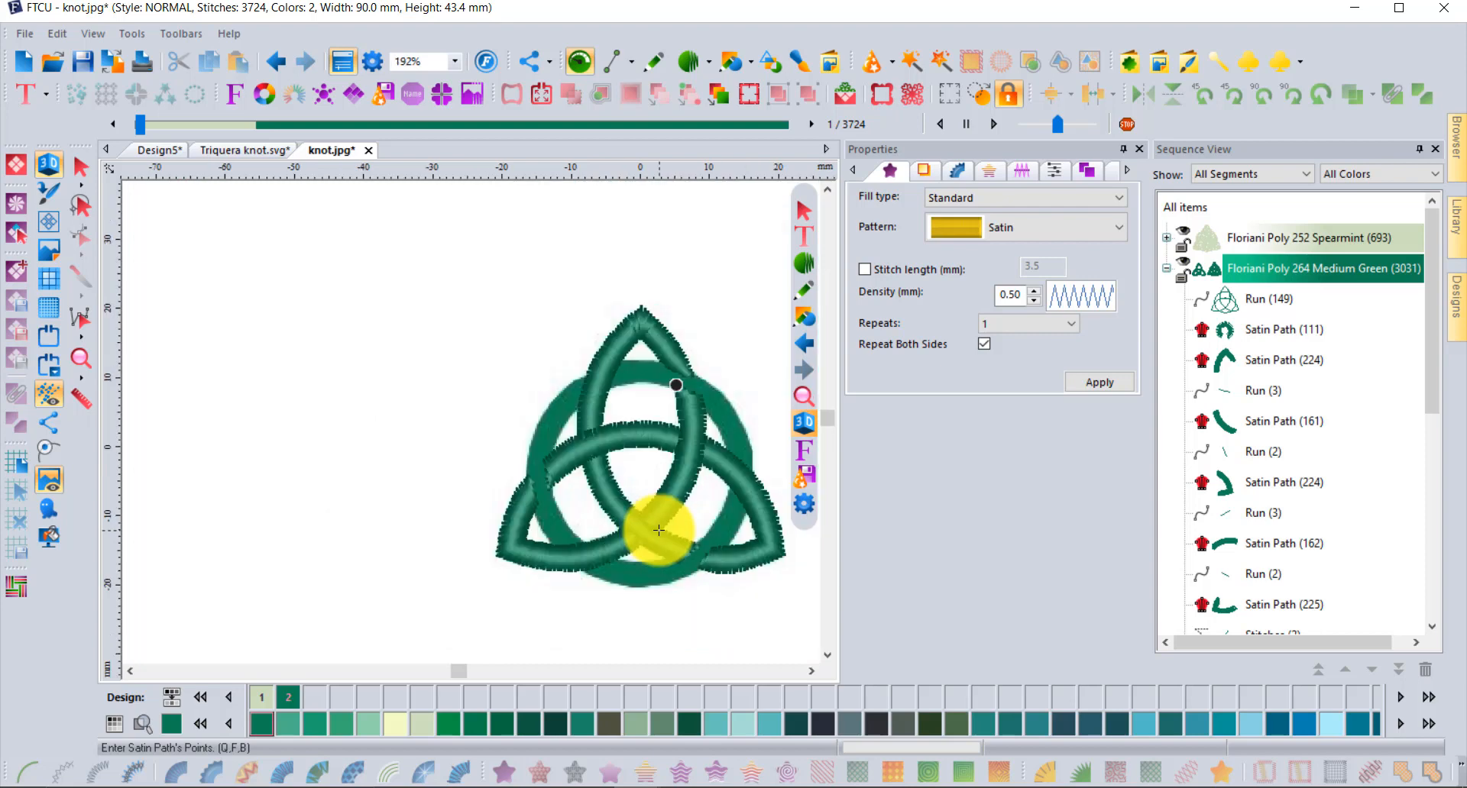
left_click(811, 671)
left_click(811, 671)
left_click(811, 671)
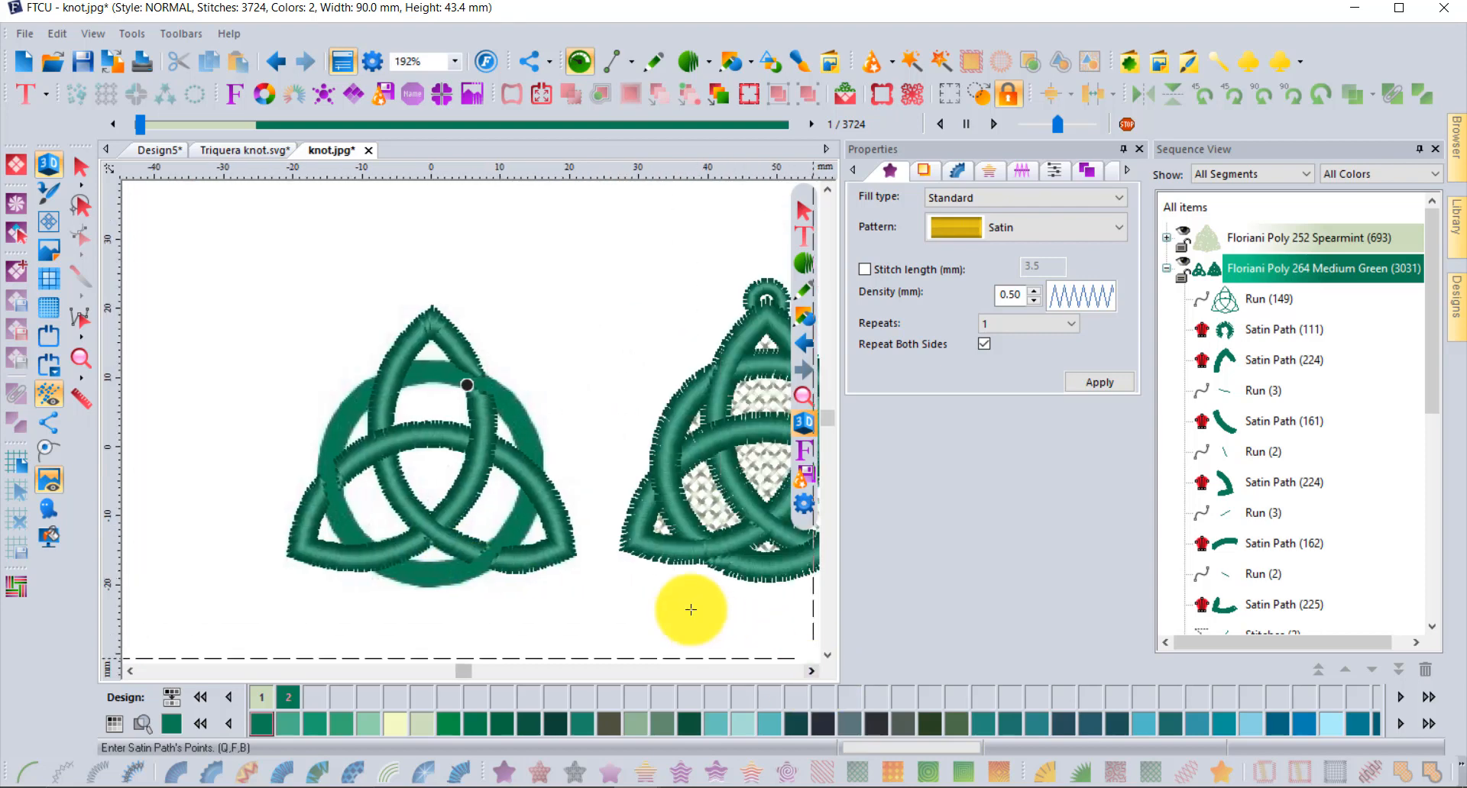
scroll(516, 389, "up", 3)
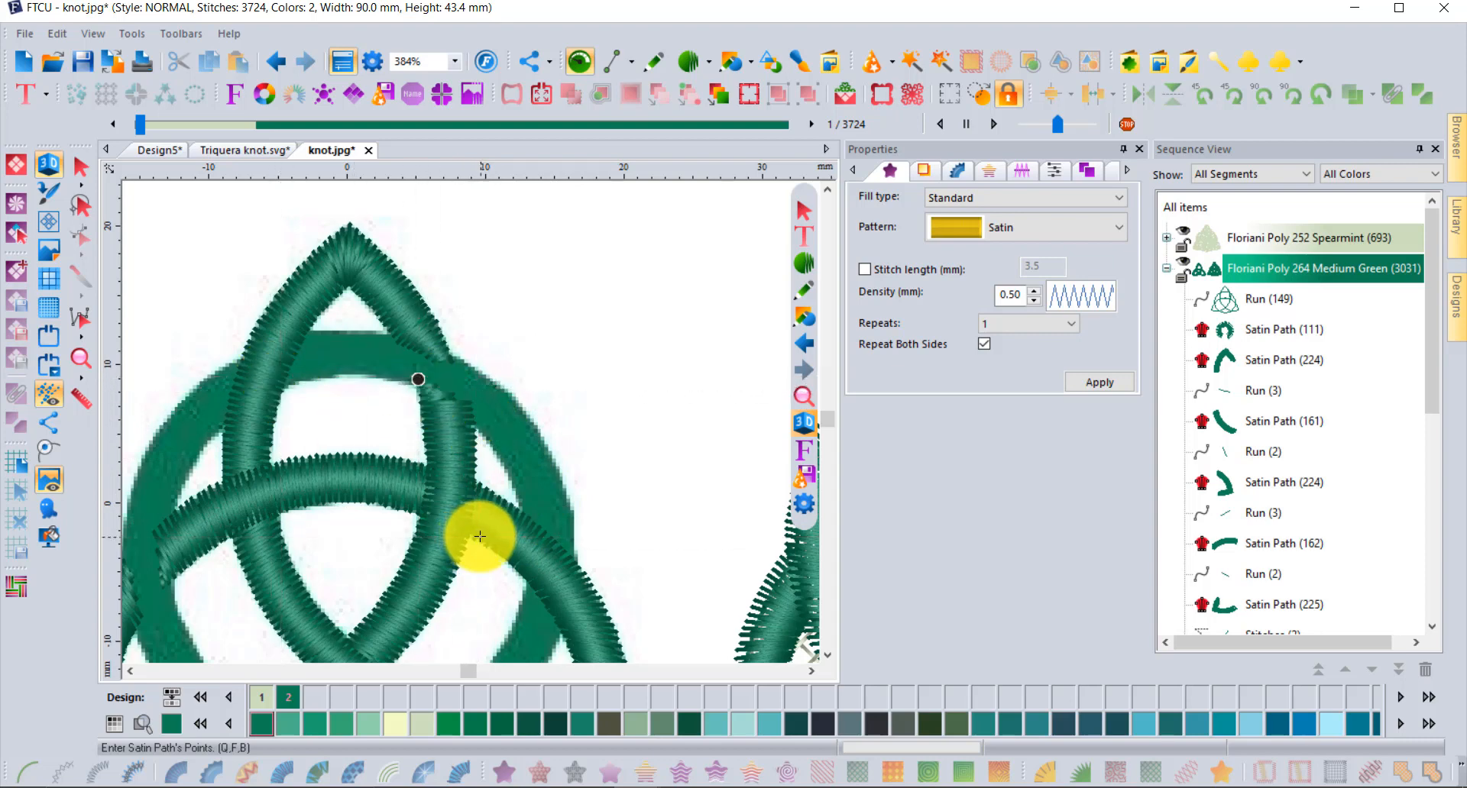
scroll(530, 529, "up", 1)
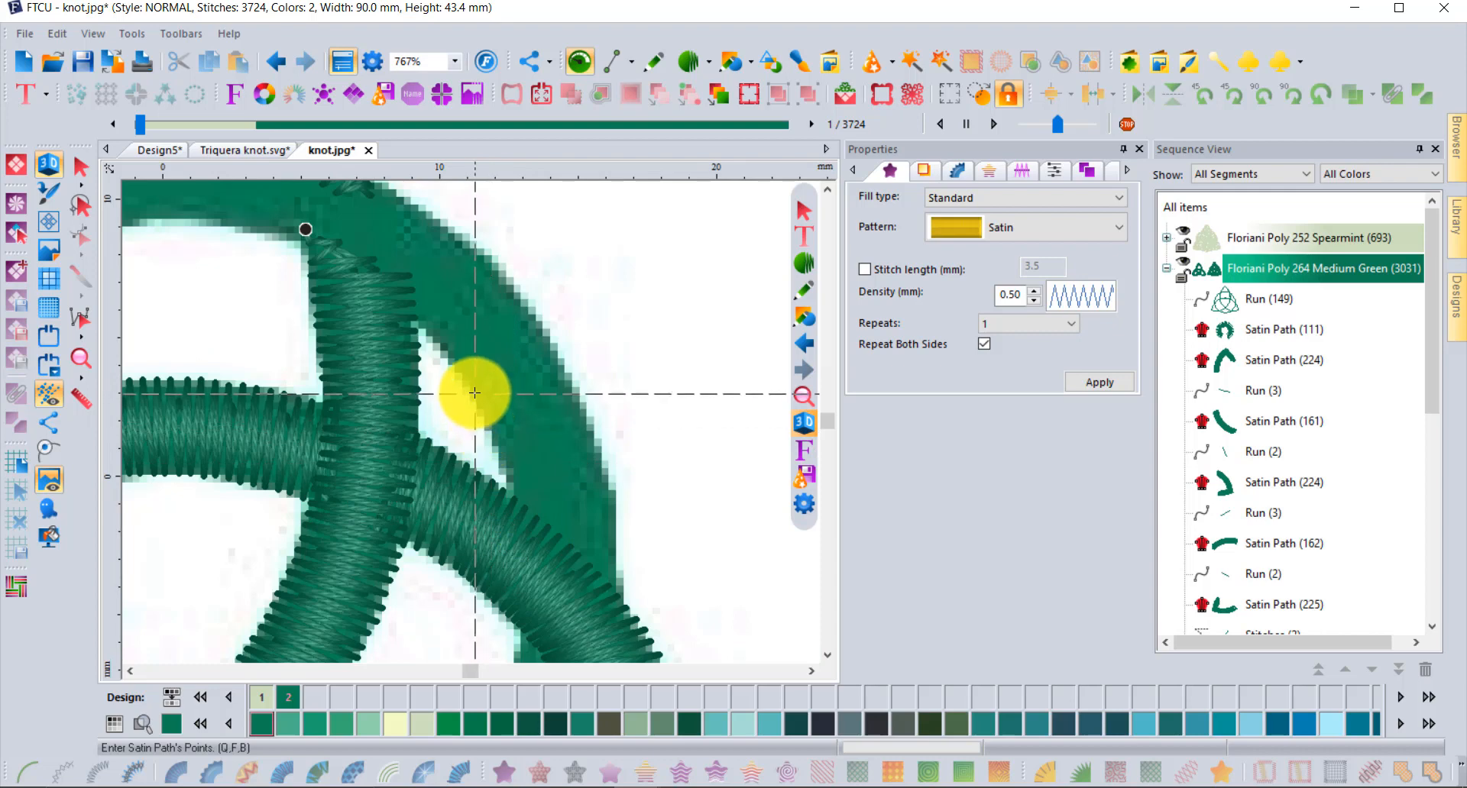
left_click(469, 391)
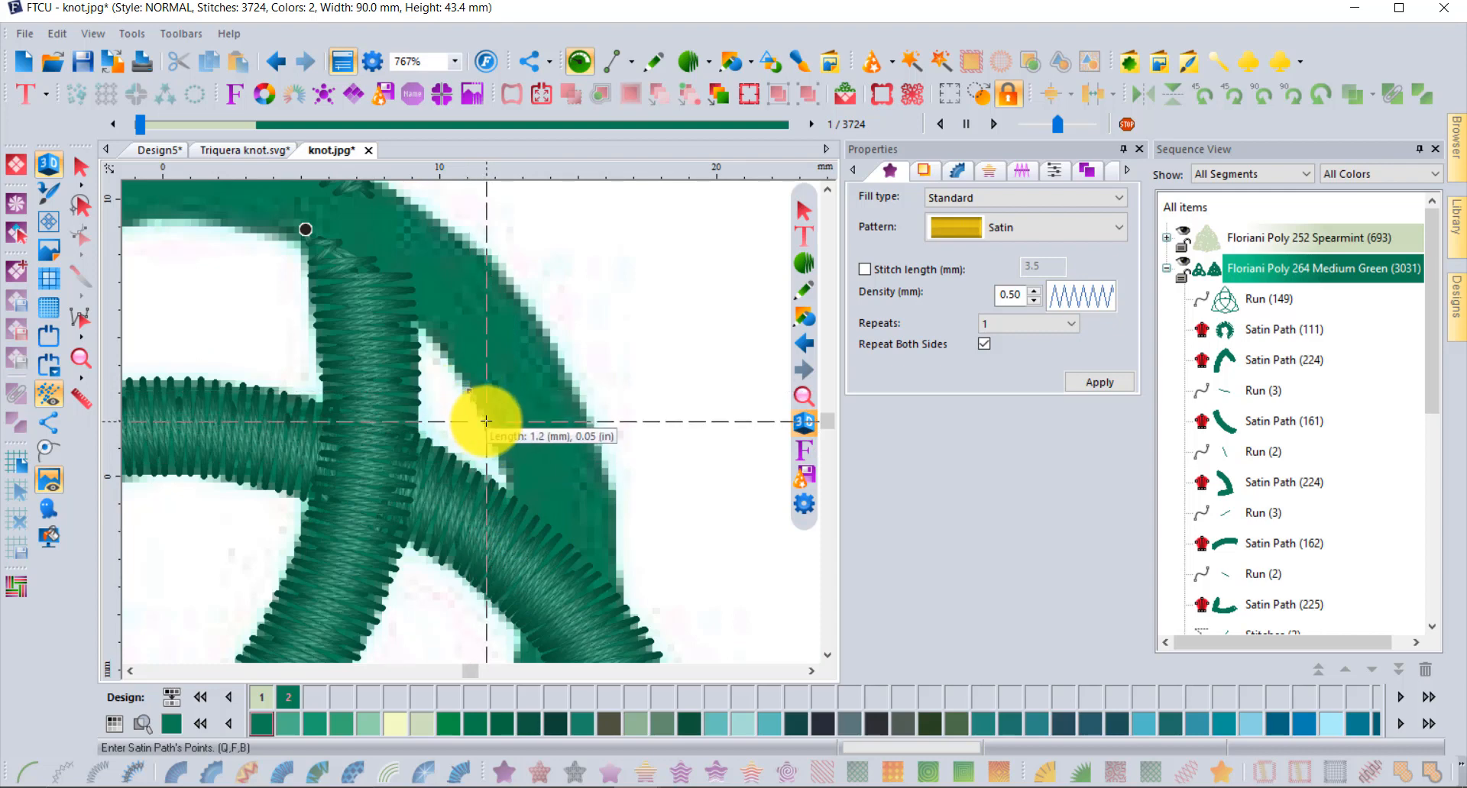
left_click(486, 421)
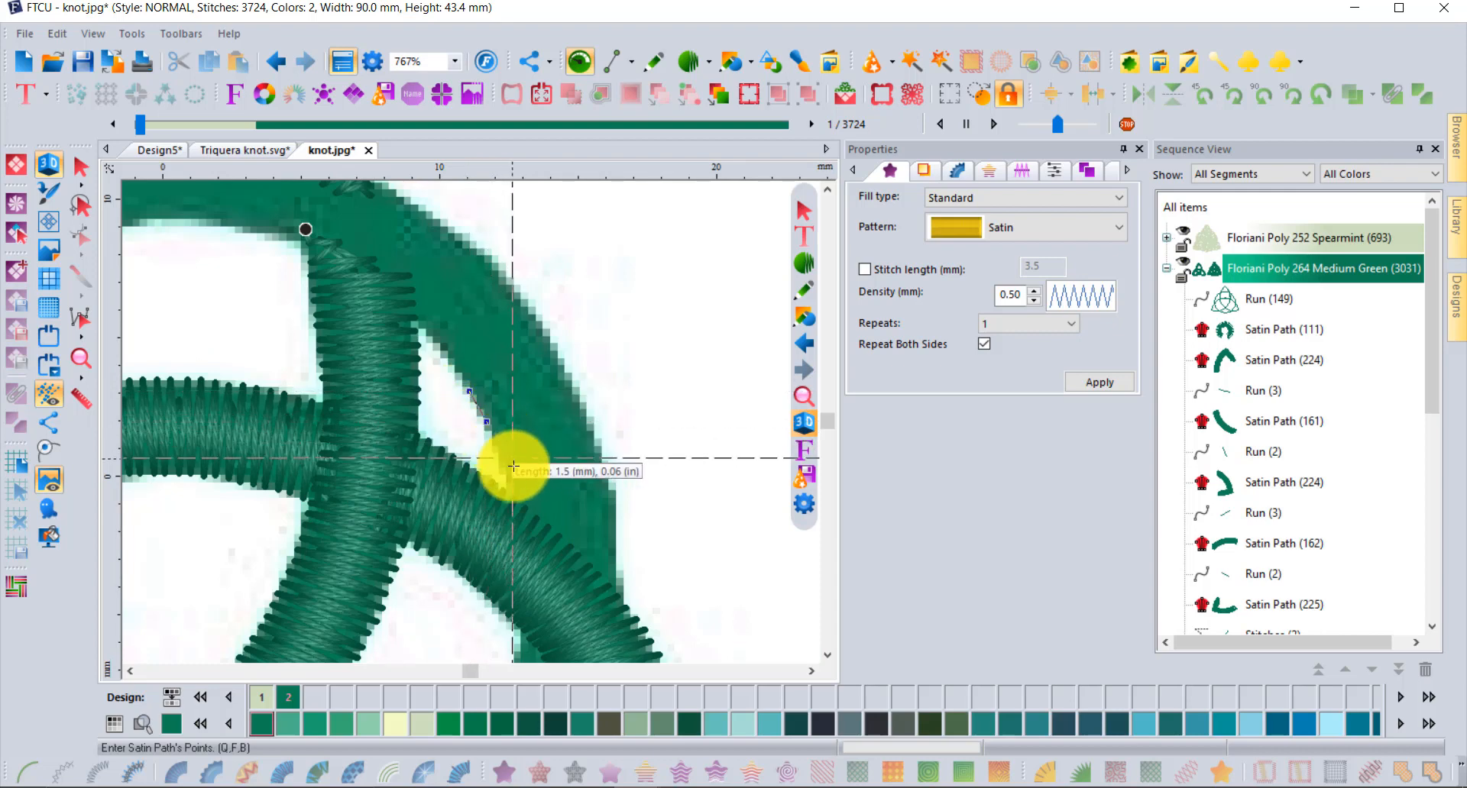
left_click(509, 505)
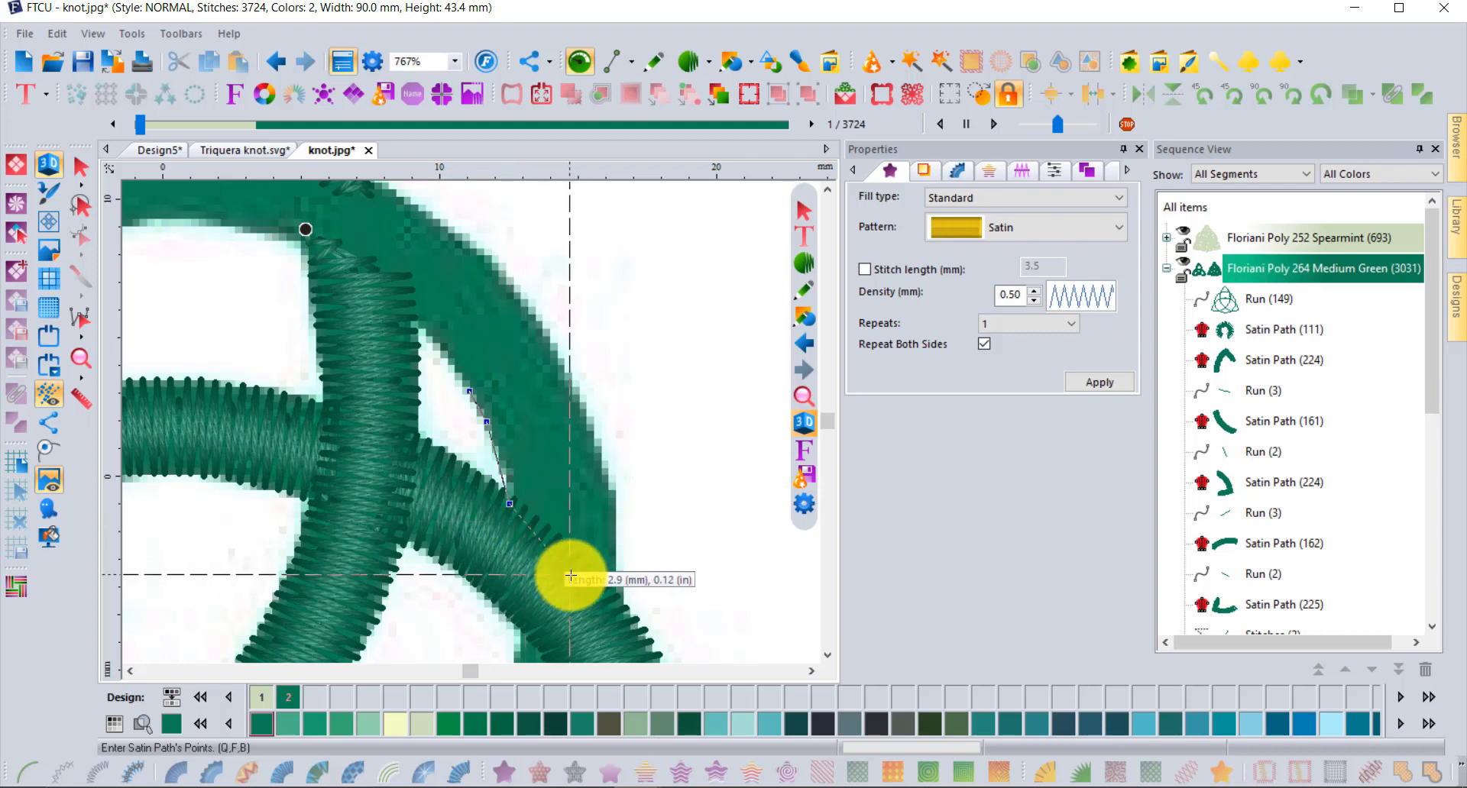
left_click(611, 483)
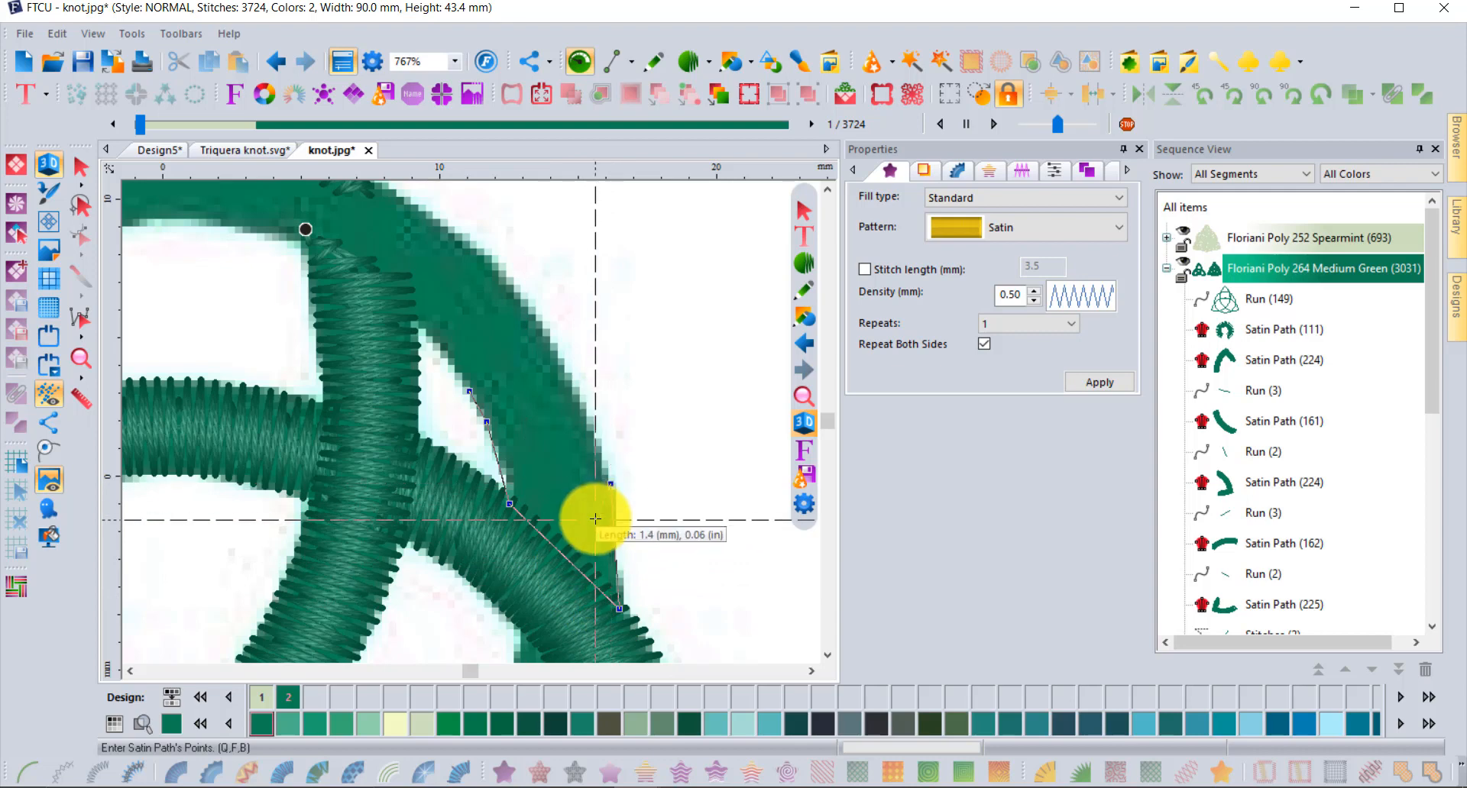
left_click(536, 319)
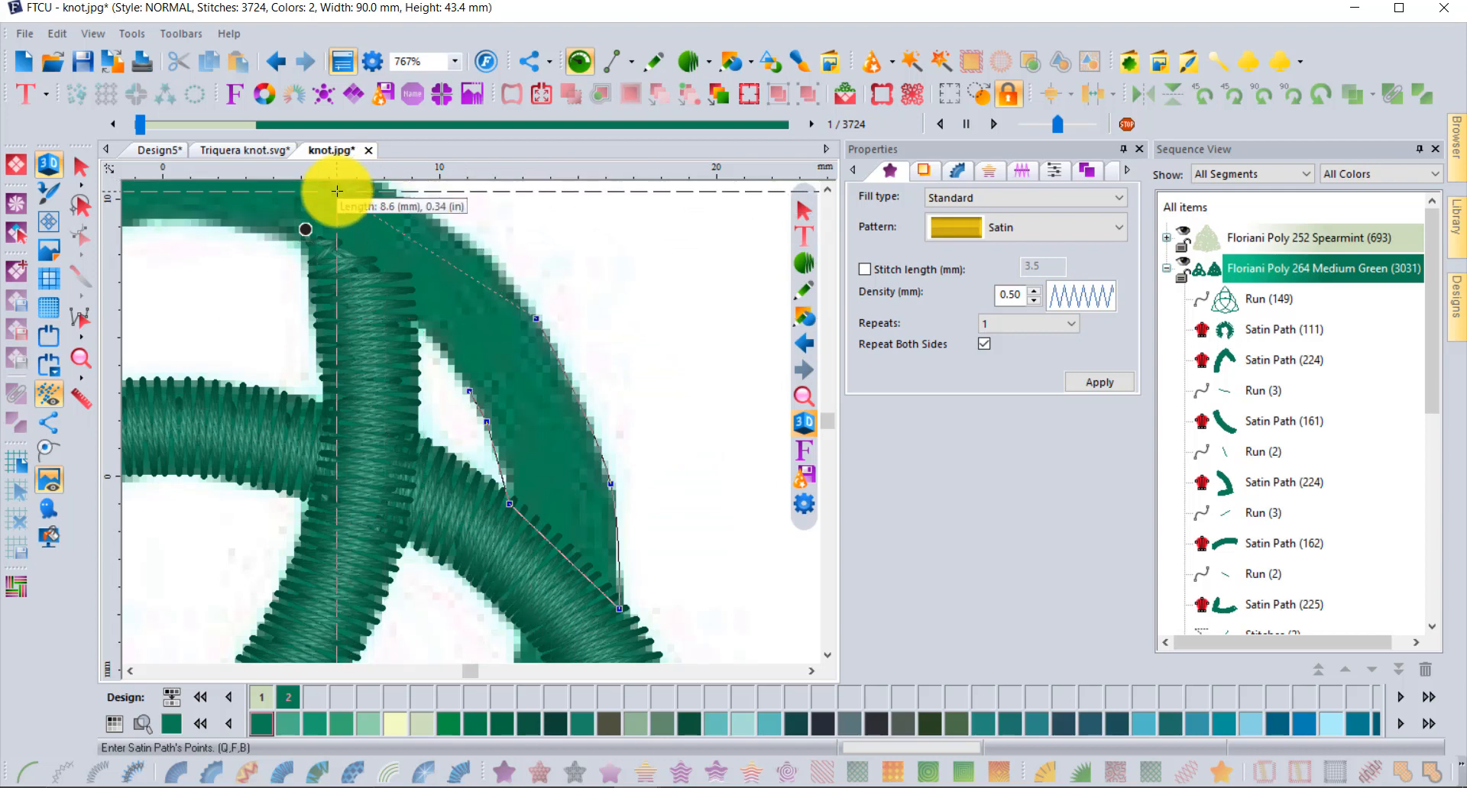
Continue the ring segment's outline along its outer edge over the top and across its end at the left strand
scroll(336, 190, "up", 2)
left_click(376, 373)
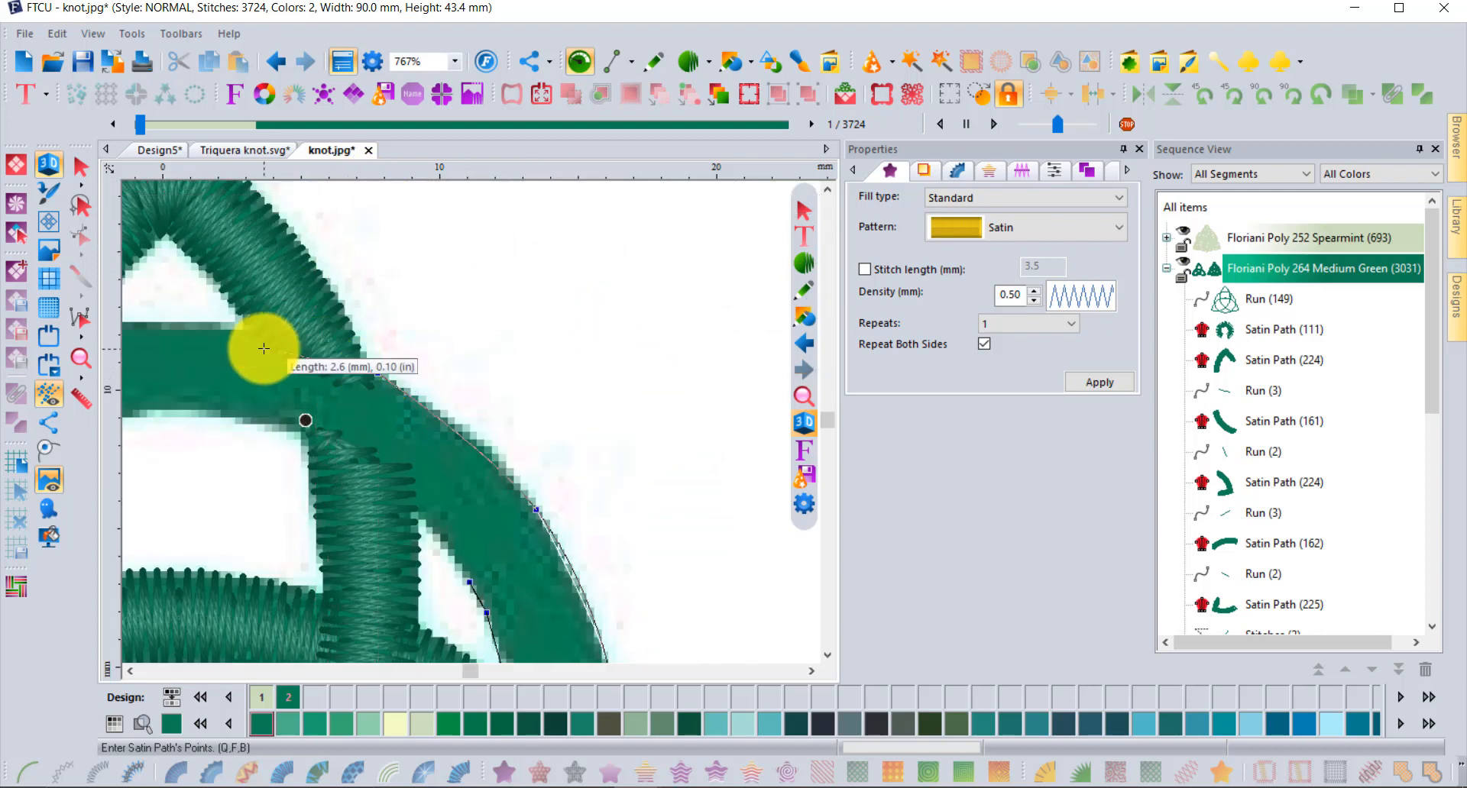
left_click(213, 331)
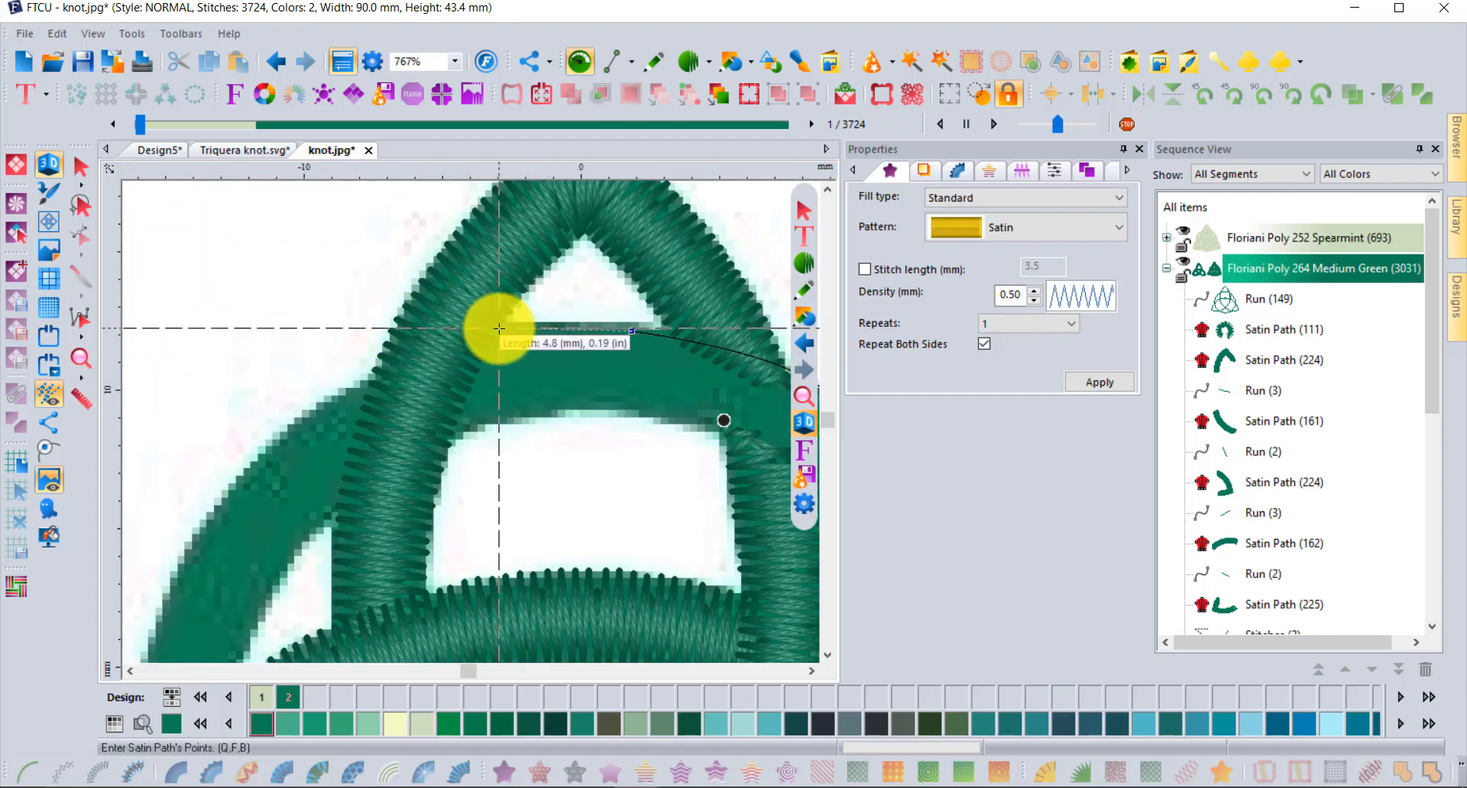
left_click(499, 327)
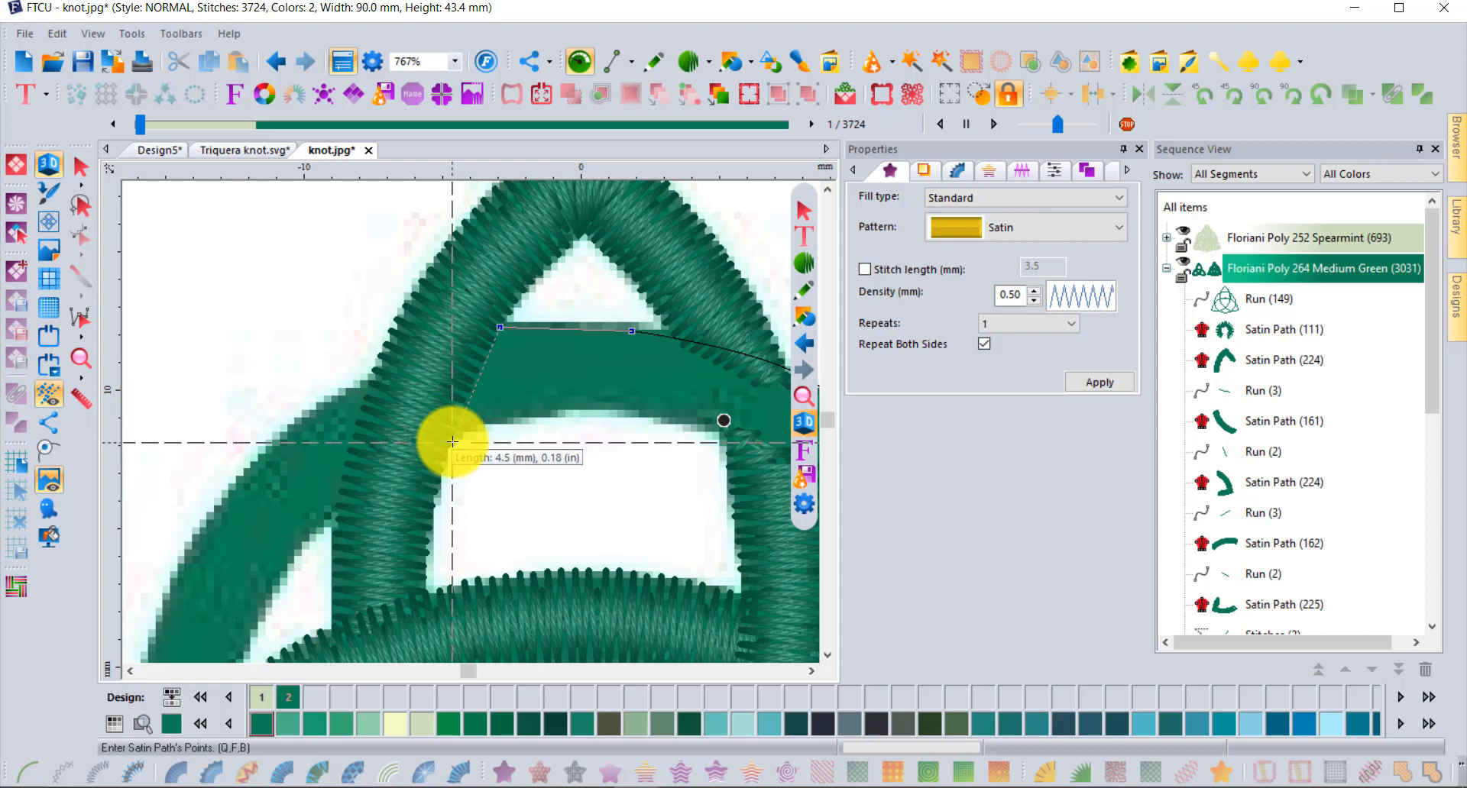
left_click(448, 446)
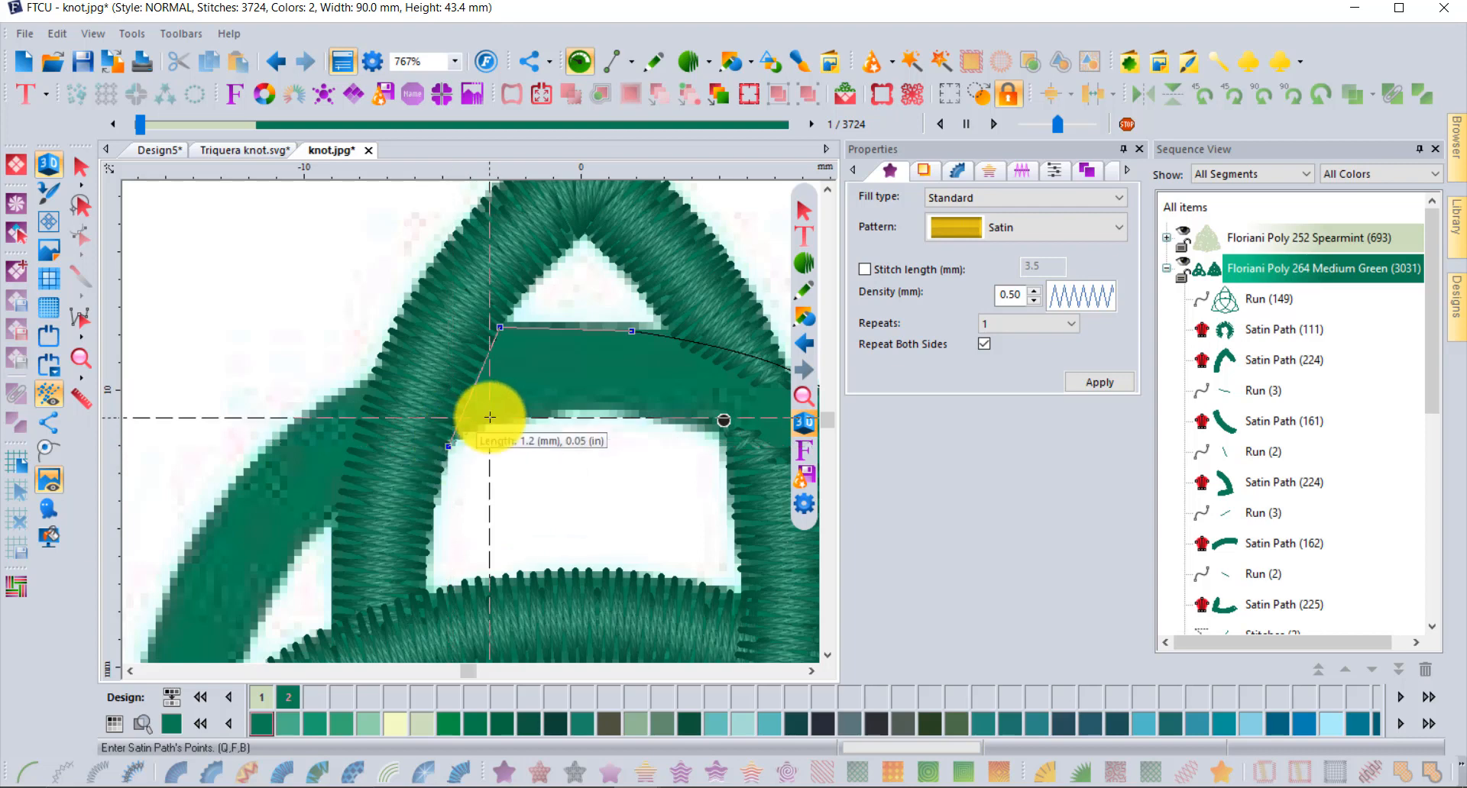
Outline the ring segment's inner edge from the left strand back to its starting point in the small gap
left_click(537, 409)
left_click(640, 406)
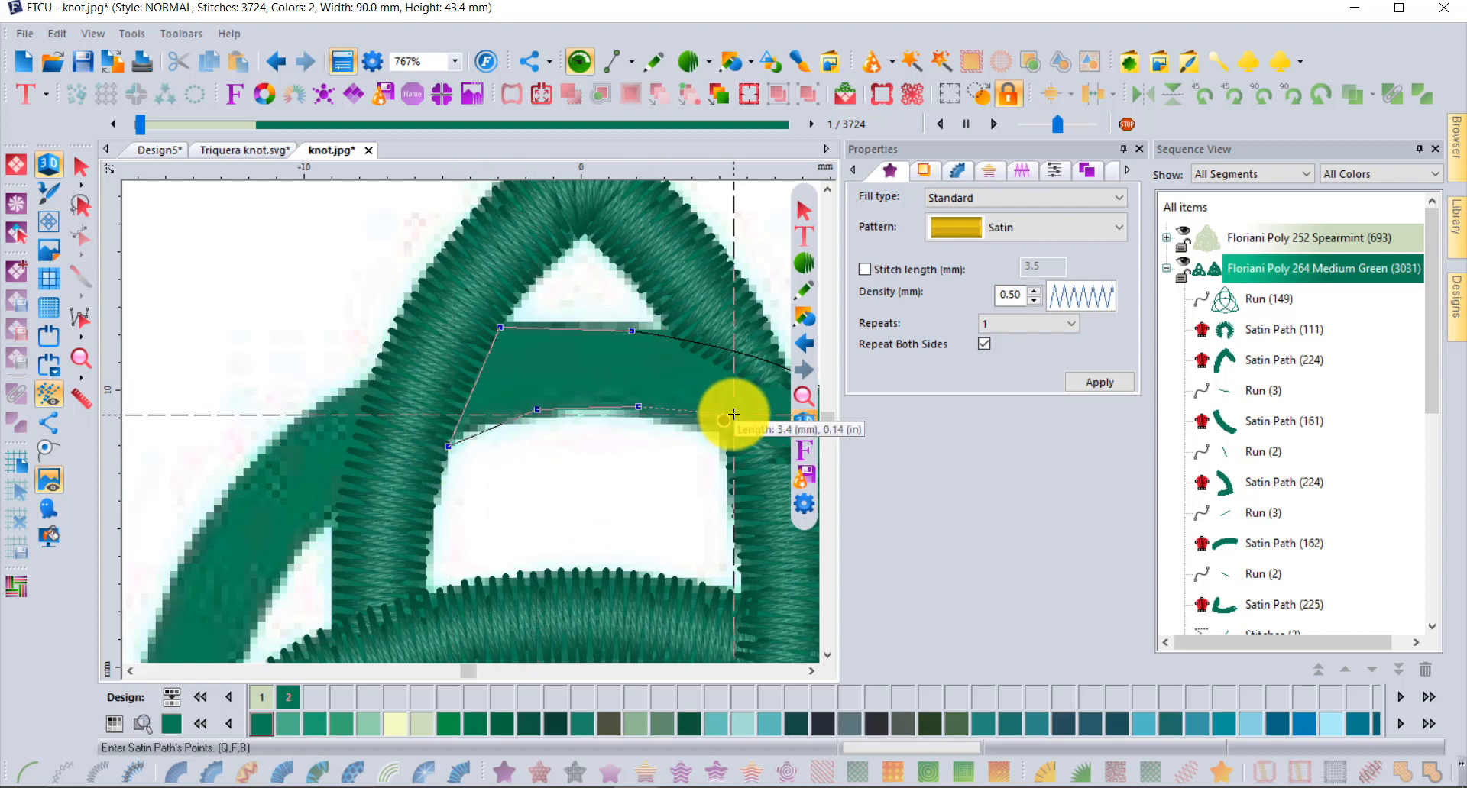
left_click(743, 436)
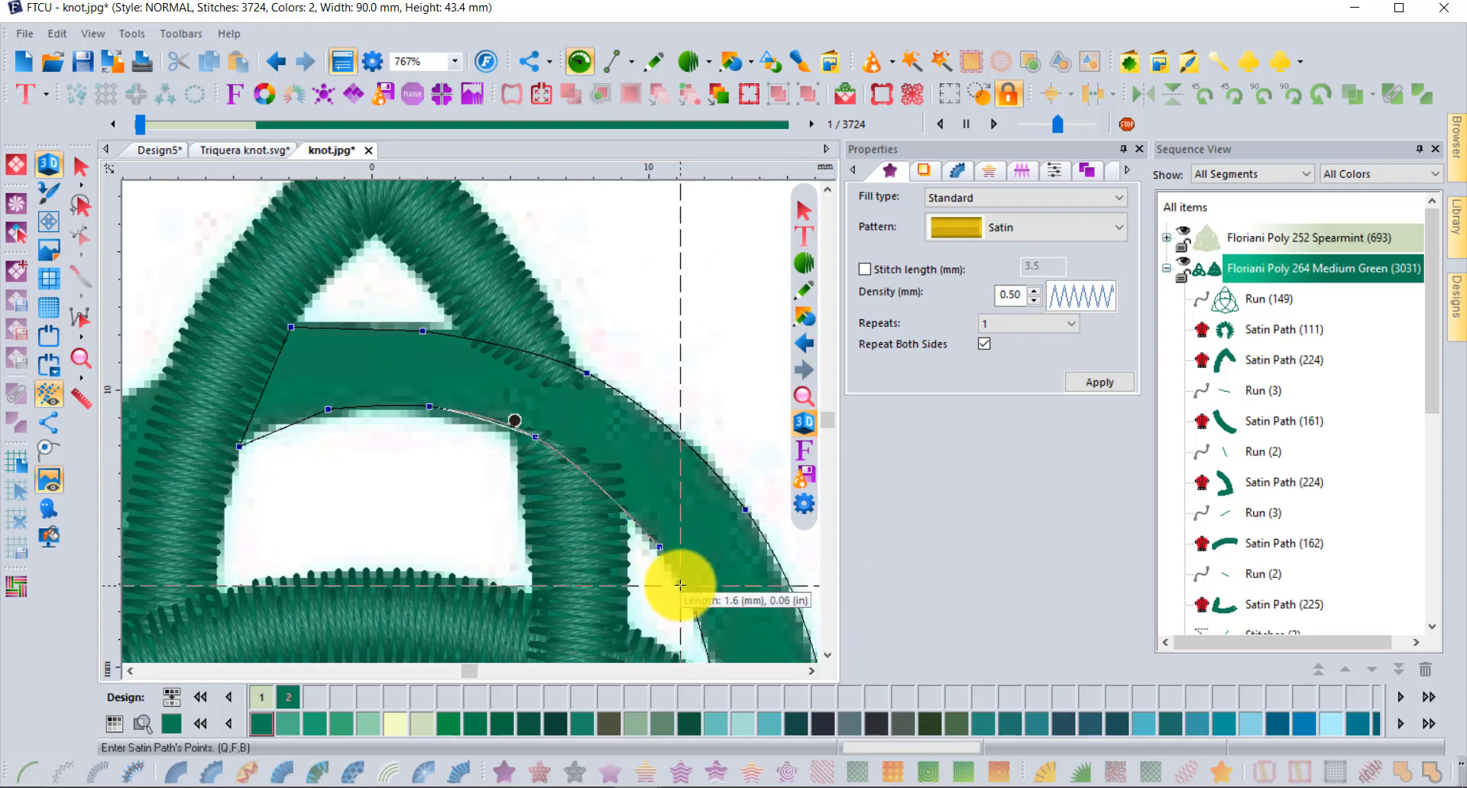
Add stitch inclination lines across the ring segment's upper left end and the middle of its curve
scroll(676, 586, "up", 1)
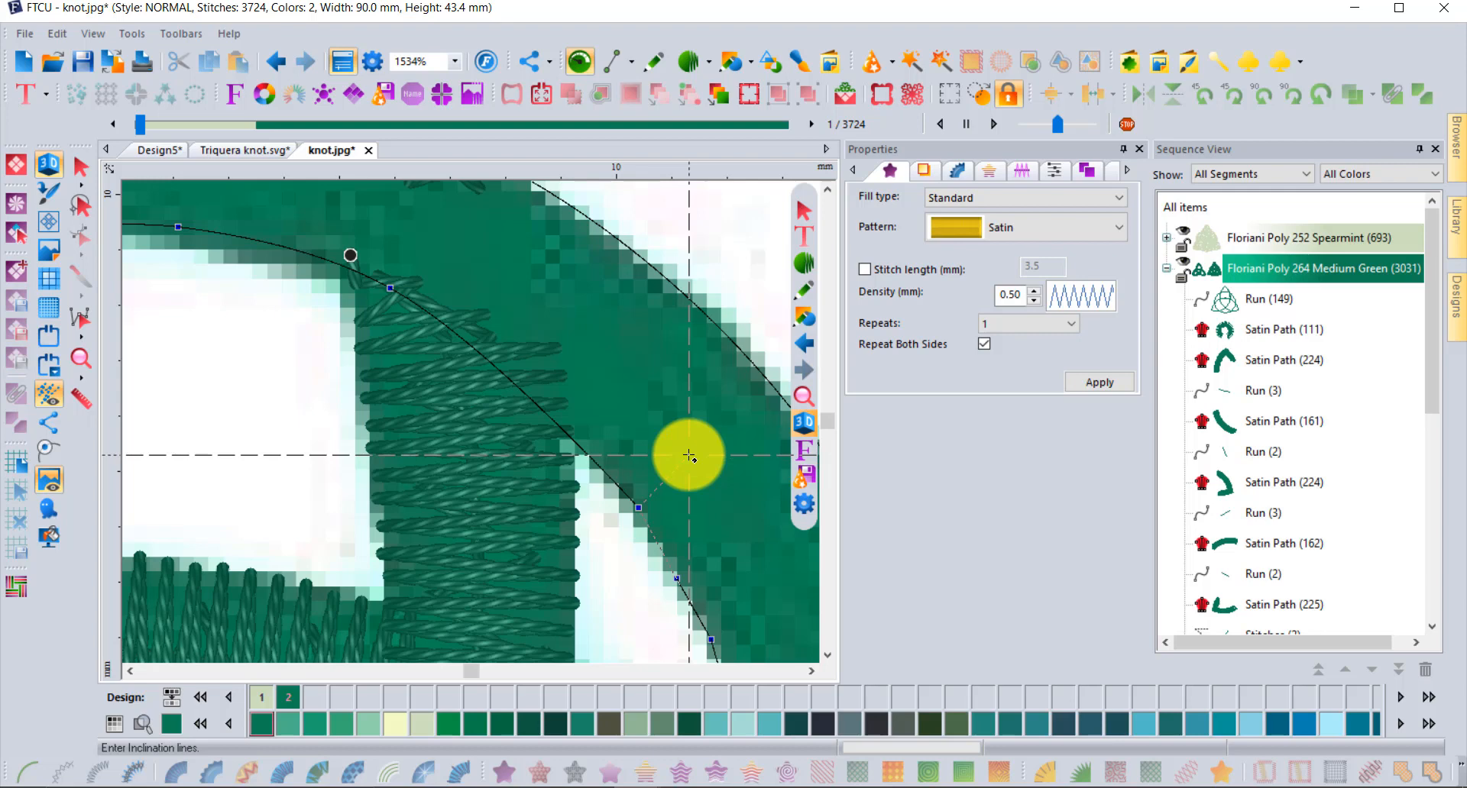
scroll(689, 456, "down", 1)
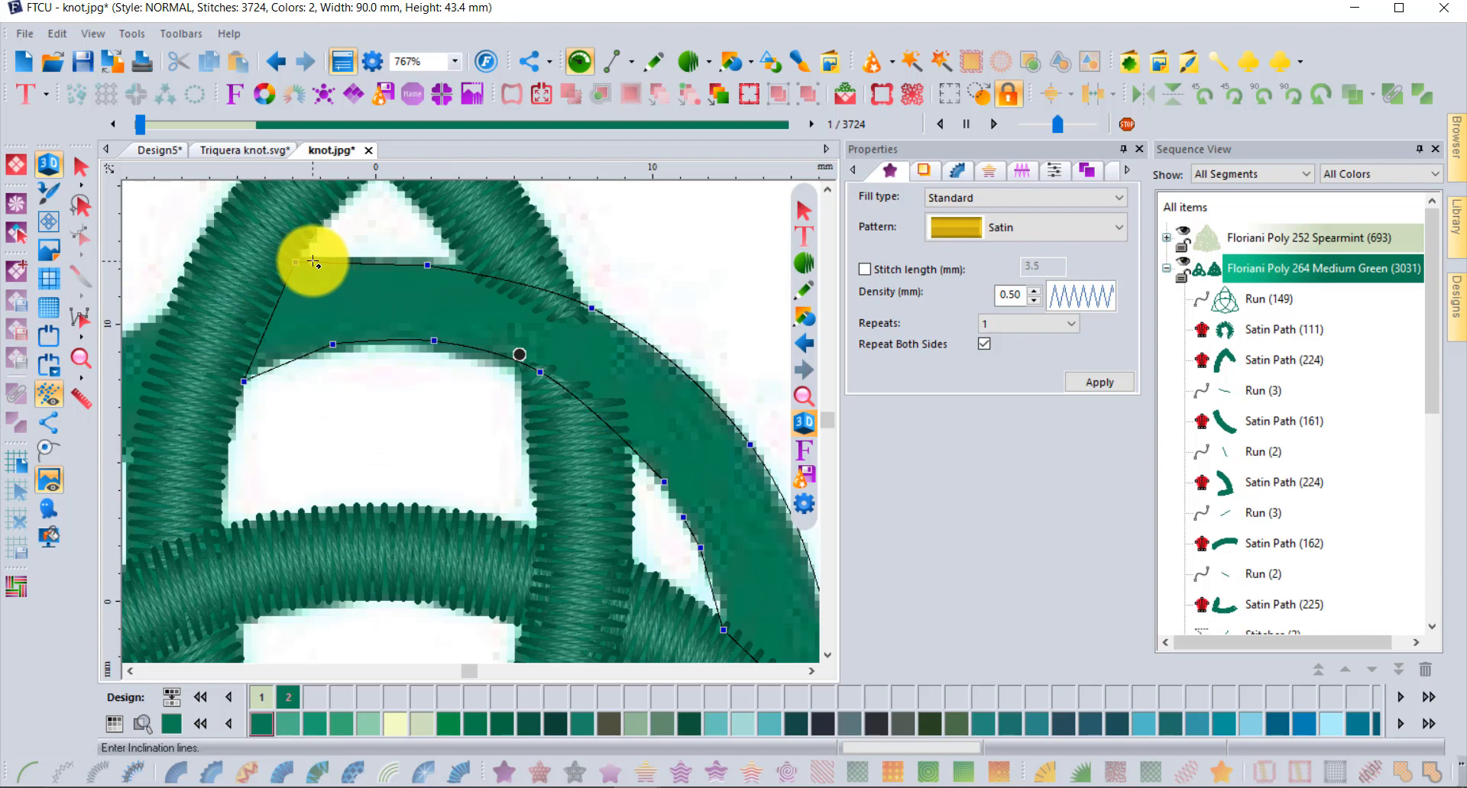
left_click(312, 263)
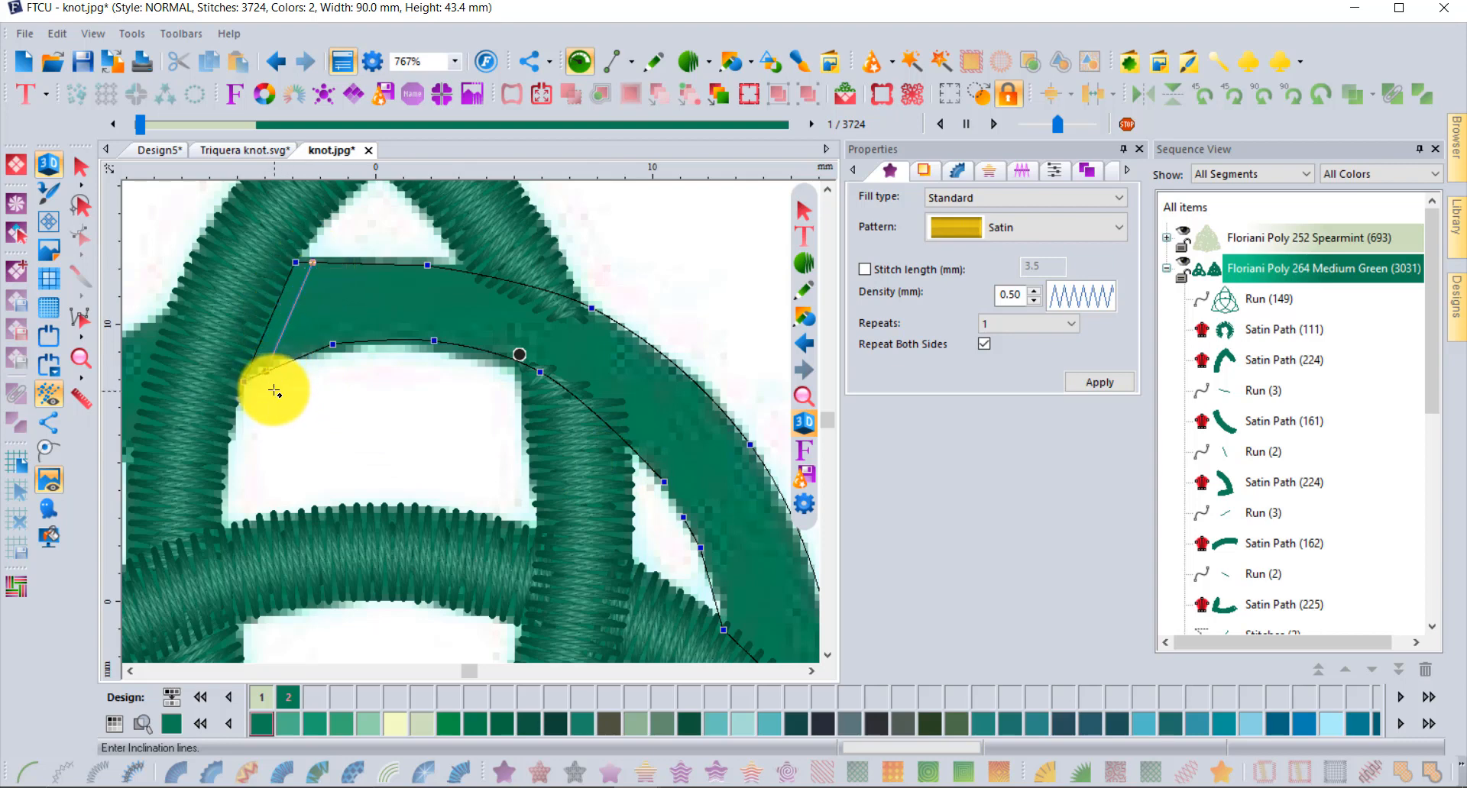
left_click(274, 391)
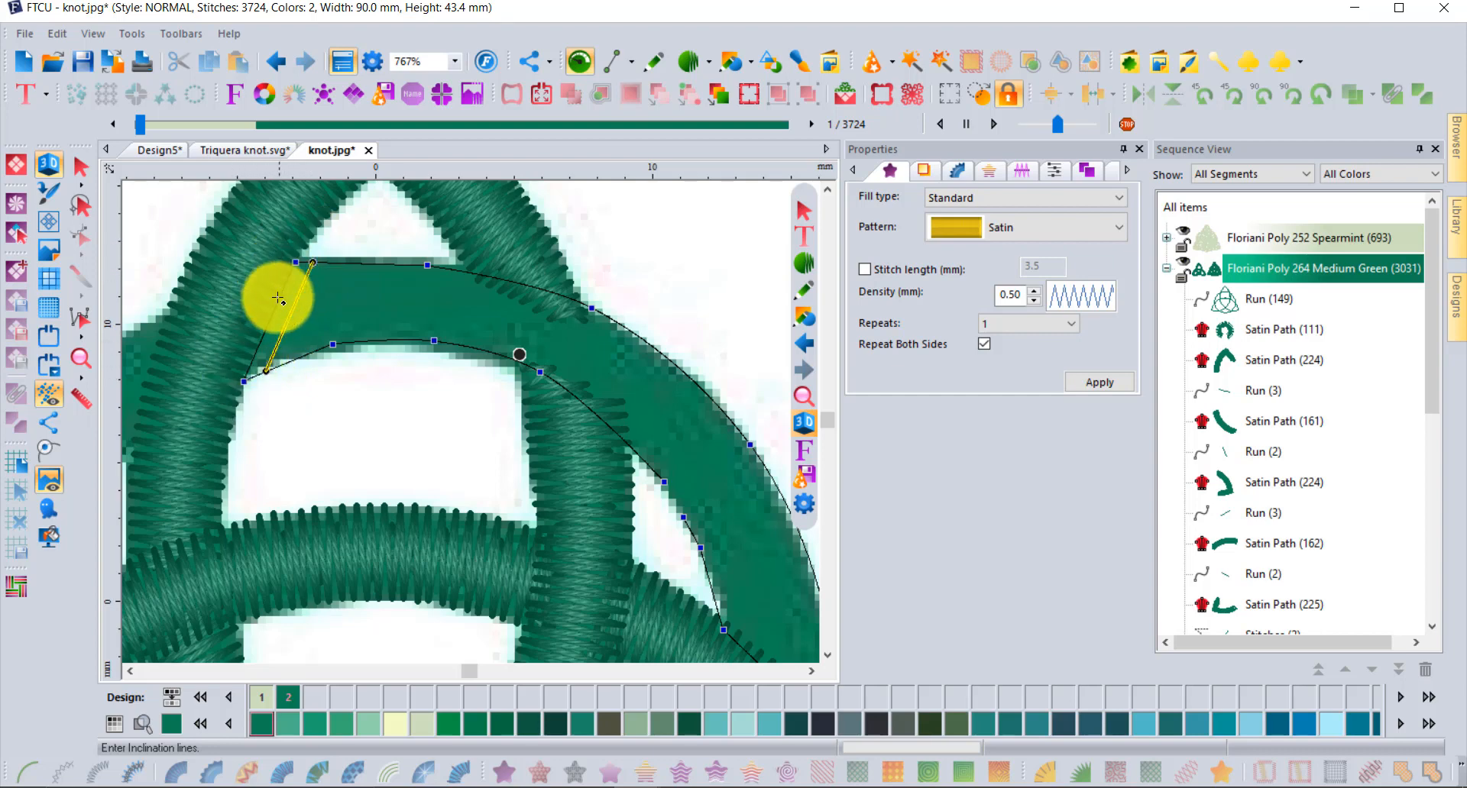
left_click(650, 466)
left_click(712, 400)
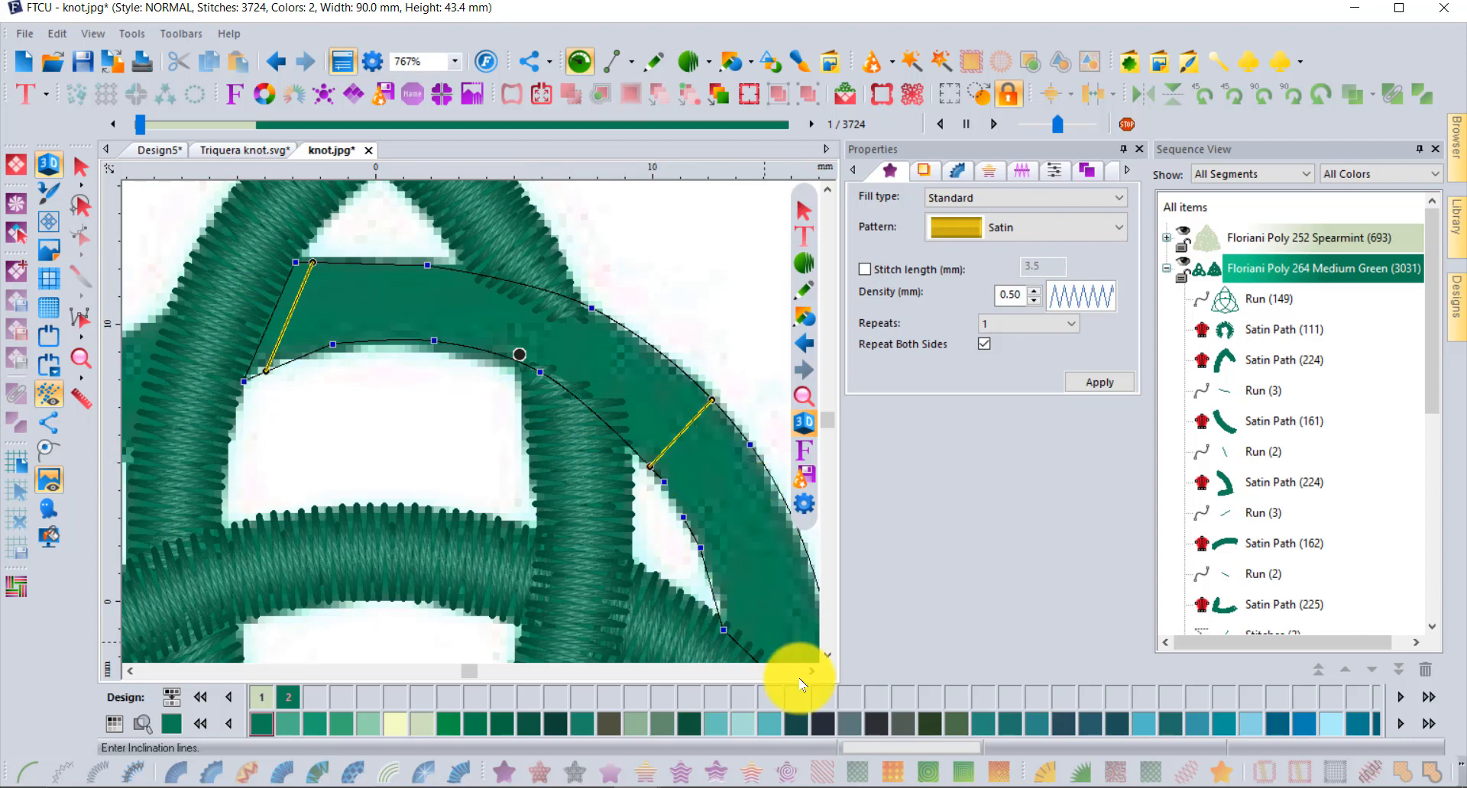
Add an inclination line across the ring segment's lower right end and set its entry point at the previous path's exit point
left_click(828, 654)
left_click(828, 654)
left_click(828, 655)
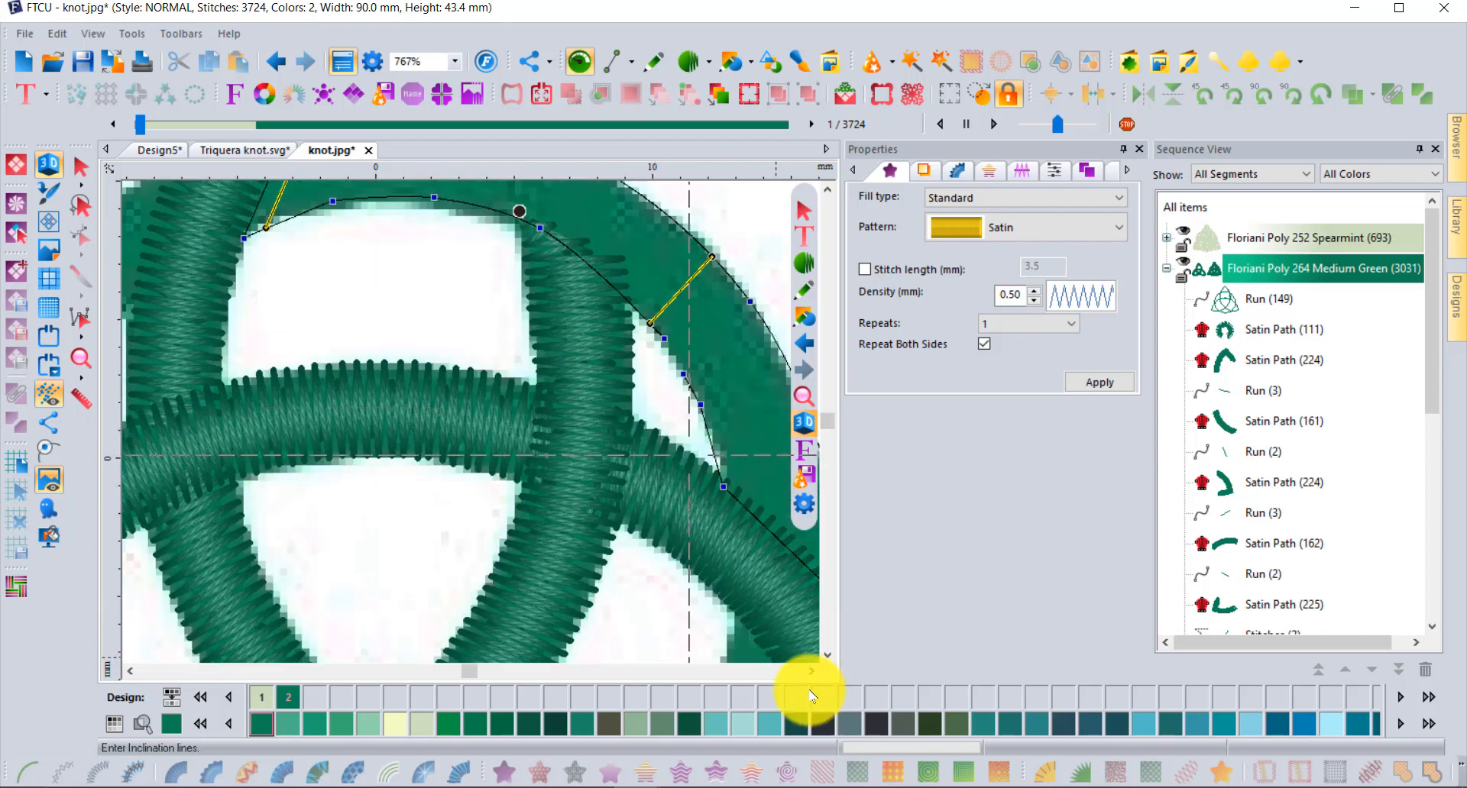
left_click(811, 671)
left_click(811, 671)
left_click(579, 469)
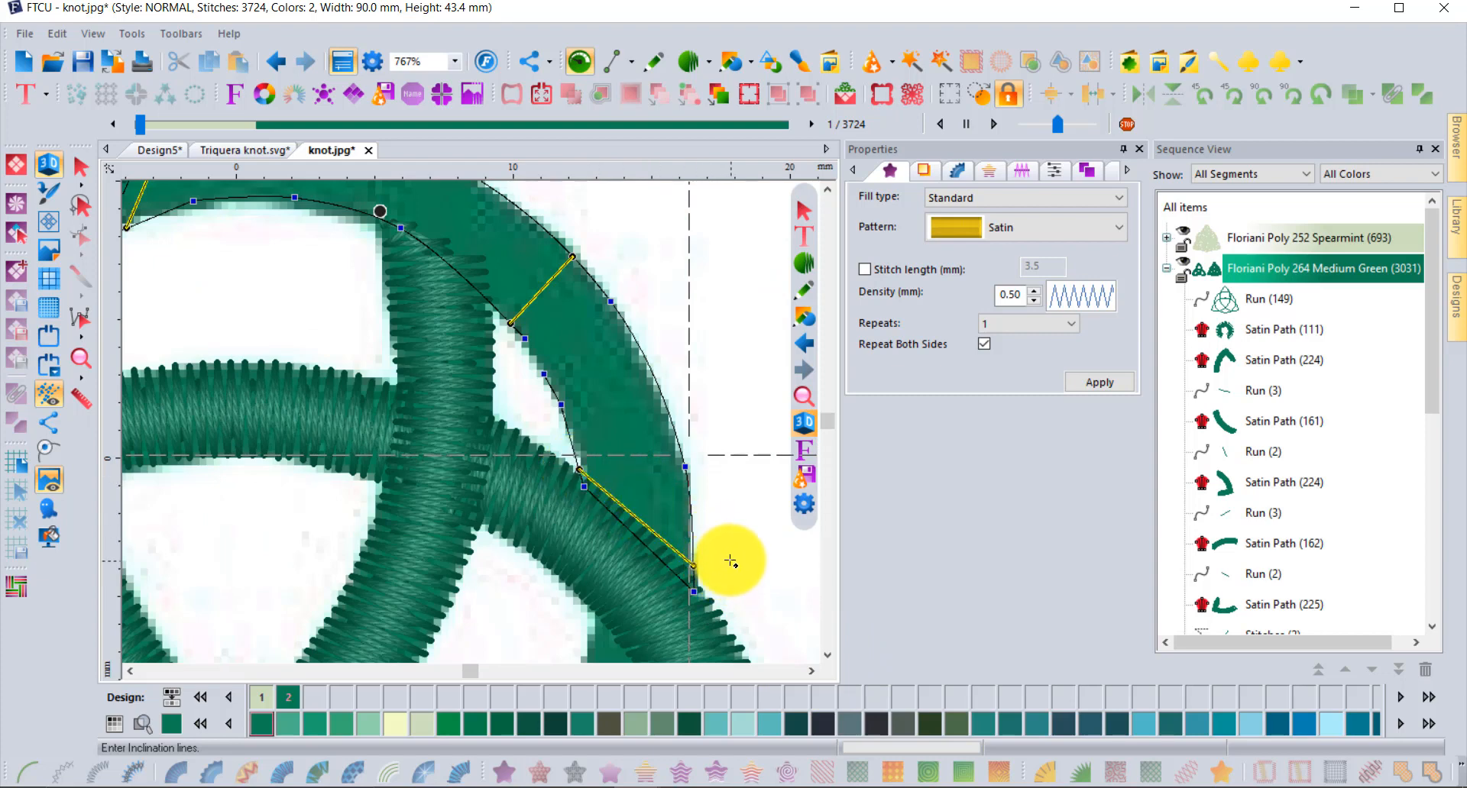
key("Return")
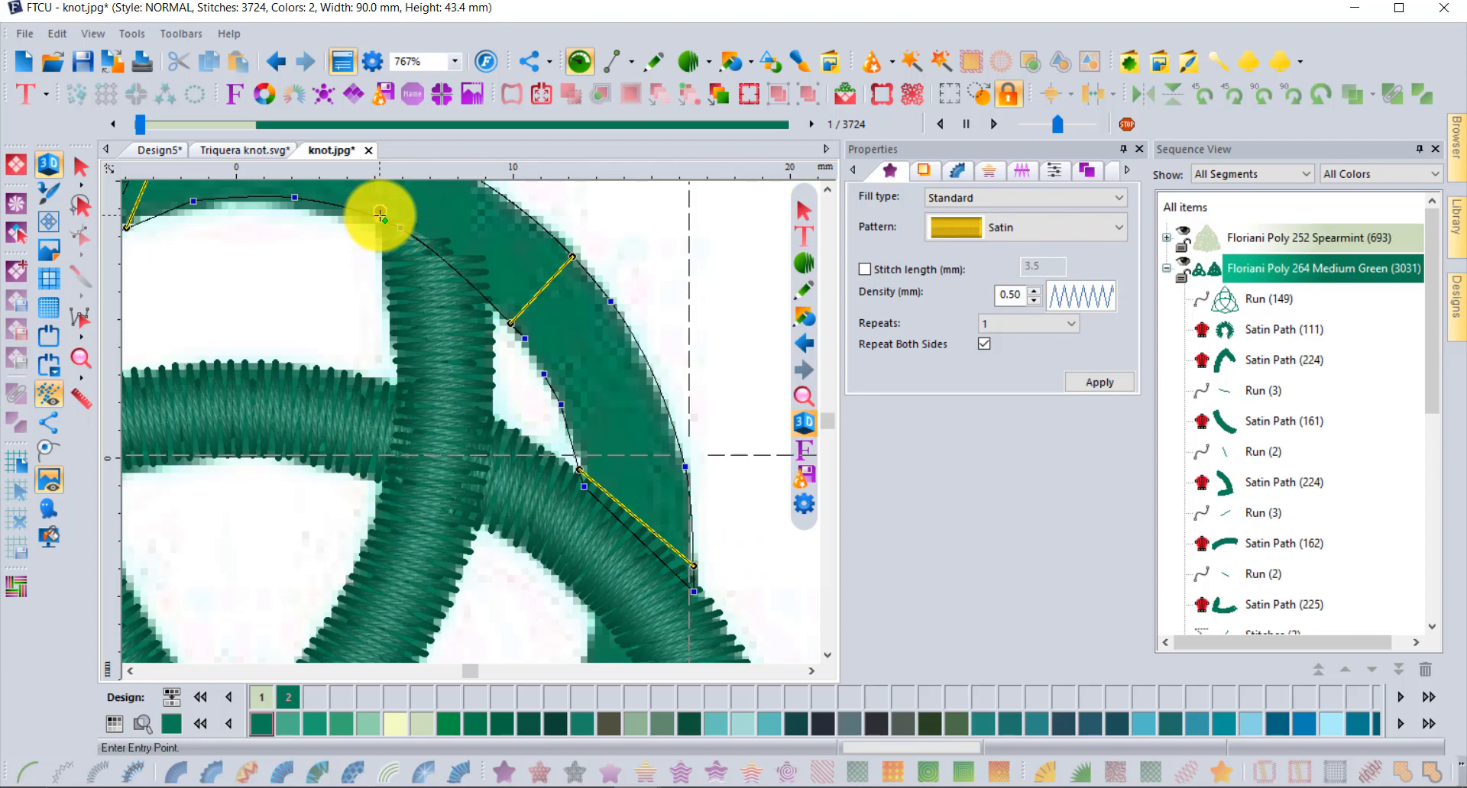
left_click(380, 216)
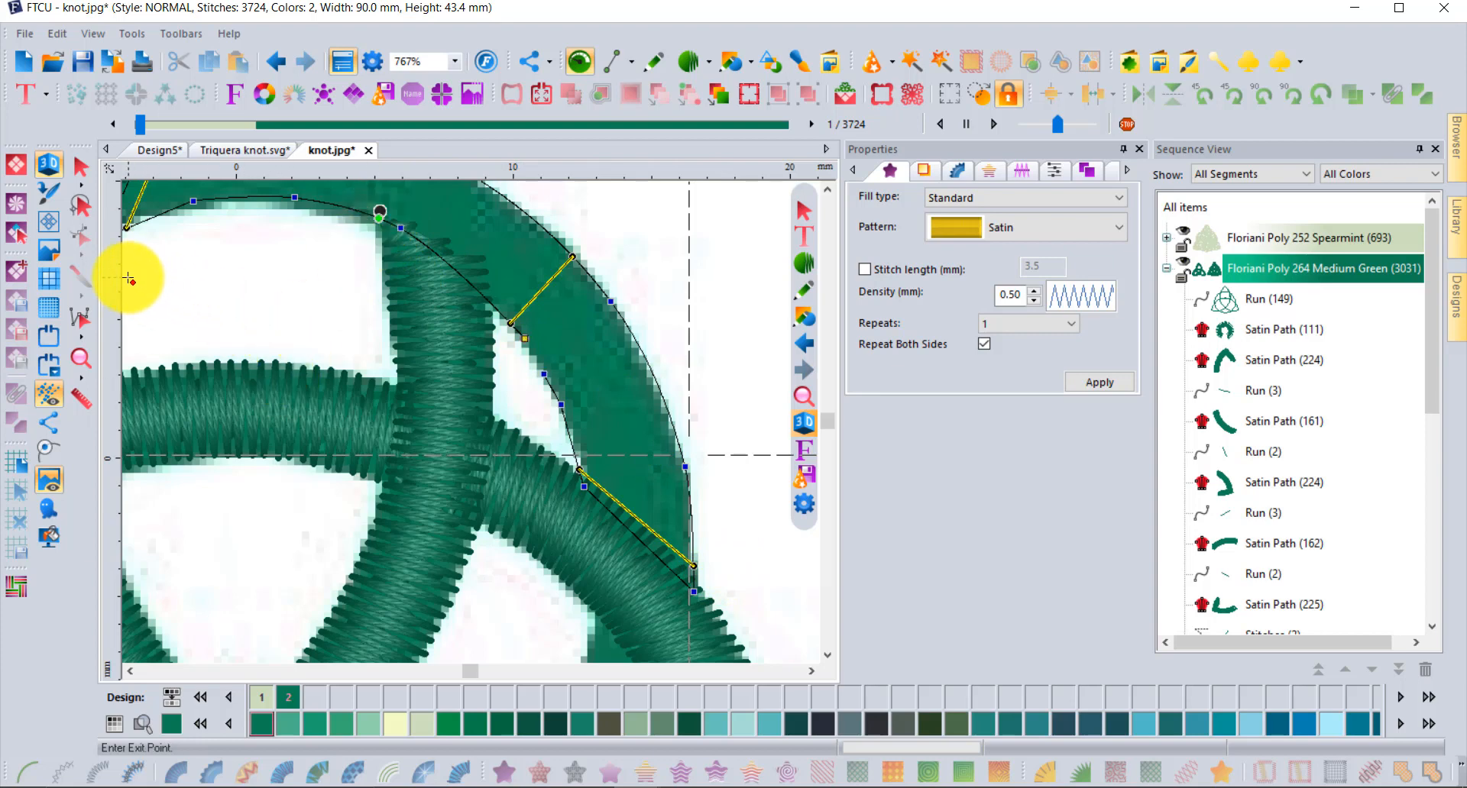
Set the ring segment's exit point at its inner edge beside the upper left strand
mouse_move(128, 278)
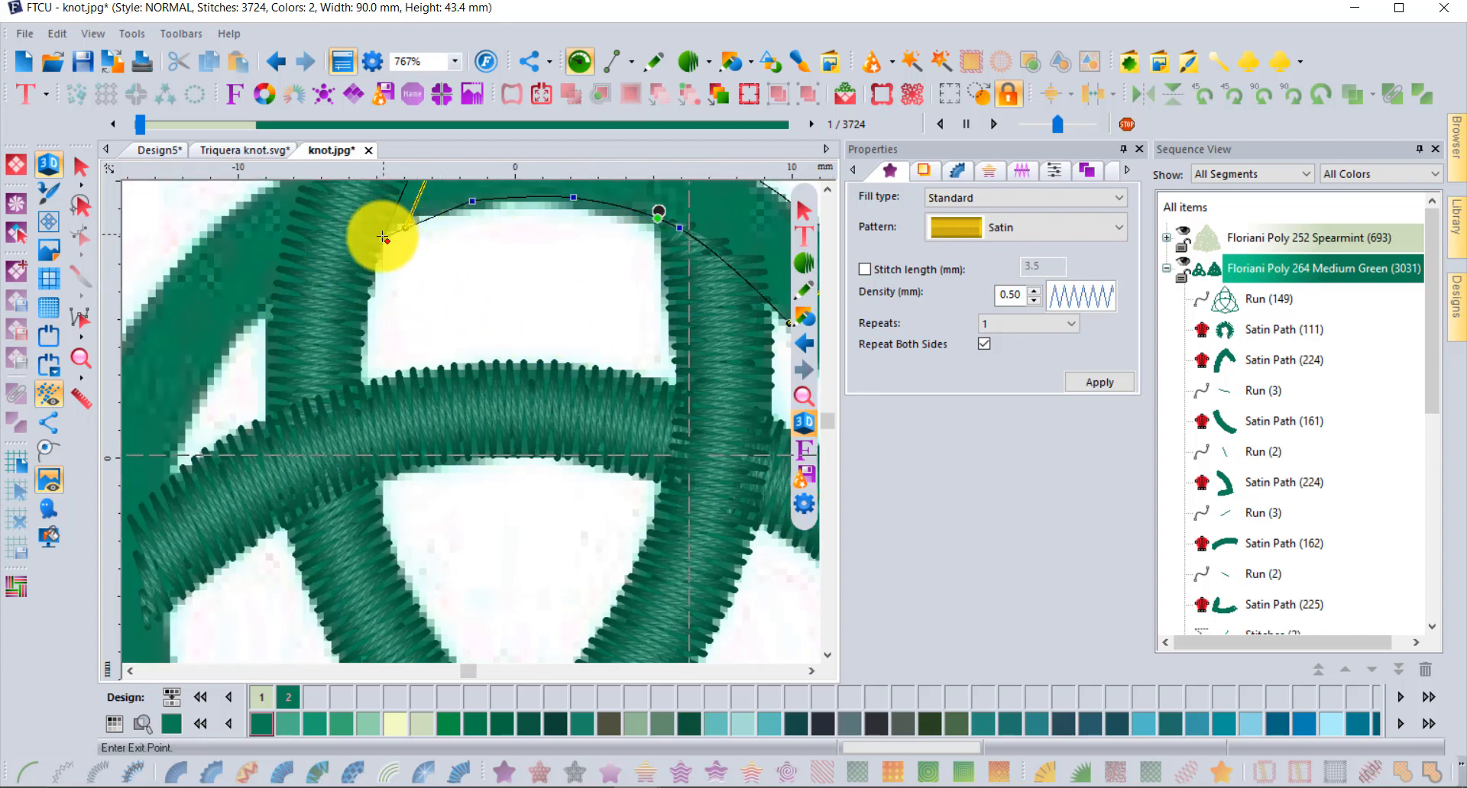
left_click(382, 237)
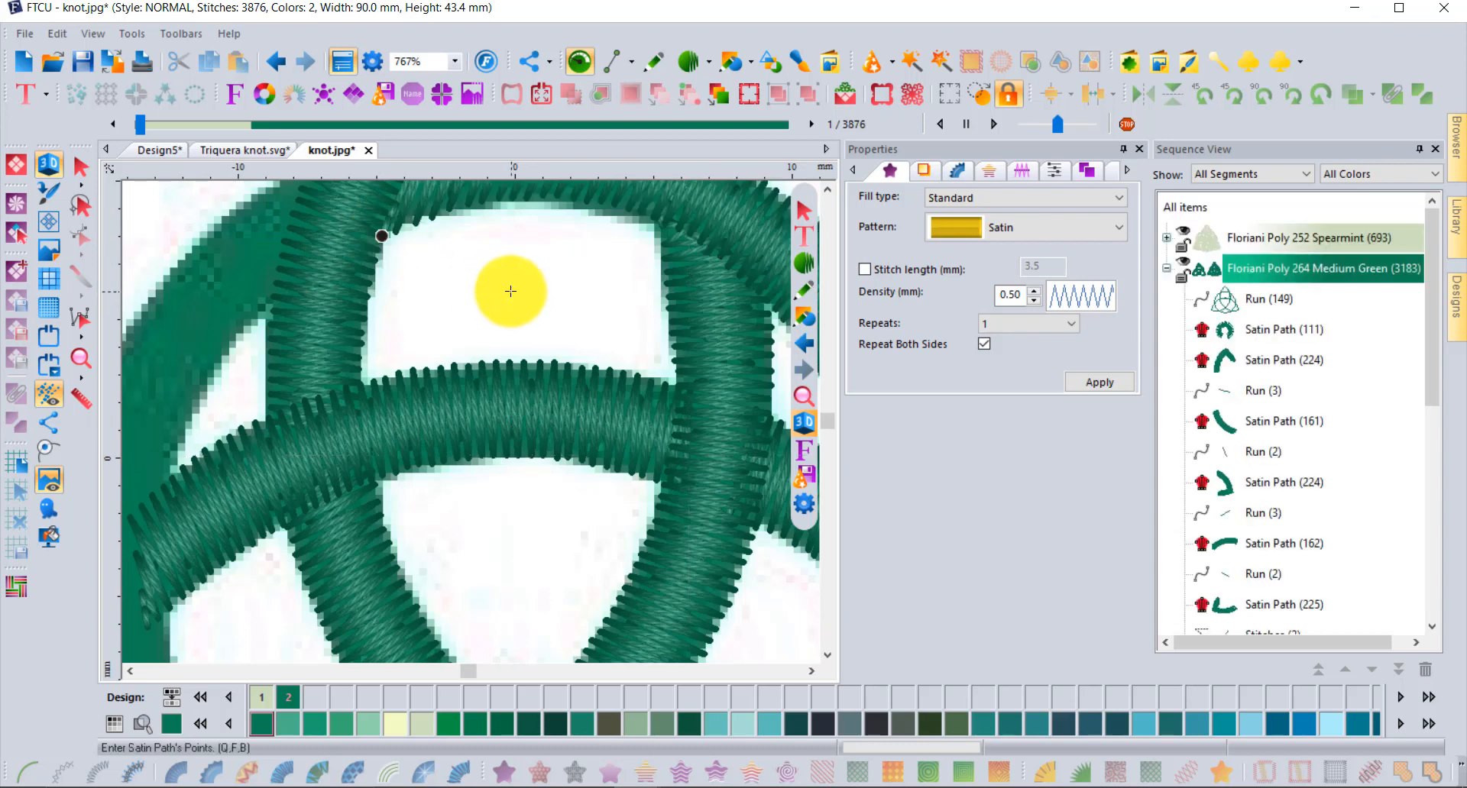
Add manual stitches from the exit point across the upper left strand to the outer edge of the unstitched ring section
scroll(510, 291, "down", 1)
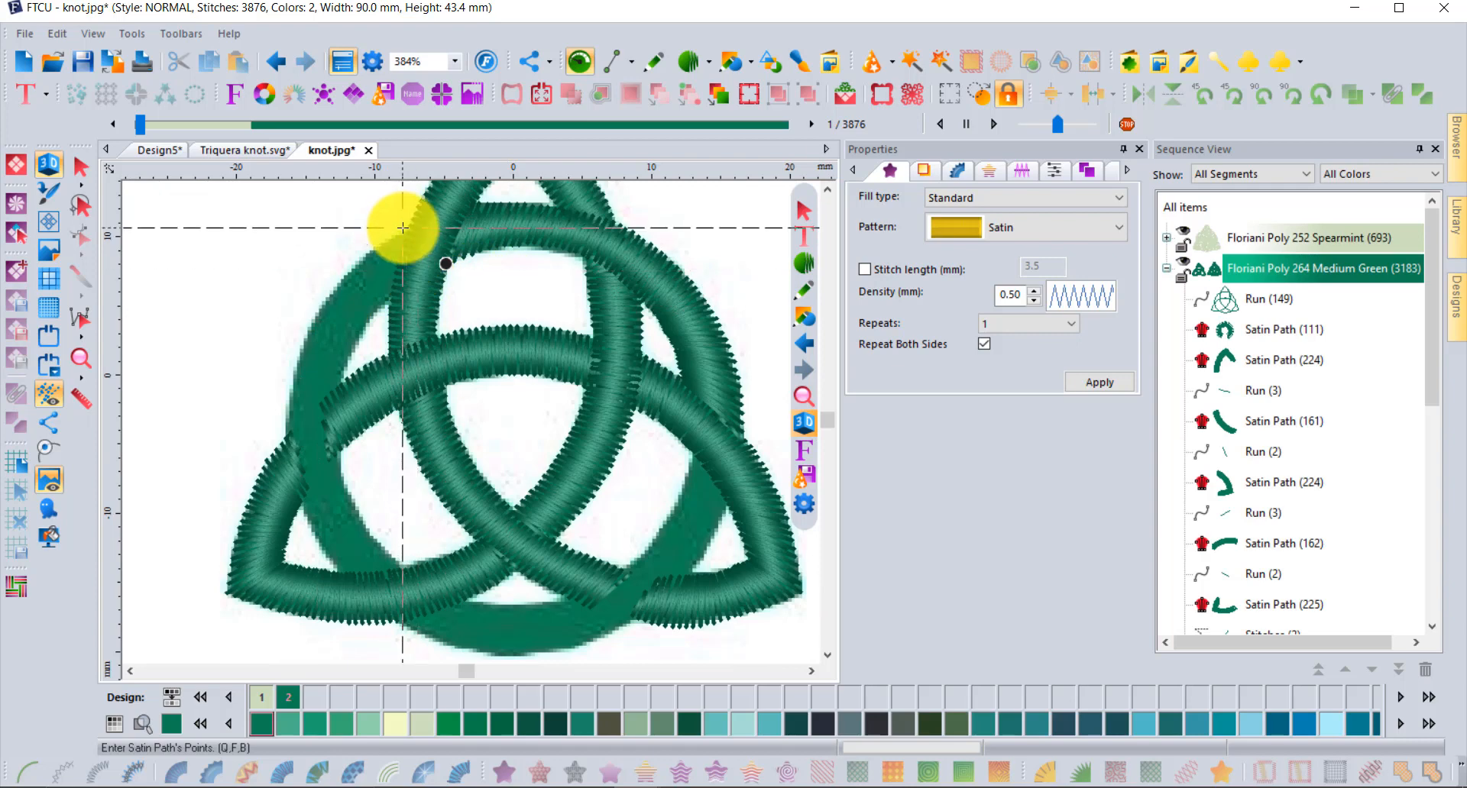
scroll(400, 229, "up", 1)
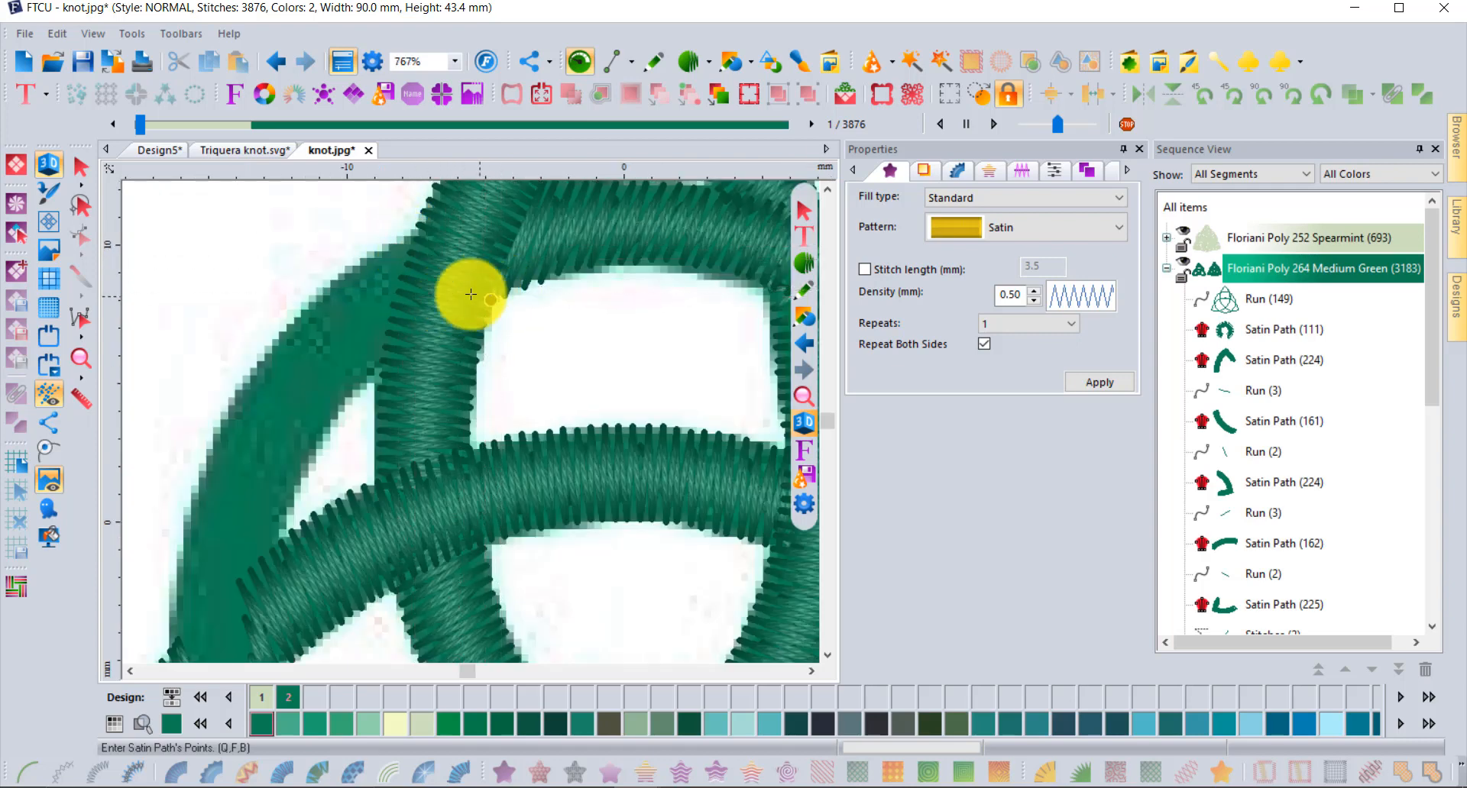
scroll(407, 248, "up", 1)
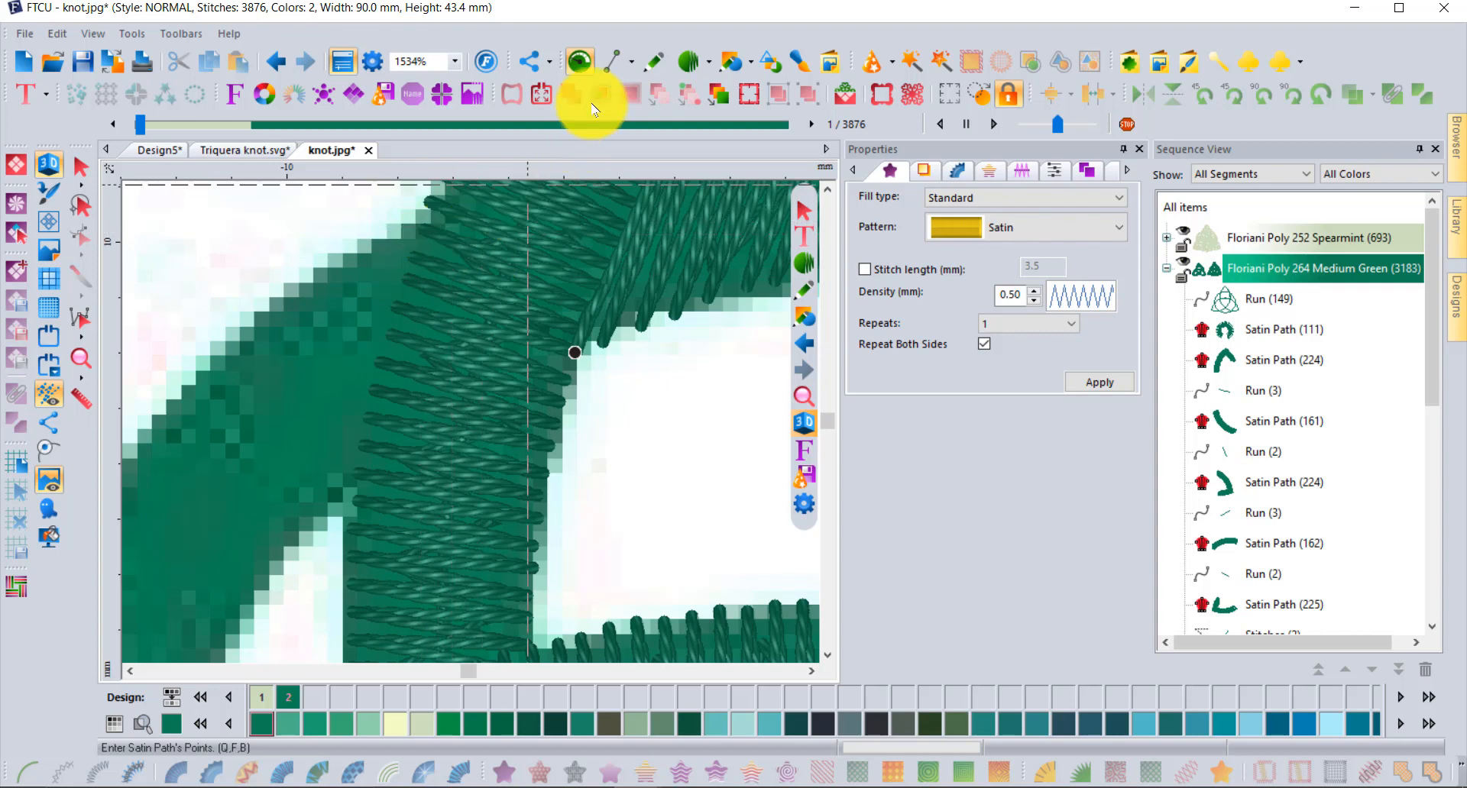
left_click(702, 64)
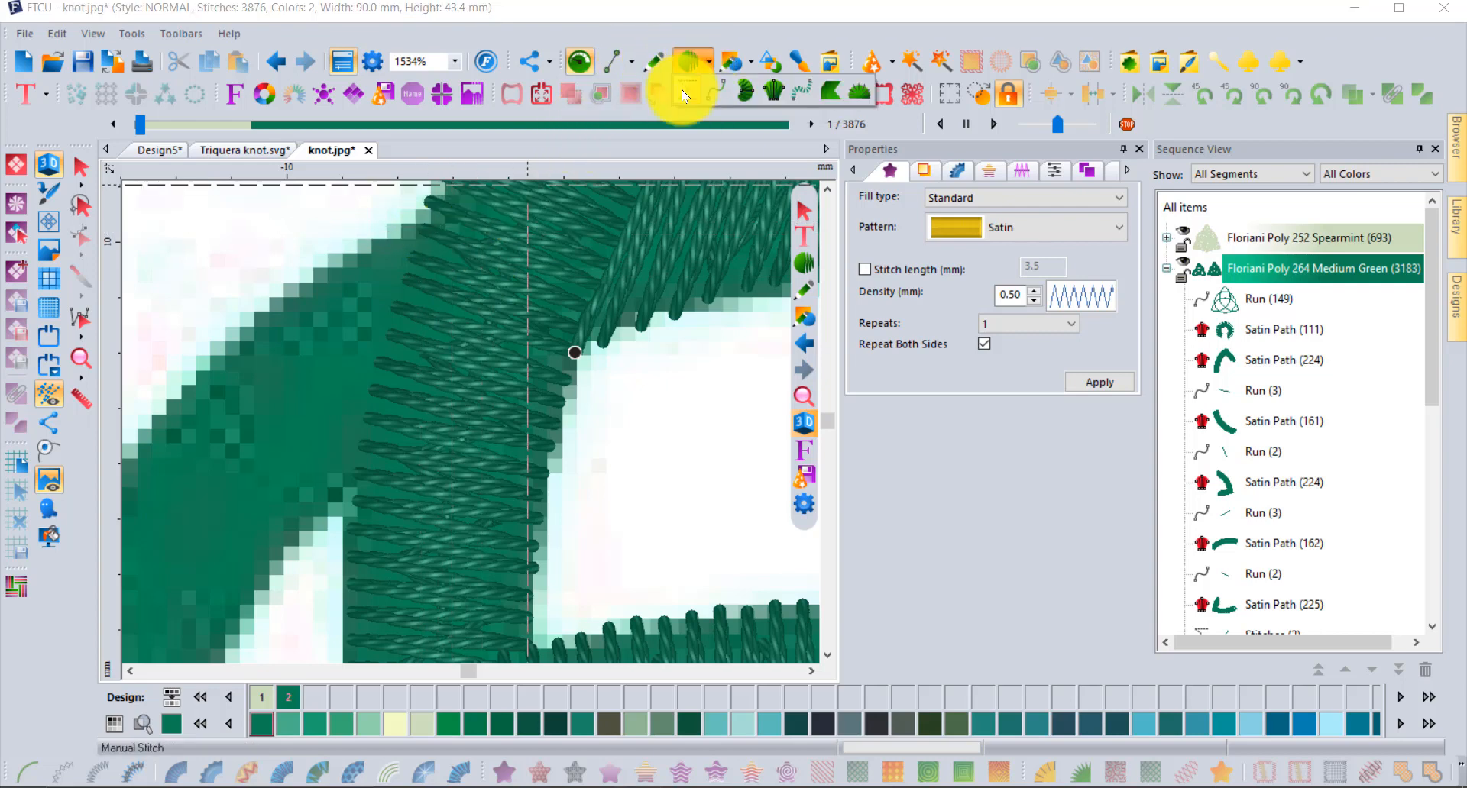
left_click(684, 95)
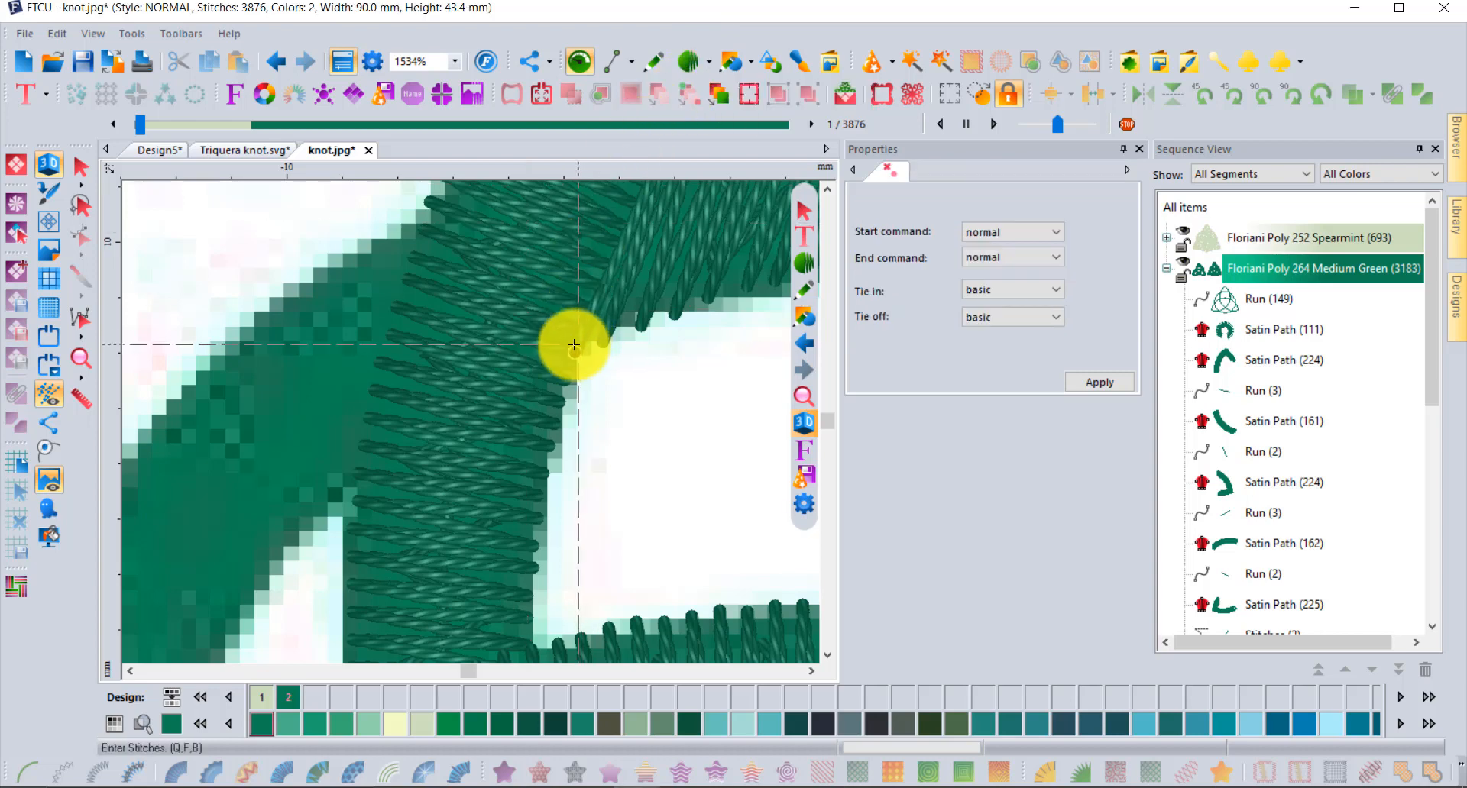
left_click(574, 355)
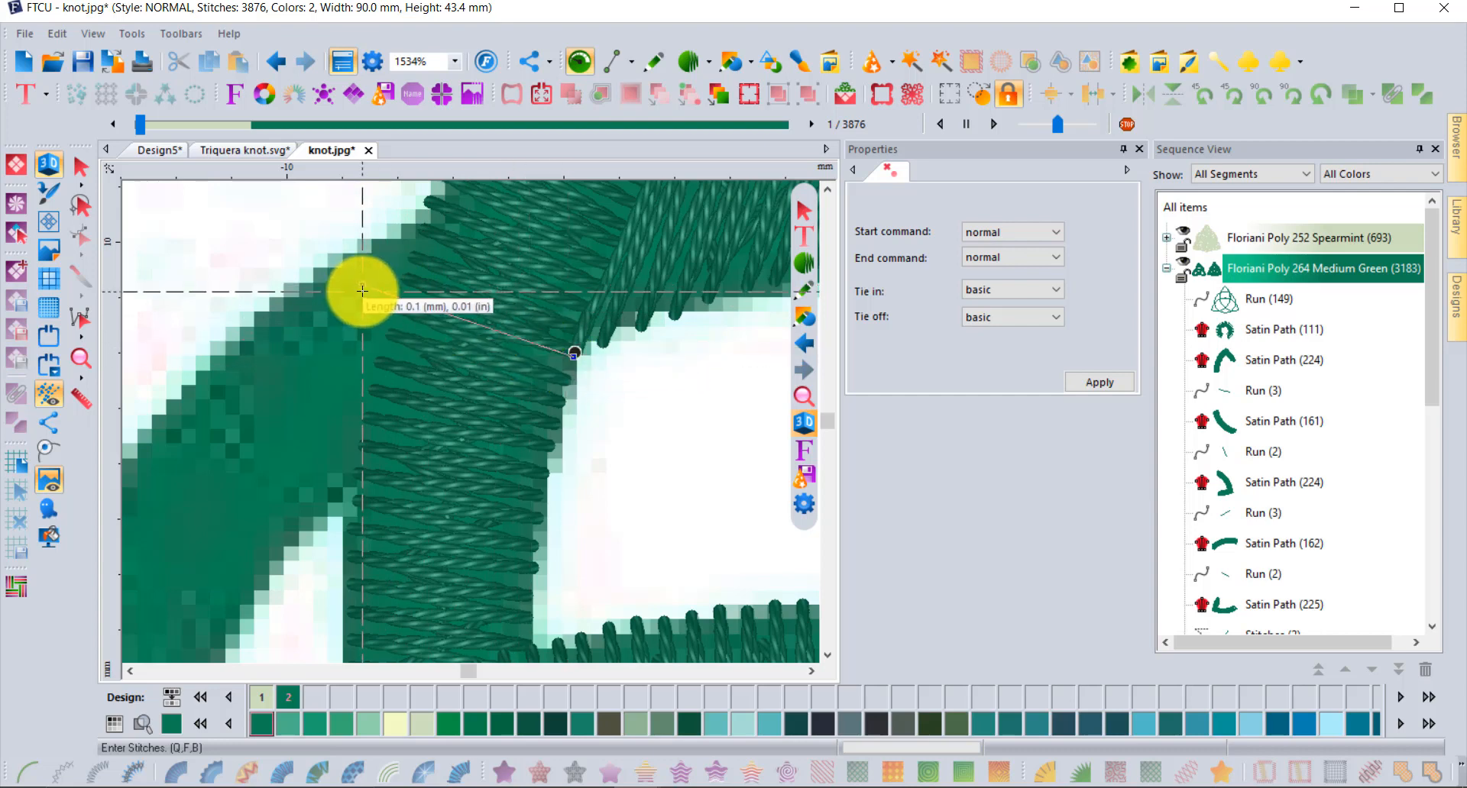
left_click(362, 285)
left_click(404, 240)
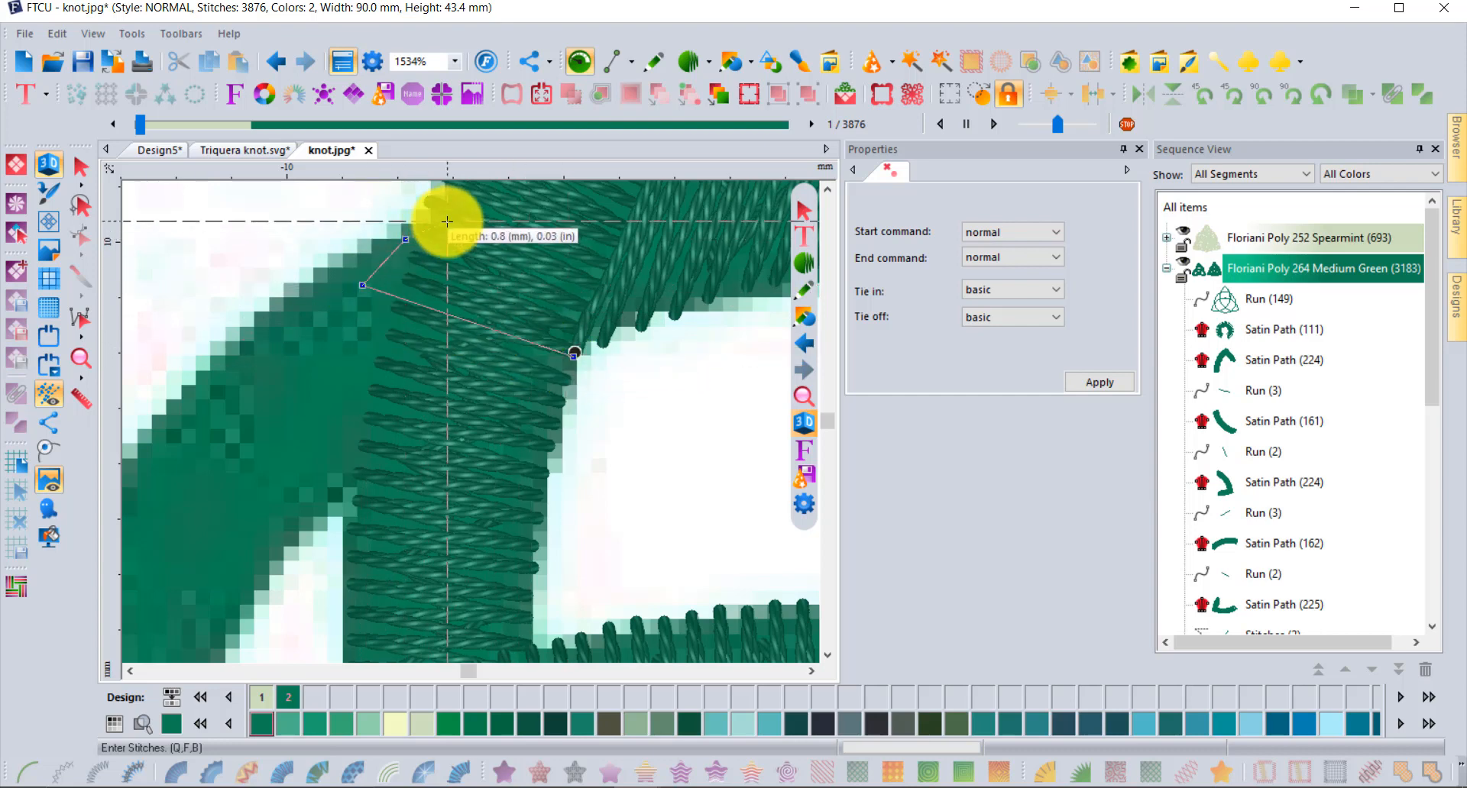
right_click(447, 221)
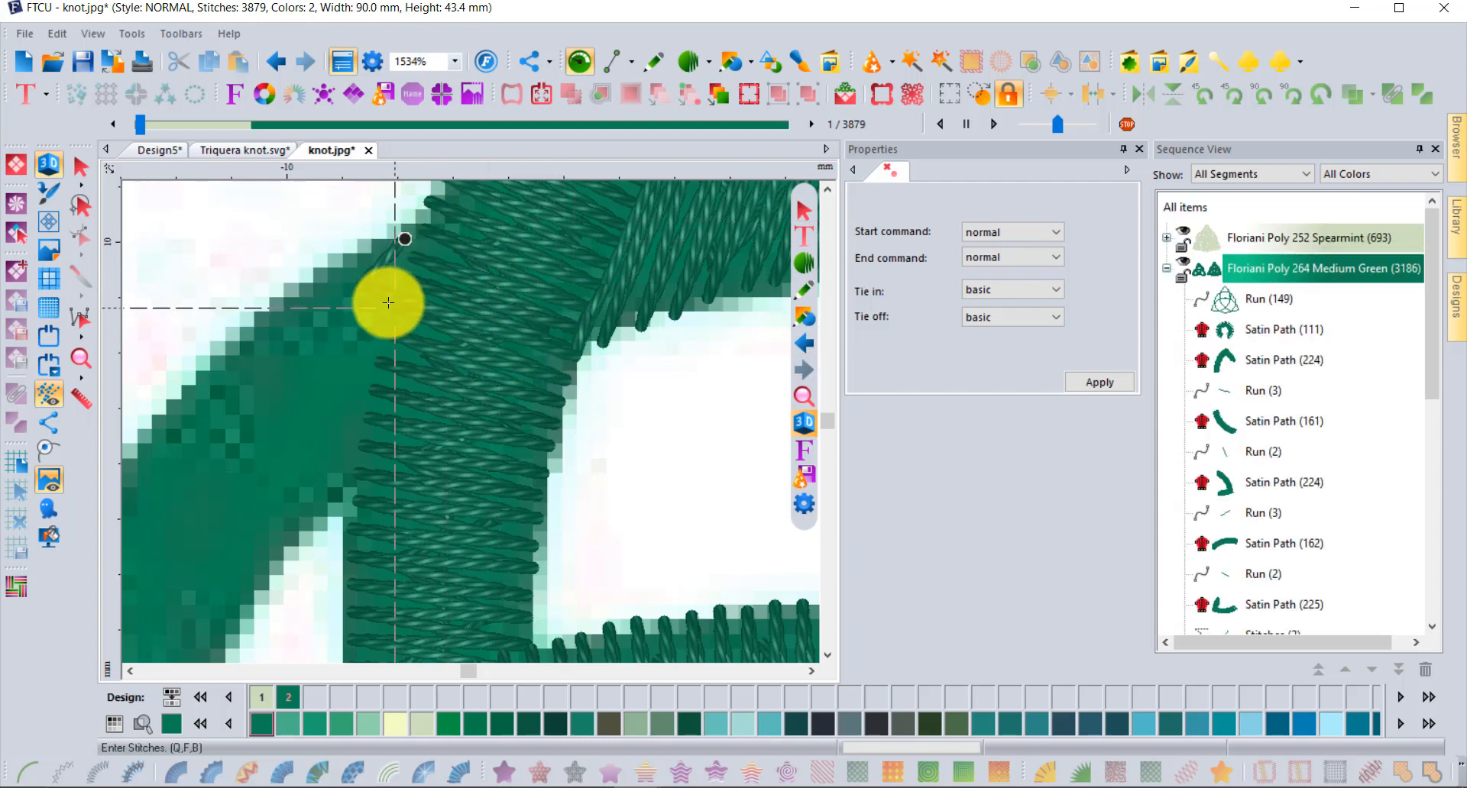
Start a Classic Satin Stitch where the manual stitches end, placing the first point pair across the left ring section's upper end
scroll(380, 298, "down", 1)
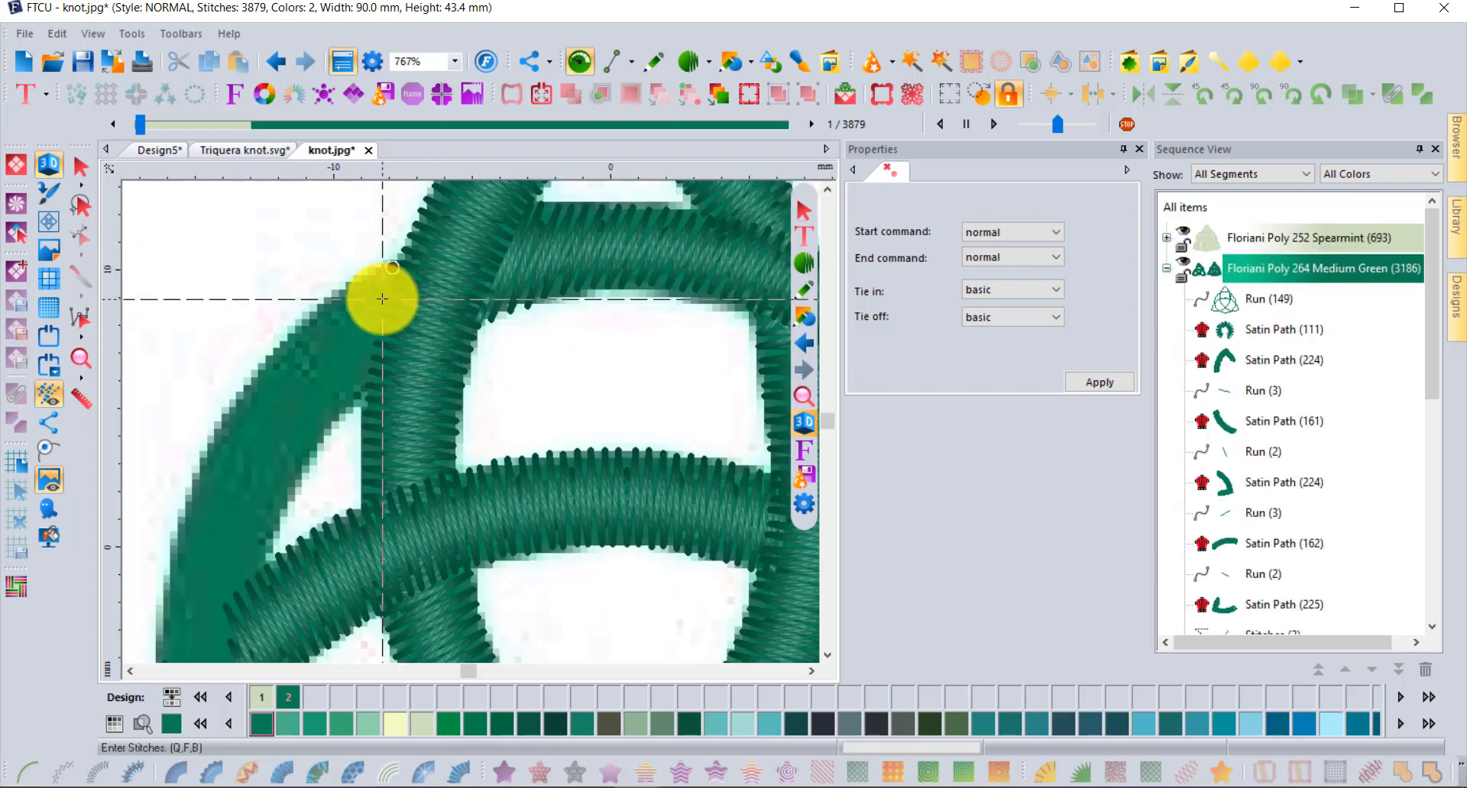
scroll(382, 299, "down", 1)
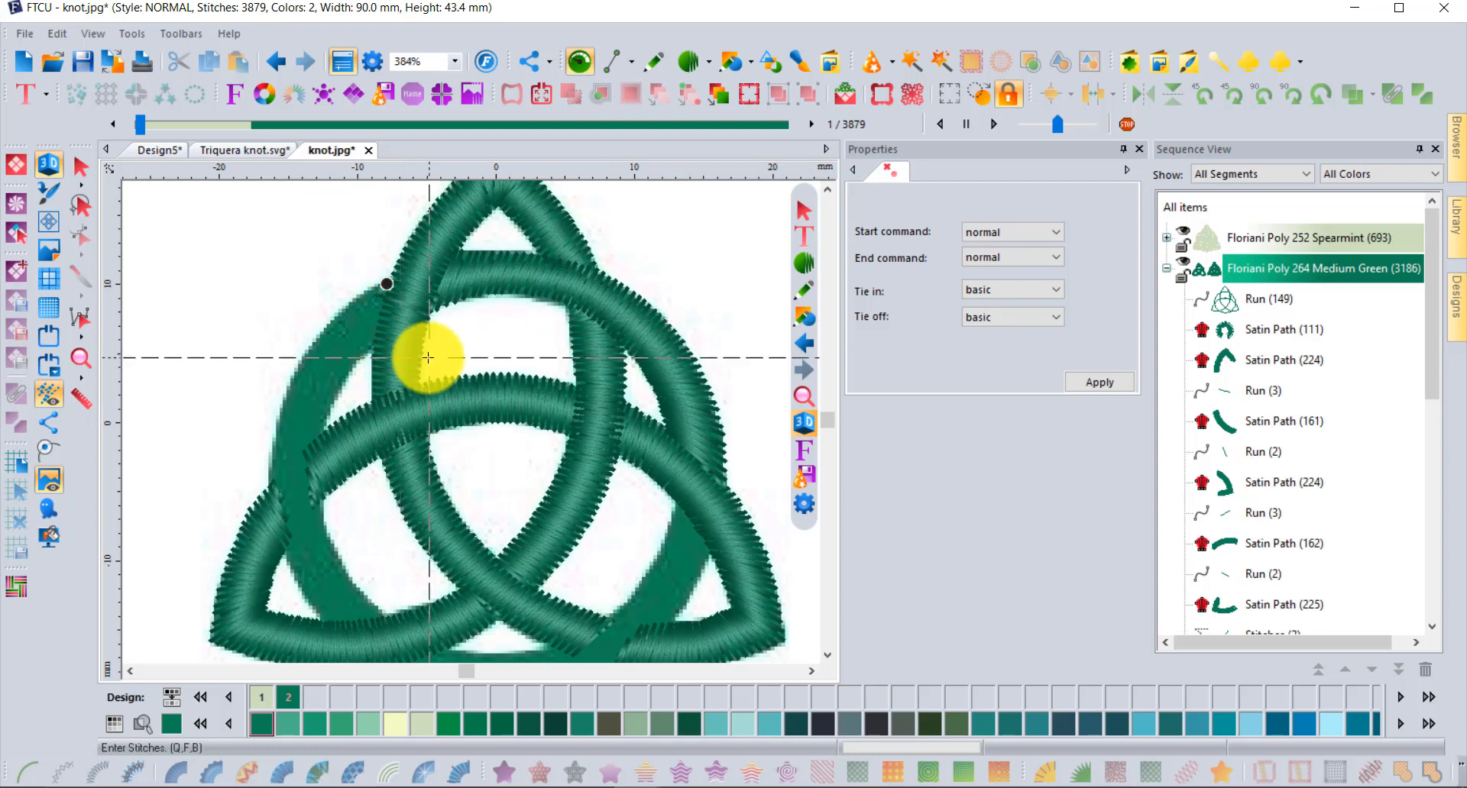
scroll(427, 357, "down", 1)
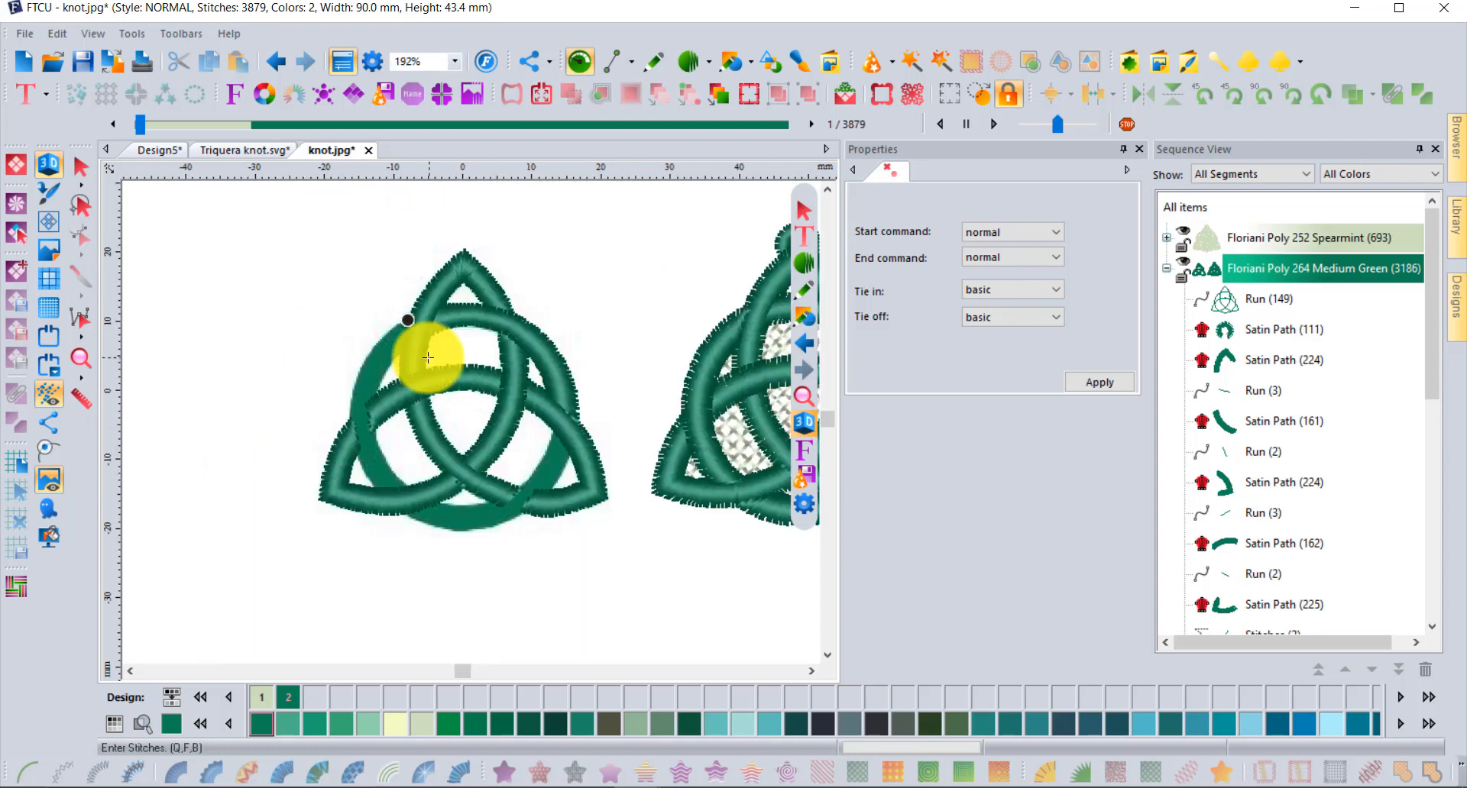
left_click(694, 66)
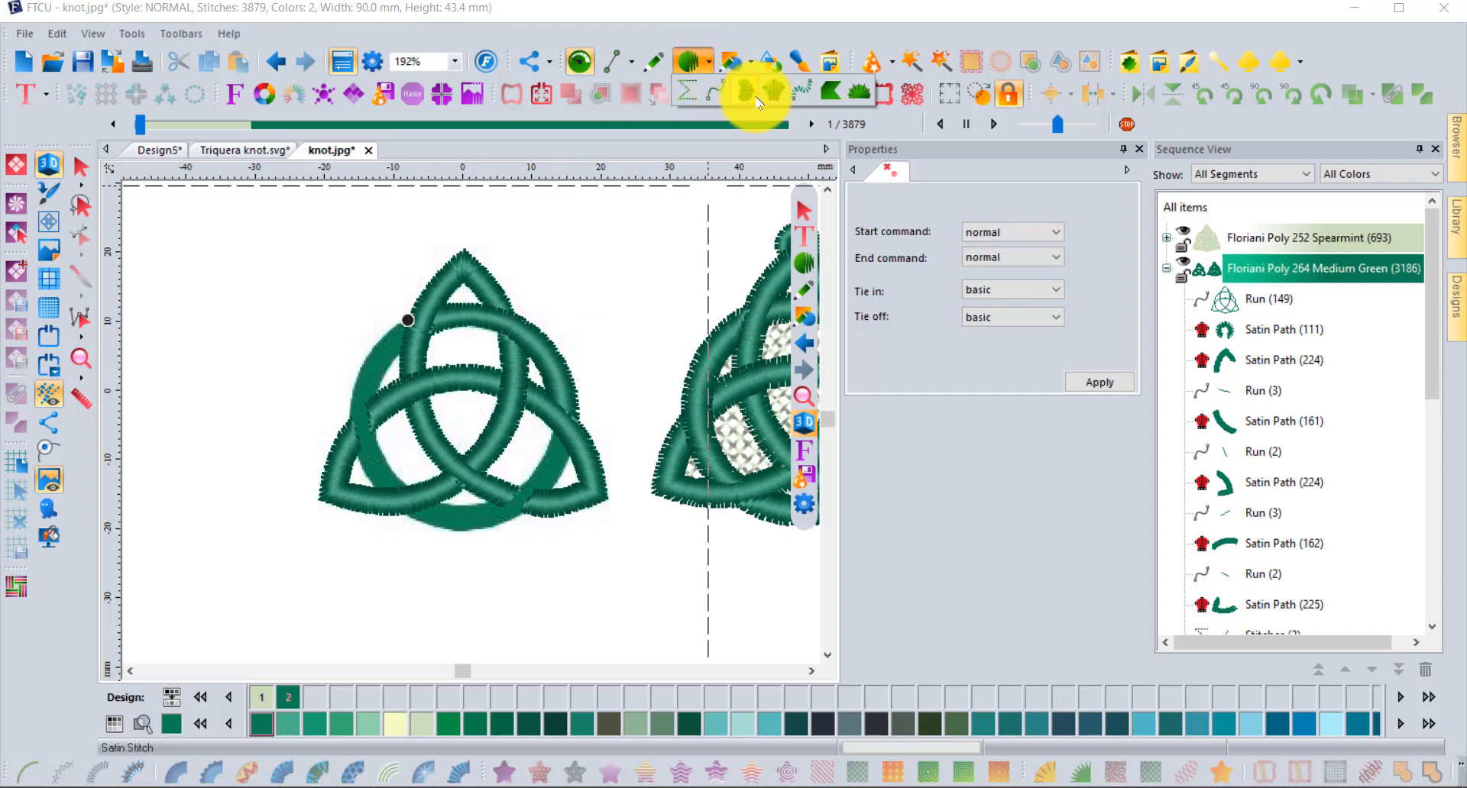
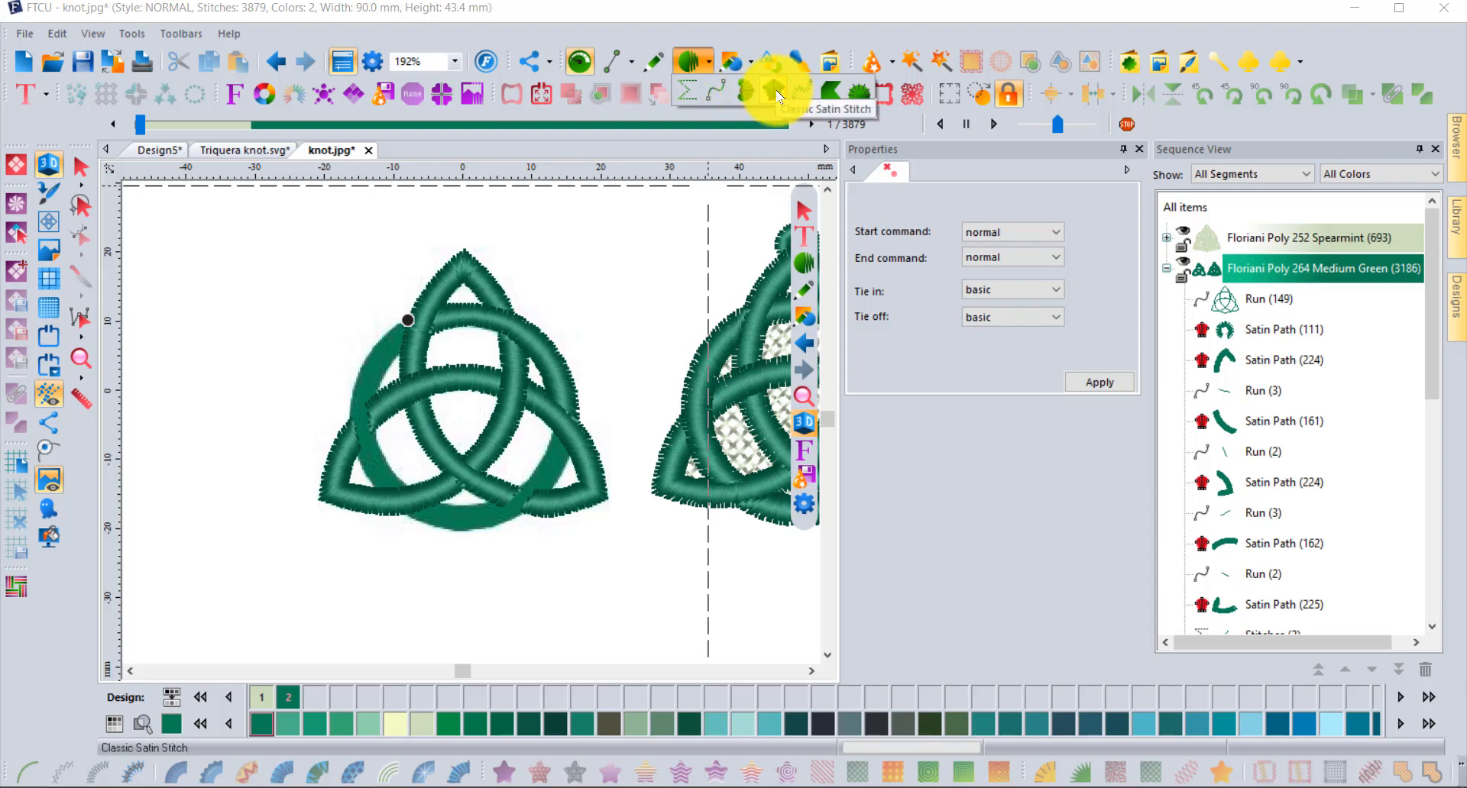
left_click(773, 94)
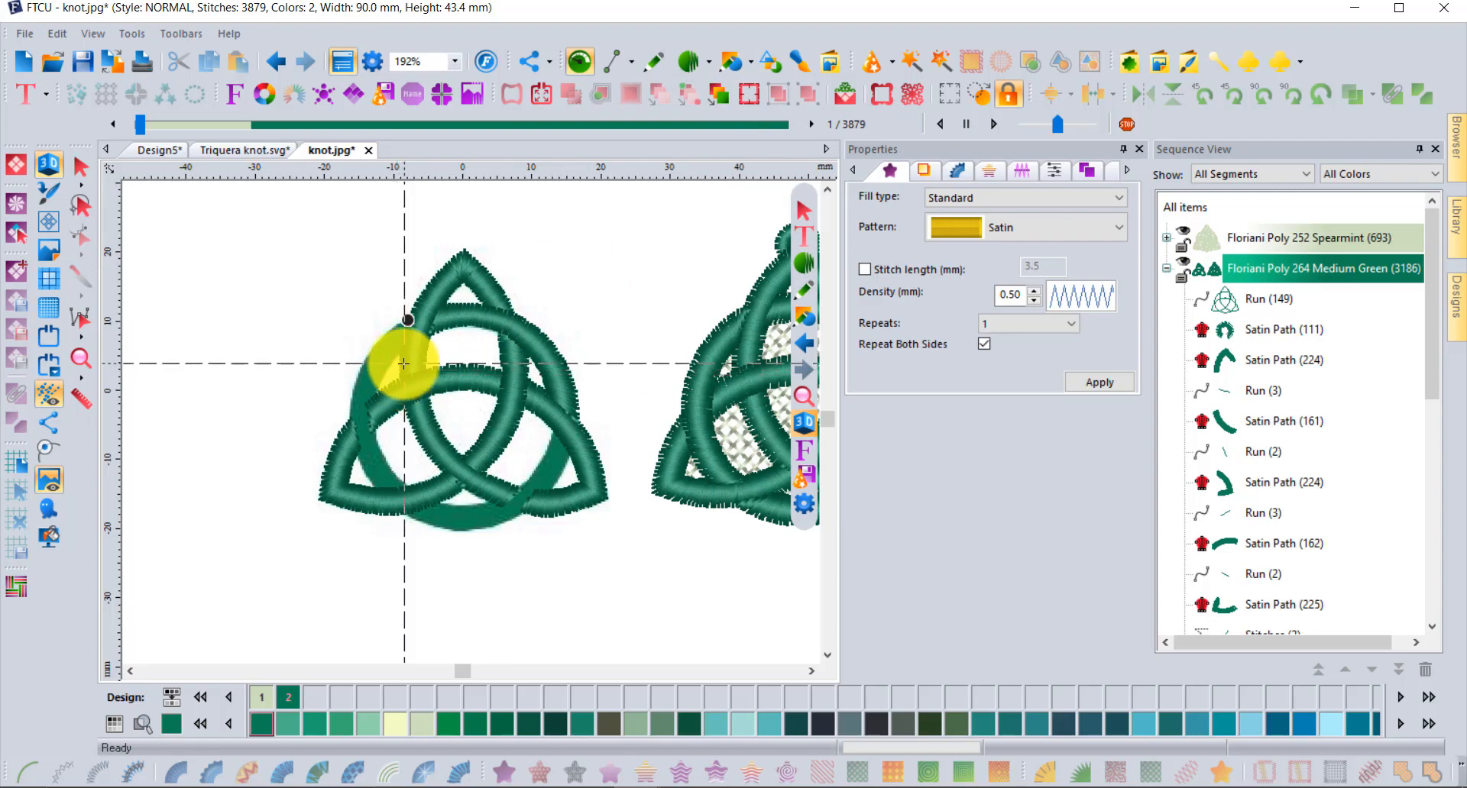
scroll(404, 364, "up", 1)
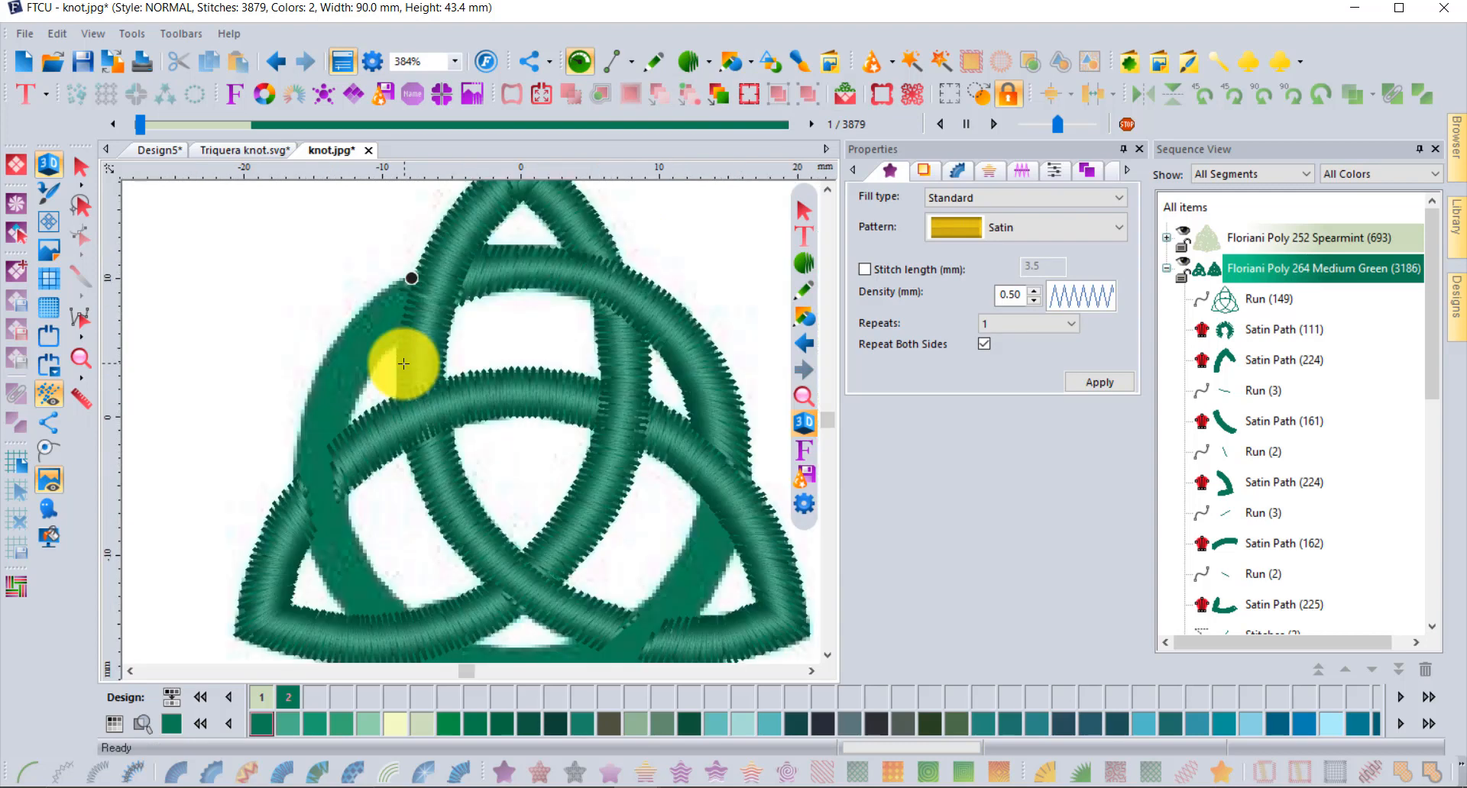
scroll(405, 279, "up", 1)
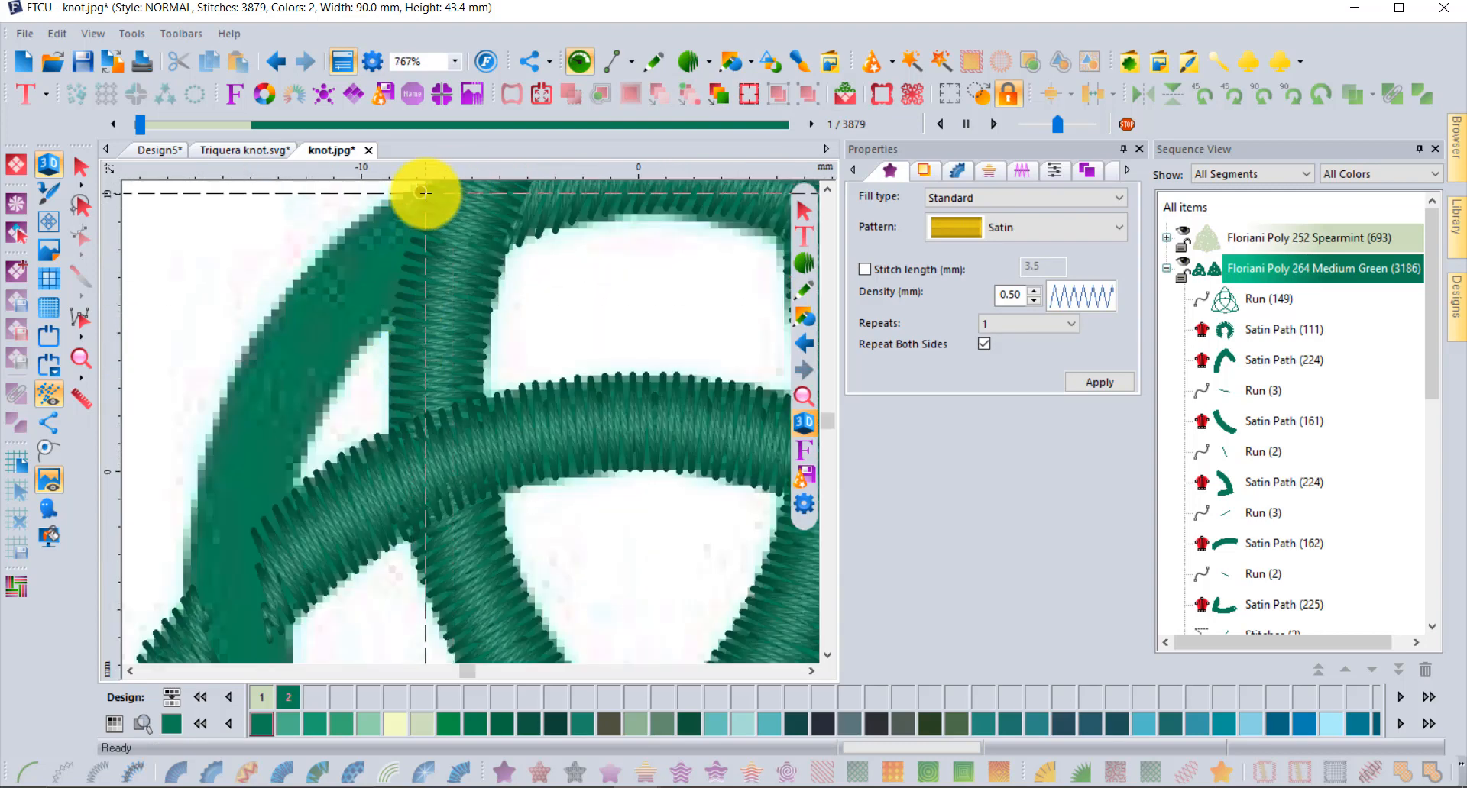
scroll(430, 252, "up", 1)
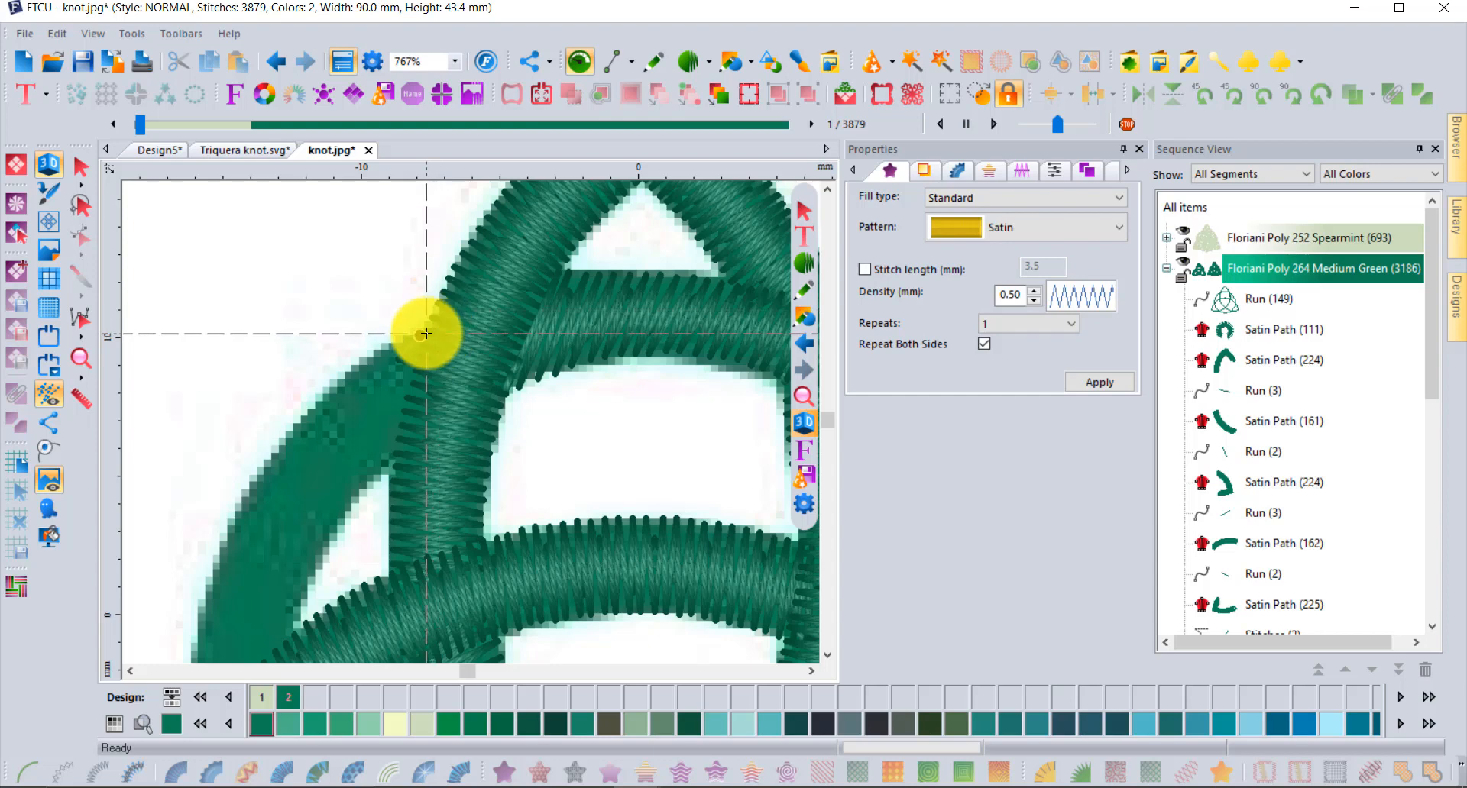
left_click(422, 335)
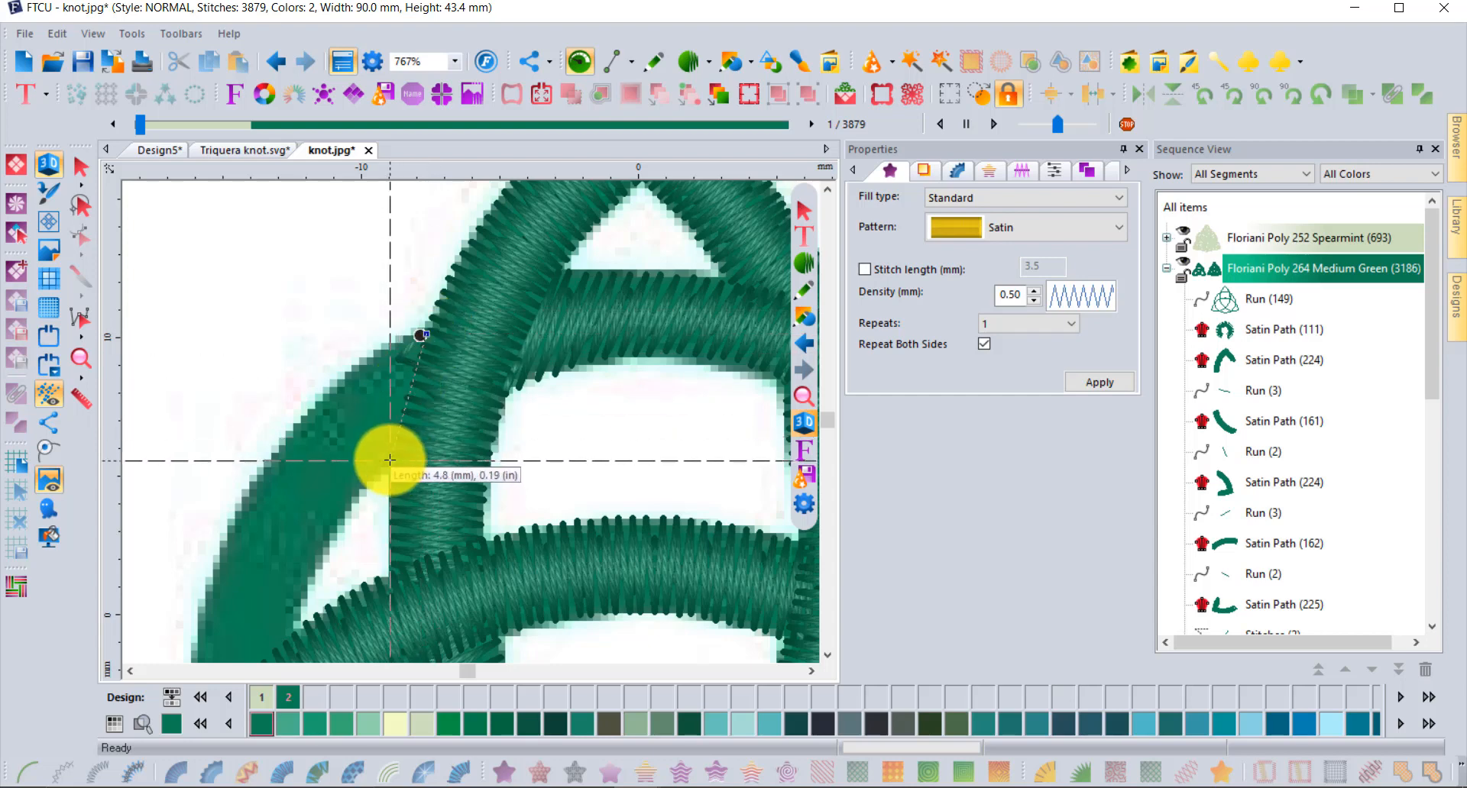
left_click(393, 461)
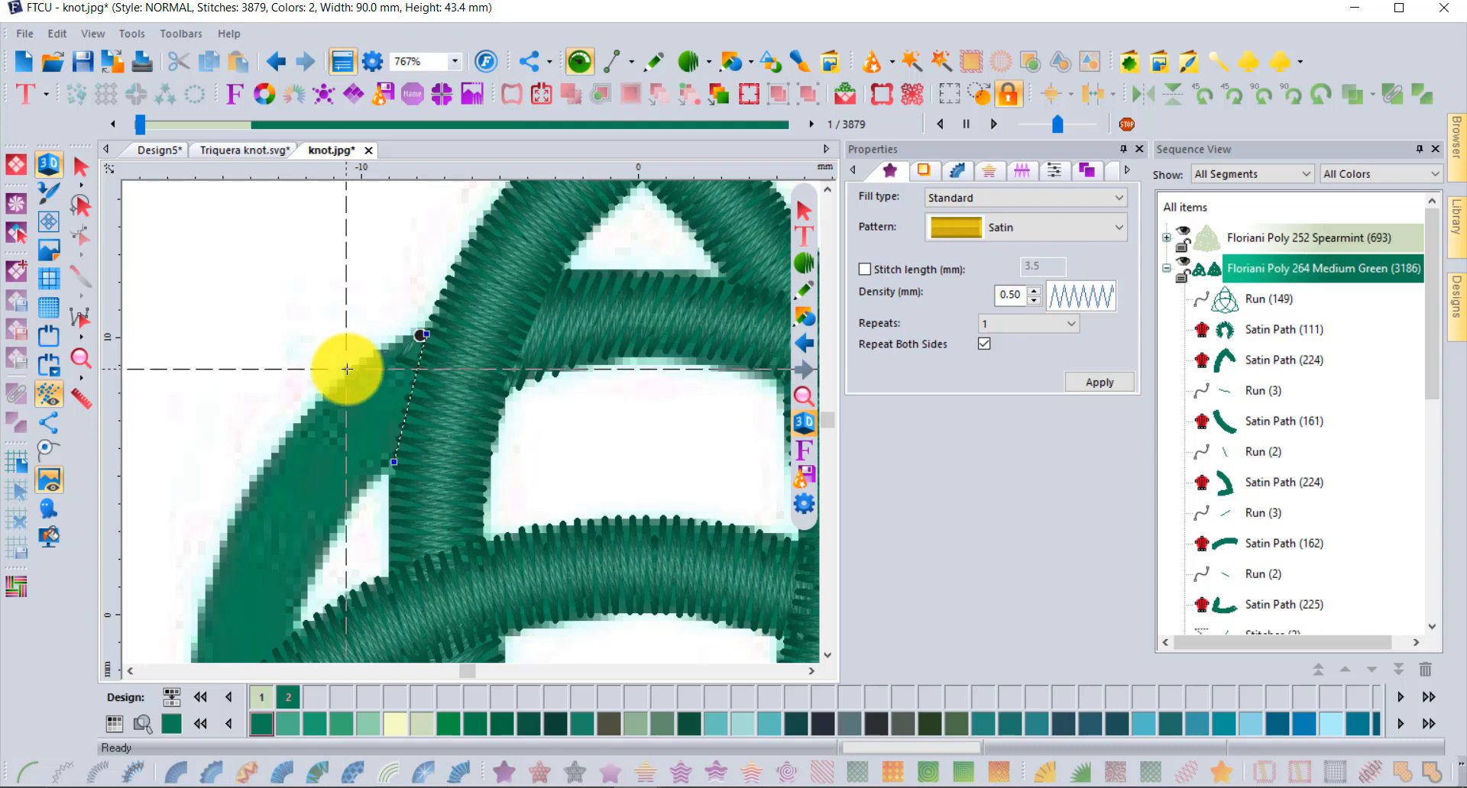
Continue the classic satin with paired outer and inner edge points down the ring's left side to the first crossing strand
left_click(347, 372)
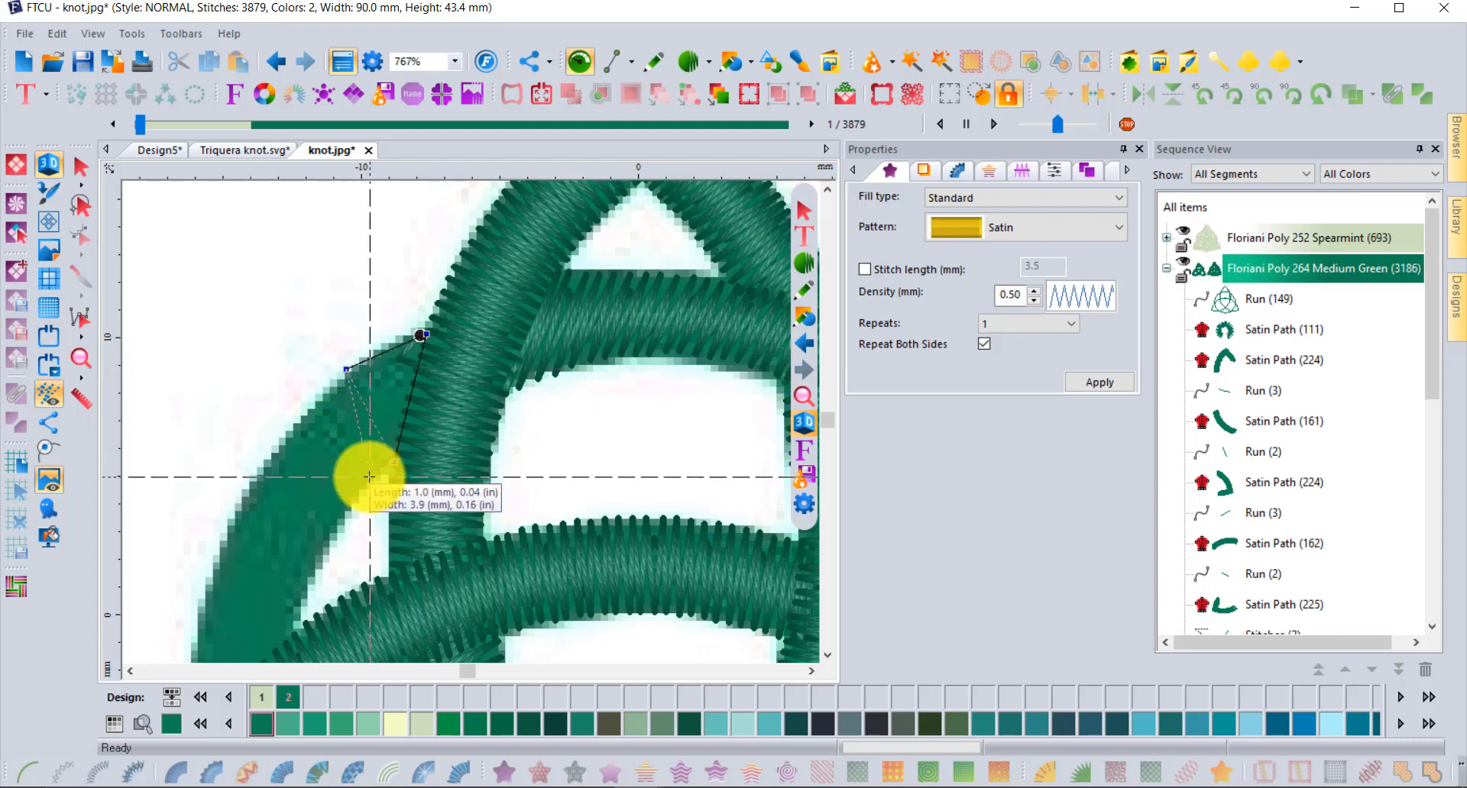
left_click(370, 478)
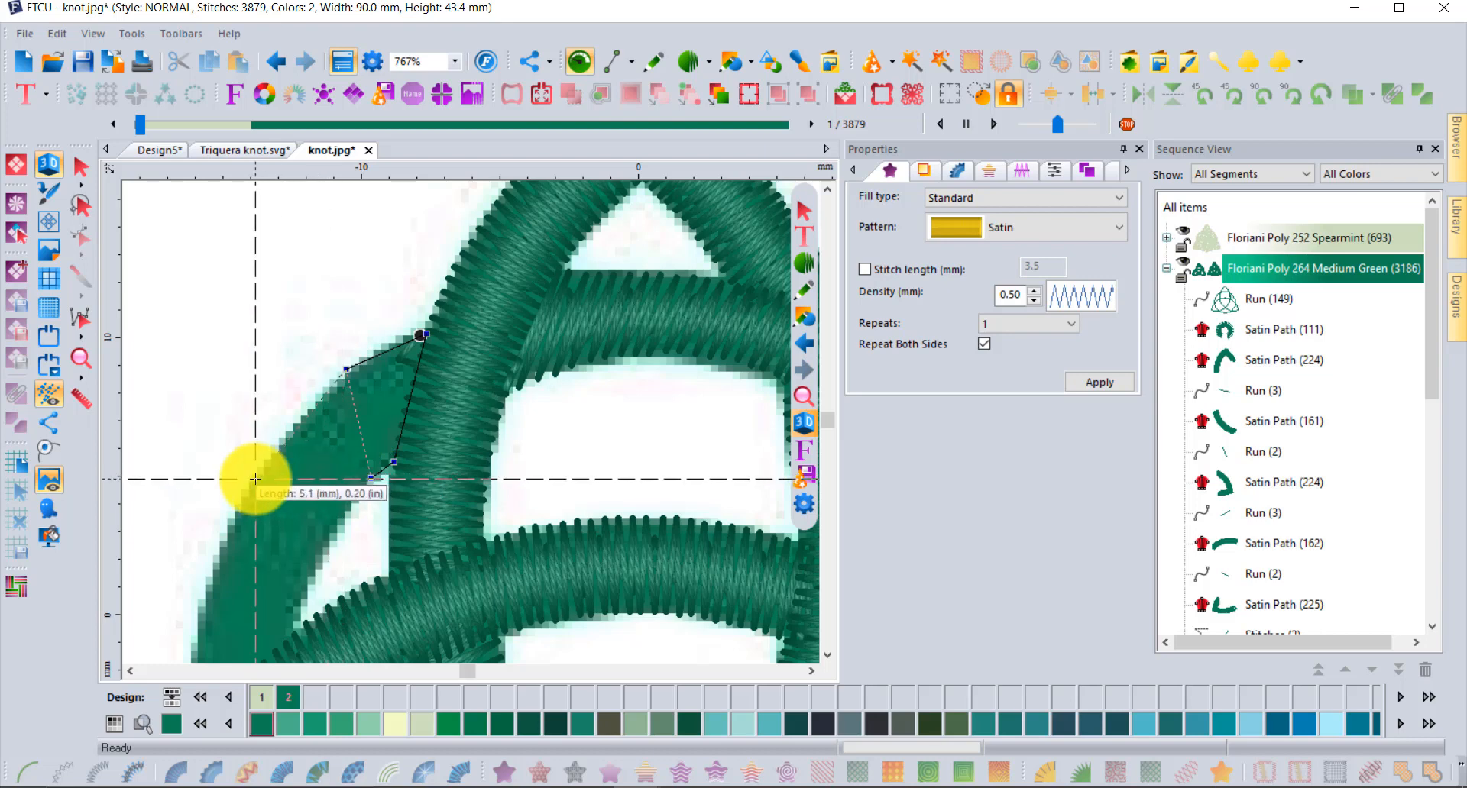
left_click(259, 479)
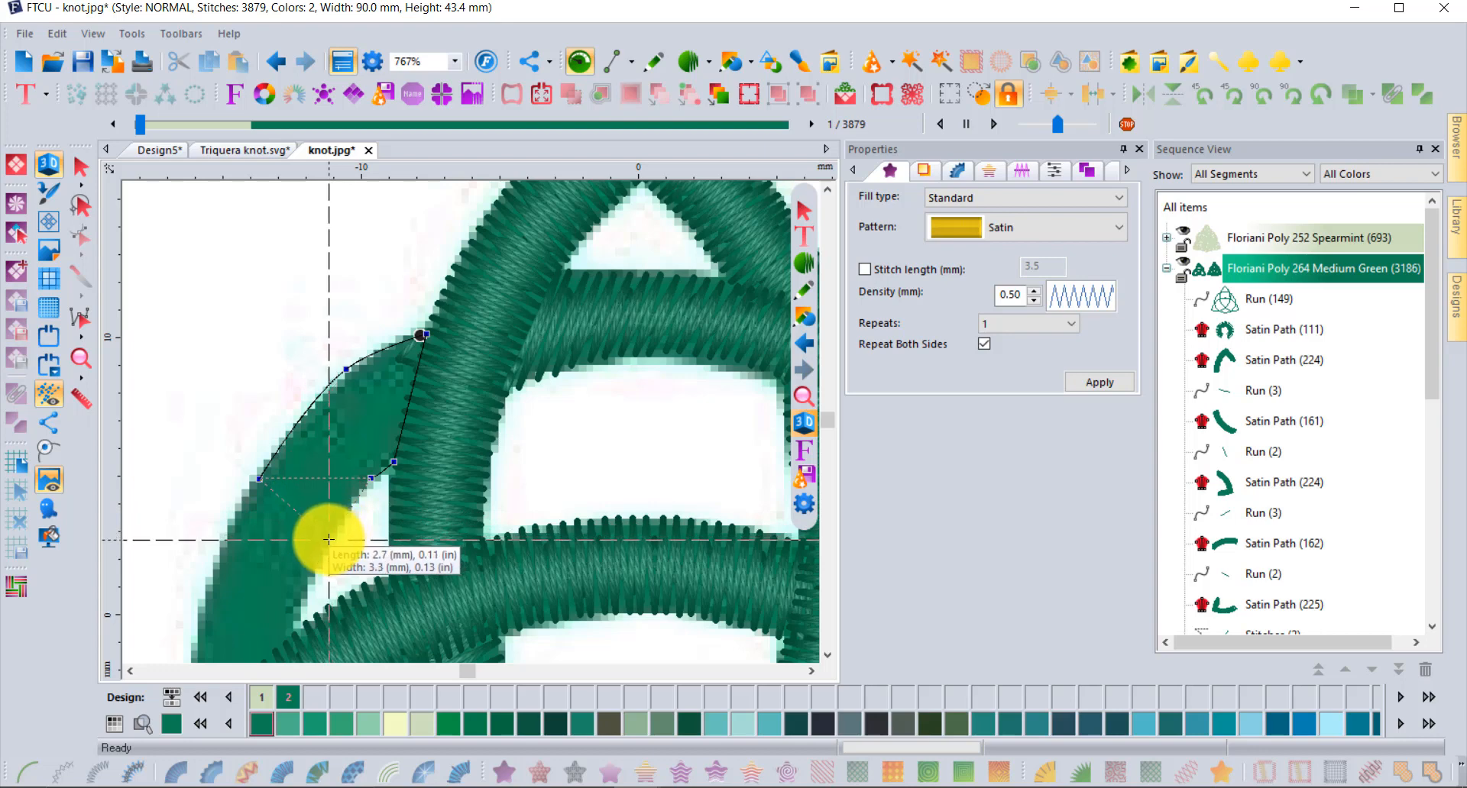
left_click(329, 539)
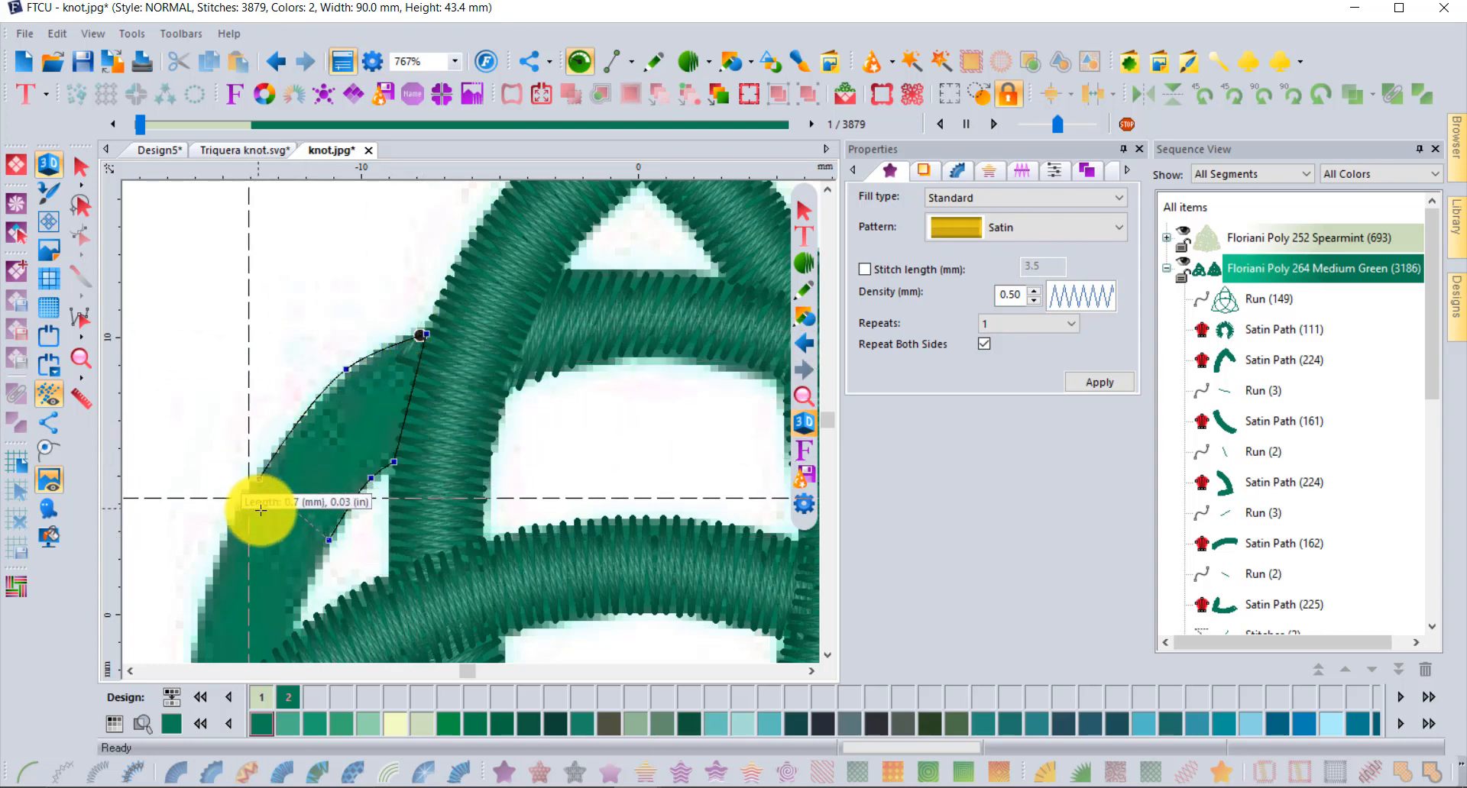
left_click(831, 658)
left_click(831, 659)
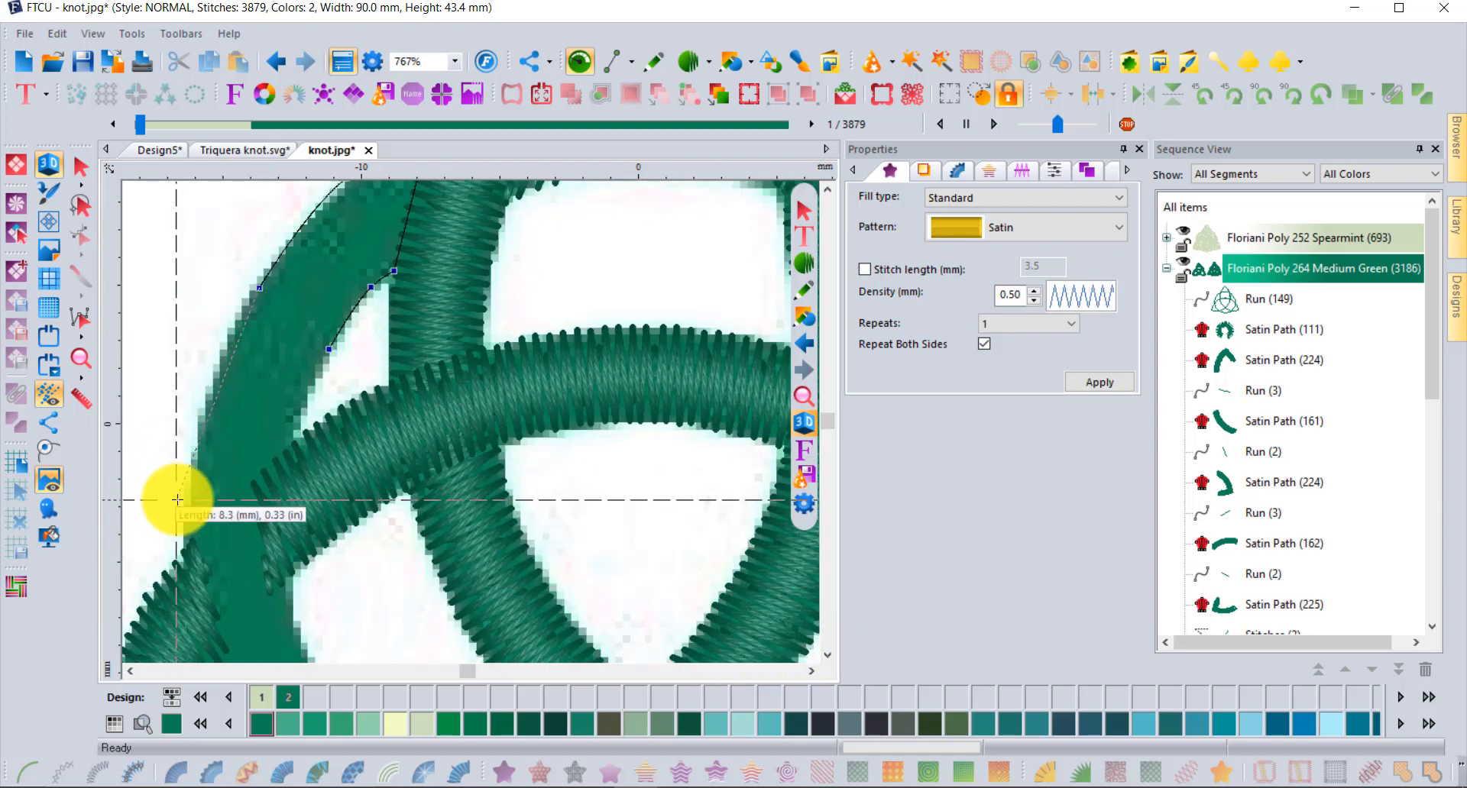
left_click(195, 470)
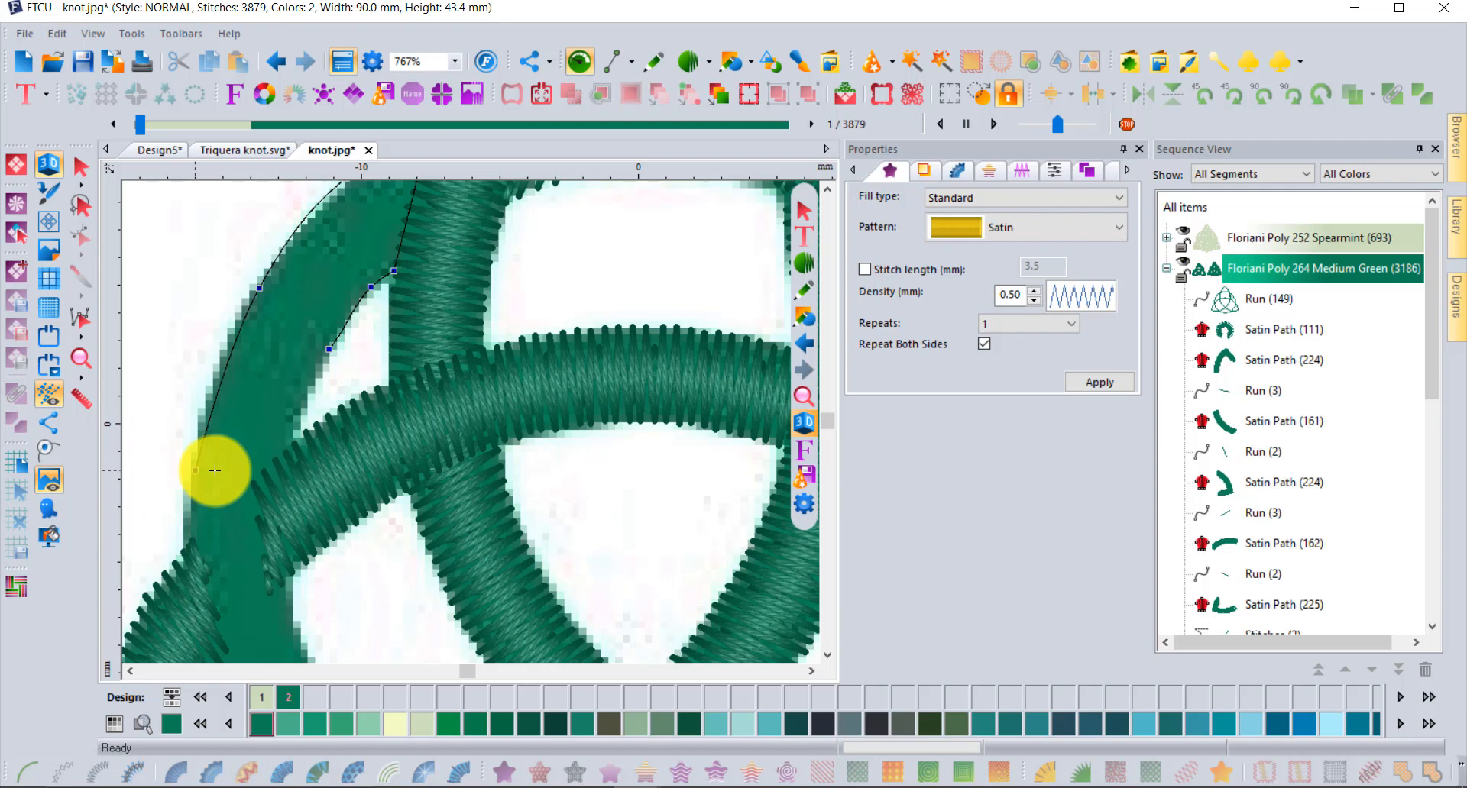
left_click(288, 467)
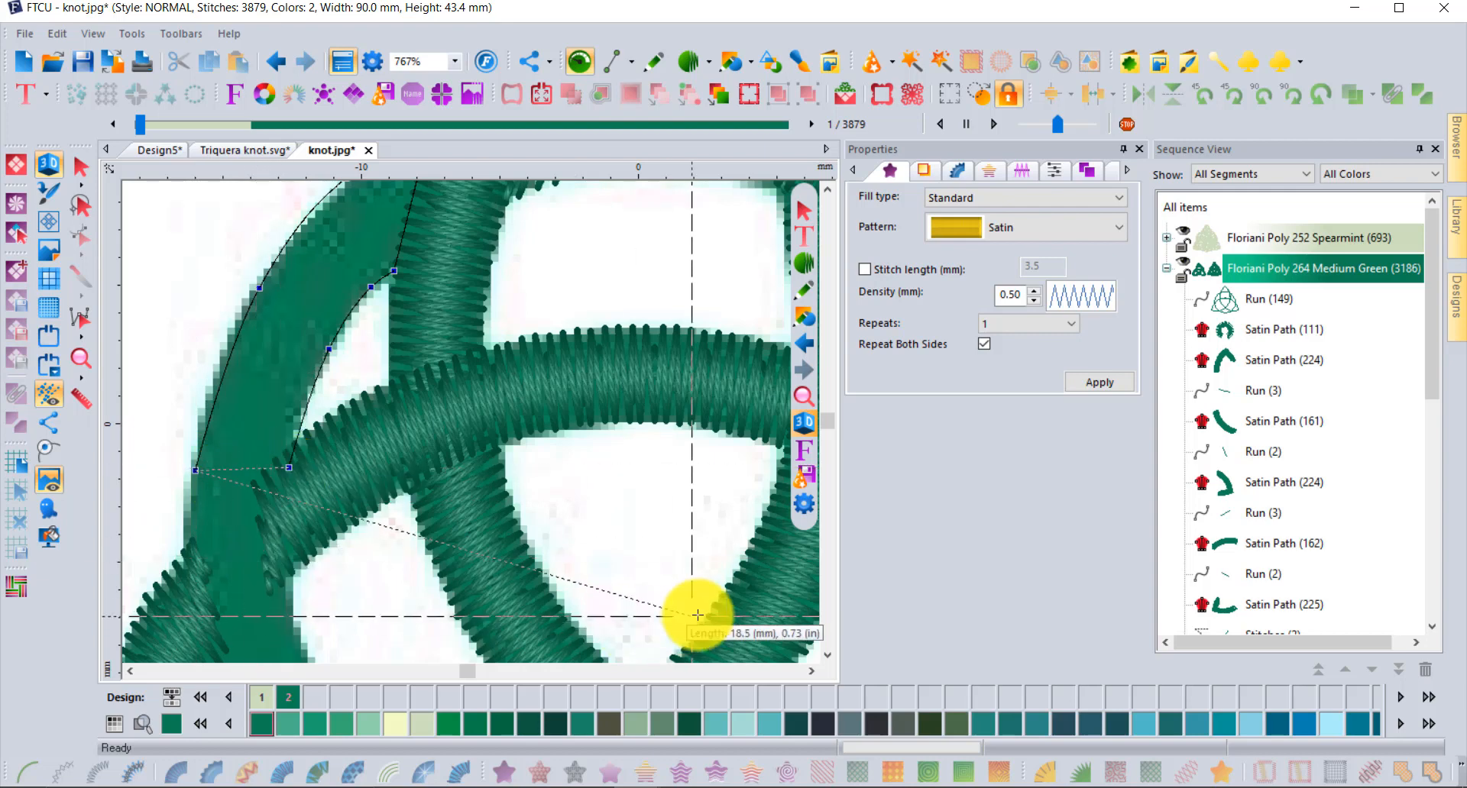
Extend the classic satin's point pairs along the ring's lower left curve and finish it at the knot's bottom strand
left_click(832, 657)
left_click(831, 657)
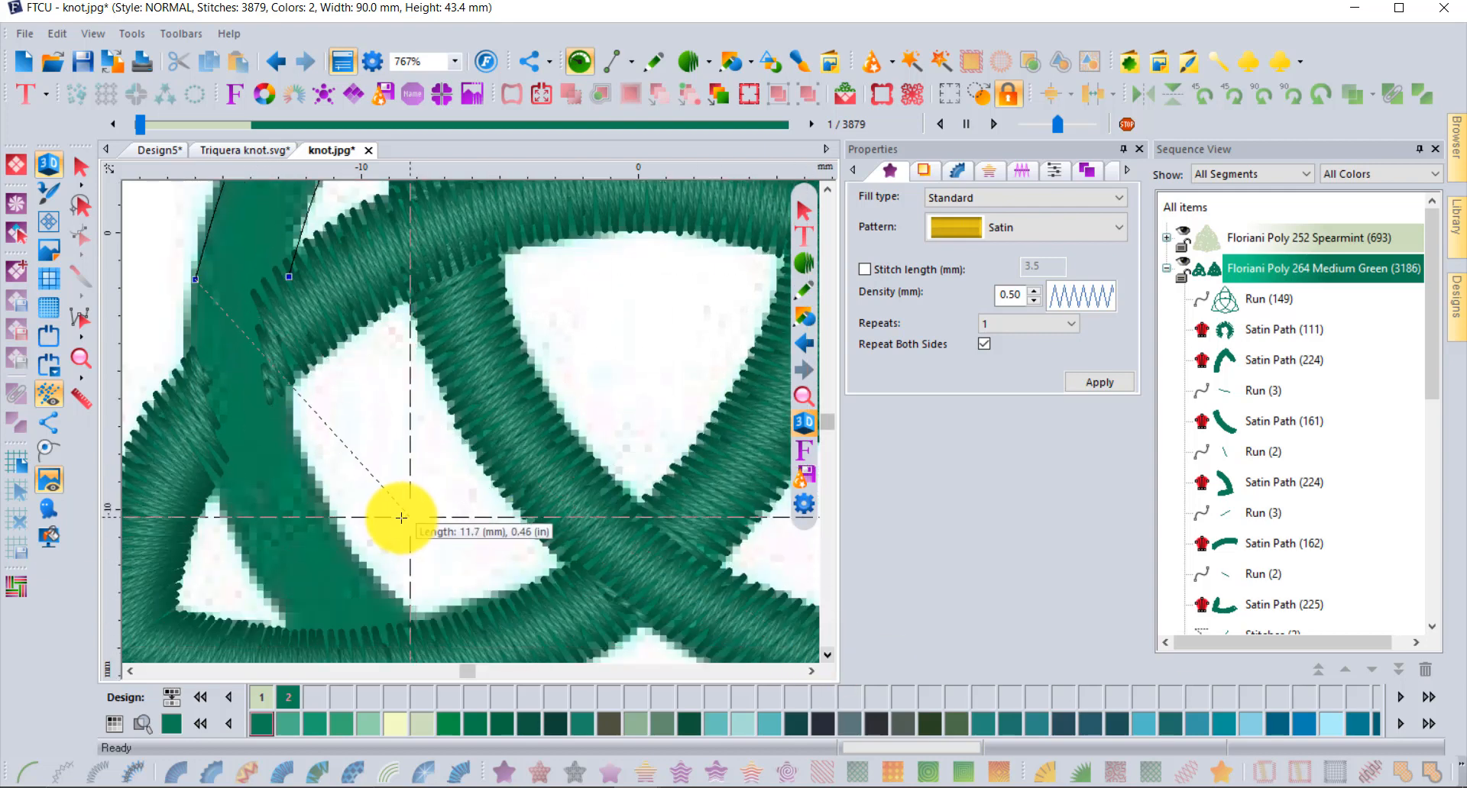
left_click(238, 549)
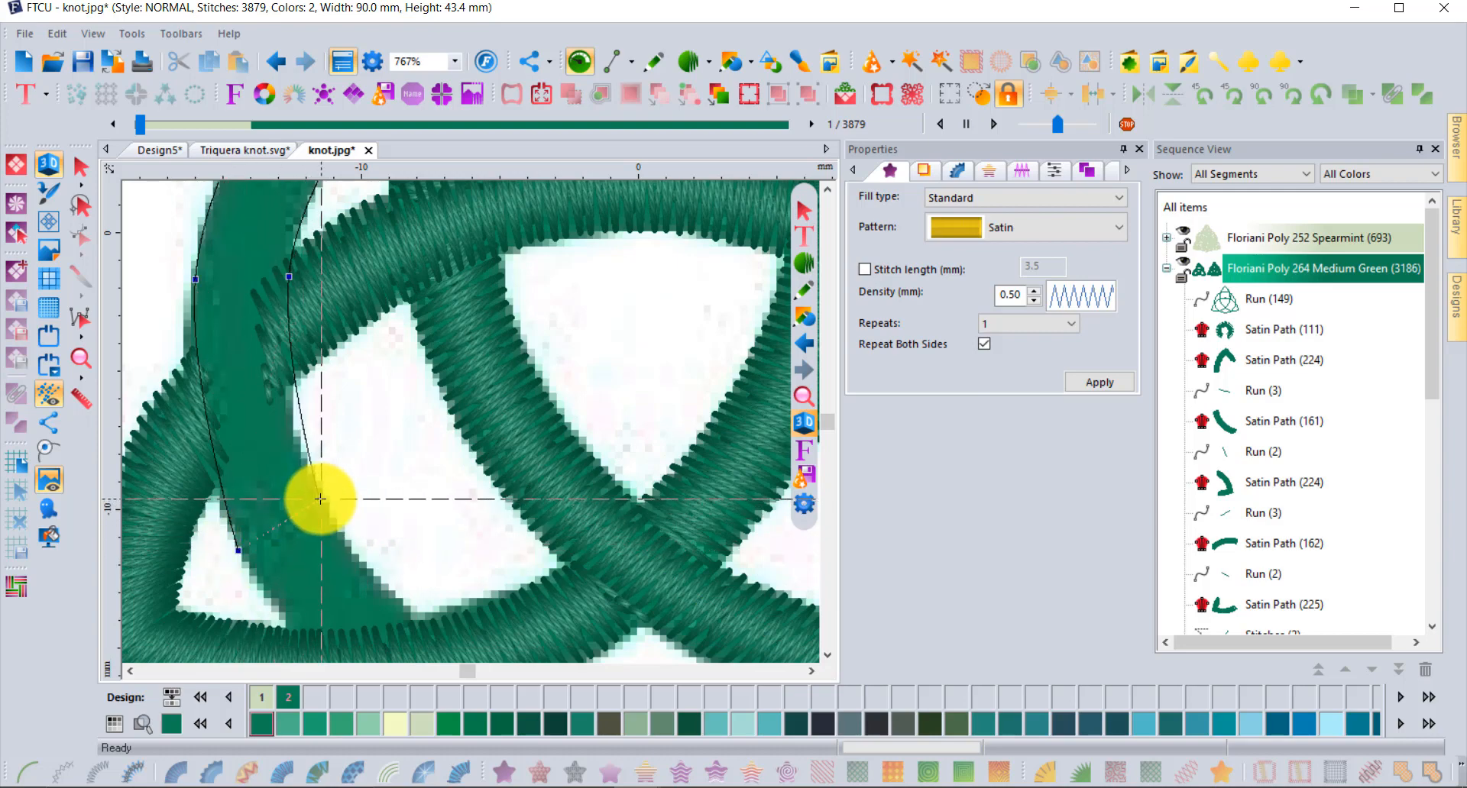
left_click(320, 499)
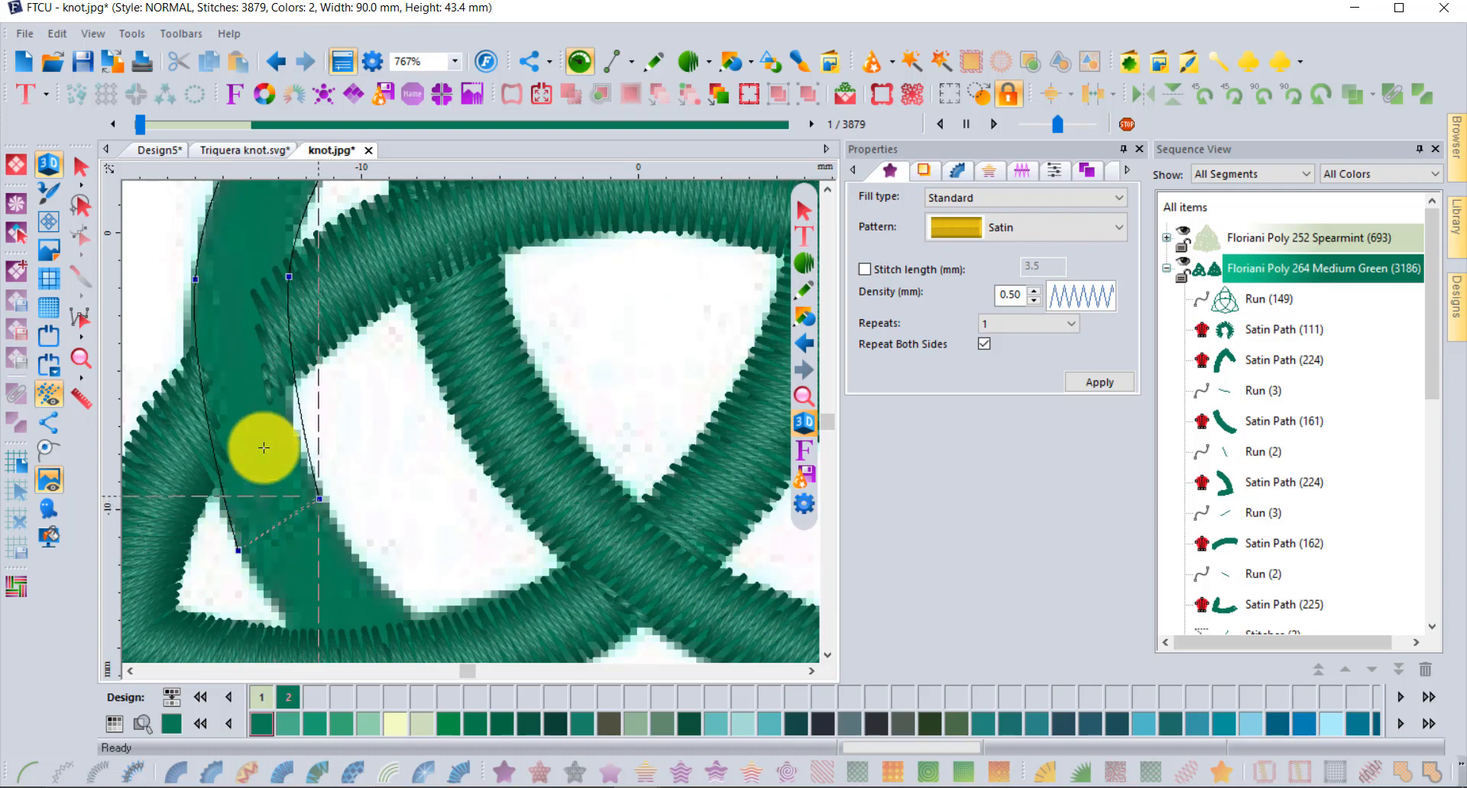
left_click(239, 548)
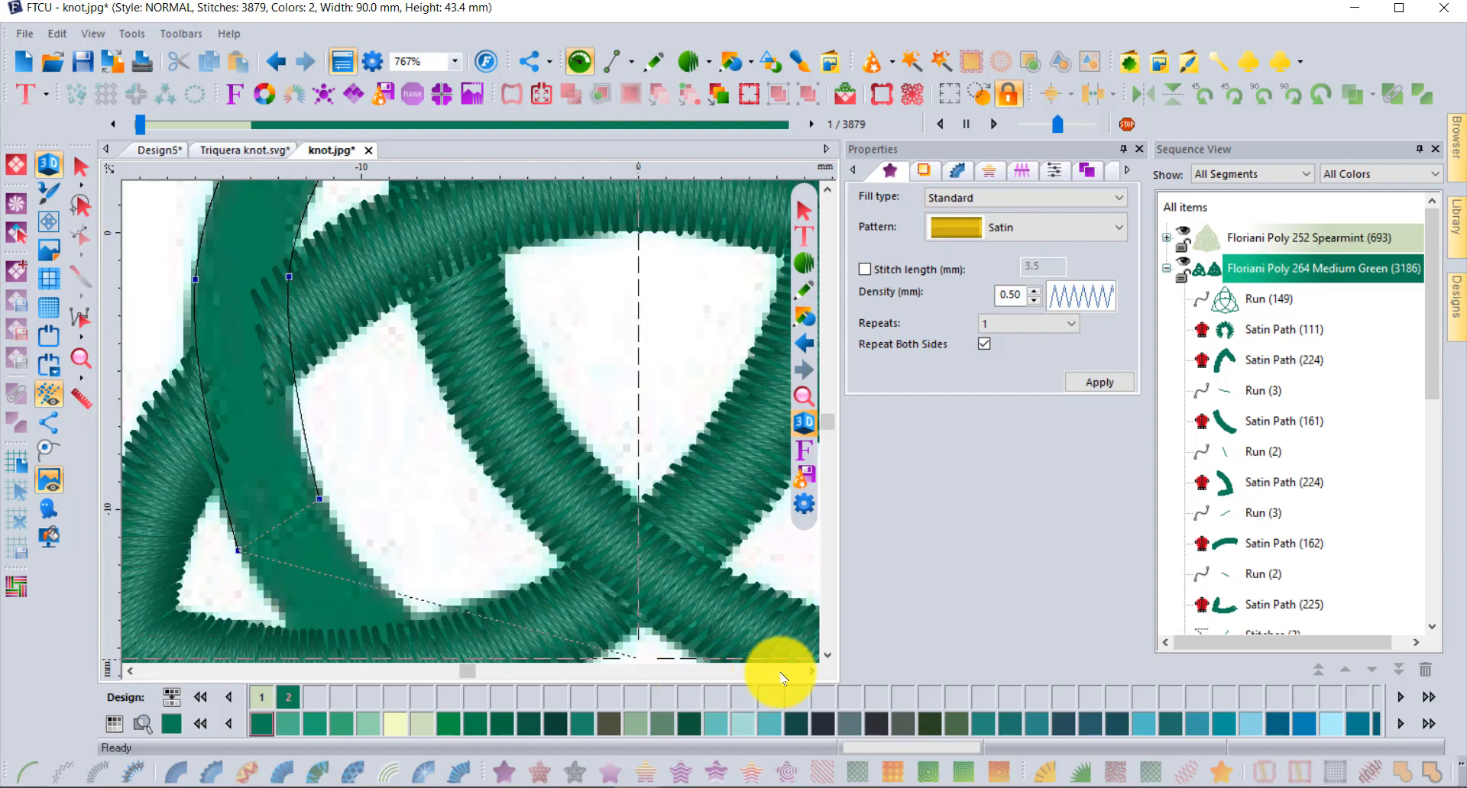
left_click(827, 655)
left_click(827, 655)
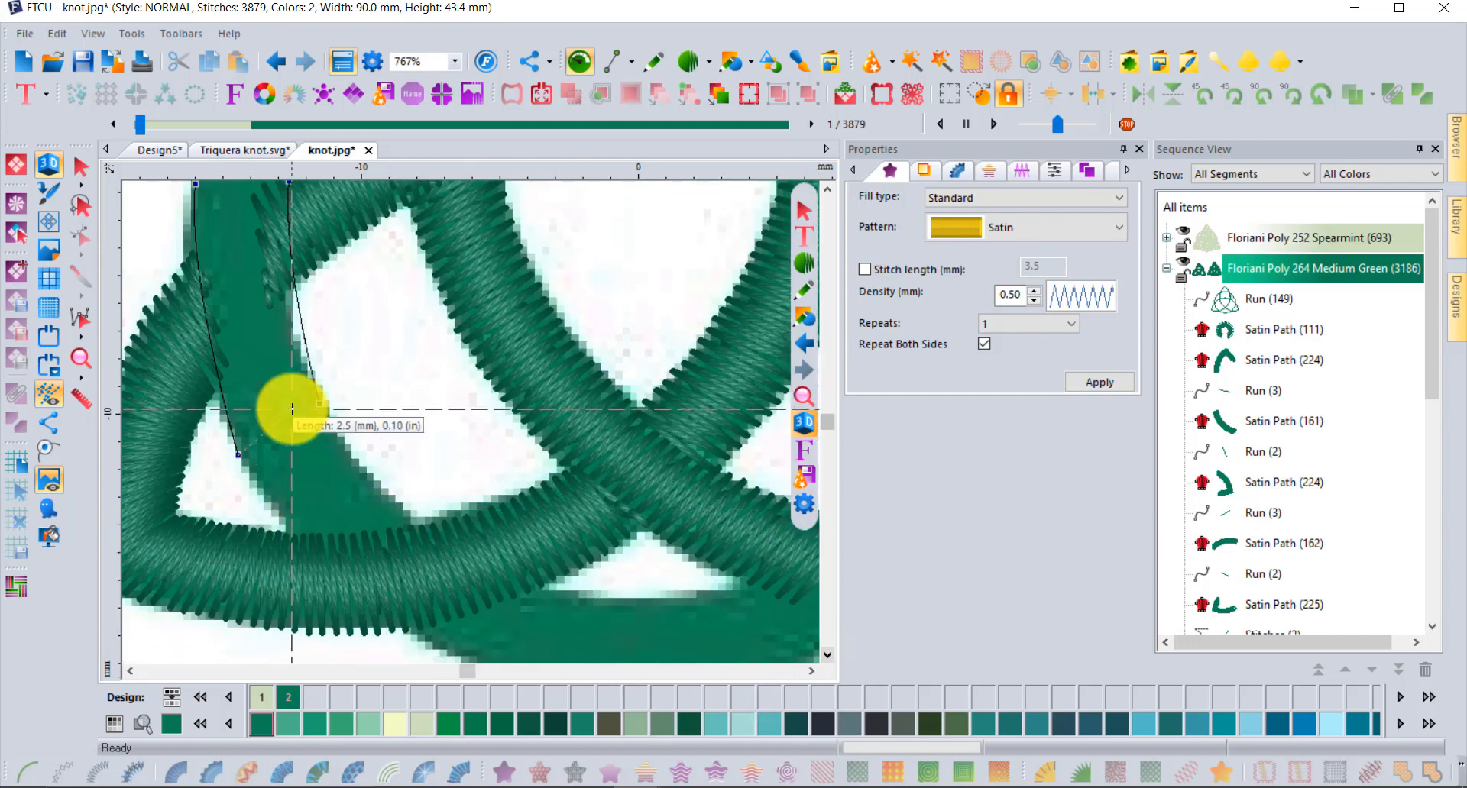
left_click(294, 541)
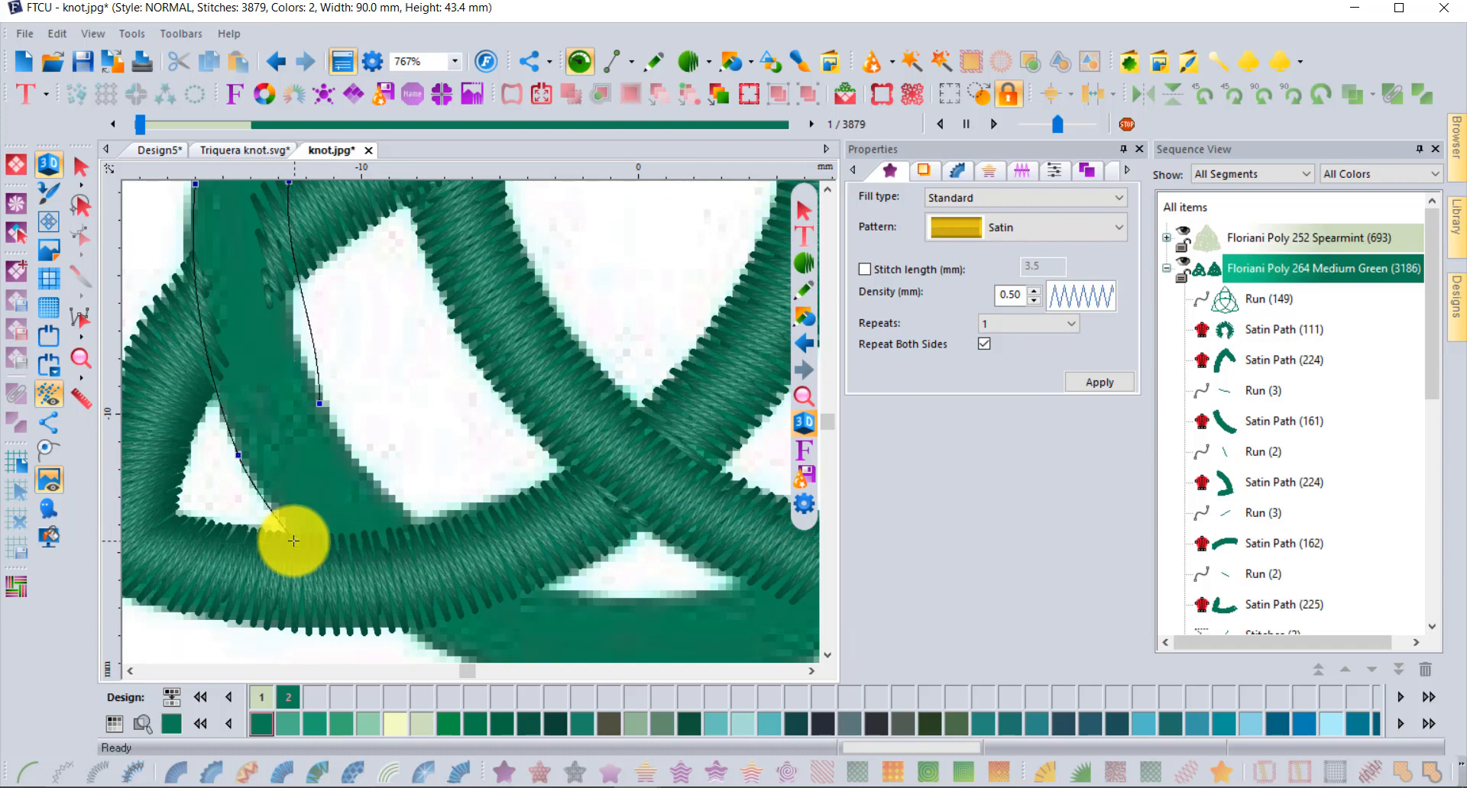
left_click(424, 525)
right_click(425, 525)
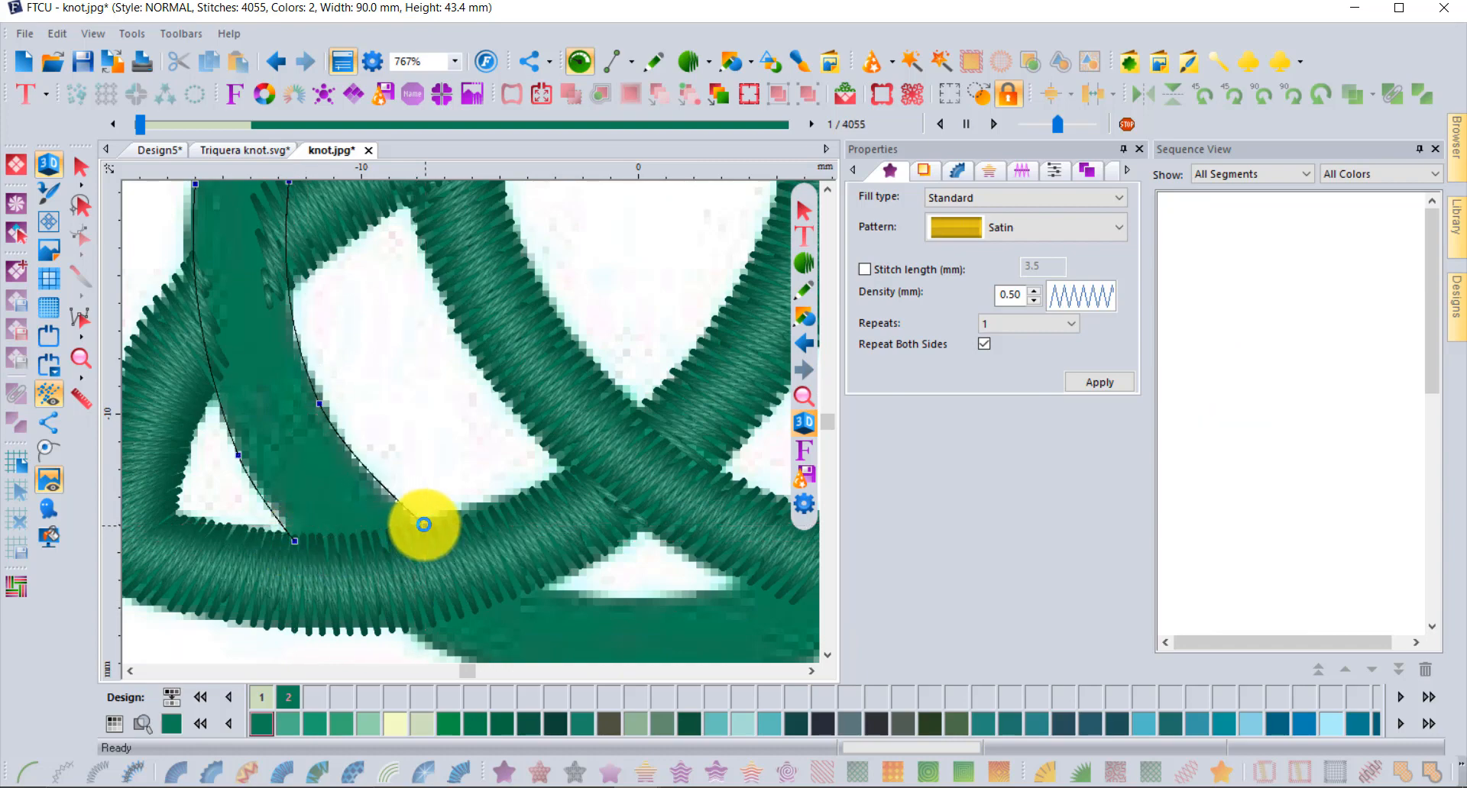
Add manual stitches from the left satin's exit point across the bottom strand to the outer edge of the unstitched bottom ring section
scroll(429, 481, "down", 1)
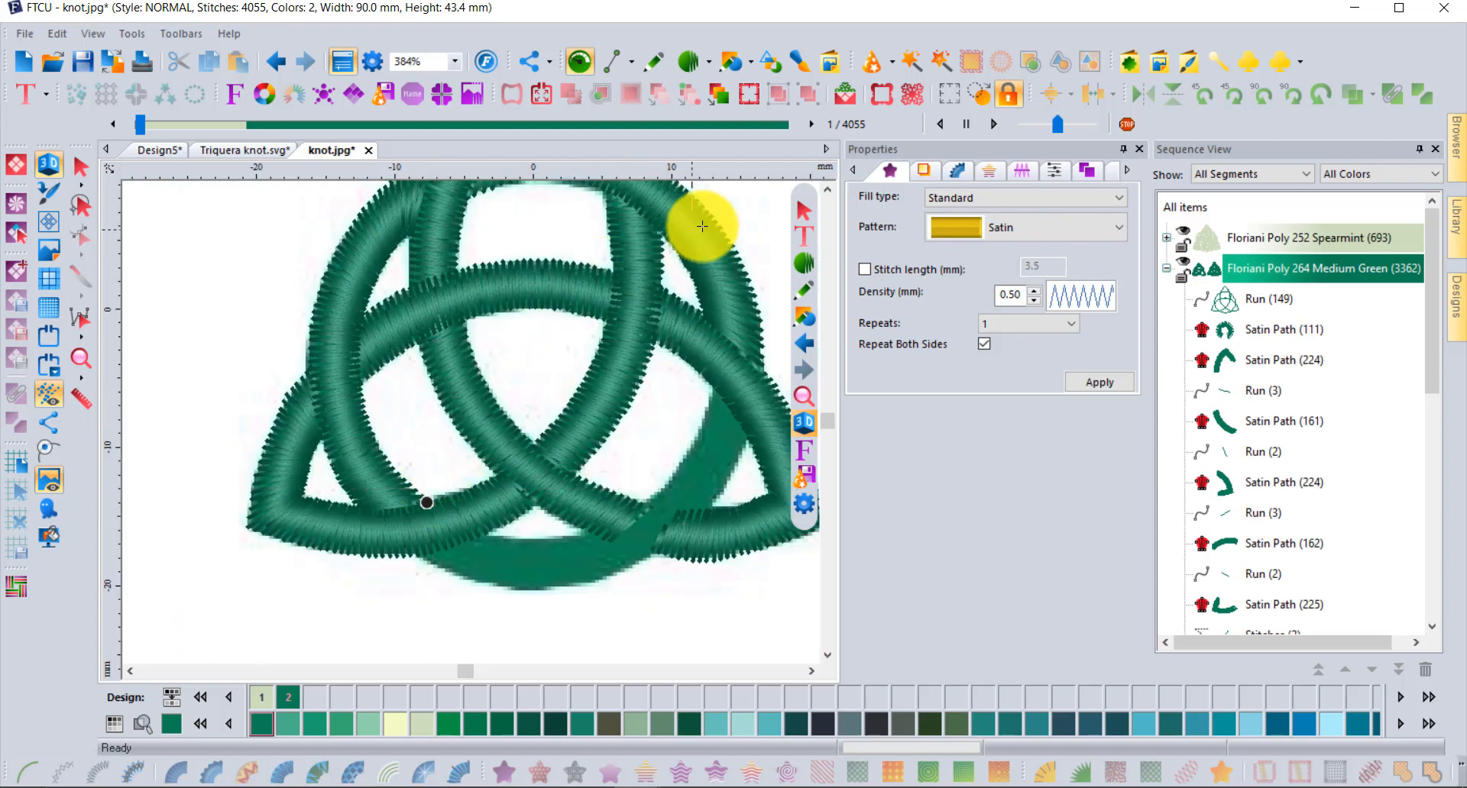
left_click(826, 188)
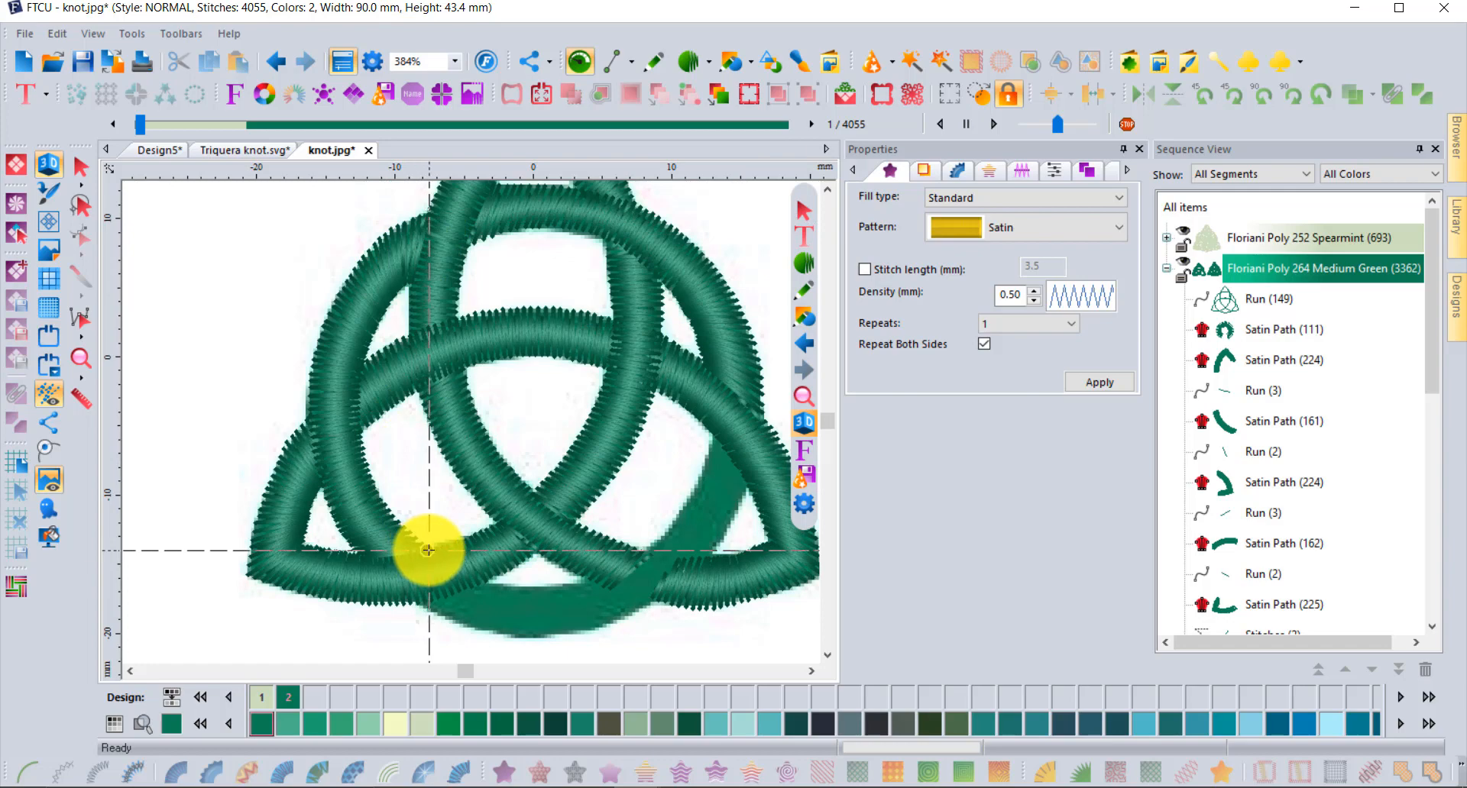
scroll(429, 550, "up", 1)
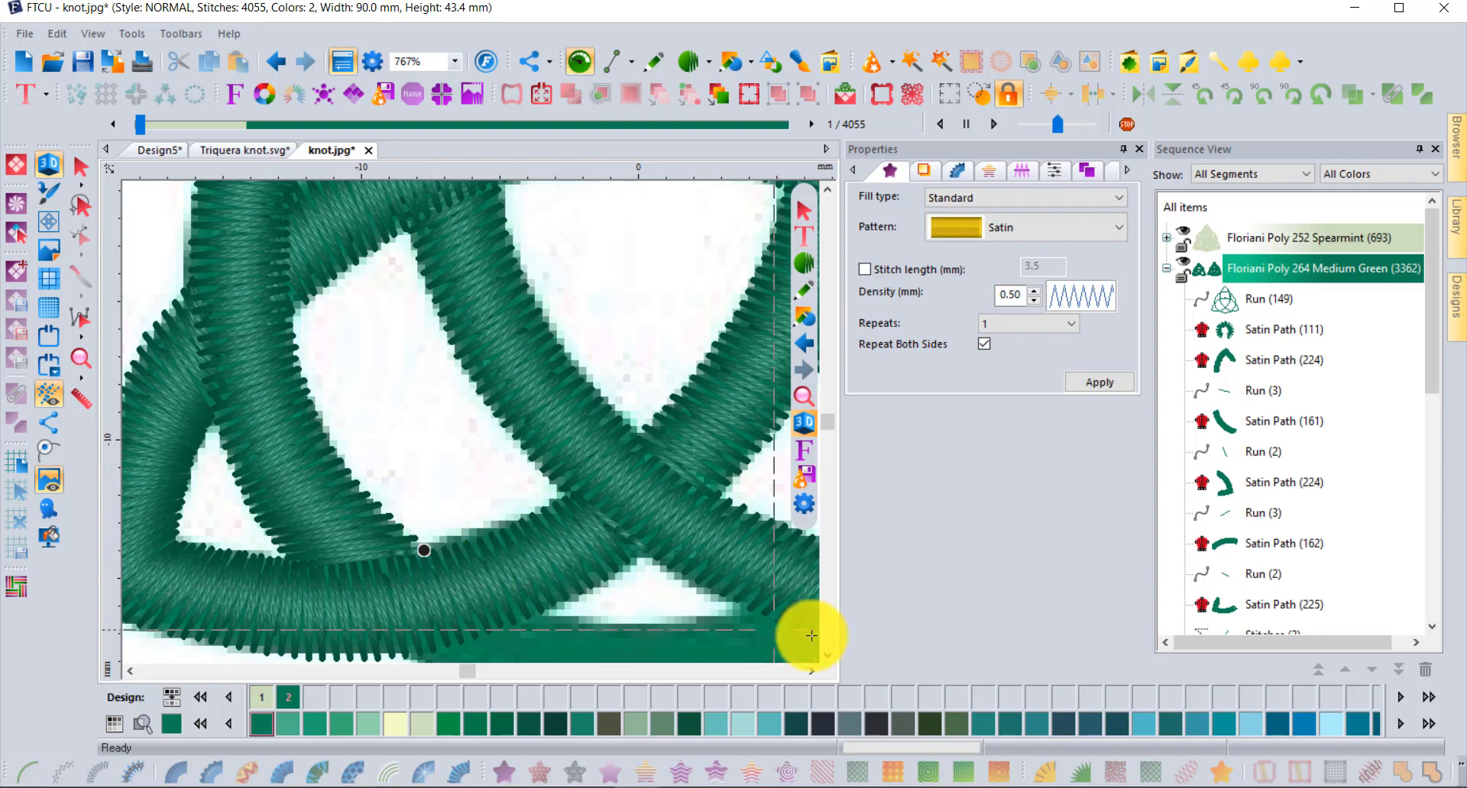
scroll(828, 655, "down", 3)
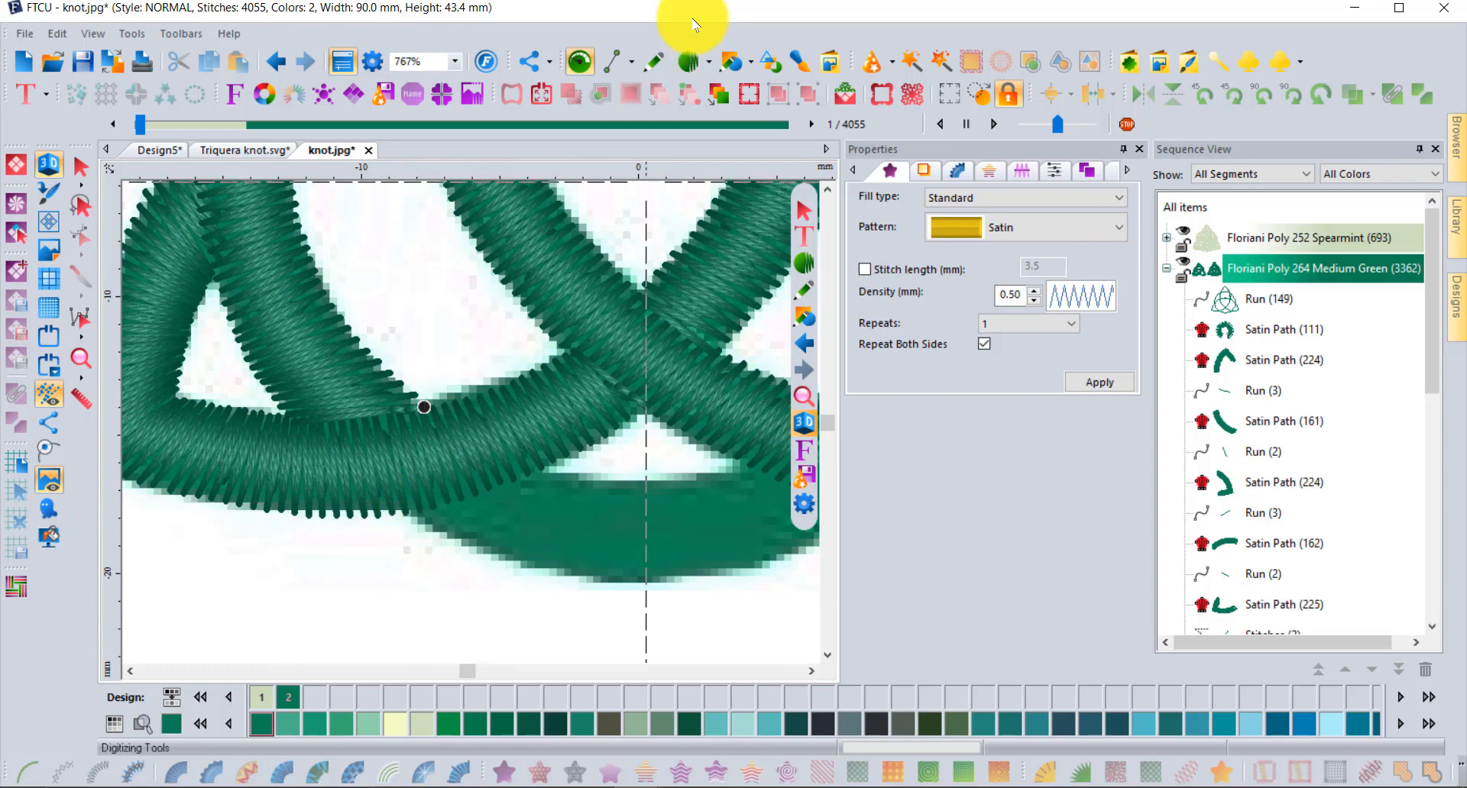
left_click(700, 64)
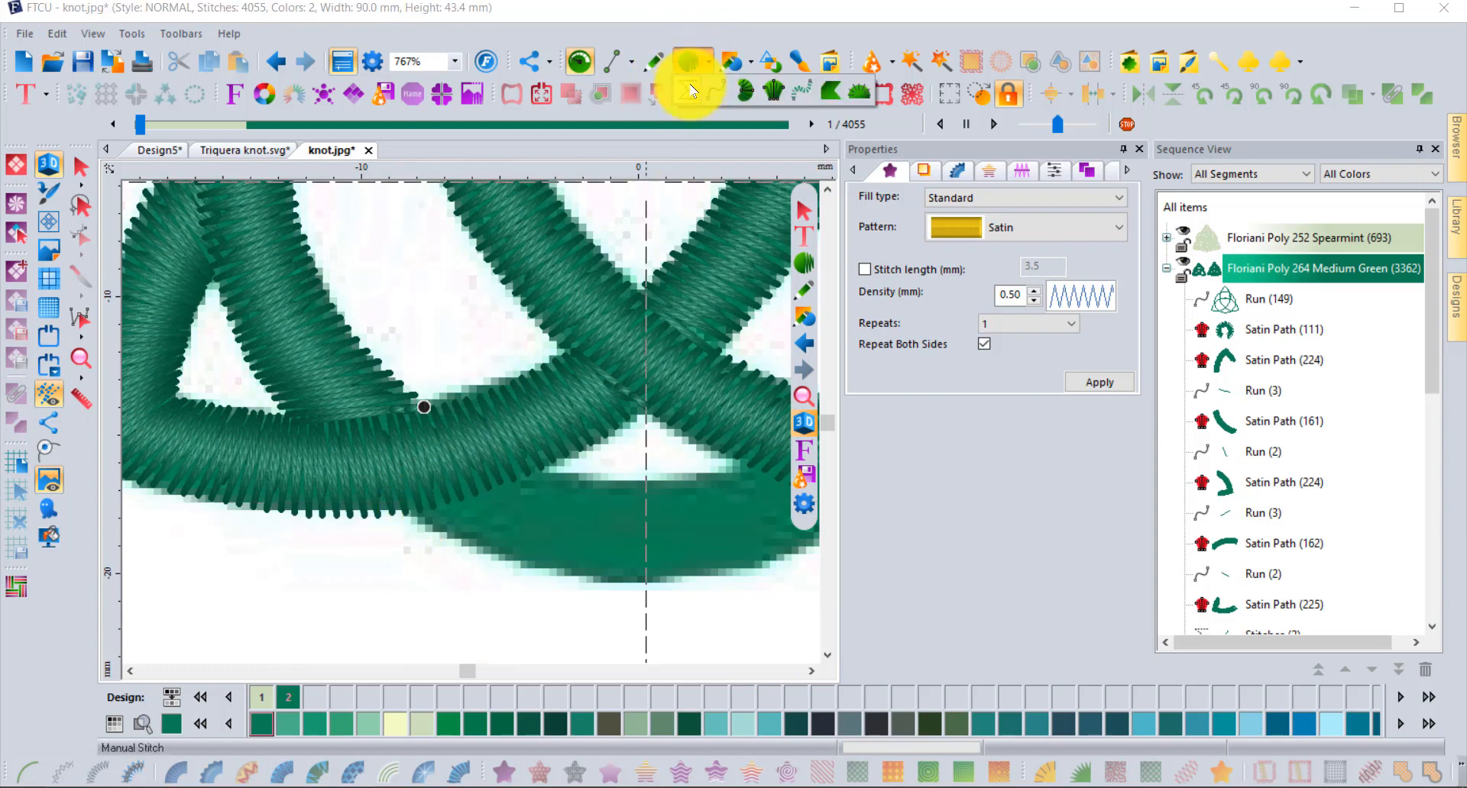
left_click(690, 90)
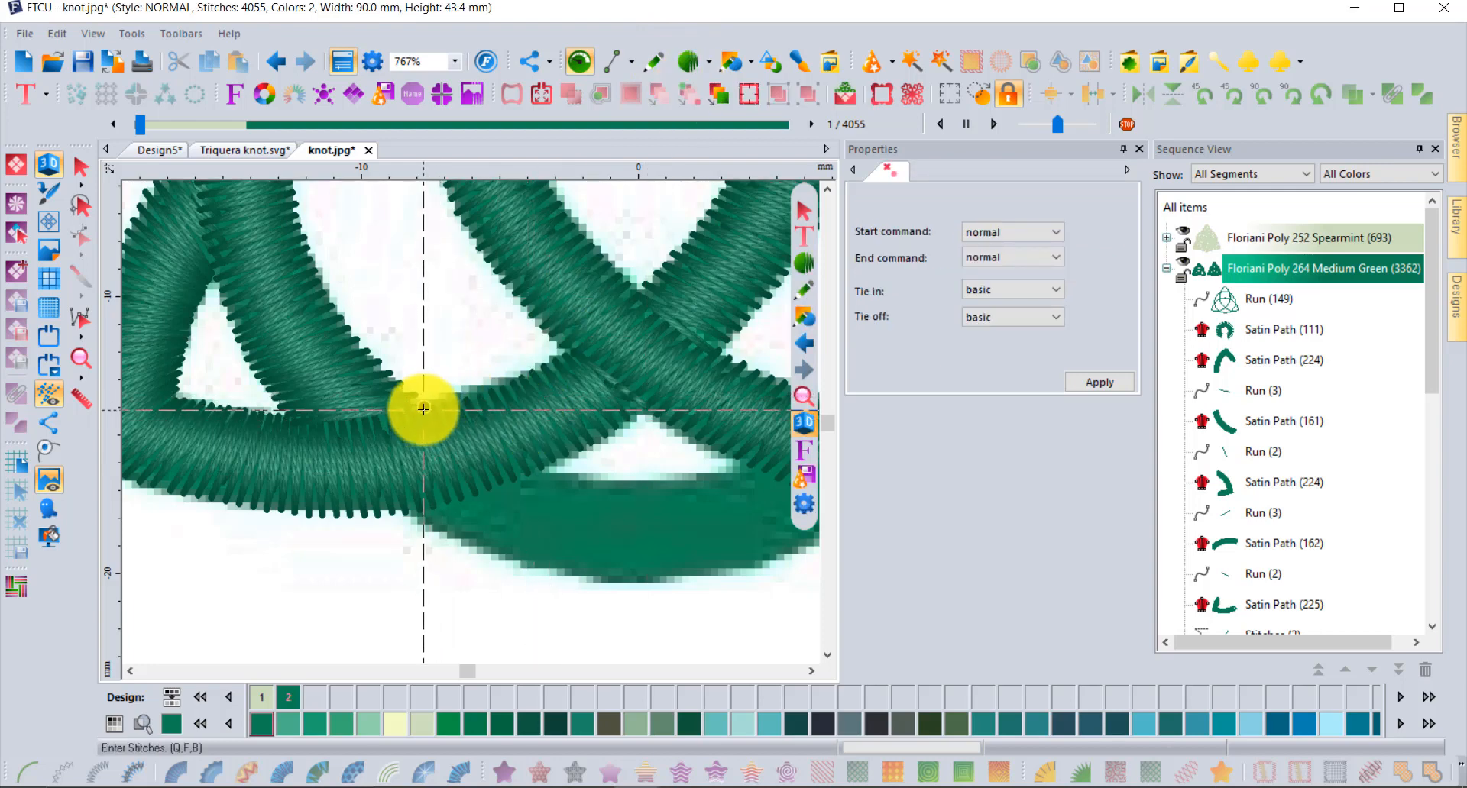
left_click(424, 407)
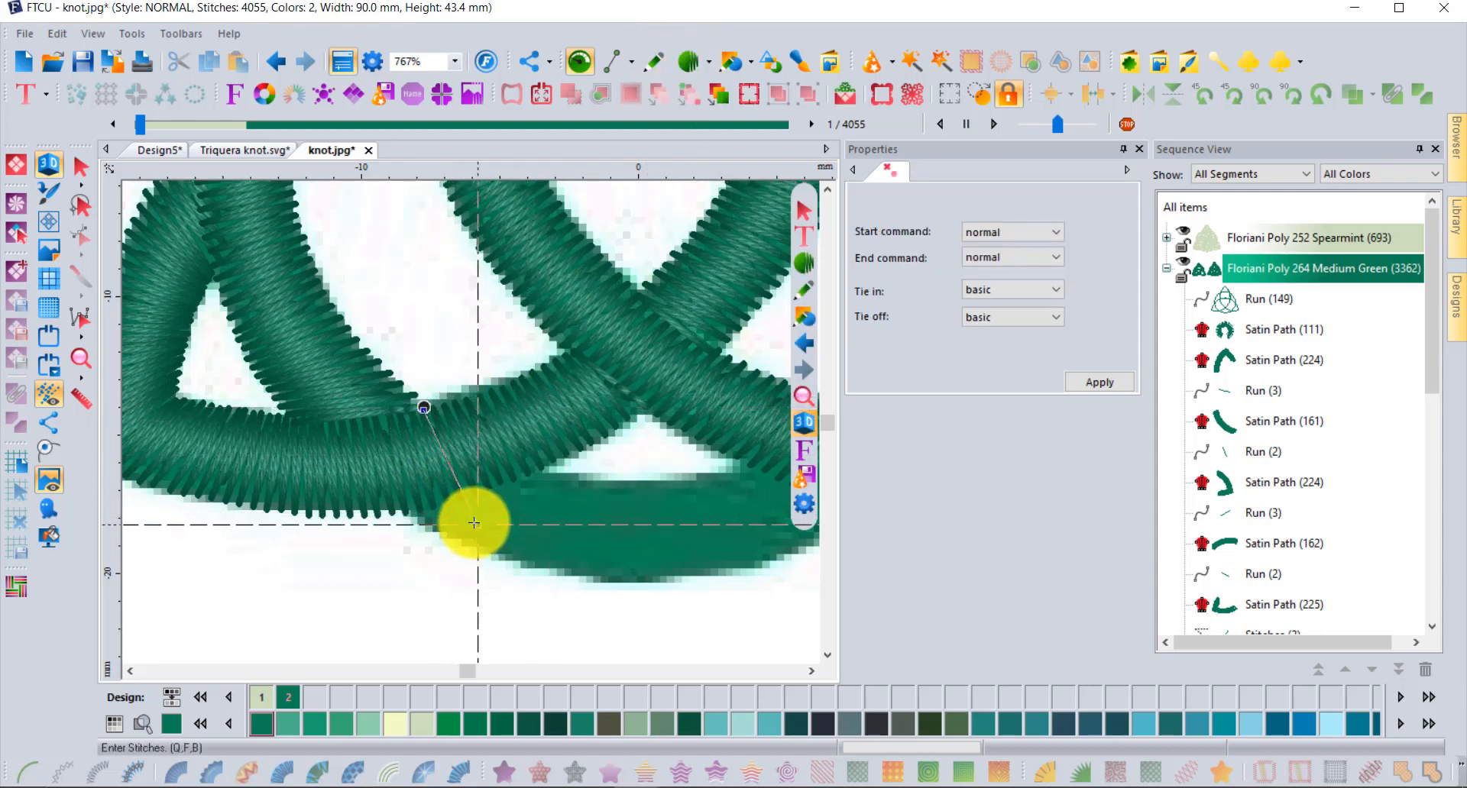
left_click(475, 524)
left_click(421, 517)
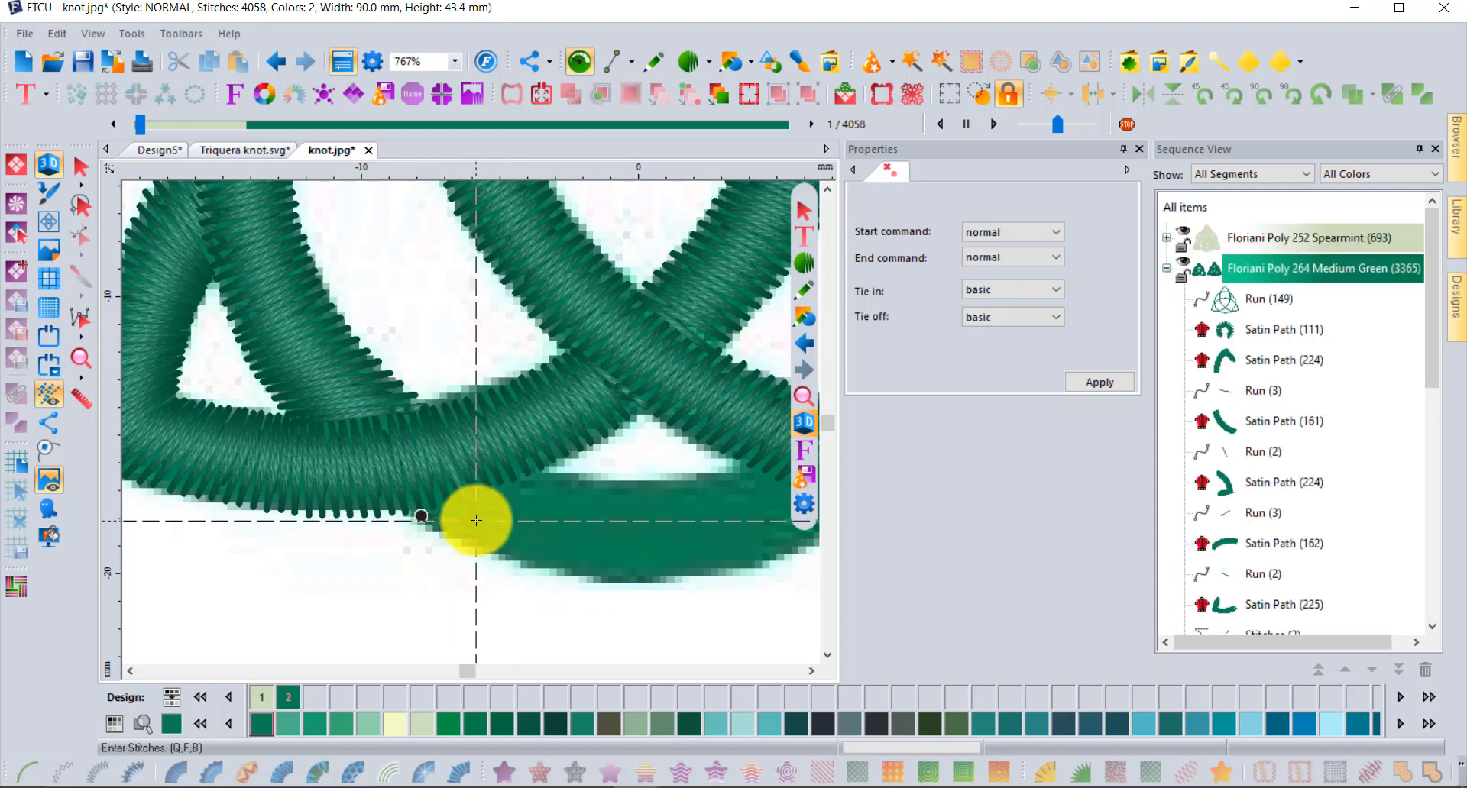
scroll(483, 524, "down", 1)
scroll(486, 524, "up", 1)
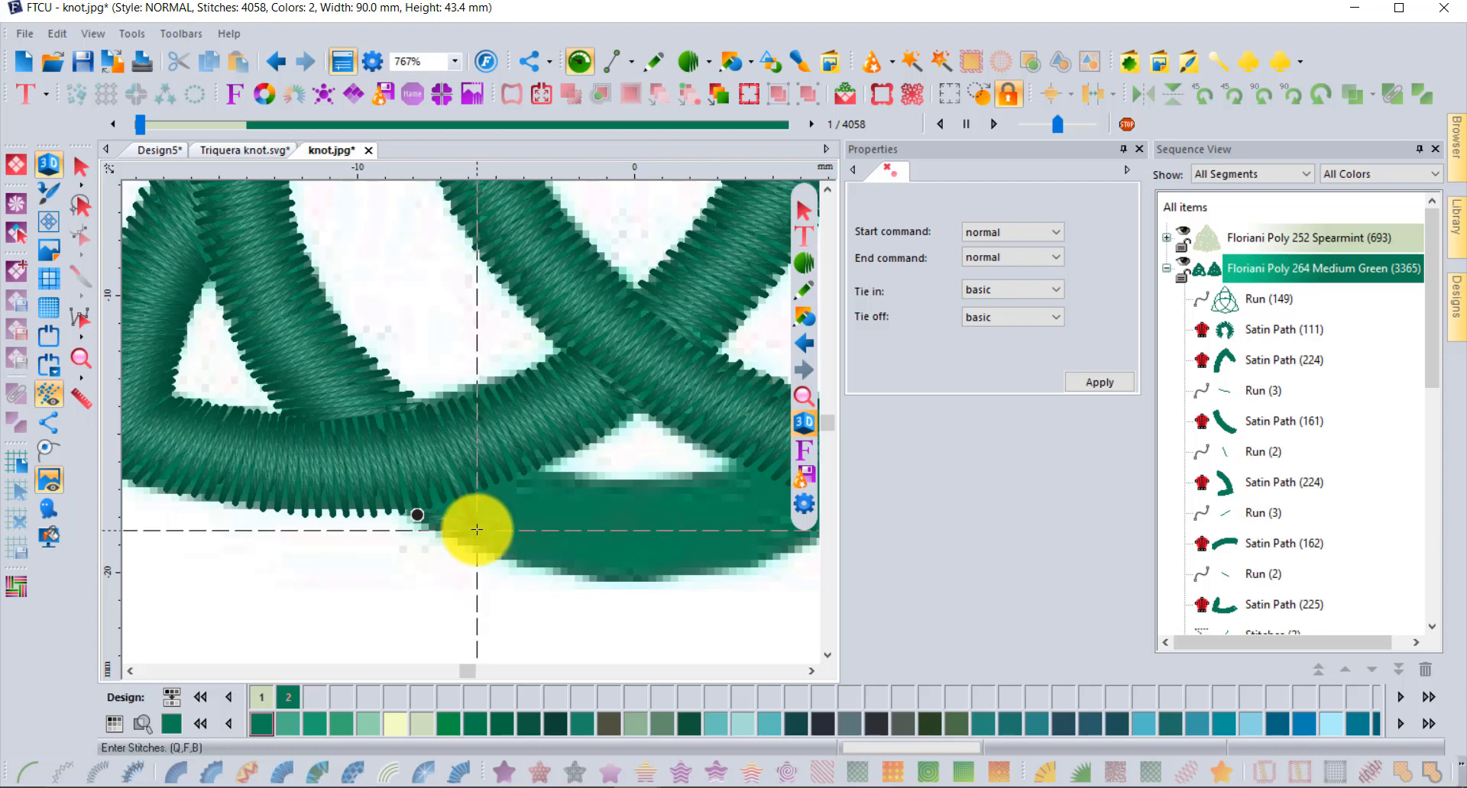
Start a Classic Satin Stitch where the manual stitches end, placing paired inner and outer edge points along the ring's bottom curve
left_click(706, 61)
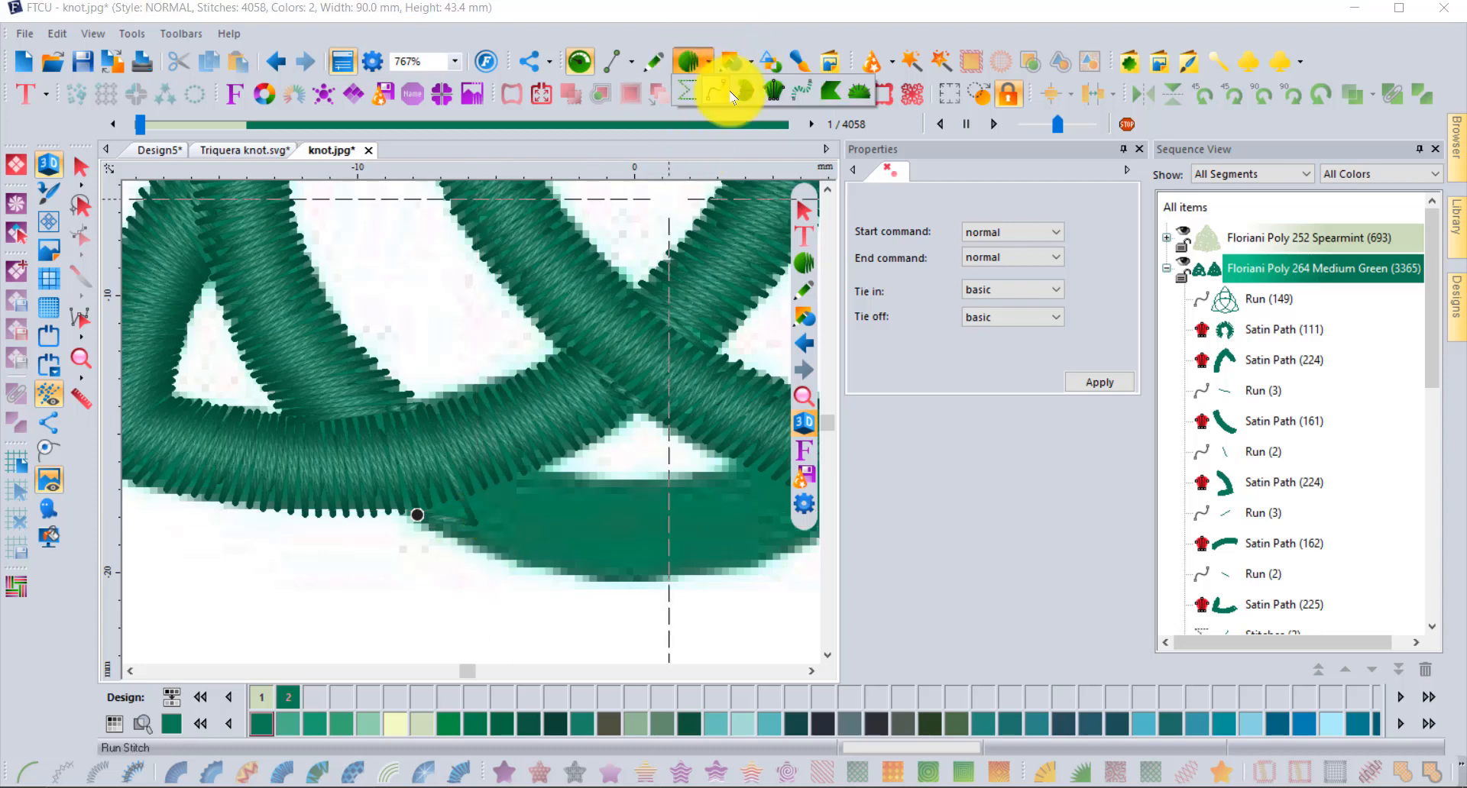
left_click(773, 93)
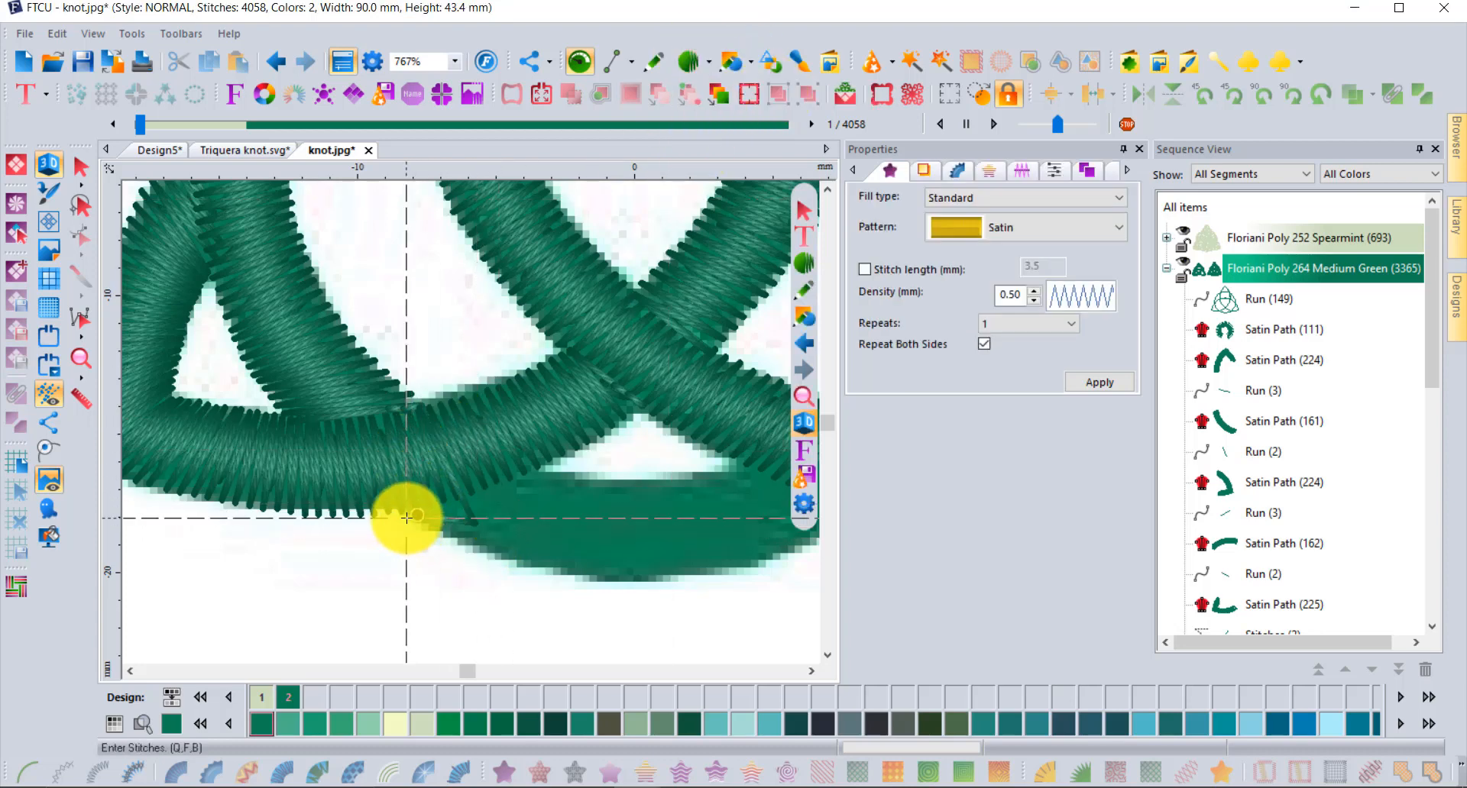
left_click(413, 514)
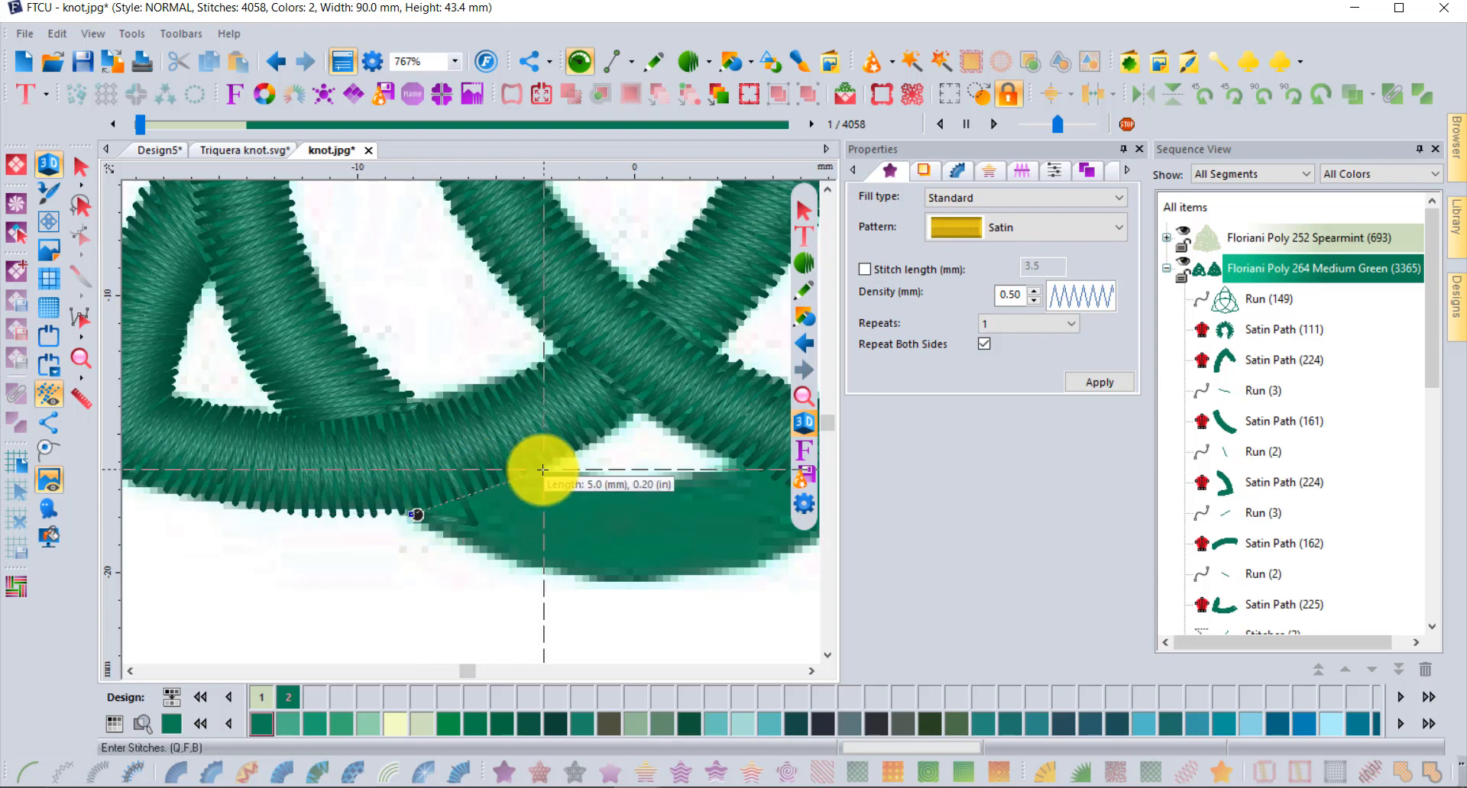
left_click(537, 466)
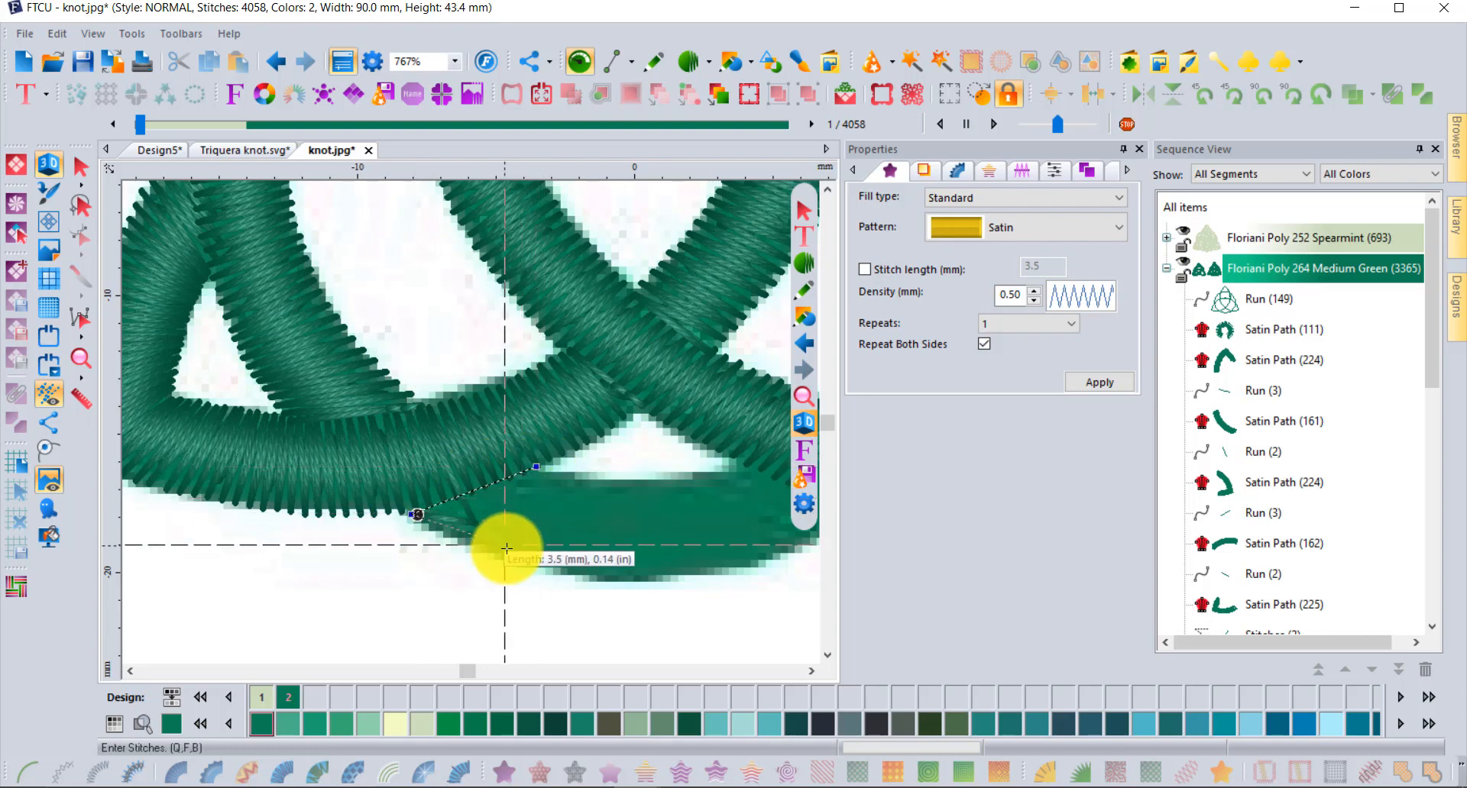
left_click(556, 569)
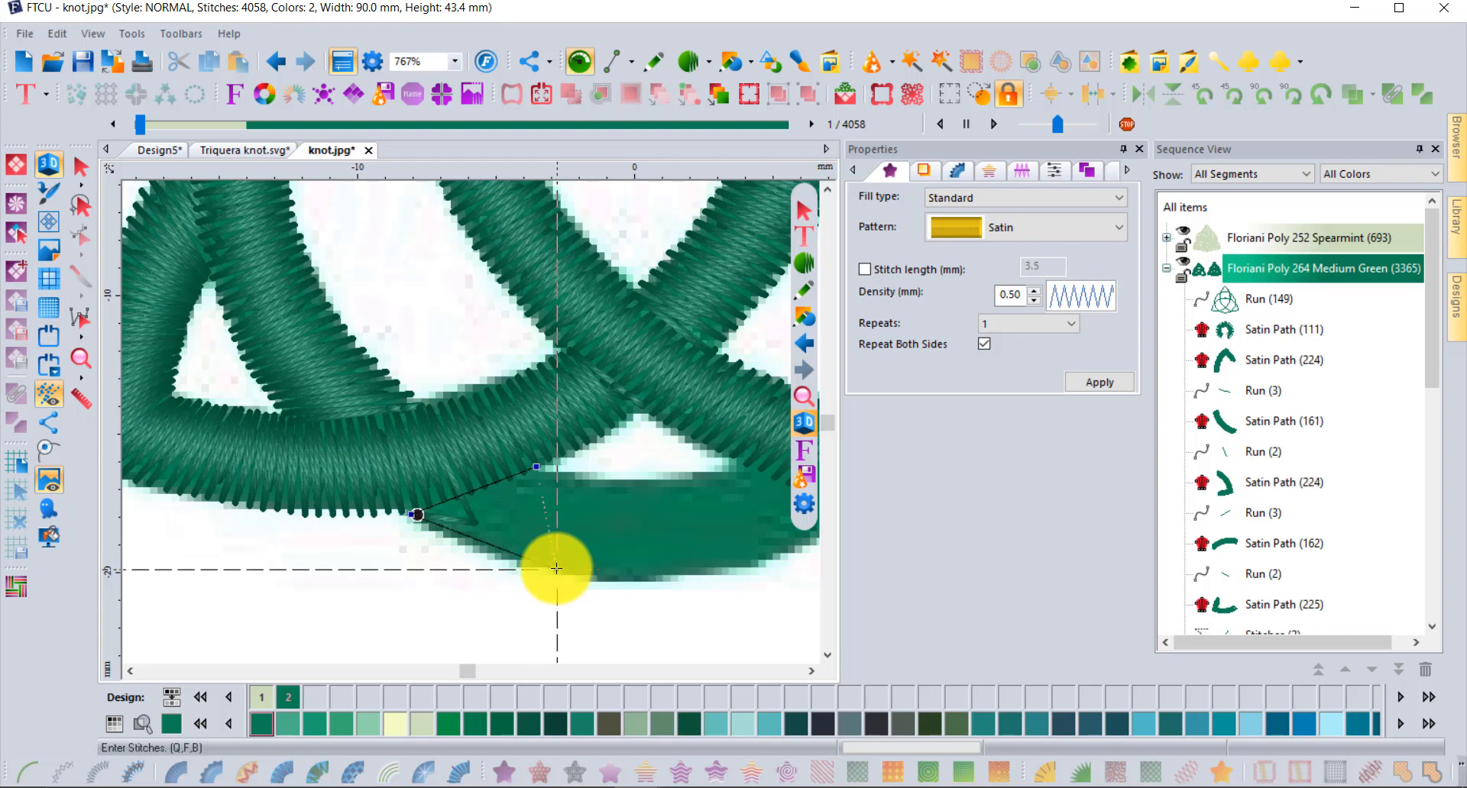
left_click(602, 483)
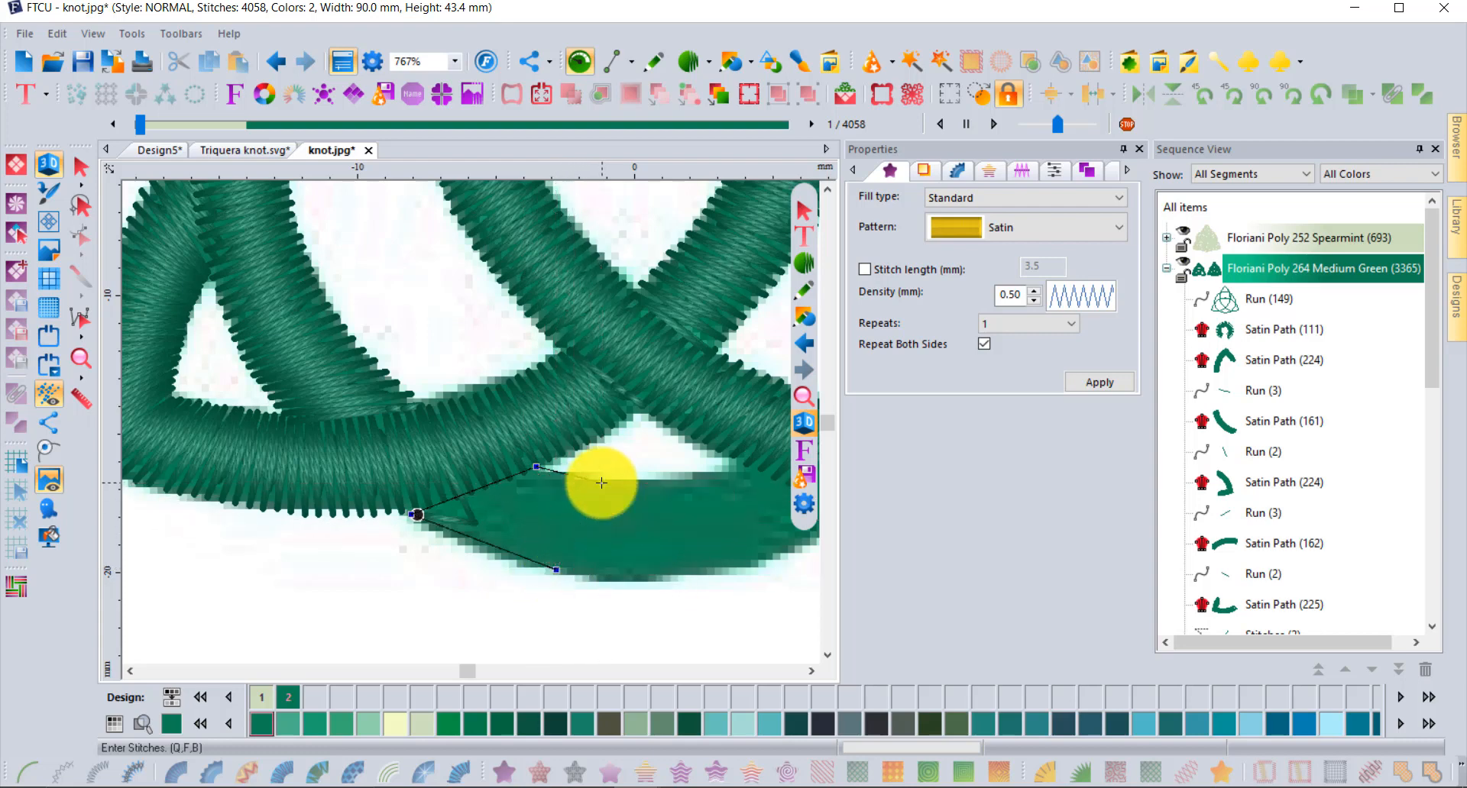
left_click(757, 565)
left_click(712, 475)
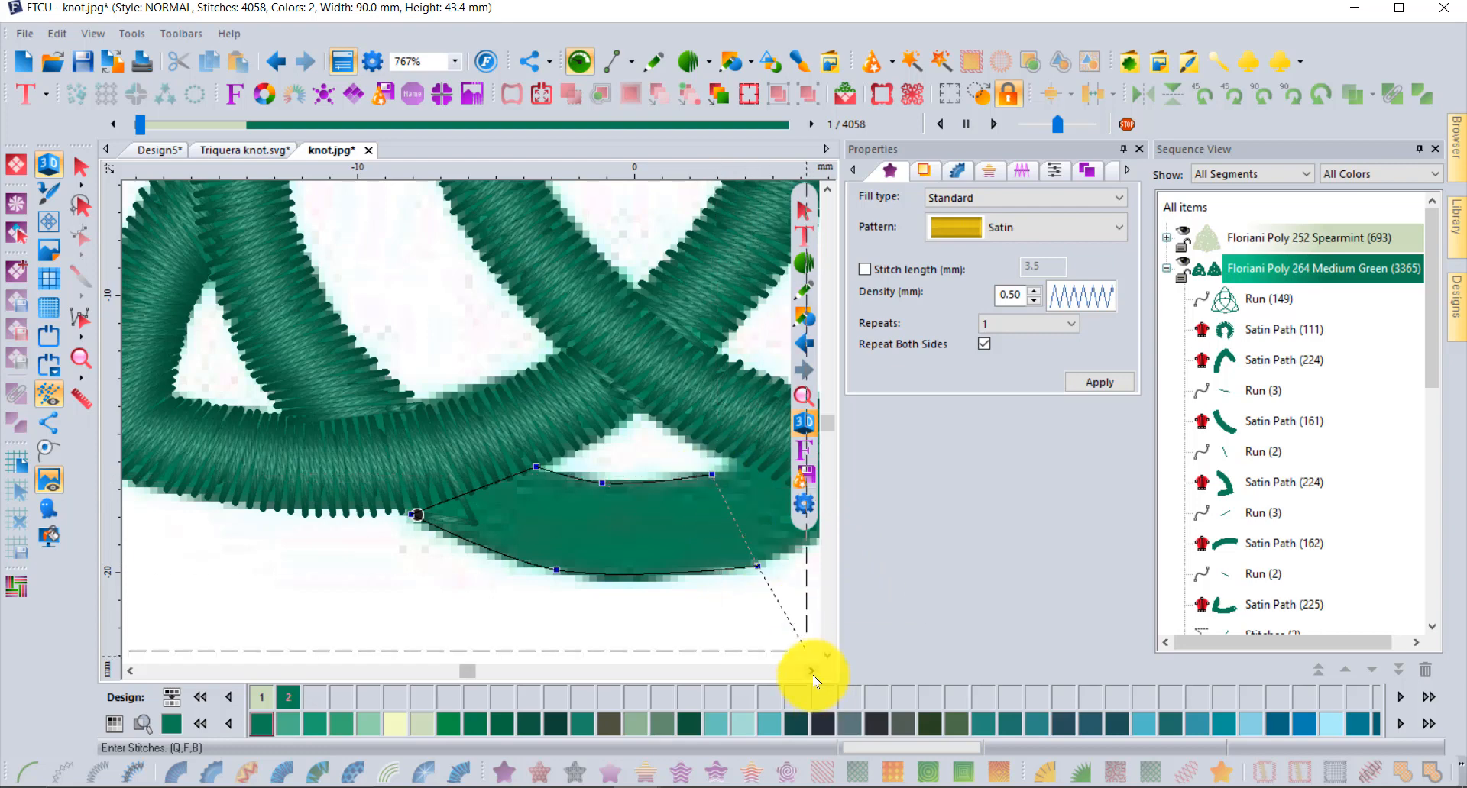
Extend the classic satin's point pairs up the ring's lower right side and finish it at the crossing strand
left_click(813, 675)
left_click(813, 672)
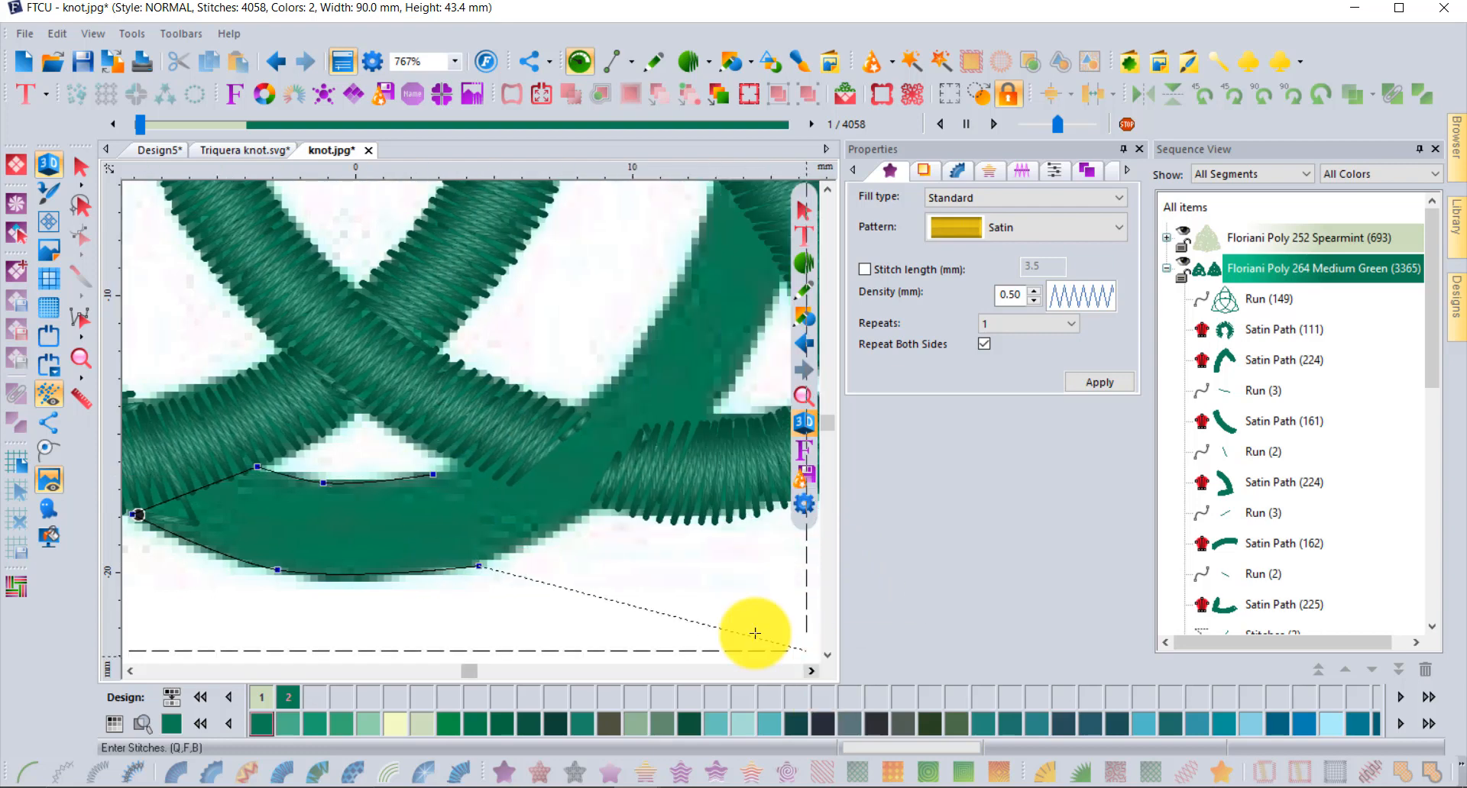
left_click(709, 408)
left_click(637, 355)
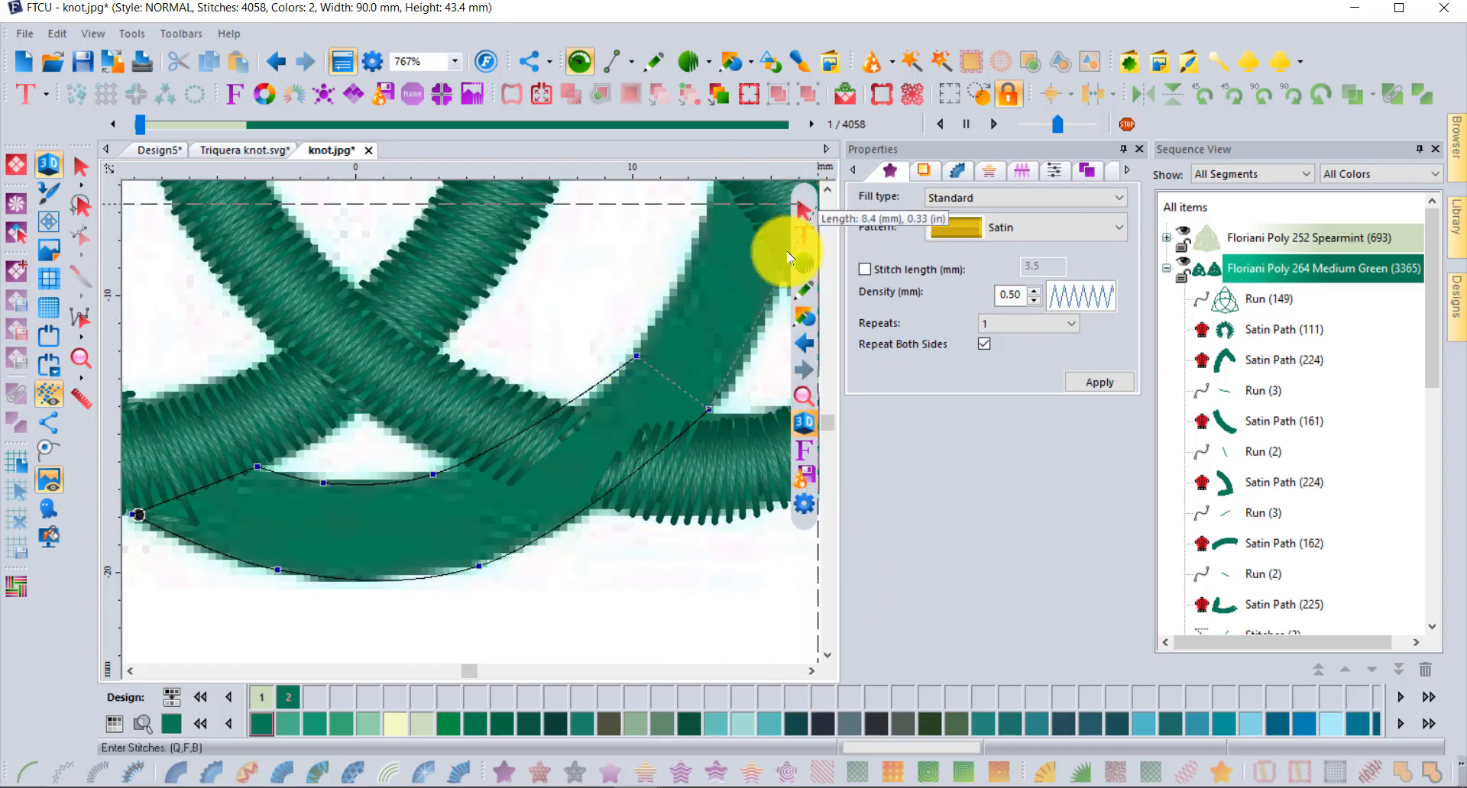
left_click(785, 274)
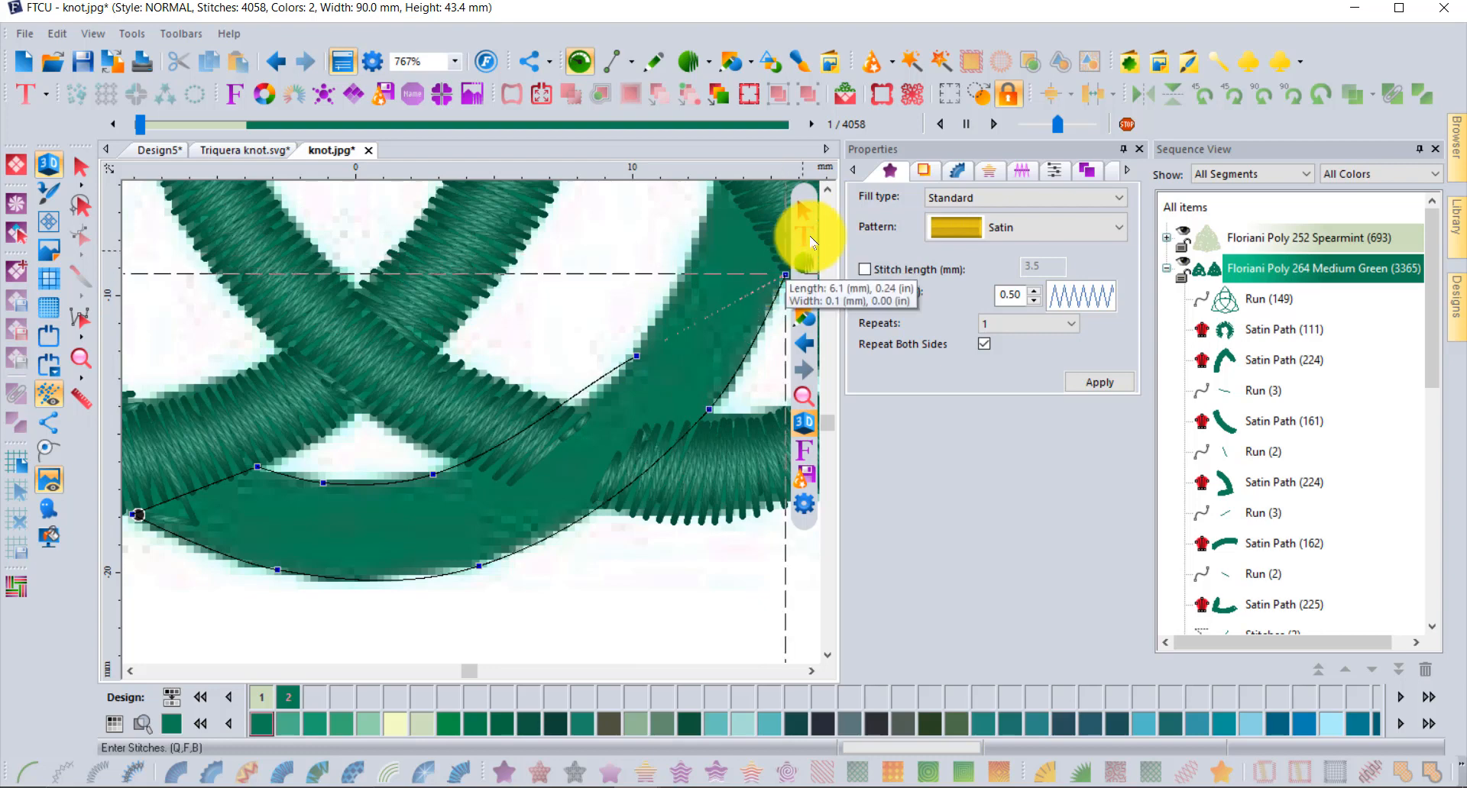
left_click(827, 191)
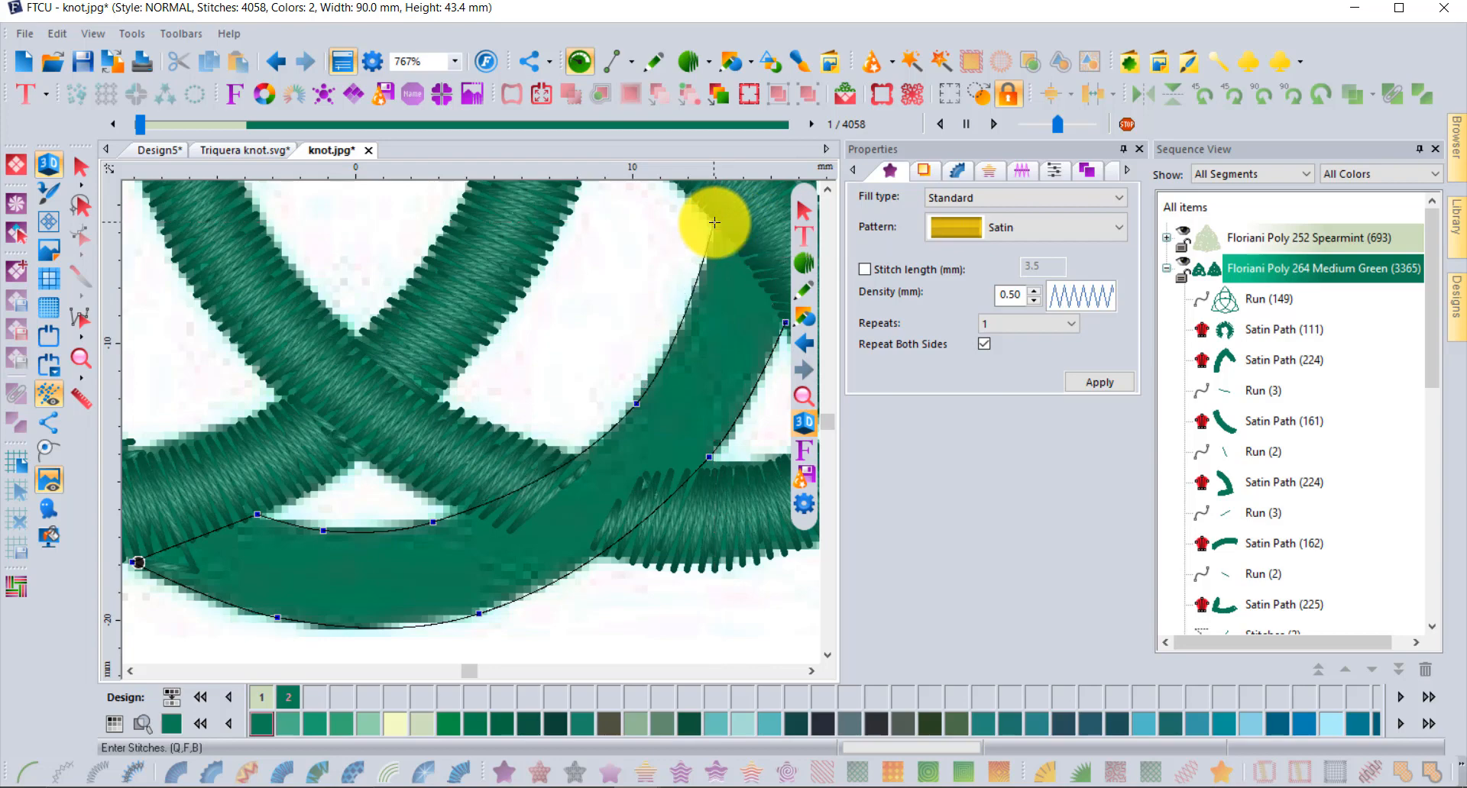
left_click(714, 222)
right_click(714, 223)
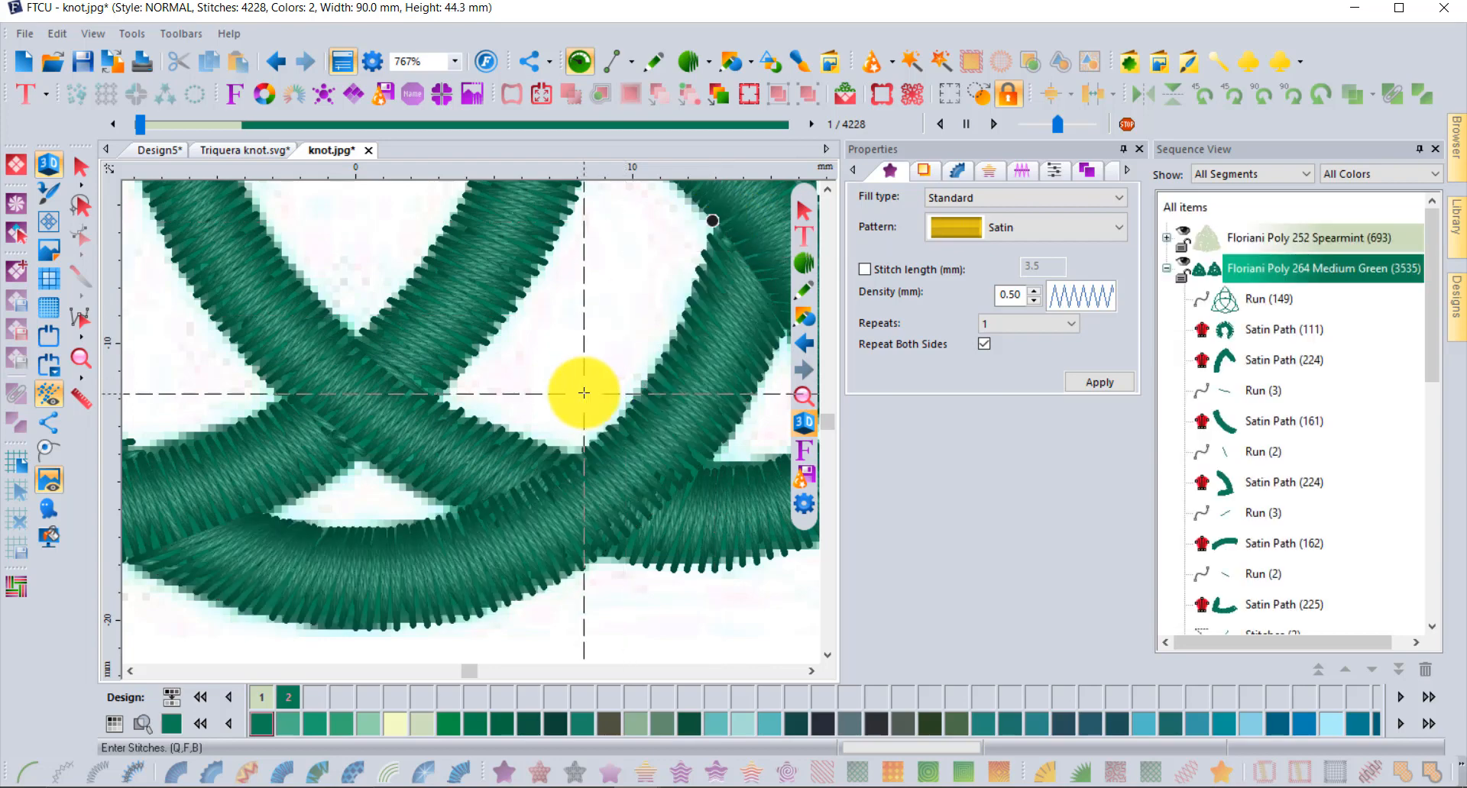
Switch to the Selection tool and examine the fully stitched knot beside the filled knot version
scroll(584, 392, "down", 1)
scroll(584, 393, "down", 1)
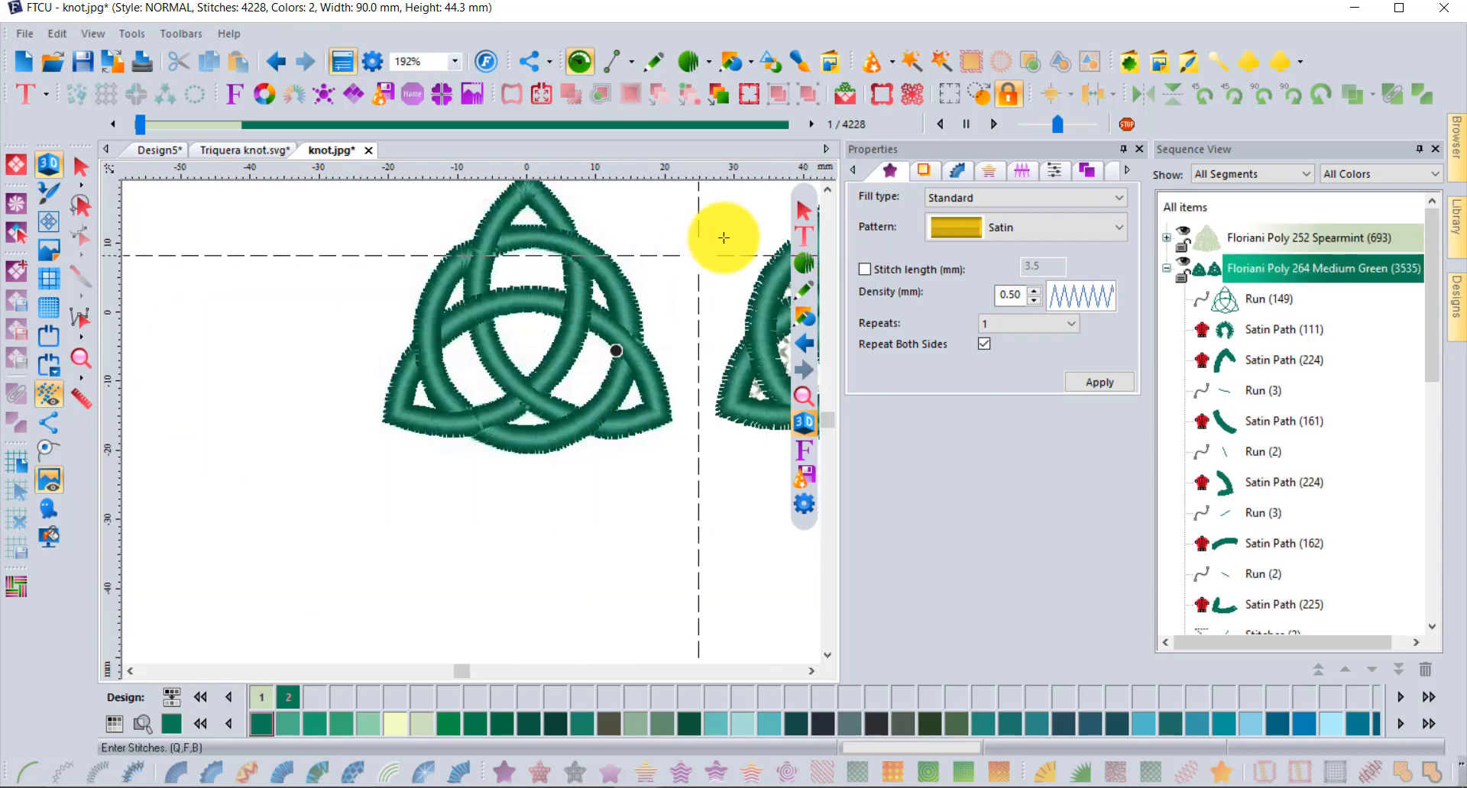
left_click(827, 191)
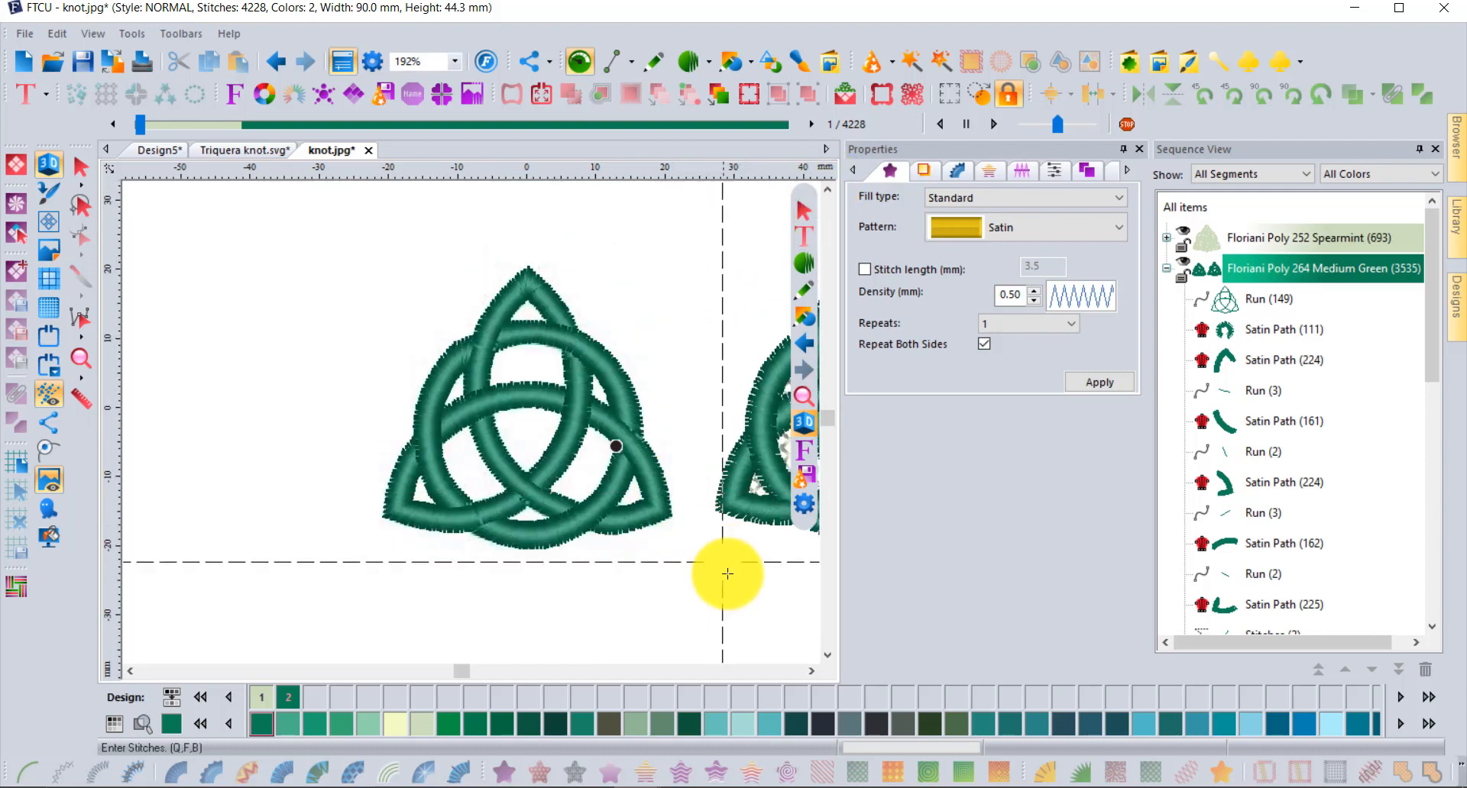
left_click(812, 673)
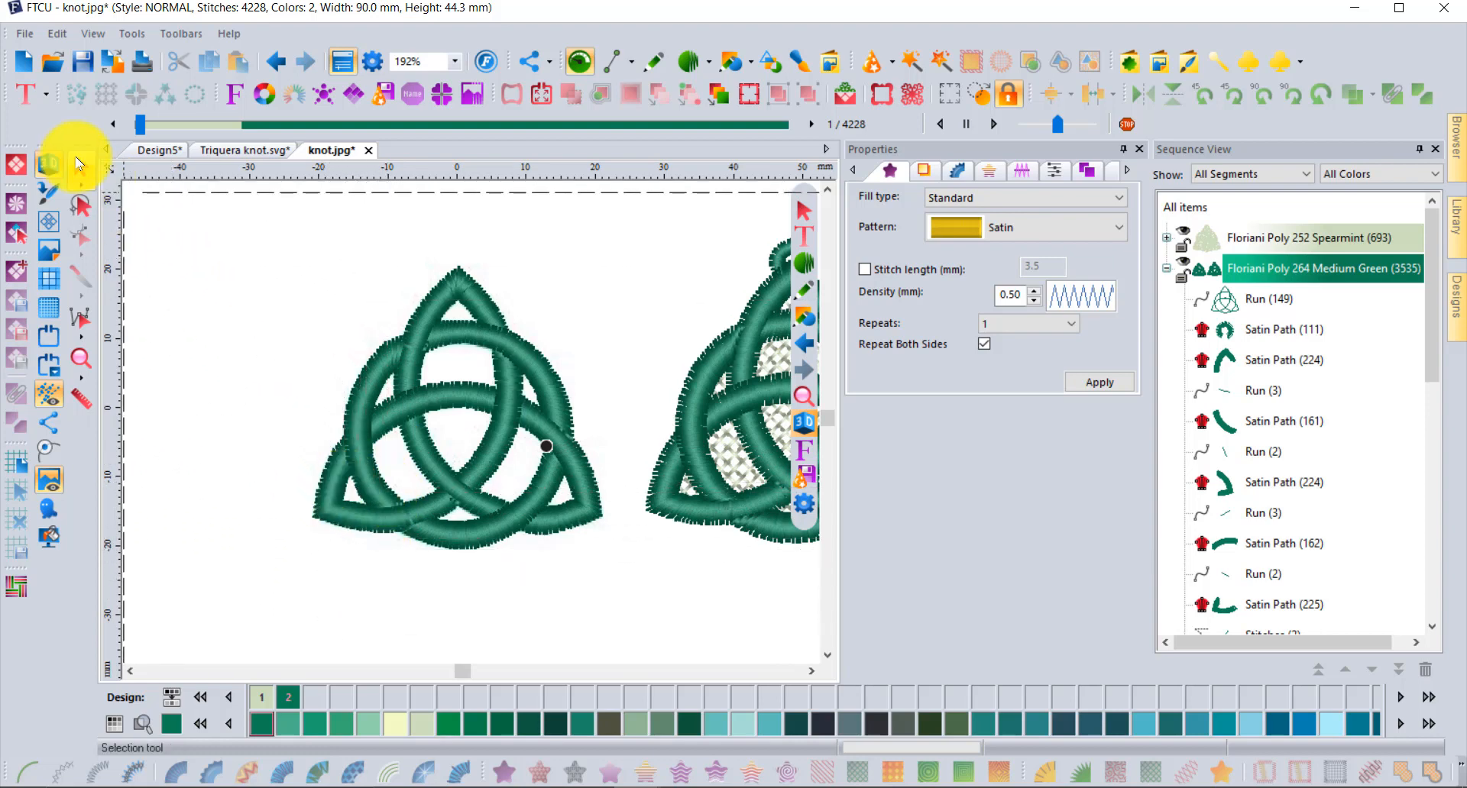
left_click(78, 162)
left_click(623, 344)
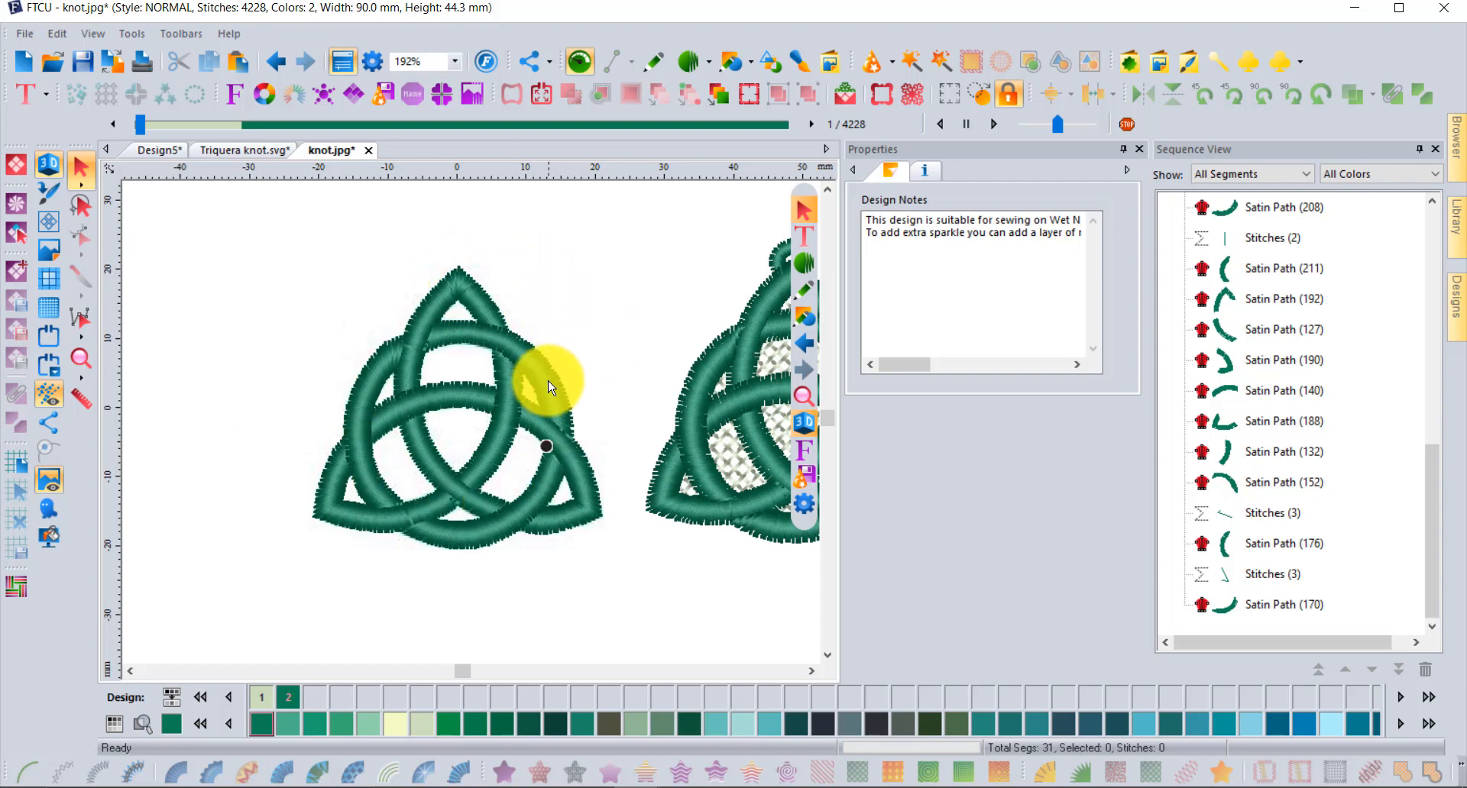
scroll(540, 392, "down", 1)
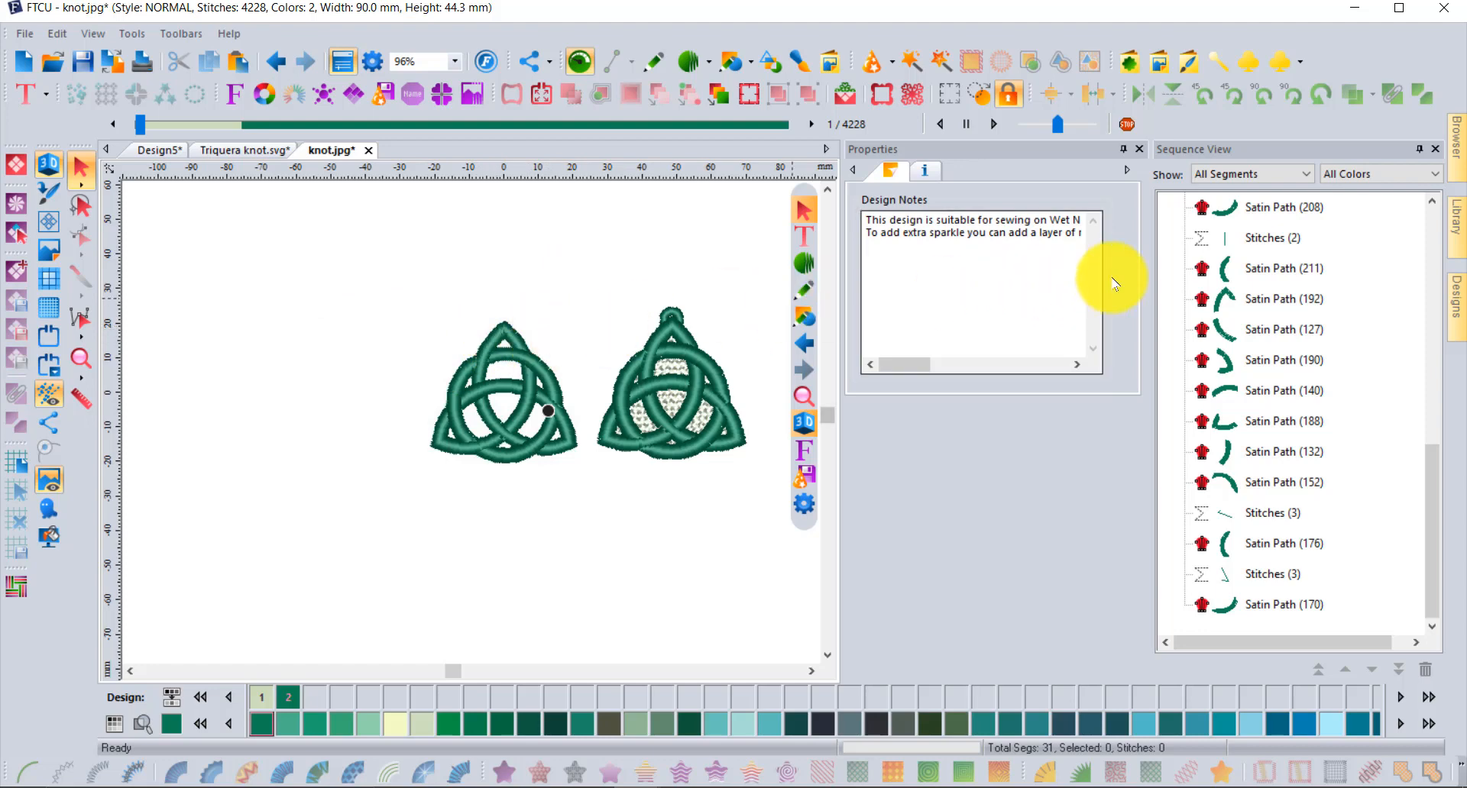
Insert Lace Snowflakes 2020.waf from the December2020 folder of the Free Monthly Designs library into the workspace
mouse_move(1455, 230)
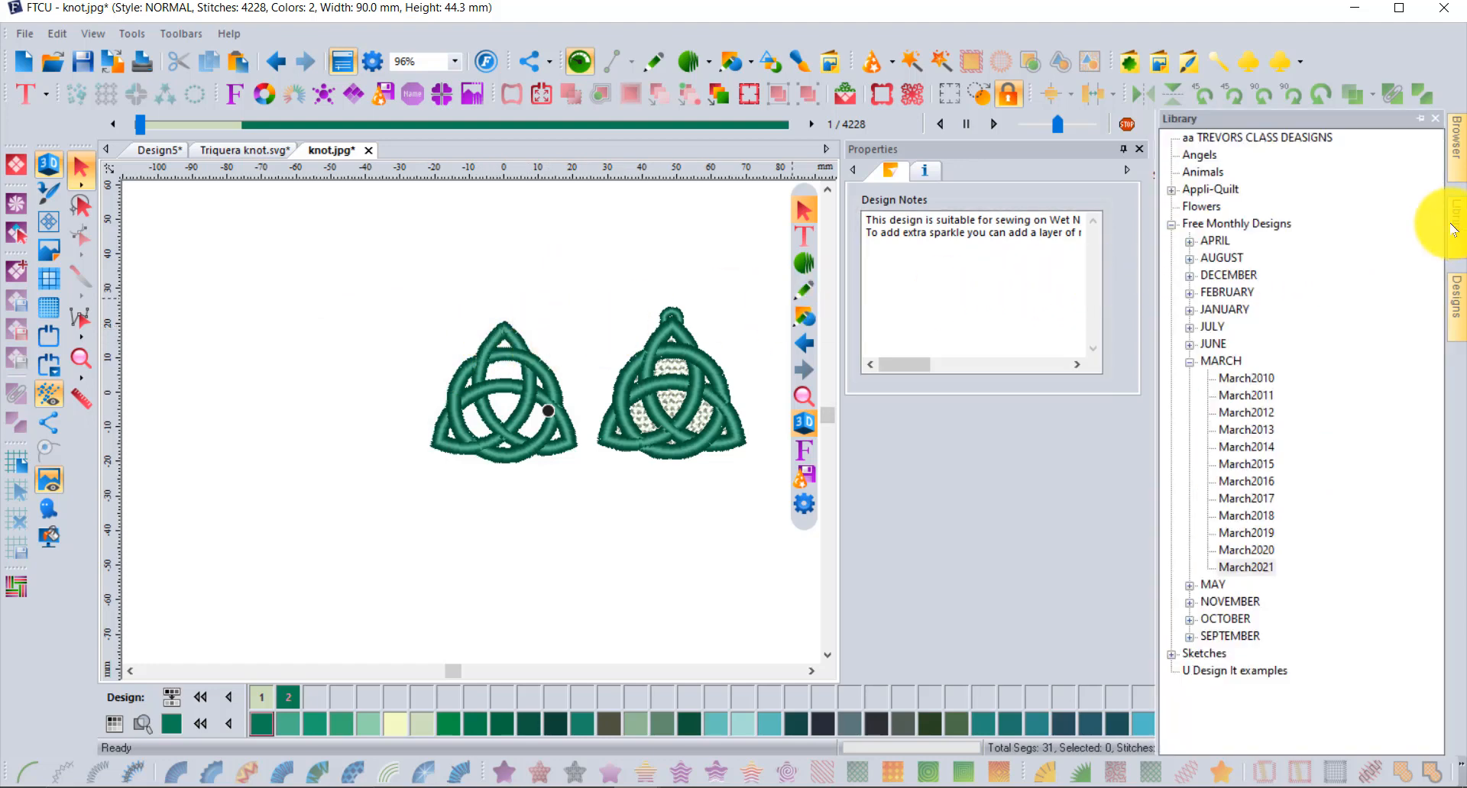
left_click(1189, 362)
left_click(1189, 276)
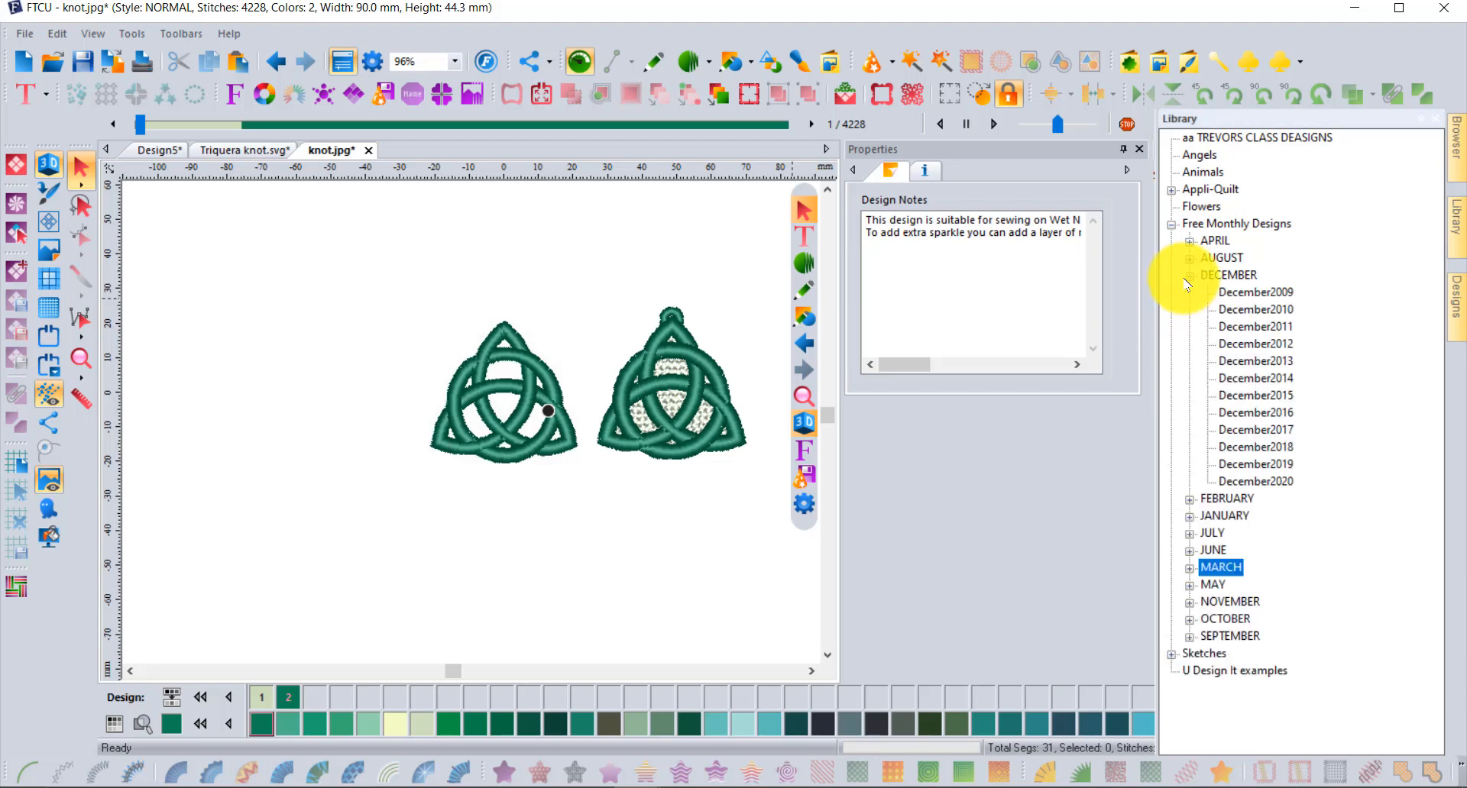
left_click(1281, 482)
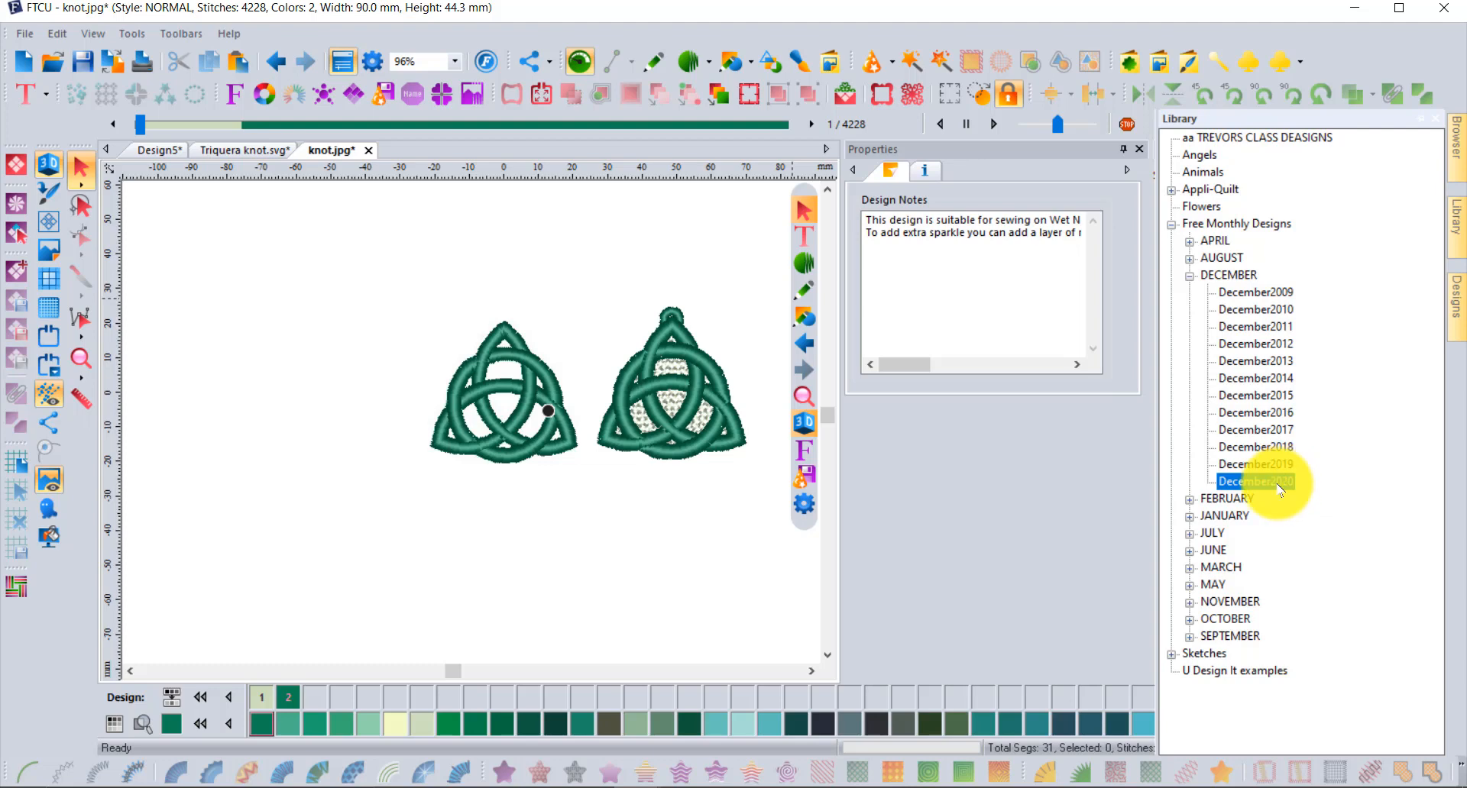
left_click(1455, 298)
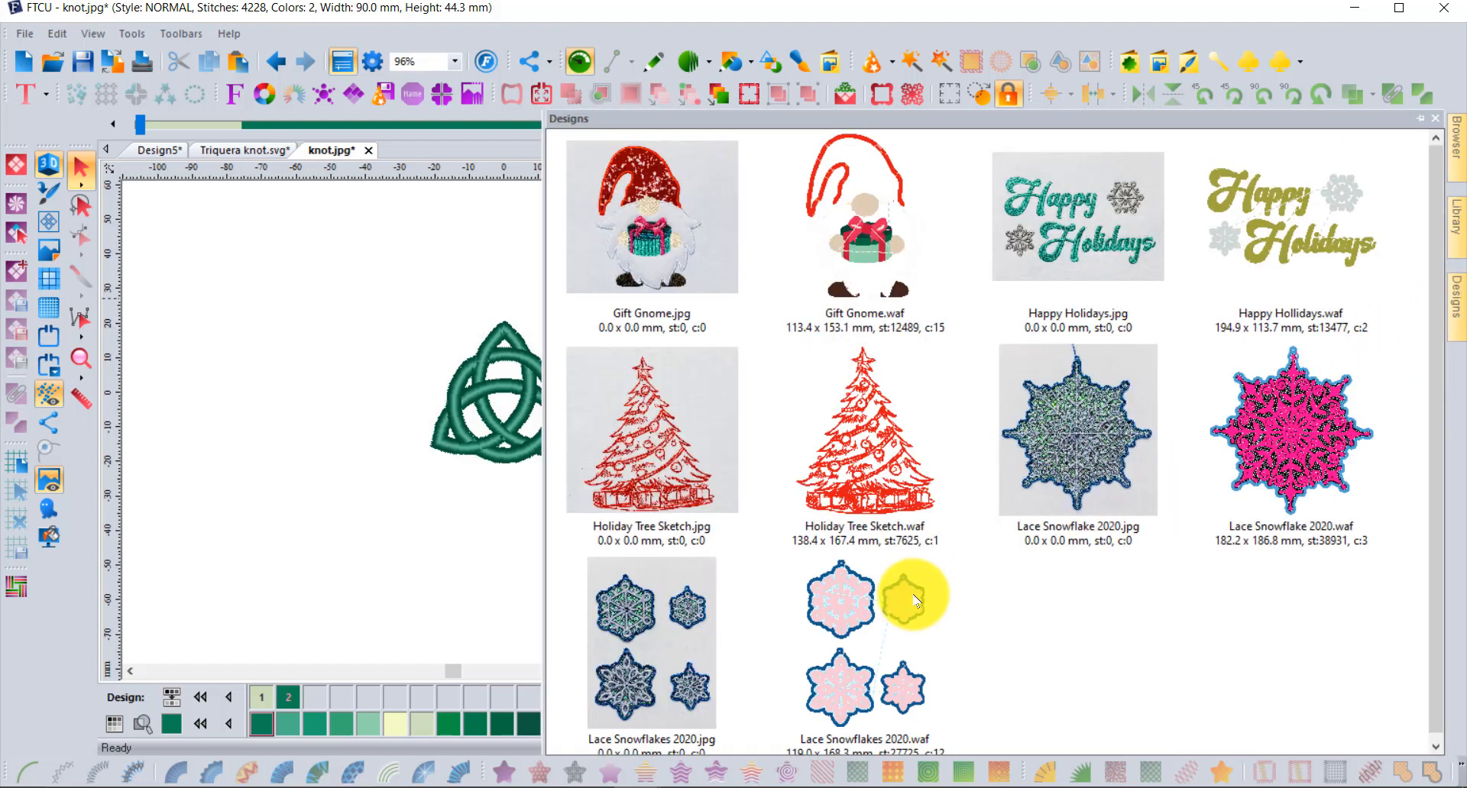
left_click_drag(904, 596, 255, 439)
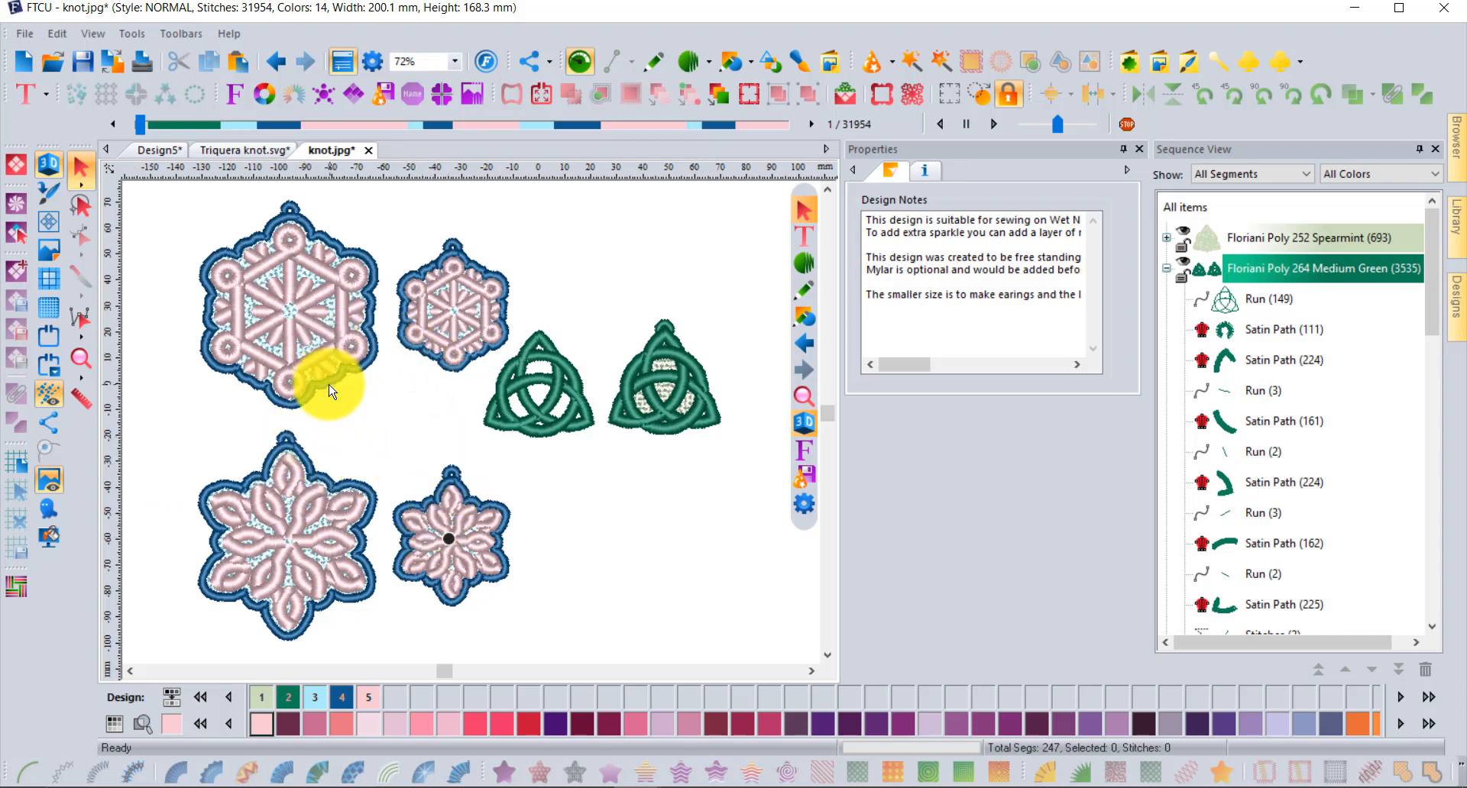
Move the inserted snowflakes farther left of the two knots, deselect them and examine the smaller hexagonal snowflake up close
left_click_drag(330, 391, 211, 390)
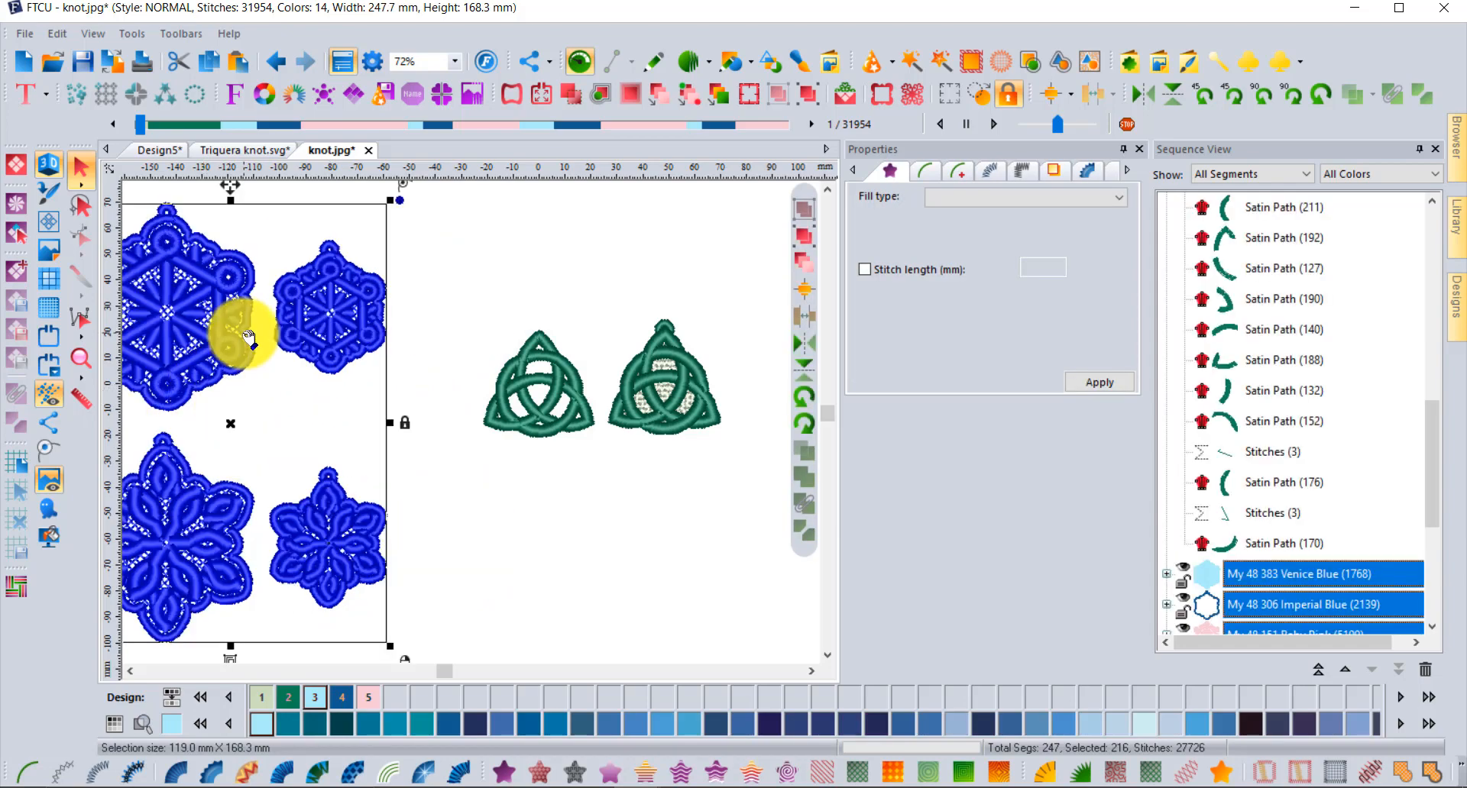
left_click(810, 246)
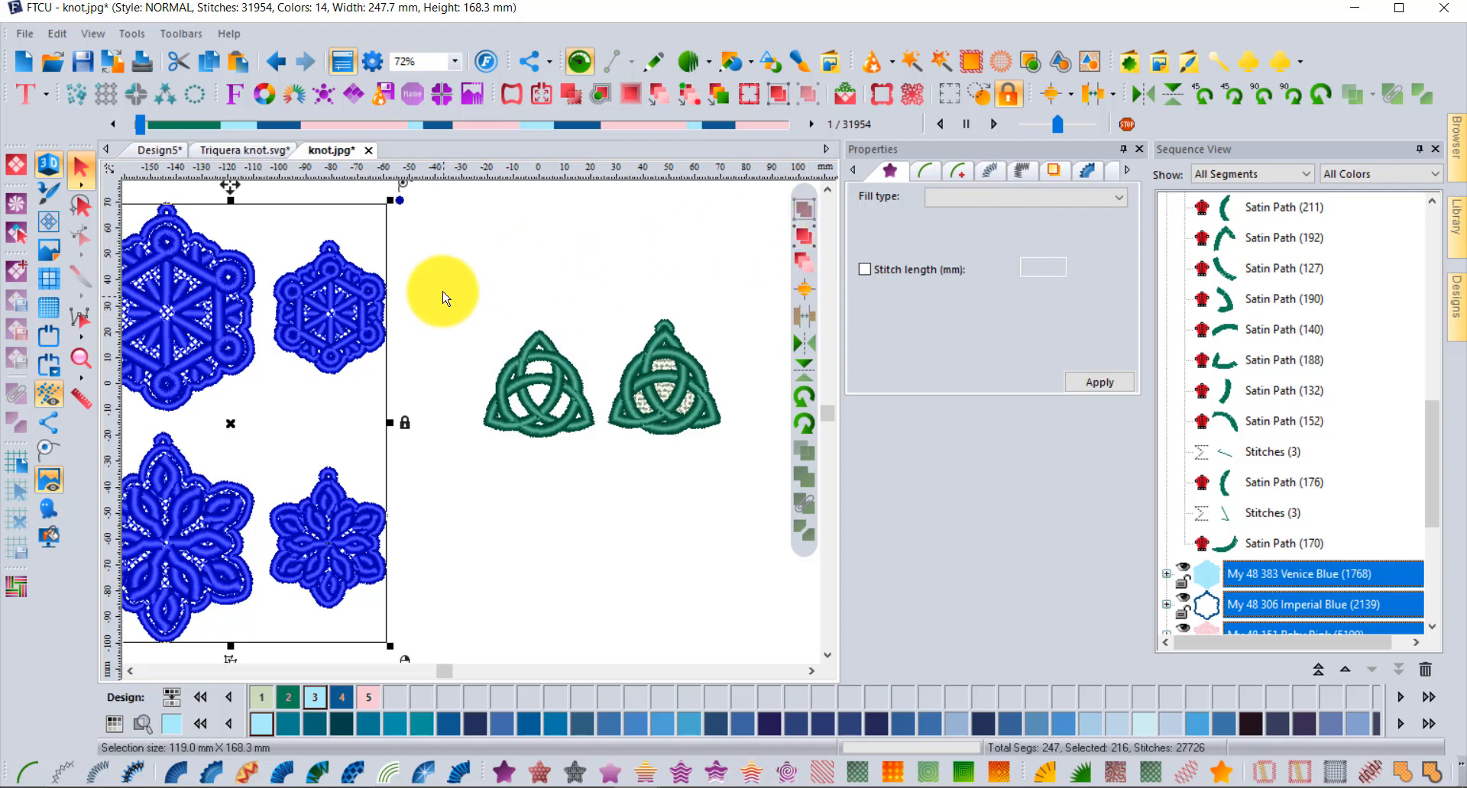
left_click(447, 299)
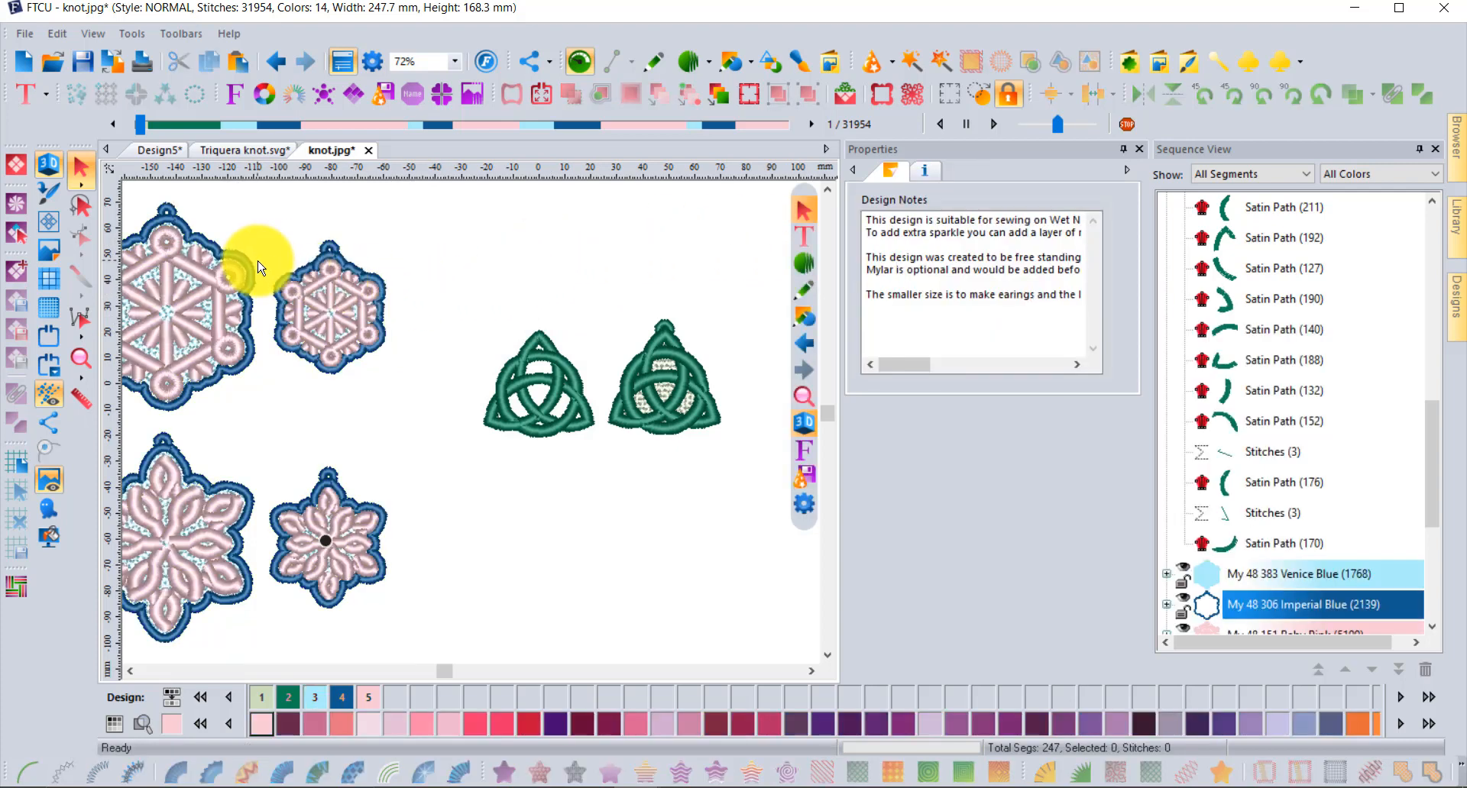
scroll(315, 256, "up", 4)
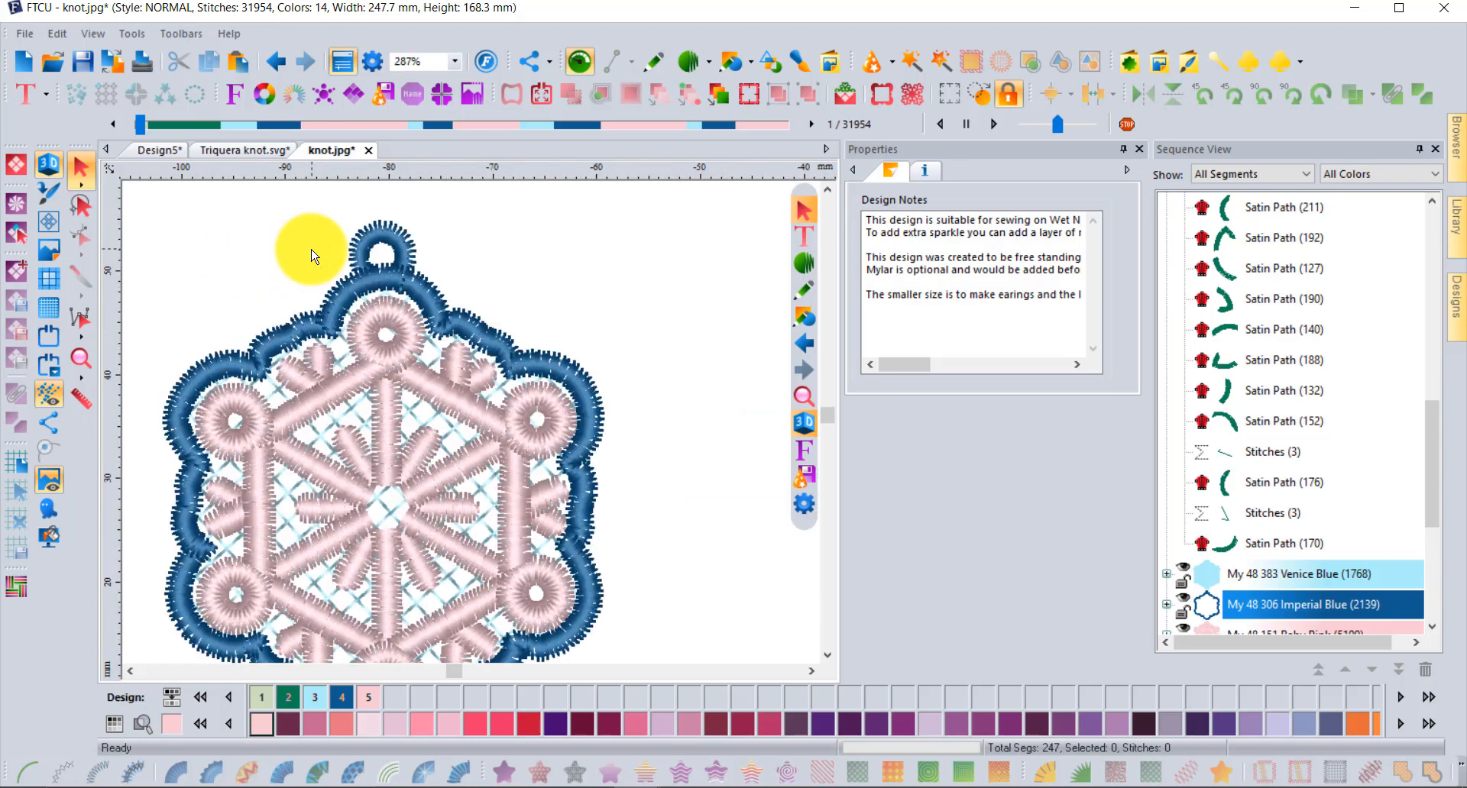
Copy the satin hanging loop of the smaller hexagonal snowflake and move the copy above the left knot's apex
scroll(395, 230, "up", 2)
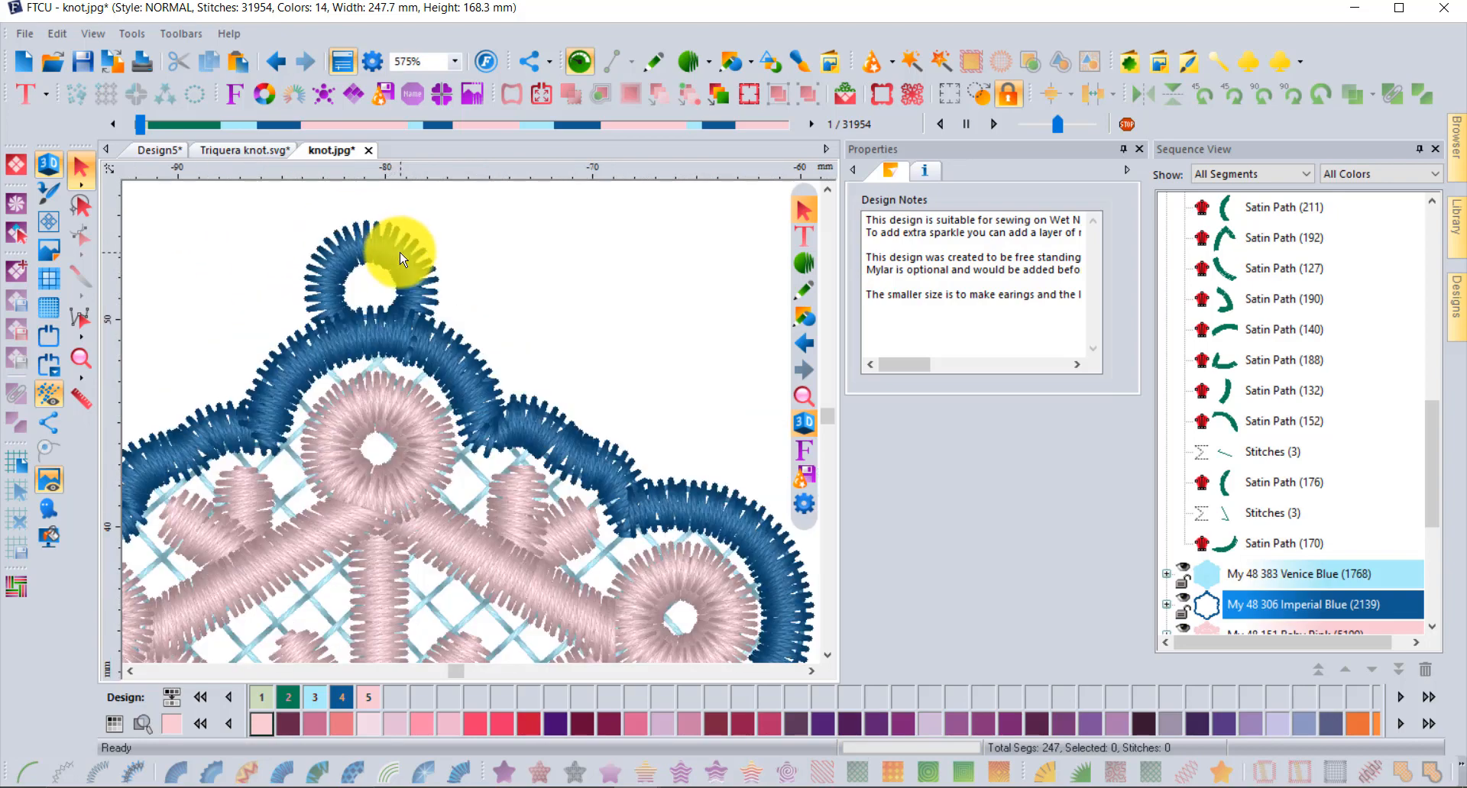
left_click(405, 243)
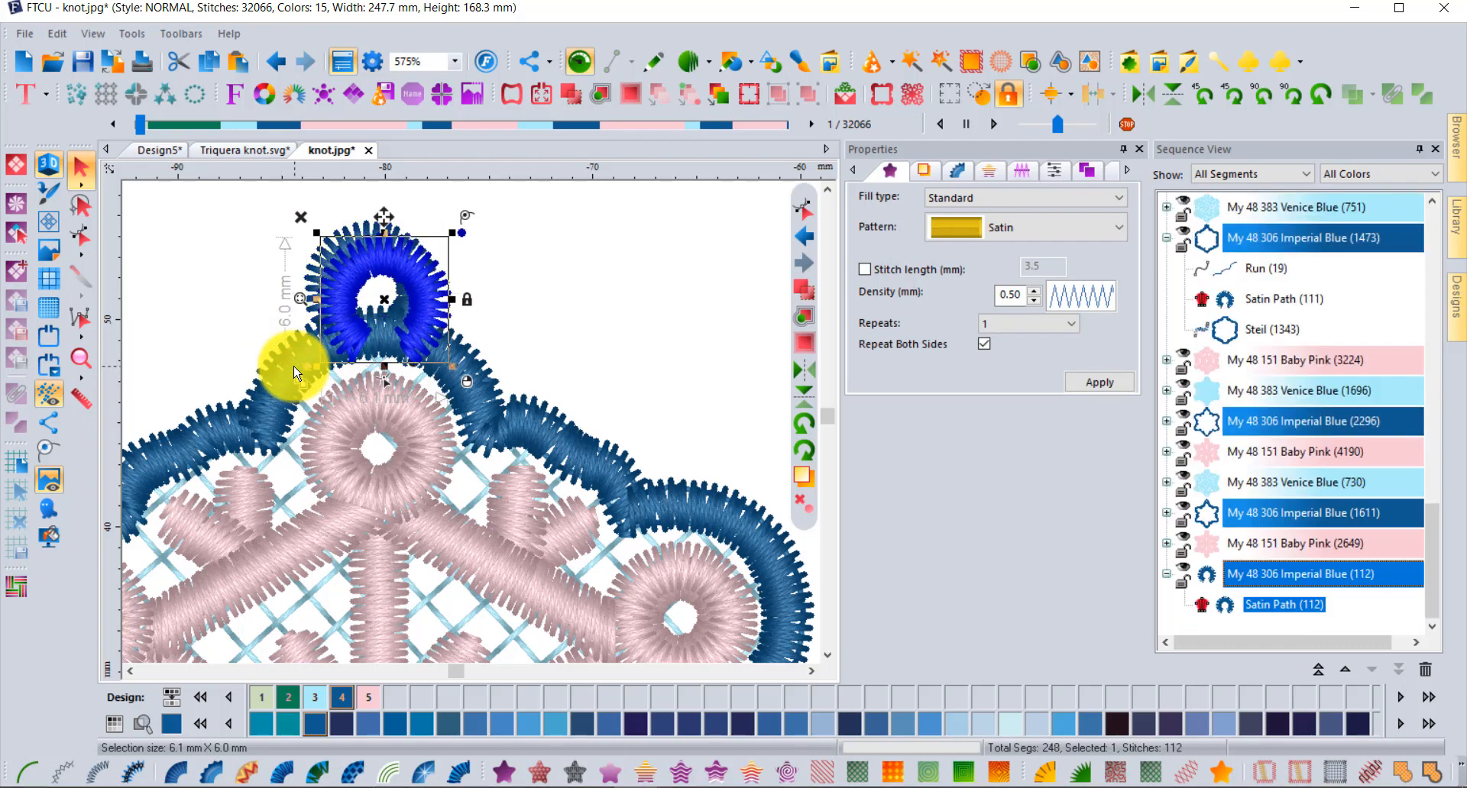
scroll(298, 367, "down", 2)
left_click_drag(299, 373, 327, 352)
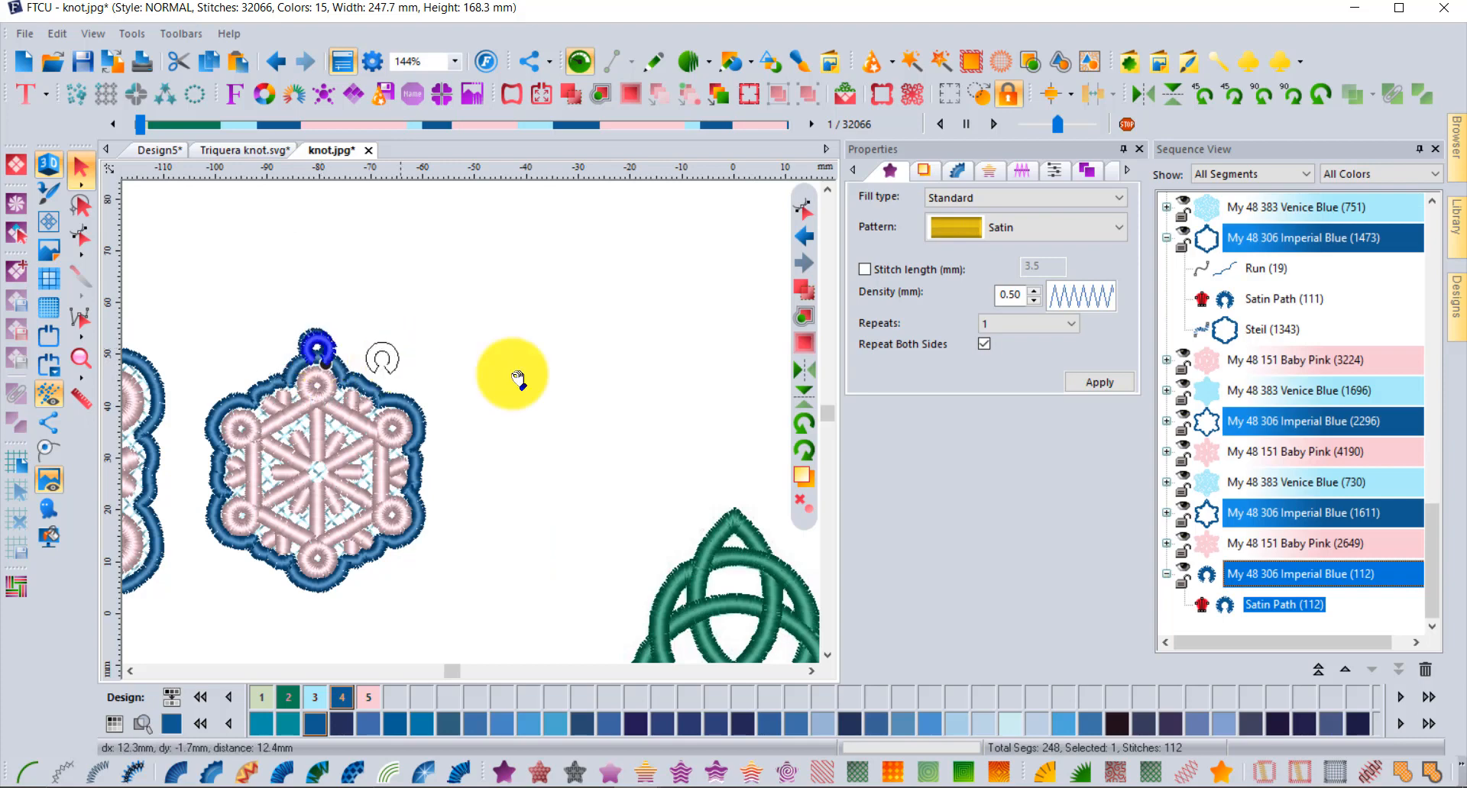
key("ctrl+z")
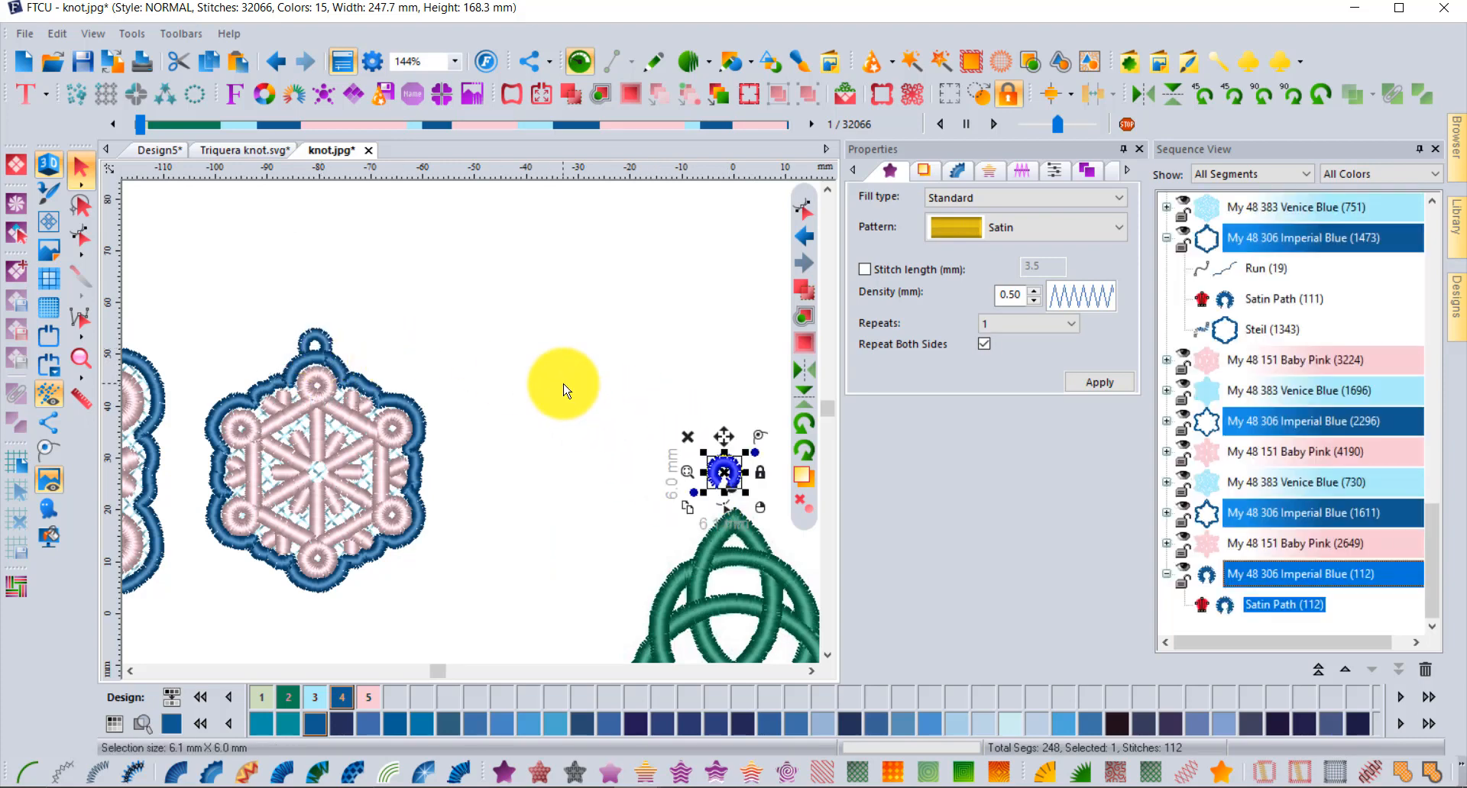
Delete all four inserted lace snowflakes, keeping the copied hanging loop and both knots
scroll(564, 384, "down", 3)
left_click_drag(372, 333, 563, 550)
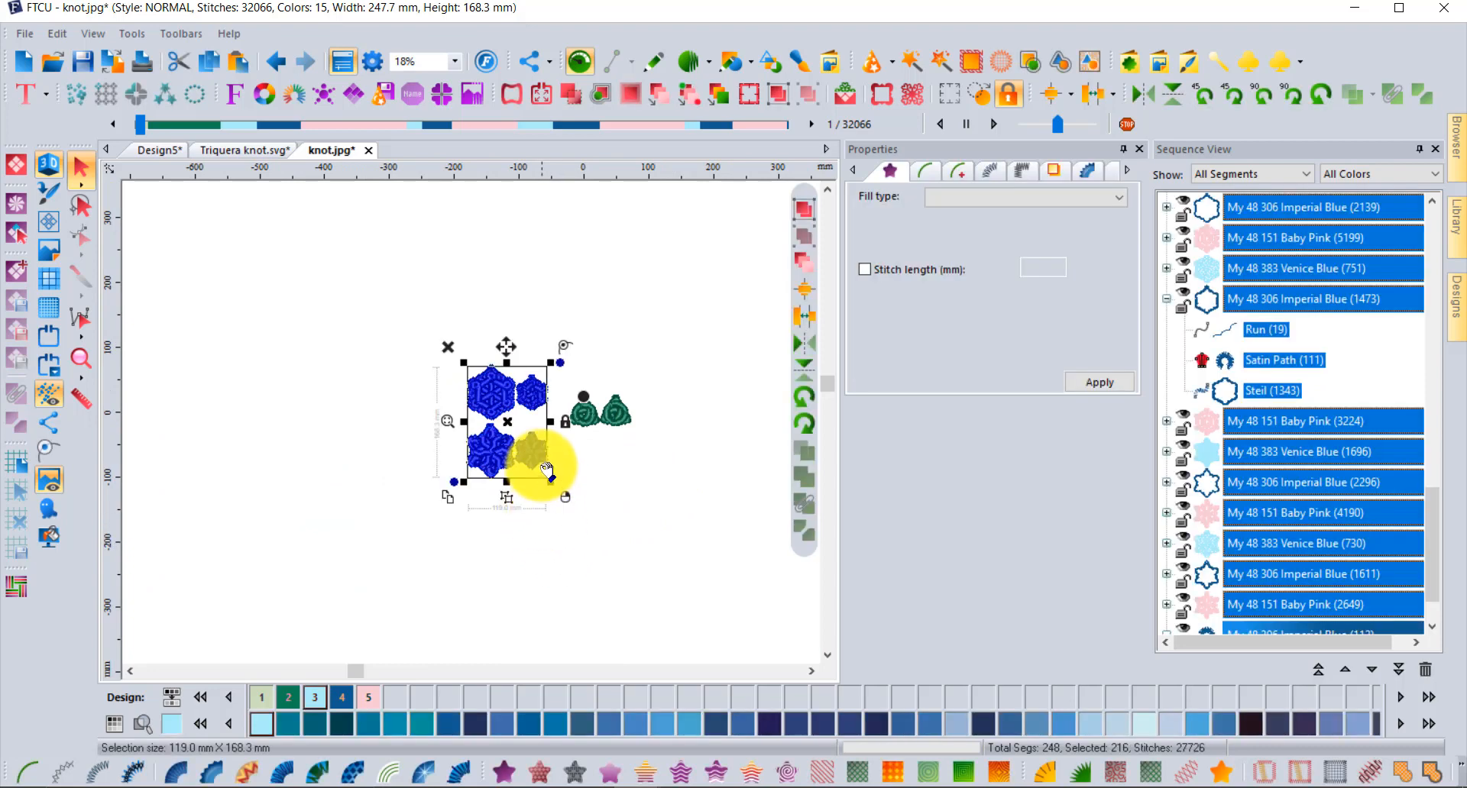
key("Delete")
left_click(590, 501)
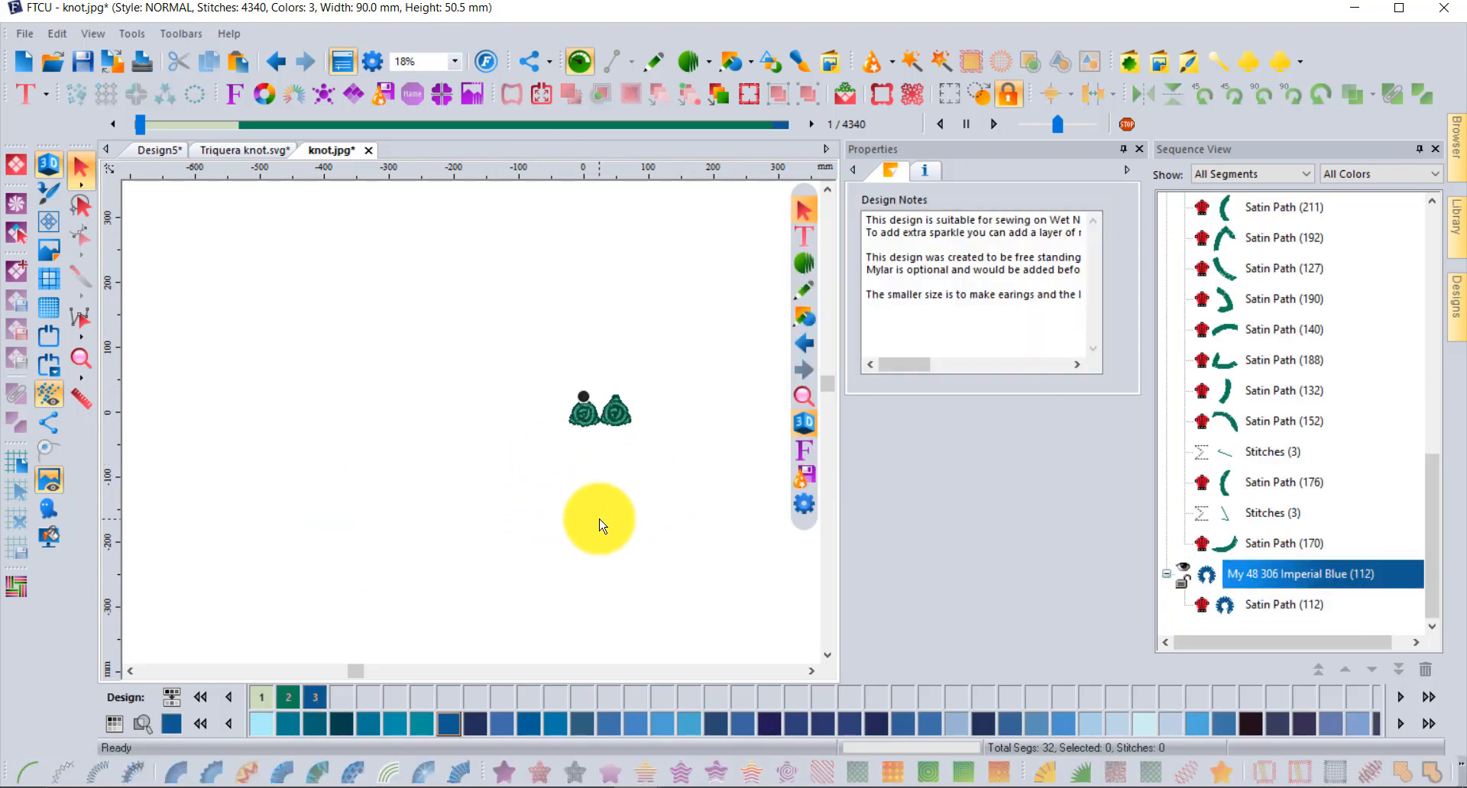
Lower the blue hanging loop onto the left knot, rotate it and seat its opening against the left side of the apex
scroll(593, 397, "up", 1)
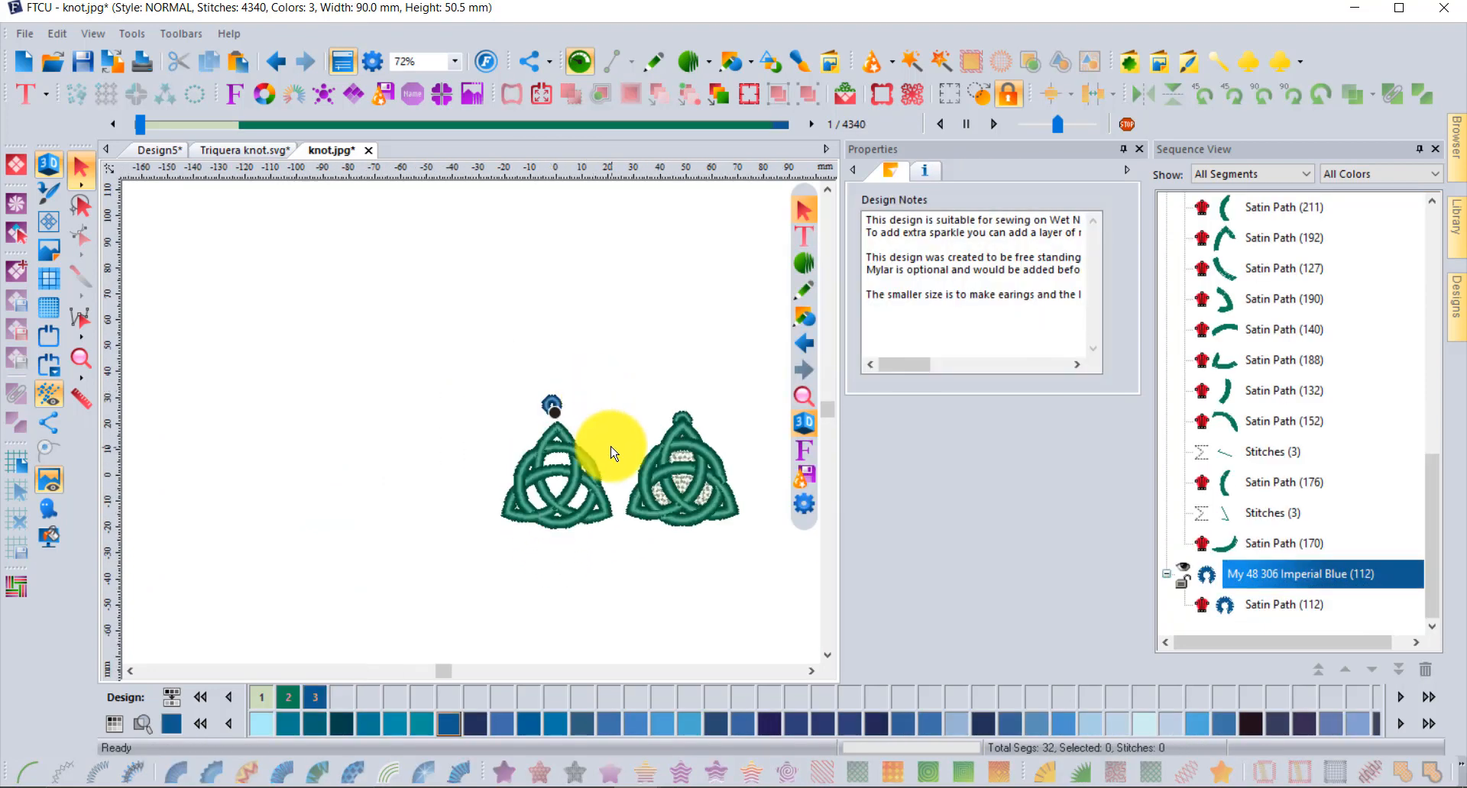
scroll(597, 396, "up", 3)
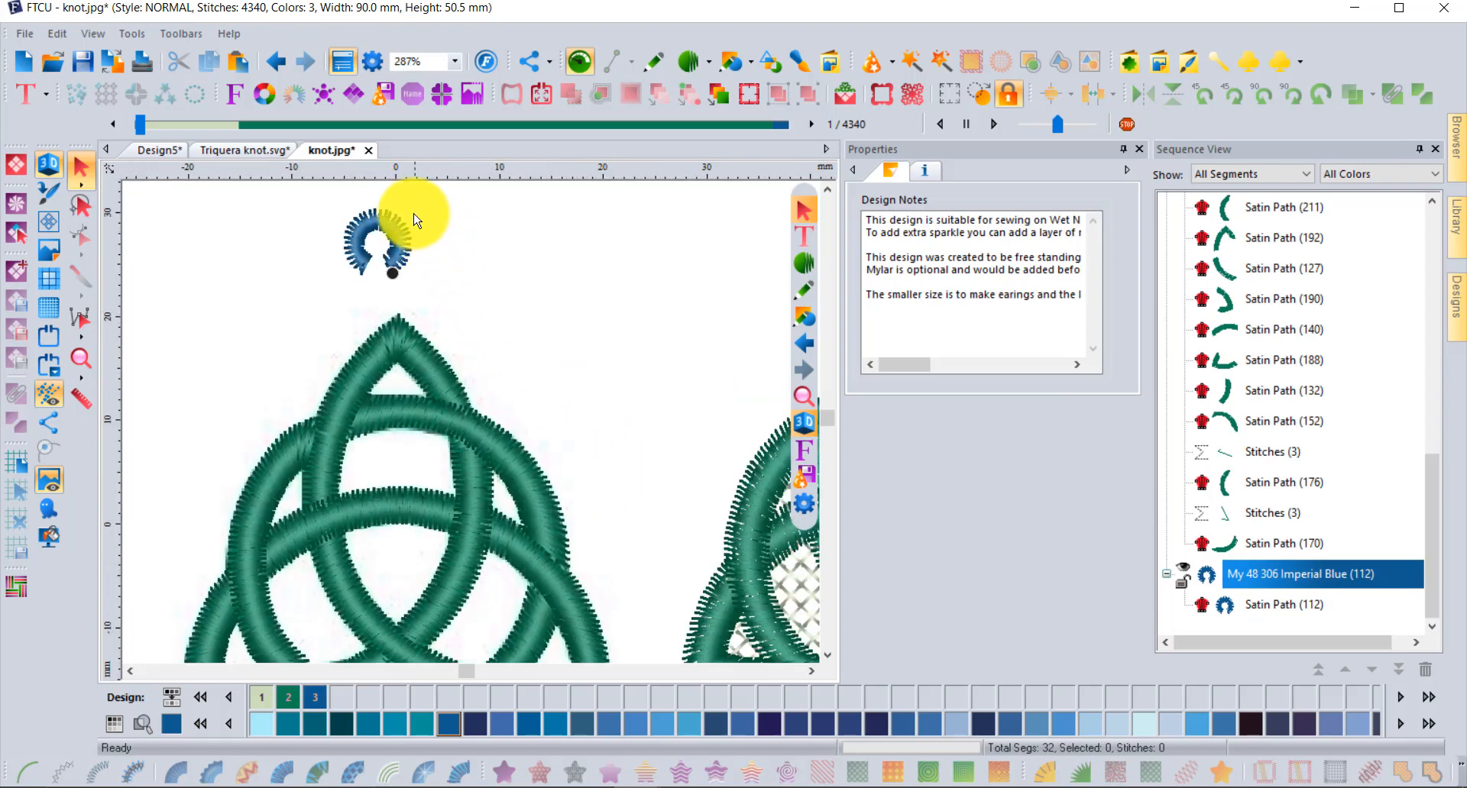
left_click(392, 229)
left_click_drag(393, 229, 412, 284)
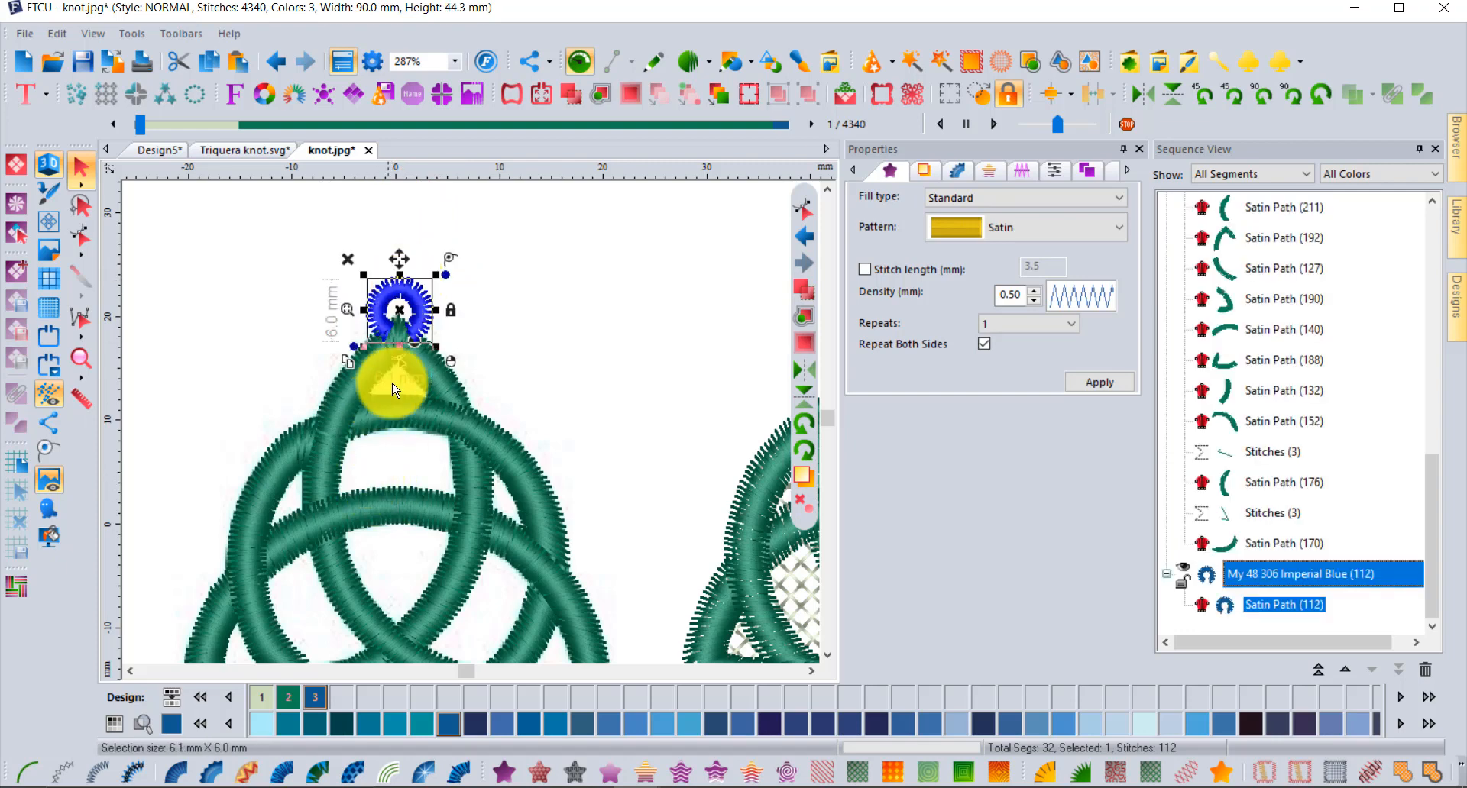
mouse_move(423, 296)
left_mouse_down()
mouse_move(334, 282)
mouse_move(332, 232)
mouse_move(372, 306)
left_mouse_up()
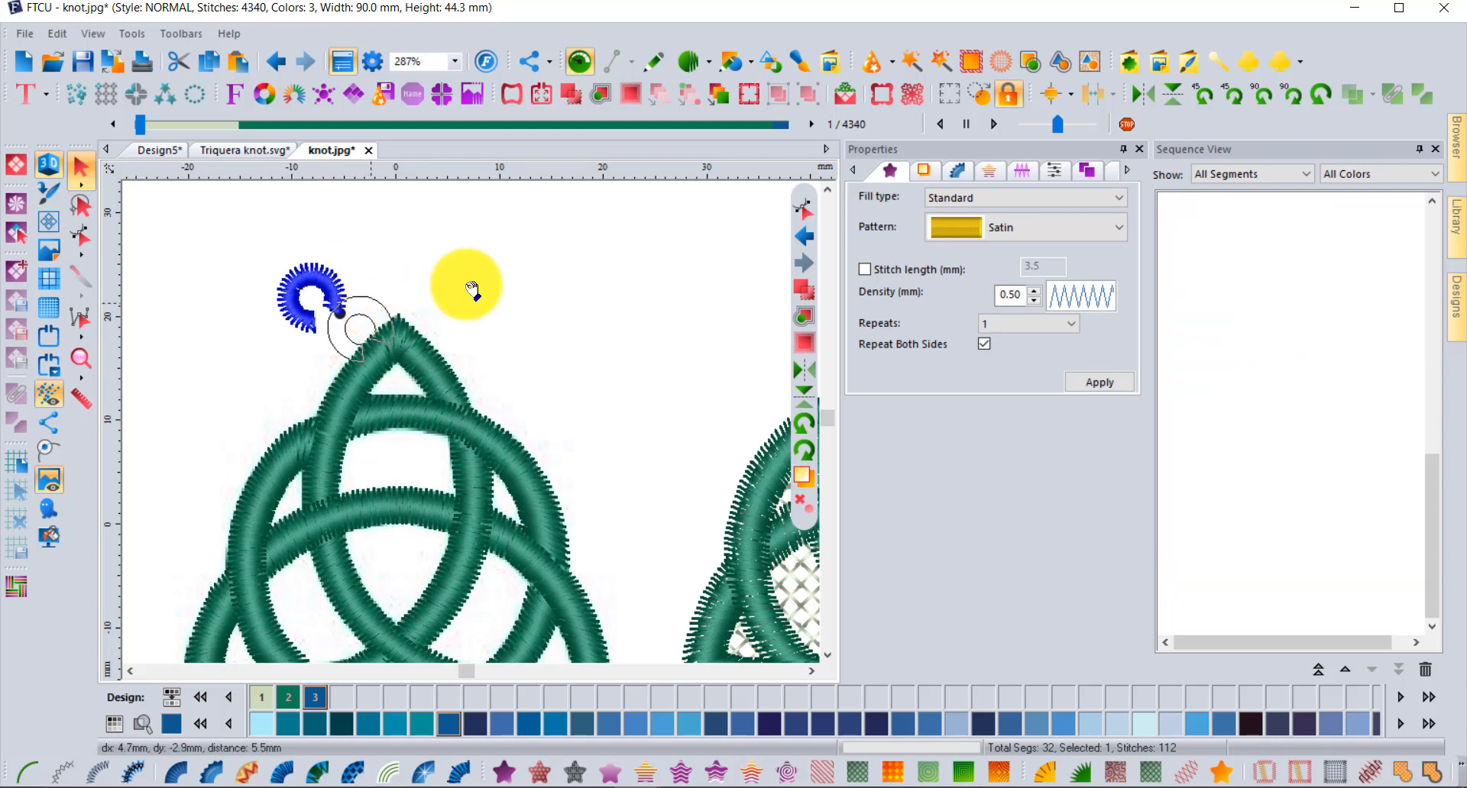
left_click(520, 288)
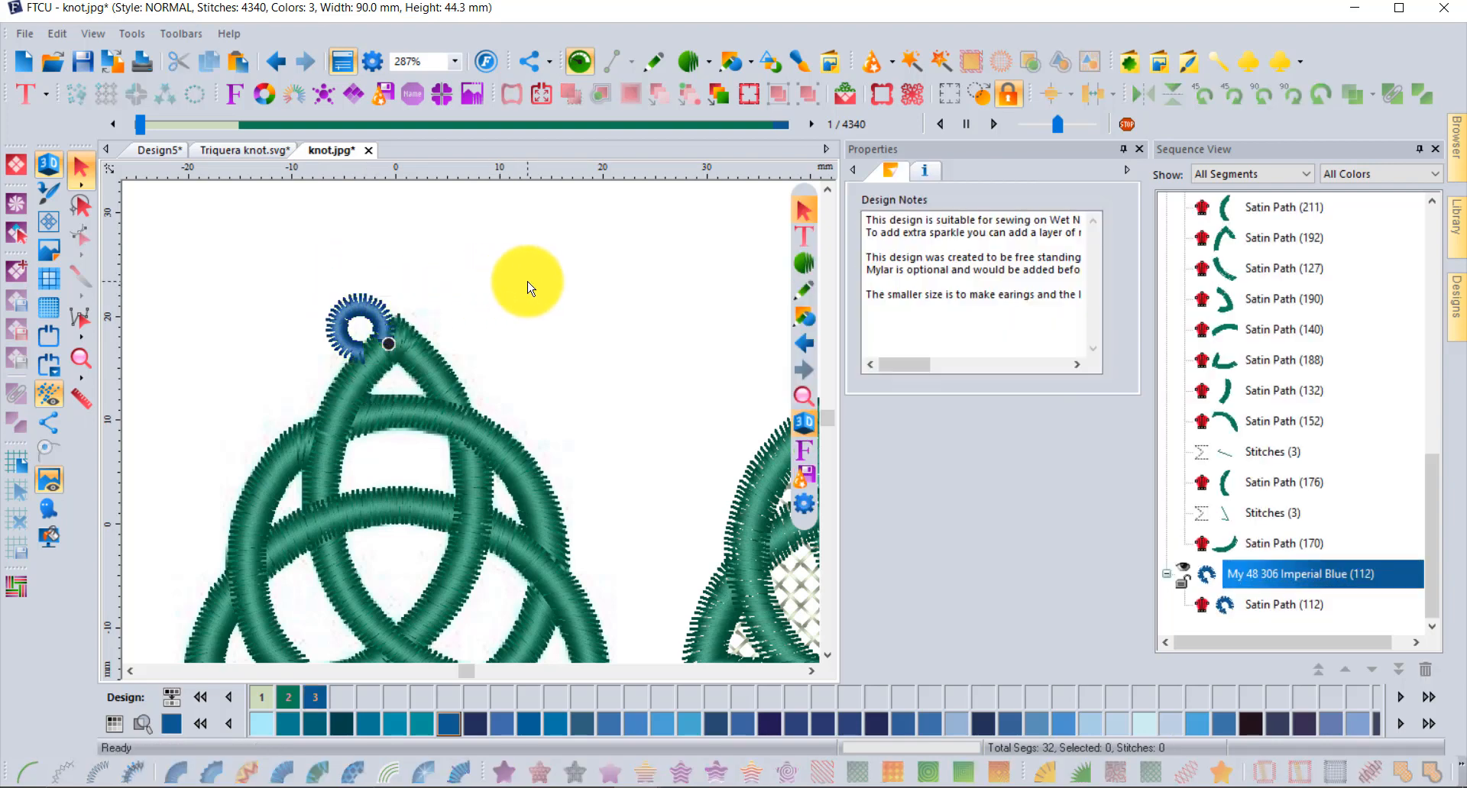
Move the blue loop's Satin Path up the sewing sequence, ahead of the Medium Green group, and deselect it
scroll(527, 288, "down", 3)
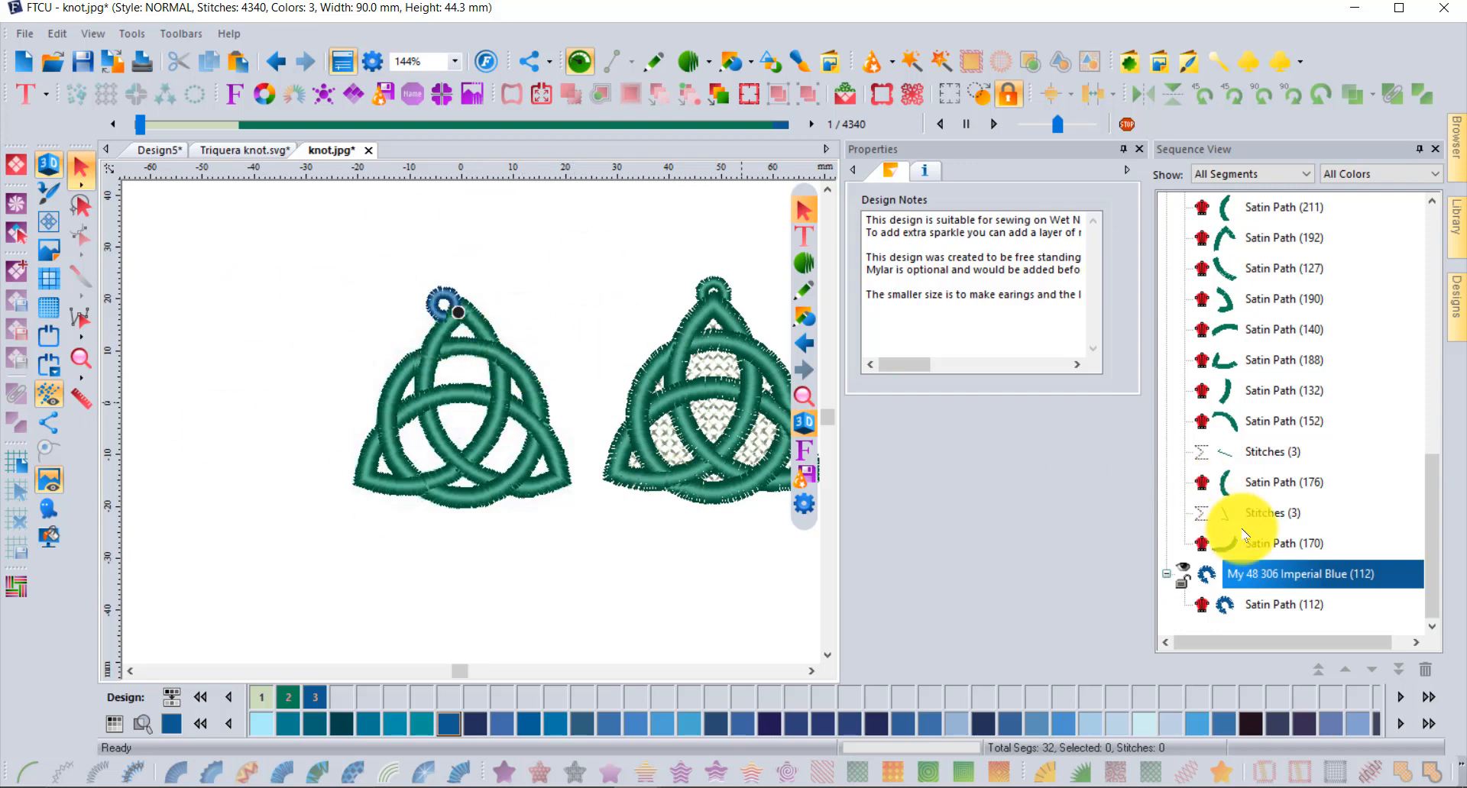
left_click(1259, 605)
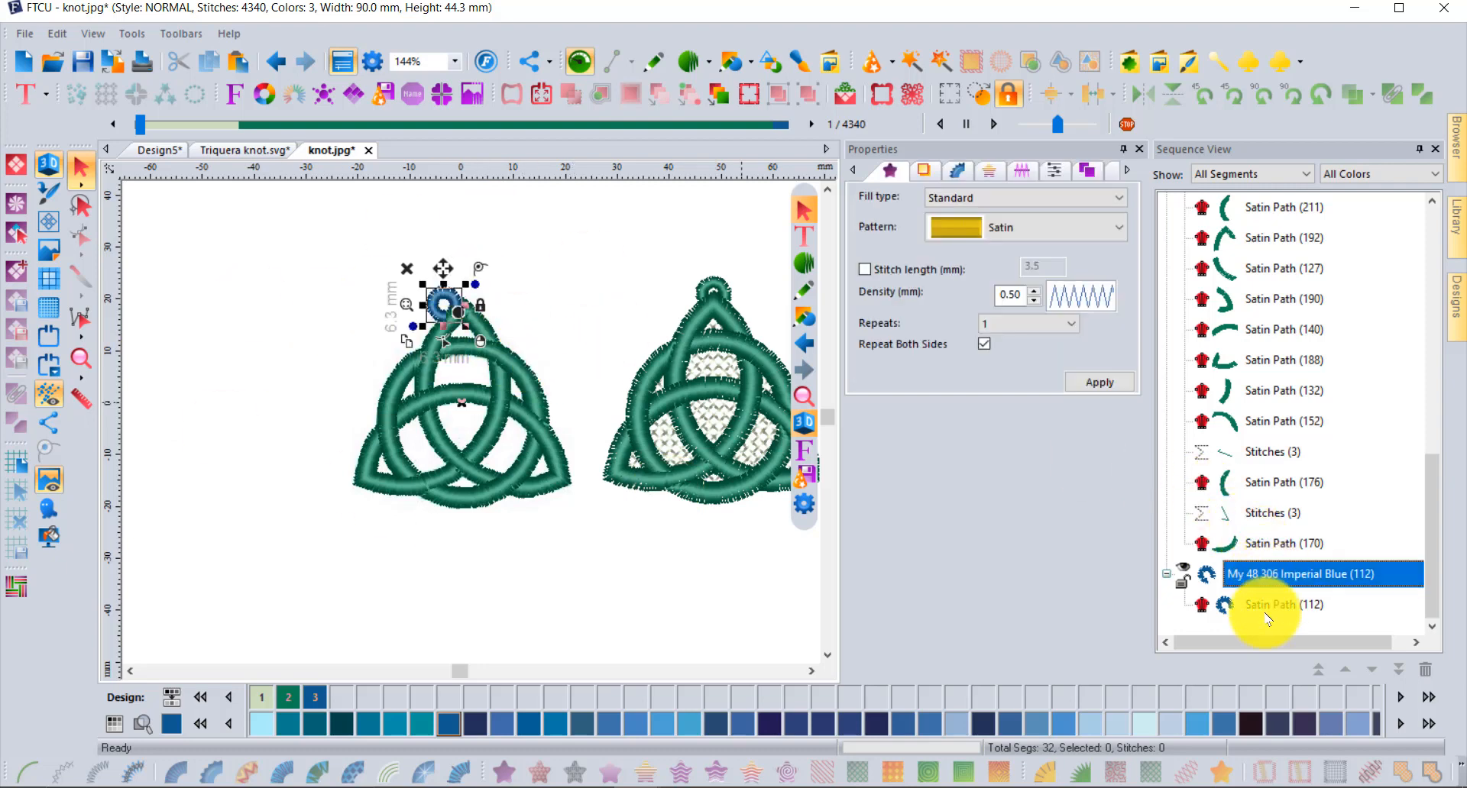
left_click(1342, 669)
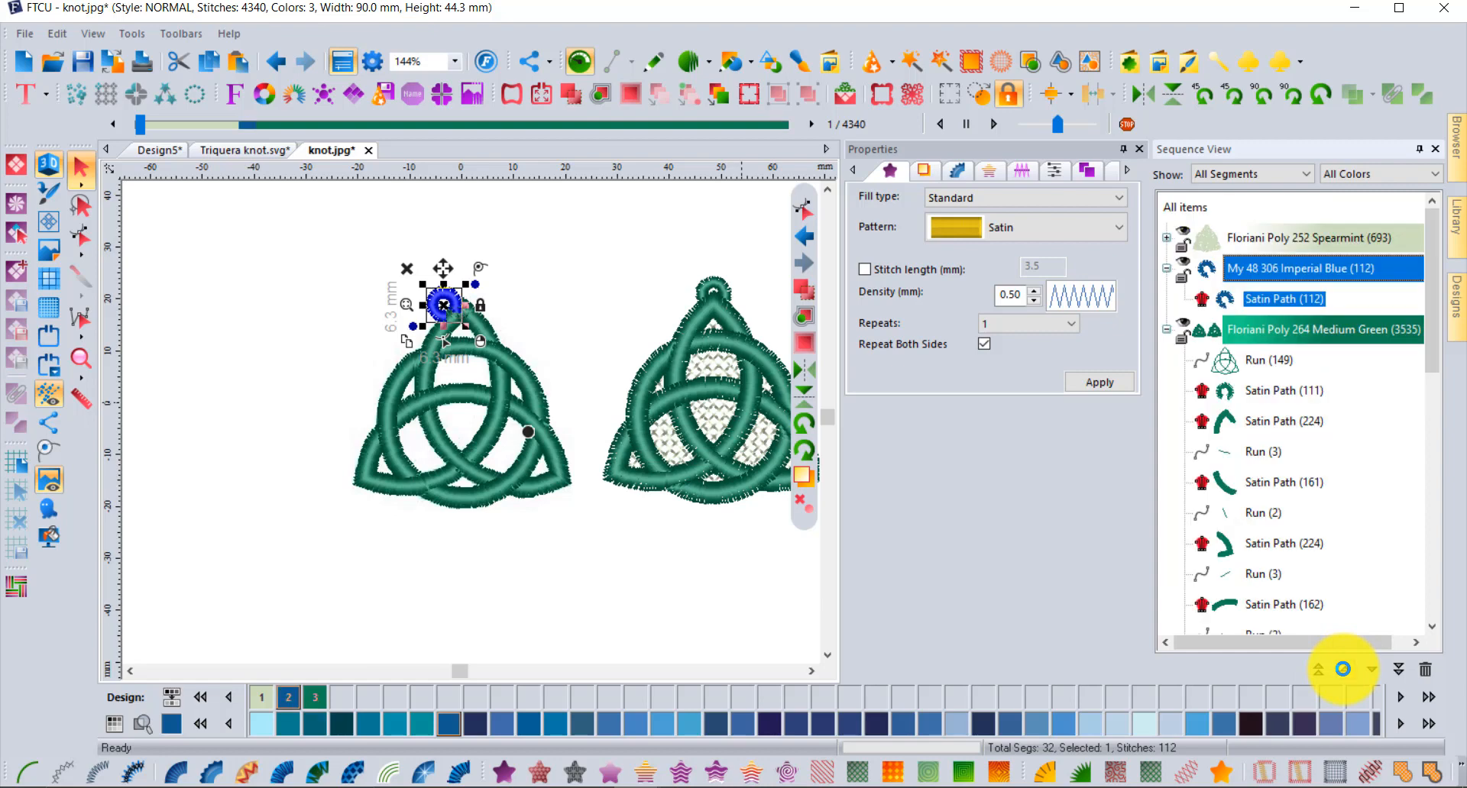
left_click(315, 351)
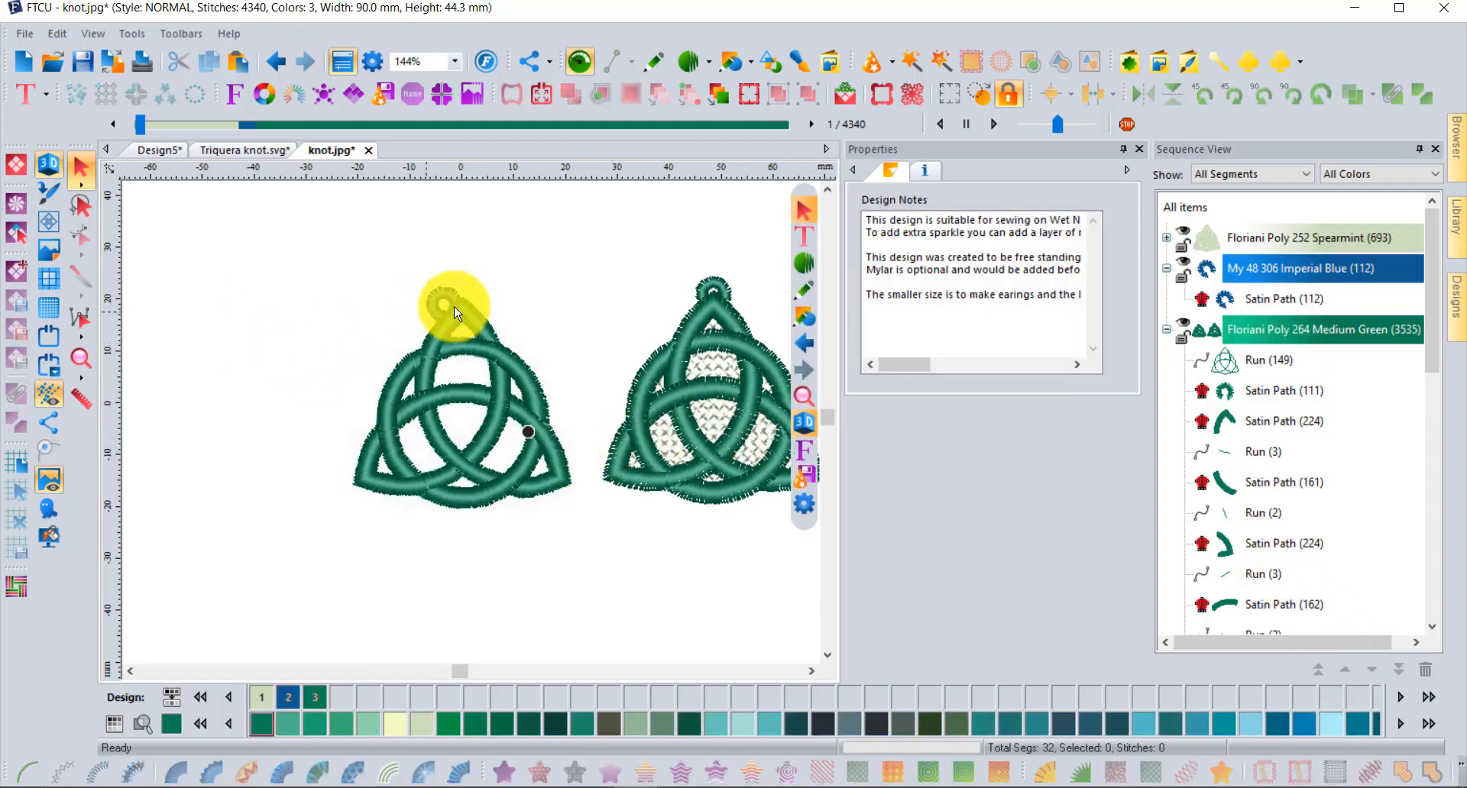
Recolor the blue hanging loop to Floriani Poly 264 Medium Green so it joins the knots' green group, and collapse that group
scroll(458, 304, "up", 1)
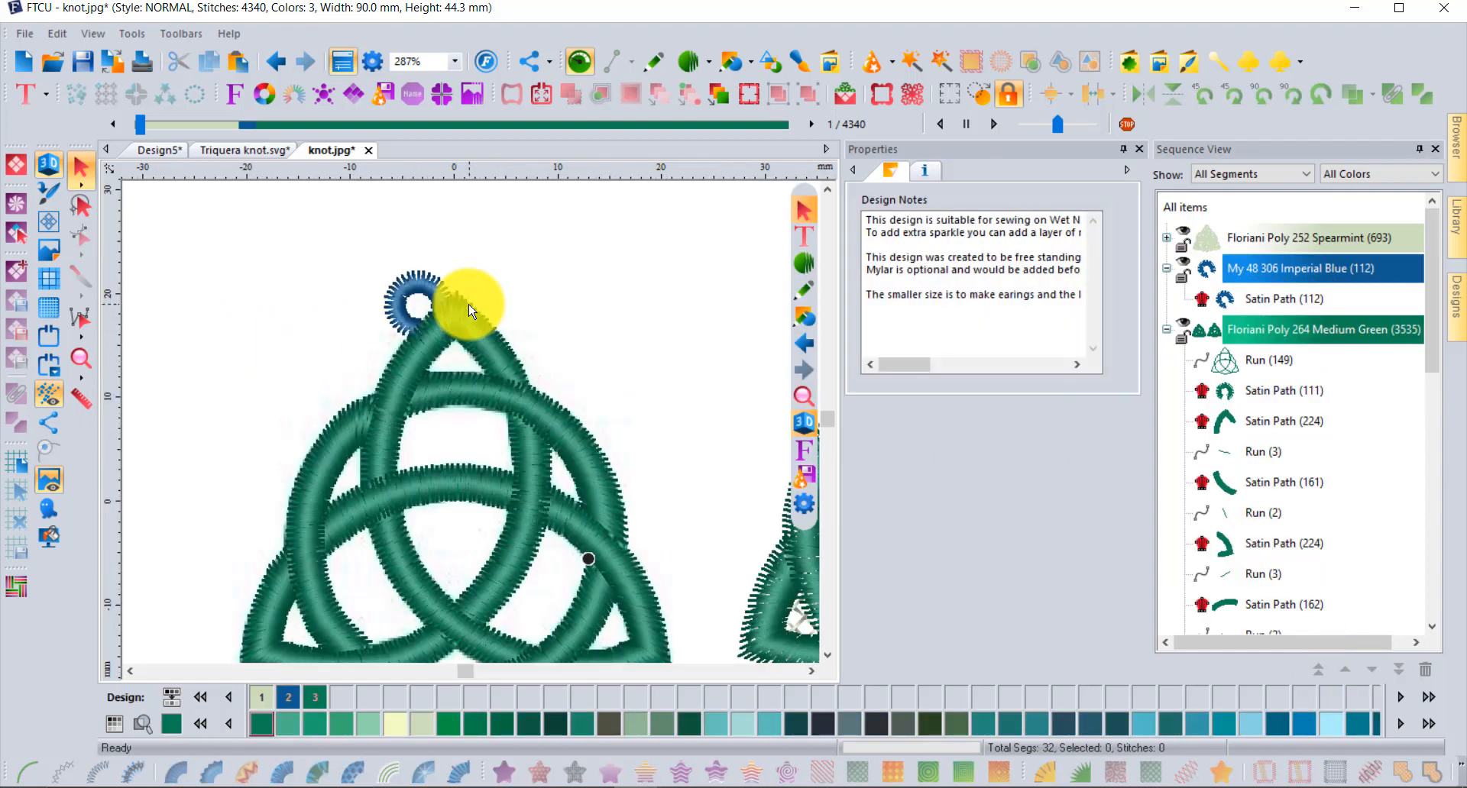
left_click(1275, 299)
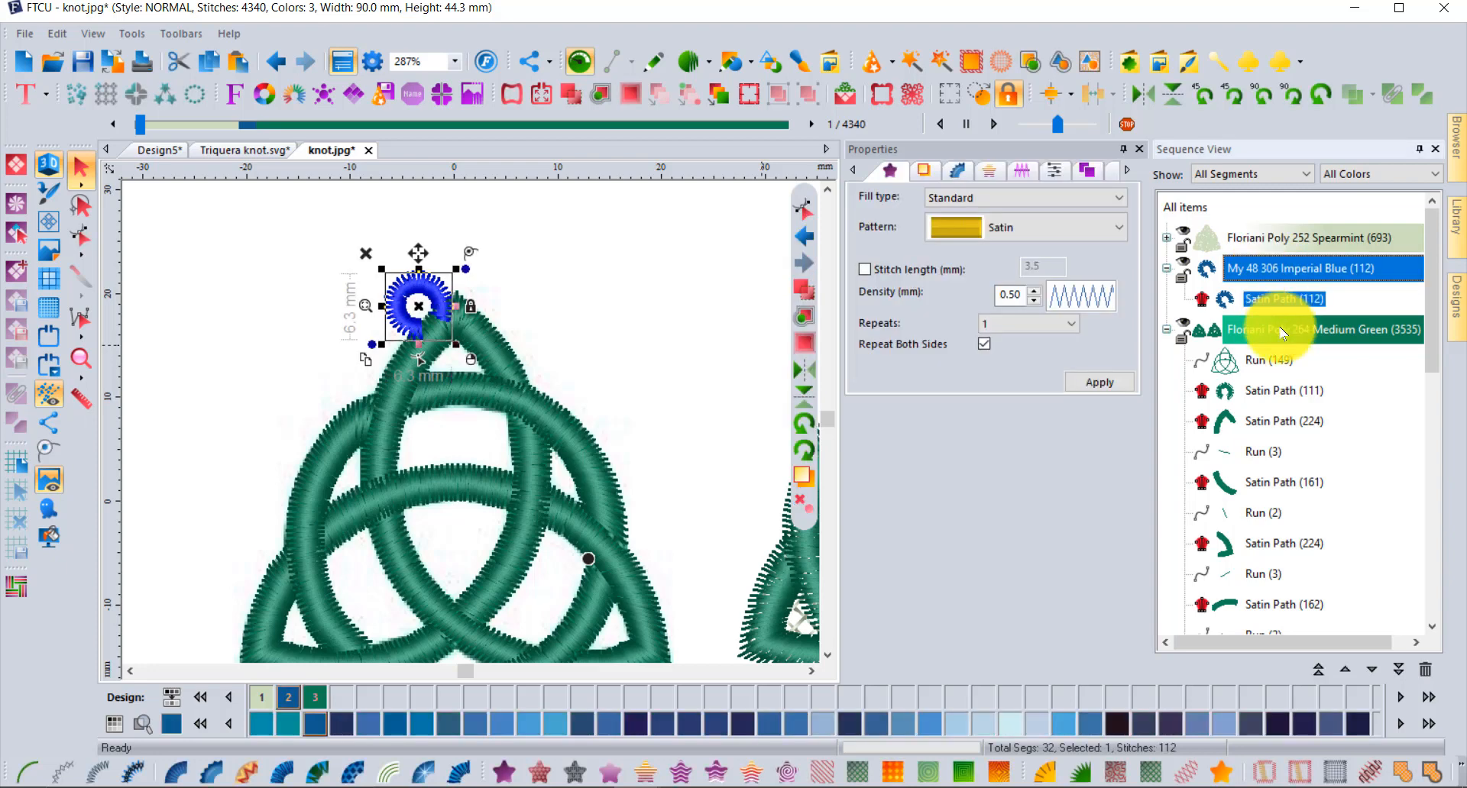
left_click(1284, 333, "ctrl")
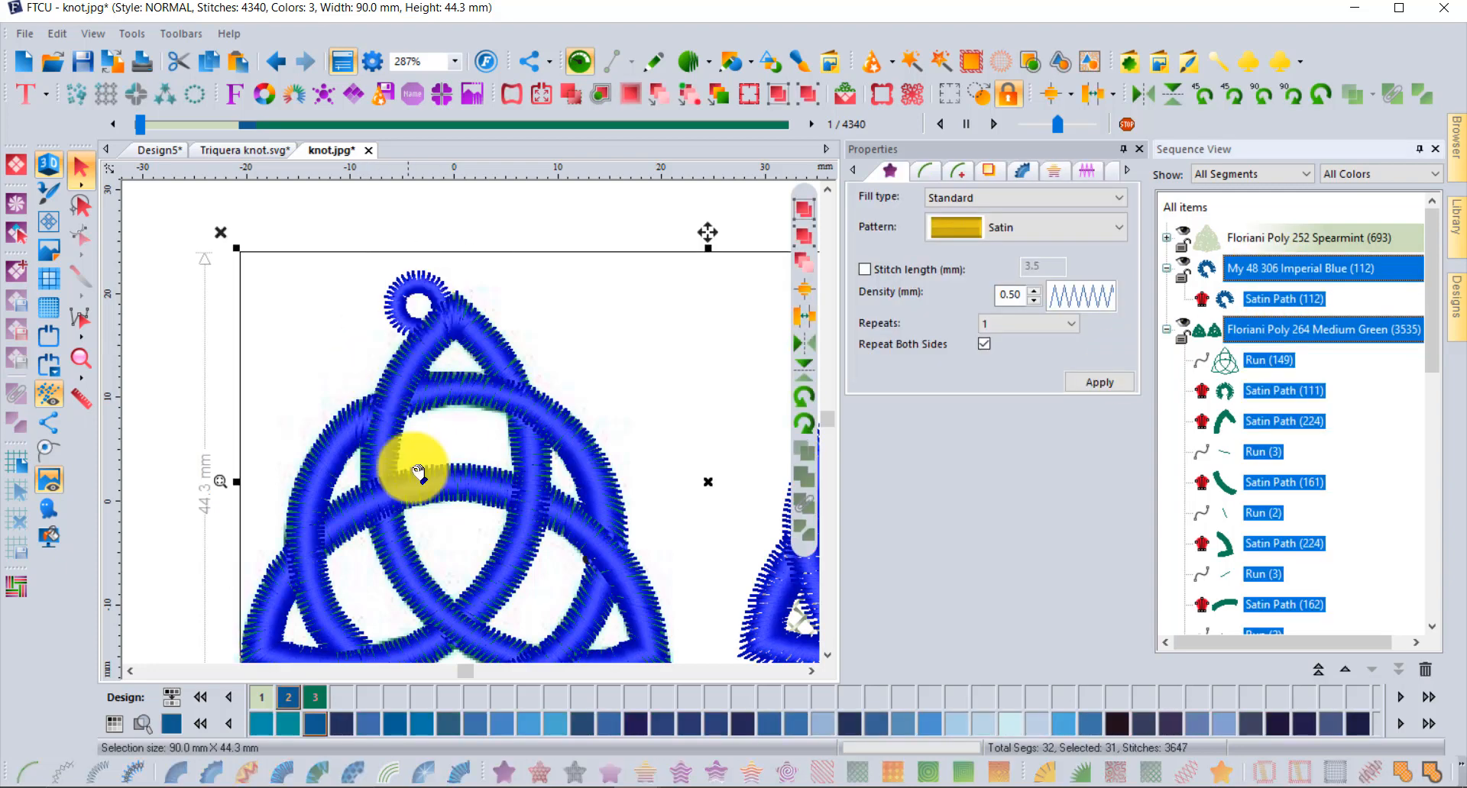
left_click(316, 693)
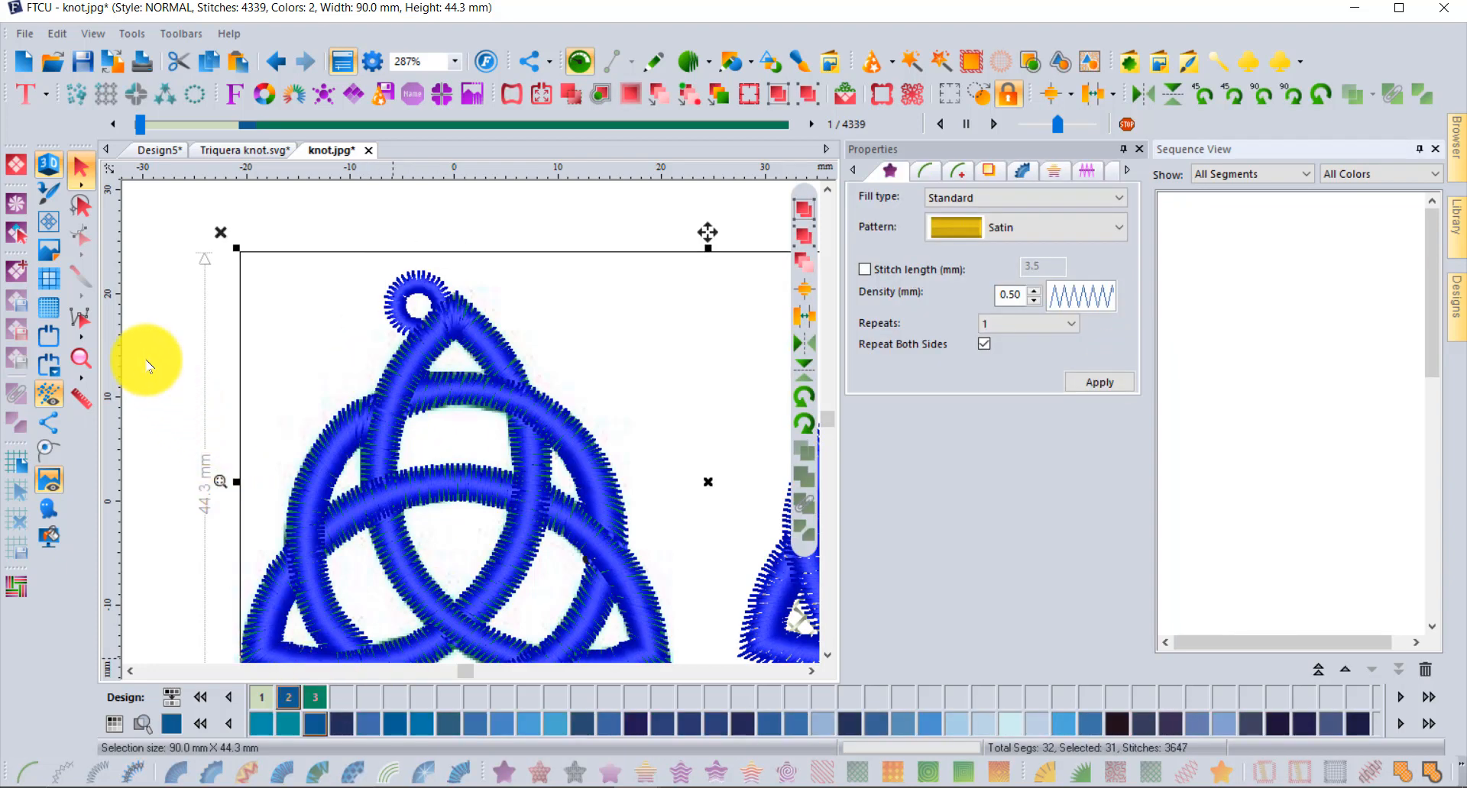
left_click(146, 358)
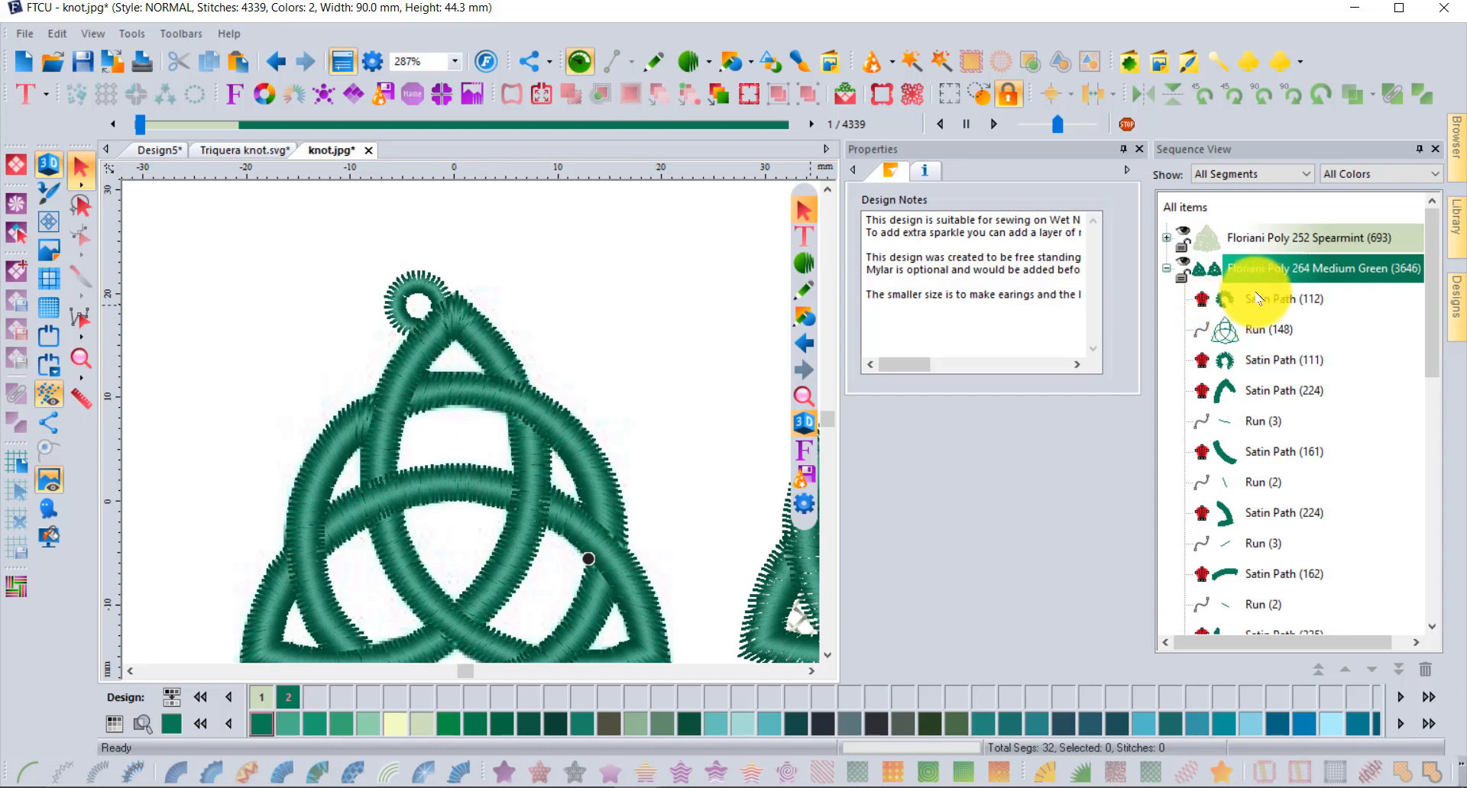
left_click(1169, 270)
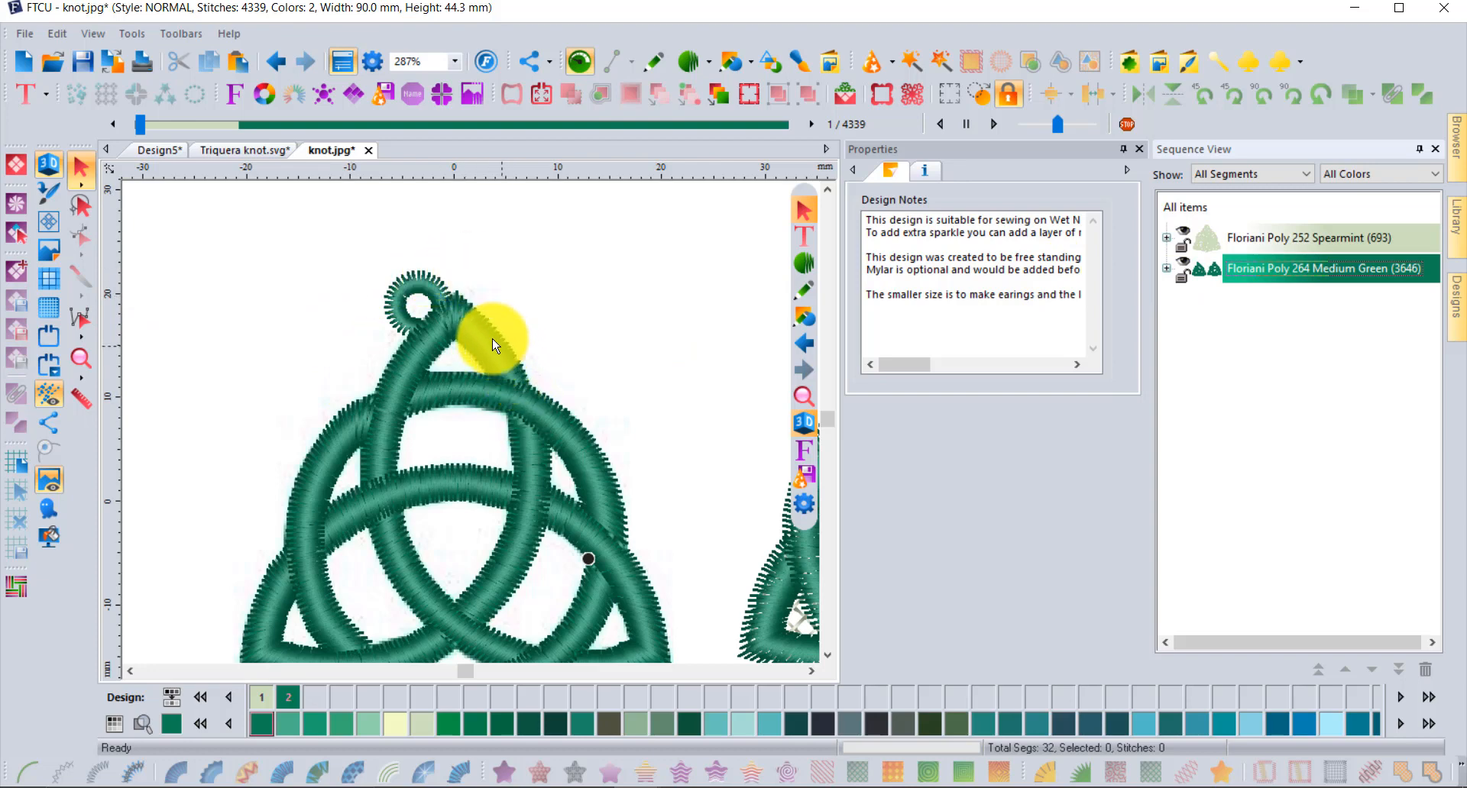
Move the entry/exit point of the left knot's apex satin from its lower right end up beside the hanging loop
scroll(447, 329, "up", 2)
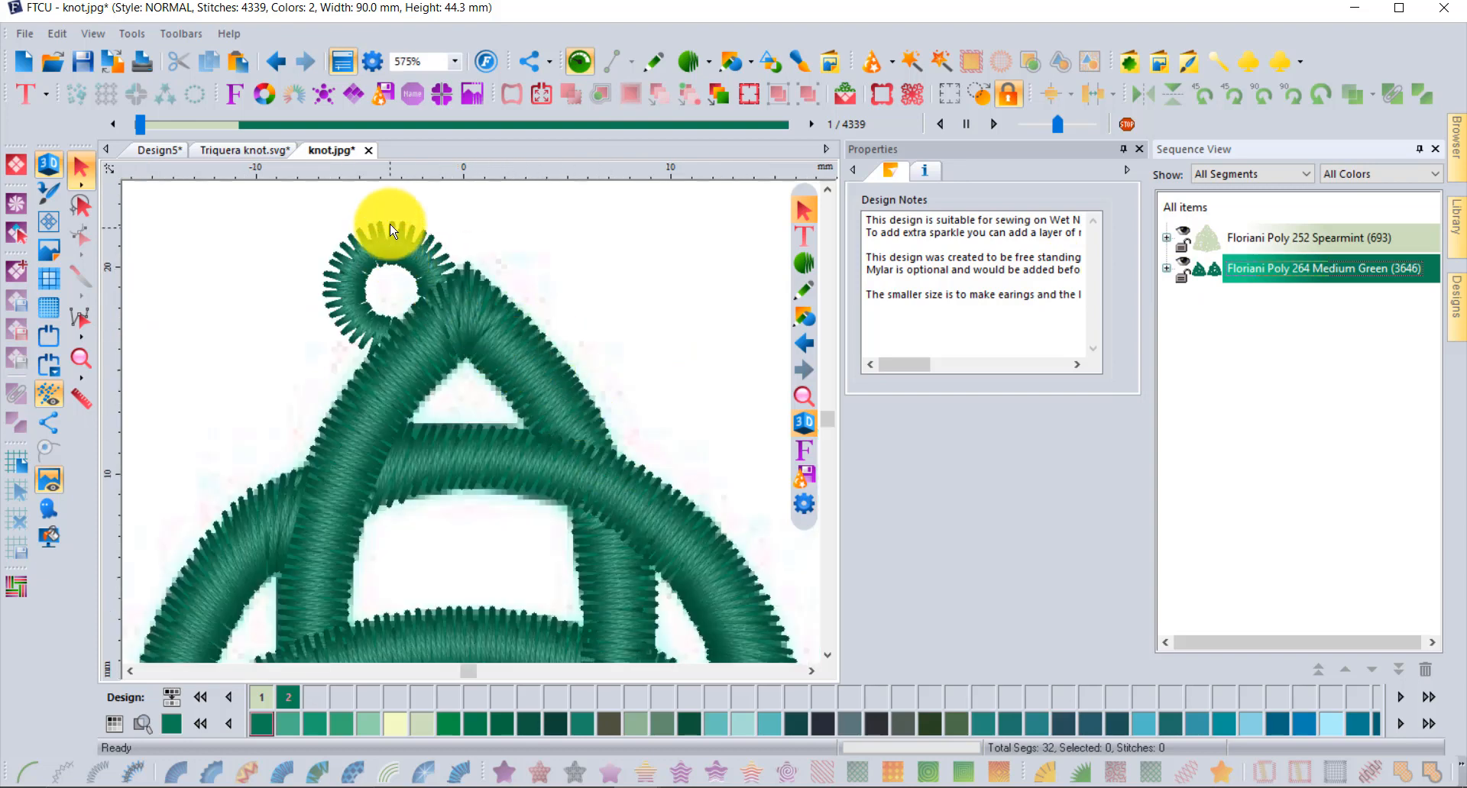
left_click(566, 372)
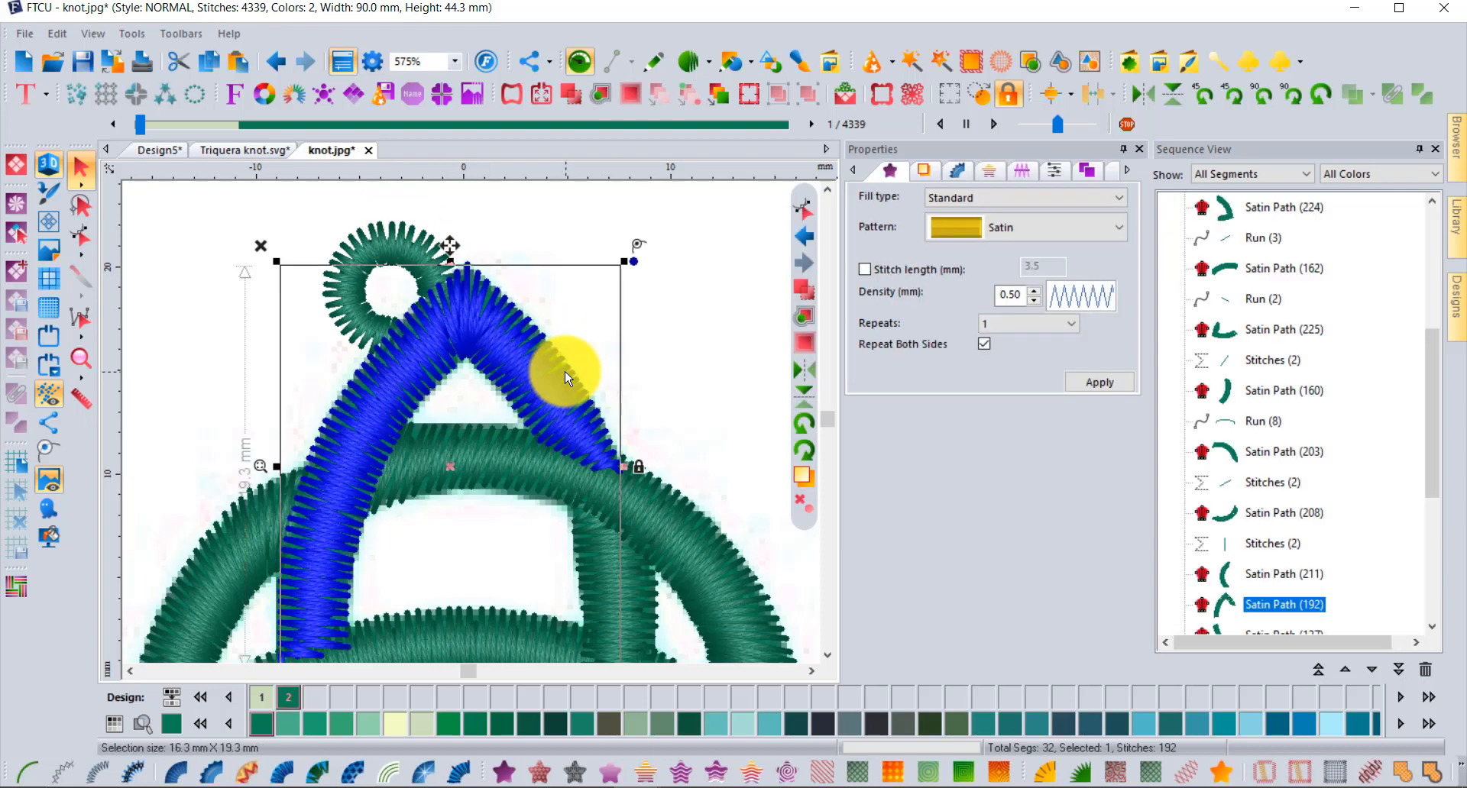
left_click(82, 231)
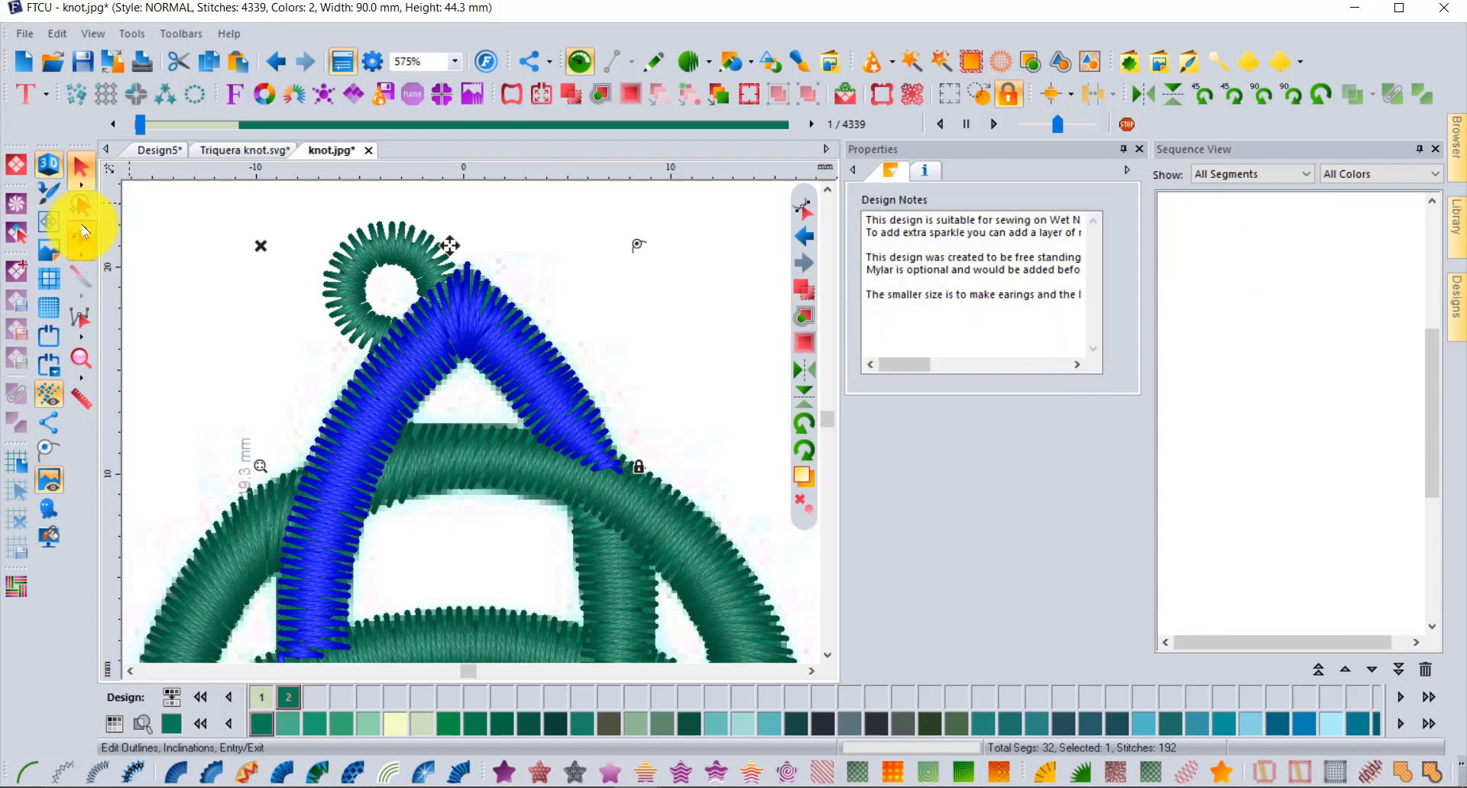
left_click(580, 351)
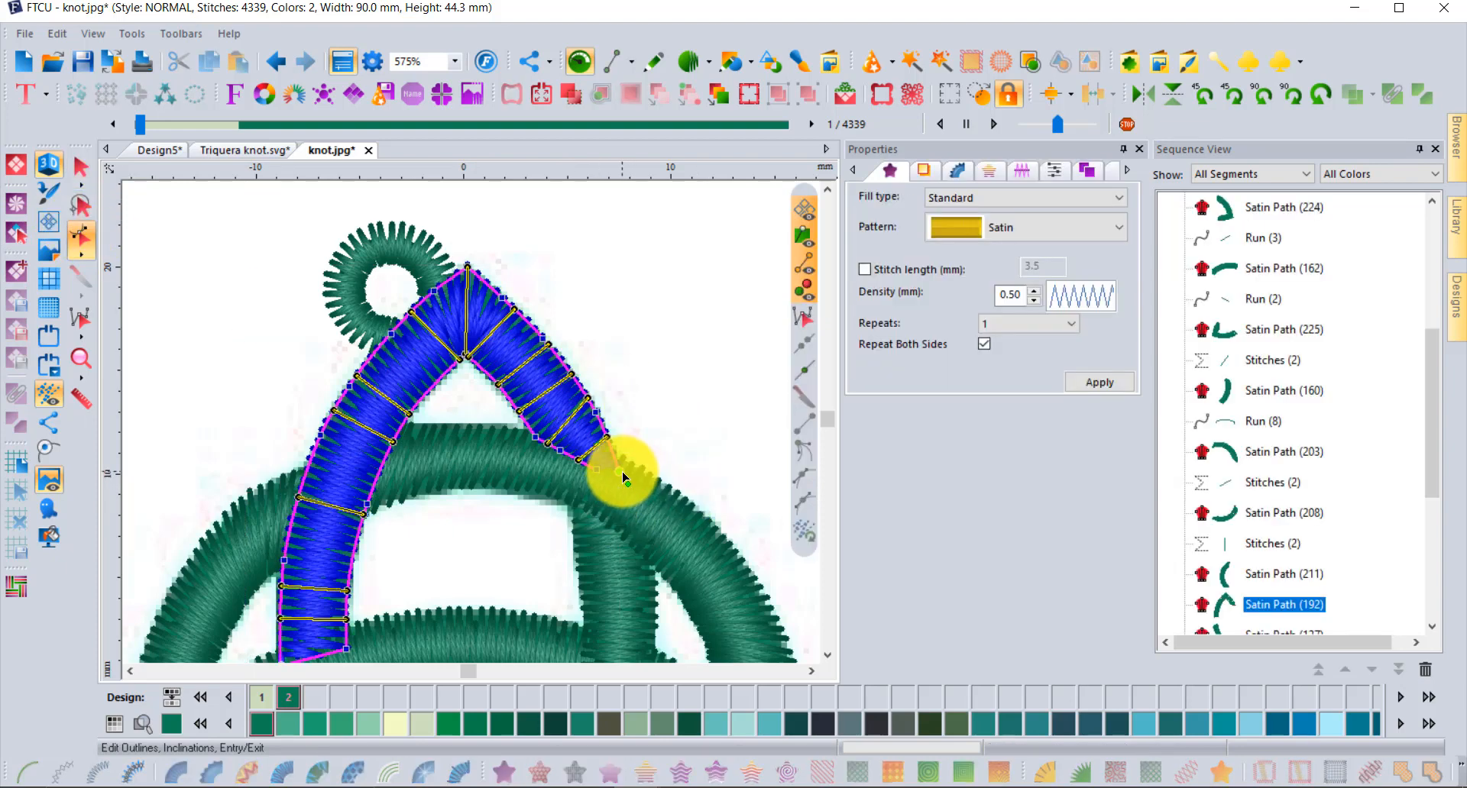
left_click_drag(620, 472, 427, 299)
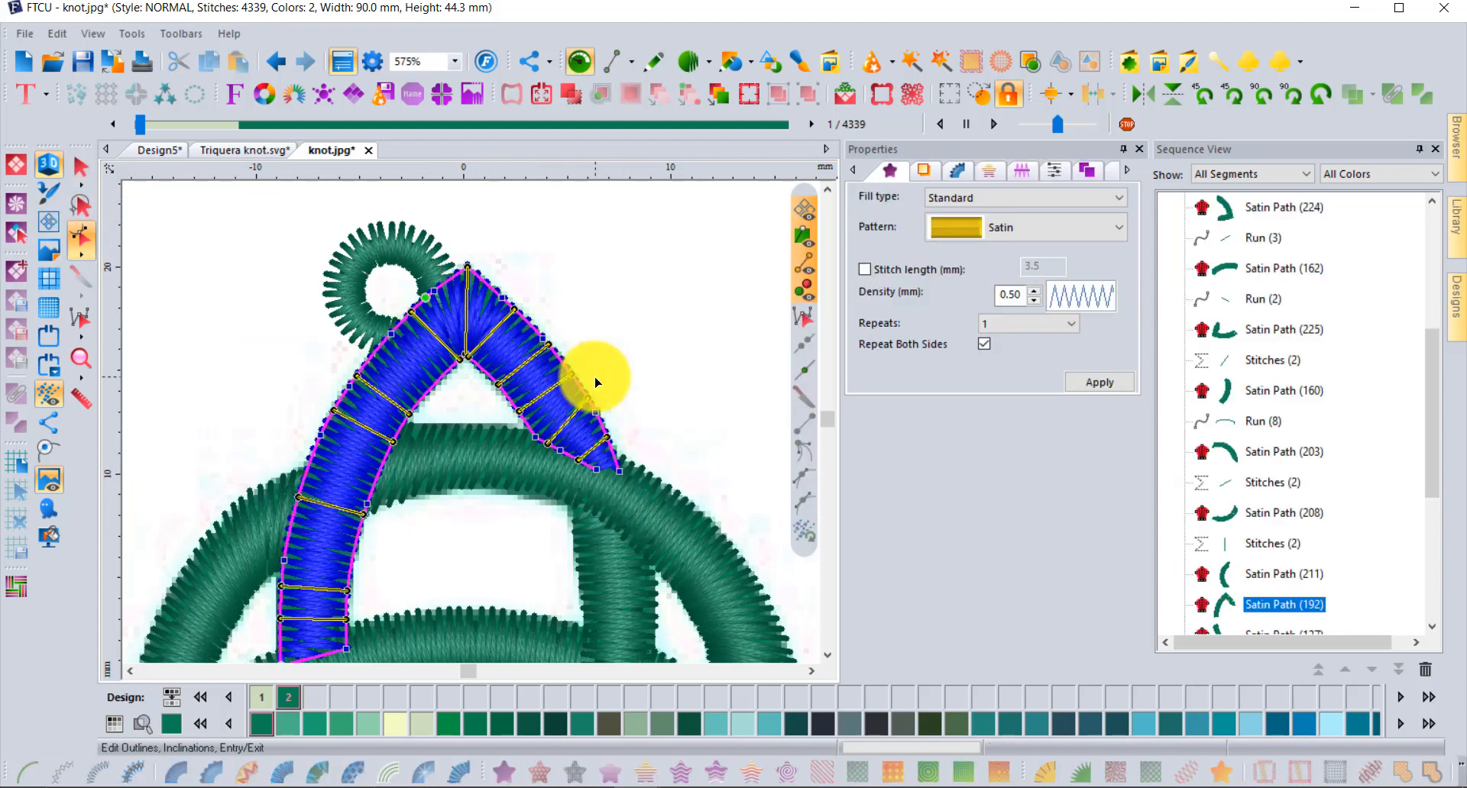
left_click(84, 164)
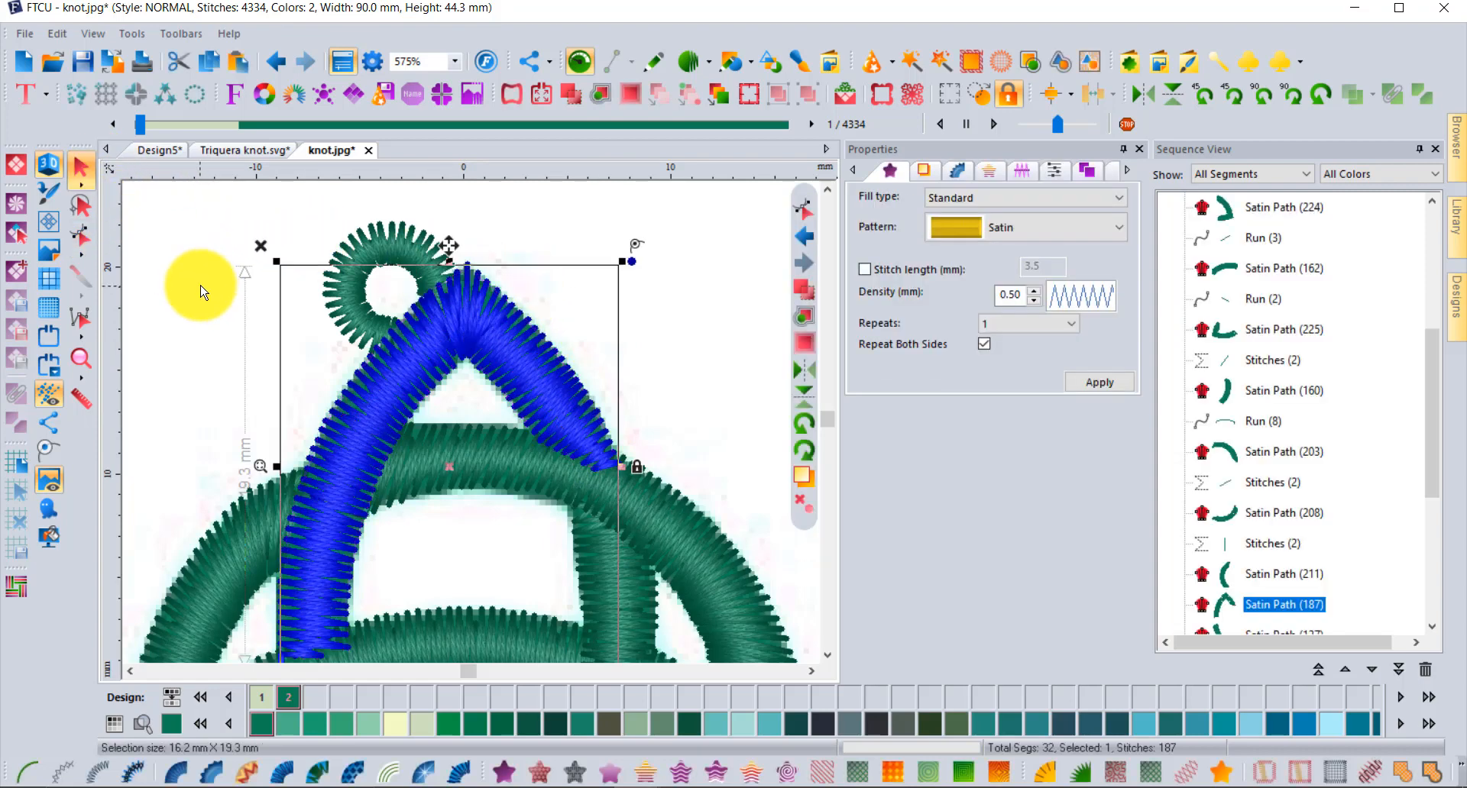
left_click(203, 293)
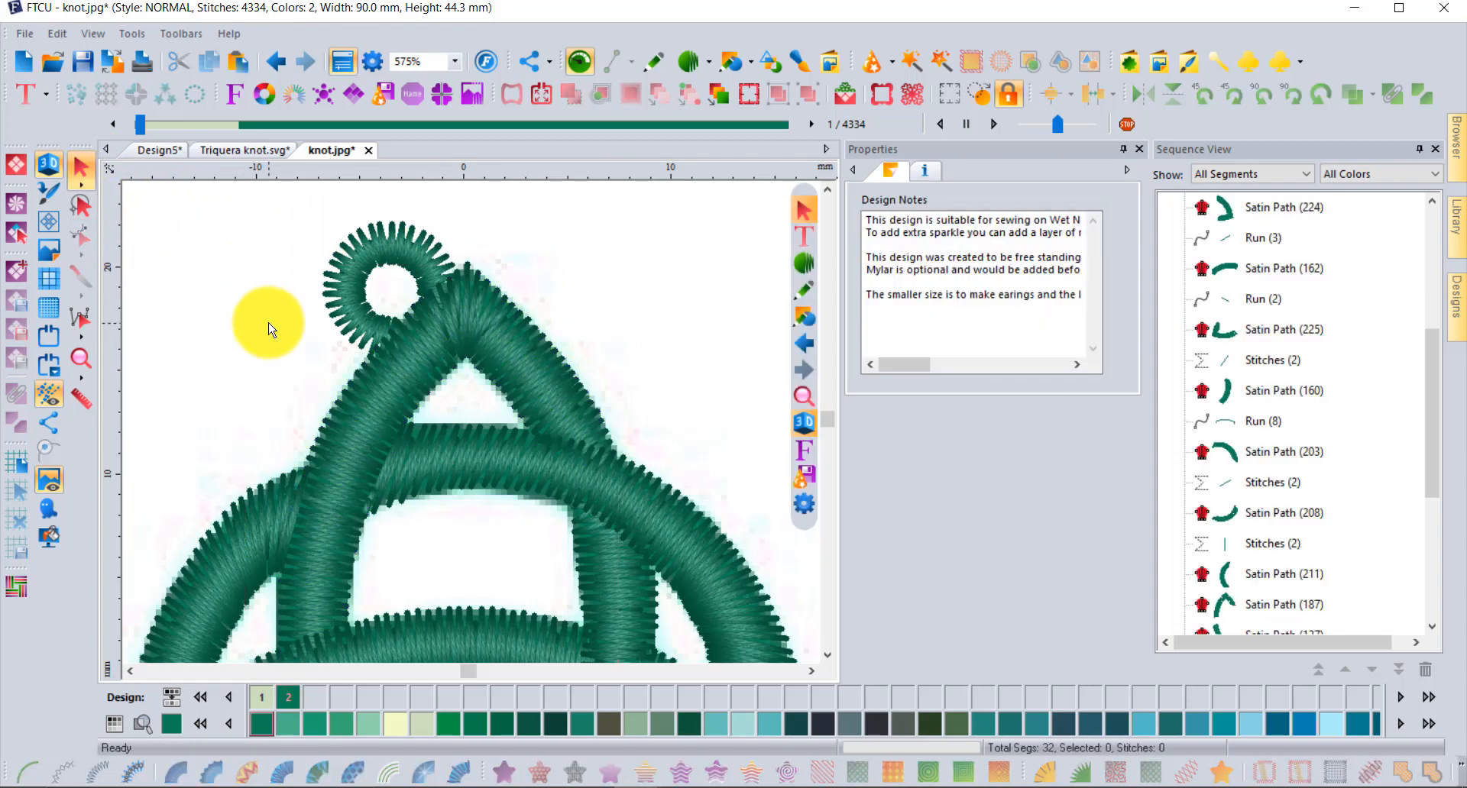
Simulate the stitch-out of both knots to check the sewing order, and return to the Selection tool to examine the left knot
scroll(269, 328, "down", 2)
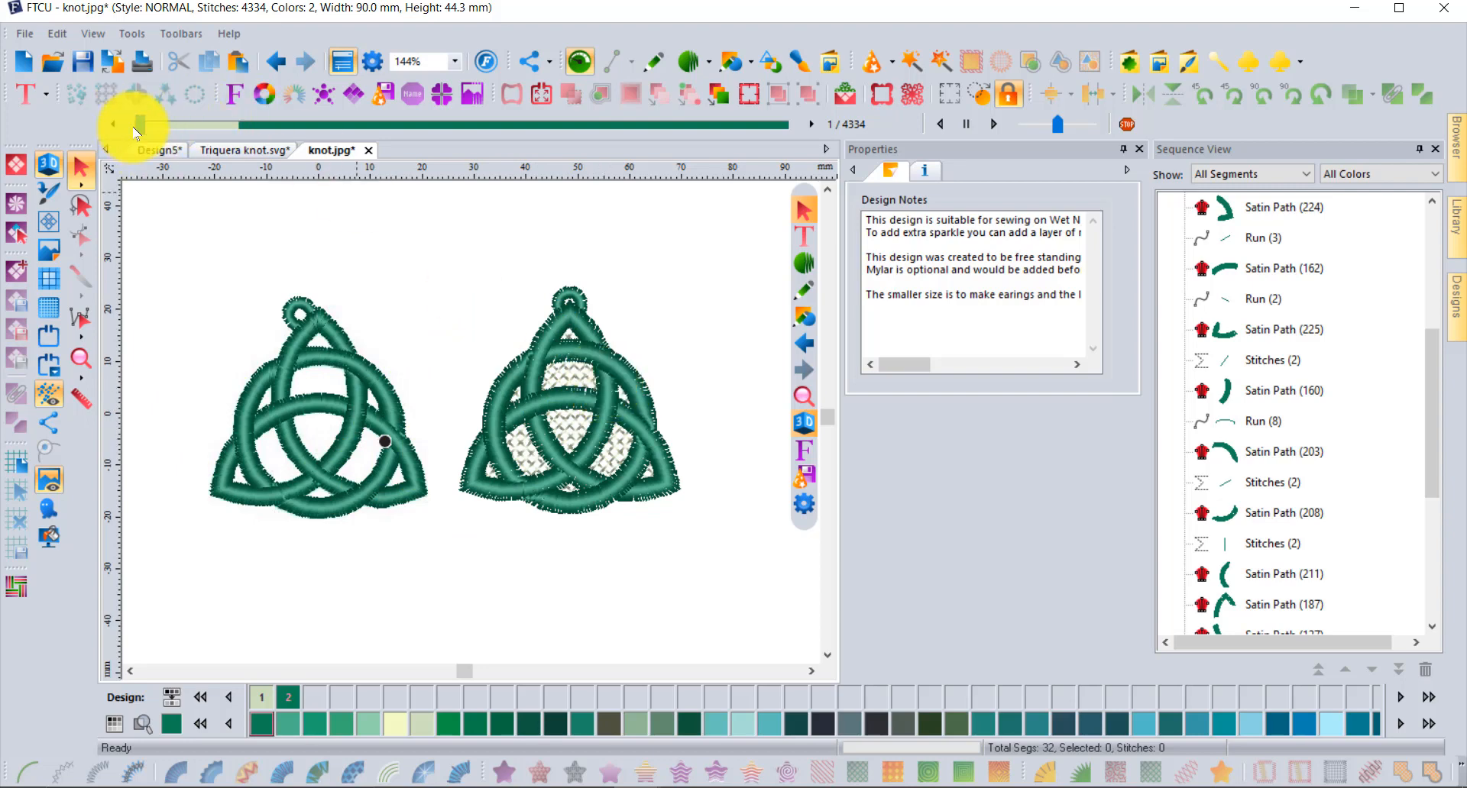
mouse_move(139, 124)
left_mouse_down()
mouse_move(268, 157)
mouse_move(339, 143)
left_mouse_up()
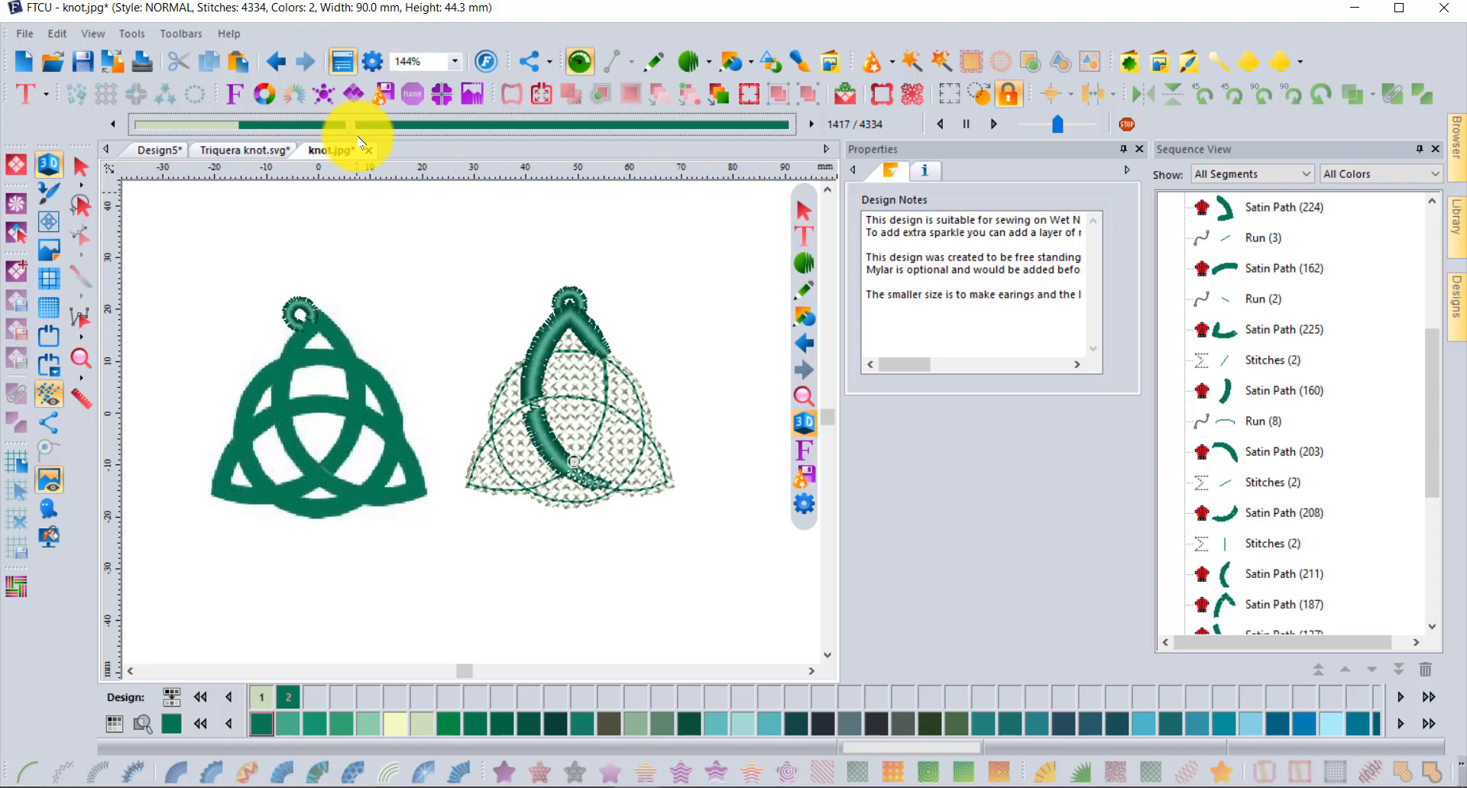
left_click_drag(358, 143, 364, 143)
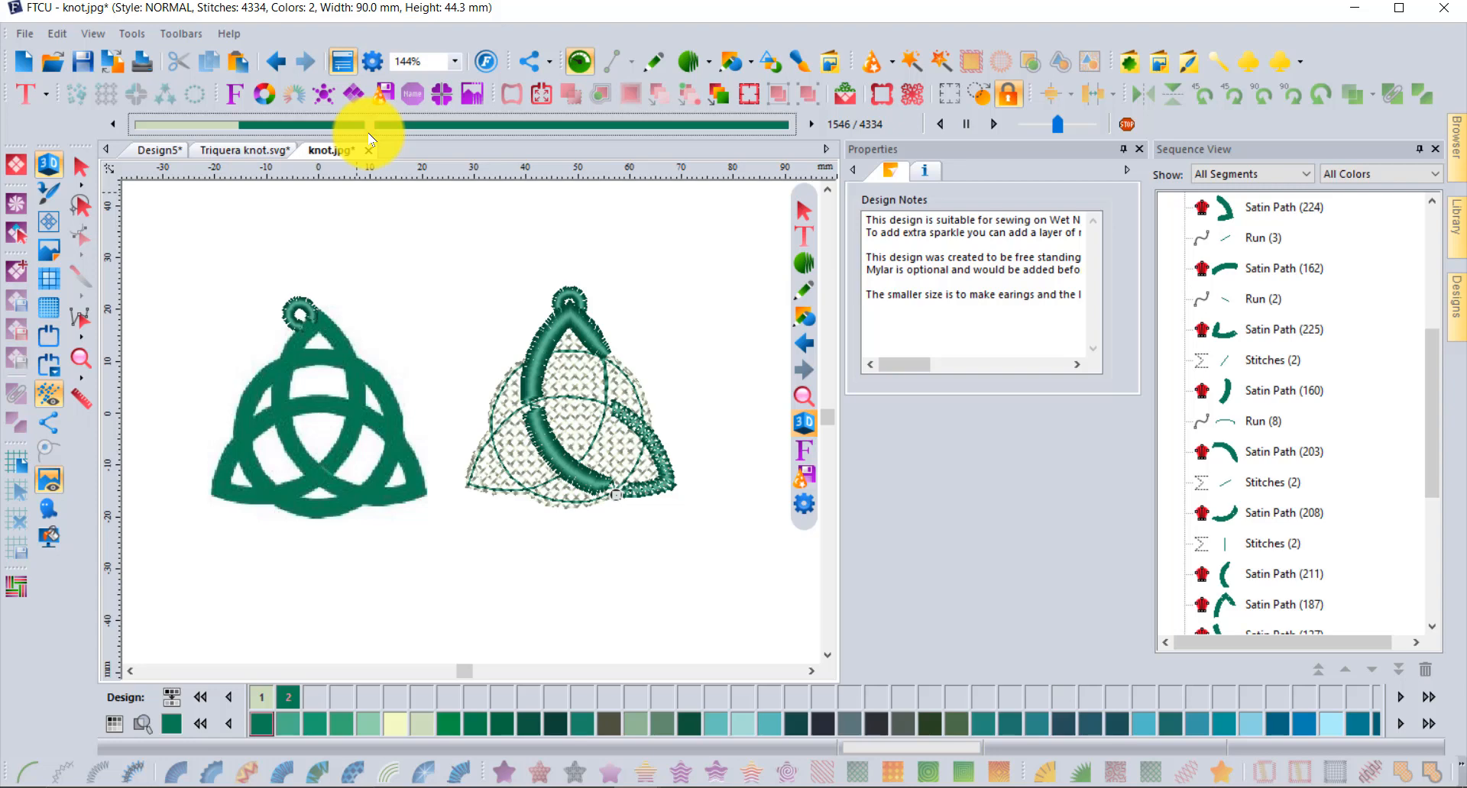
left_click_drag(370, 138, 234, 136)
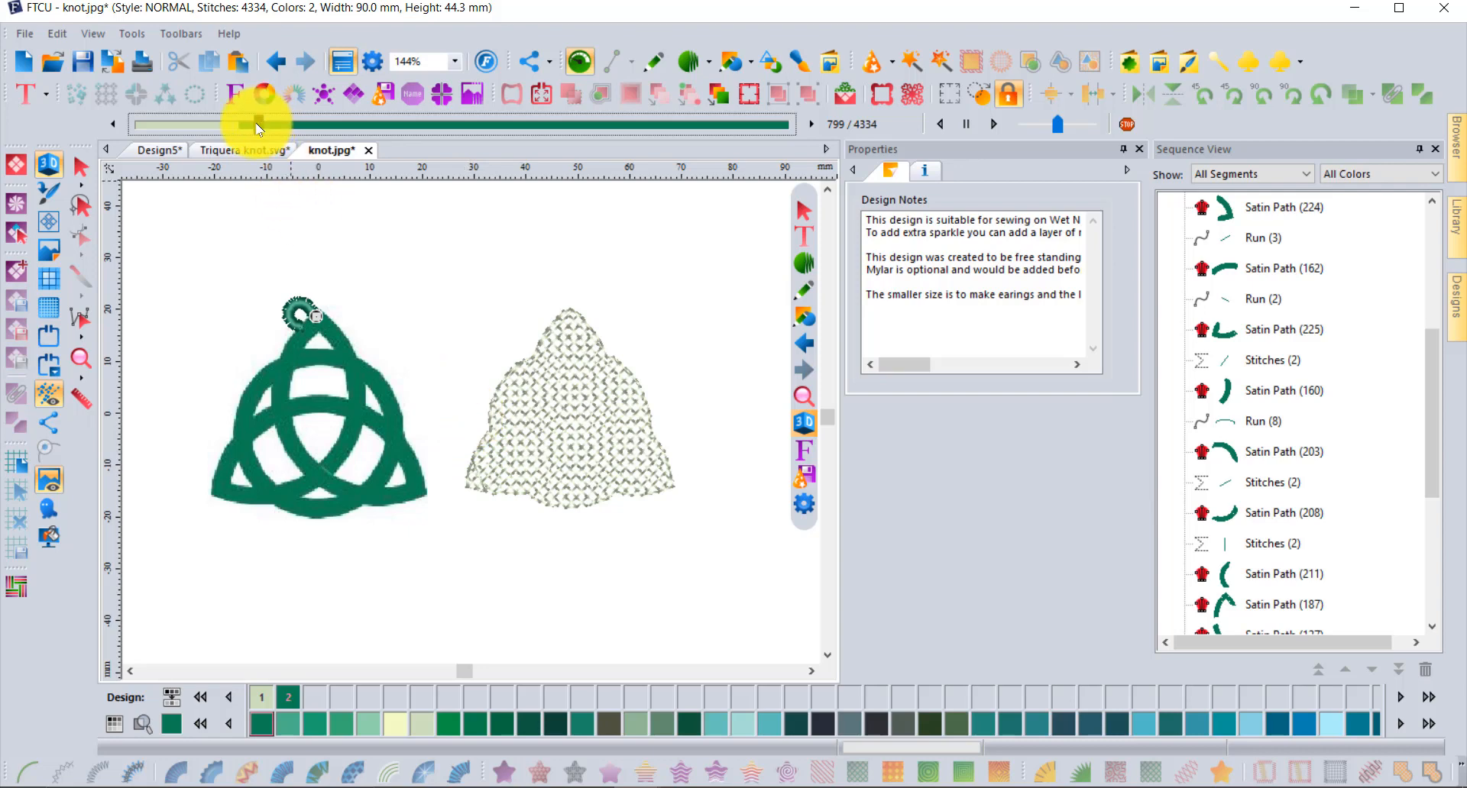
left_click_drag(267, 128, 884, 77)
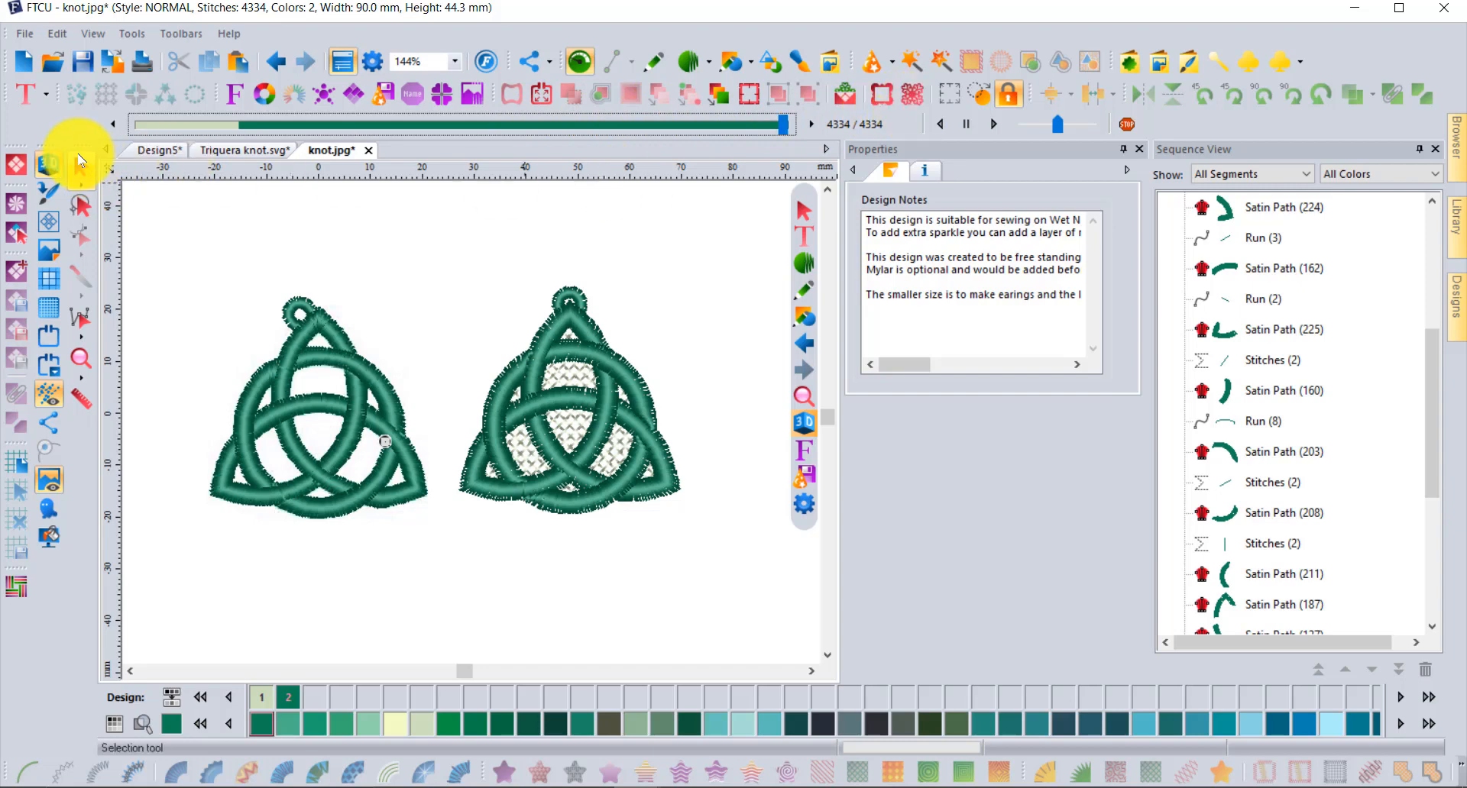
left_click(81, 165)
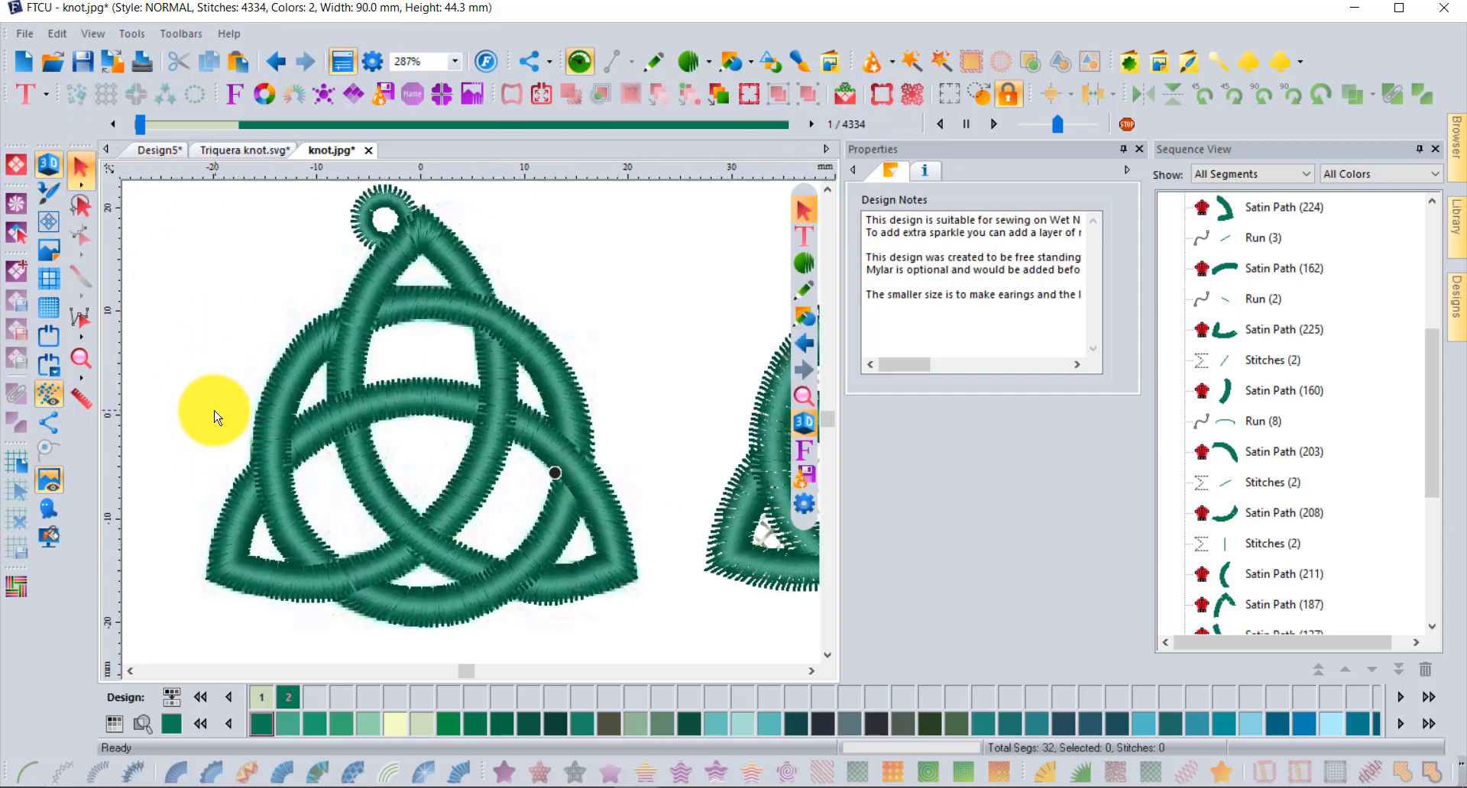
scroll(209, 412, "up", 1)
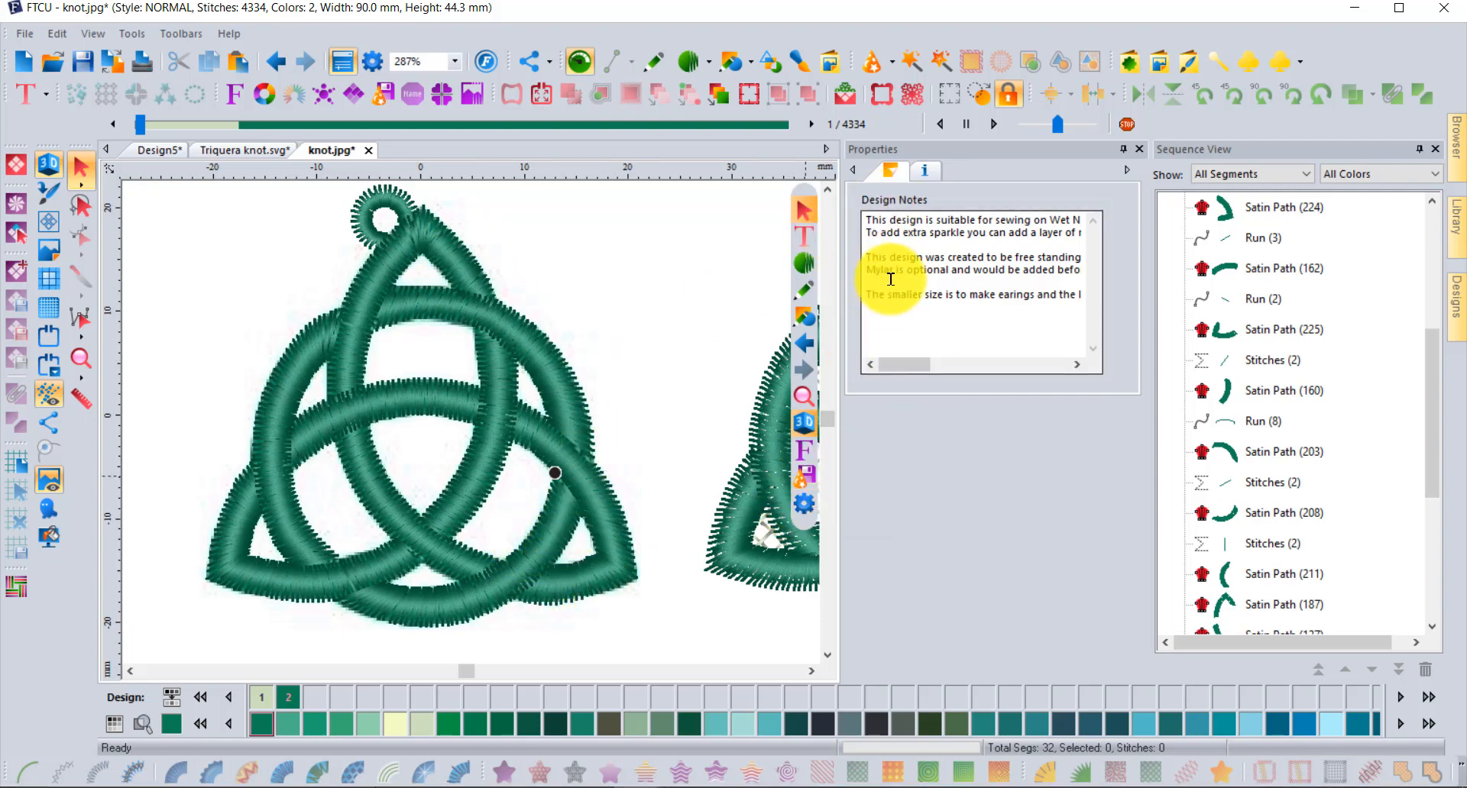
Start an artwork path at the left knot's upper-right crossing and trace the outer edge down its right arc
left_click(655, 63)
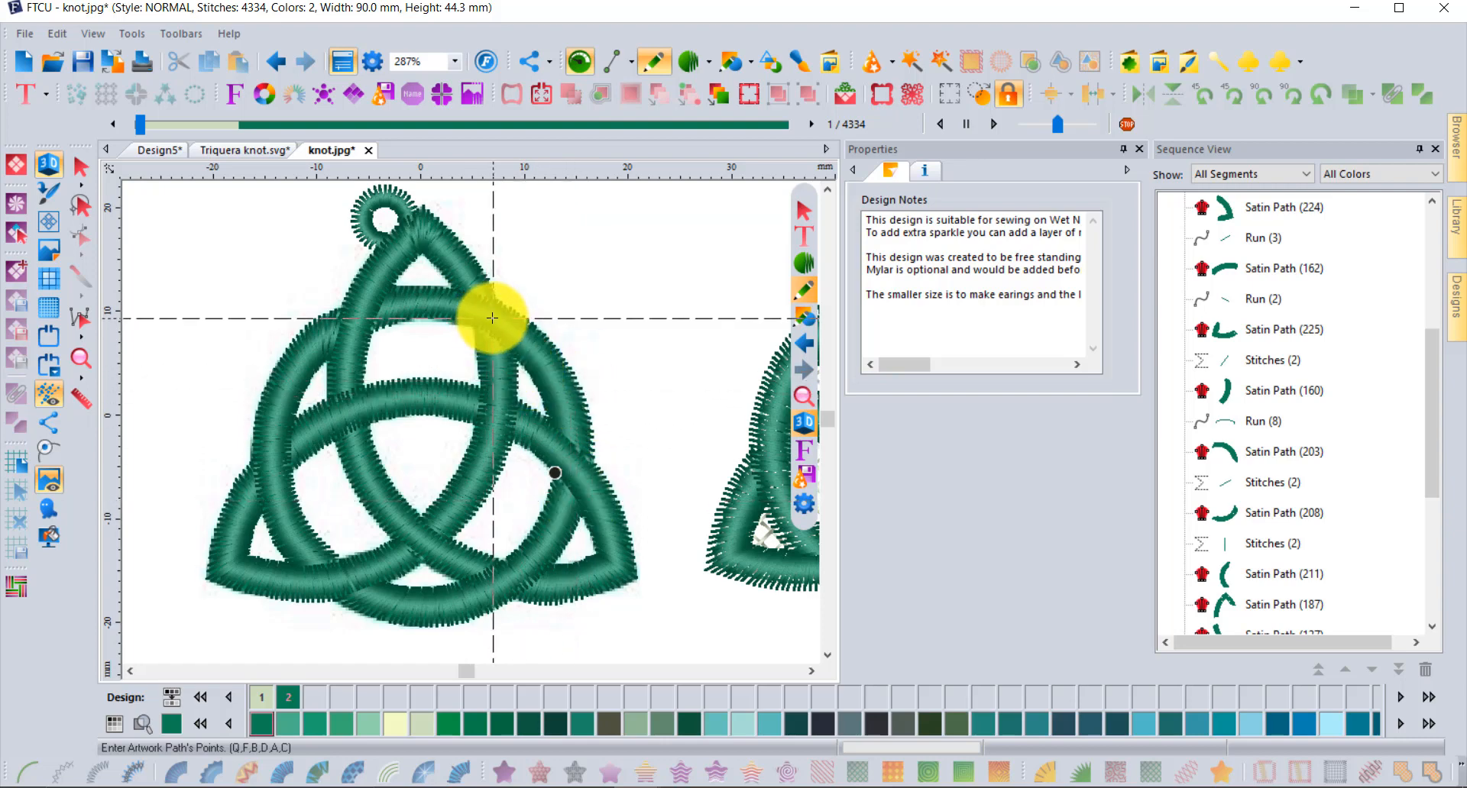
scroll(492, 319, "up", 2)
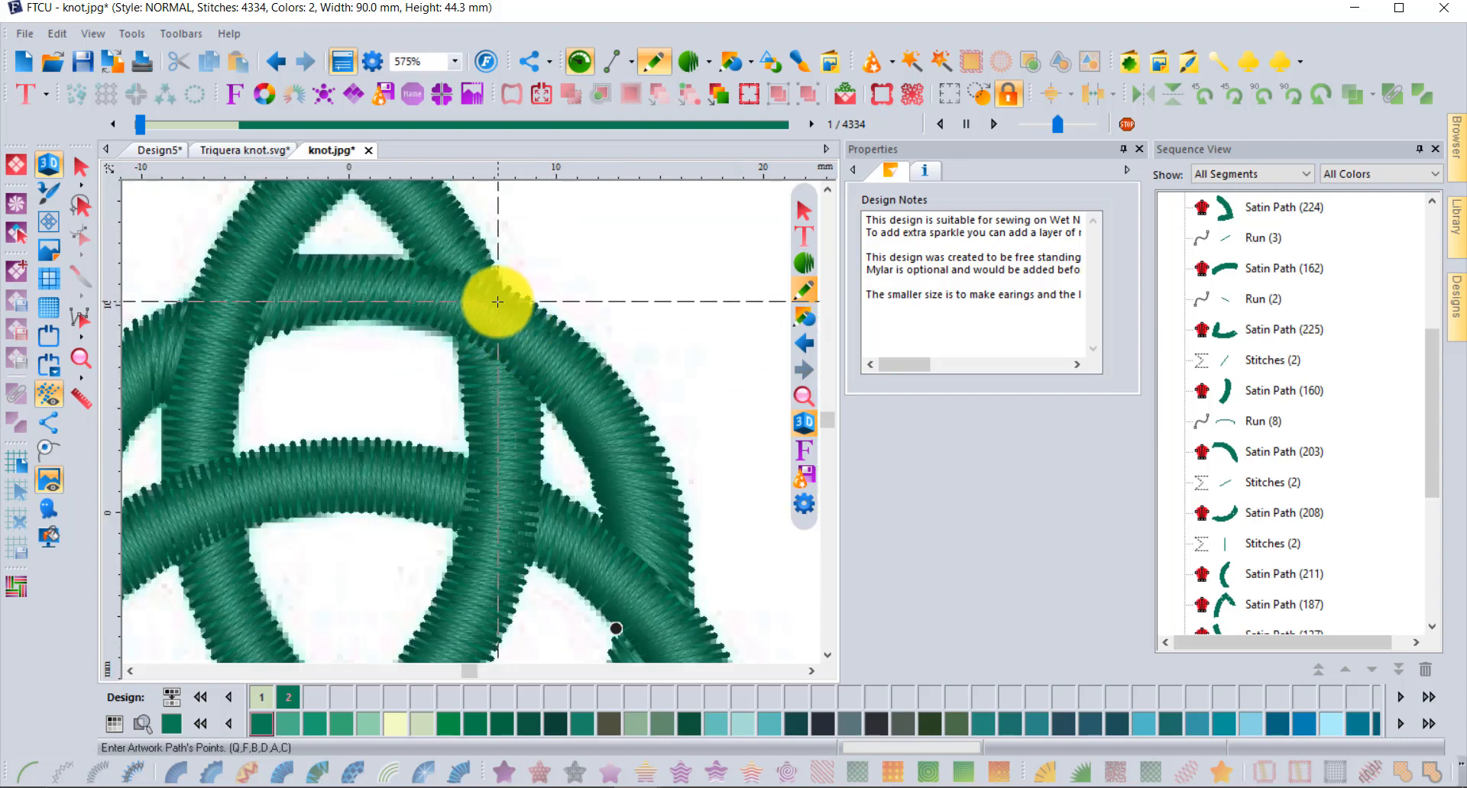
left_click(497, 301)
left_click(603, 382)
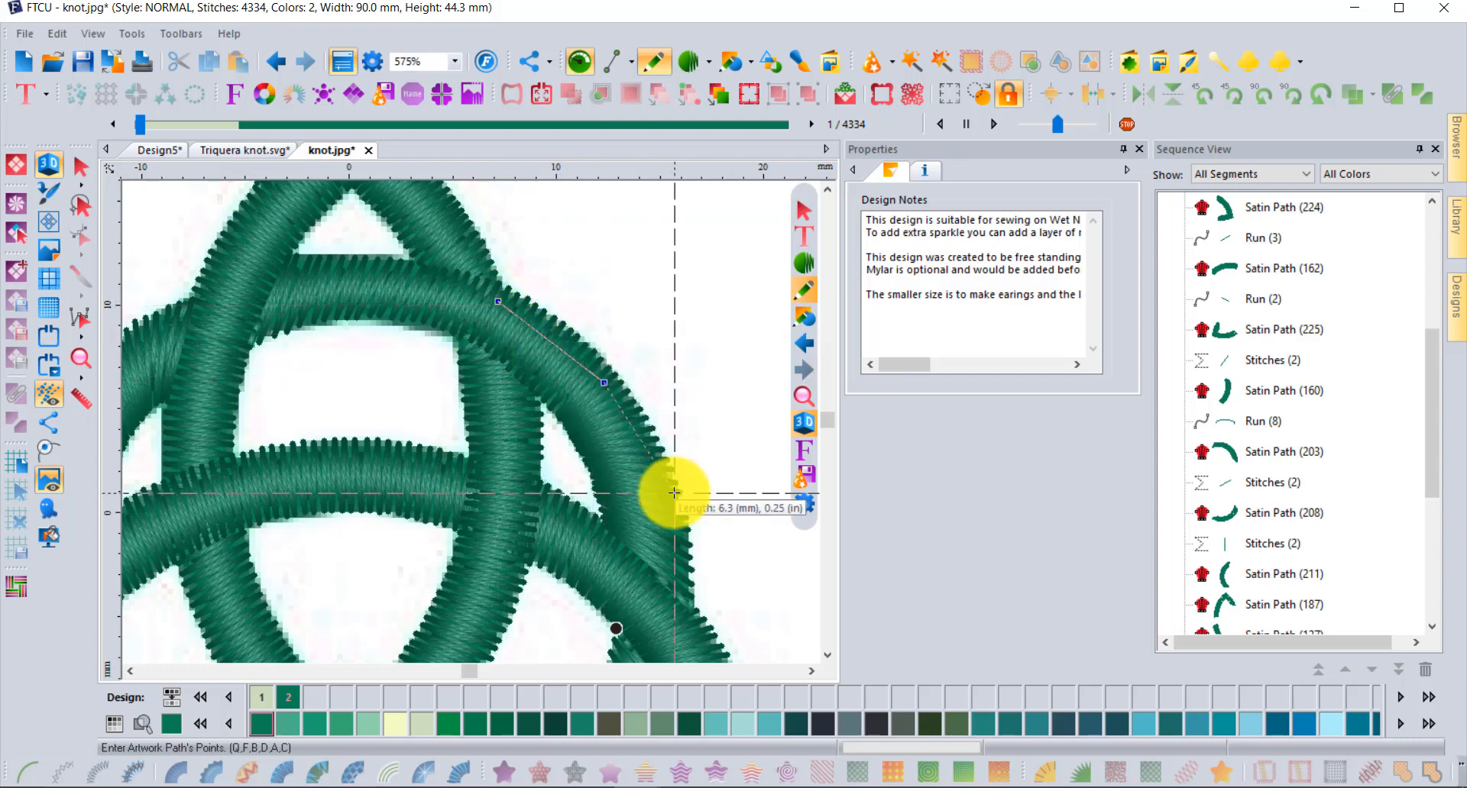
left_click(672, 512)
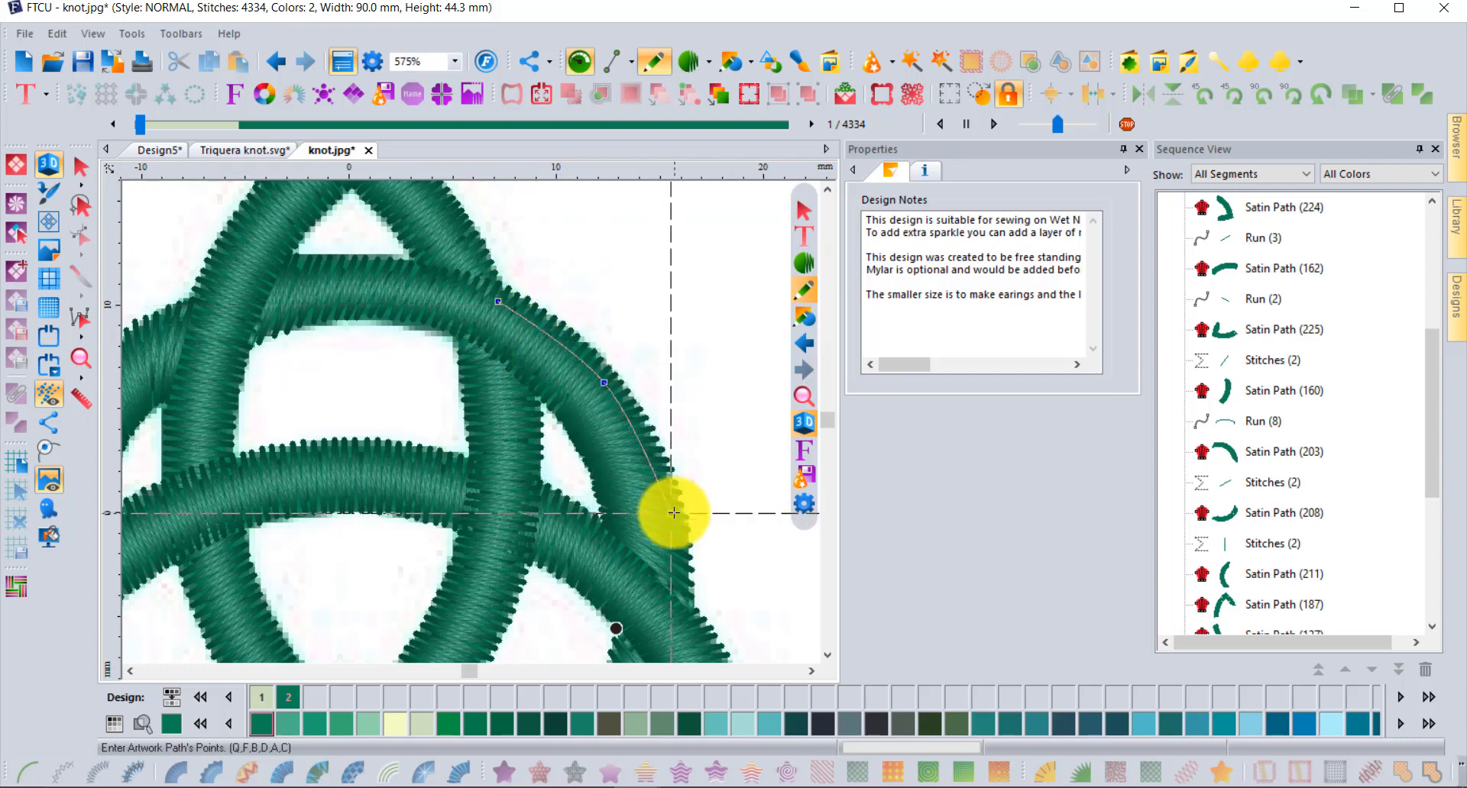
left_click(680, 621)
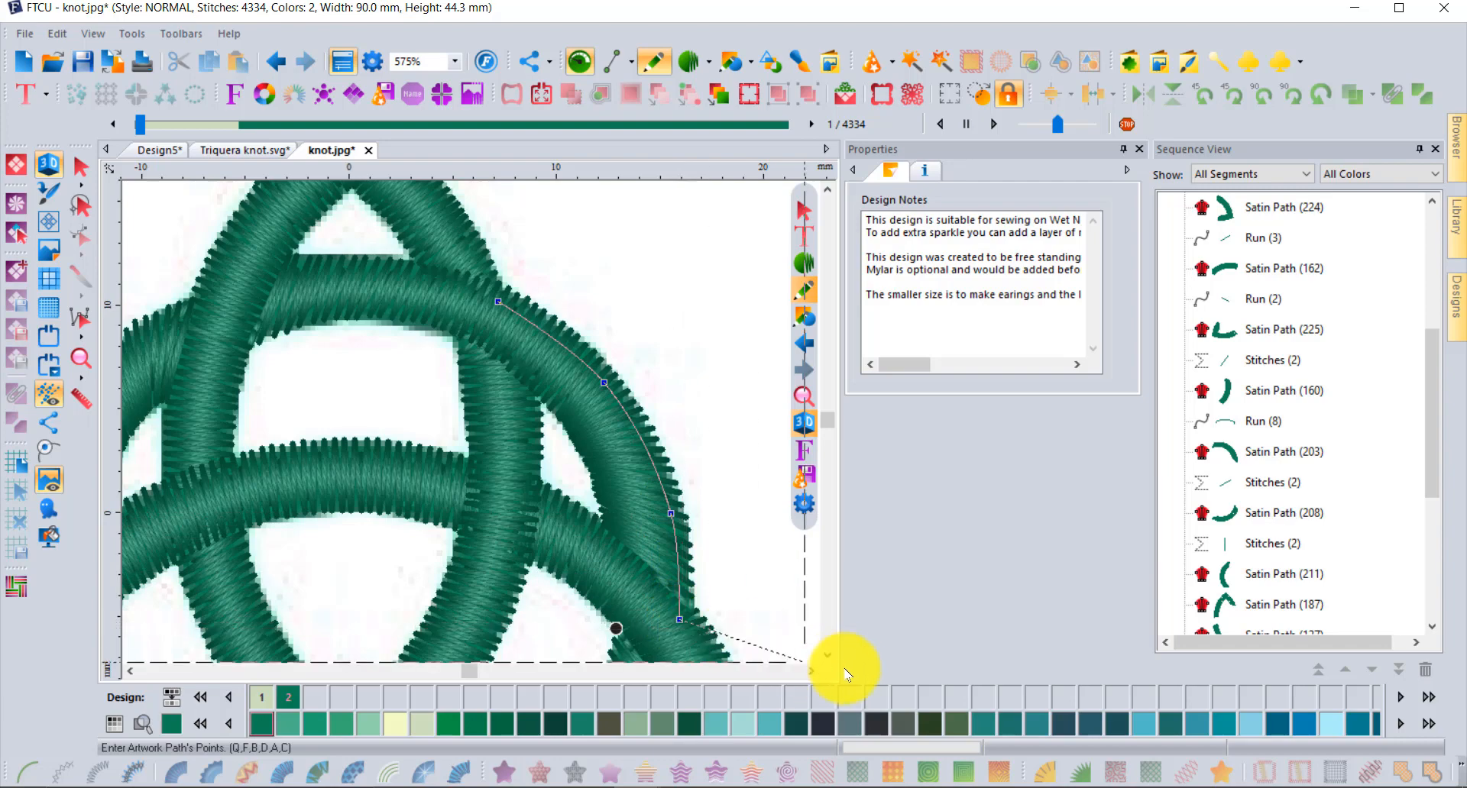
Continue the artwork path around the left knot's lower-right corner to where it meets the bottom arc
left_click(829, 655)
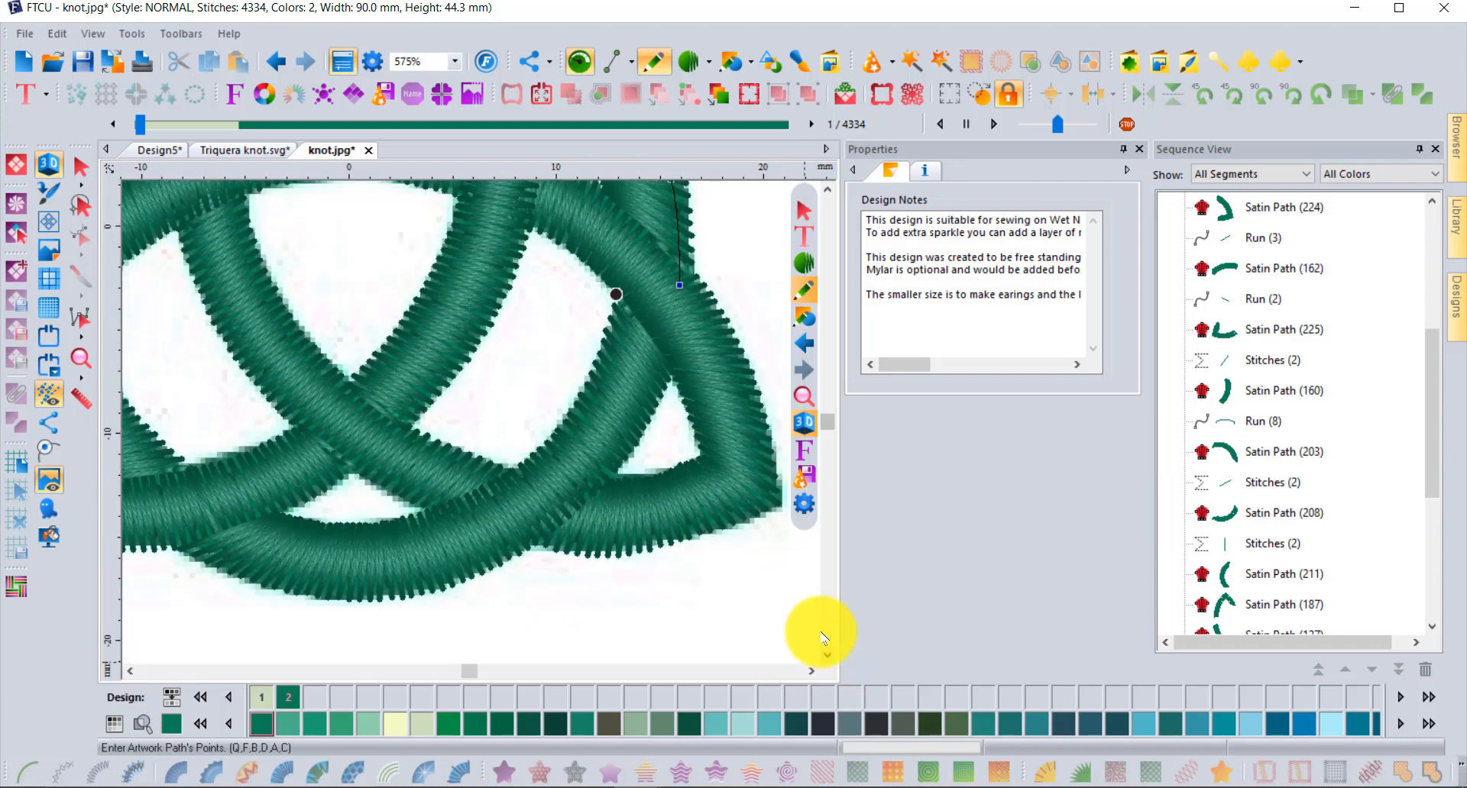
left_click(723, 355)
left_click(770, 495)
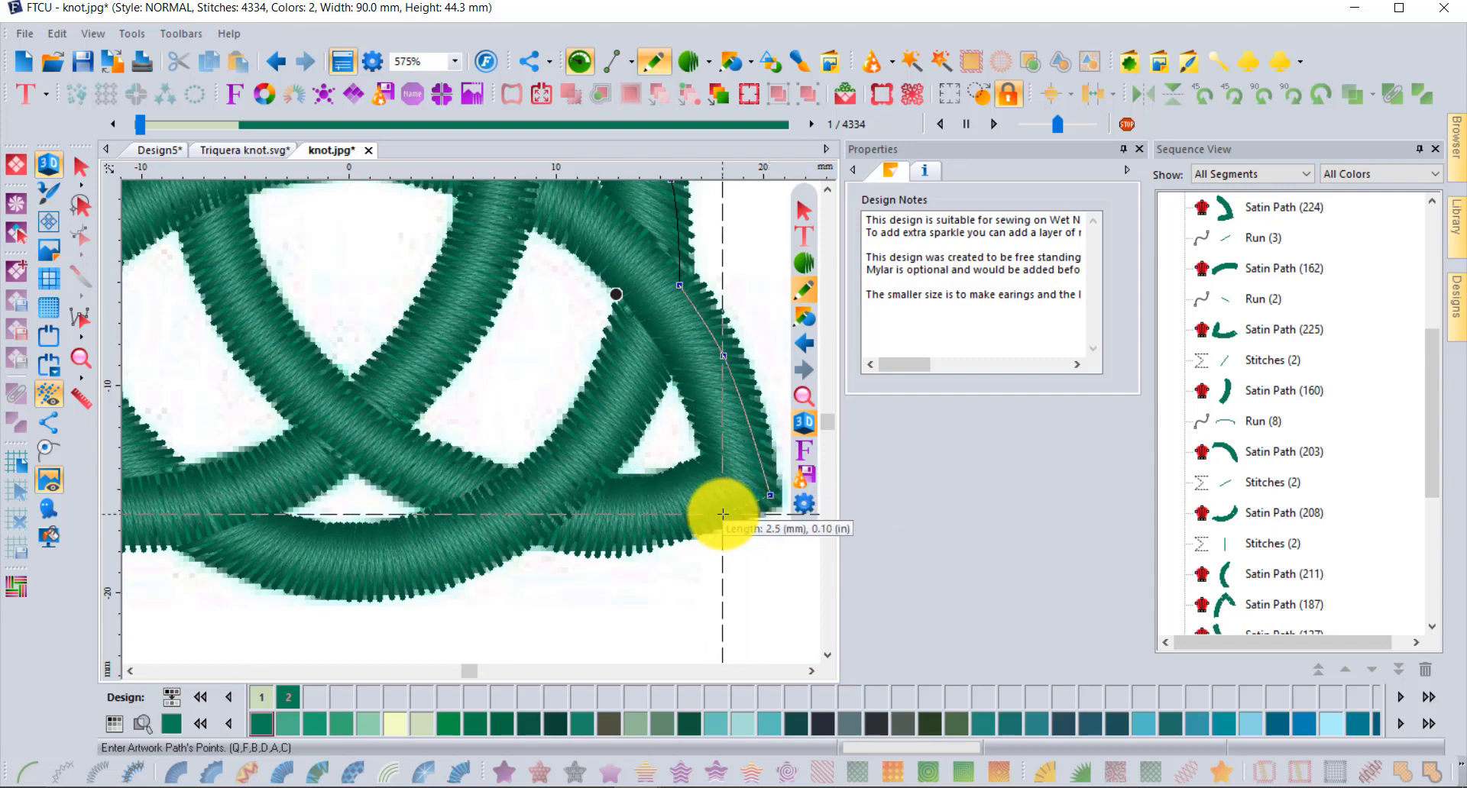
left_click(710, 520)
left_click(603, 539)
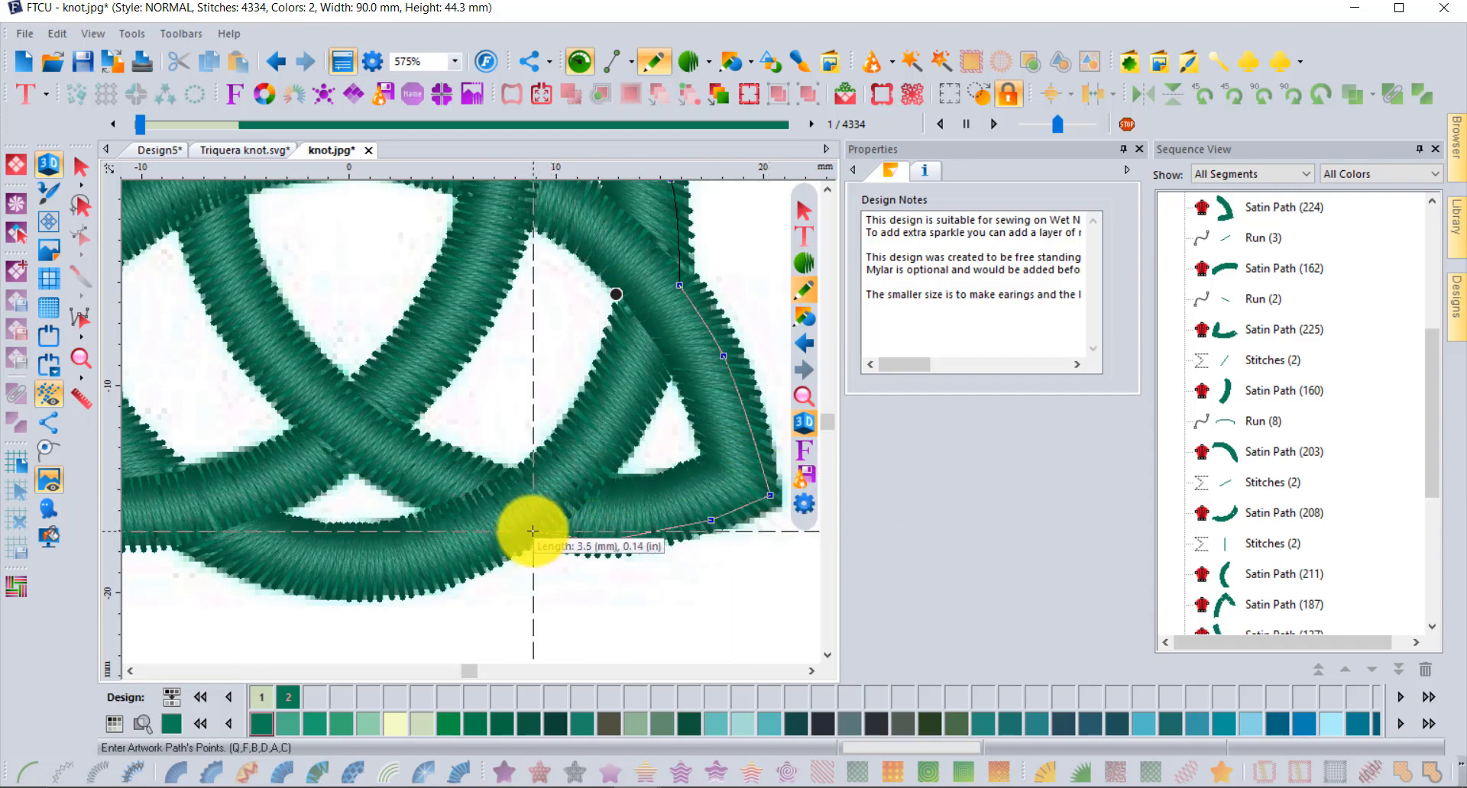
left_click(532, 527)
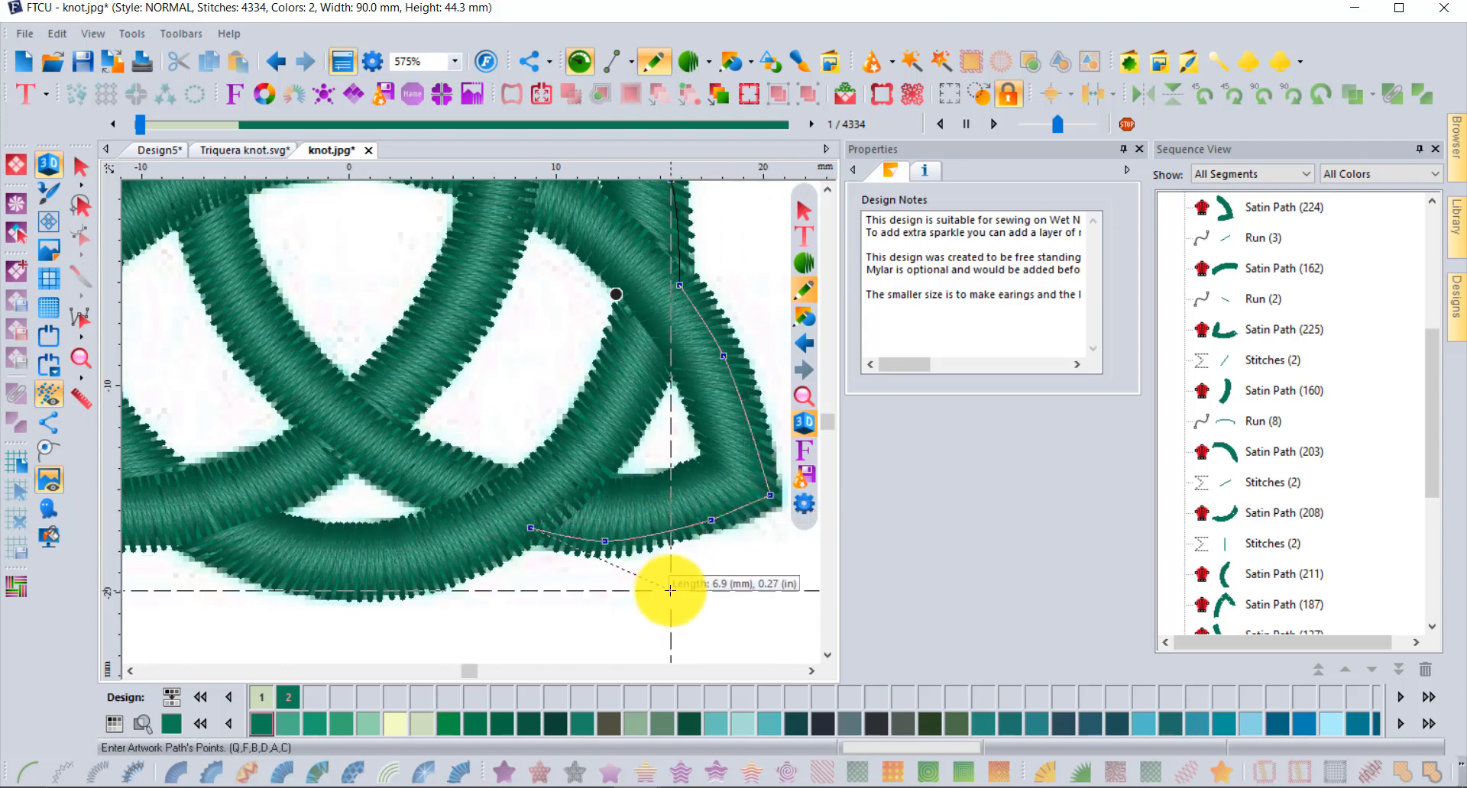
Trace the outer edge of the left knot's bottom arc with artwork points, ending at its junction with the lower-left corner
left_click(499, 544)
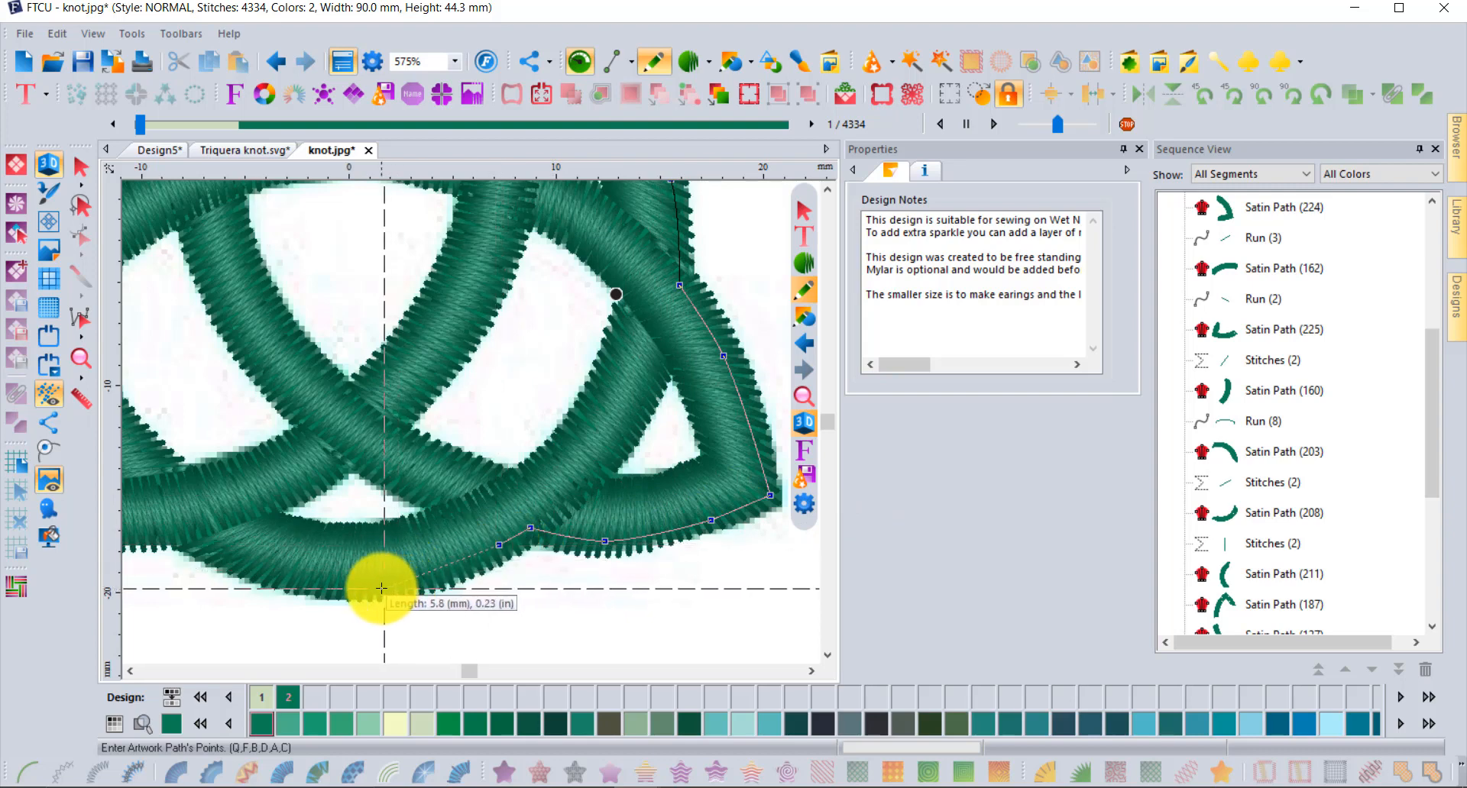
left_click(369, 587)
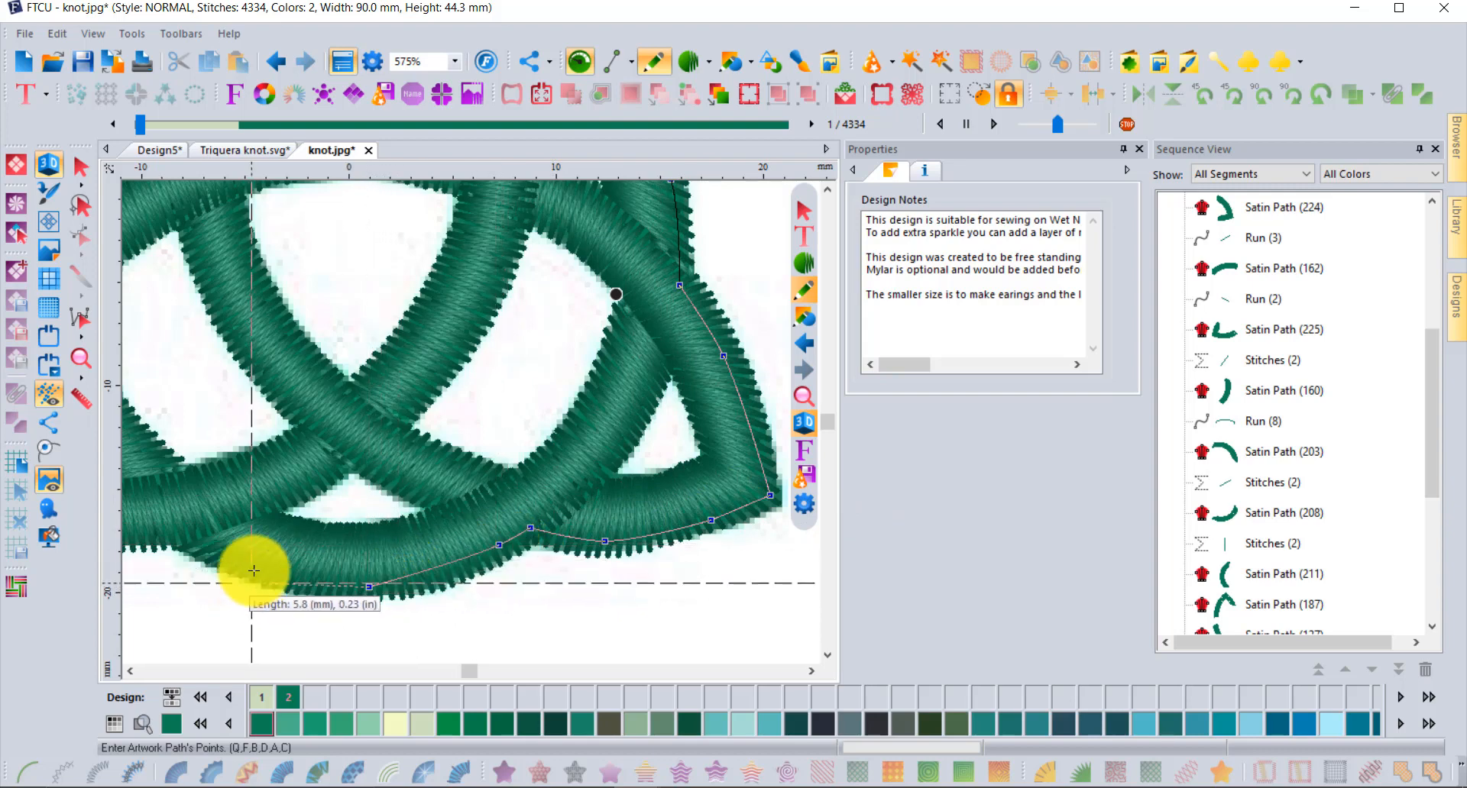
left_click(250, 556)
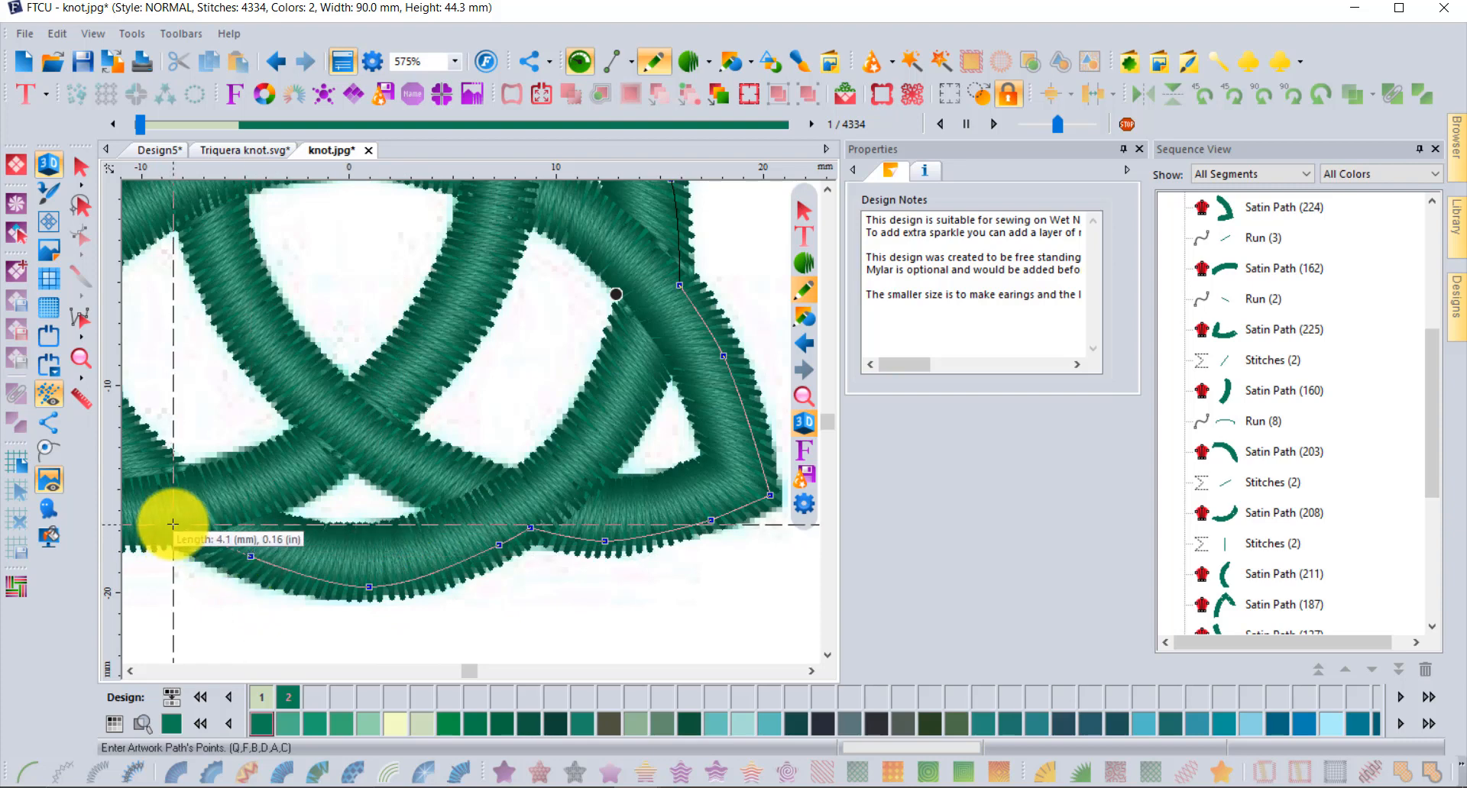
left_click(174, 525)
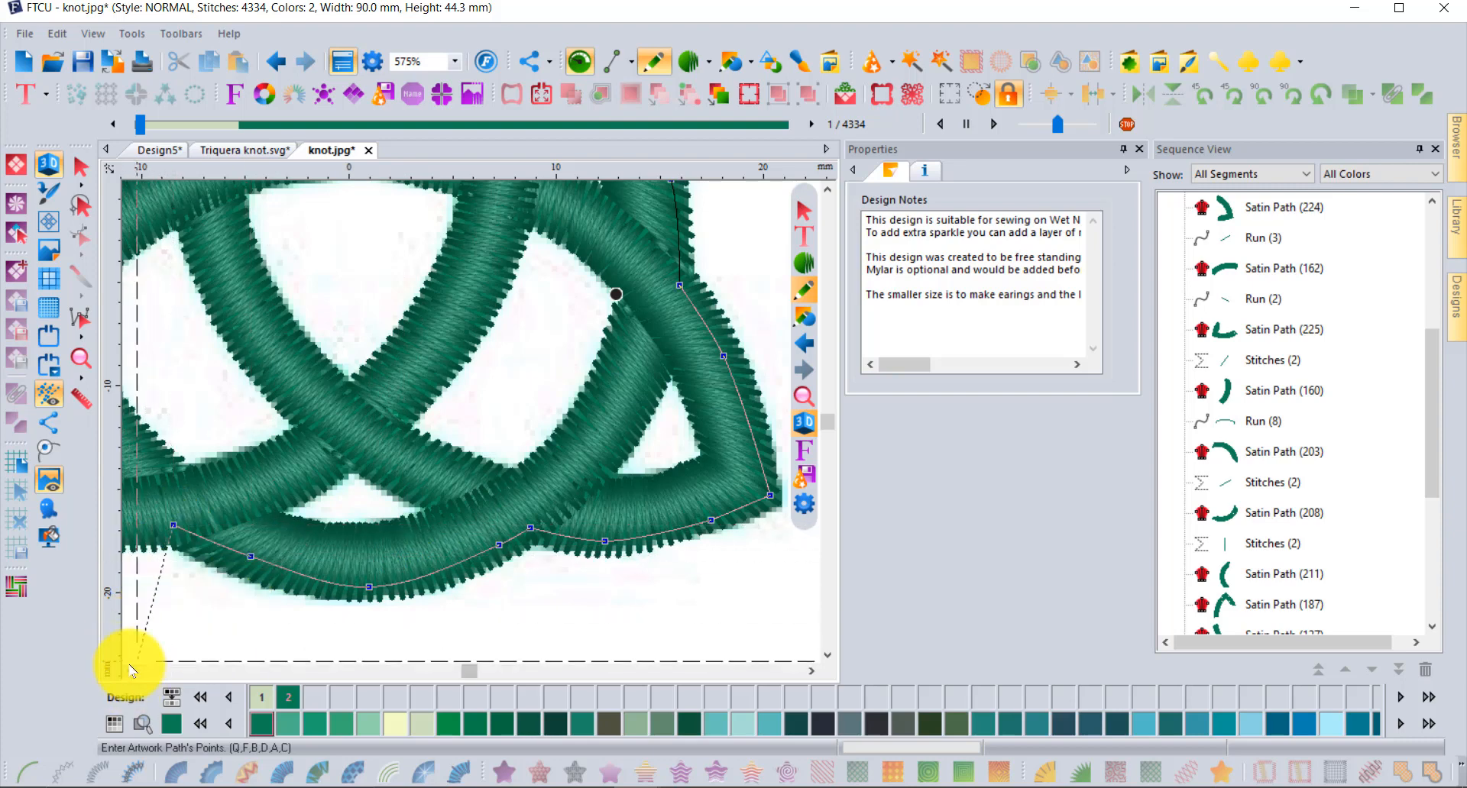
Extend the artwork path around the left knot's lower-left corner up to the base of the left arc
left_click(346, 527)
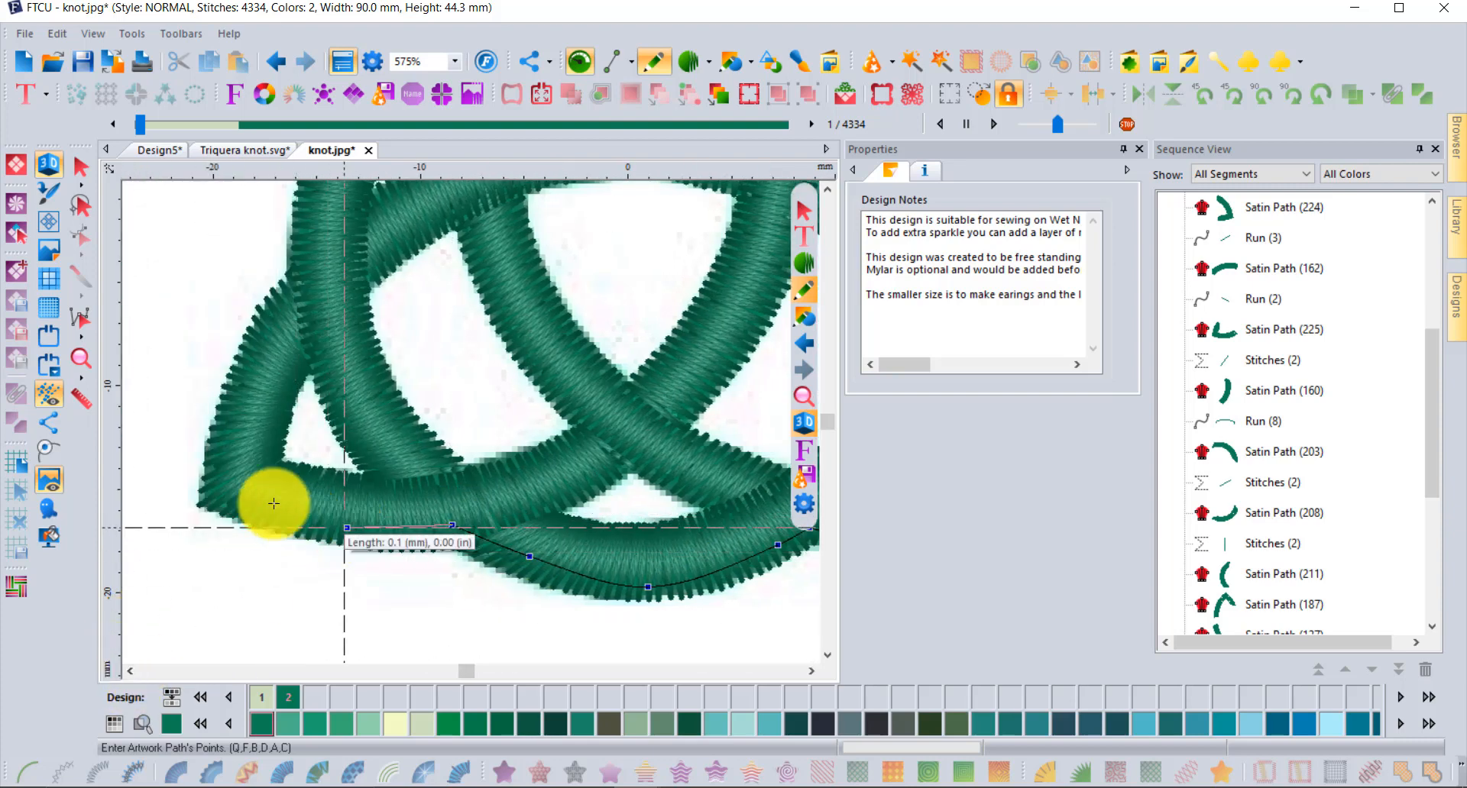
left_click(213, 493)
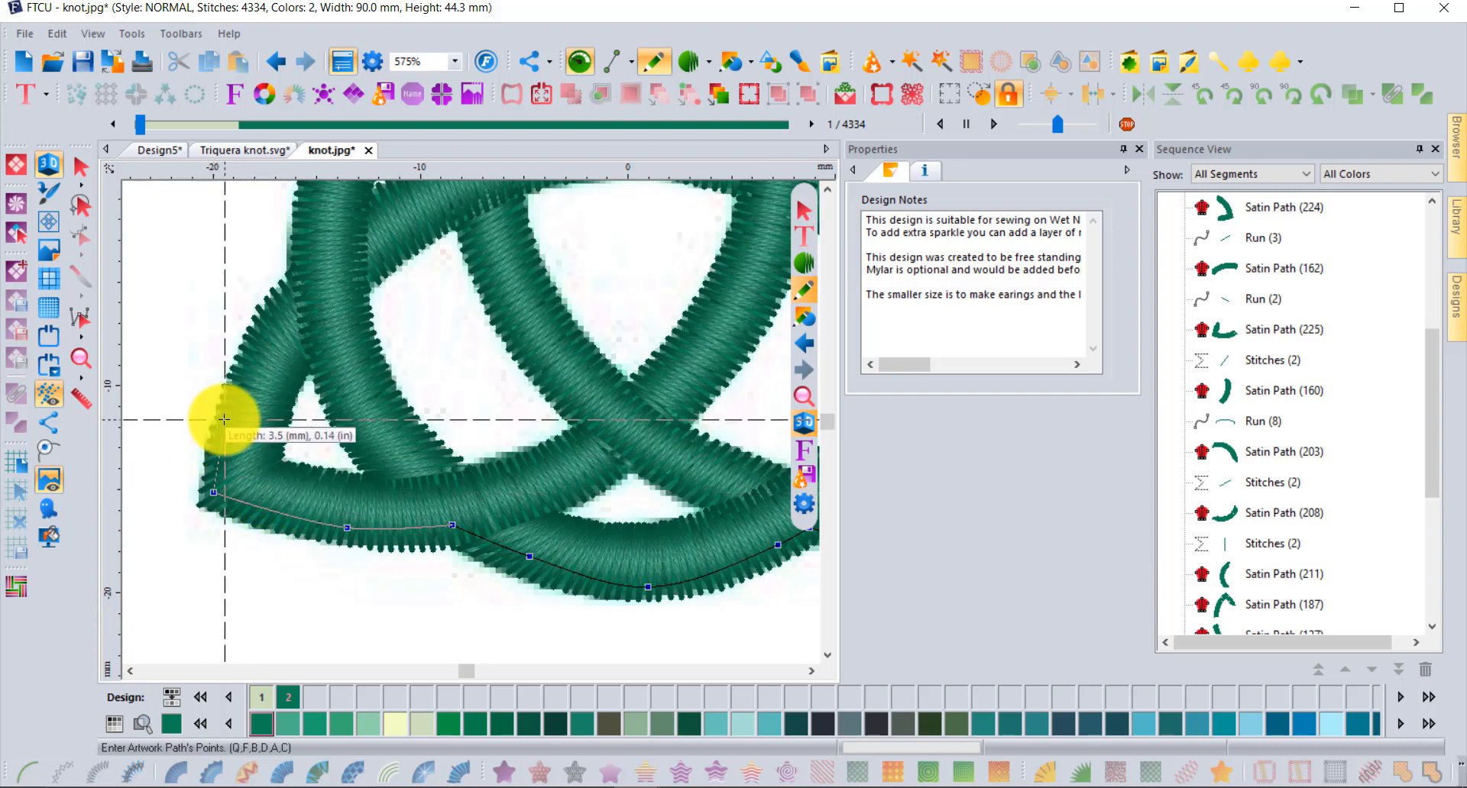
left_click(228, 413)
left_click(272, 321)
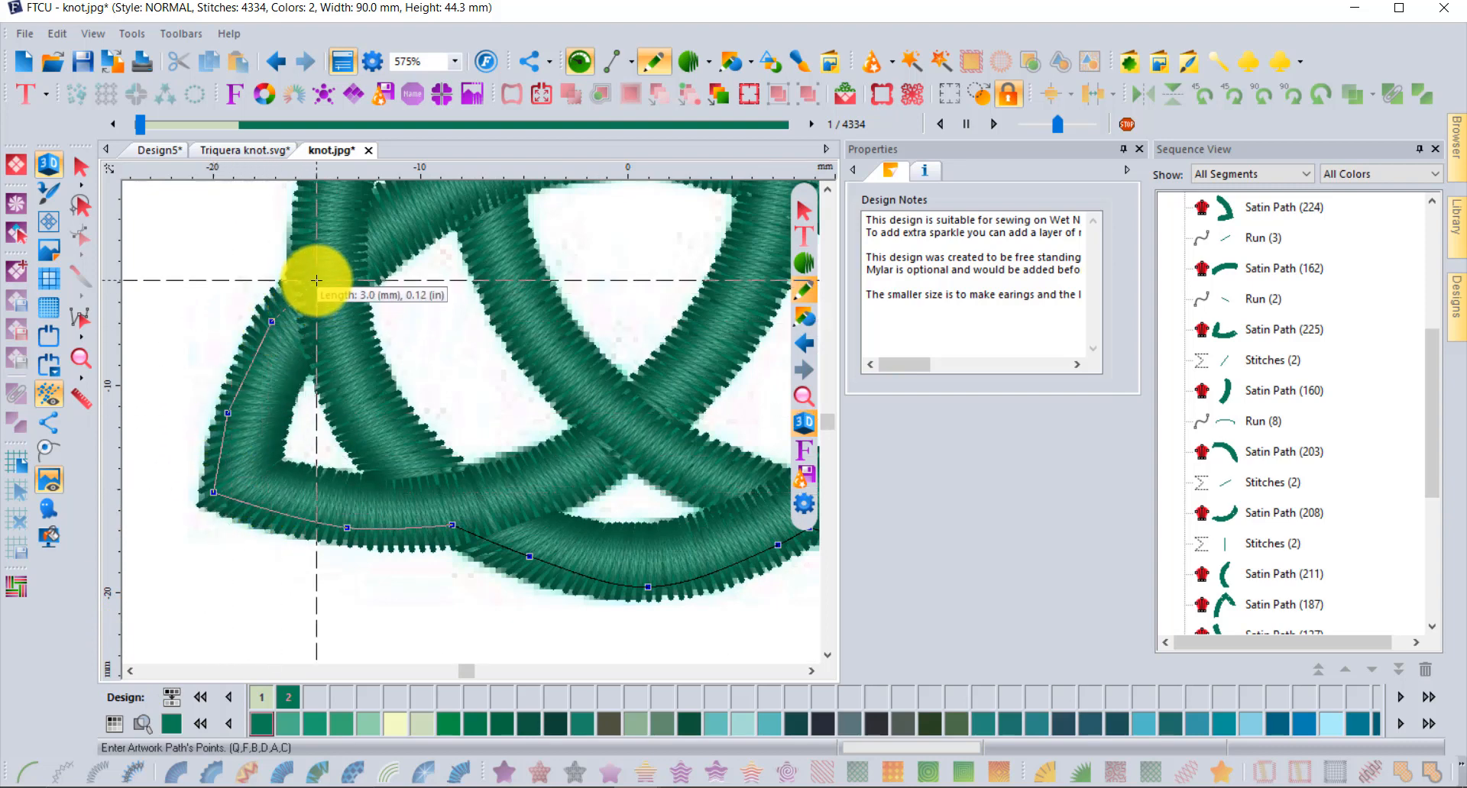
left_click(308, 273)
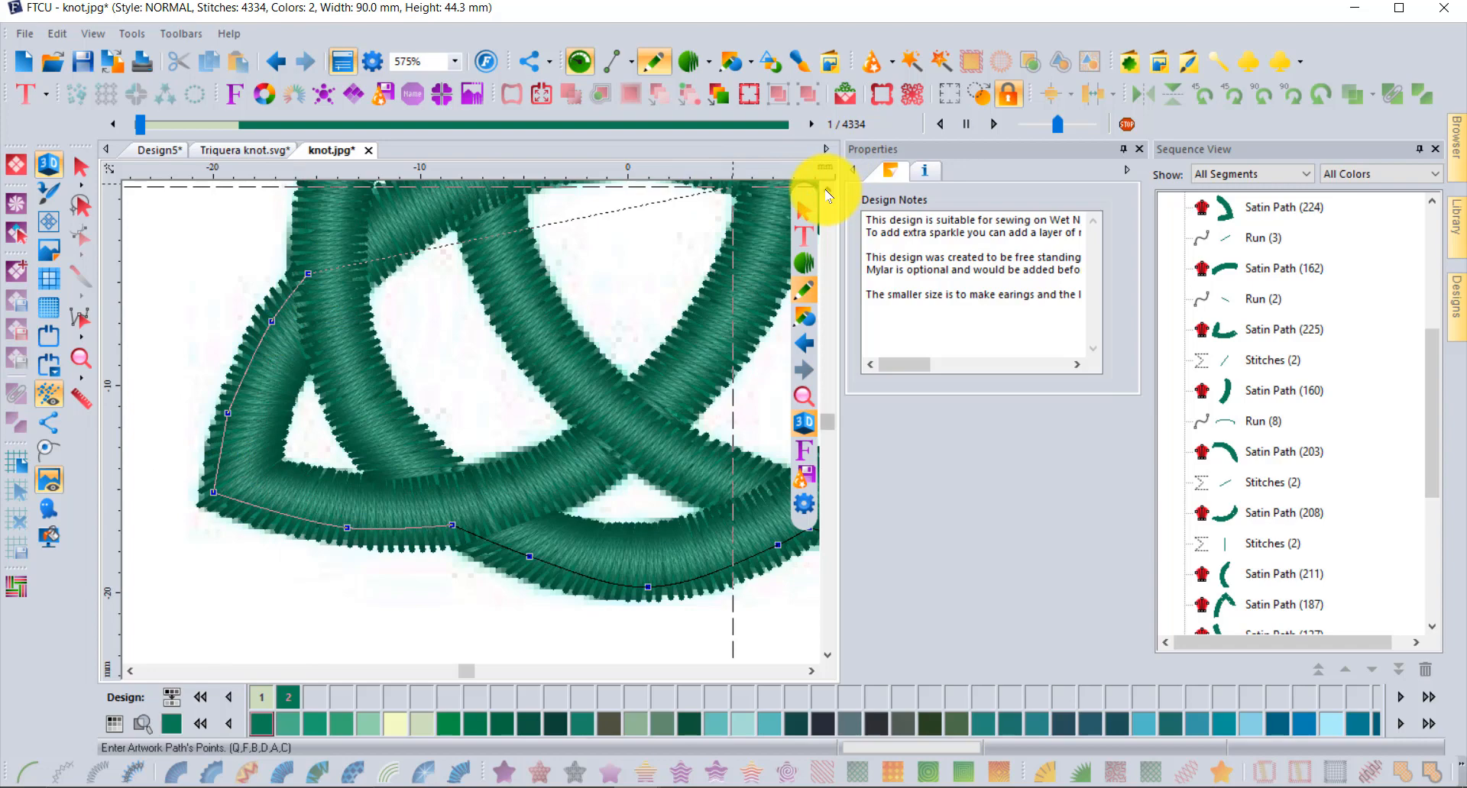
Trace the outer edge of the left knot's left arc up to the upper-left crossing
left_click(826, 190)
left_click(826, 190)
left_click(826, 190)
left_click(826, 190)
left_click(826, 191)
left_click(826, 191)
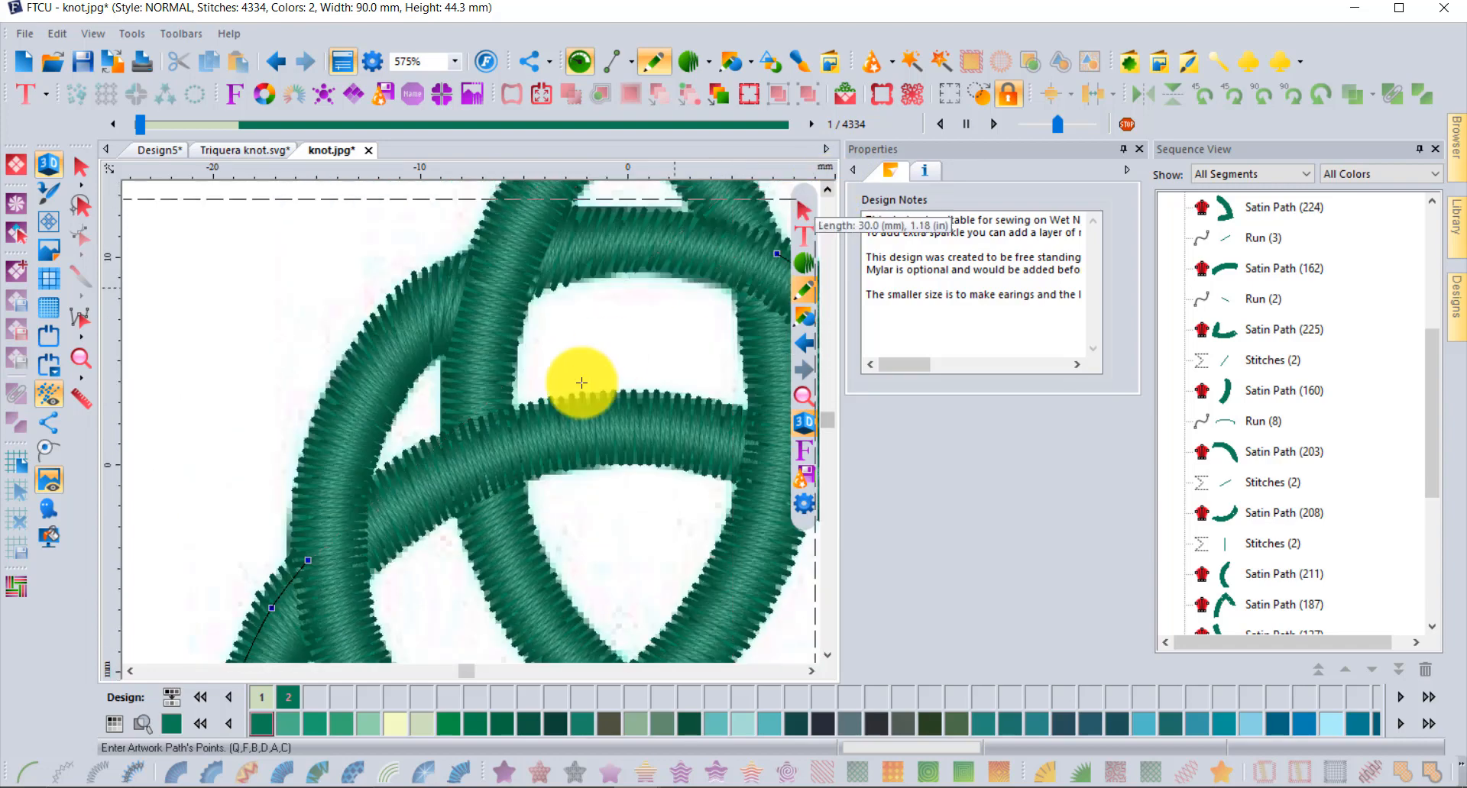
left_click(311, 459)
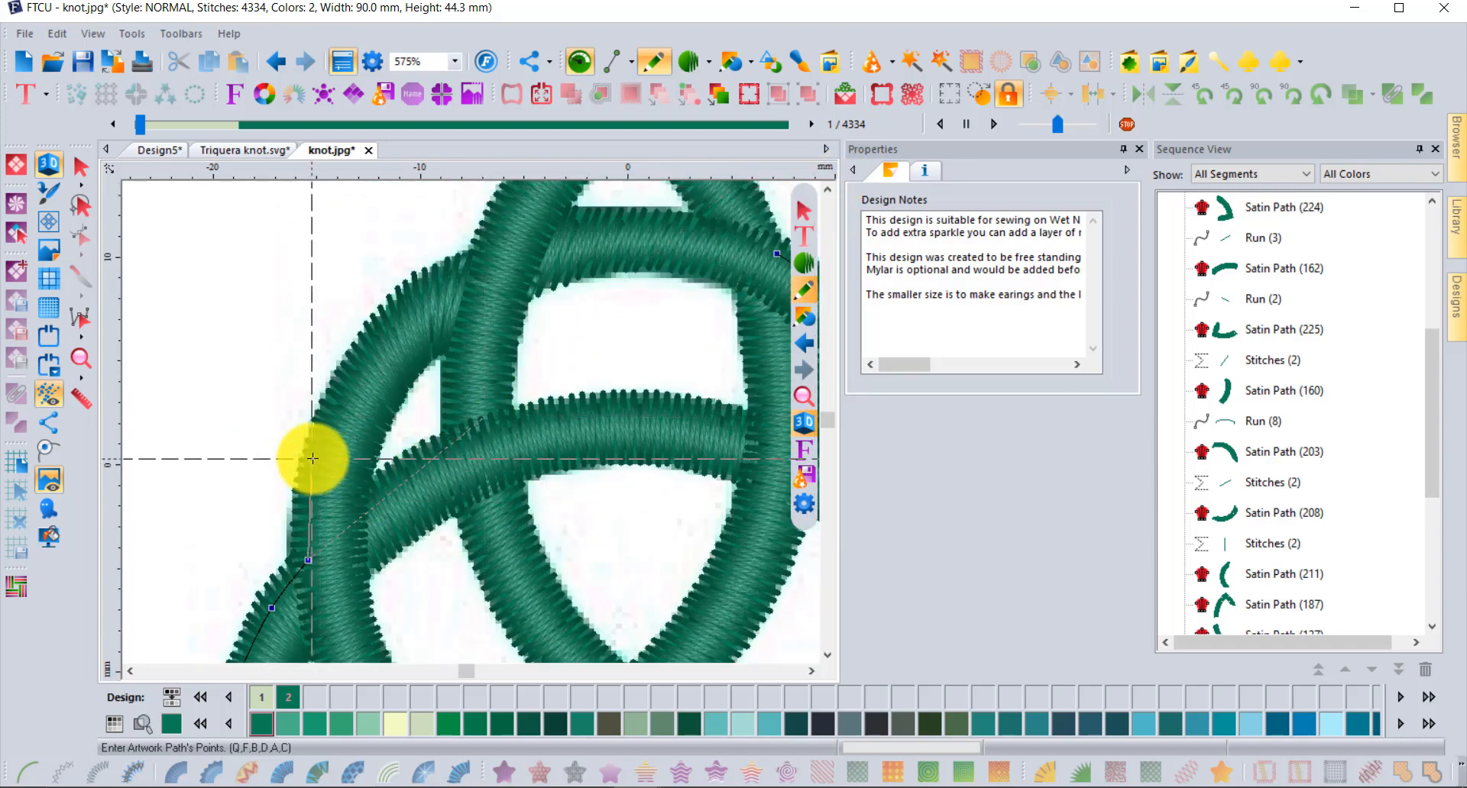
left_click(375, 345)
left_click(458, 270)
left_click(486, 265)
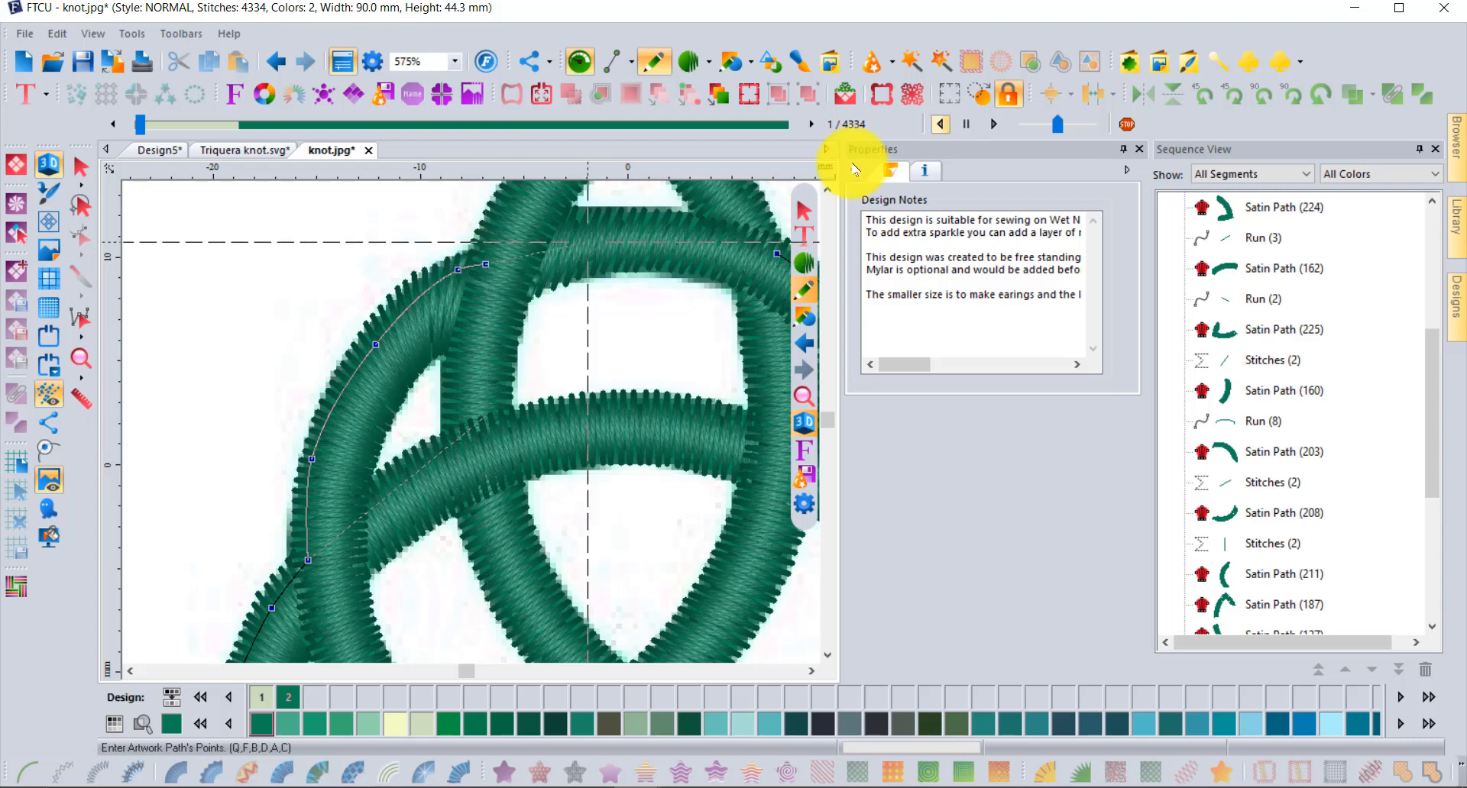
Carry the artwork path over the left knot's apex, passing below the hanging loop, and down toward the upper-right crossing
scroll(828, 188, "up", 3)
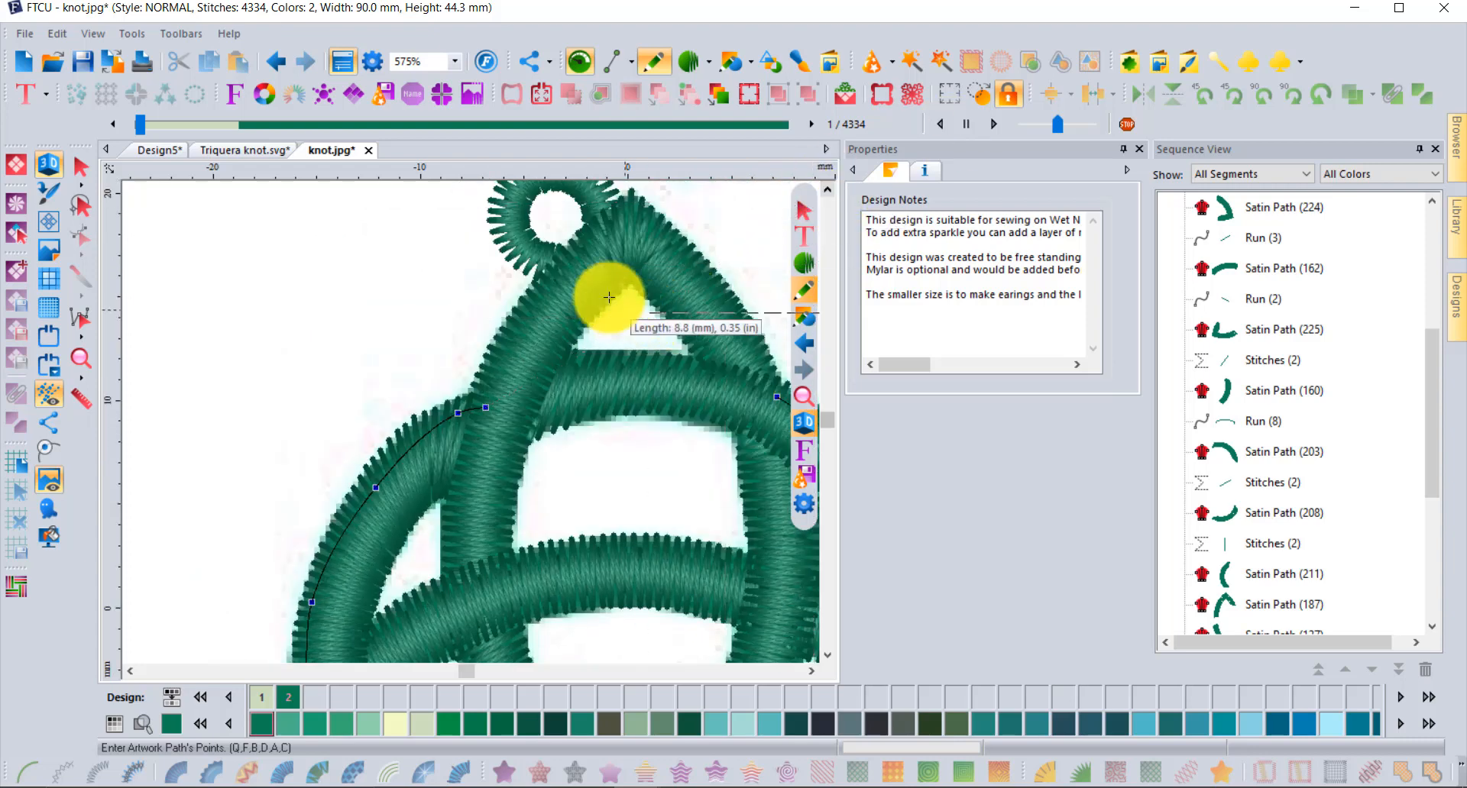
left_click(519, 331)
left_click(566, 271)
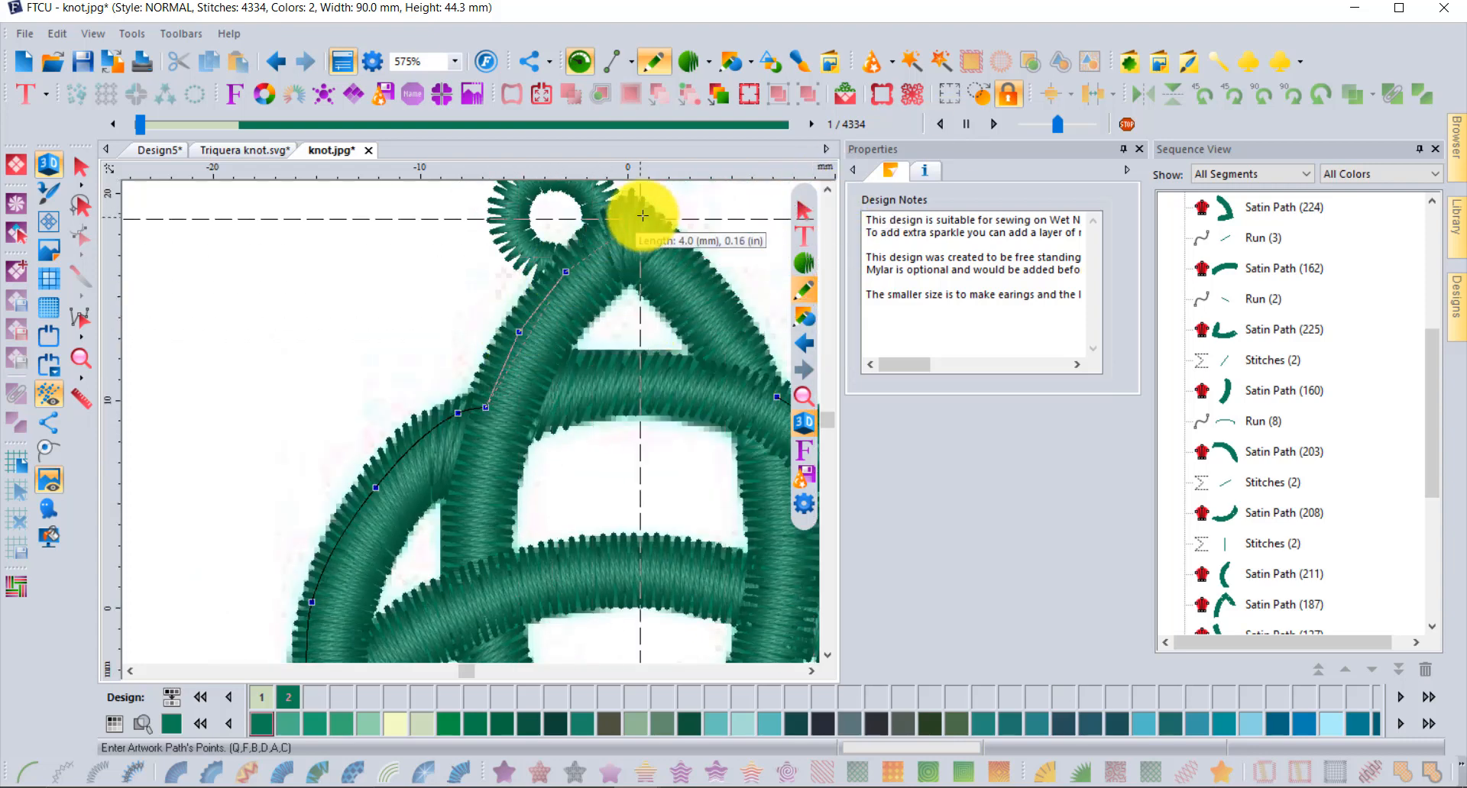
left_click(629, 210)
left_click(678, 255)
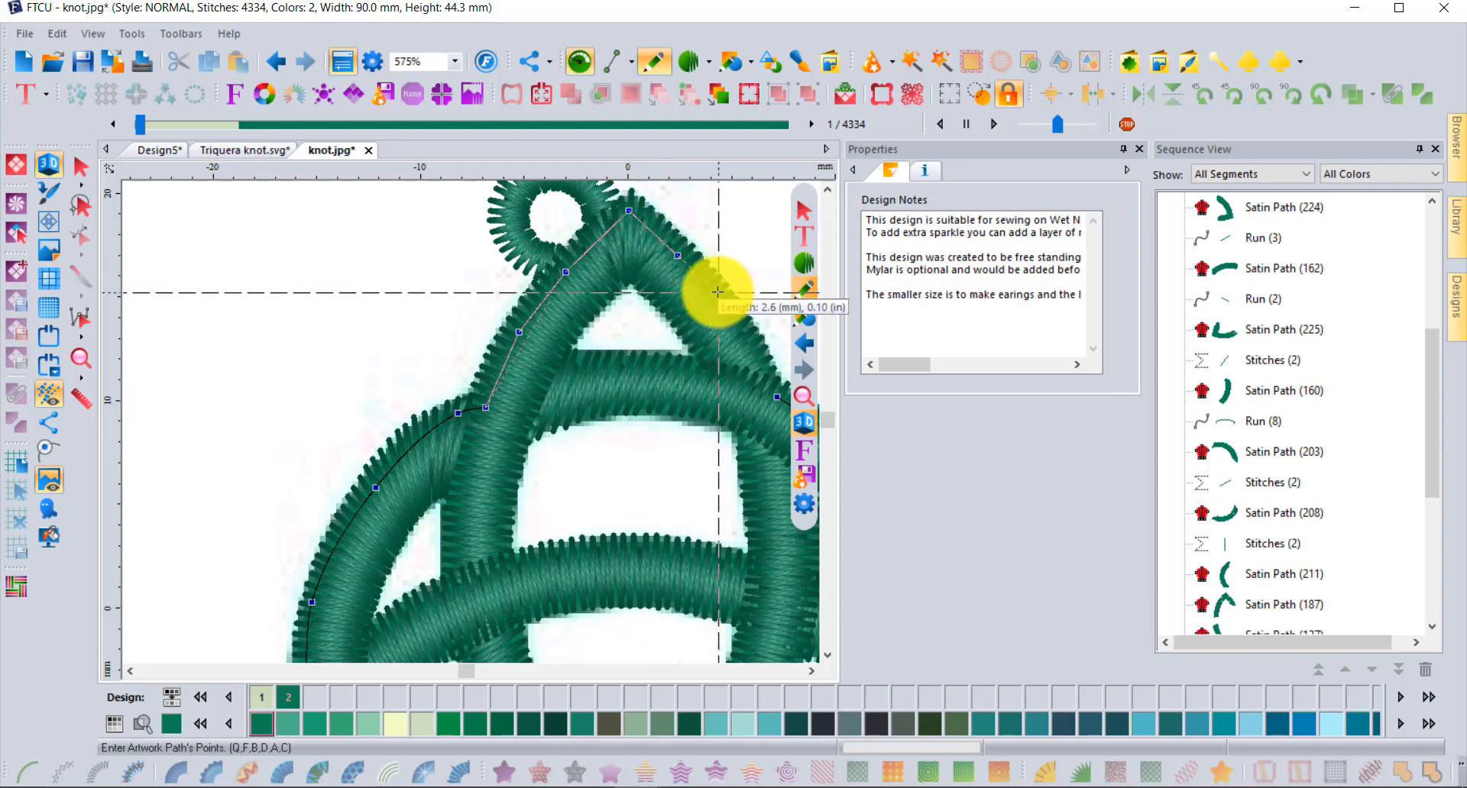
left_click(721, 308)
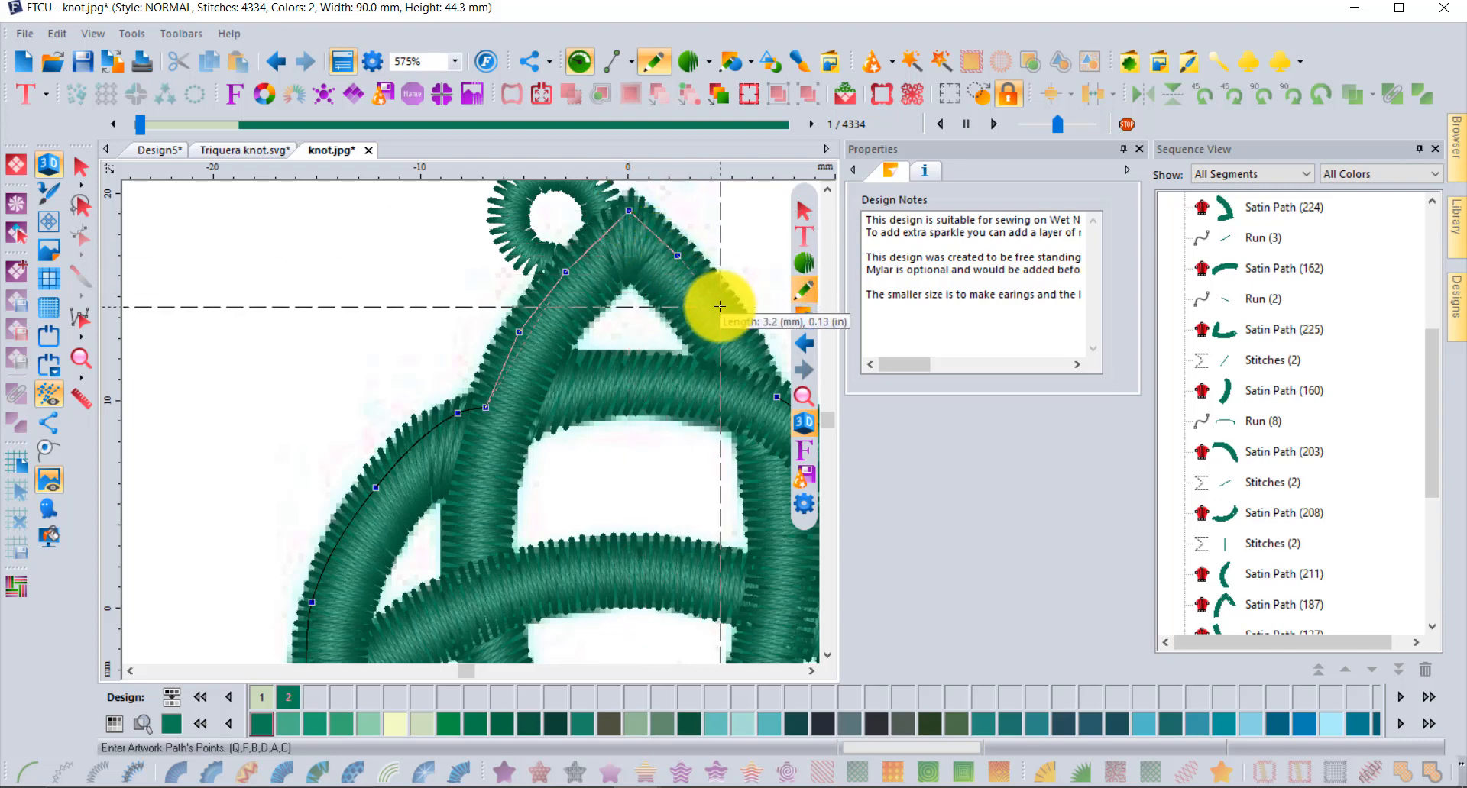
left_click(757, 378)
Bring the artwork outline back to its starting point at the upper-right crossing and finish it with the Selection tool
scroll(760, 374, "up", 1)
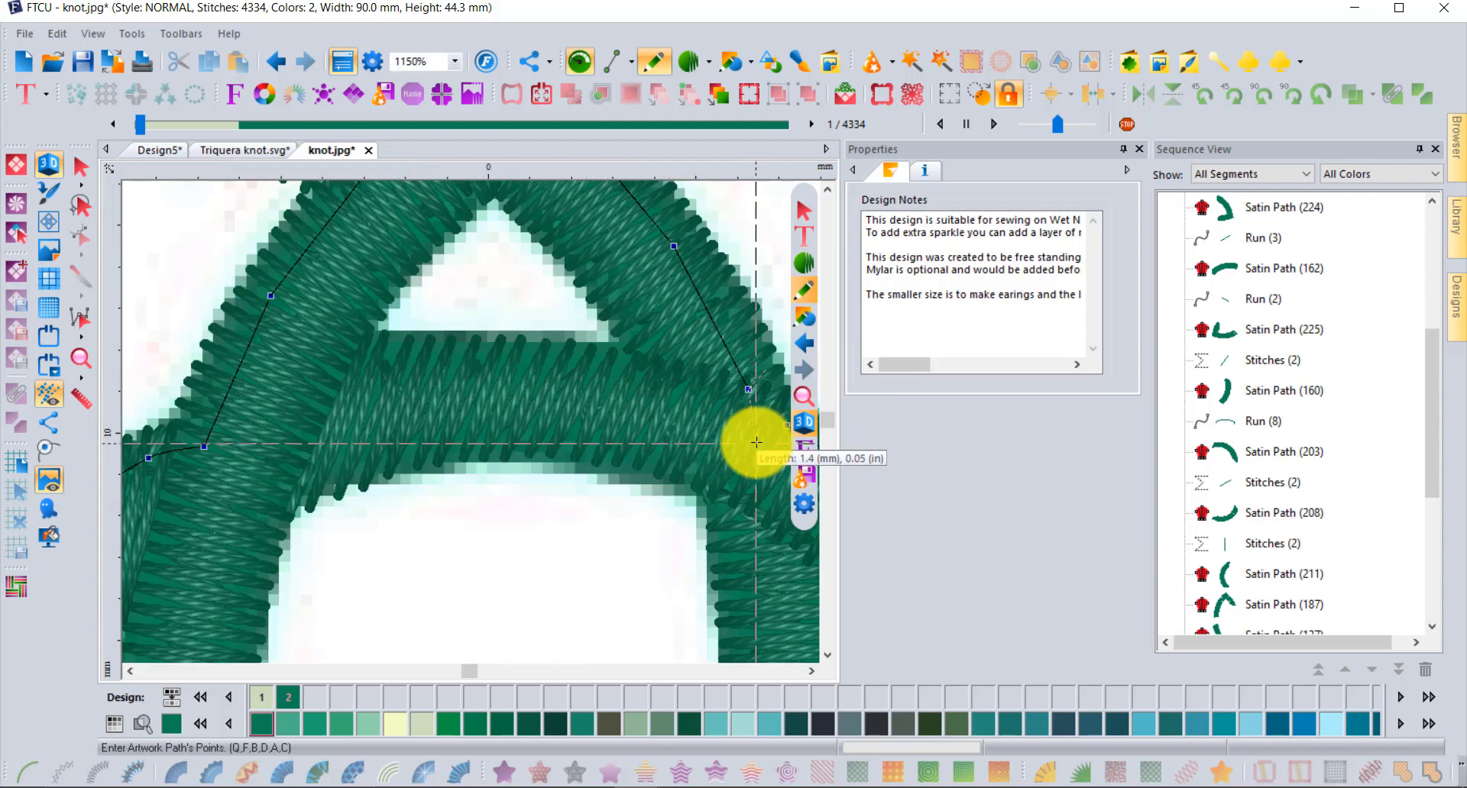
left_click(810, 672)
left_click(811, 672)
left_click(810, 671)
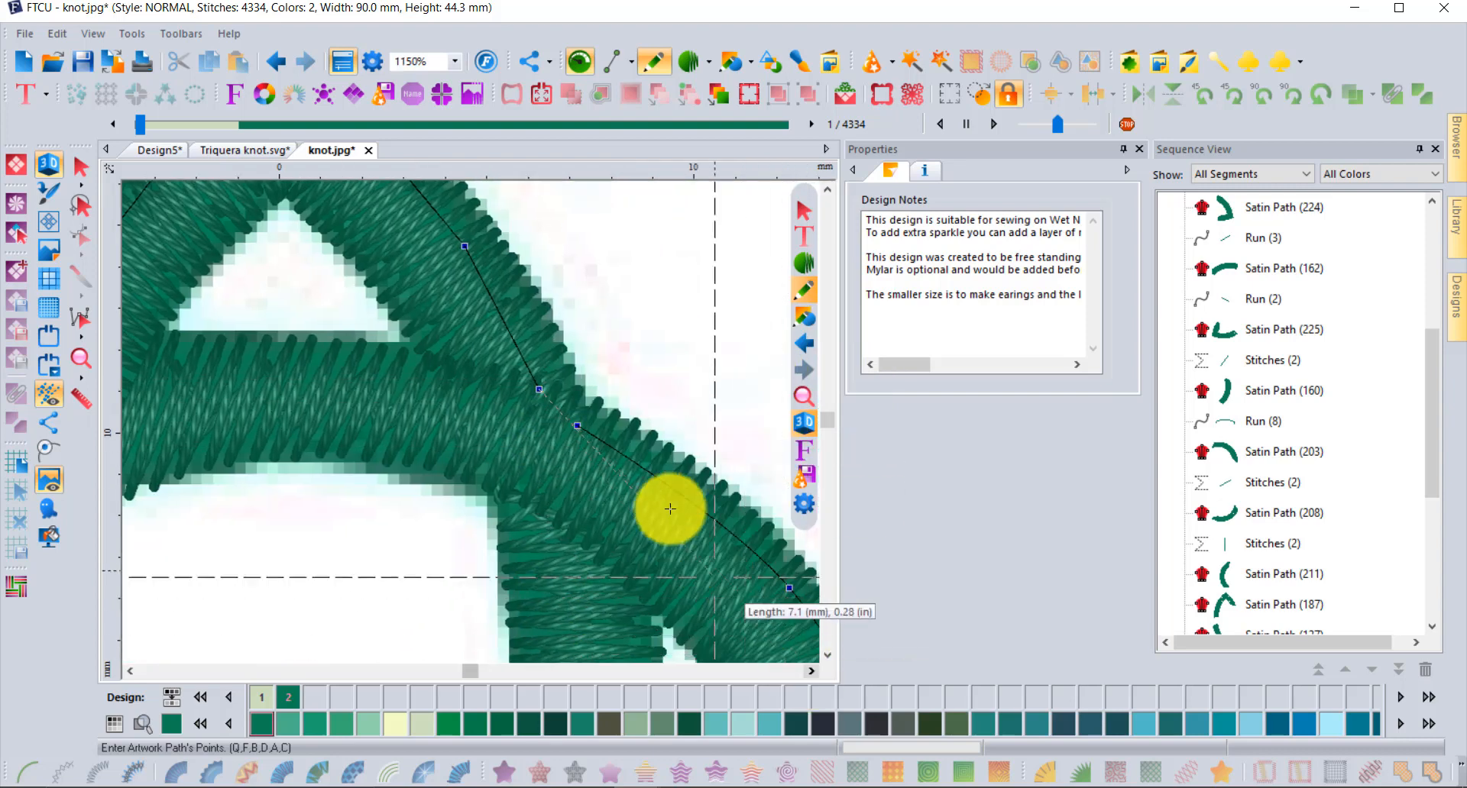
left_click(580, 430)
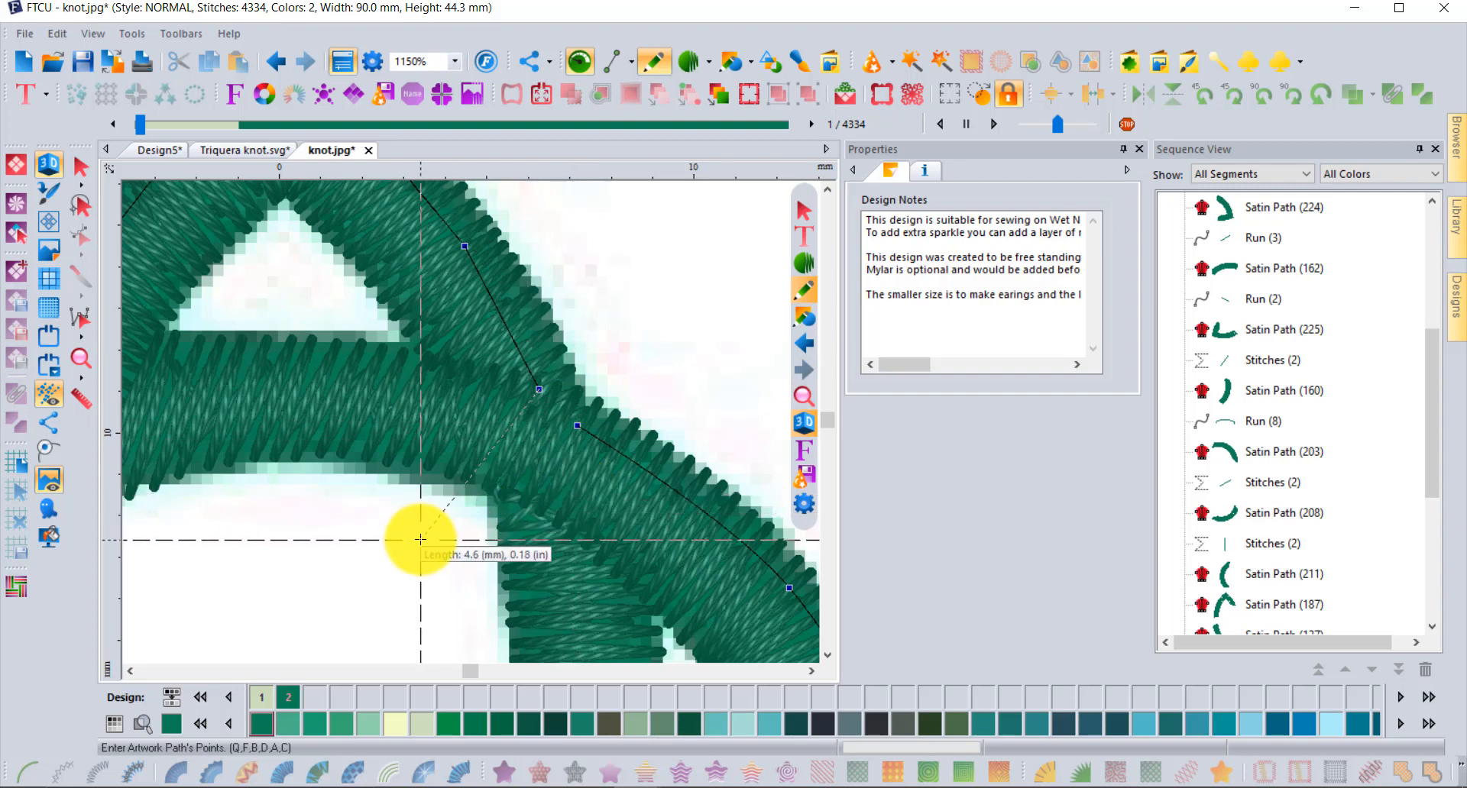
scroll(570, 411, "down", 2)
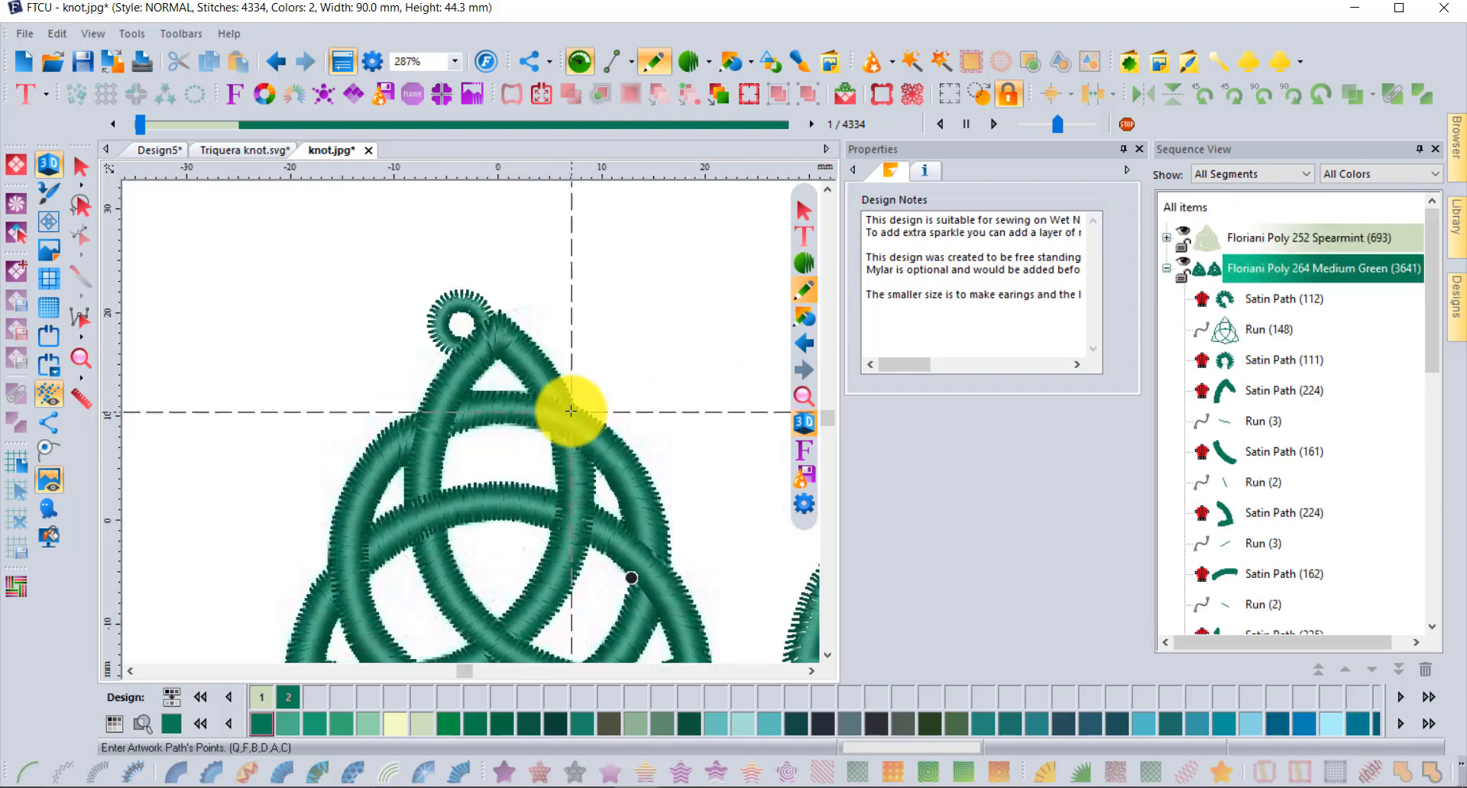
left_click(80, 168)
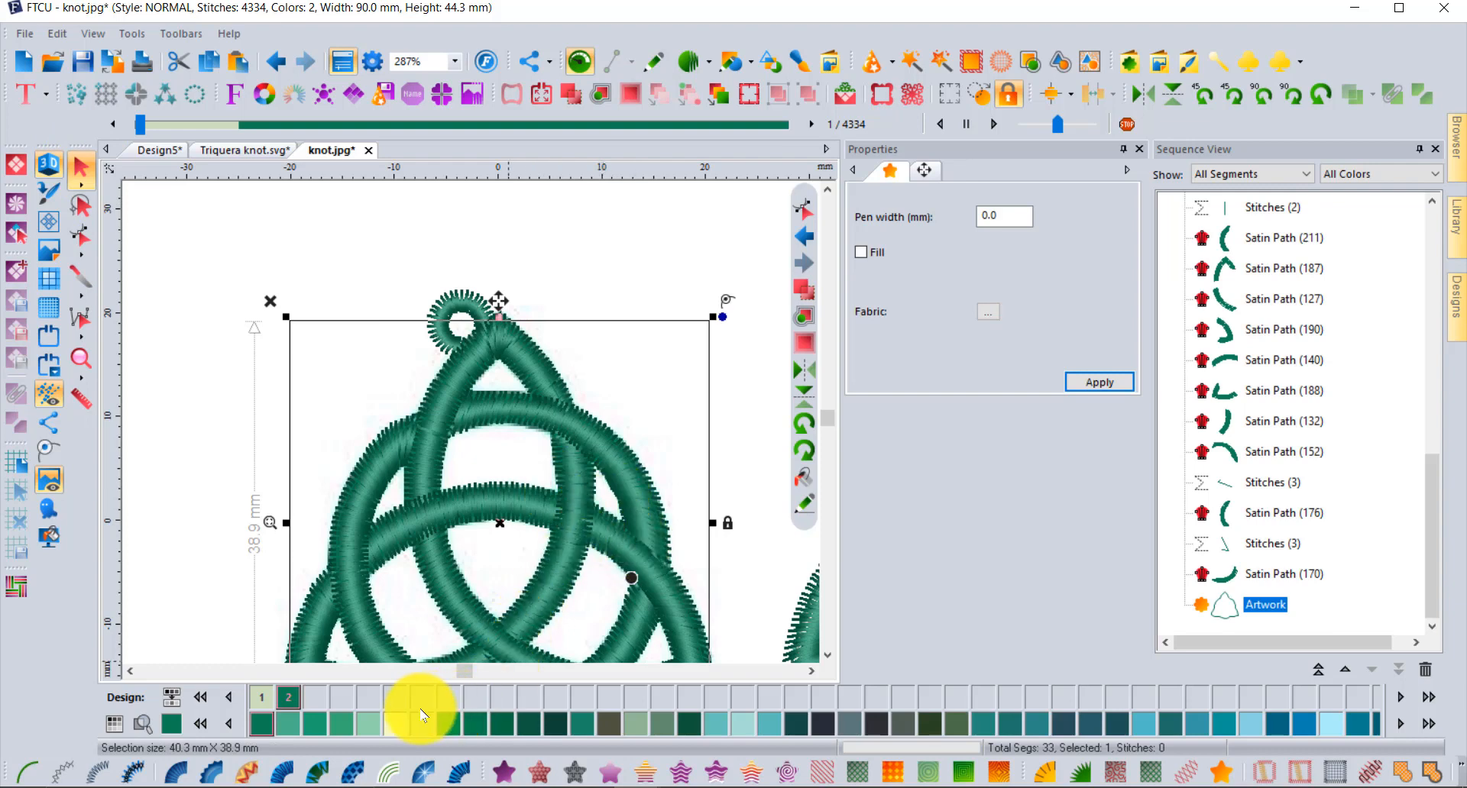
Recolor the outline artwork to Floriani Poly 251 Flite Green and check where its ends meet at the upper-right crossing
left_click(393, 724)
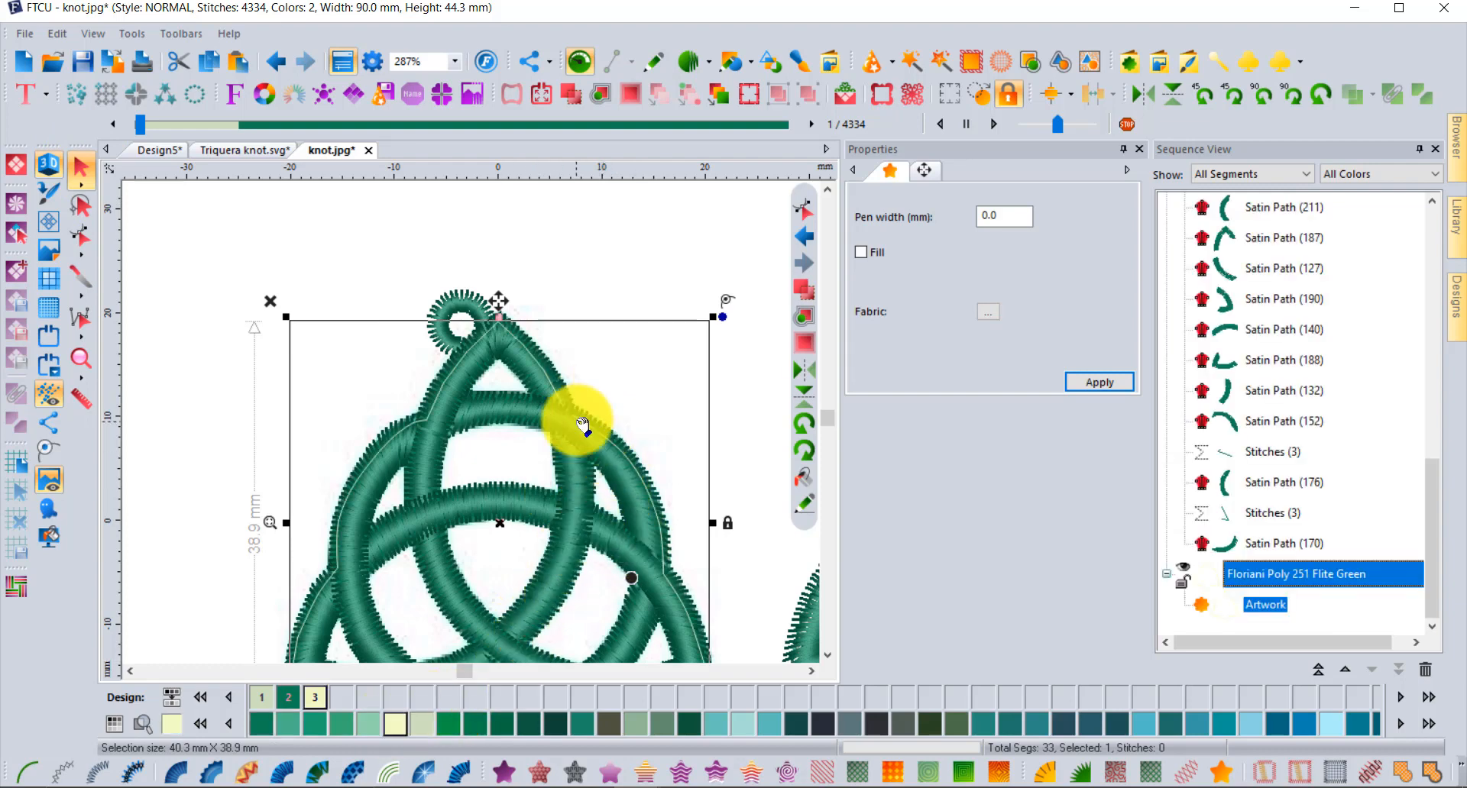
scroll(582, 424, "up", 1)
scroll(582, 425, "up", 1)
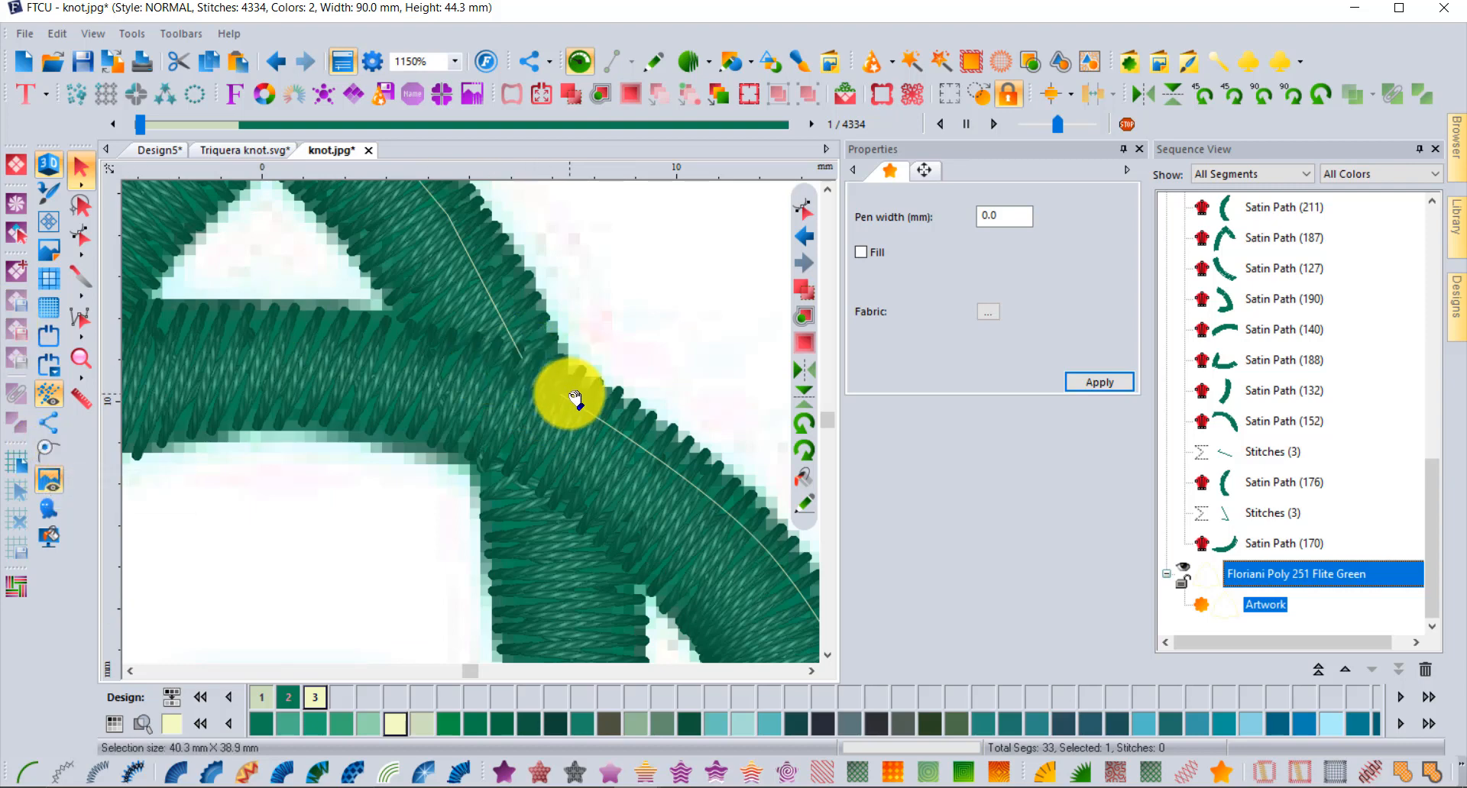
scroll(572, 397, "down", 1)
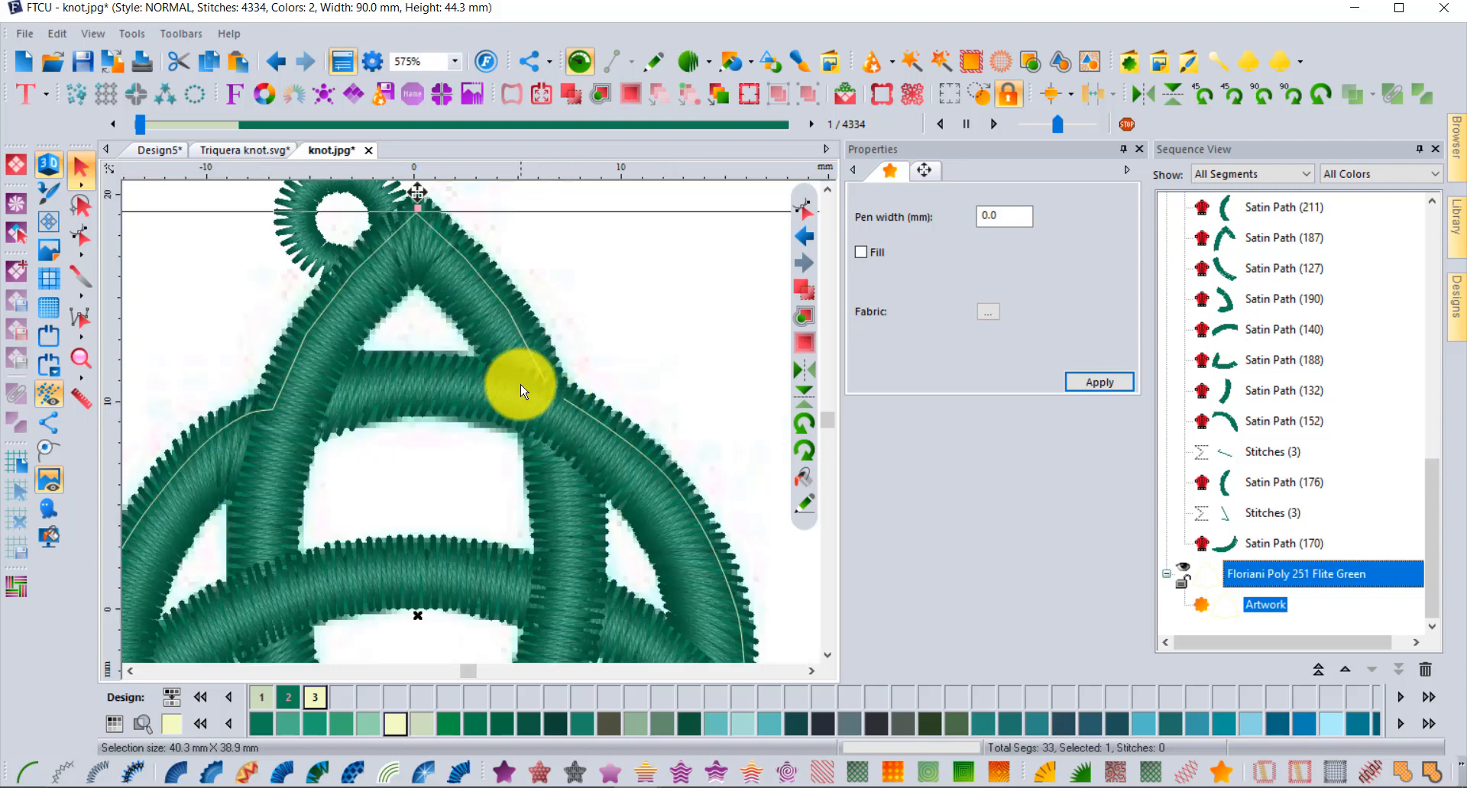
Convert the outline artwork to a Motif fill and fit both knots in view to compare their fills
left_click(822, 774)
scroll(660, 424, "down", 1)
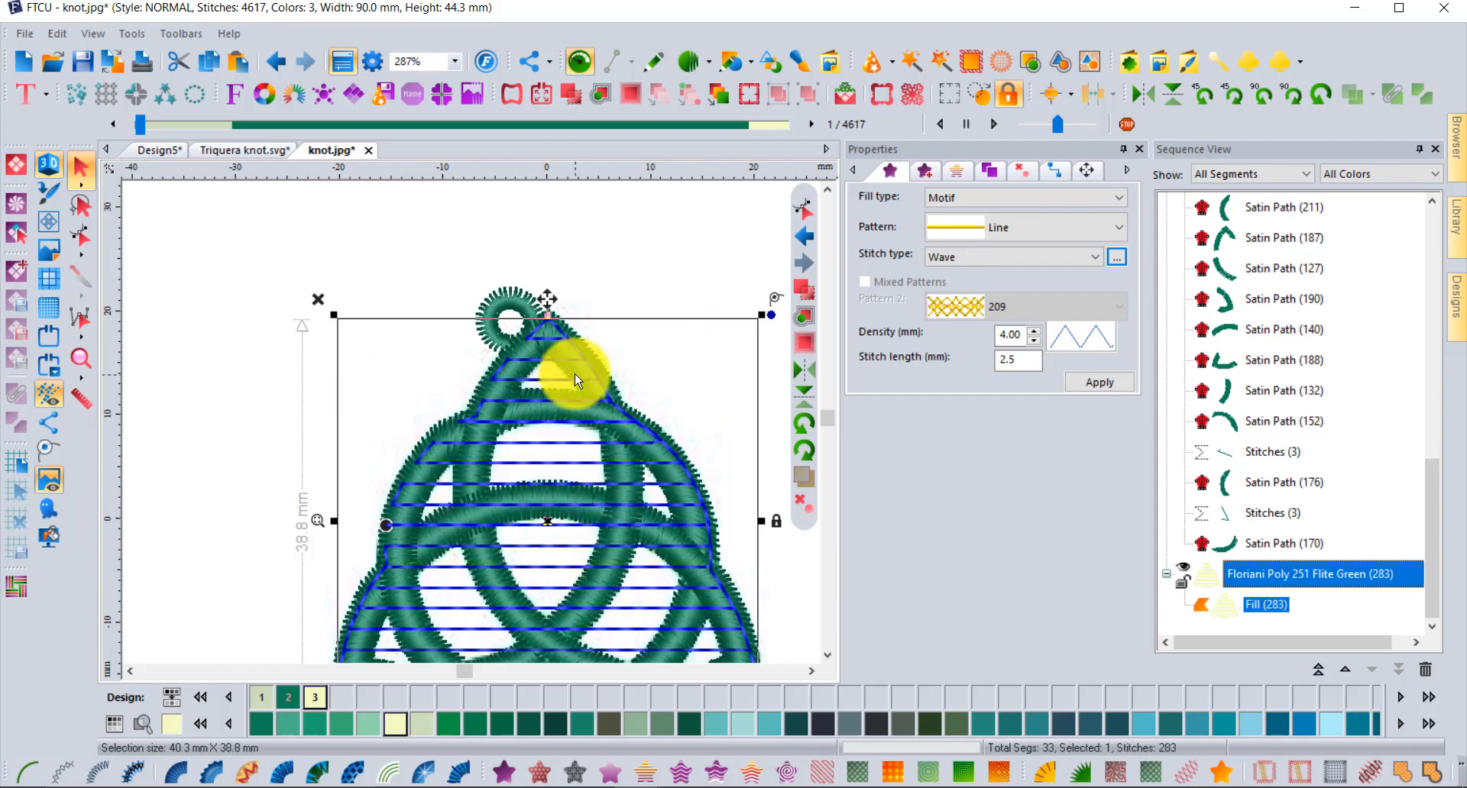
scroll(814, 644, "down", 5)
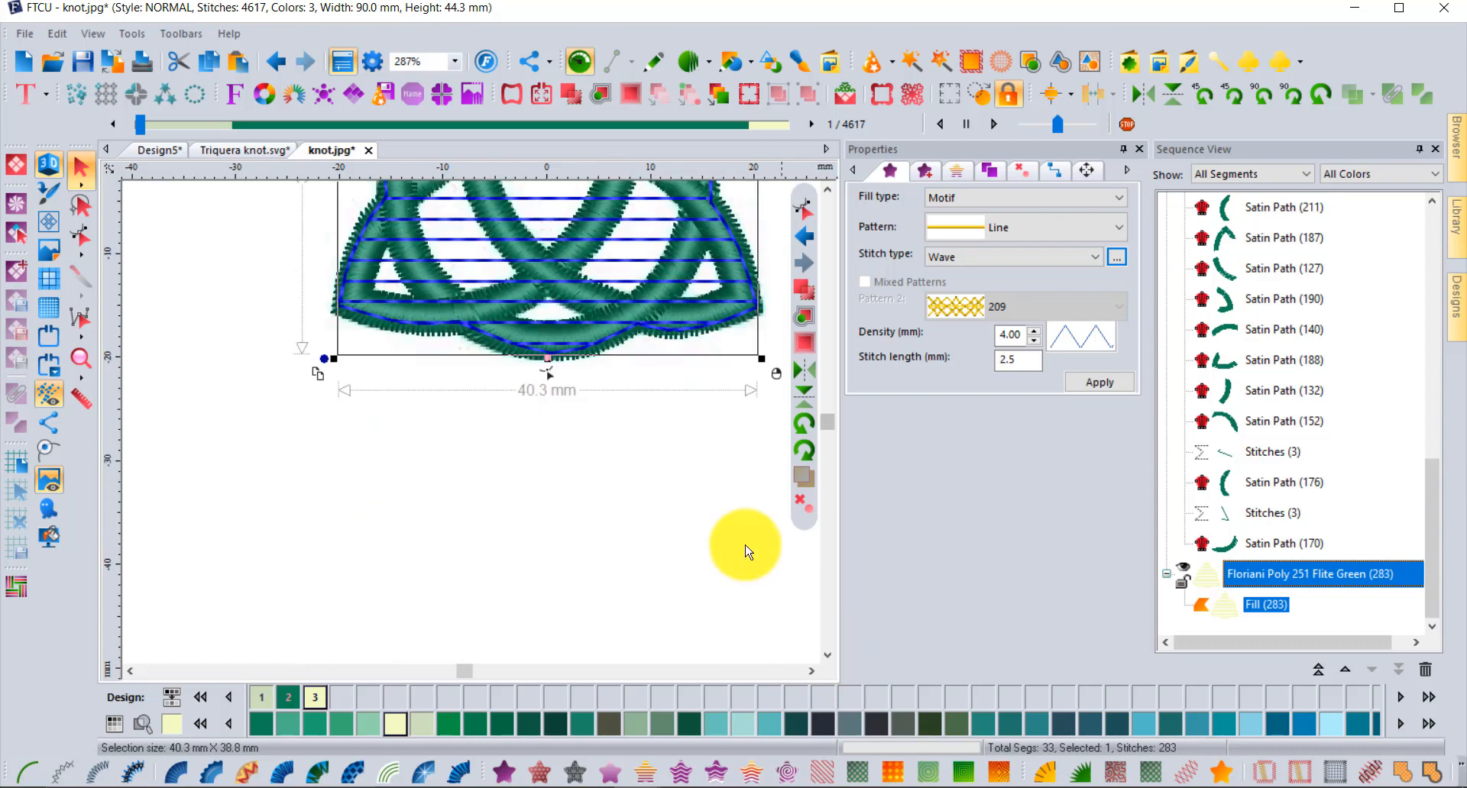
left_click(86, 361)
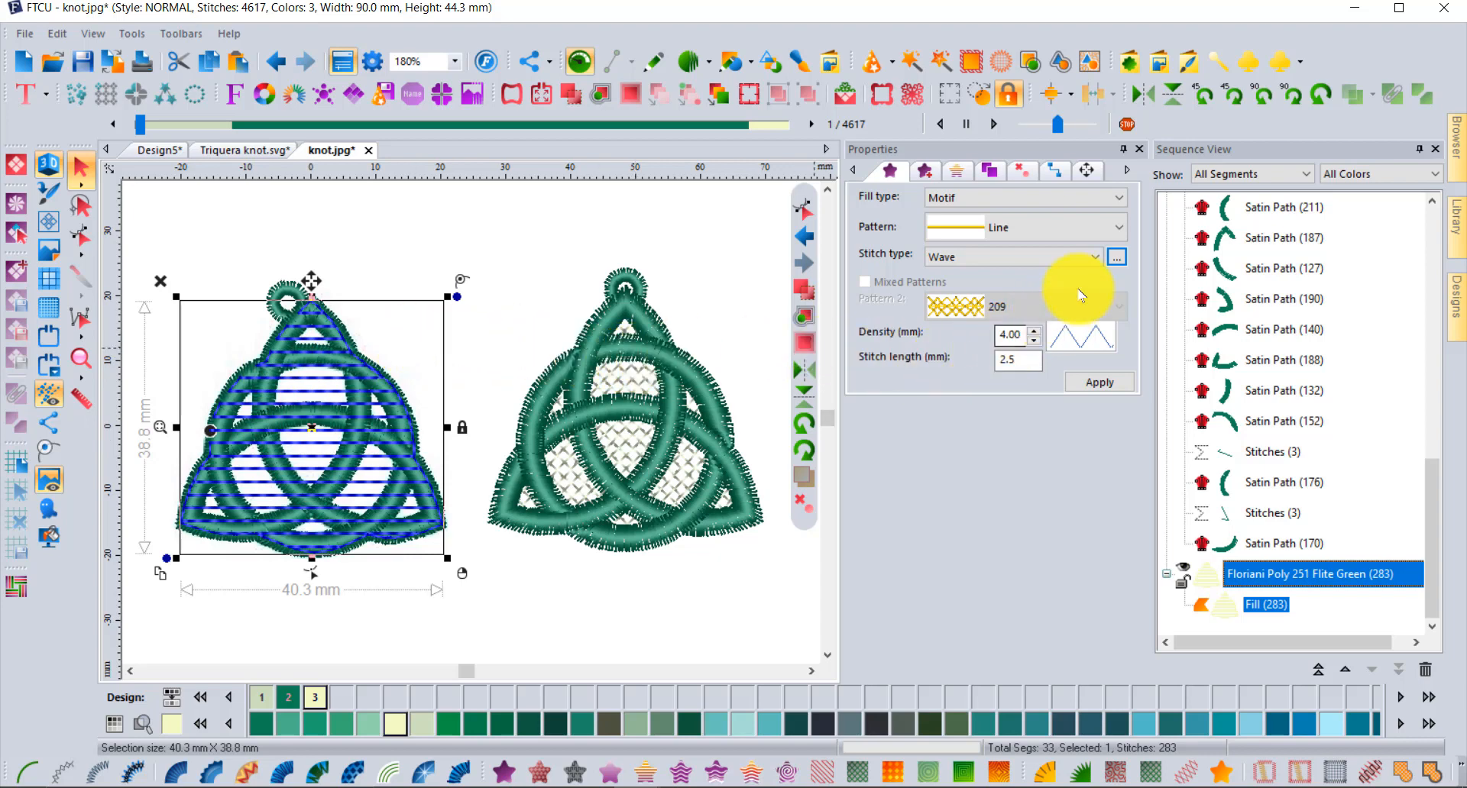
Set the left knot's Motif fill to the diagonal crosshatch Mesh Fill pattern and check the resulting mesh
left_click(1117, 259)
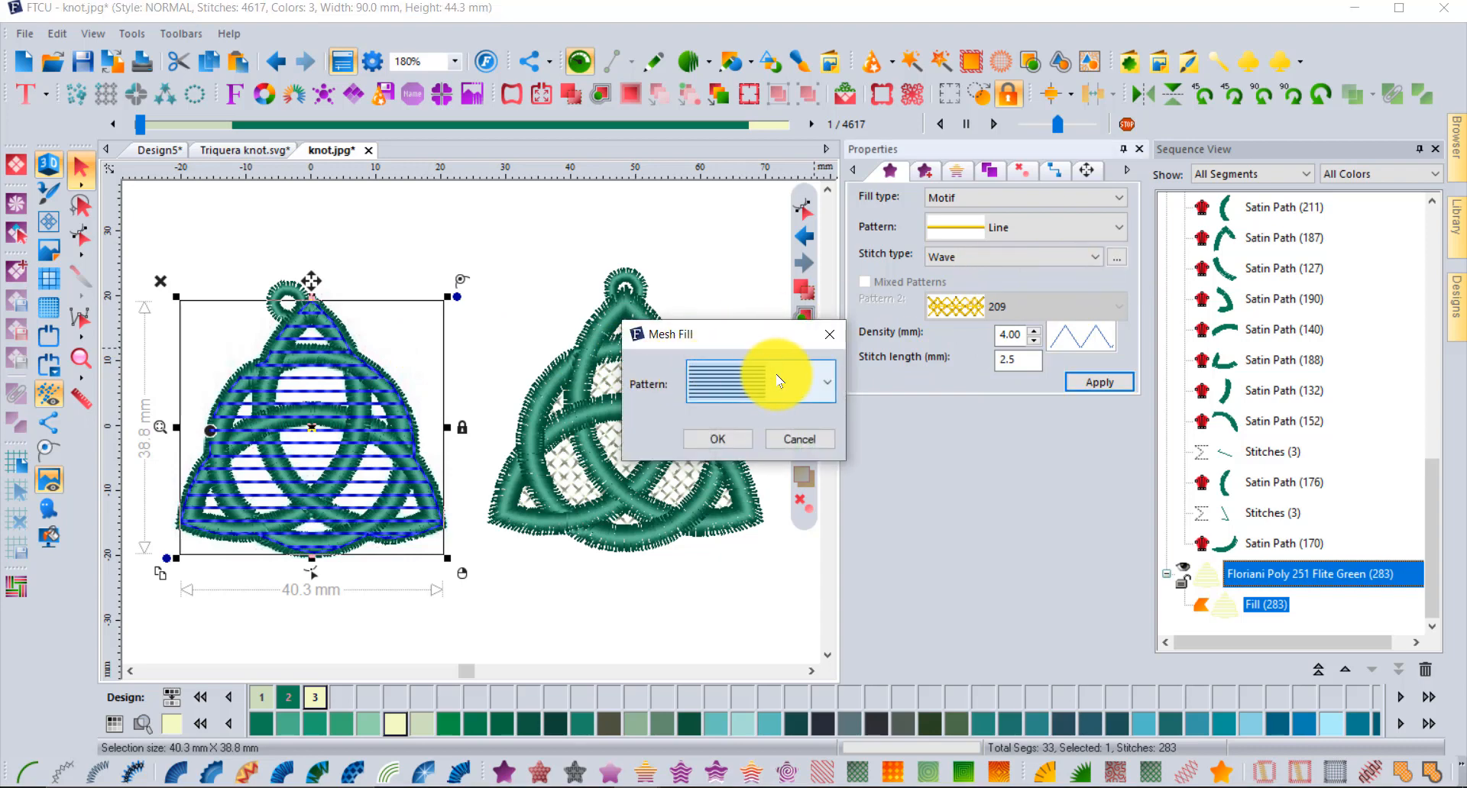
left_click(829, 387)
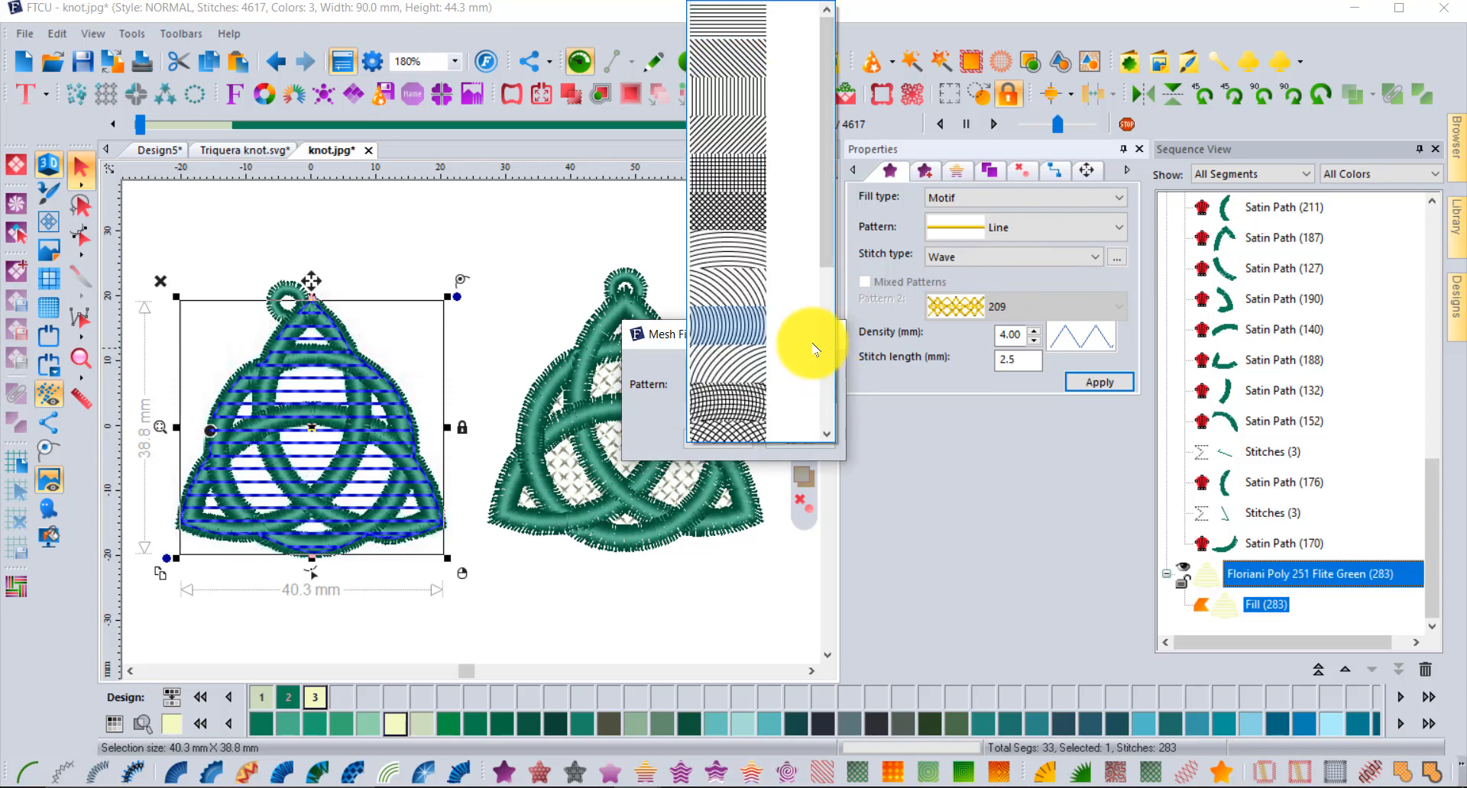
left_click(735, 220)
left_click(722, 449)
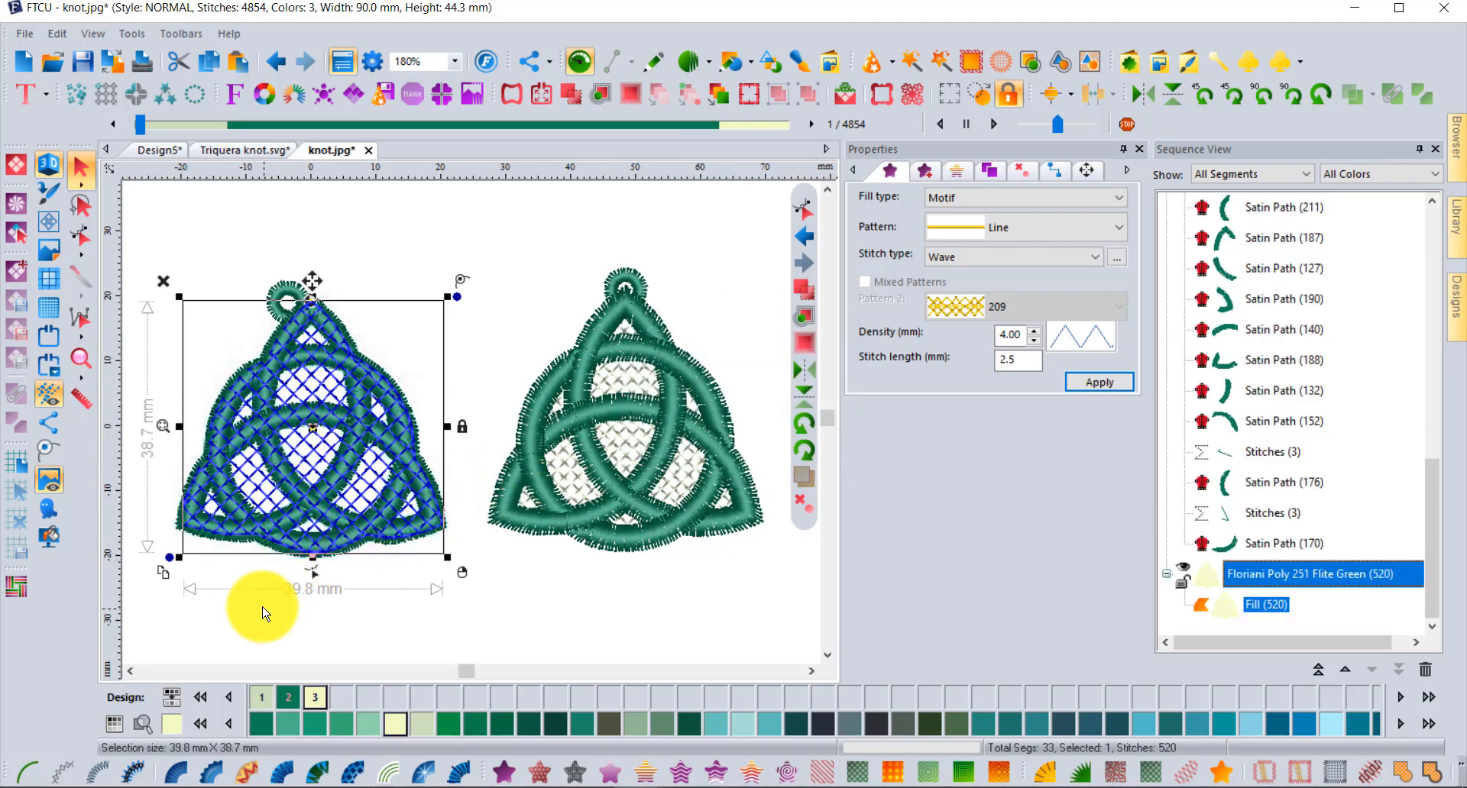
left_click(219, 598)
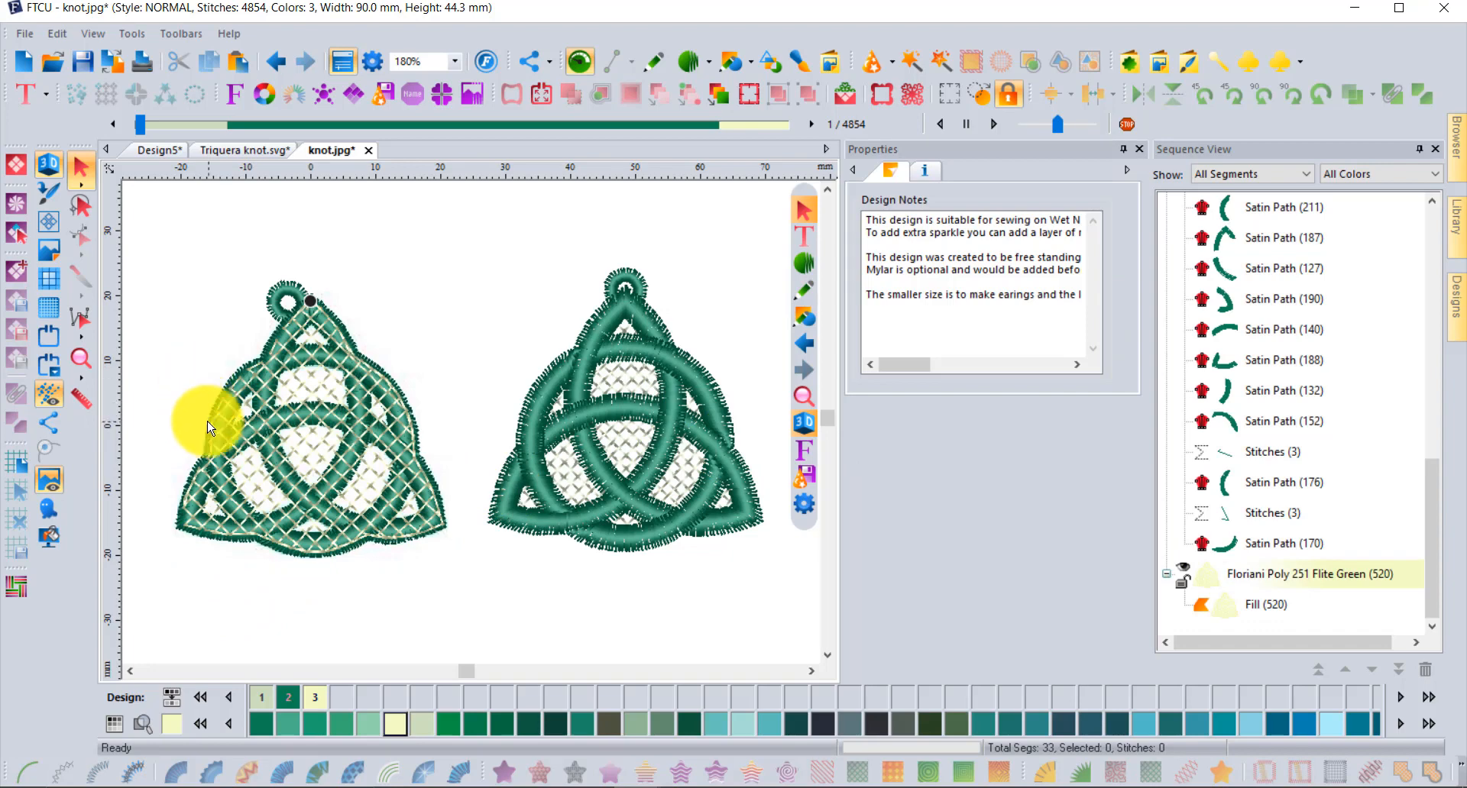
scroll(232, 478, "up", 2)
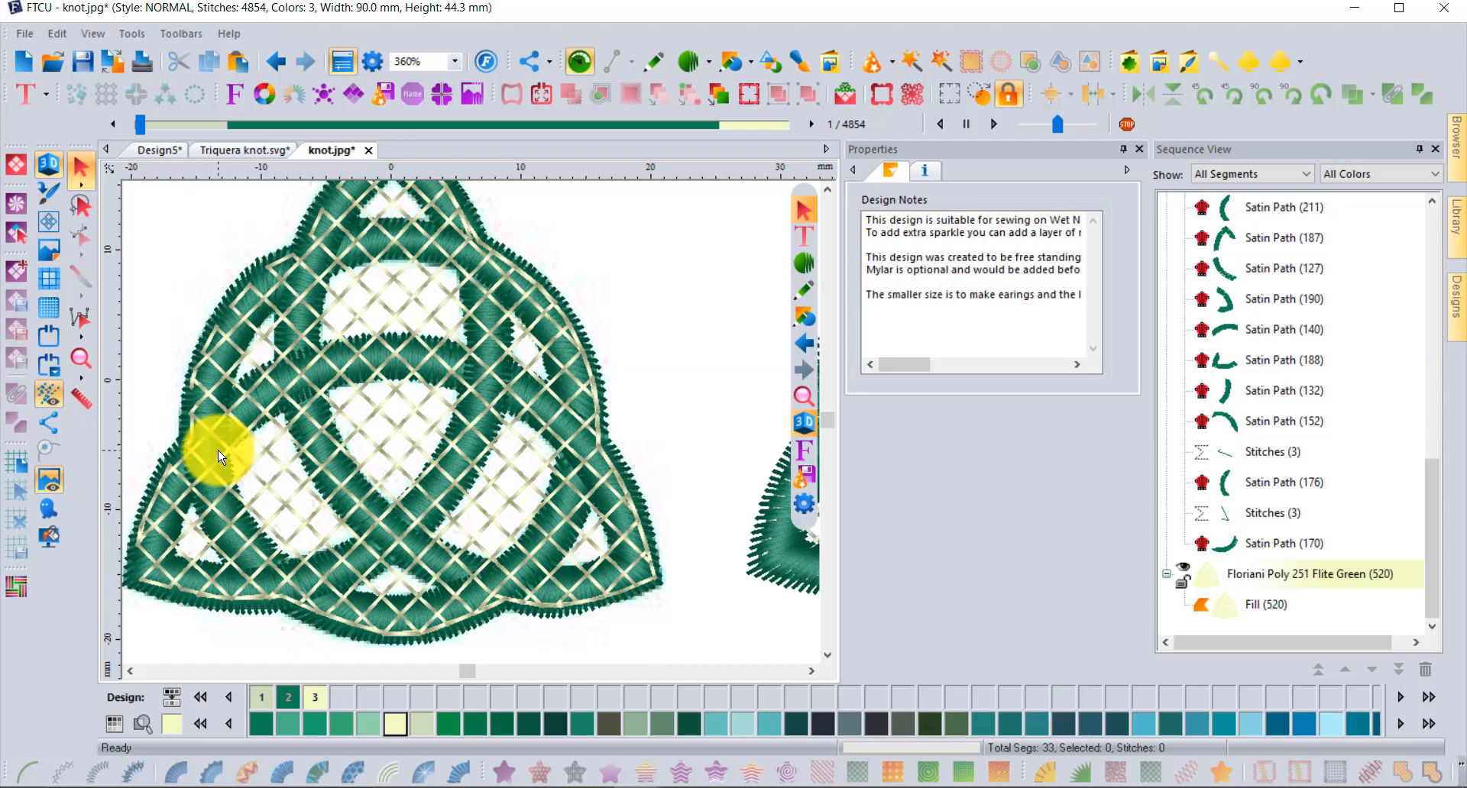
scroll(216, 456, "down", 2)
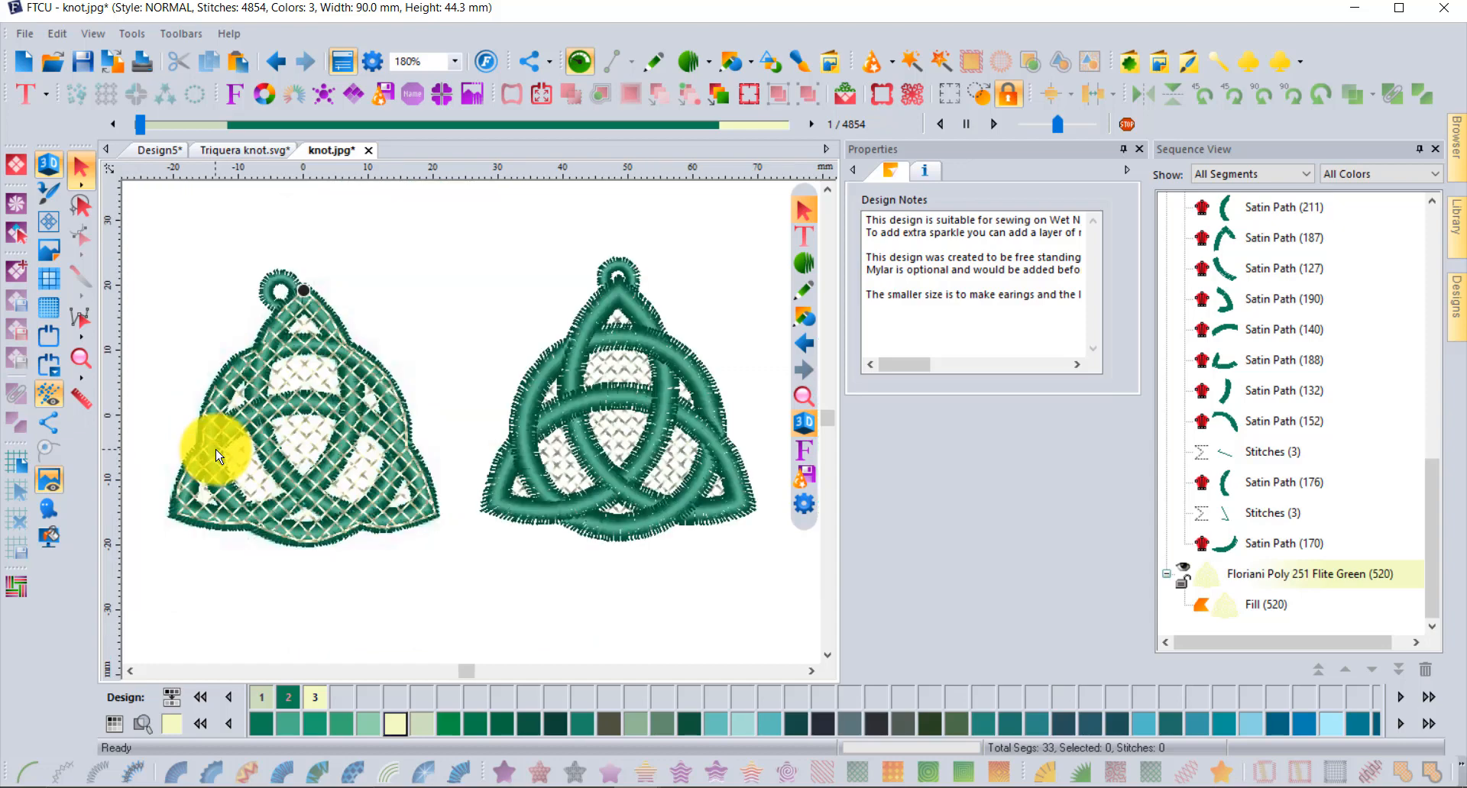
Move the left knot's mesh fill ahead of the Floriani Poly 264 Medium Green segments in the stitch sequence
left_click(1235, 604)
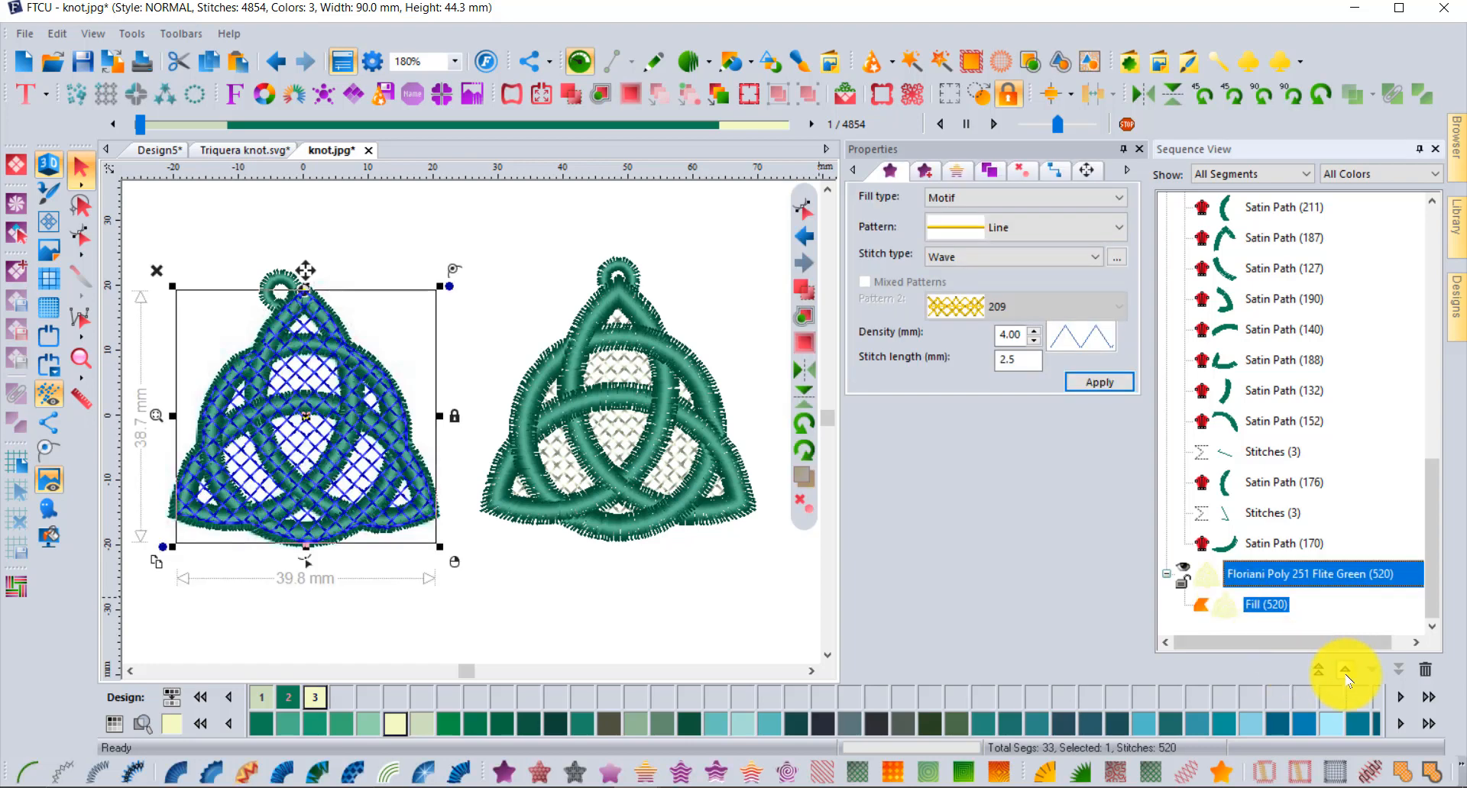
left_click(1346, 673)
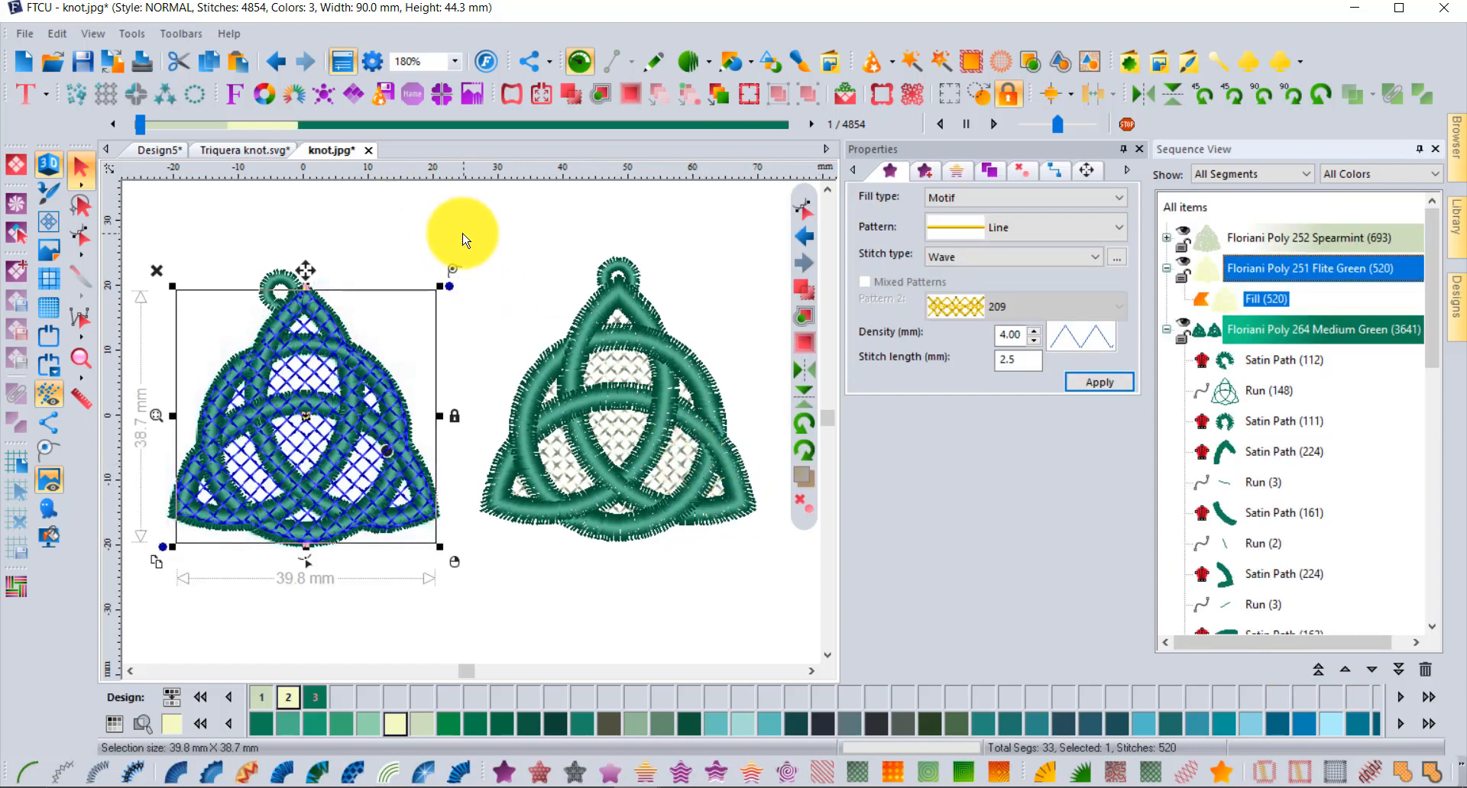
left_click(463, 234)
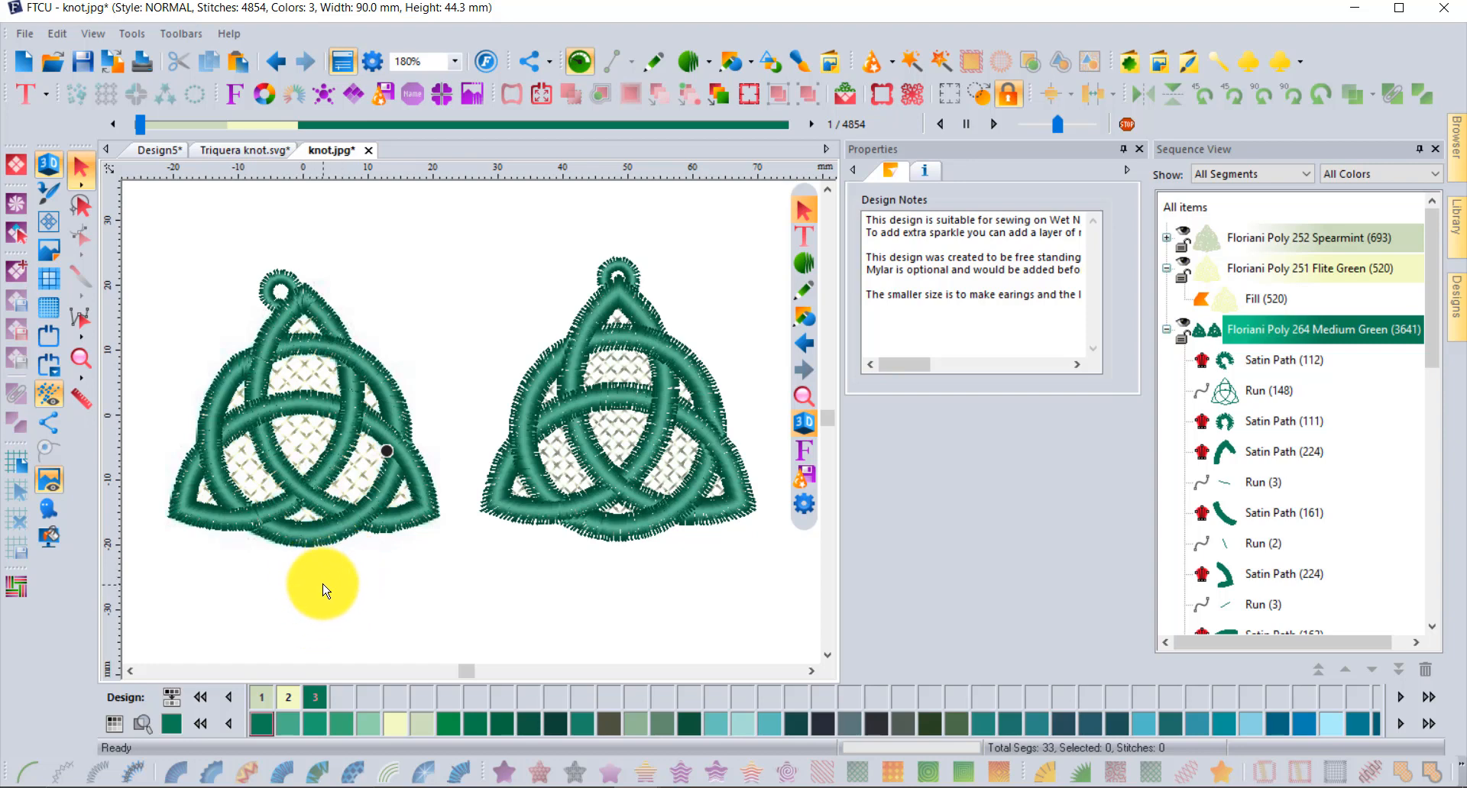
Set the density of the left knot's mesh fill to 3 mm
left_click(1228, 309)
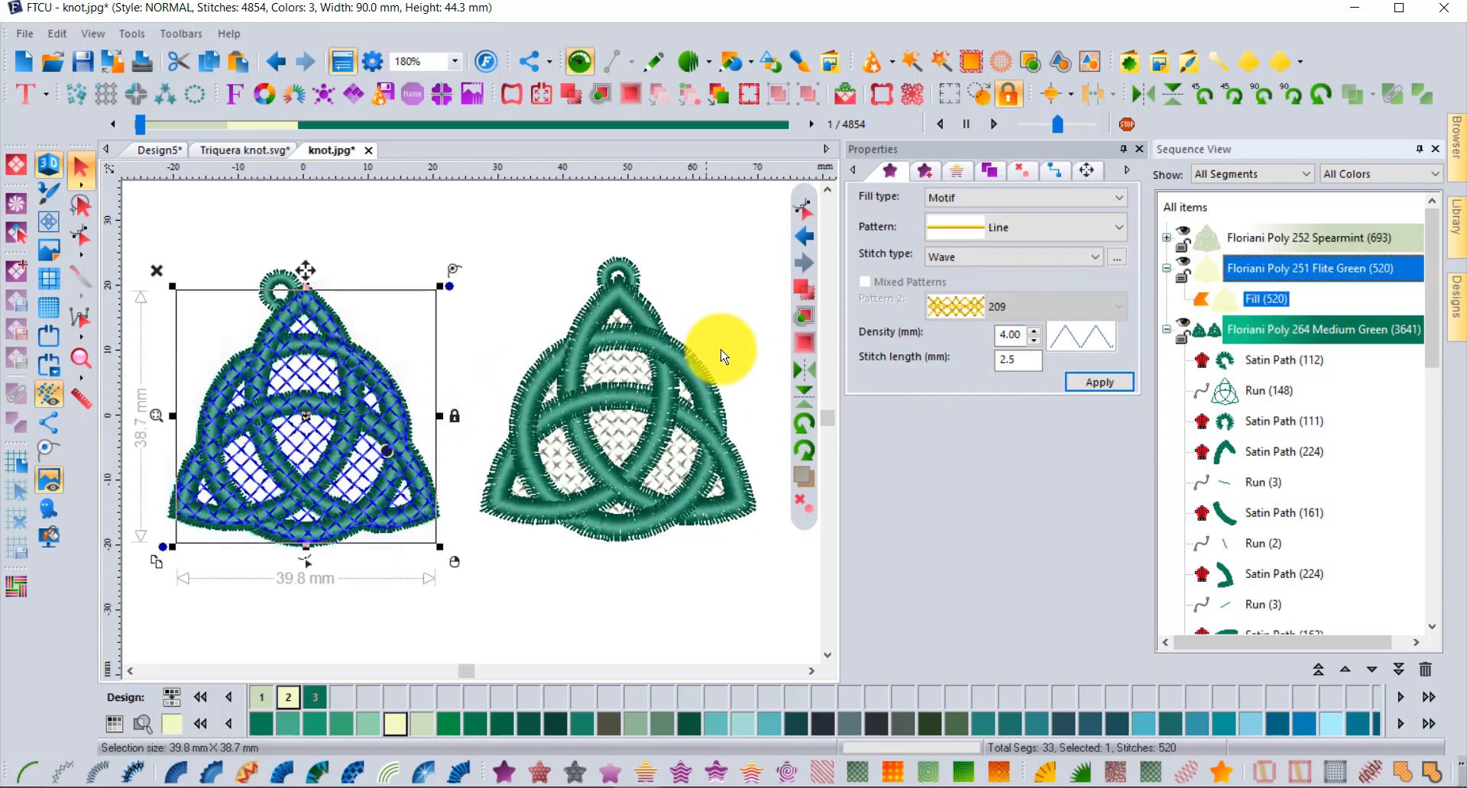
left_click(1022, 334)
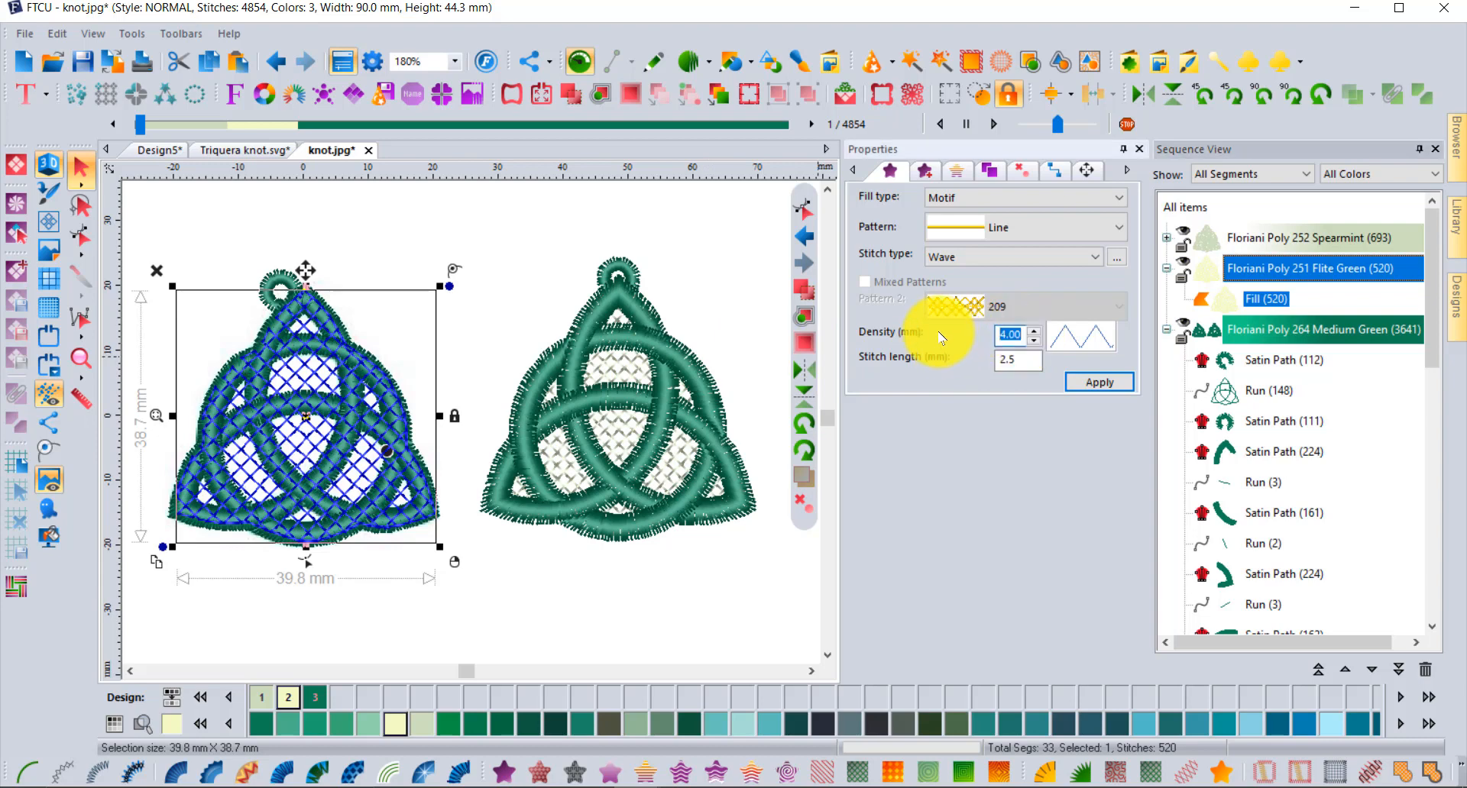
type("3")
left_click(1082, 382)
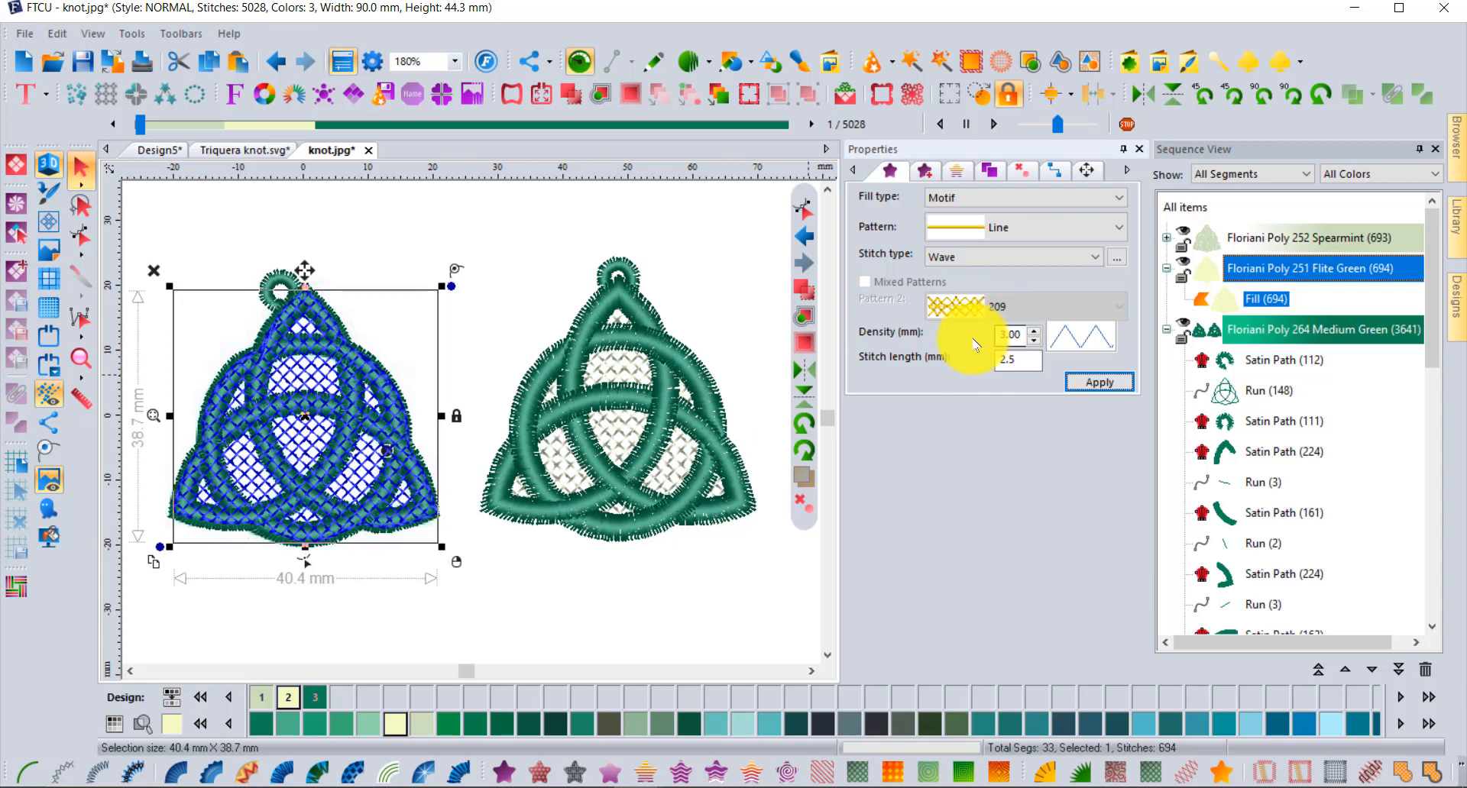
Turn off the 3D stitch display and hide the background image to examine the left knot's underlay stitches
left_click(1272, 365)
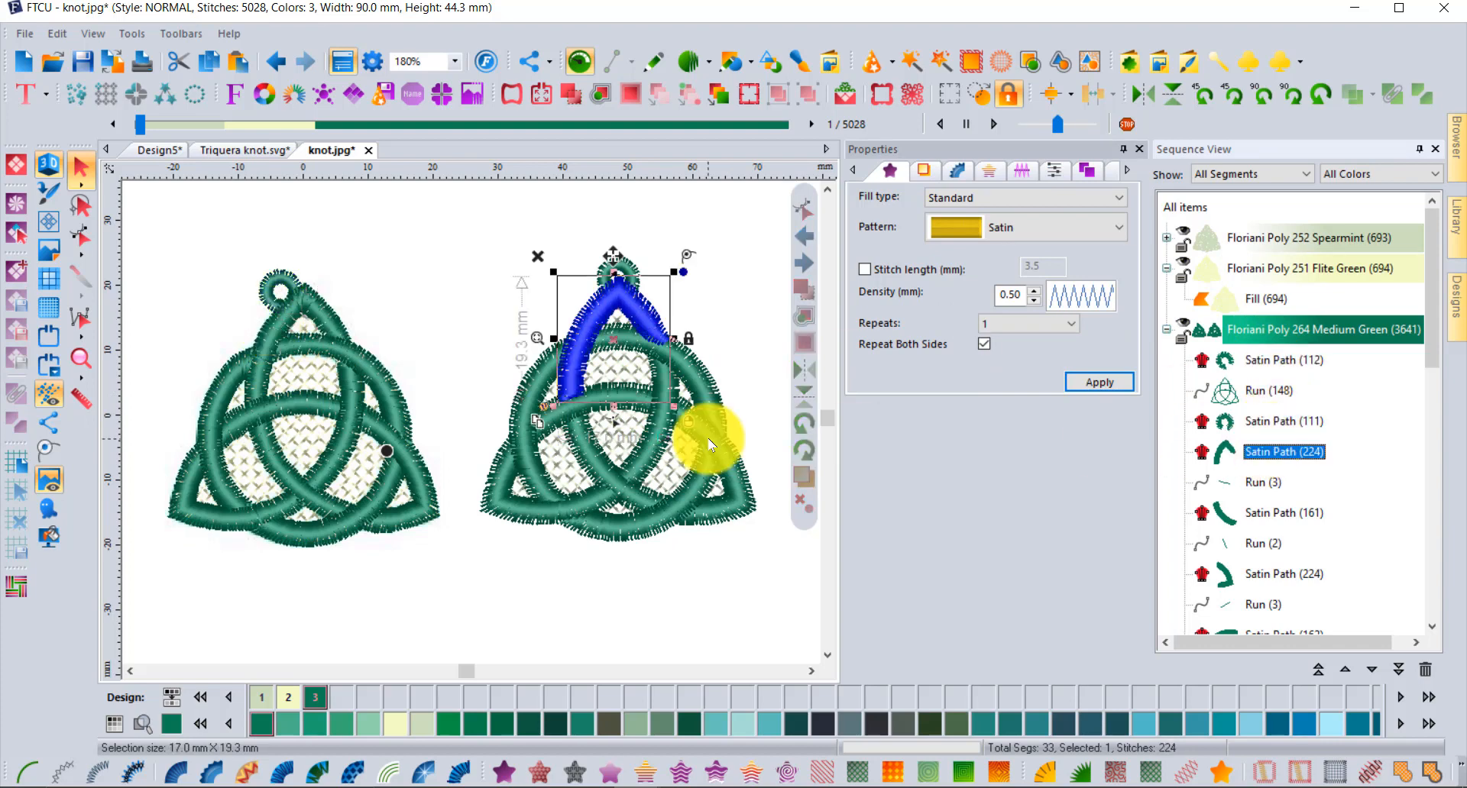
scroll(260, 353, "up", 2)
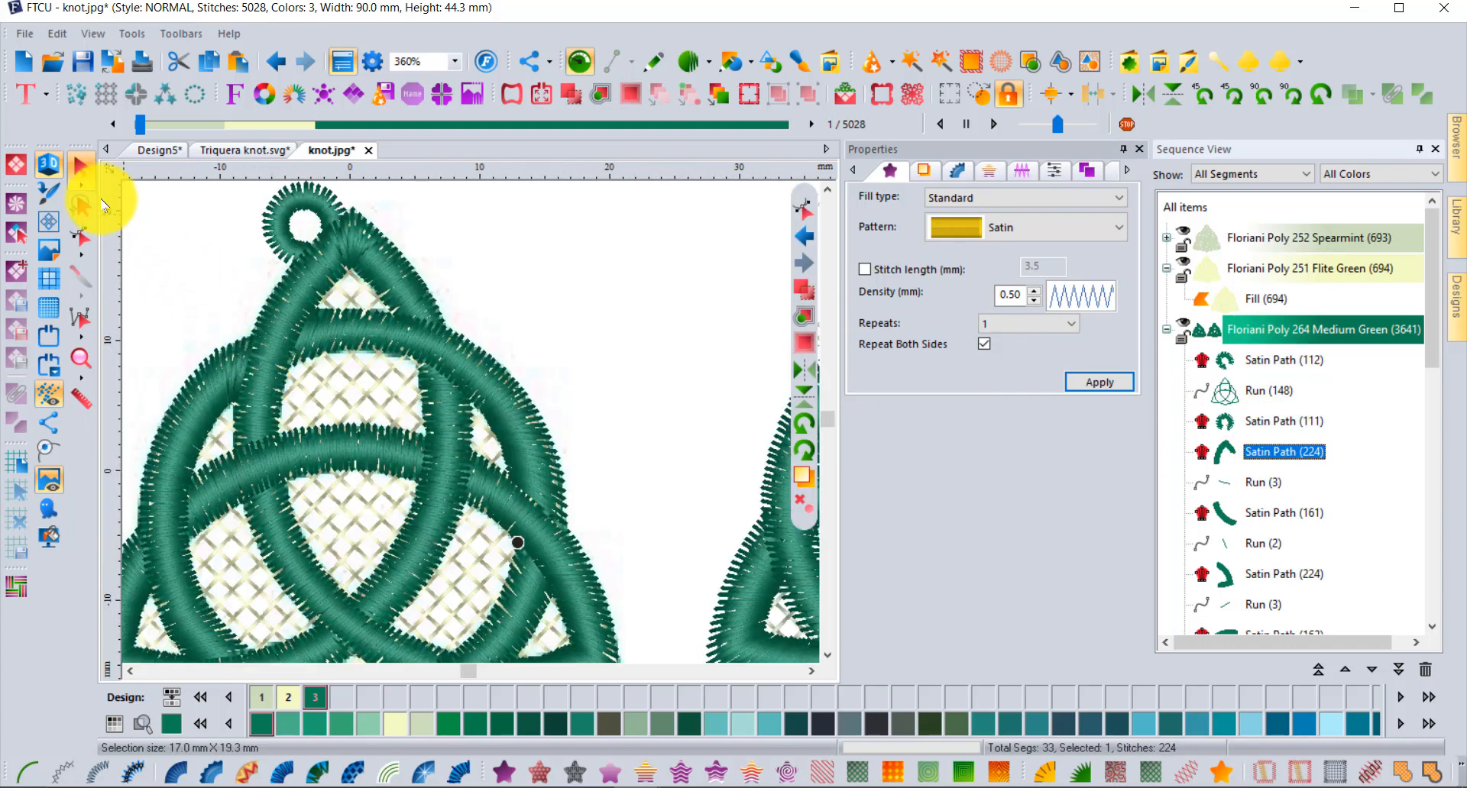
left_click(48, 163)
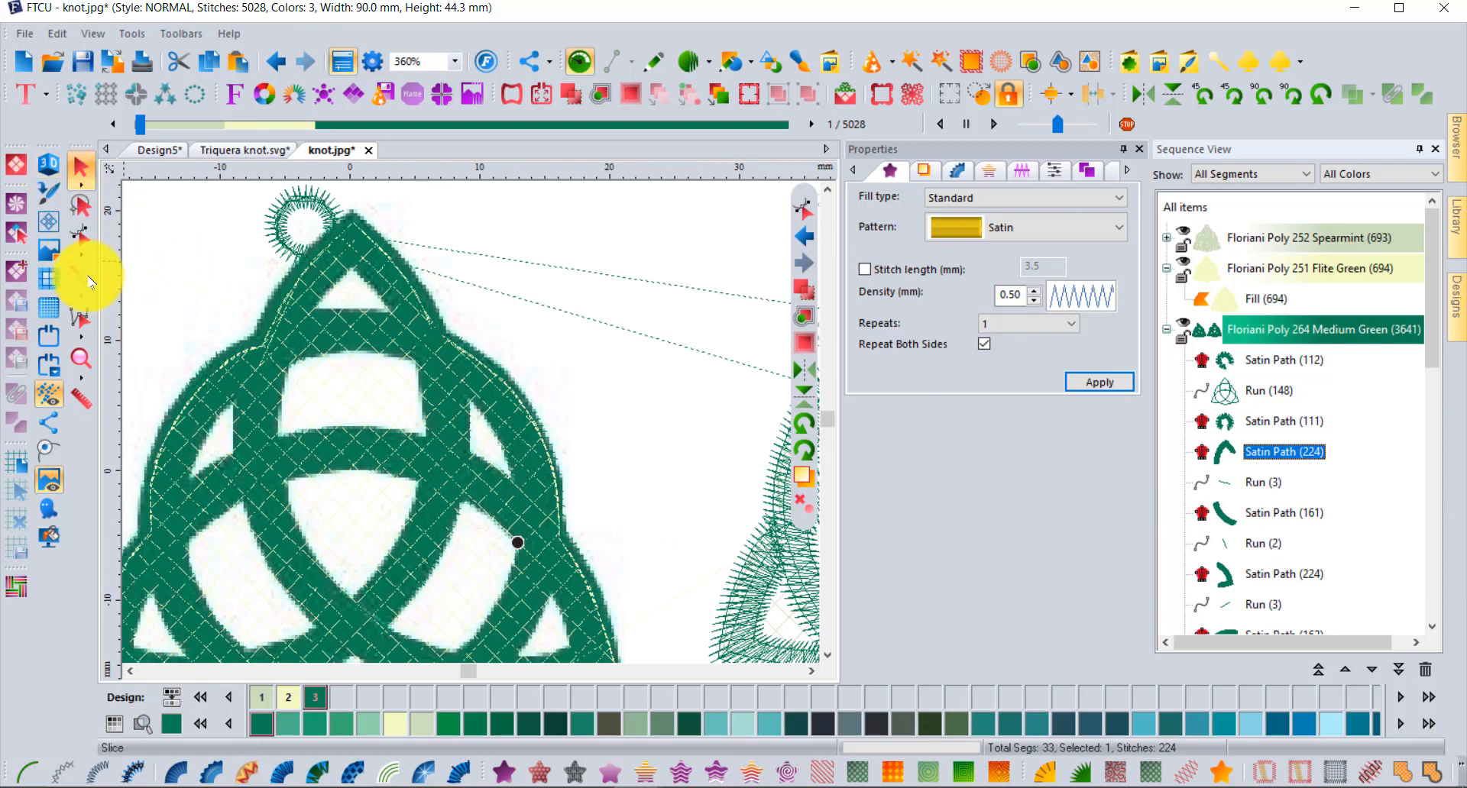
left_click(51, 475)
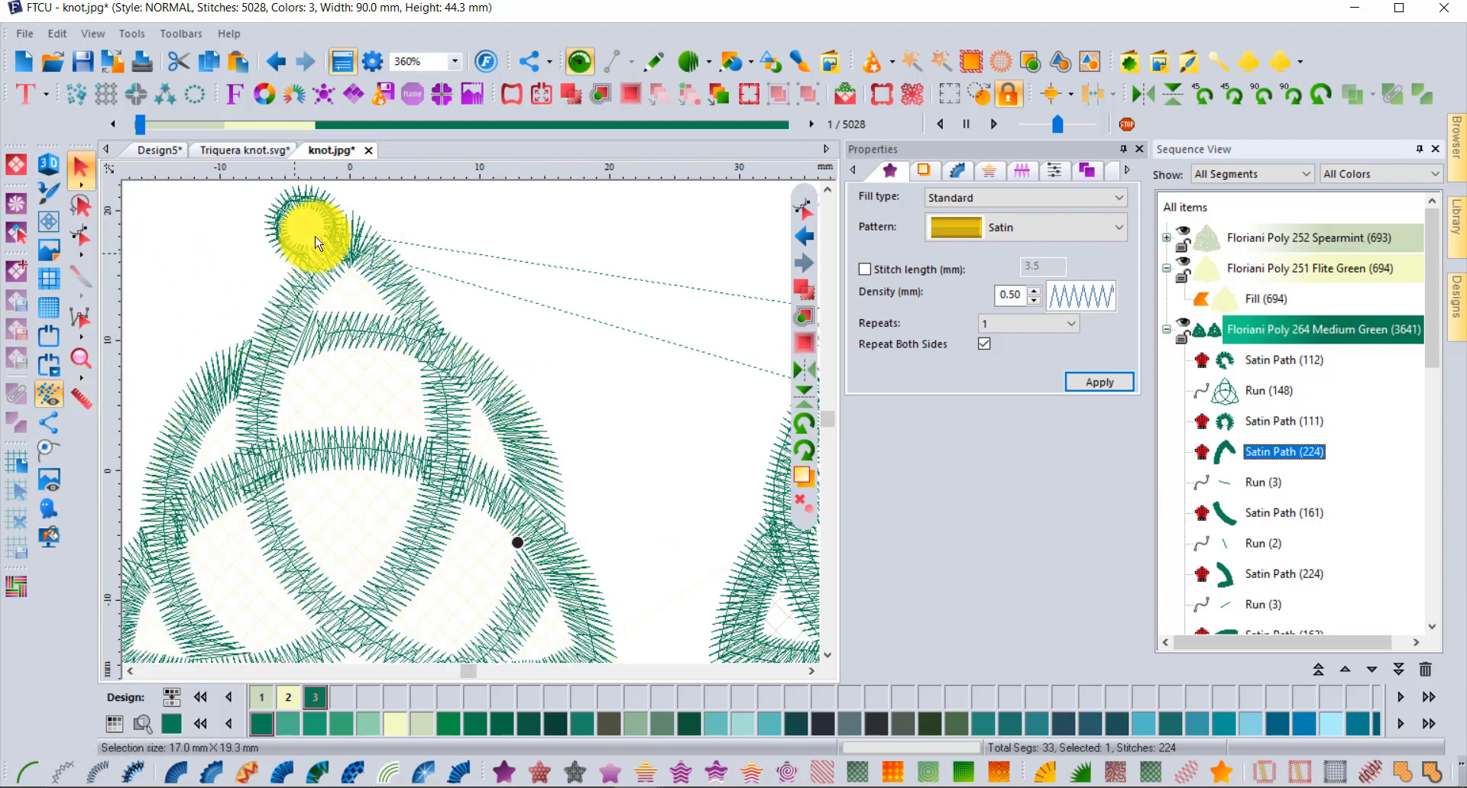
scroll(288, 317, "up", 1)
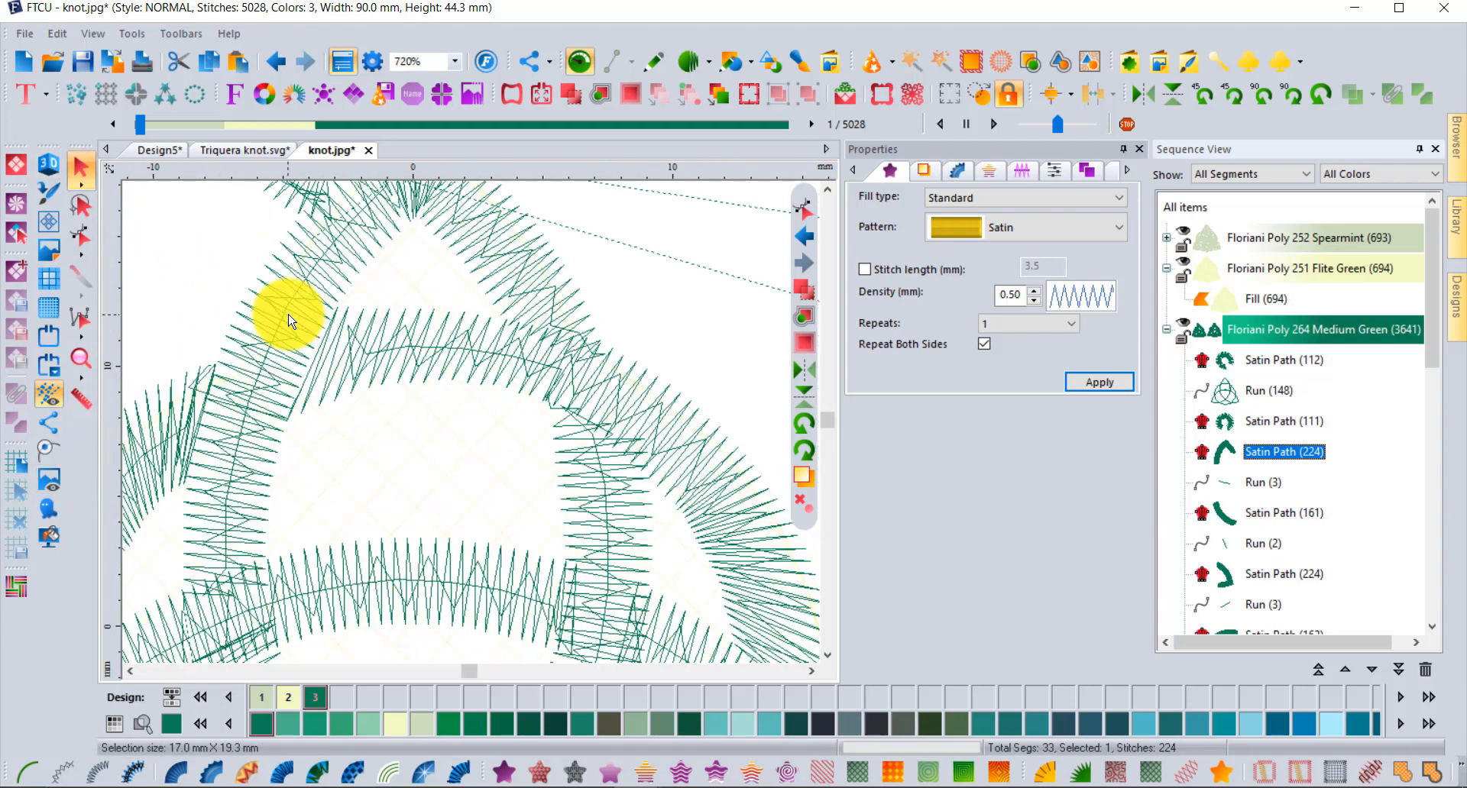
Add a Contour underlay to the satin path that forms the left knot's apex
left_click(360, 262)
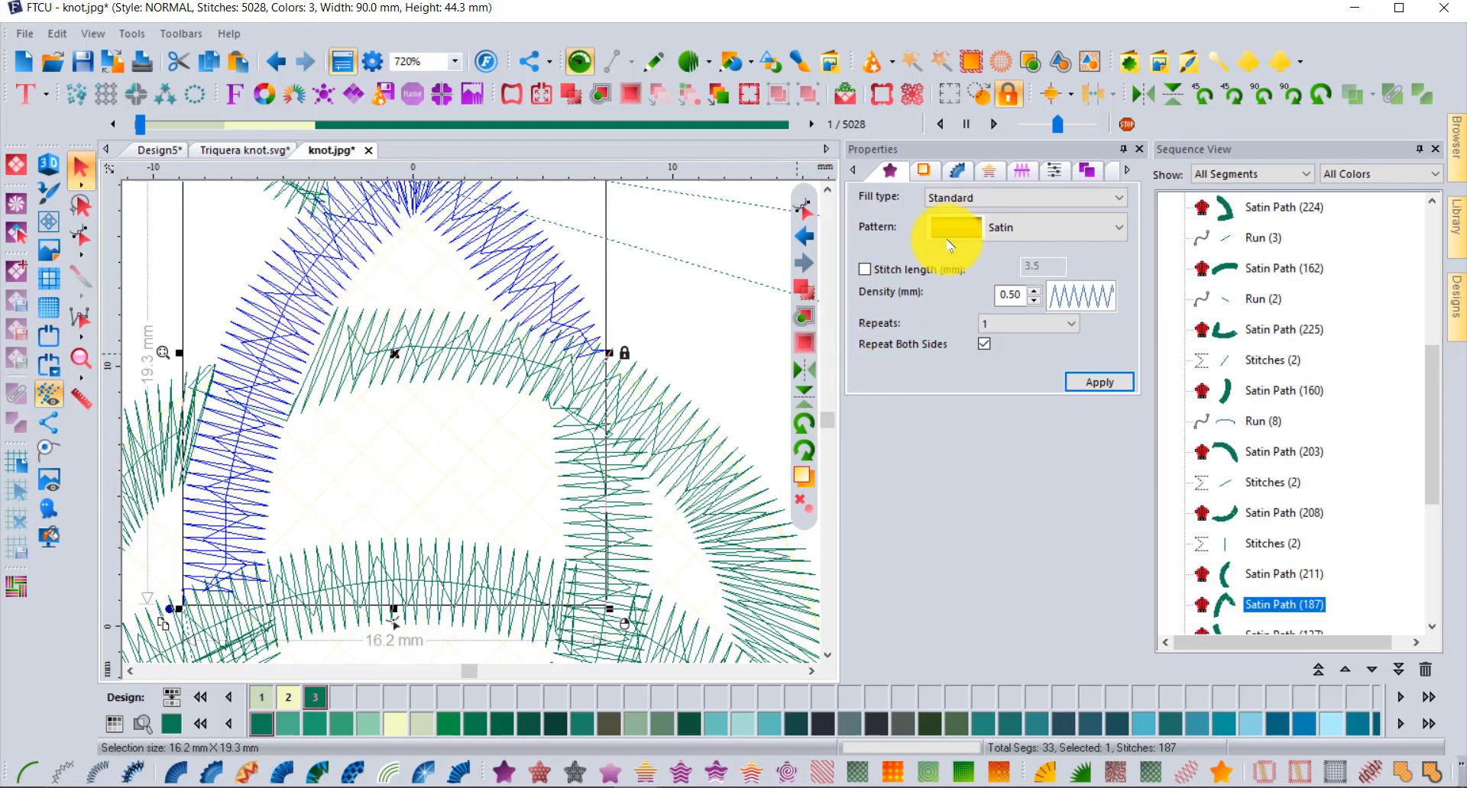
left_click(922, 173)
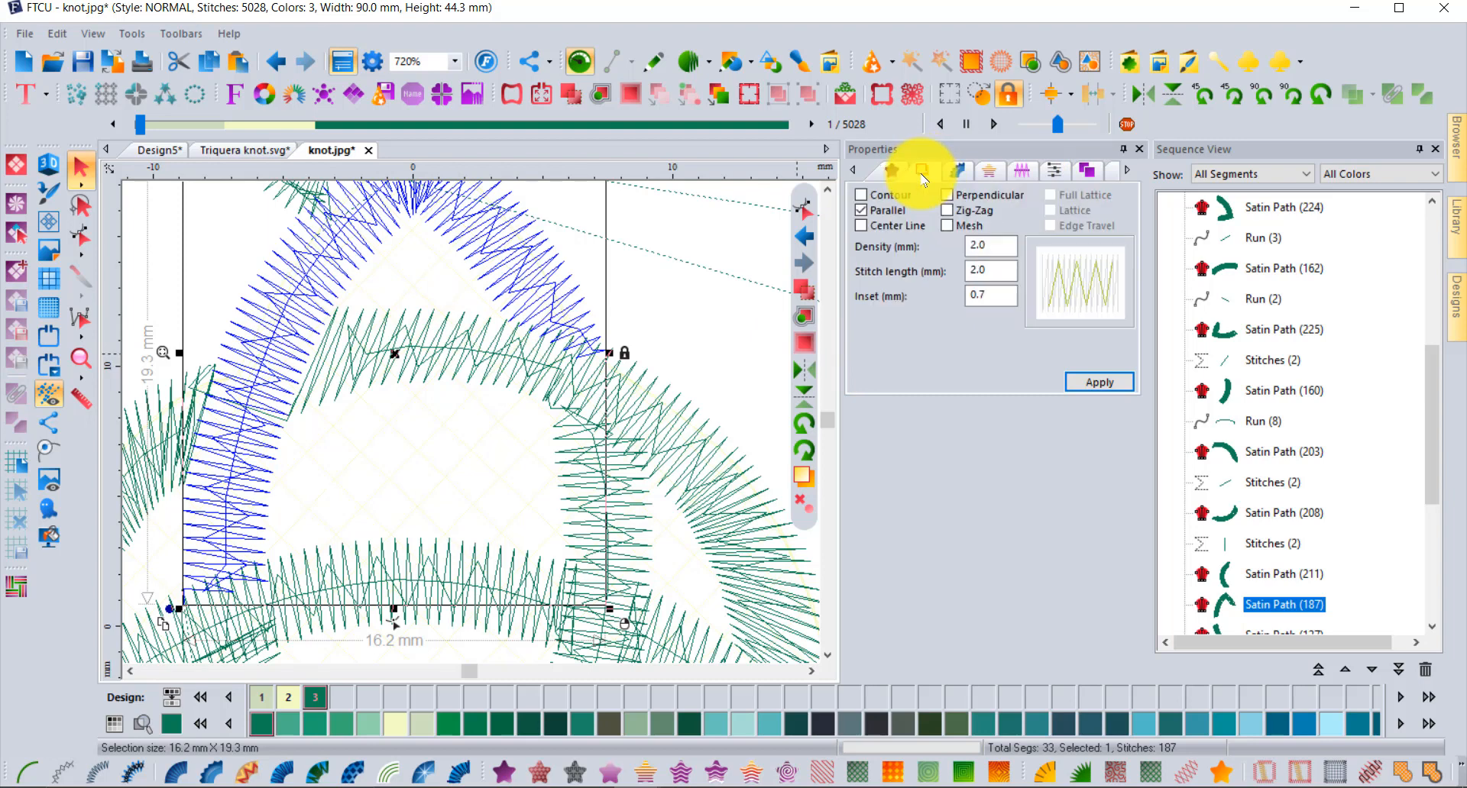
left_click(853, 208)
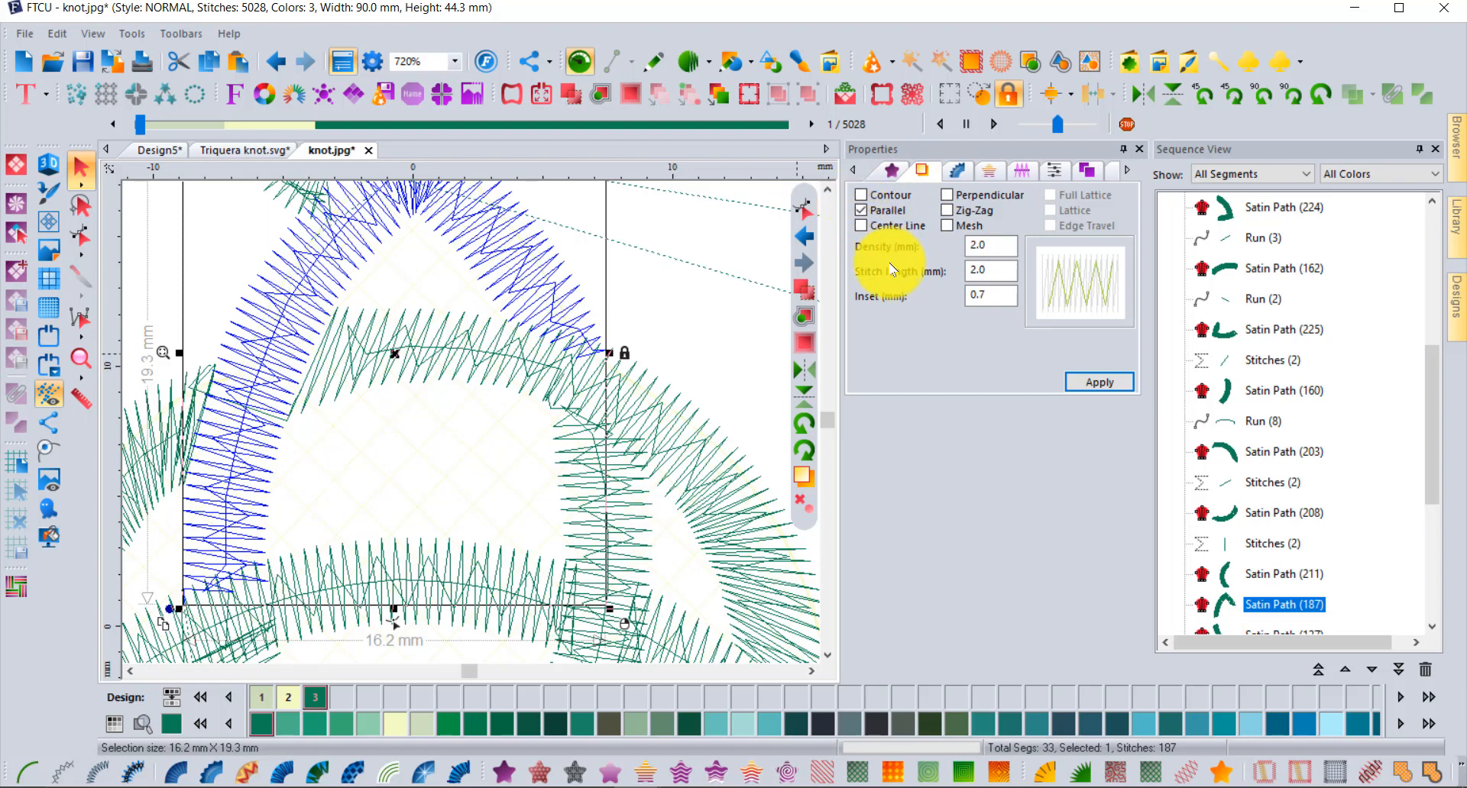
left_click(862, 195)
left_click(1098, 382)
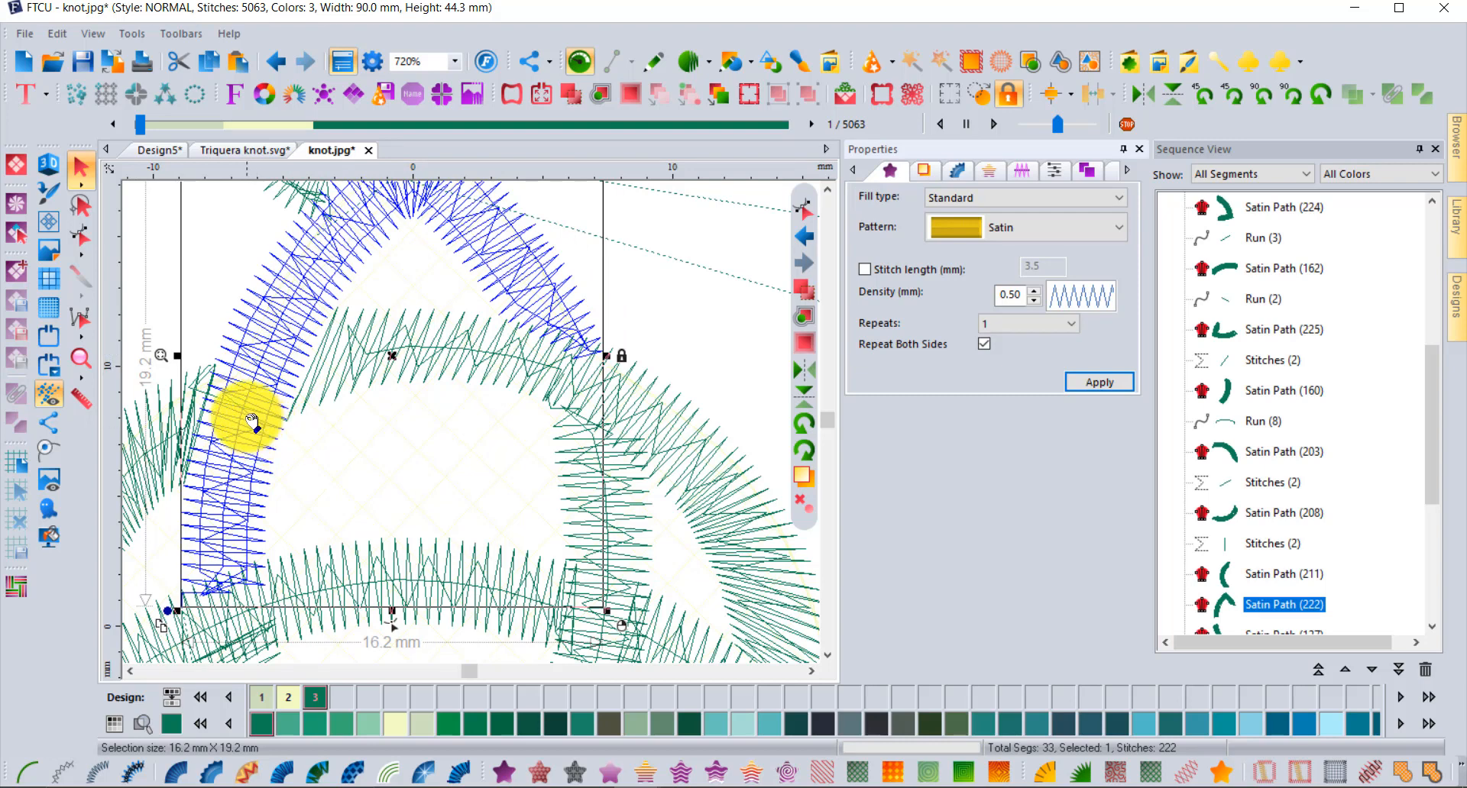
Filter the stitch sequence to show only Satin Path segments
scroll(244, 418, "down", 1)
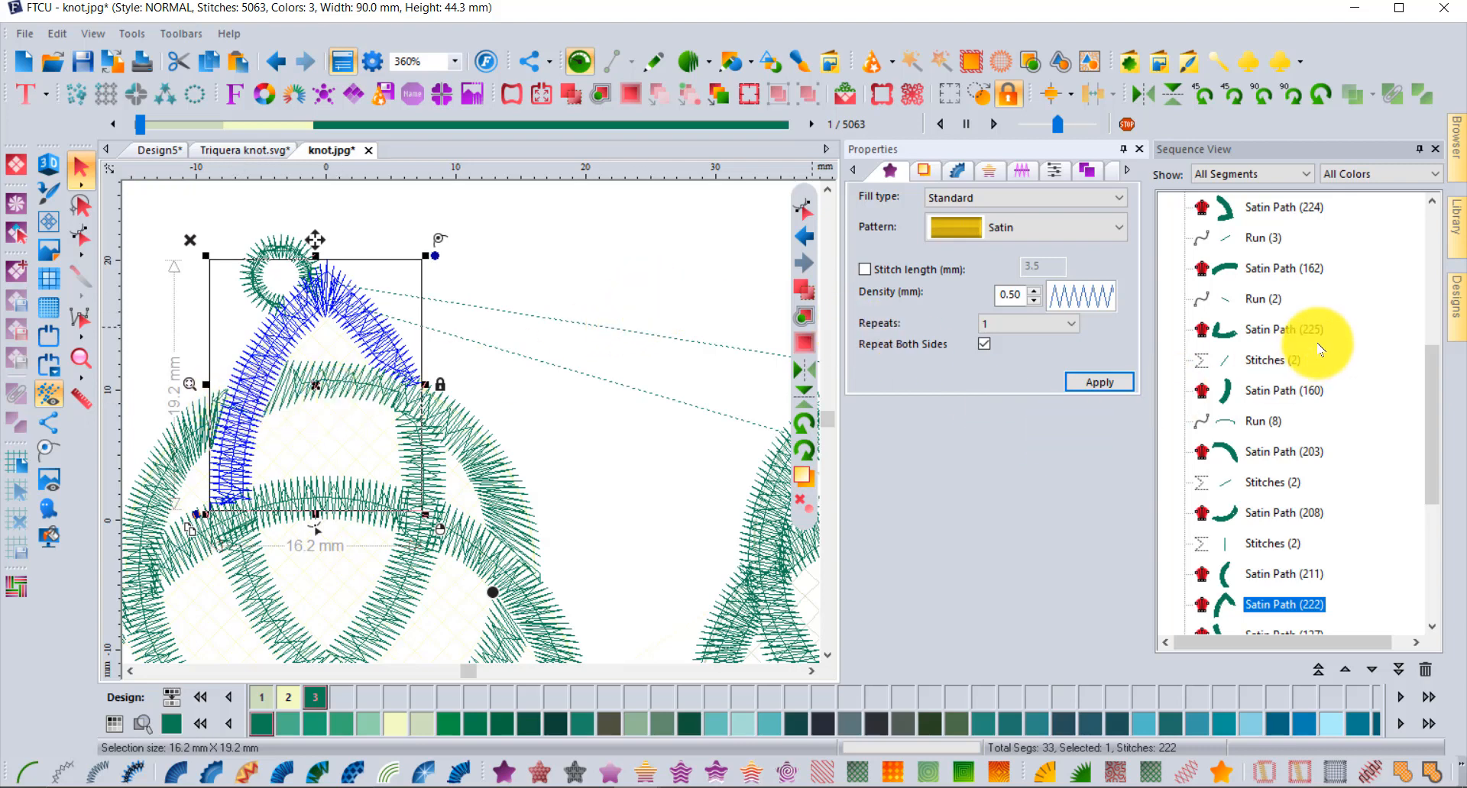
scroll(1320, 362, "up", 3)
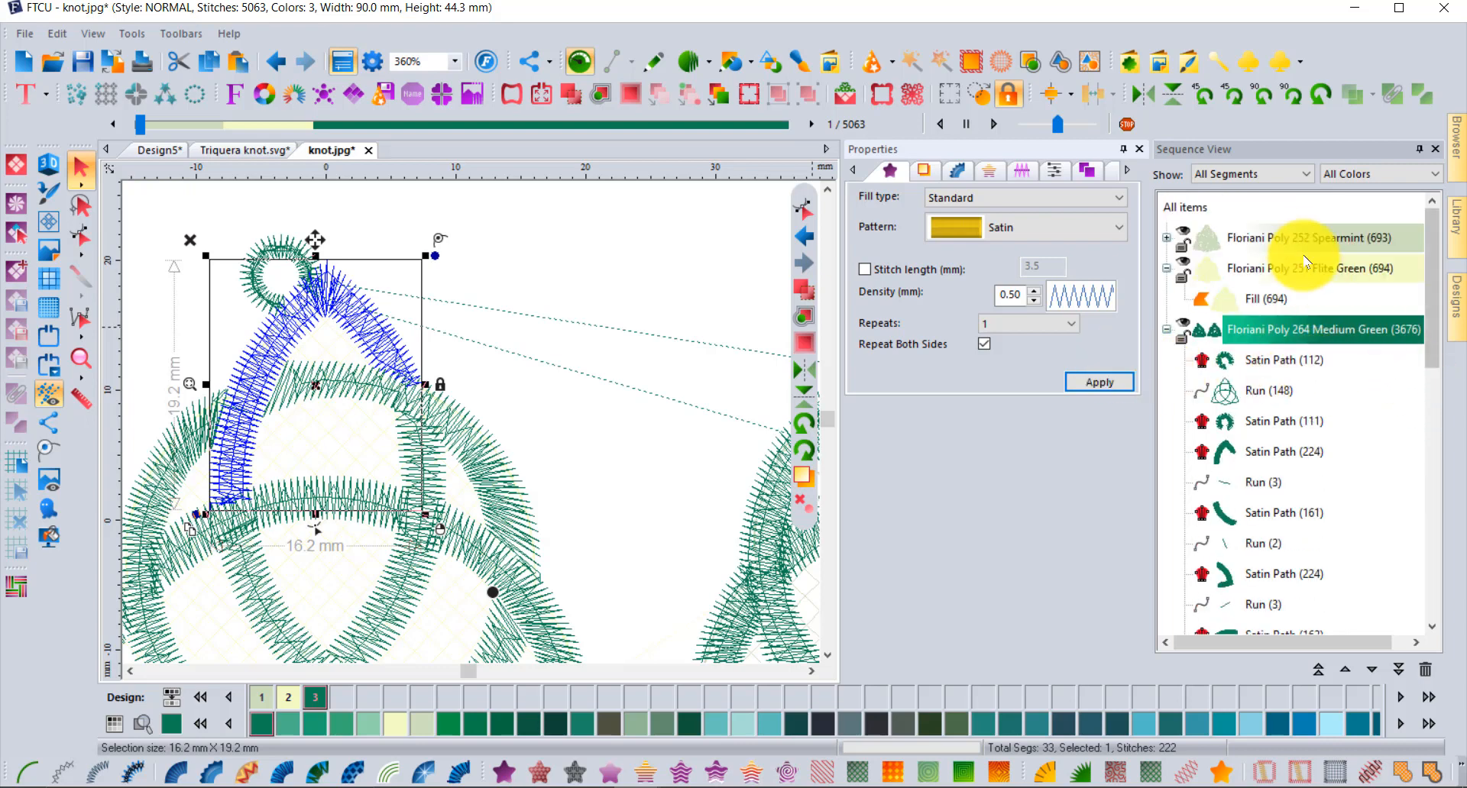
left_click(1253, 177)
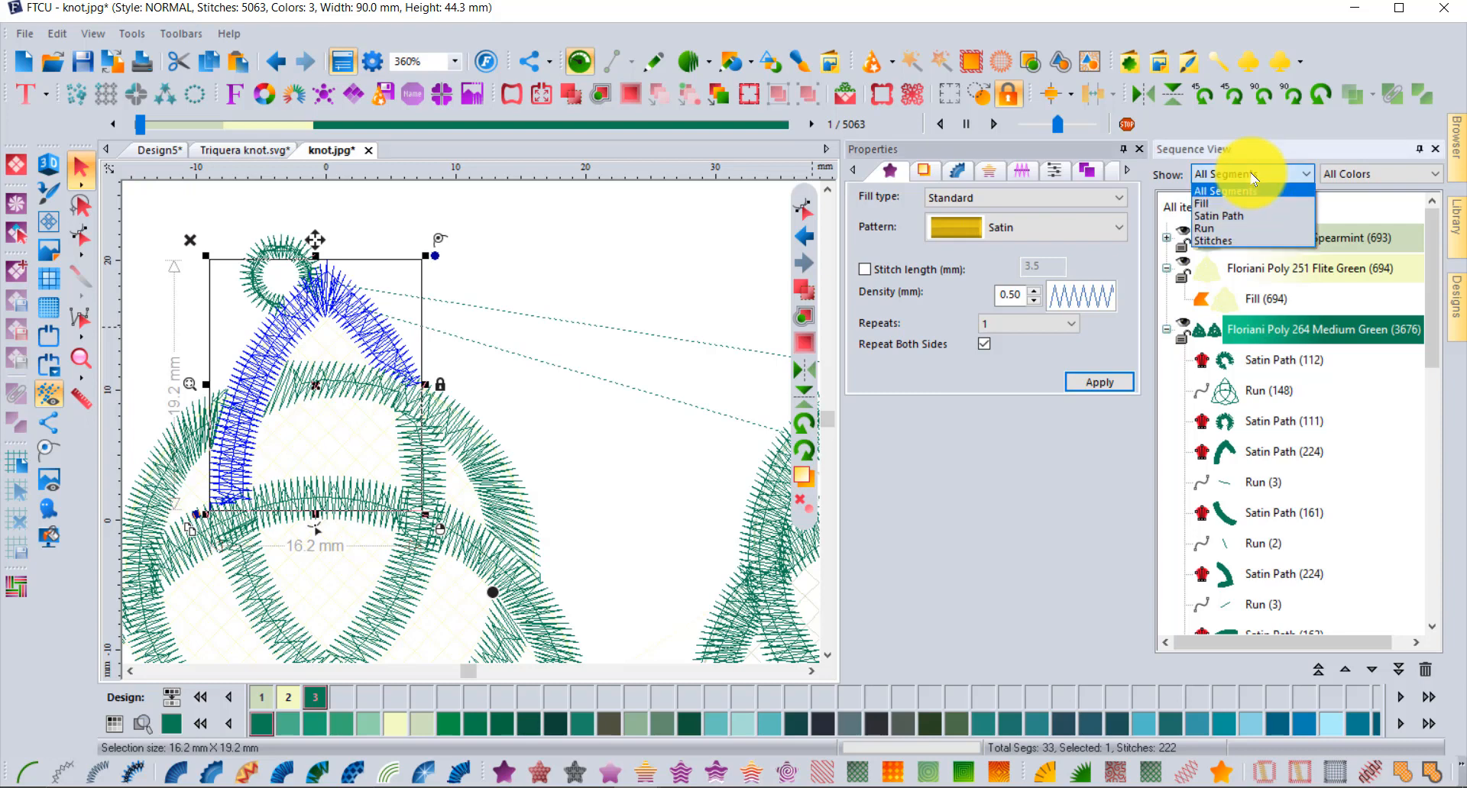
left_click(1256, 218)
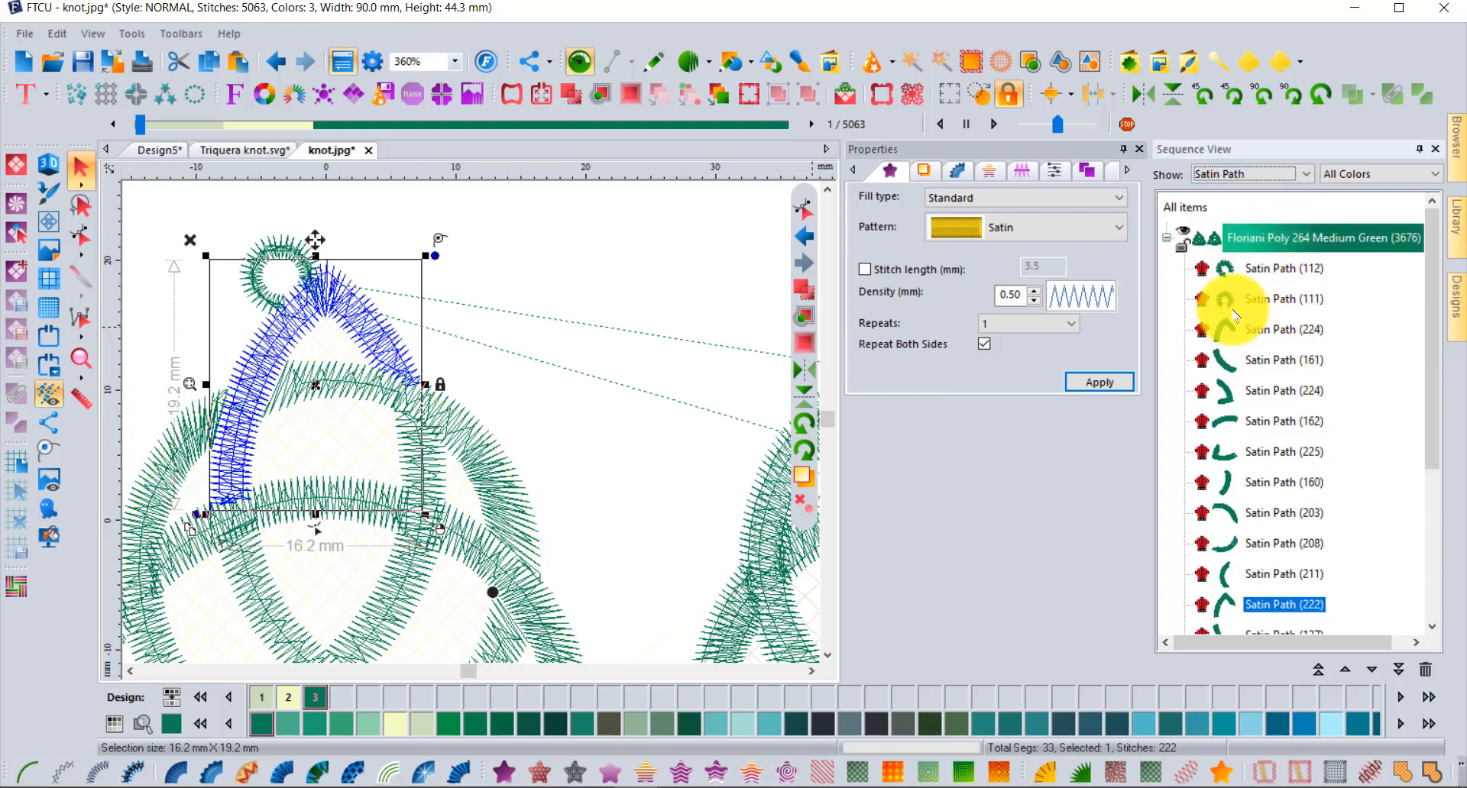
left_click(1268, 268)
left_click_drag(1433, 320, 1431, 572)
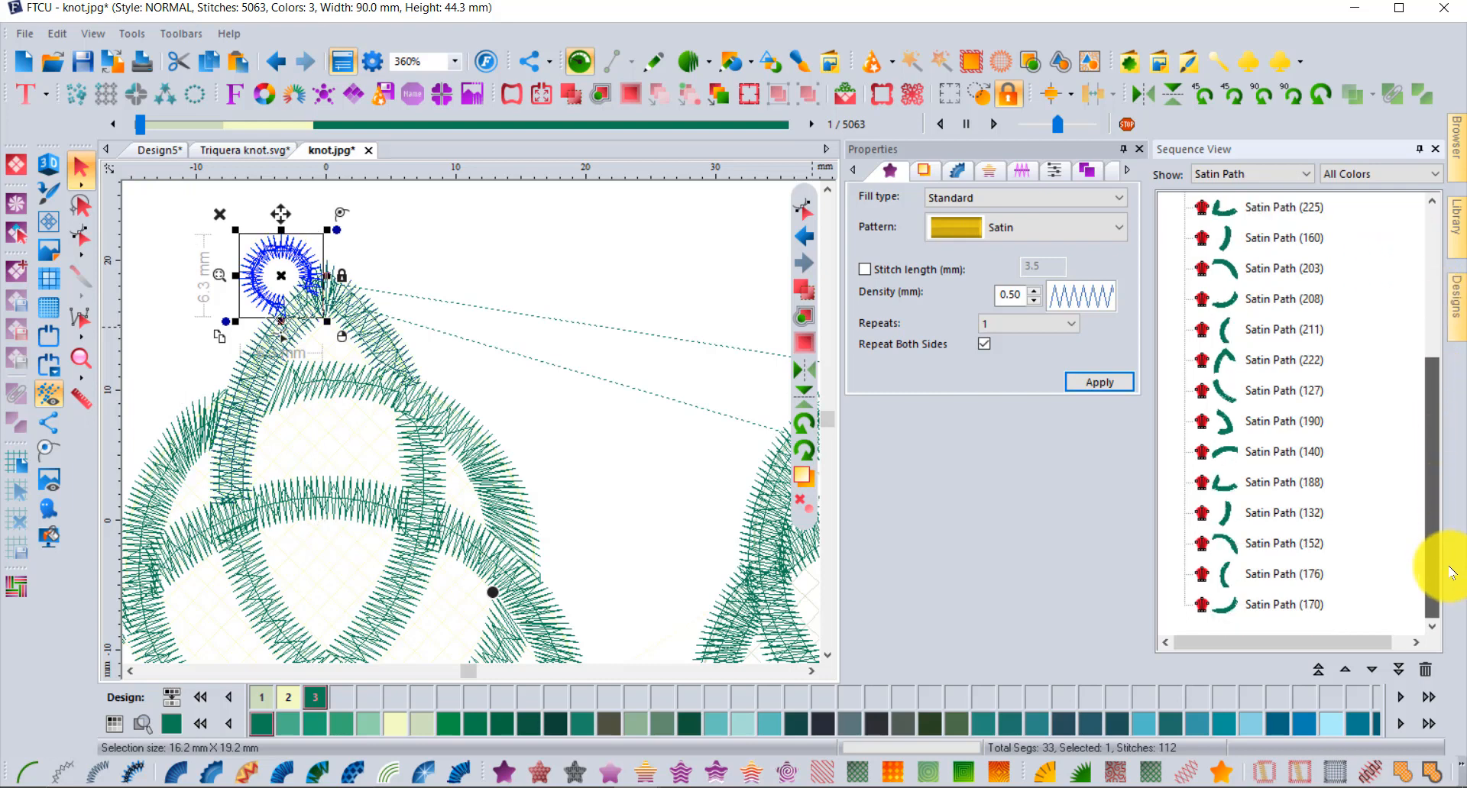
left_click(1281, 600, "shift")
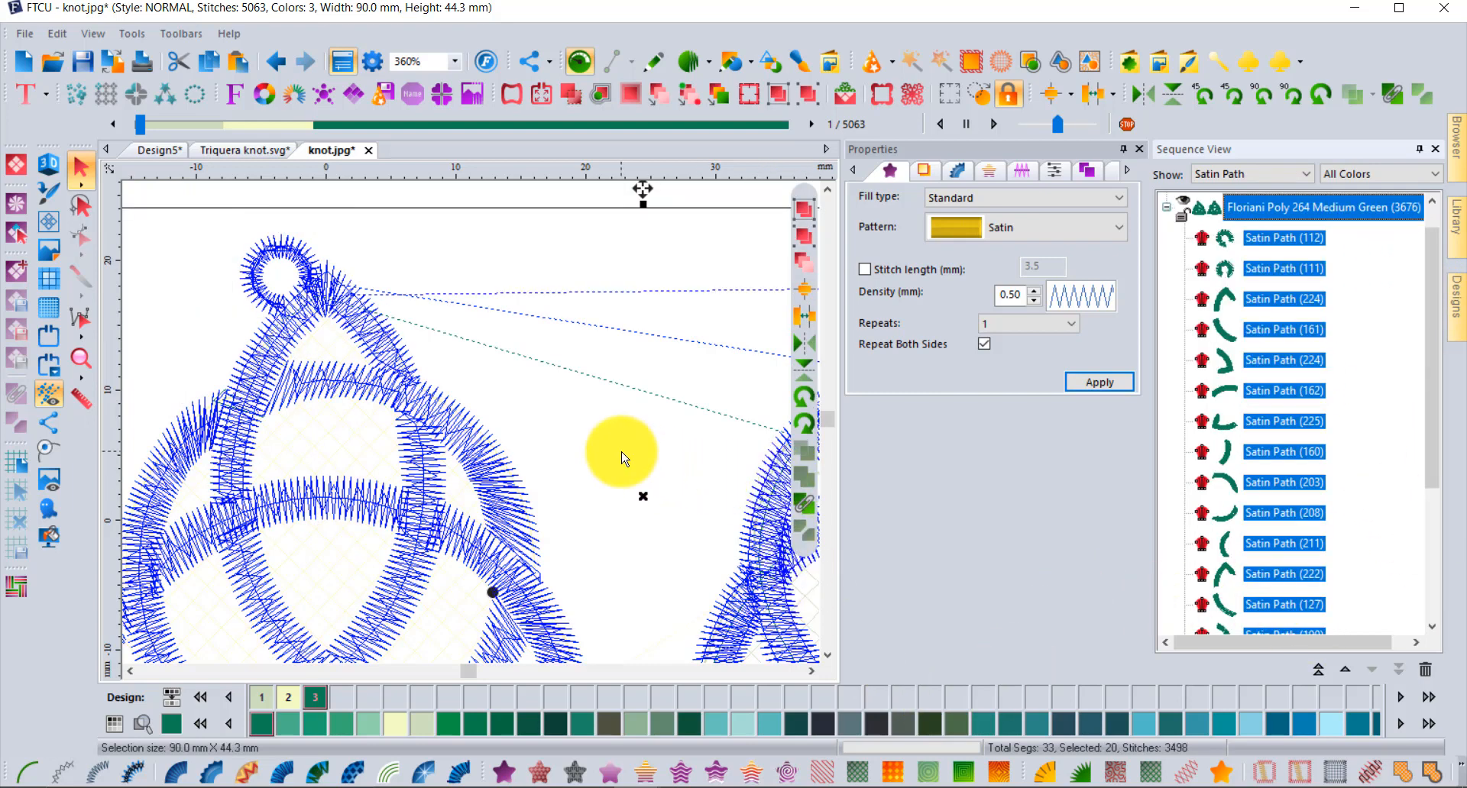
scroll(623, 454, "down", 2)
scroll(623, 458, "down", 1)
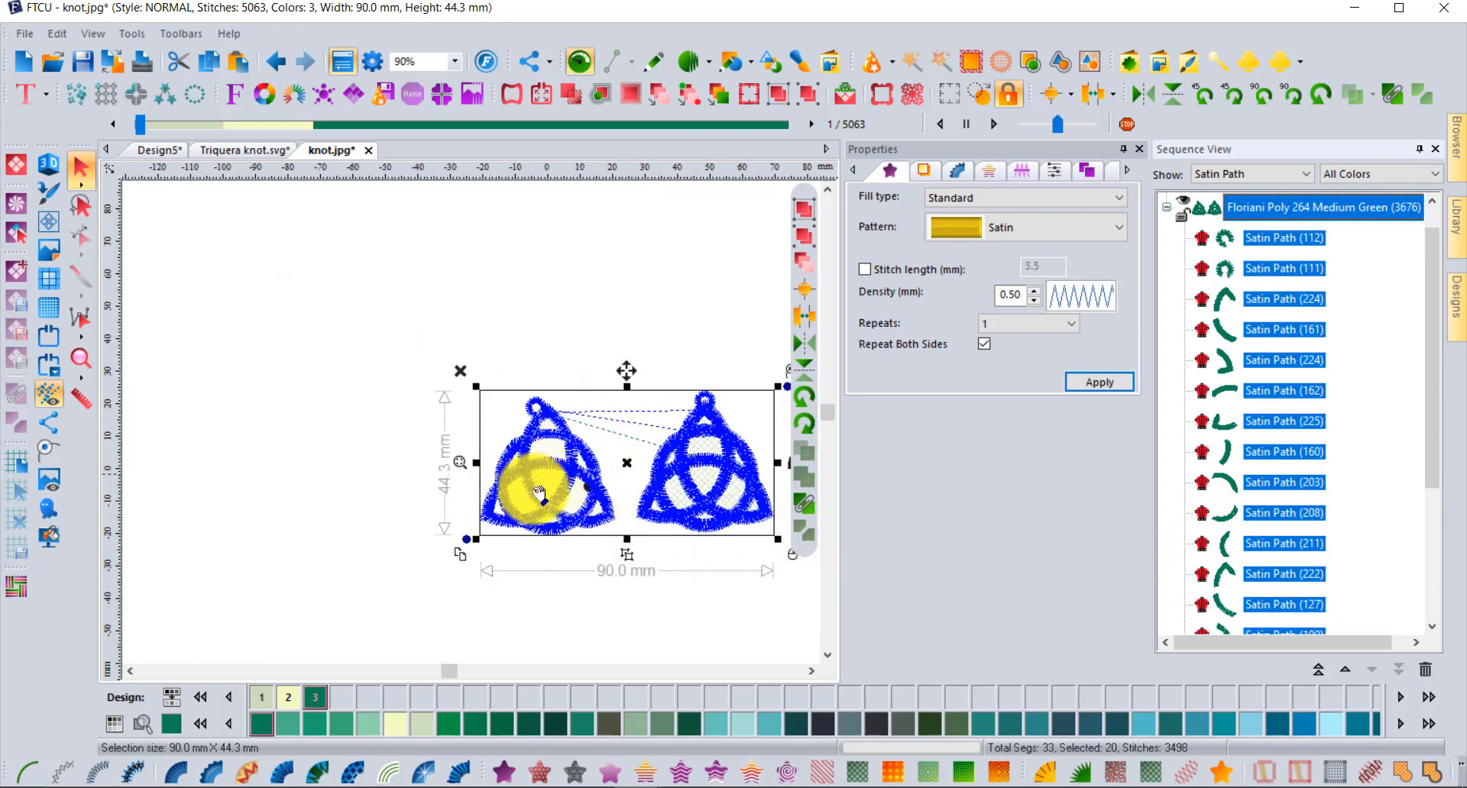
left_click(410, 457)
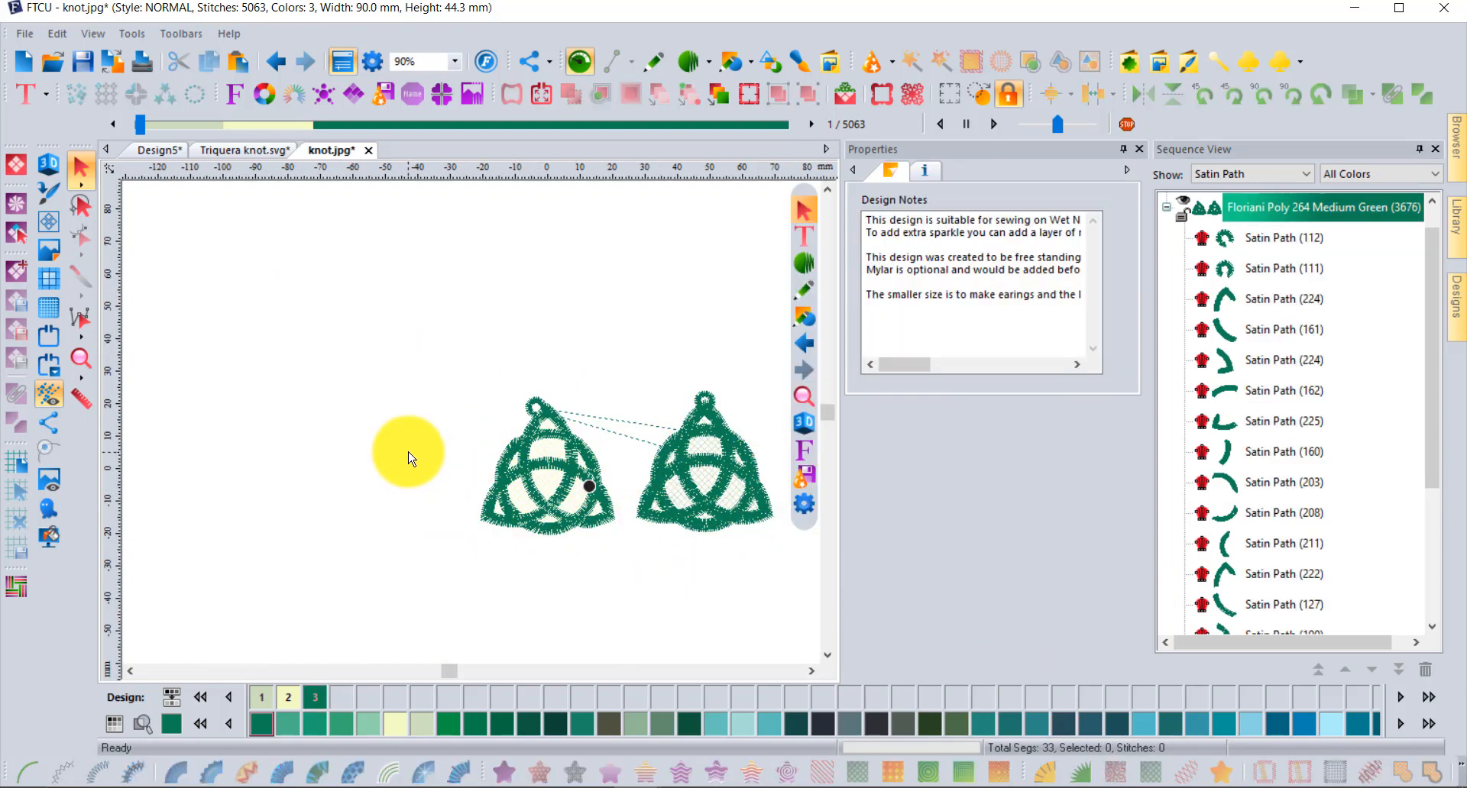
Select the whole left knot and apply only a Contour underlay to it, with Parallel and Zig-Zag turned off
left_click_drag(343, 304, 634, 594)
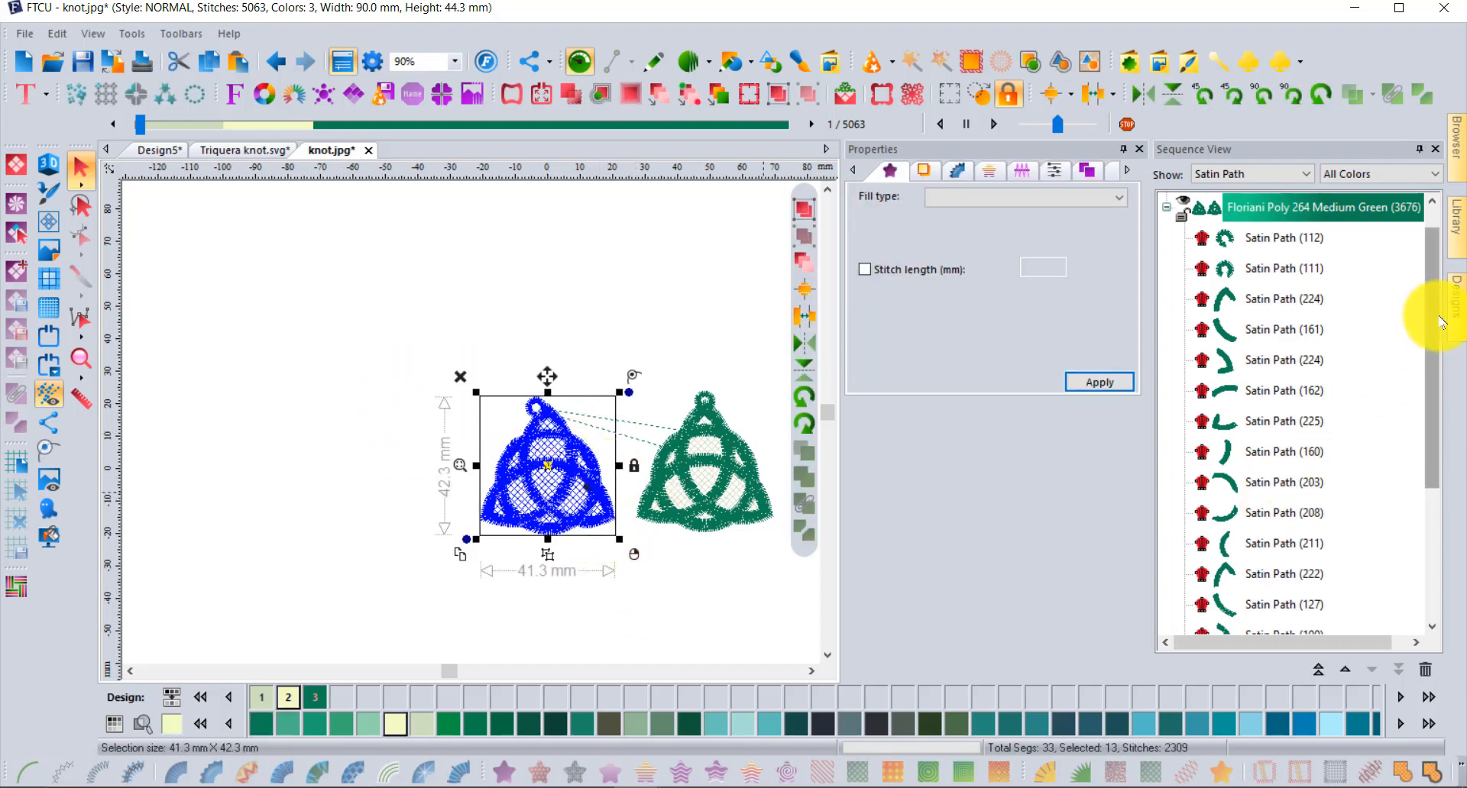
left_click_drag(1439, 323, 1443, 538)
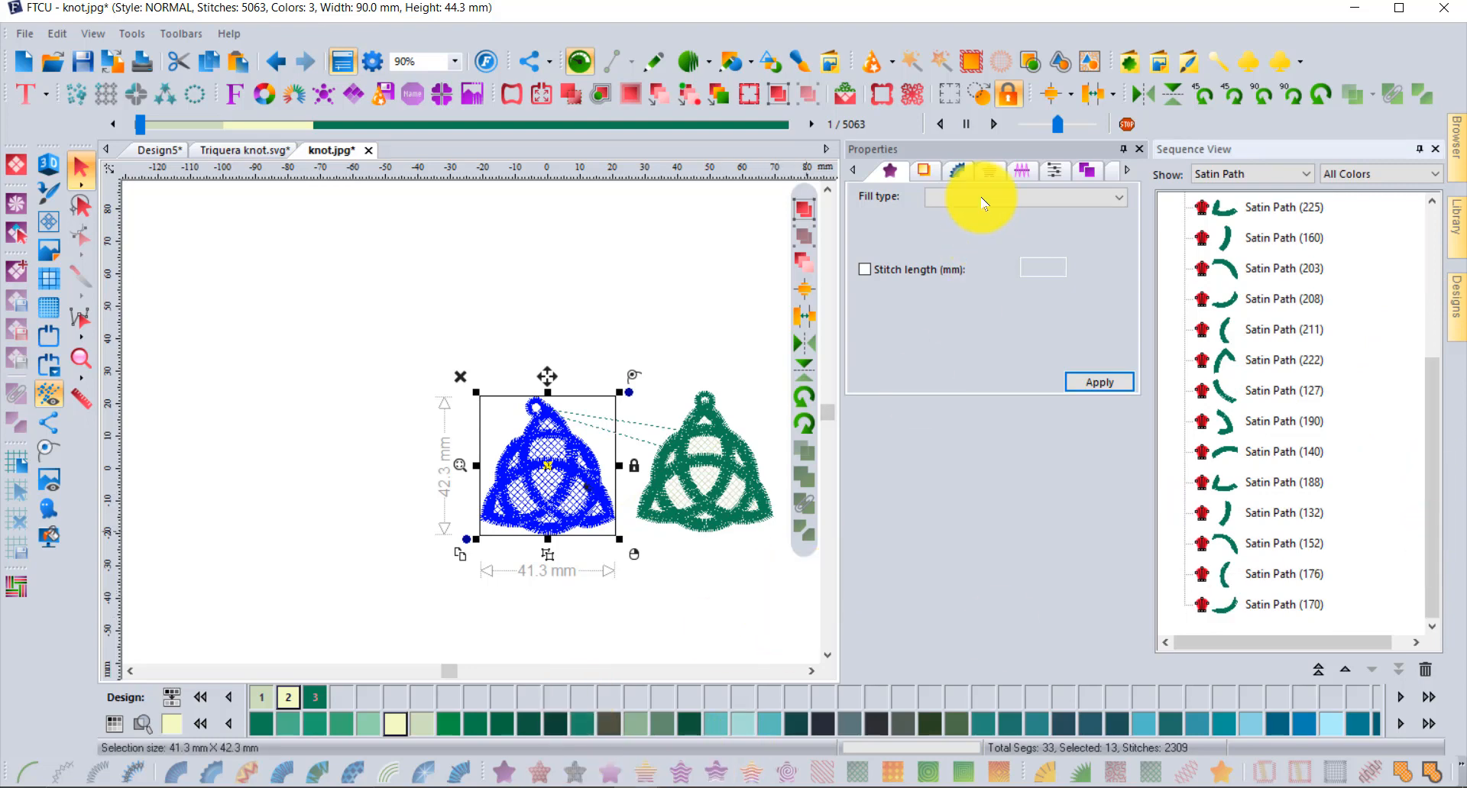
left_click(923, 169)
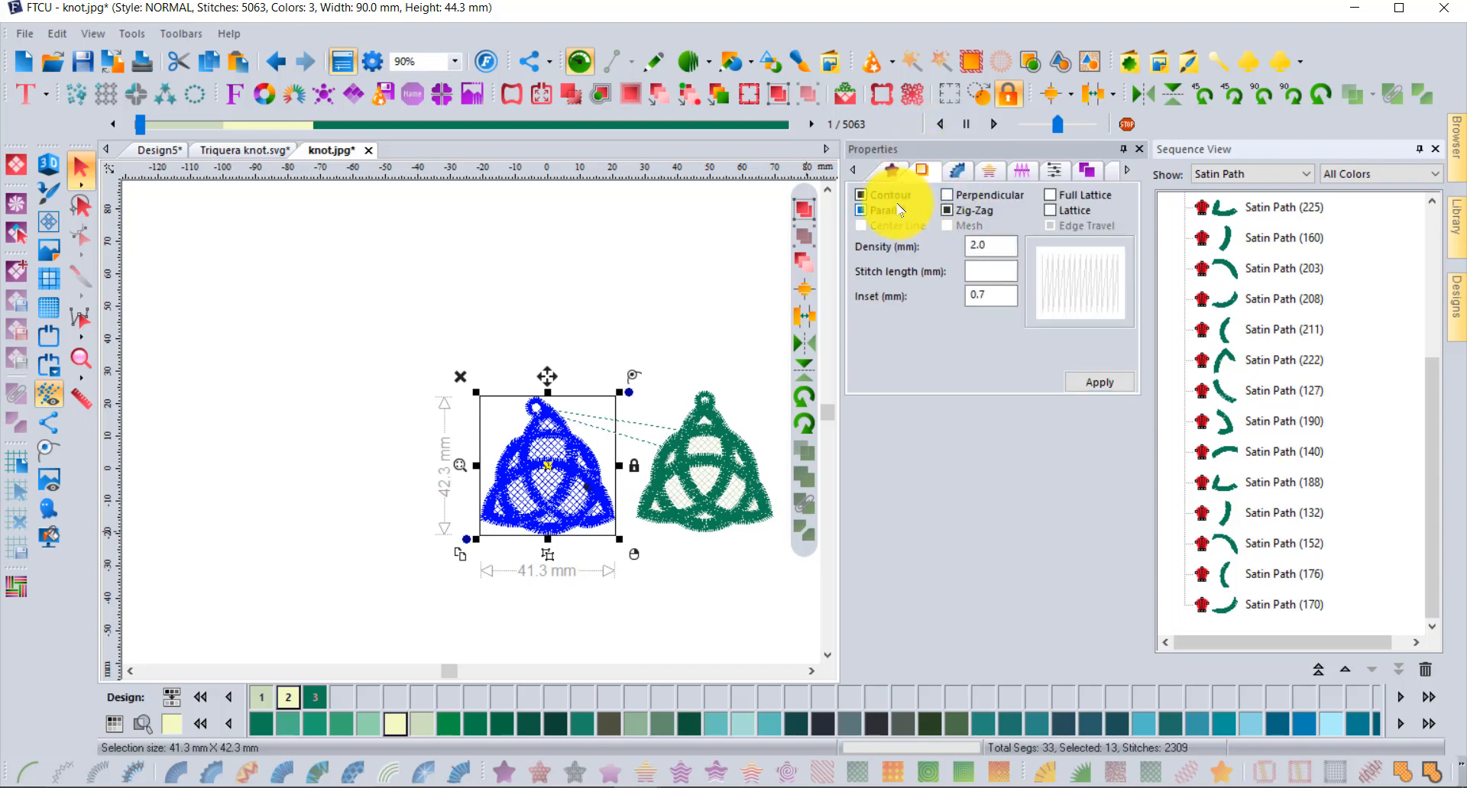
left_click(946, 211)
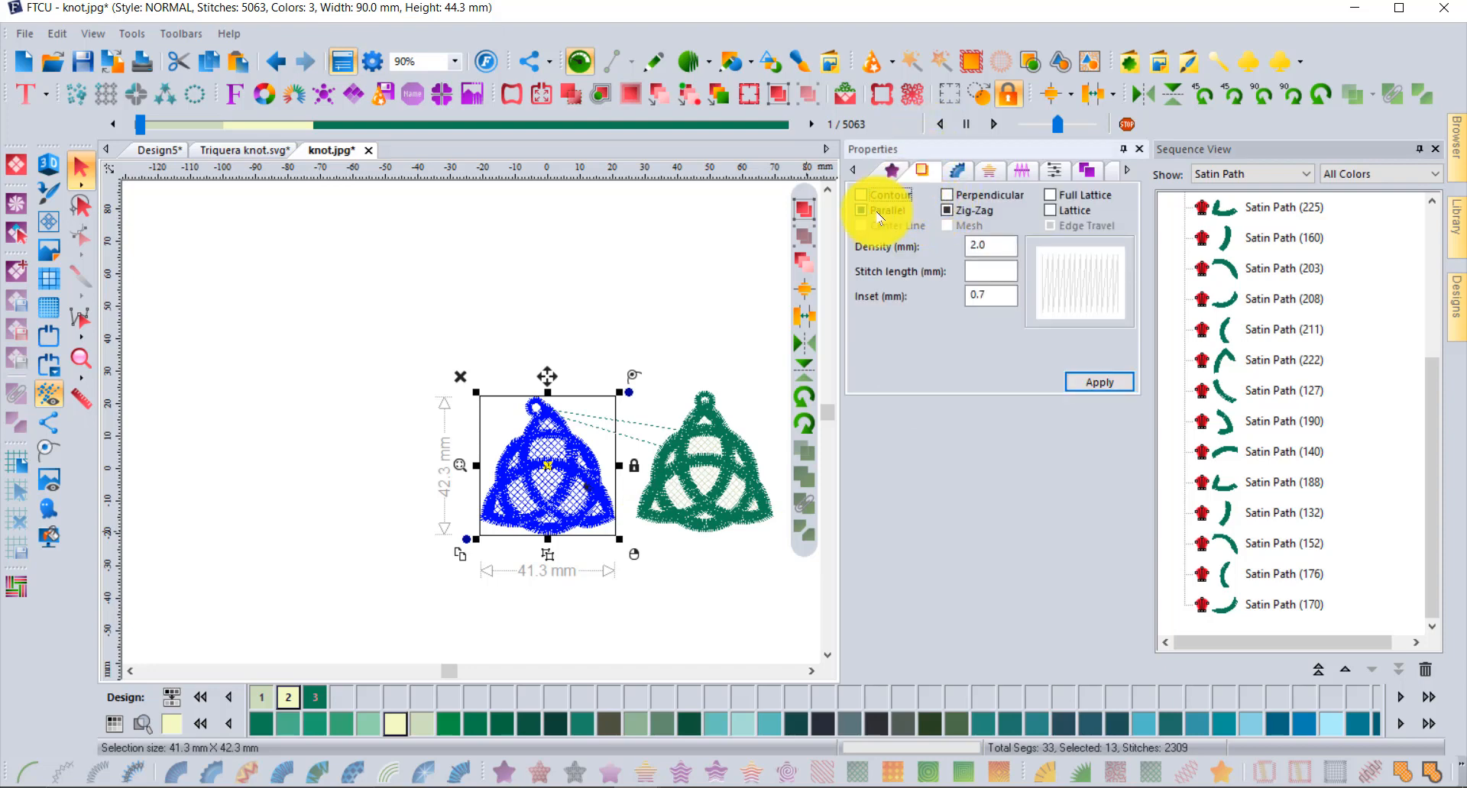
left_click(946, 210)
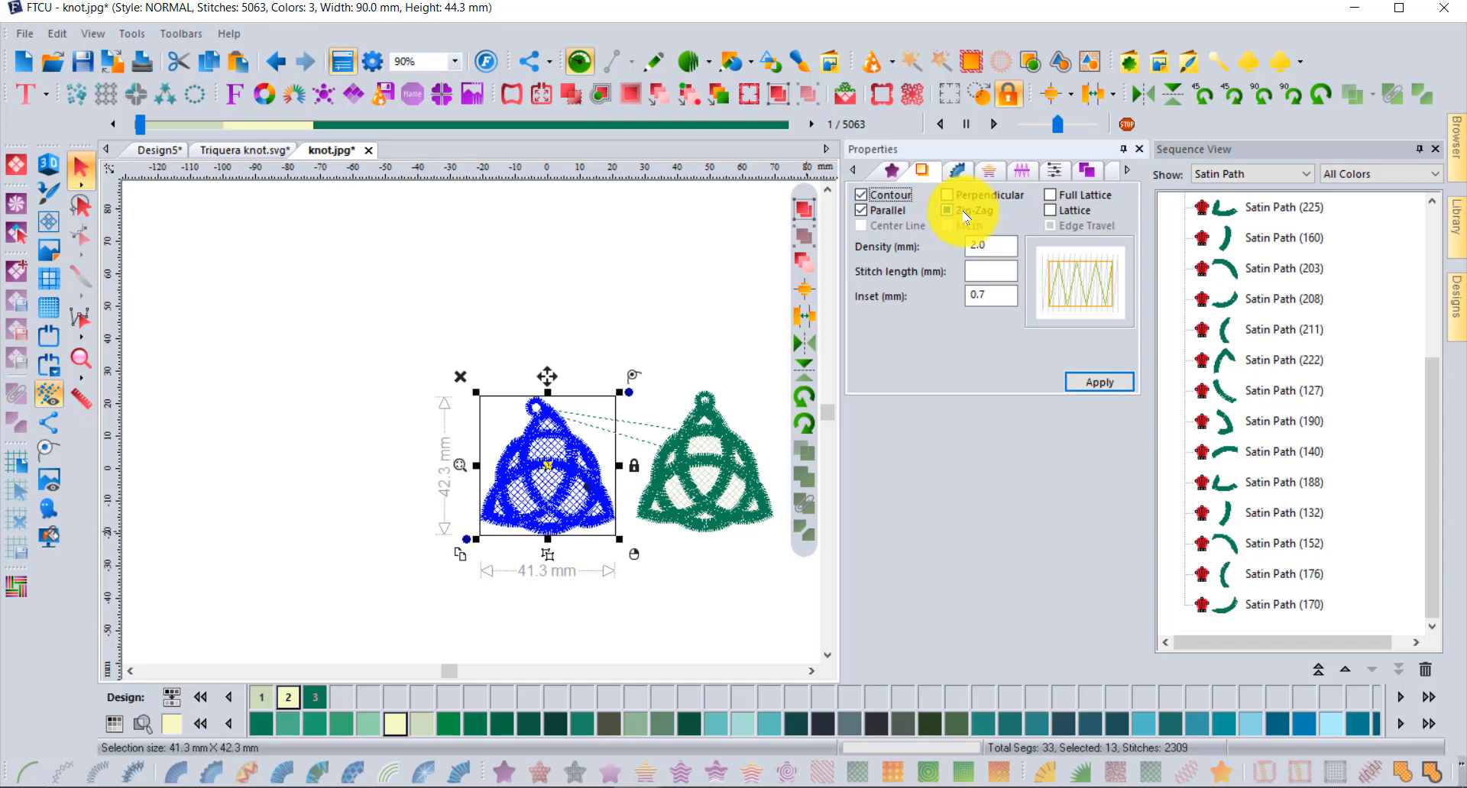
left_click(1098, 382)
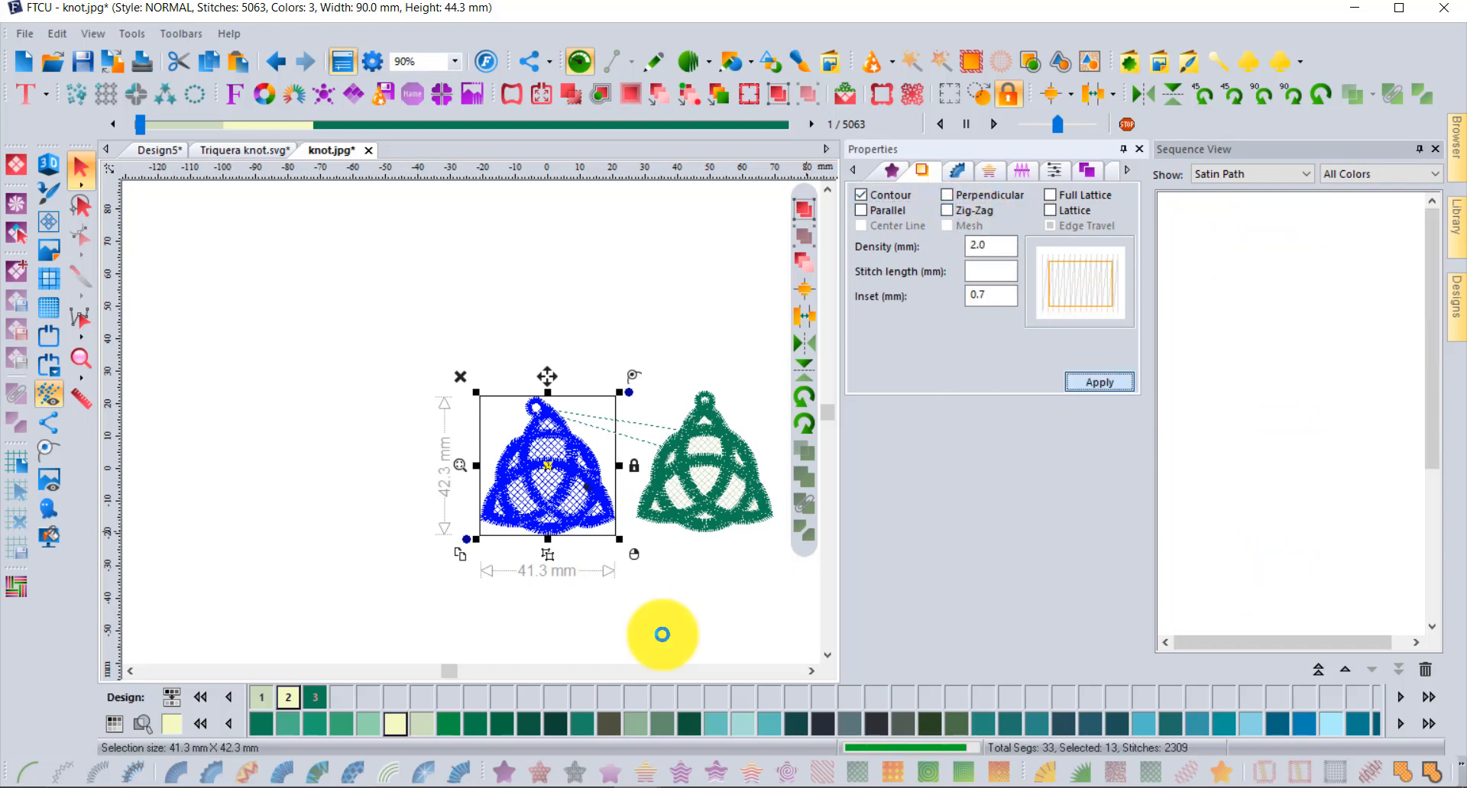
Select the whole right-hand knot and cut it from the design, leaving only the knot with the offset hanging loop
left_click(563, 628)
scroll(543, 451, "up", 4)
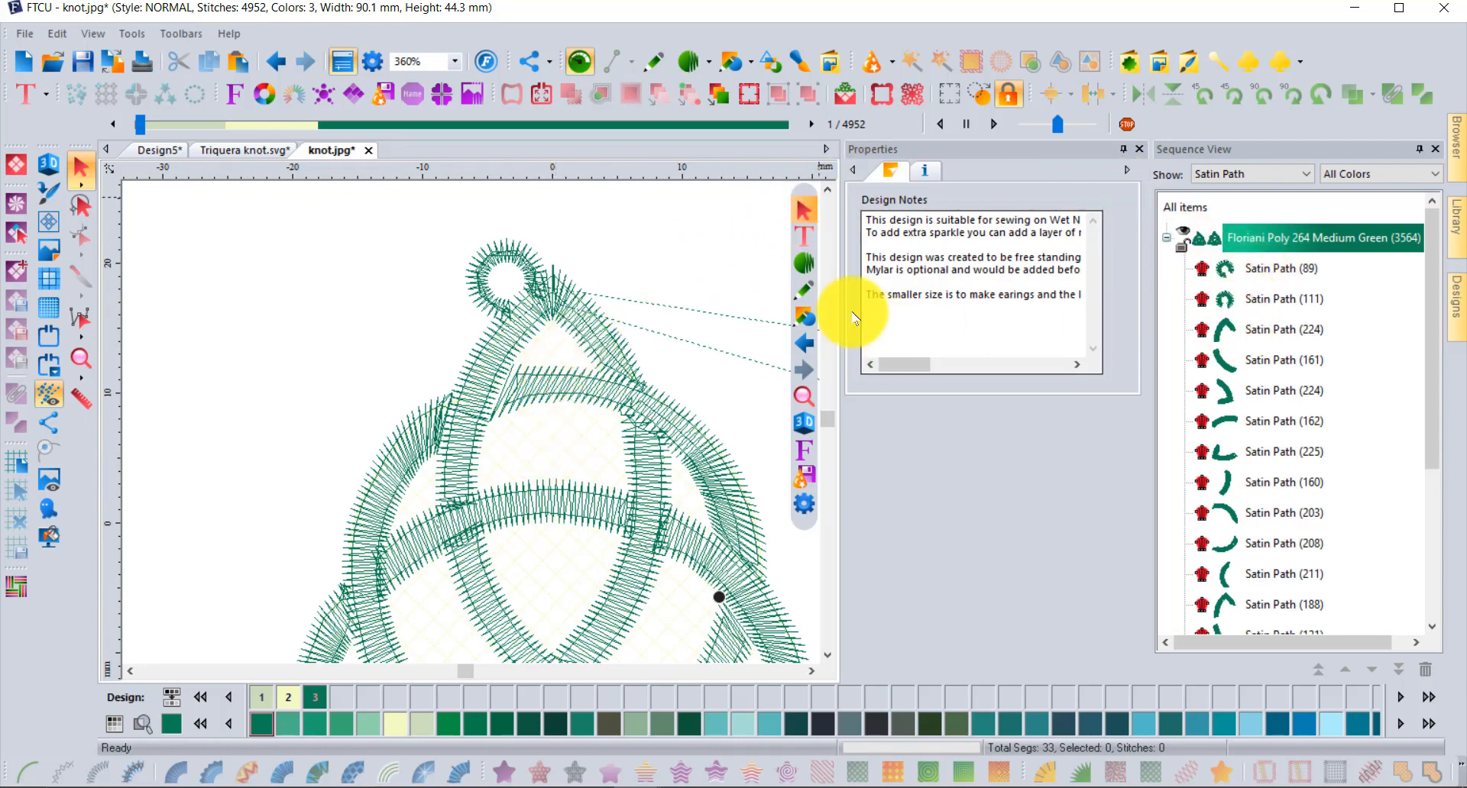
scroll(1329, 356, "down", 1)
scroll(1333, 355, "down", 2)
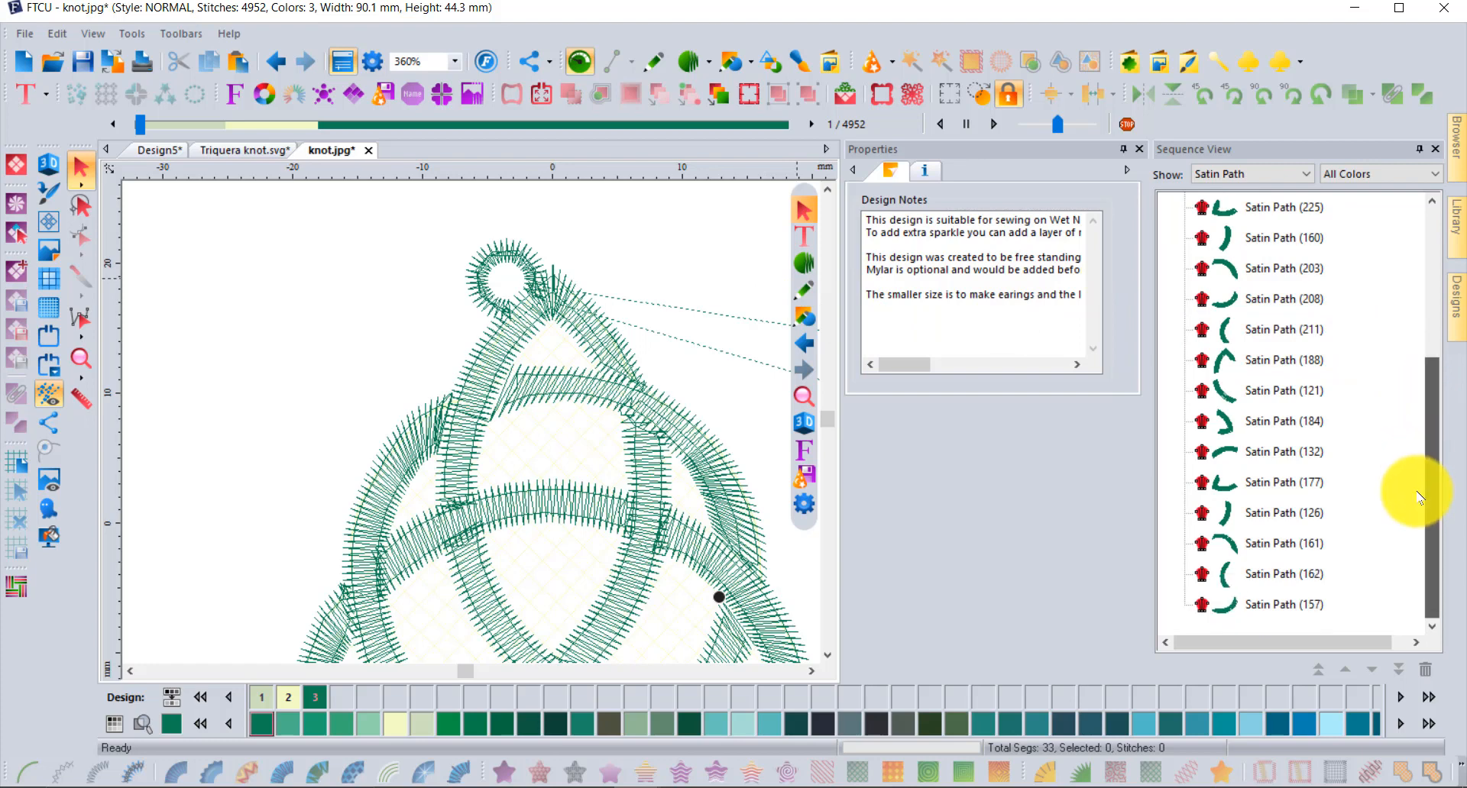
left_click(1276, 604)
left_click(380, 345)
scroll(459, 302, "down", 3)
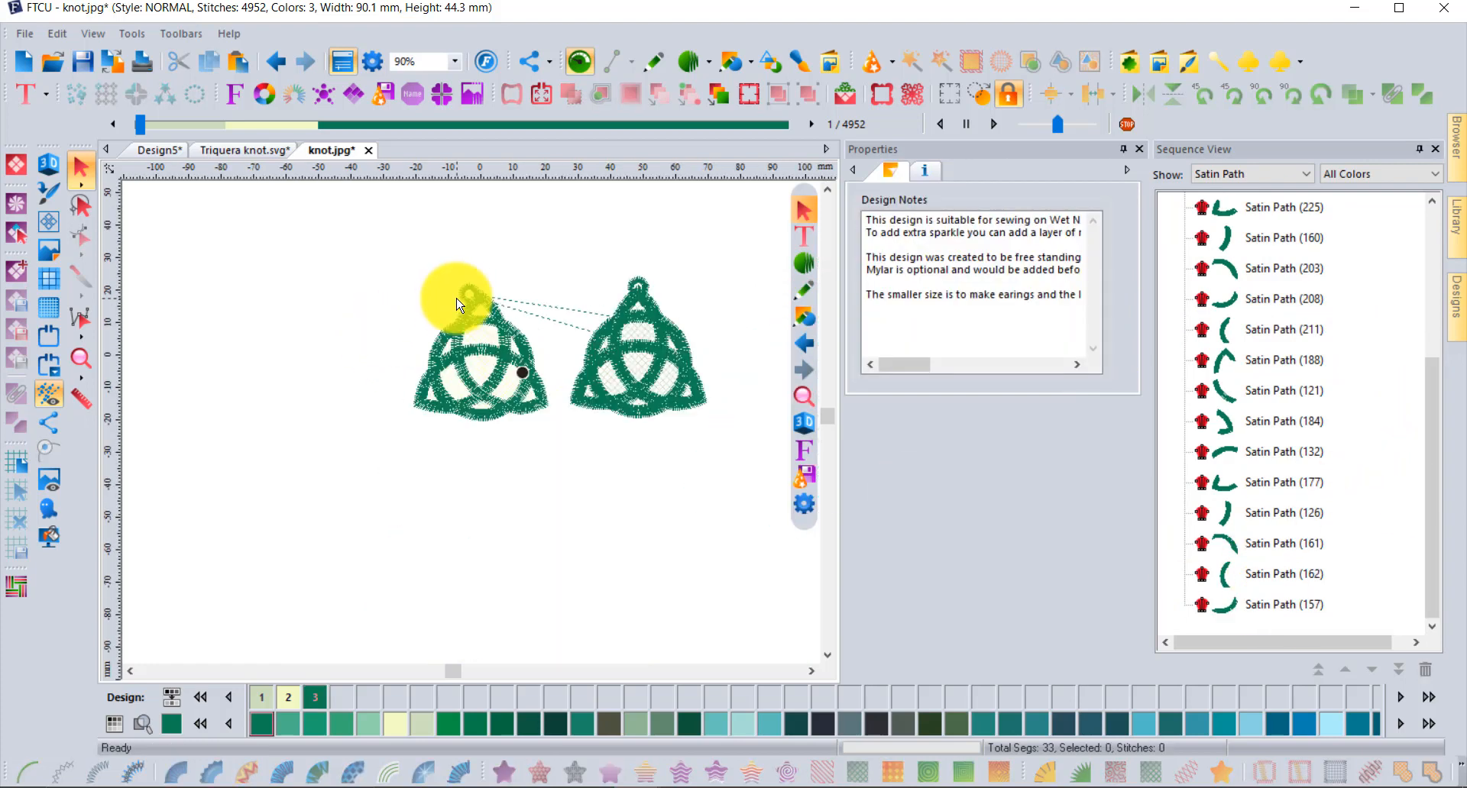
left_click_drag(635, 280, 514, 428)
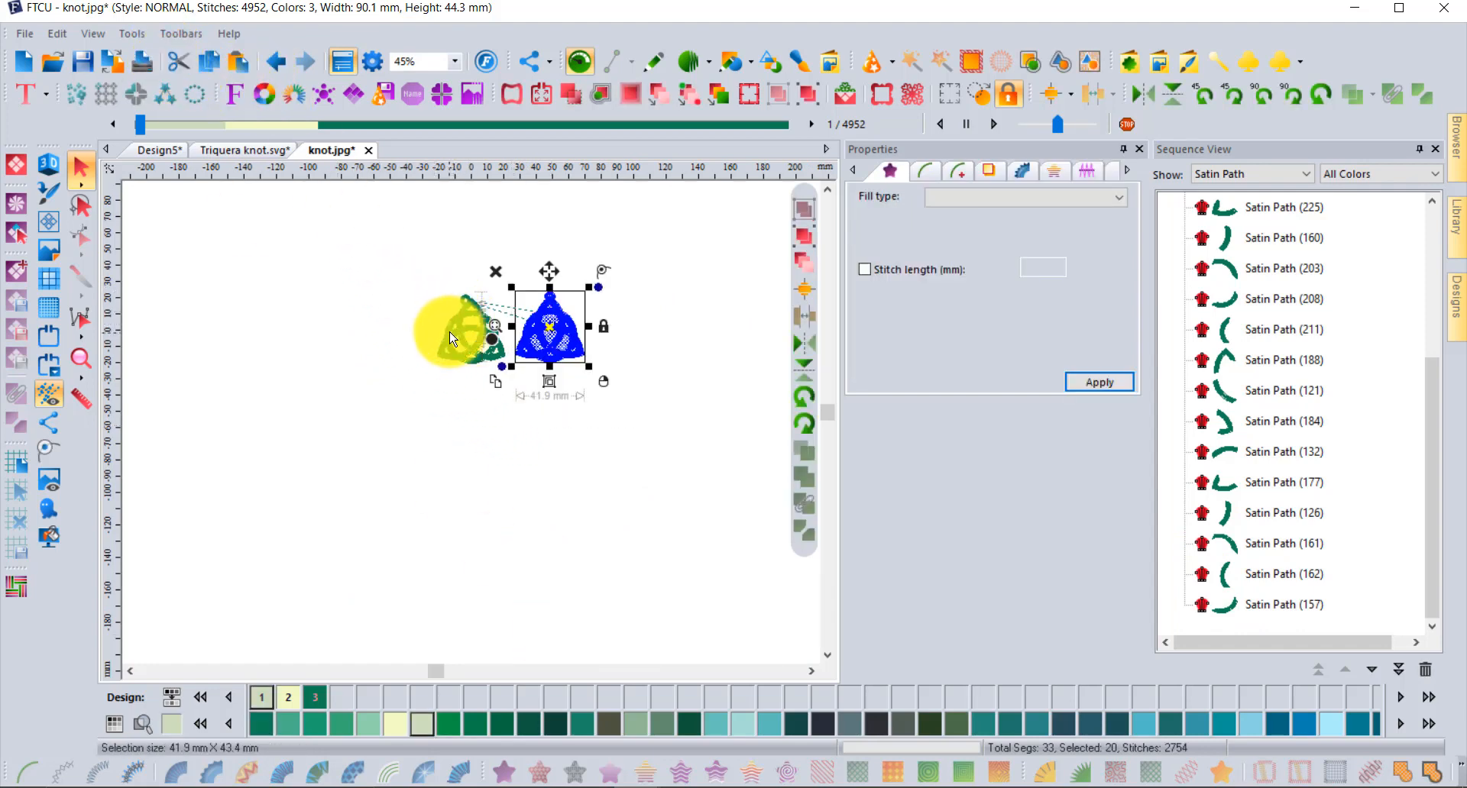
left_click(179, 60)
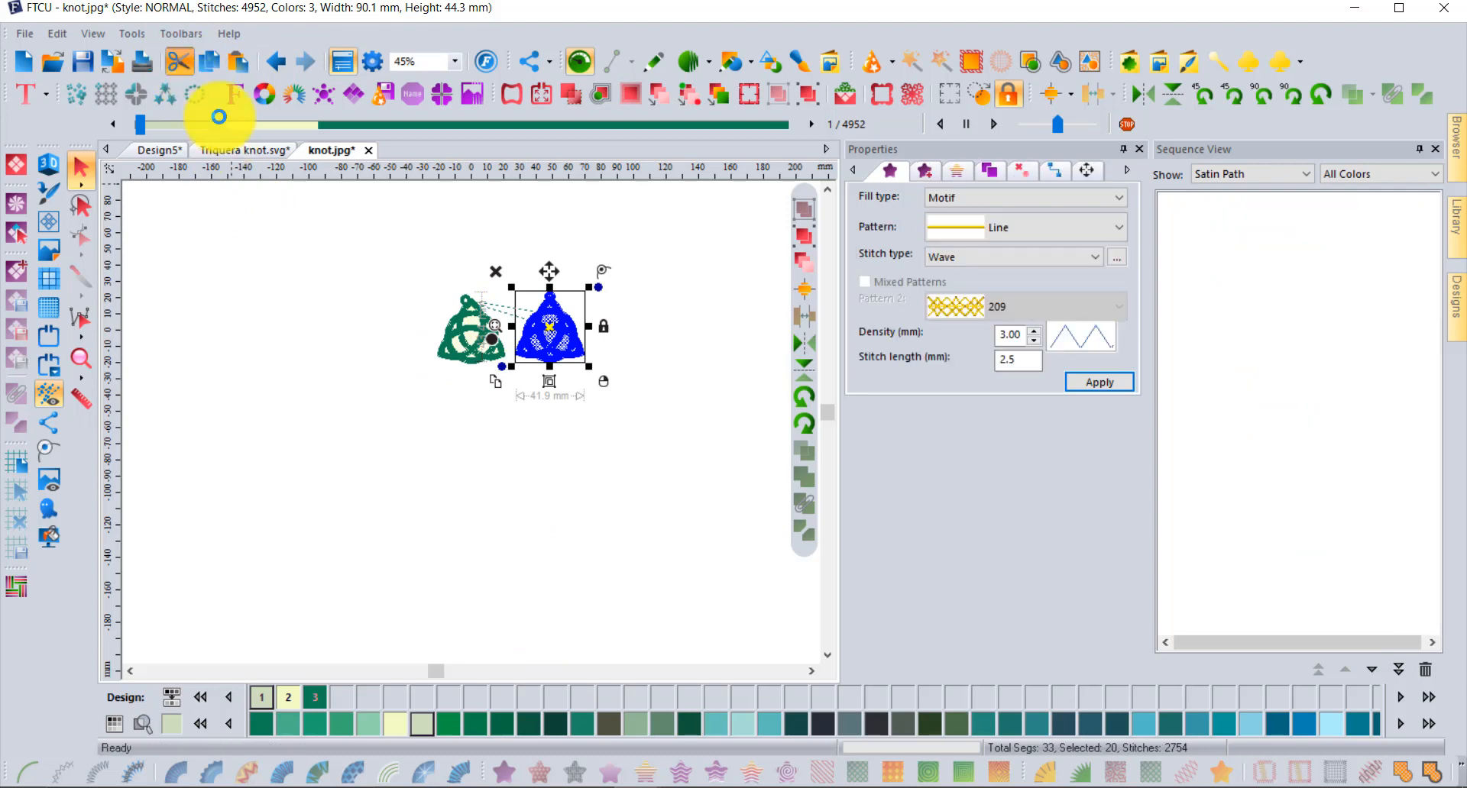
Select all the remaining satin paths and add a Parallel underlay to their Contour underlay
scroll(428, 325, "up", 2)
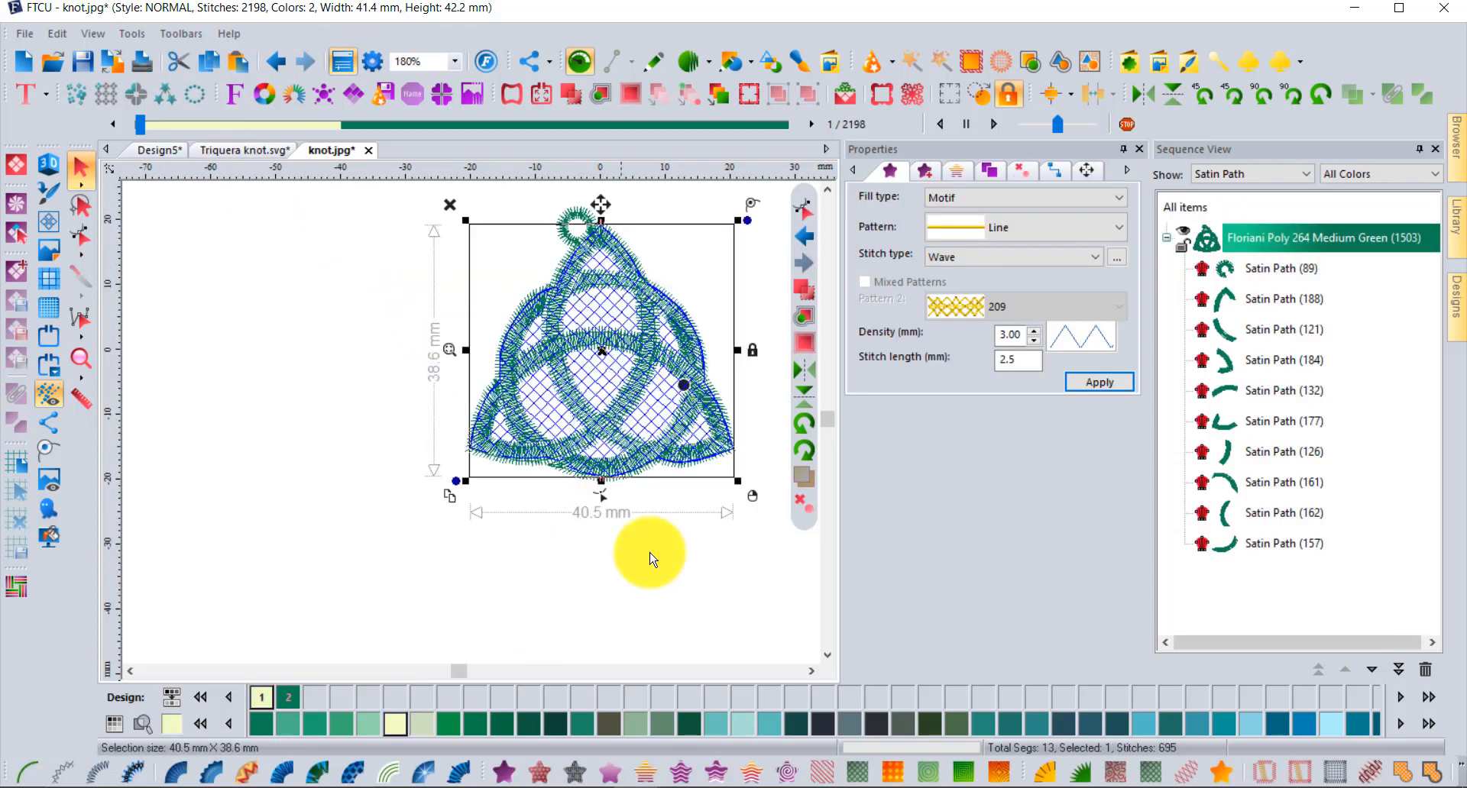
left_click(1270, 269)
left_click(1287, 544, "shift")
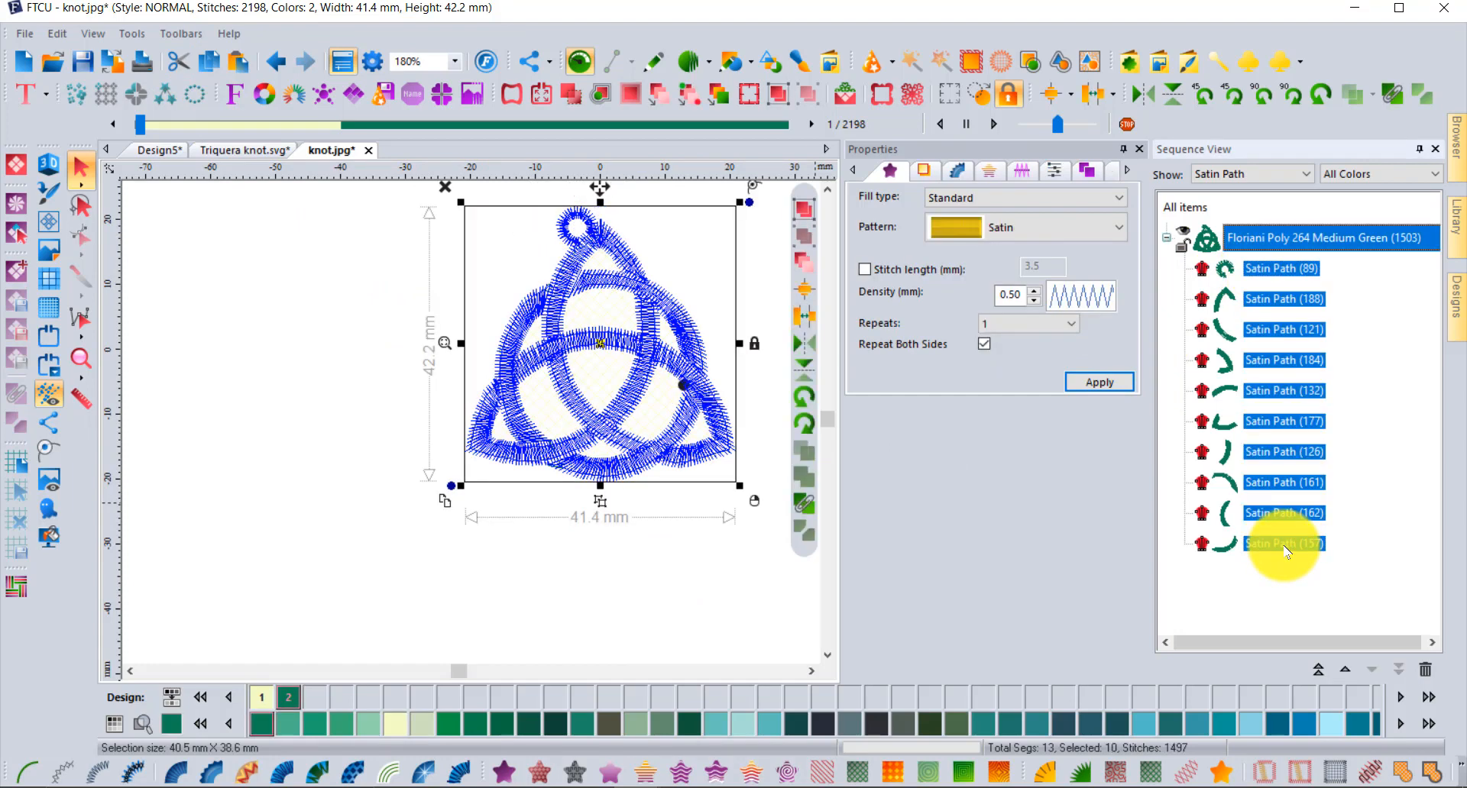
left_click(924, 171)
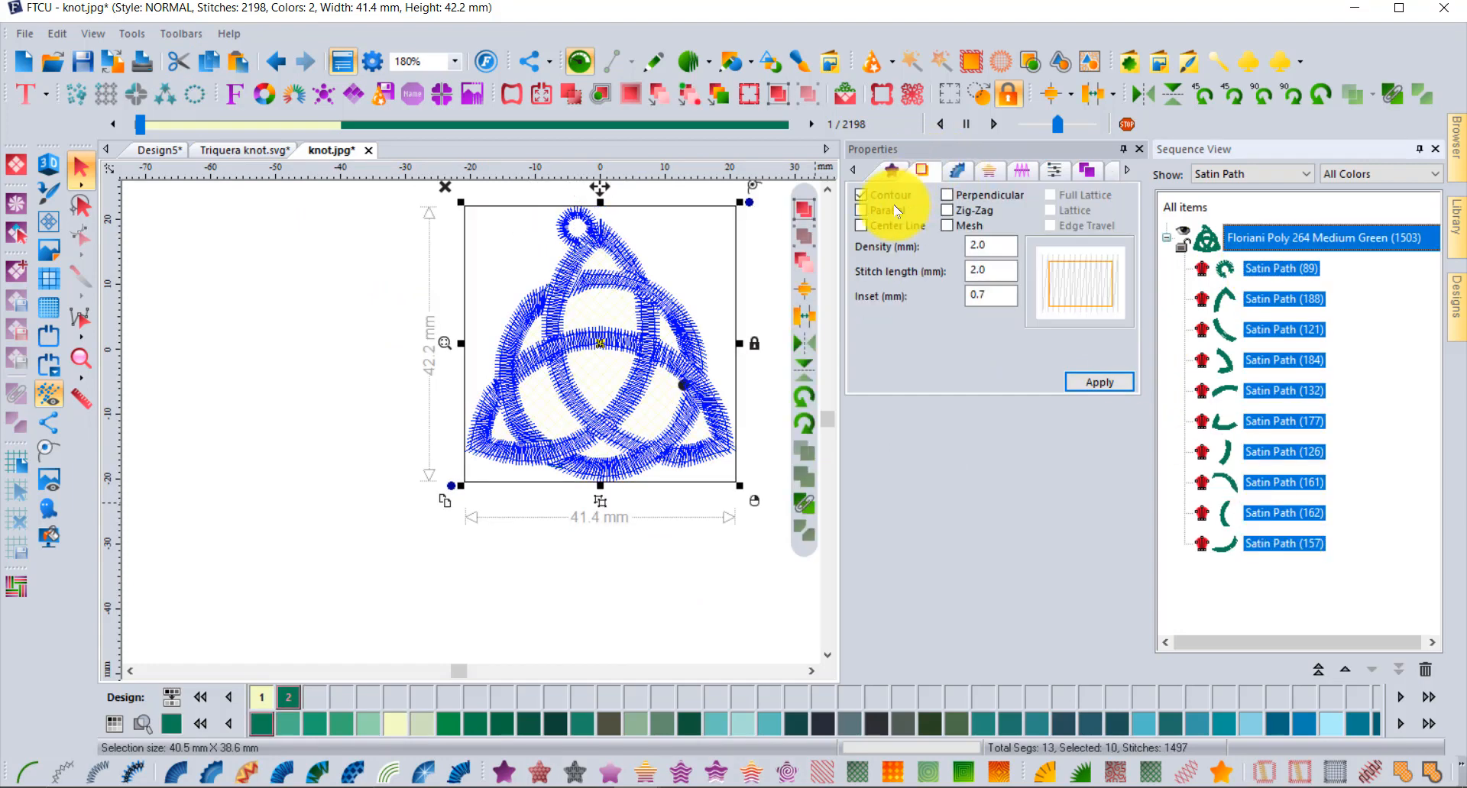
left_click(861, 210)
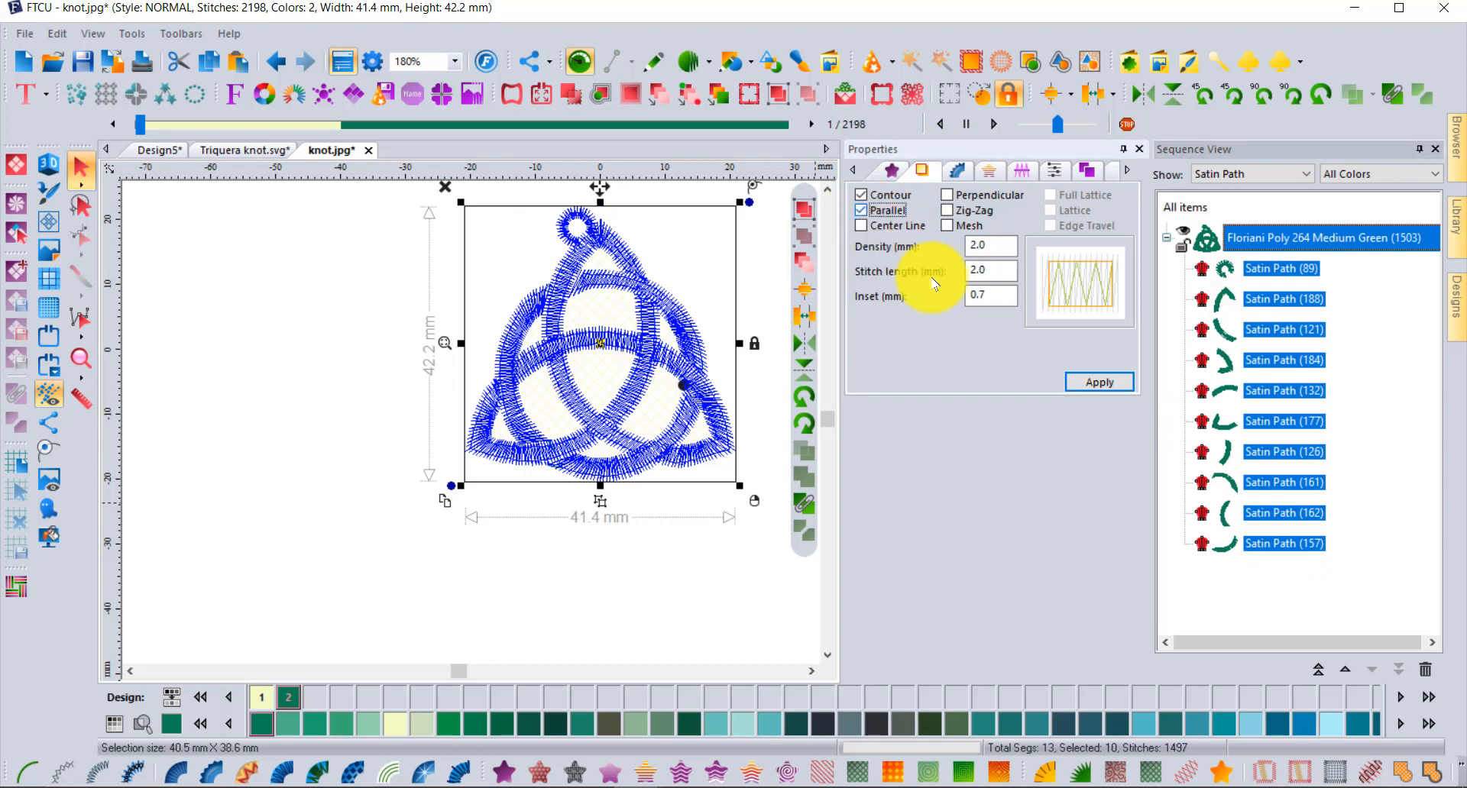
left_click(1115, 382)
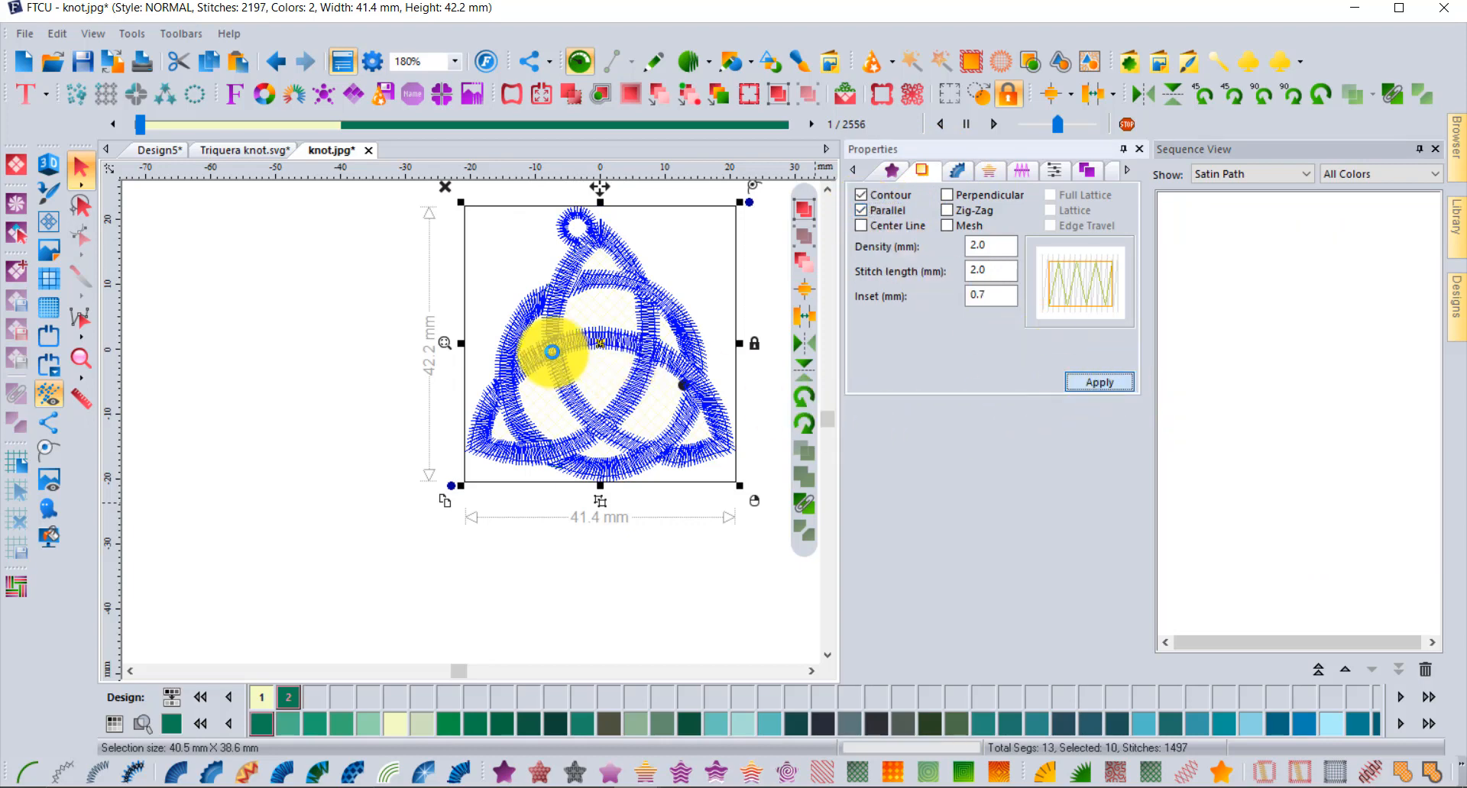
scroll(604, 310, "up", 2)
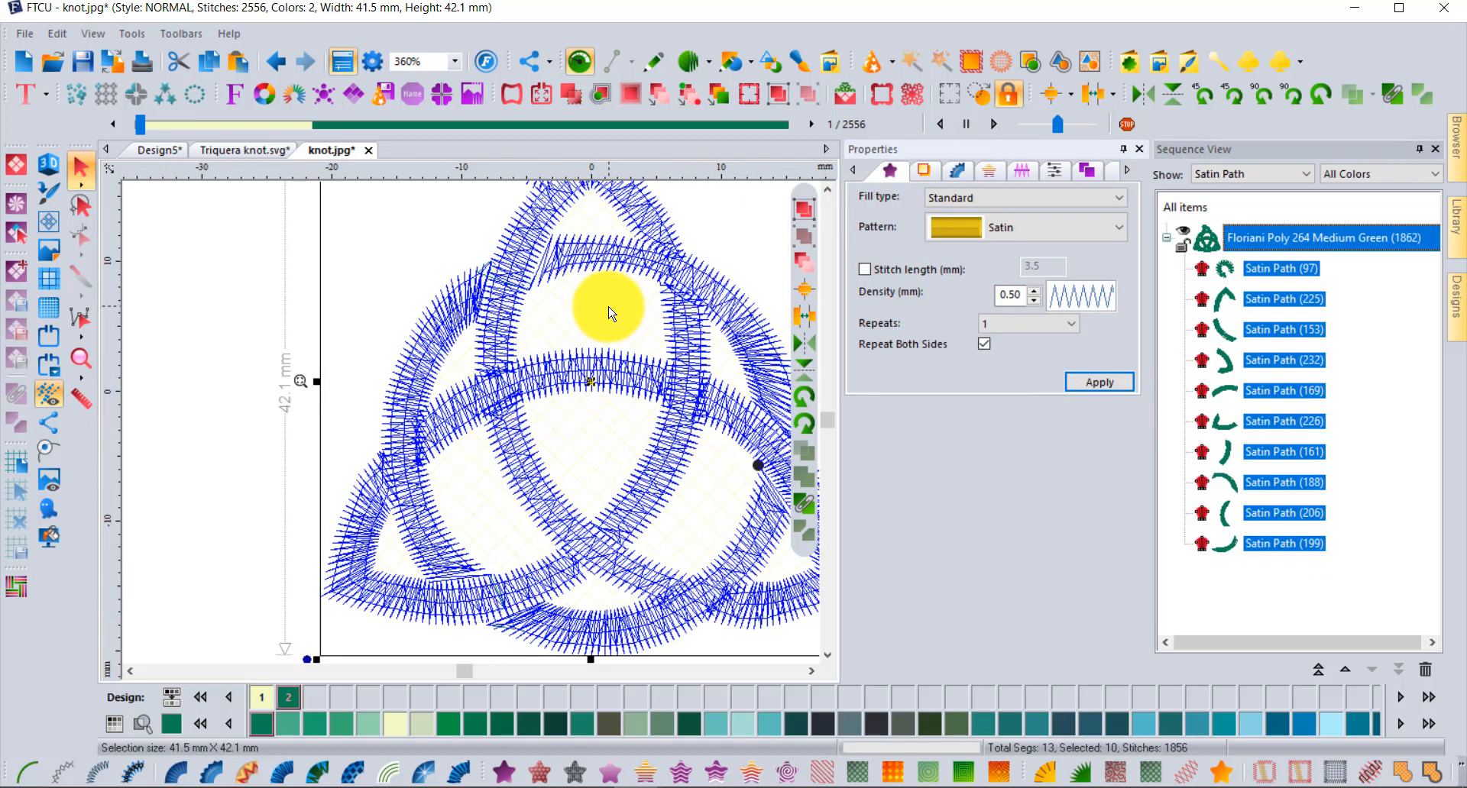
Replace the Parallel underlay of the selected satin paths with Zig-Zag, keeping Contour on
left_click(924, 168)
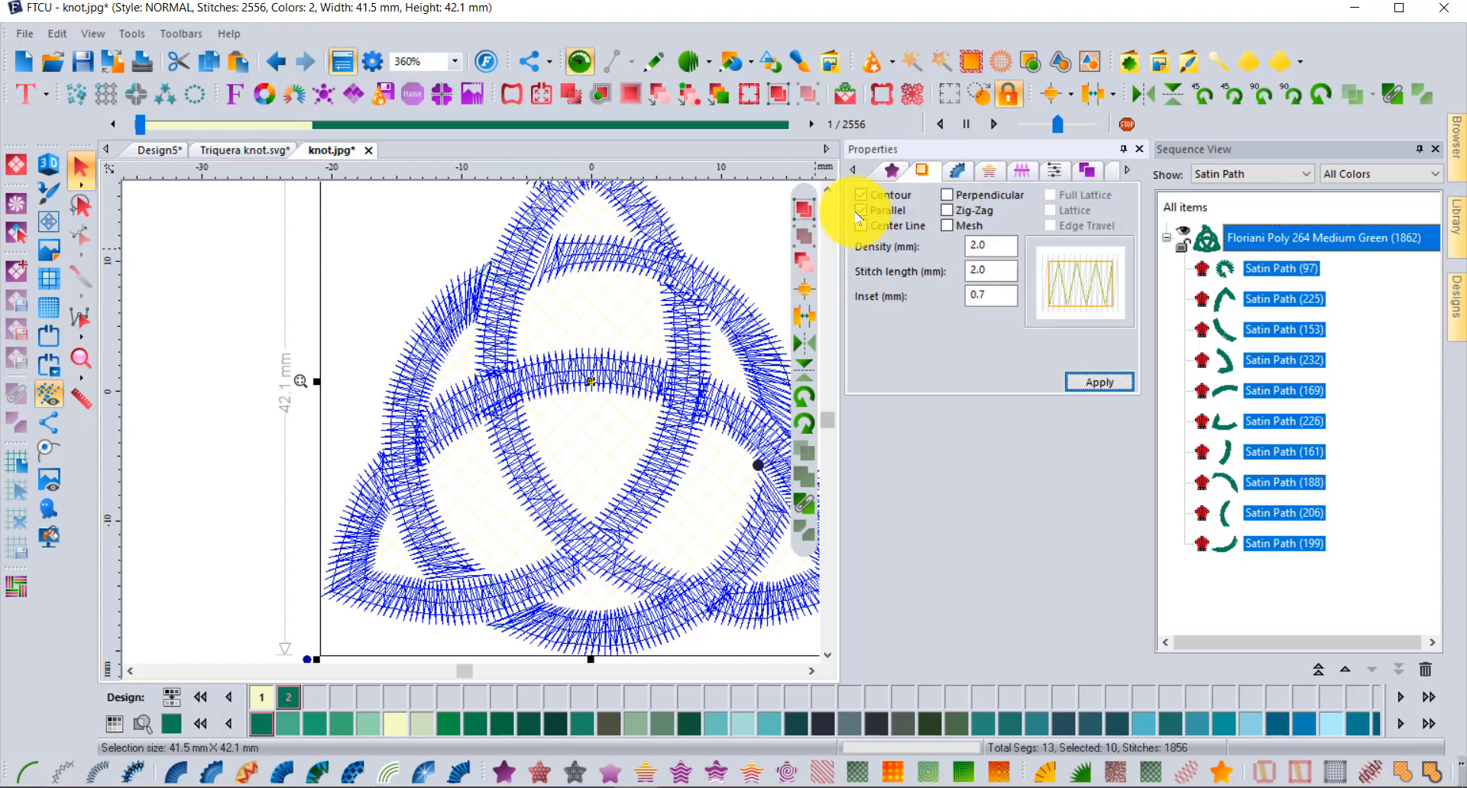
left_click(948, 210)
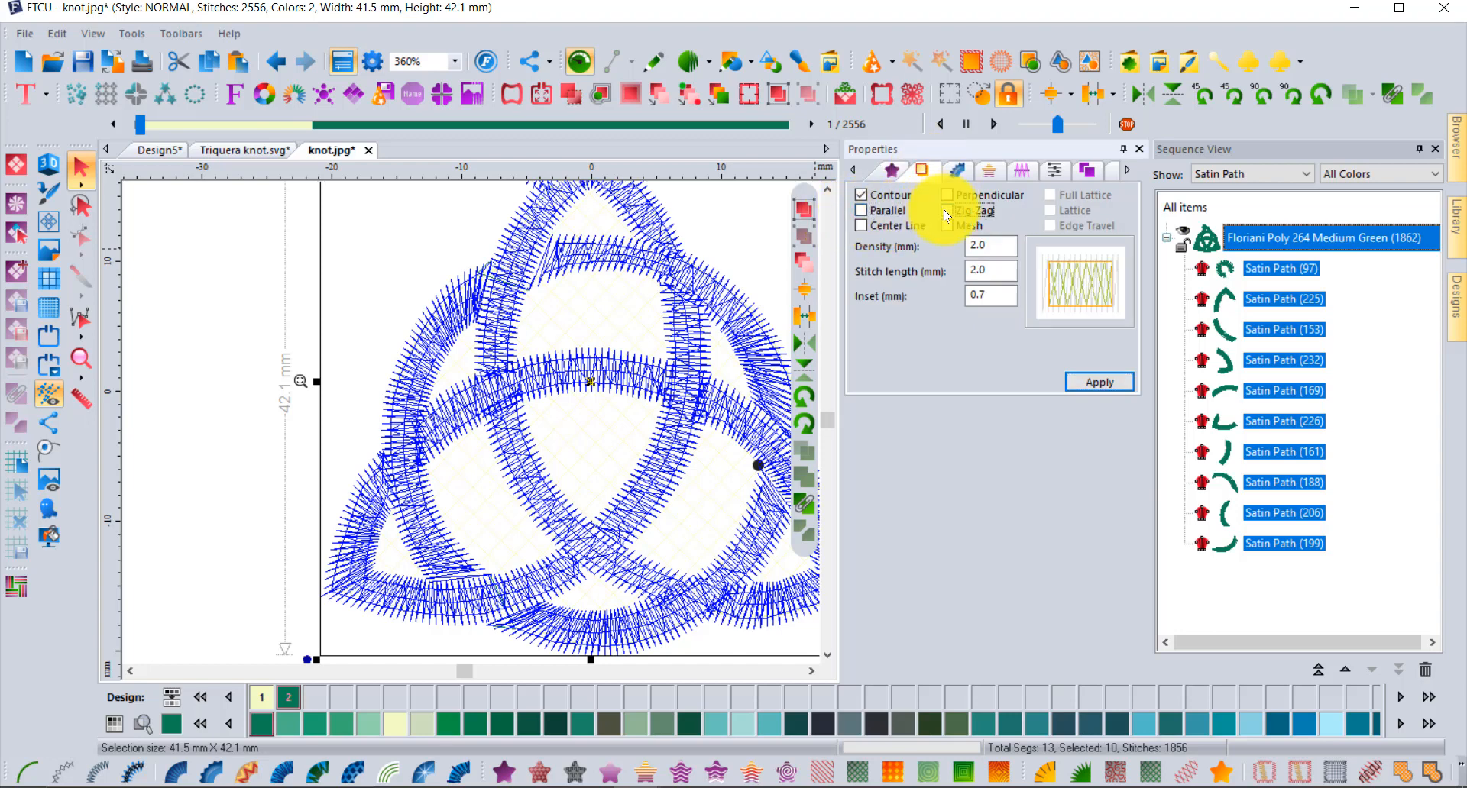
left_click(1100, 382)
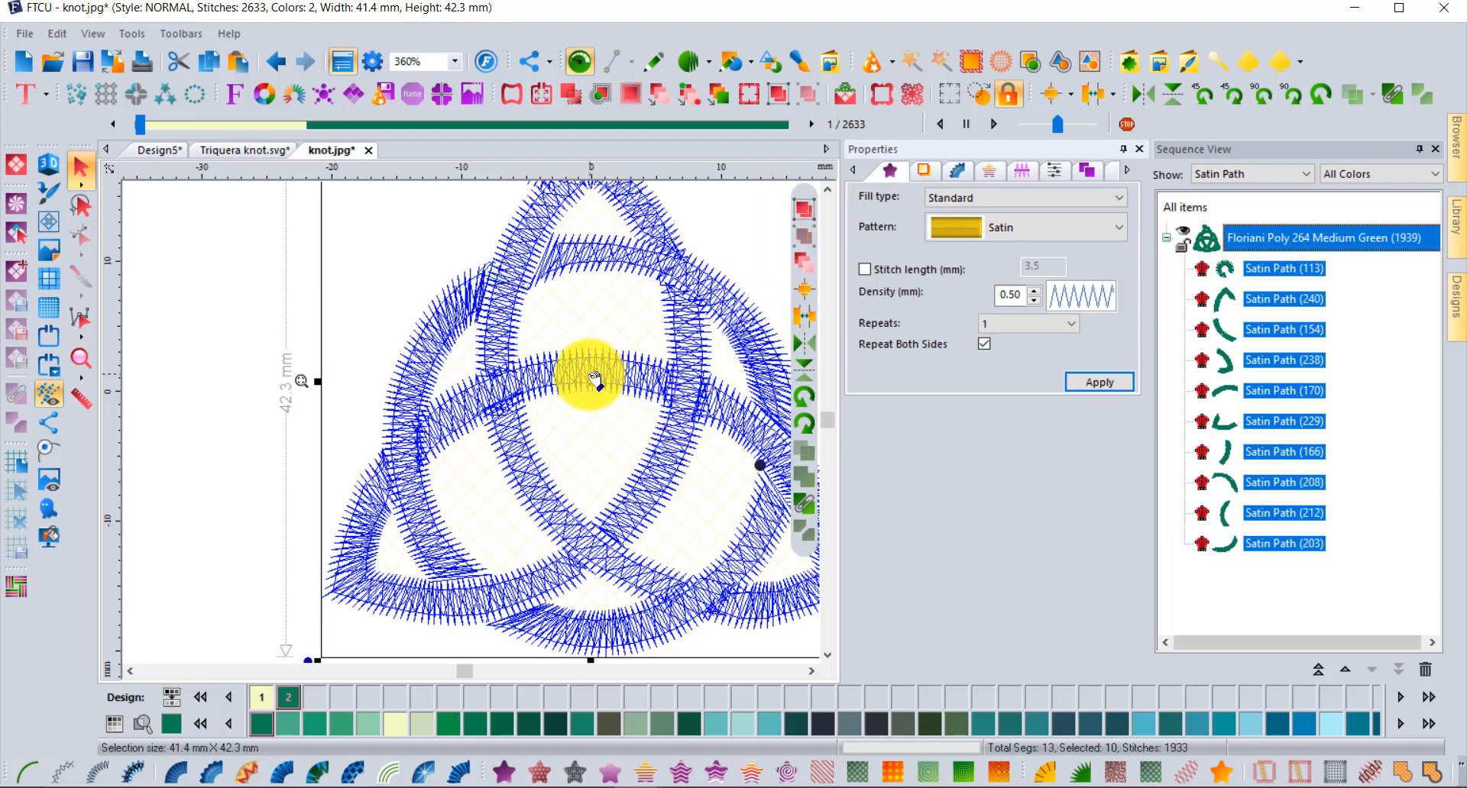
Apply an Absolute pull compensation of 0.2 mm on both sides to the selected satin paths
scroll(589, 374, "down", 1)
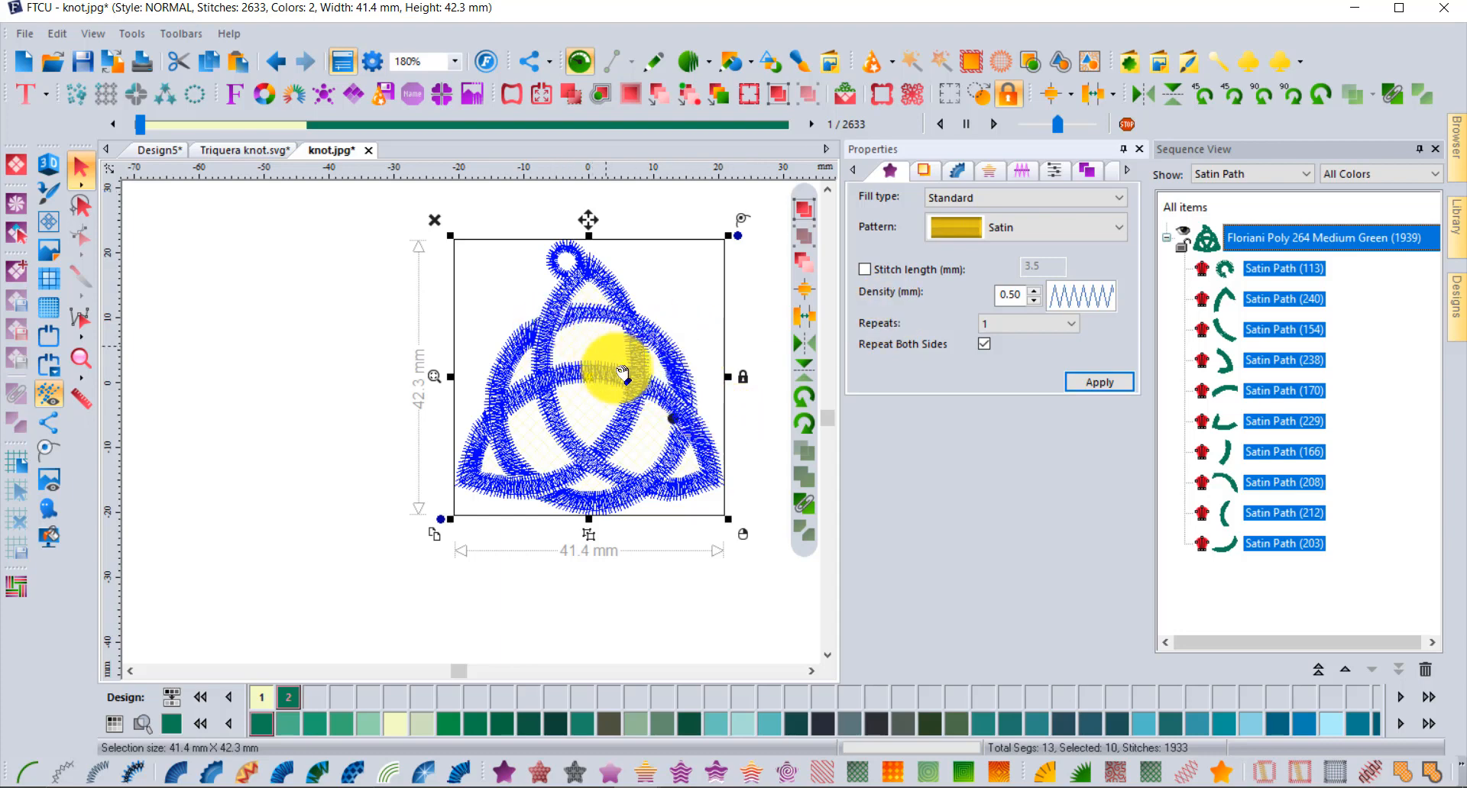
left_click(1021, 173)
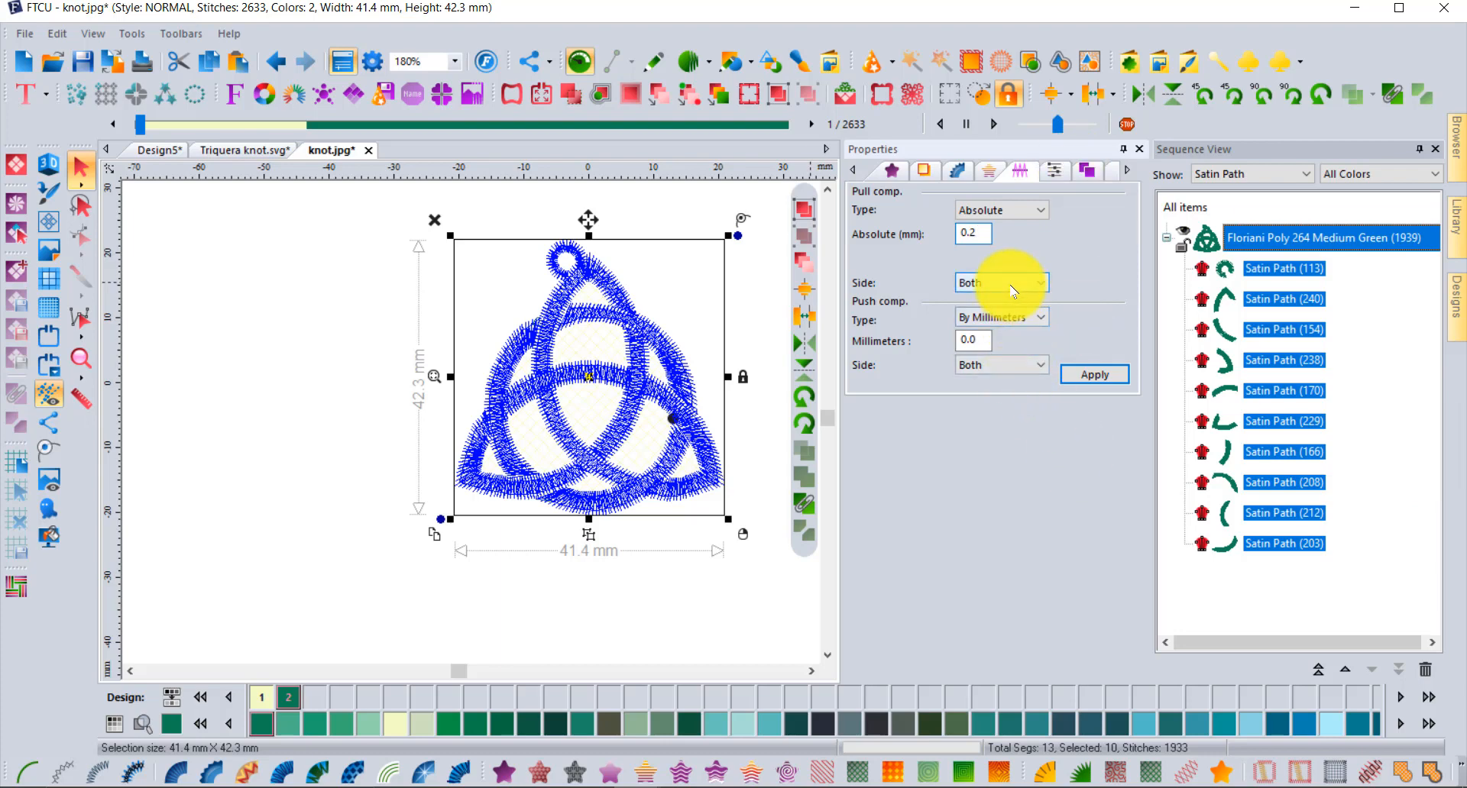
left_click(1095, 375)
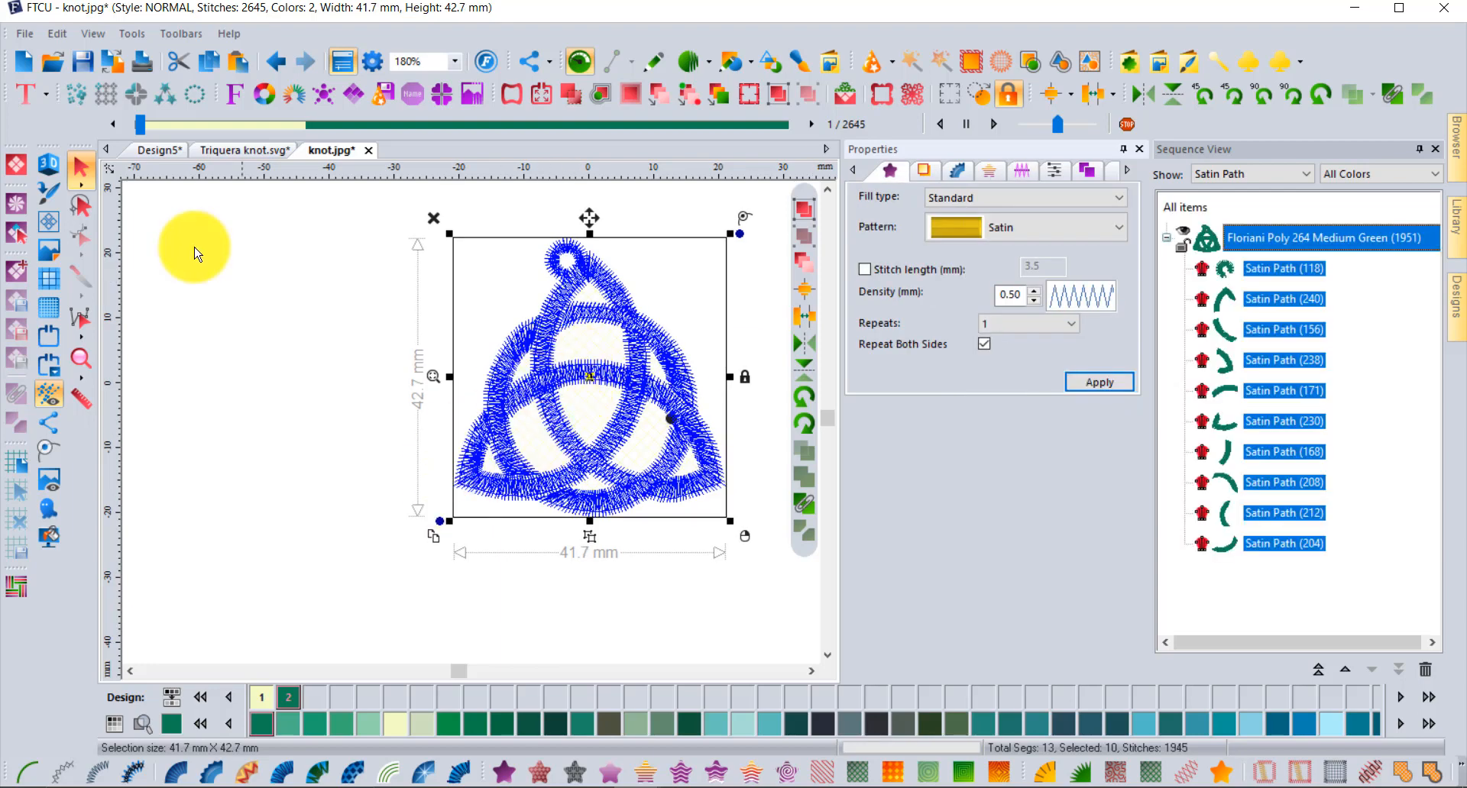
Deselect the knot, then undo and redo the pull compensation to compare the satin columns with and without it
left_click(231, 259)
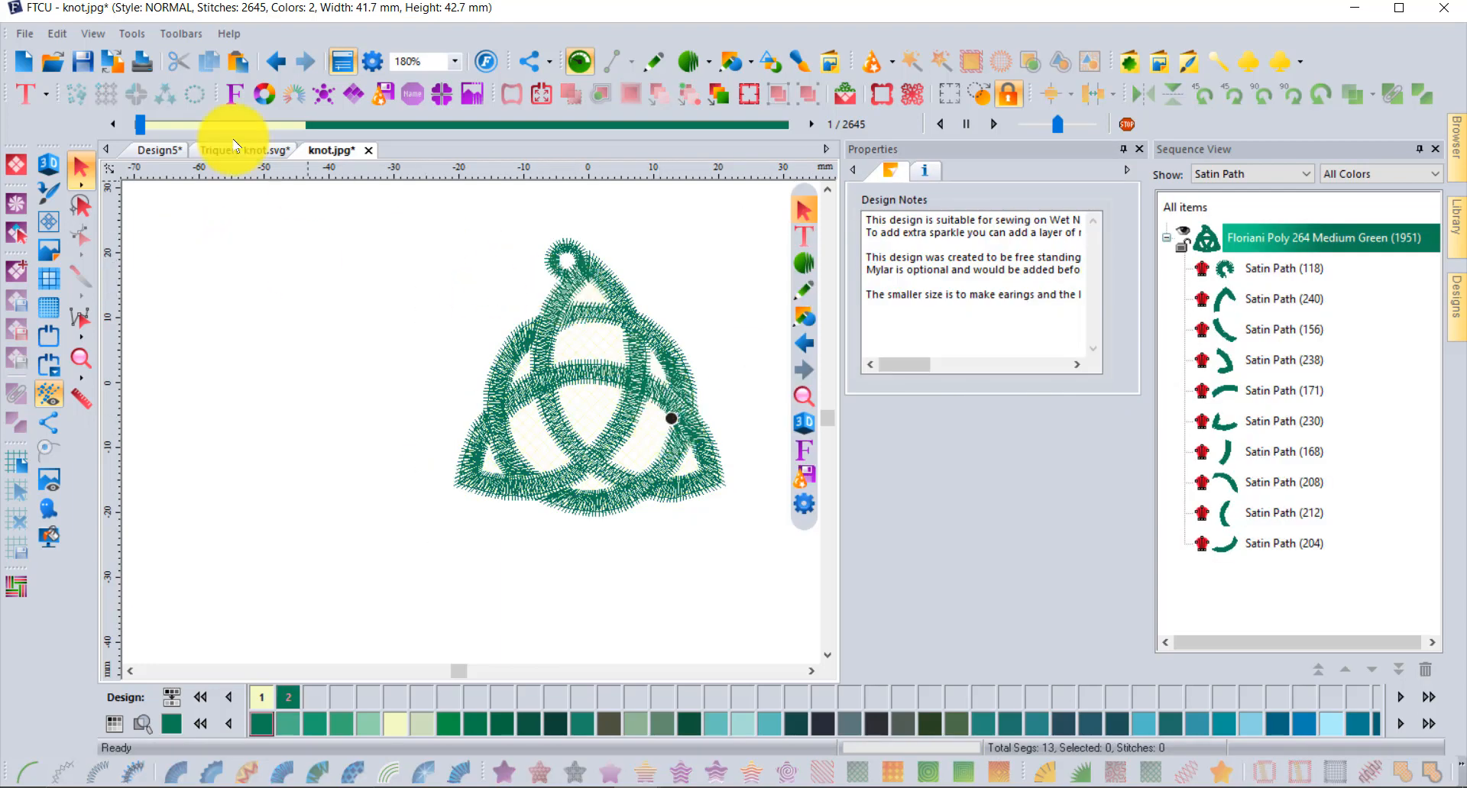
left_click(276, 64)
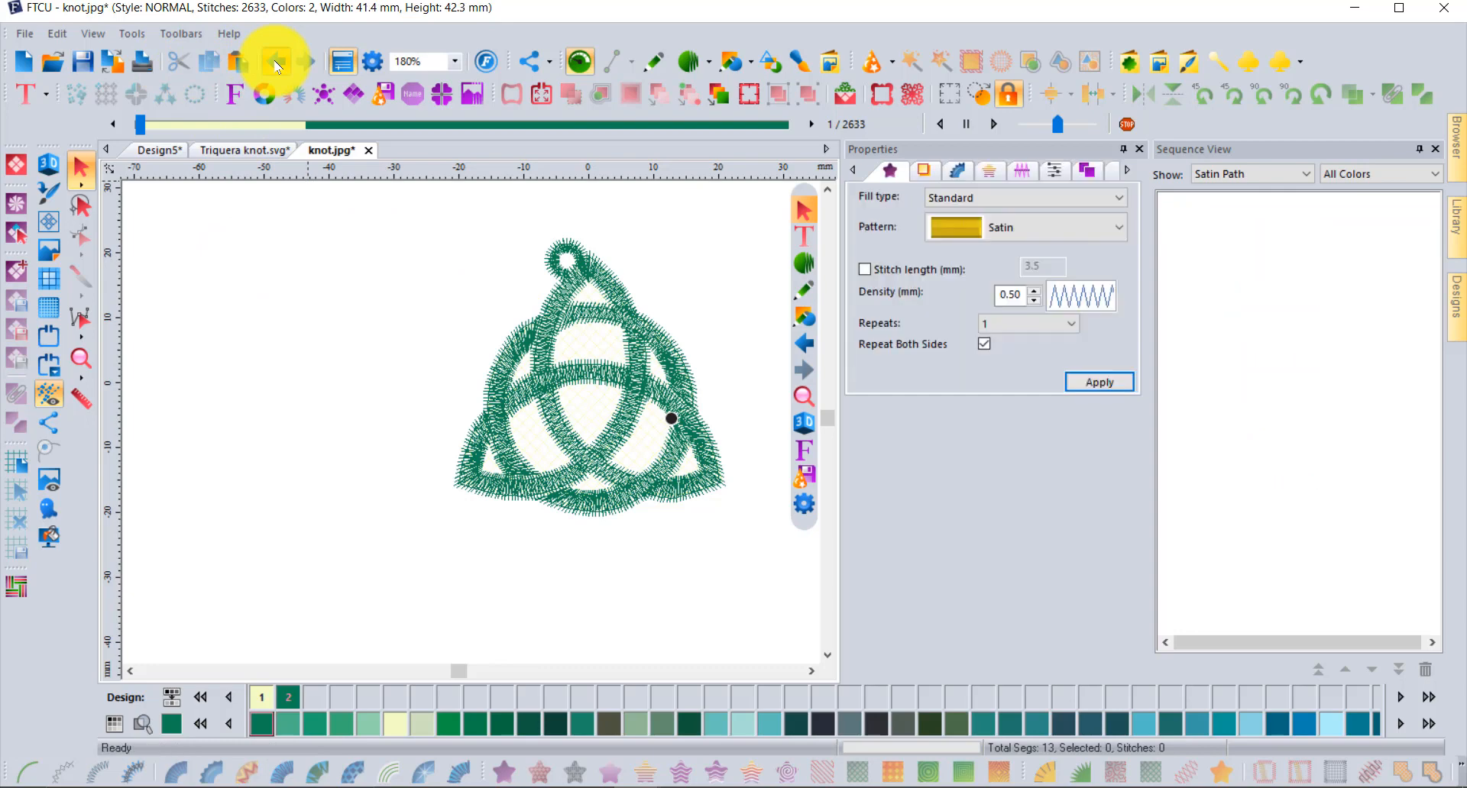
left_click(315, 65)
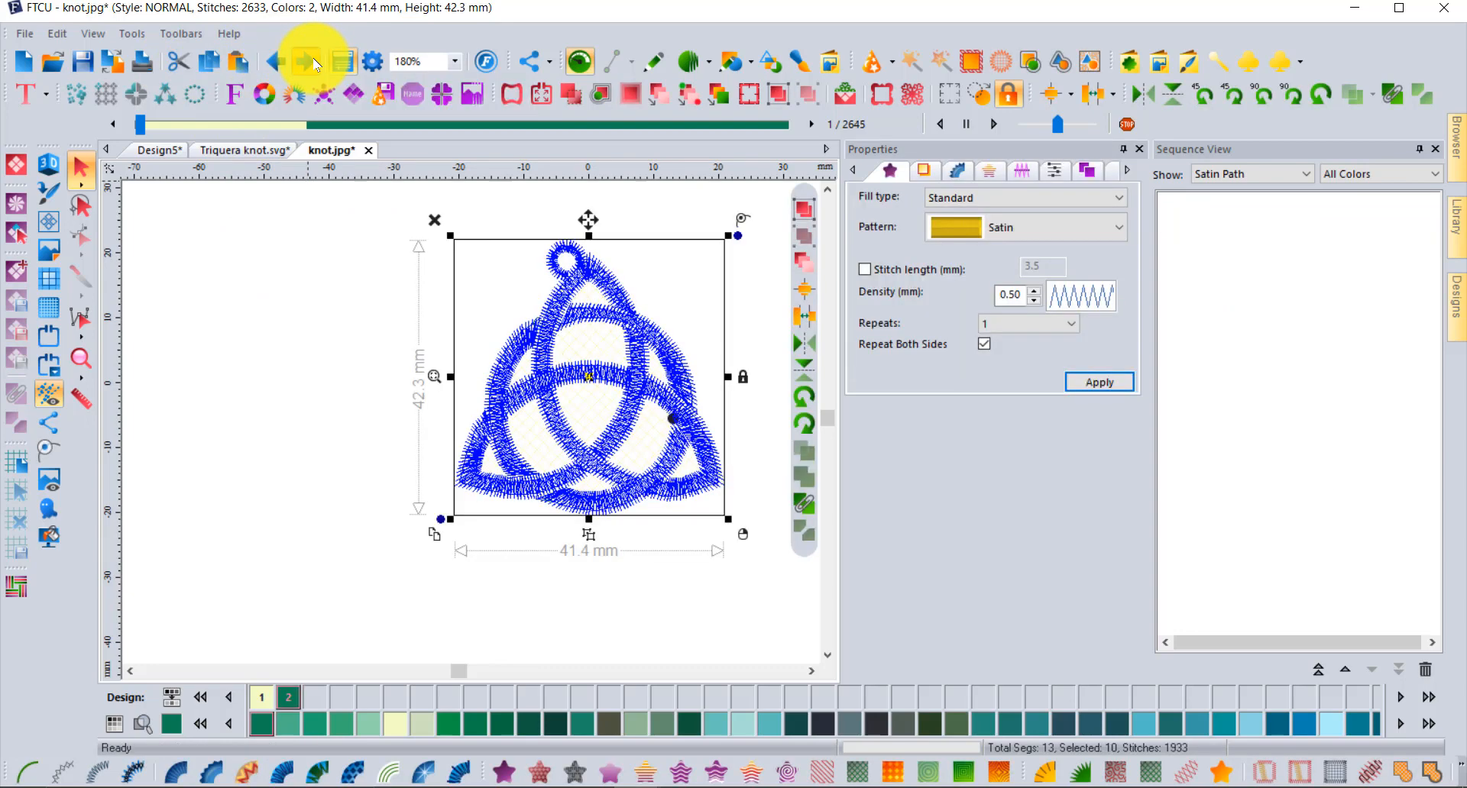
Turn on the 3D stitch display and examine the satin columns and mesh of the deselected knot at different magnifications
left_click(49, 165)
left_click(183, 401)
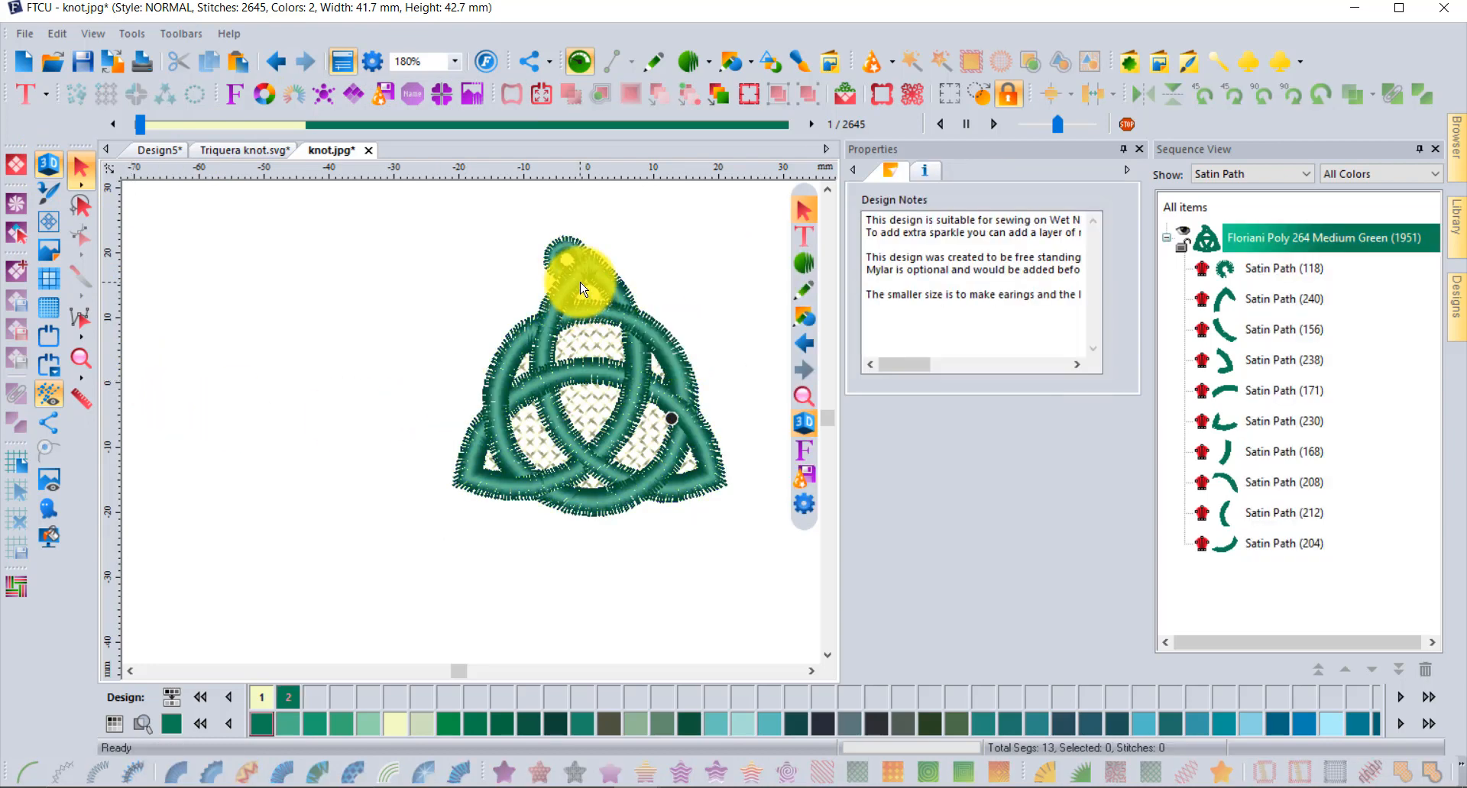
scroll(631, 402, "up", 2)
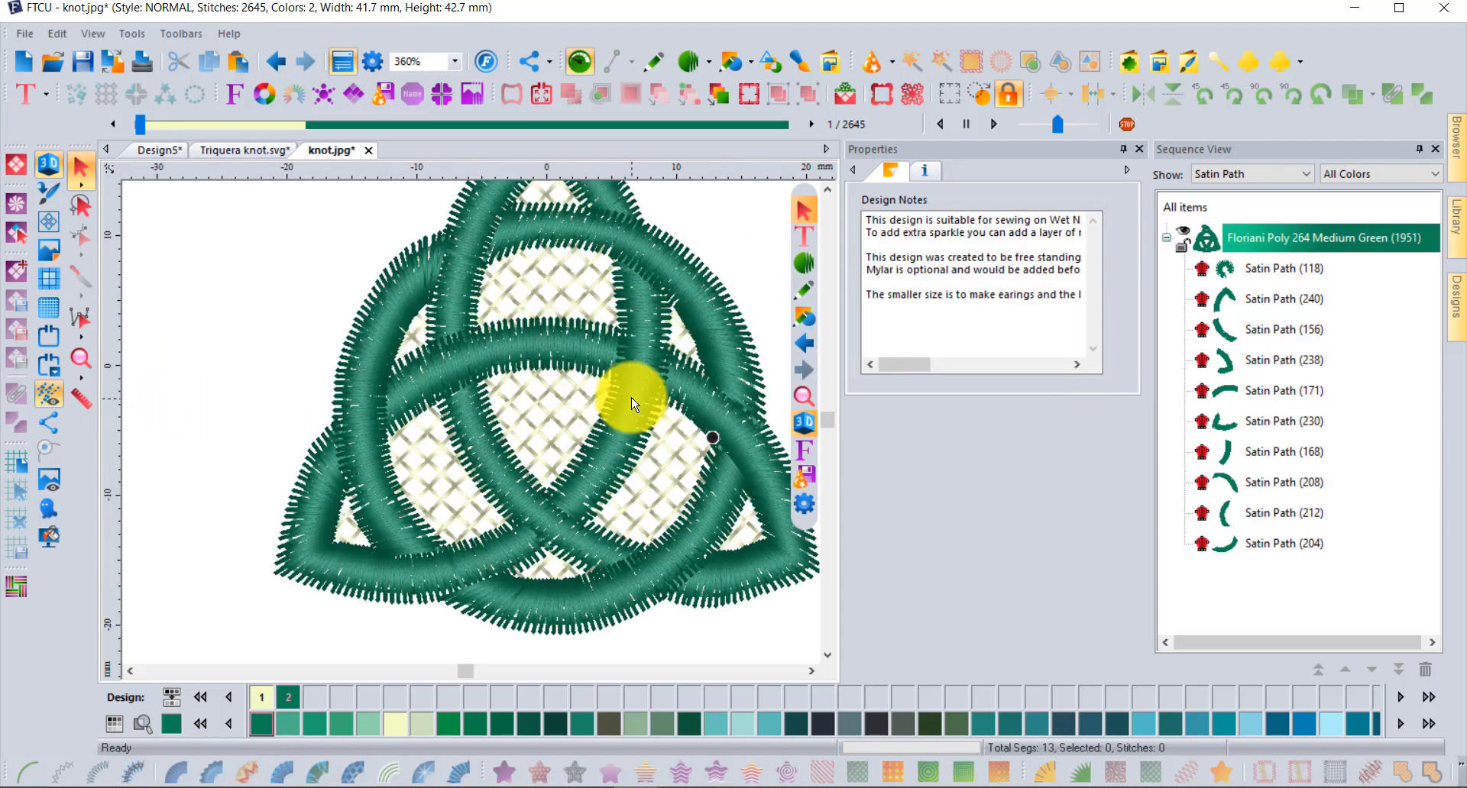
scroll(631, 403, "down", 2)
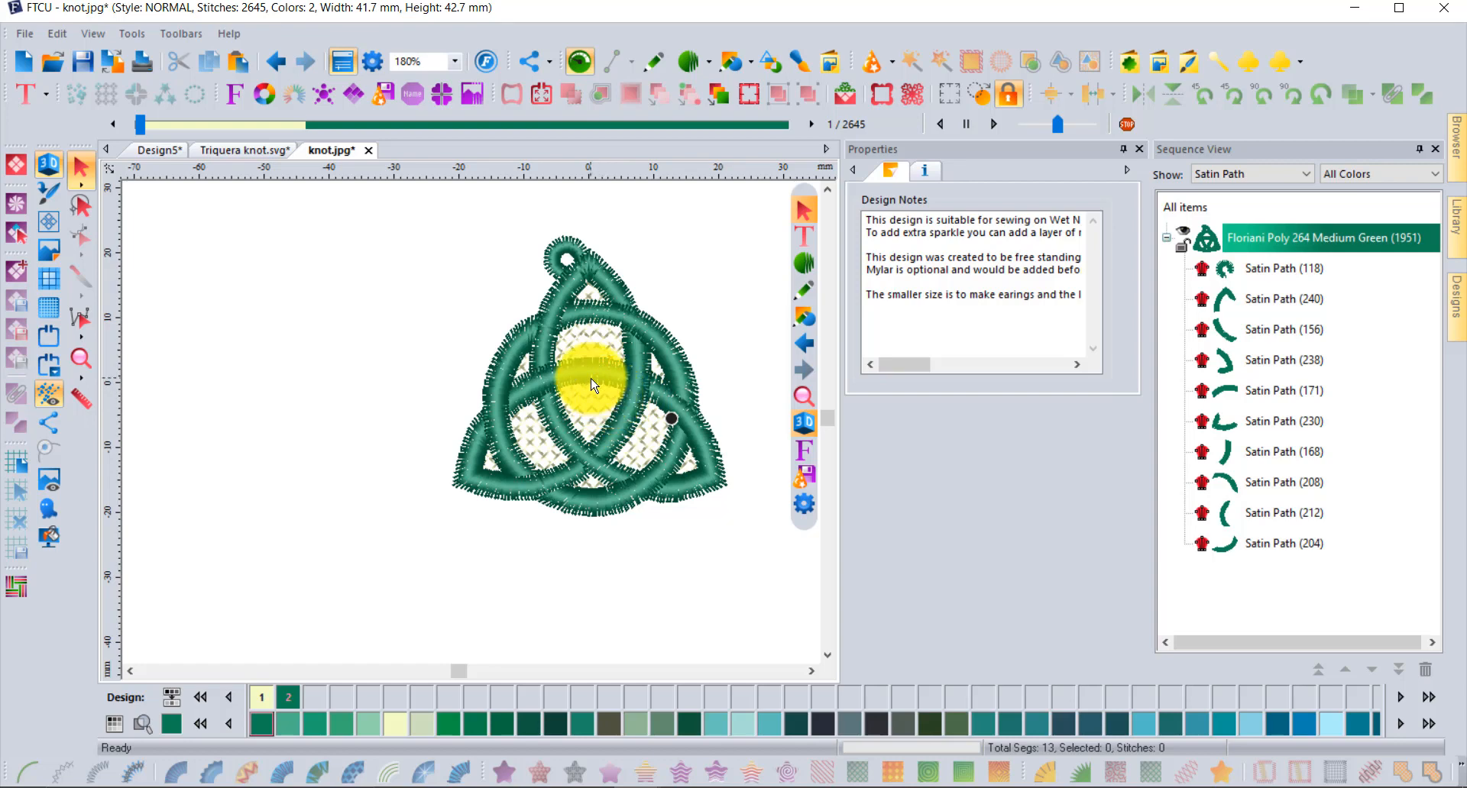
left_click(81, 358)
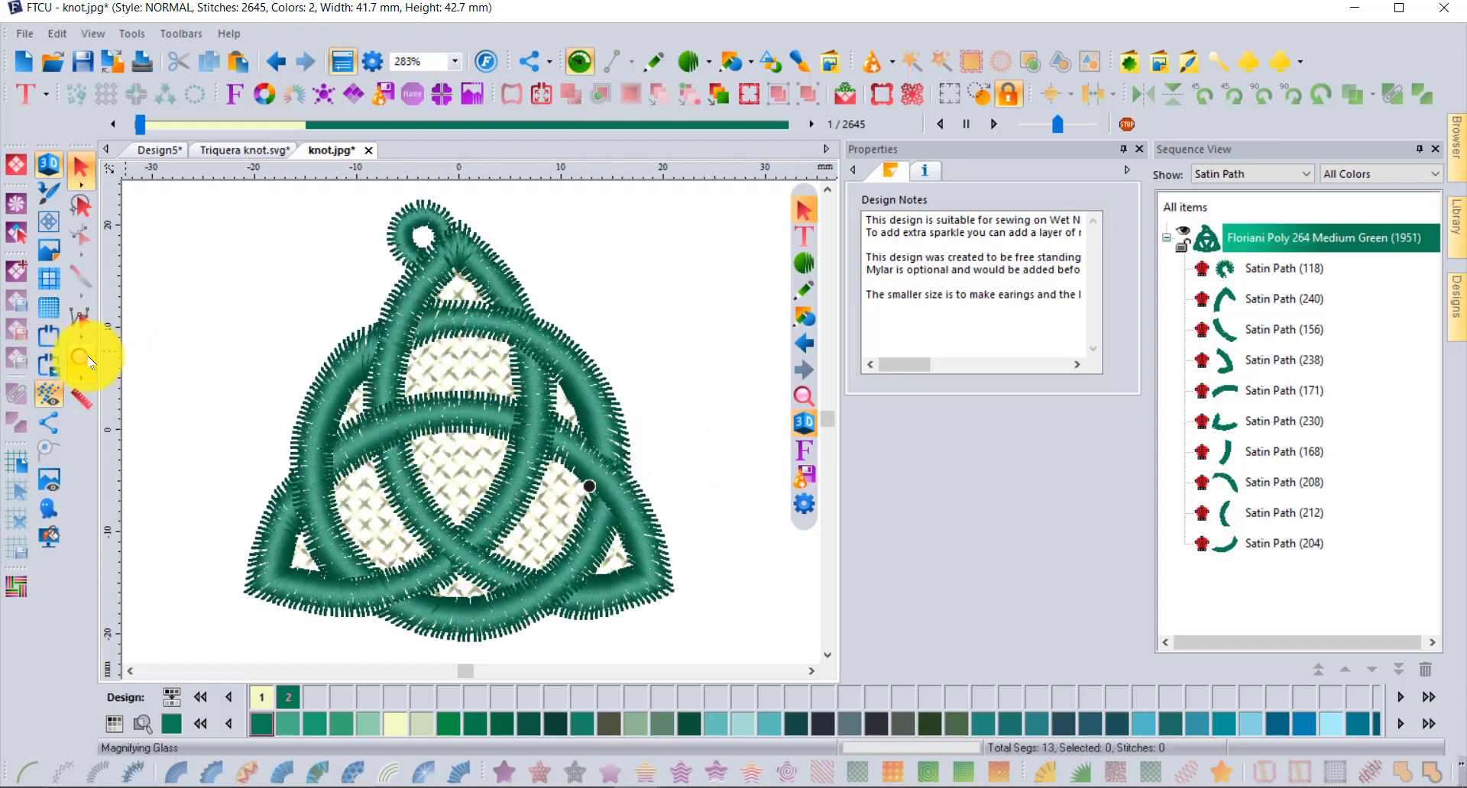
right_click(547, 374)
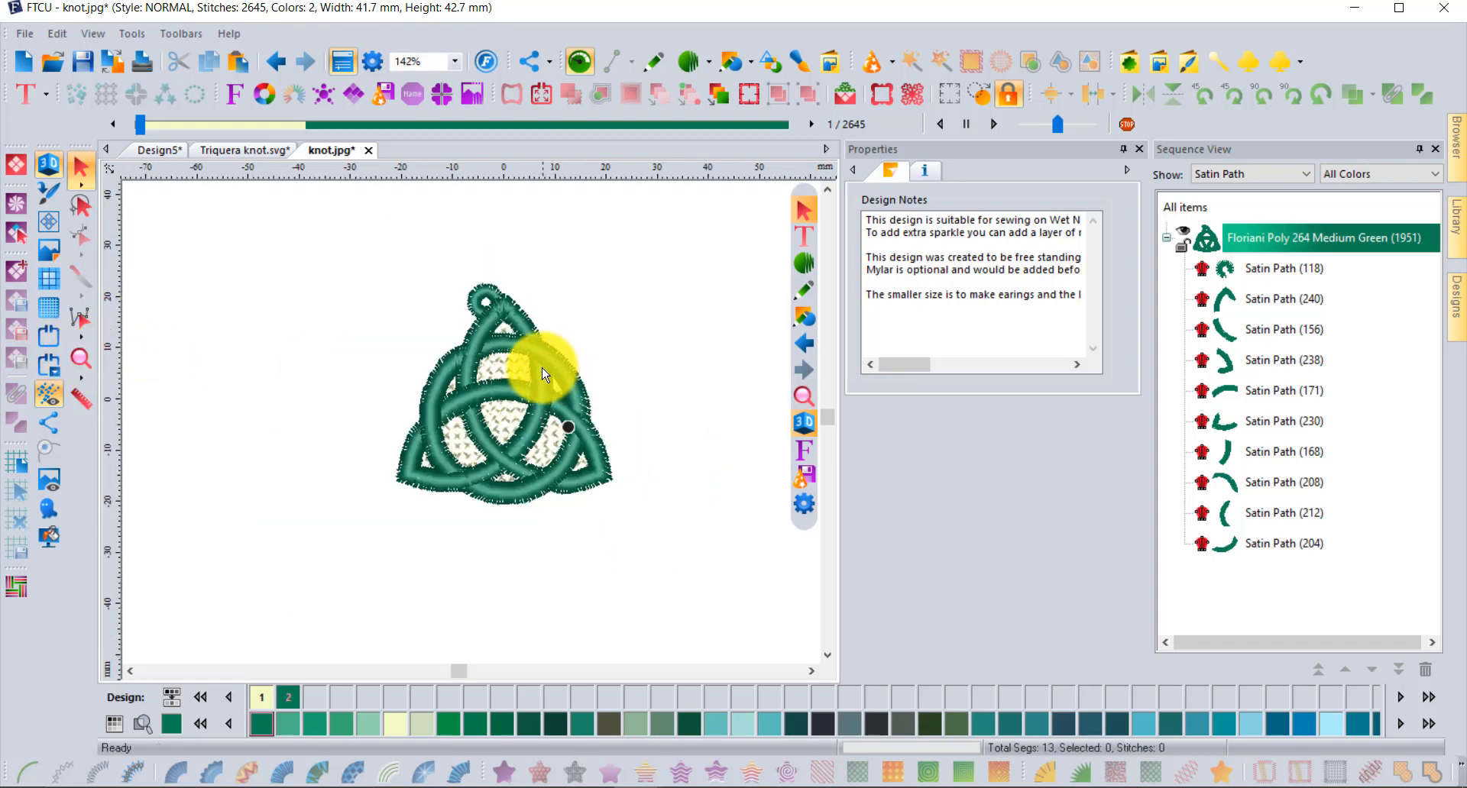